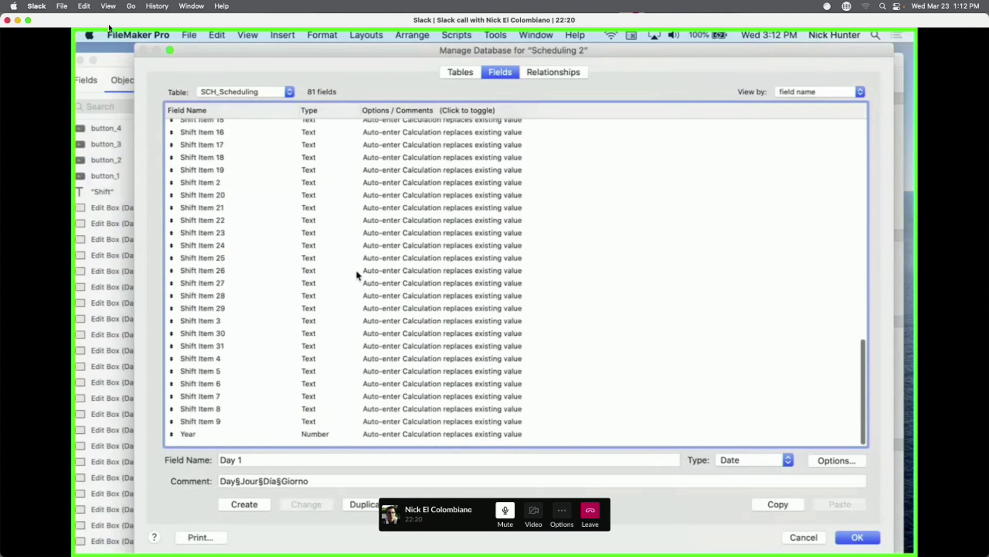
Review the Day and Shift Item fields in the SCH_Scheduling table's field list.
{"action": "scroll", "coordinate": [357, 275], "scroll_direction": "up", "scroll_amount": 20}
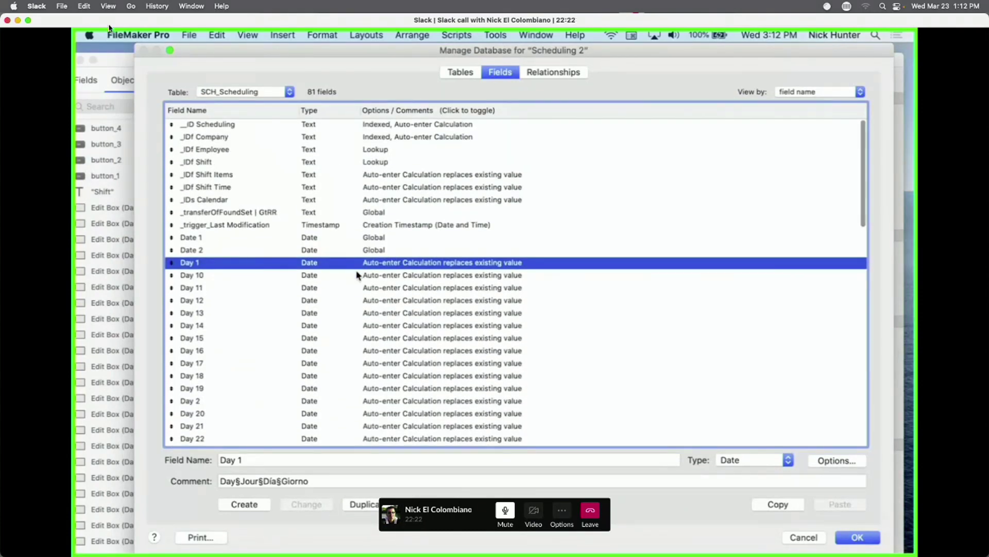
{"action": "scroll", "coordinate": [356, 275], "scroll_direction": "down", "scroll_amount": 15}
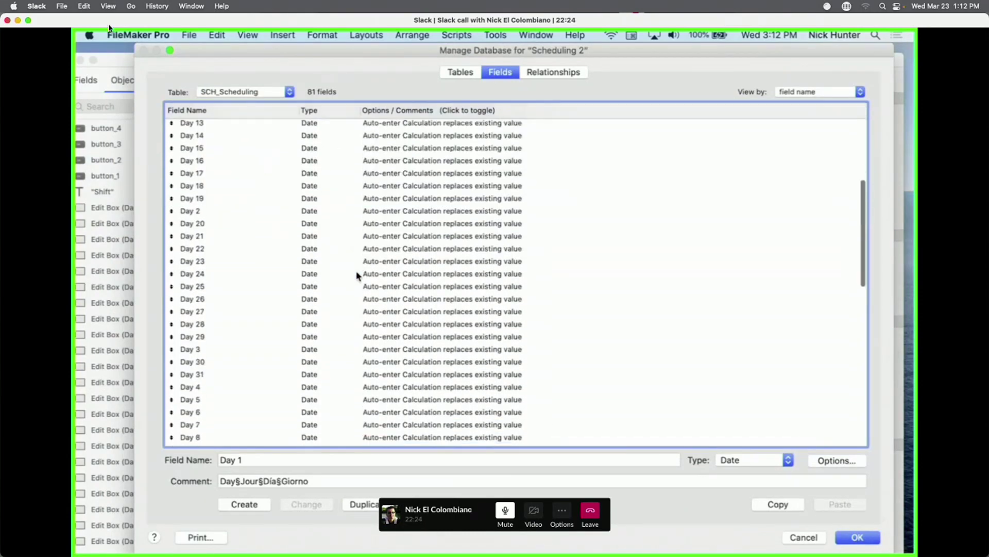
{"action": "scroll", "coordinate": [356, 275], "scroll_direction": "down", "scroll_amount": 5}
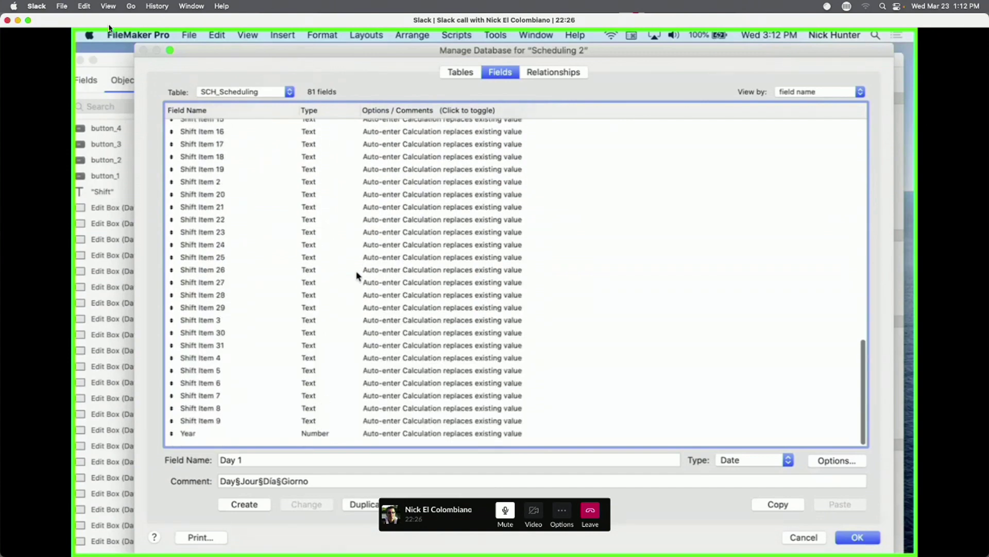
{"action": "scroll", "coordinate": [359, 275], "scroll_direction": "up", "scroll_amount": 20}
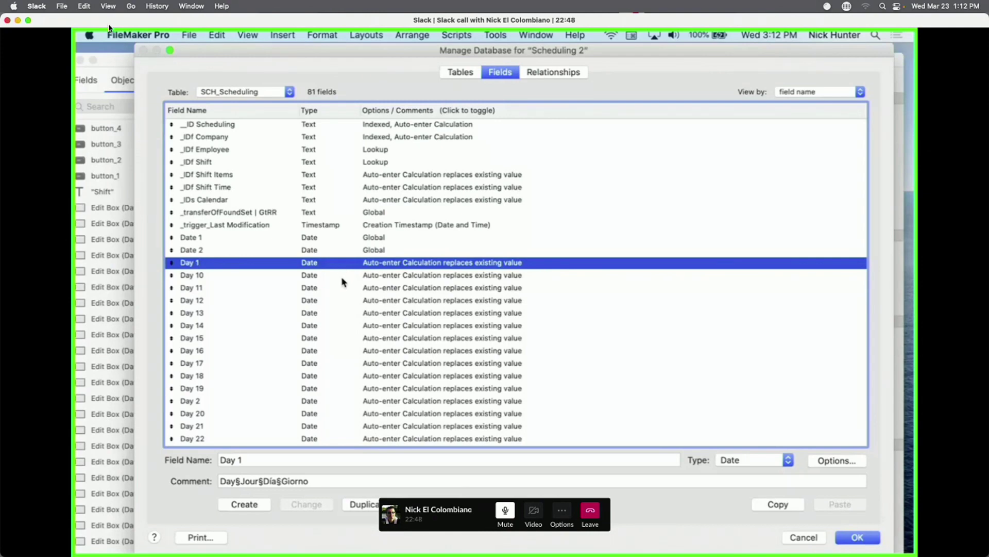
{"action": "left_click", "coordinate": [346, 301], "text": "shift"}
{"action": "left_click", "coordinate": [359, 338], "text": "shift"}
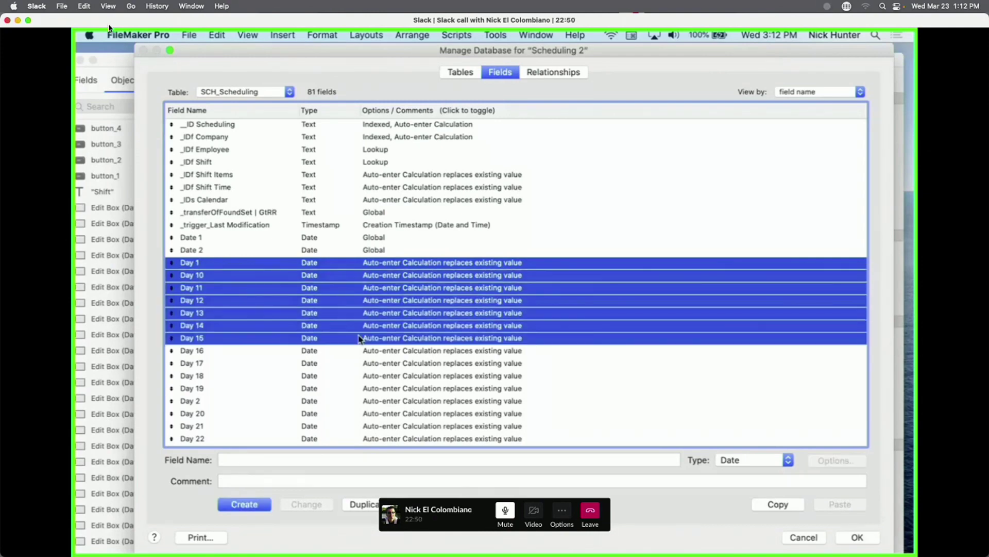
{"action": "scroll", "coordinate": [365, 346], "scroll_direction": "down", "scroll_amount": 3}
{"action": "left_click", "coordinate": [365, 341], "text": "shift"}
{"action": "left_click", "coordinate": [408, 355]}
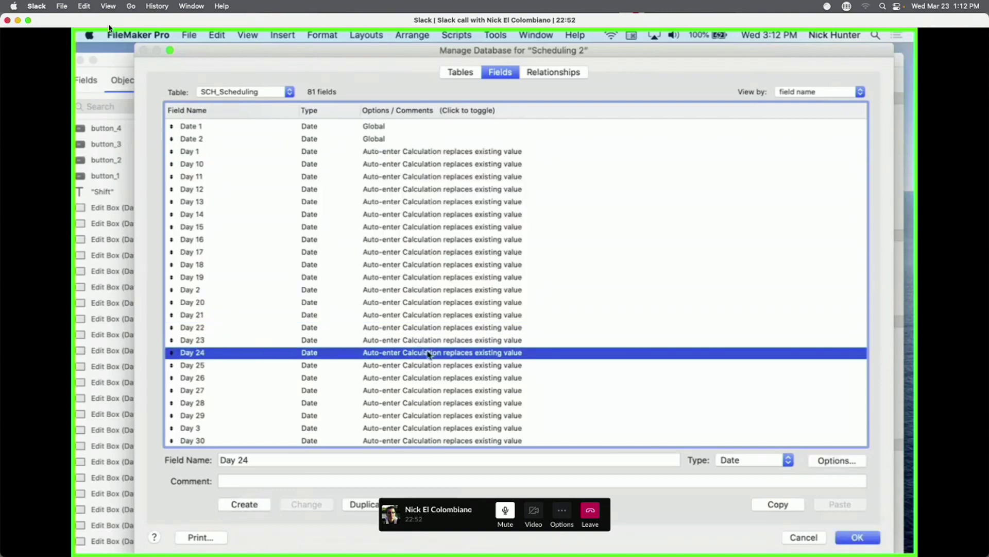
Inspect the auto-enter calculated value options of the Day 23 field.
{"action": "double_click", "coordinate": [432, 340]}
{"action": "left_click", "coordinate": [508, 319]}
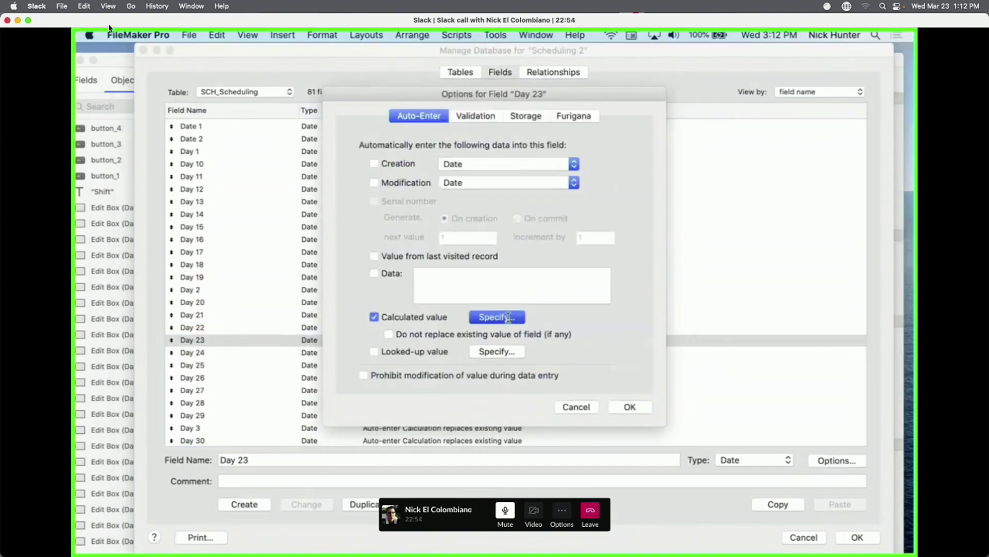
{"action": "key", "text": "Escape"}
{"action": "key", "text": "Escape"}
Duplicate the Day 24 field in SCH_Scheduling and rename the copy Day 32.
{"action": "scroll", "coordinate": [256, 342], "scroll_direction": "down", "scroll_amount": 5}
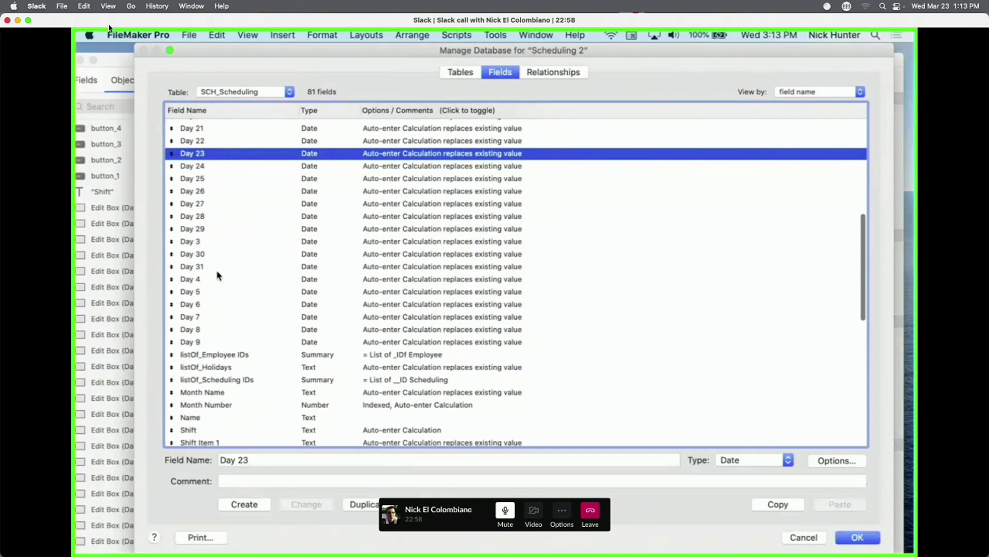
{"action": "left_click", "coordinate": [218, 269]}
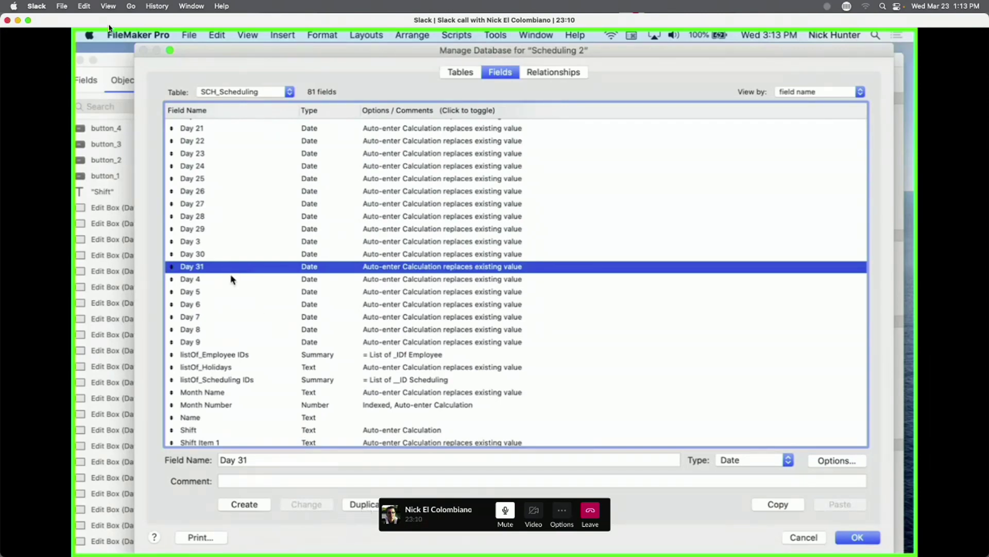
{"action": "left_click", "coordinate": [209, 254]}
{"action": "left_click", "coordinate": [206, 269]}
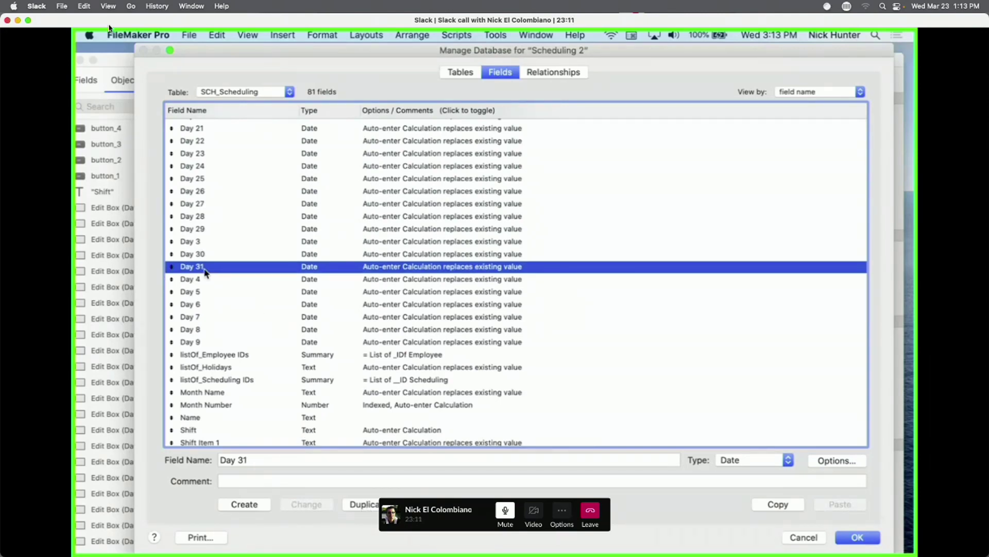
{"action": "left_click", "coordinate": [237, 166]}
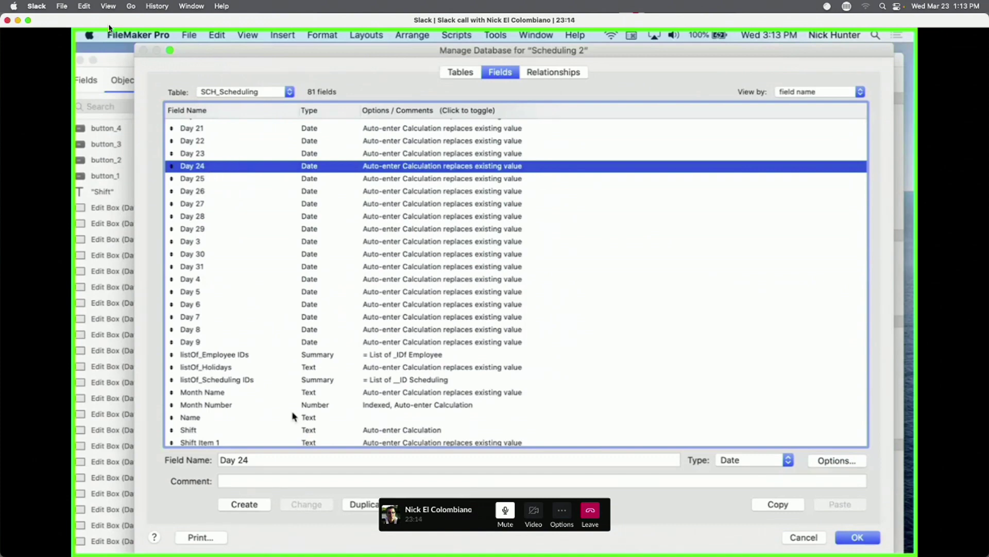
{"action": "left_click", "coordinate": [366, 504]}
{"action": "left_click_drag", "start_coordinate": [238, 460], "coordinate": [282, 459]}
{"action": "type", "text": "32"}
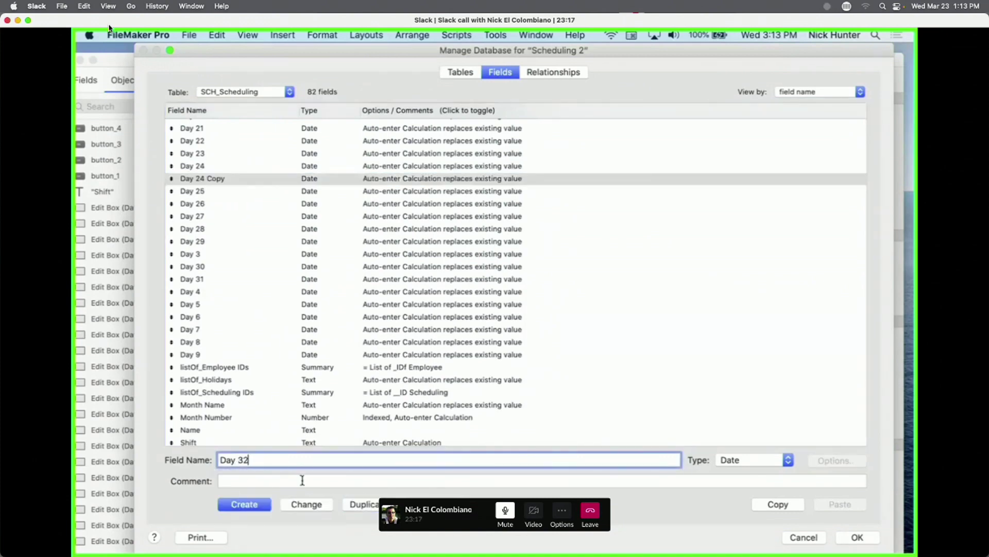
{"action": "left_click", "coordinate": [308, 506]}
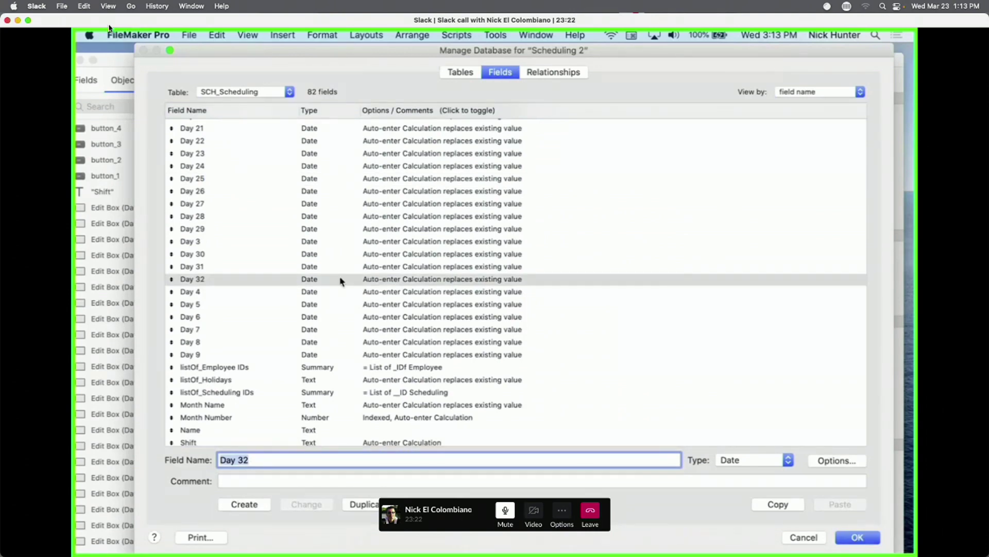
Close the database definitions and discard all changes made to tables, fields and relationships.
{"action": "left_click", "coordinate": [250, 460]}
{"action": "left_click_drag", "start_coordinate": [236, 460], "coordinate": [247, 460]}
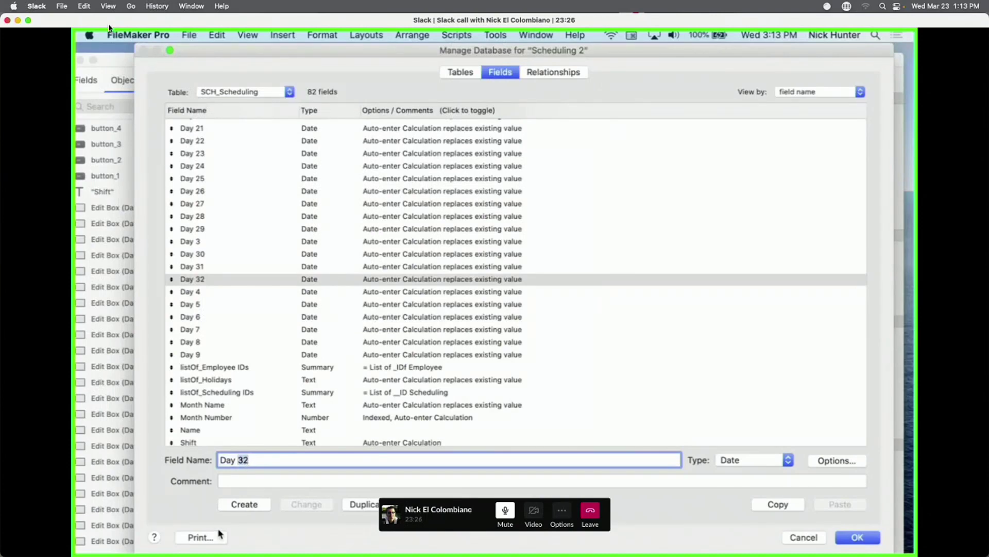
{"action": "left_click", "coordinate": [255, 460]}
{"action": "left_click", "coordinate": [807, 537]}
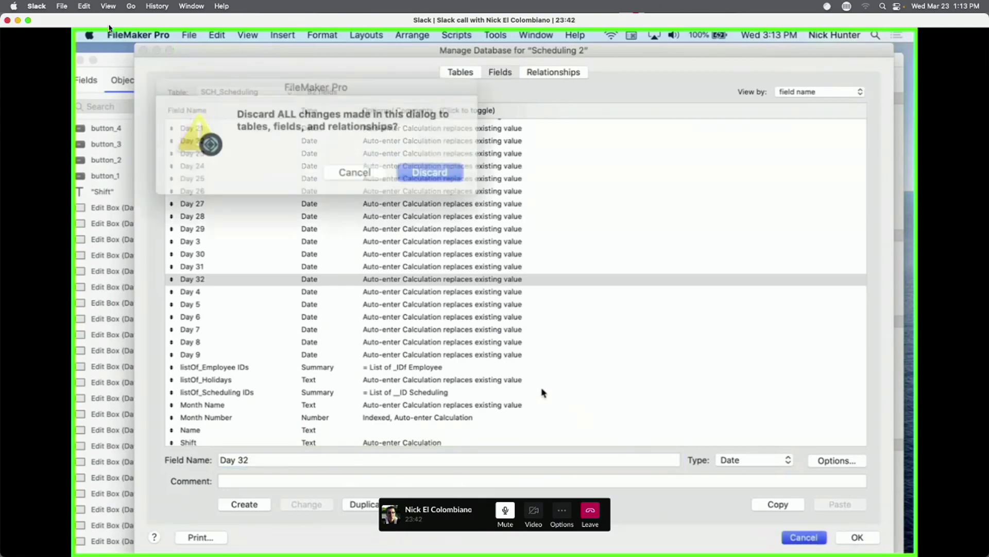
{"action": "left_click", "coordinate": [414, 174]}
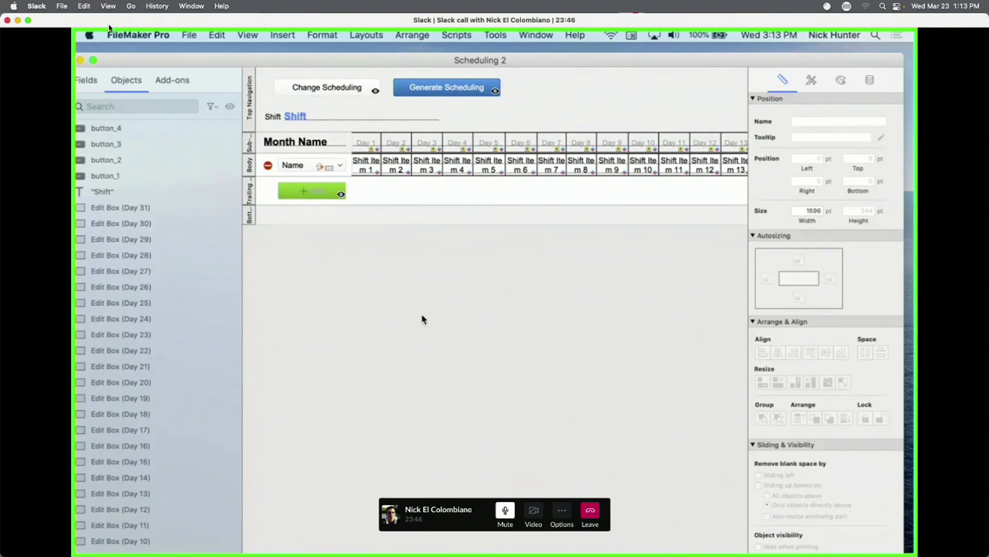
Reopen the database definitions, look through the SCH_Scheduling Day fields, and close them again.
{"action": "key", "text": "super+shift+d"}
{"action": "scroll", "coordinate": [370, 231], "scroll_direction": "down", "scroll_amount": 3}
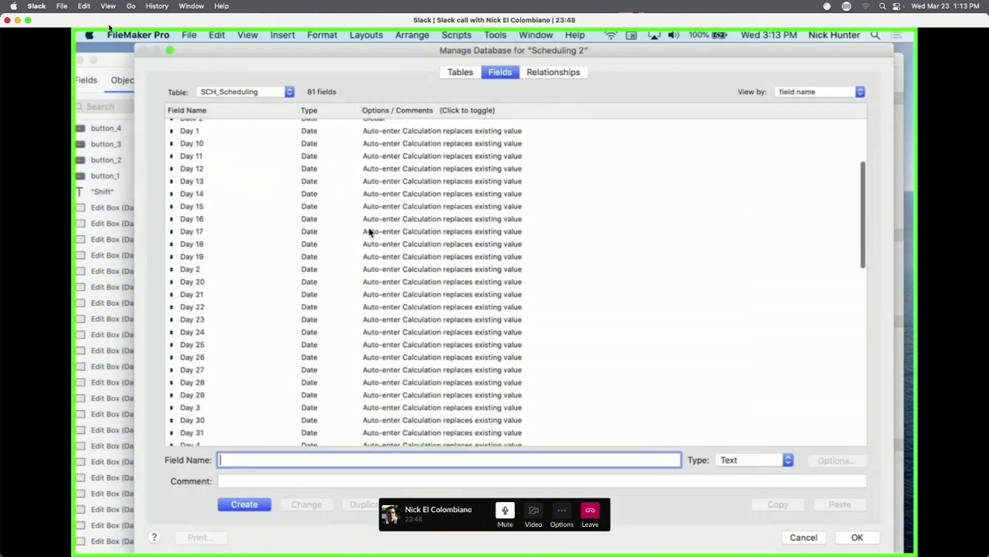
{"action": "scroll", "coordinate": [369, 232], "scroll_direction": "down", "scroll_amount": 3}
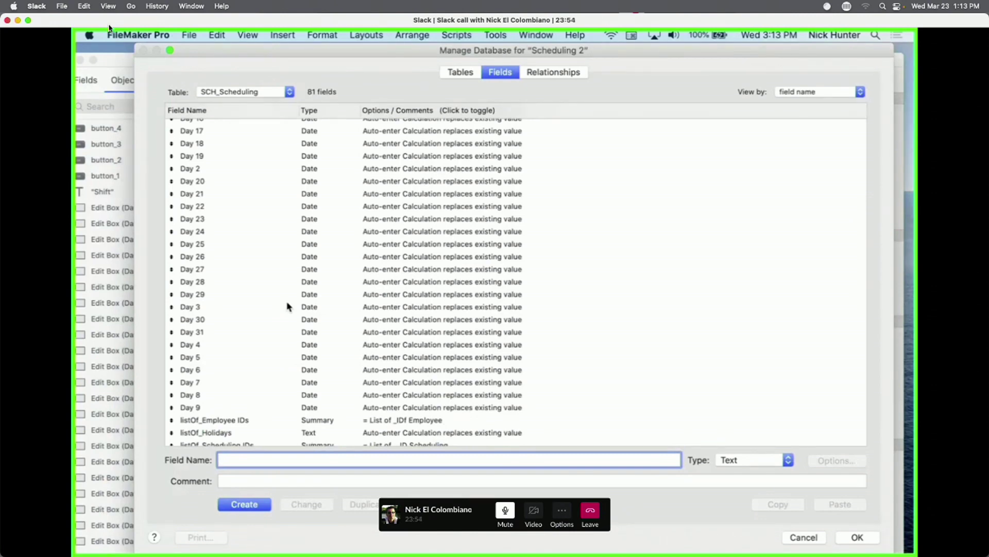
{"action": "key", "text": "Escape"}
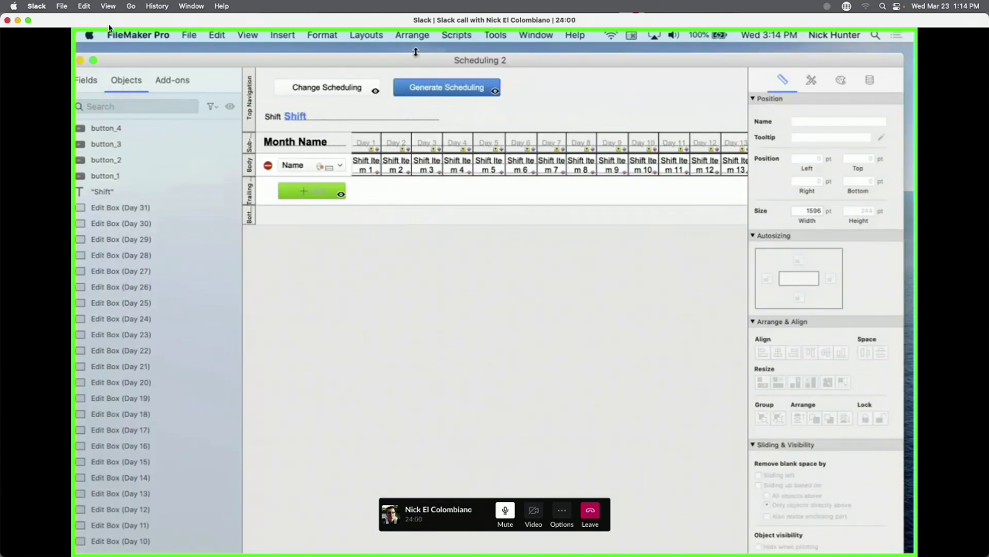
Open the T03_Calendar layout in its own window from the layout manager and close the manager.
{"action": "left_click_drag", "start_coordinate": [417, 60], "coordinate": [416, 52]}
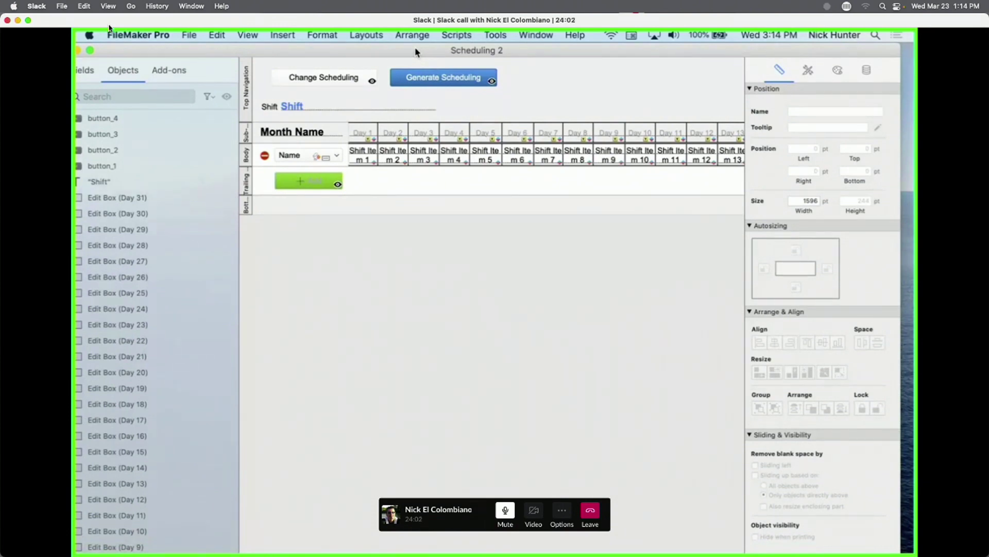
{"action": "key", "text": "super+shift+l"}
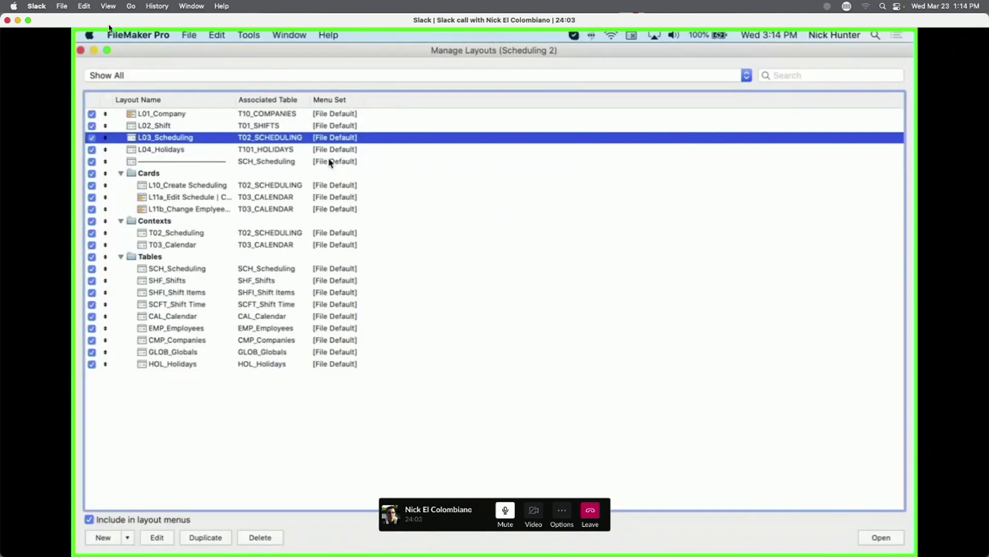
{"action": "left_click", "coordinate": [197, 247]}
{"action": "left_click", "coordinate": [881, 537]}
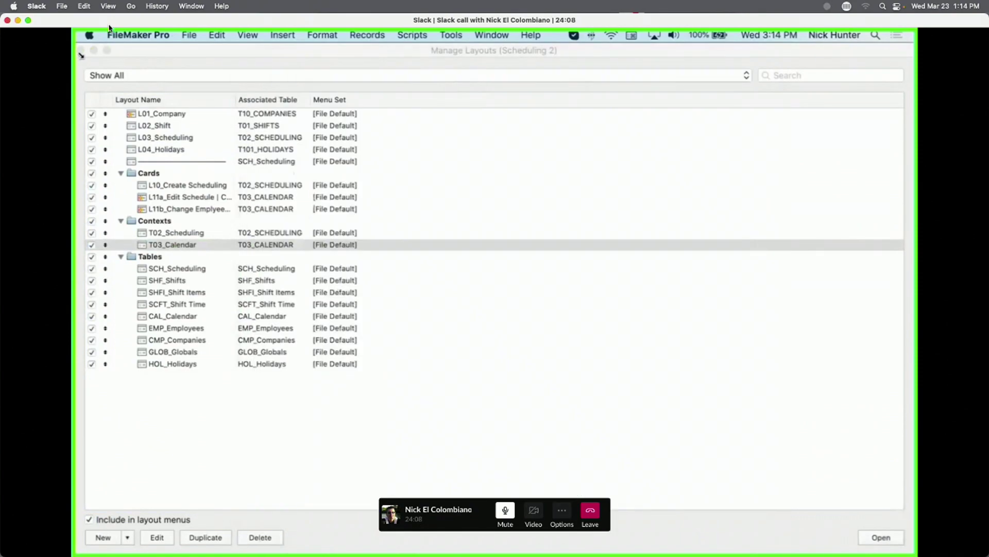
{"action": "left_click", "coordinate": [87, 54]}
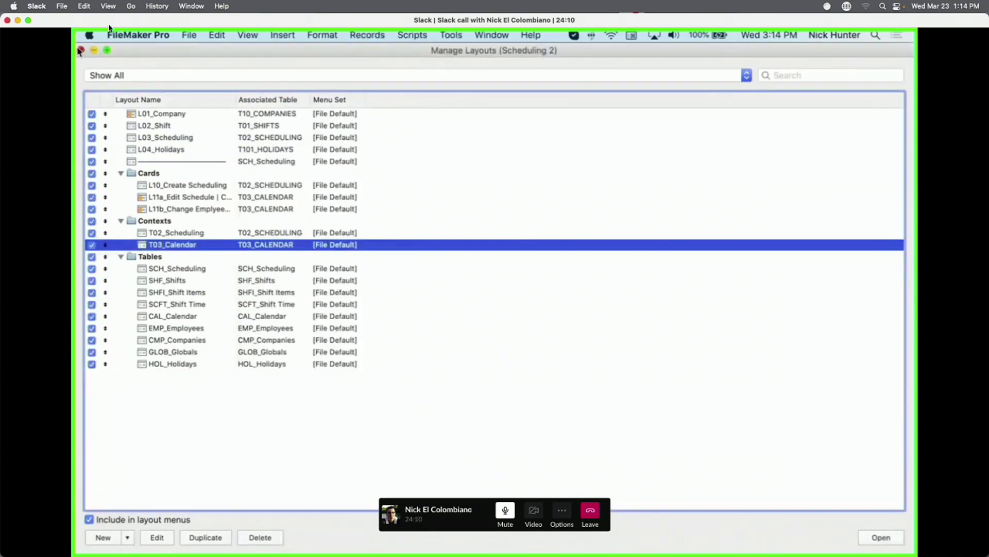
{"action": "left_click", "coordinate": [80, 50]}
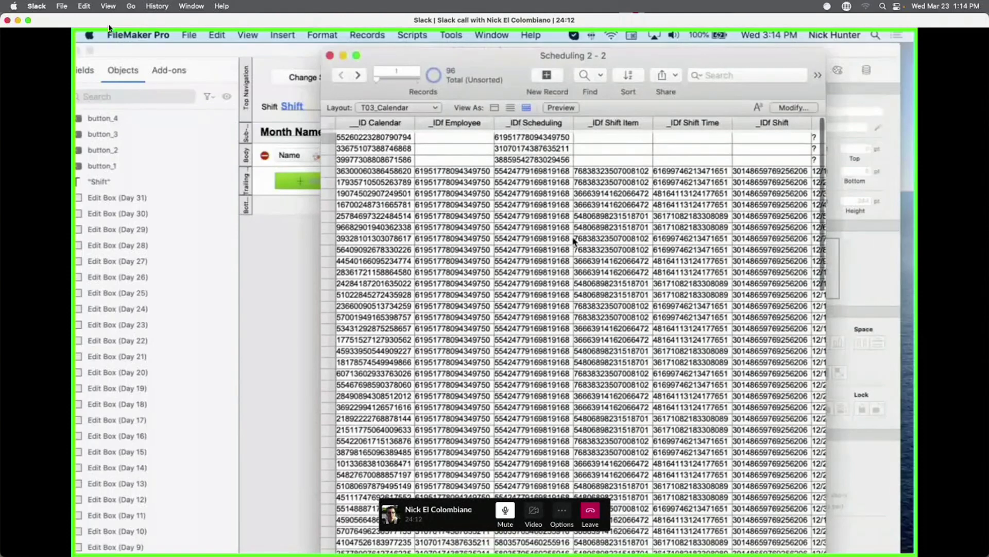
Examine the employee, start time, end time, shift and shift item values of the fourth calendar record.
{"action": "scroll", "coordinate": [574, 240], "scroll_direction": "right", "scroll_amount": 10}
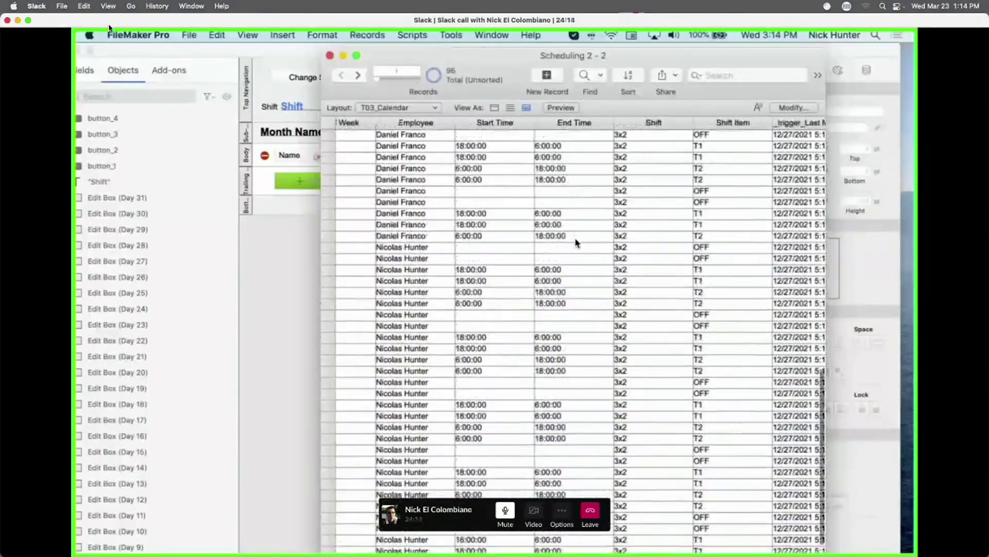
{"action": "scroll", "coordinate": [576, 242], "scroll_direction": "up", "scroll_amount": 3}
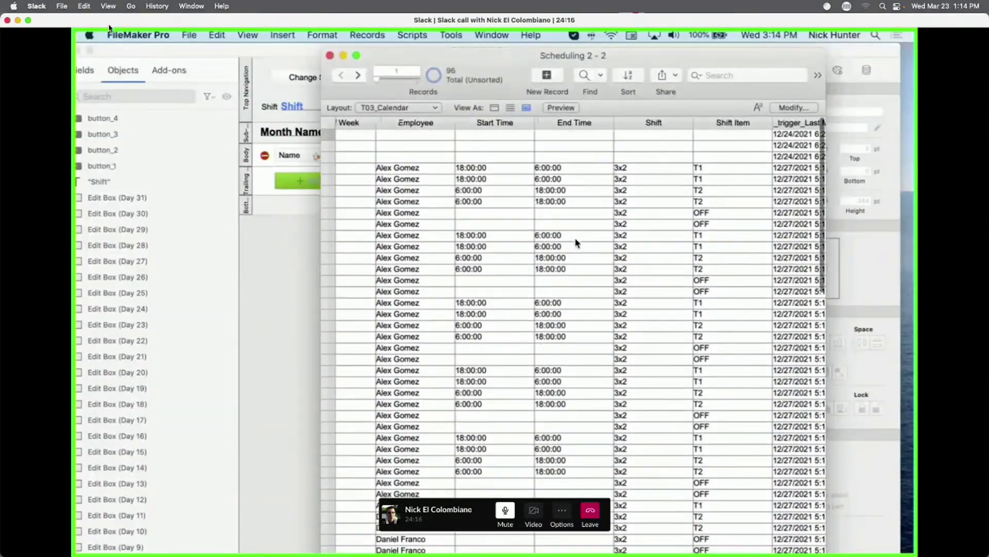
{"action": "left_click", "coordinate": [411, 168]}
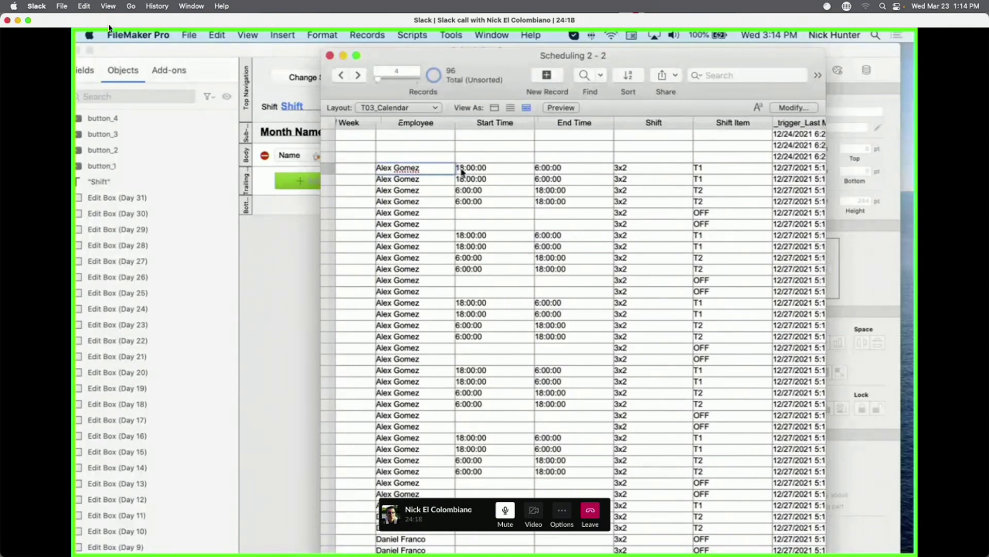
{"action": "left_click", "coordinate": [493, 173]}
{"action": "left_click", "coordinate": [568, 170]}
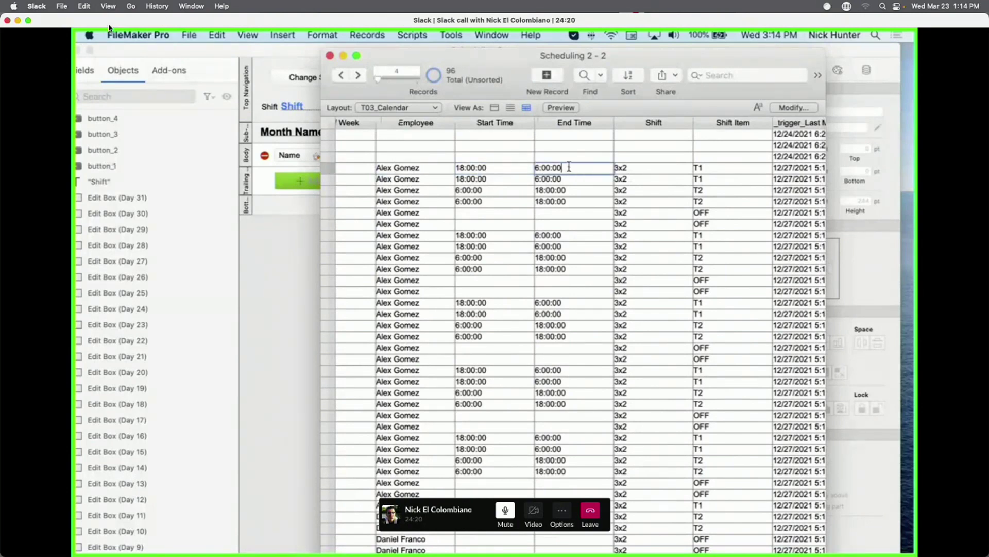
{"action": "left_click", "coordinate": [643, 172]}
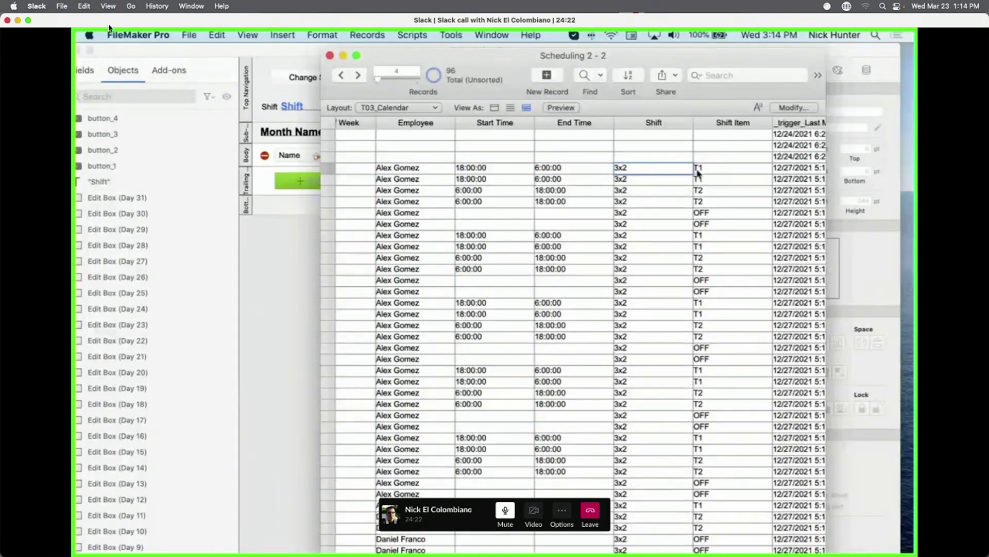
{"action": "left_click", "coordinate": [715, 168]}
Compare the ID, date and day-of-week columns across calendar records, continuing to the second employee's first record.
{"action": "scroll", "coordinate": [715, 168], "scroll_direction": "right", "scroll_amount": 5}
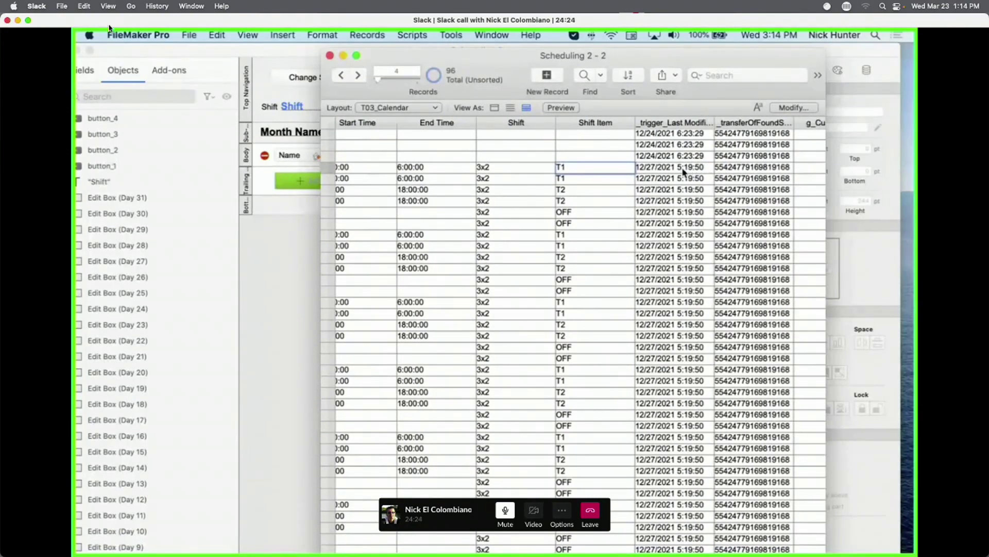
{"action": "scroll", "coordinate": [682, 173], "scroll_direction": "right", "scroll_amount": 4}
{"action": "scroll", "coordinate": [670, 170], "scroll_direction": "left", "scroll_amount": 10}
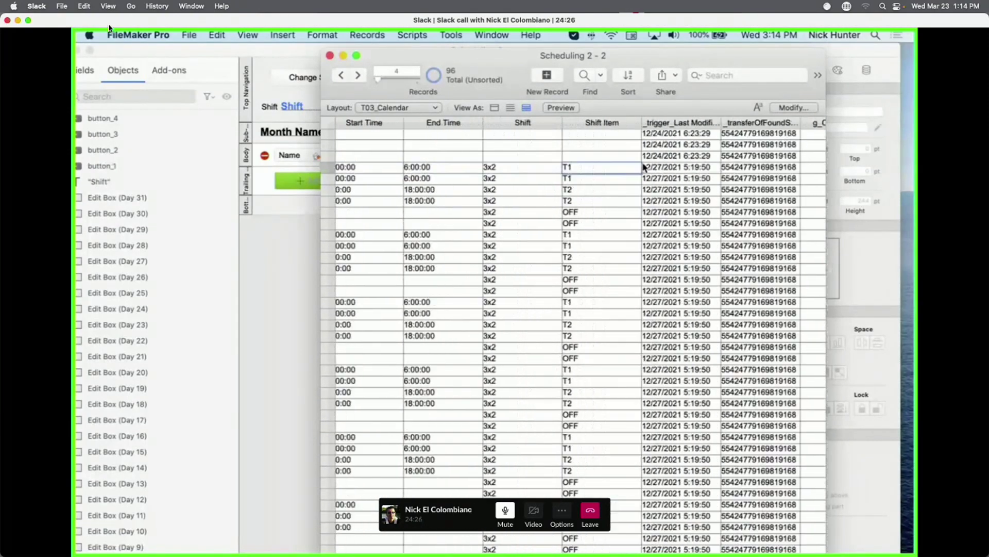
{"action": "scroll", "coordinate": [606, 172], "scroll_direction": "left", "scroll_amount": 5}
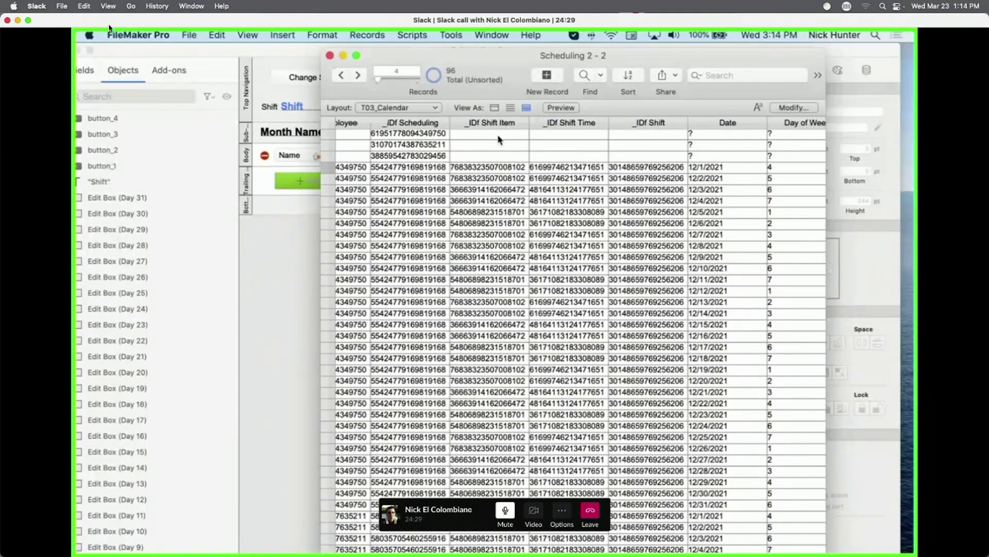
{"action": "scroll", "coordinate": [459, 171], "scroll_direction": "right", "scroll_amount": 5}
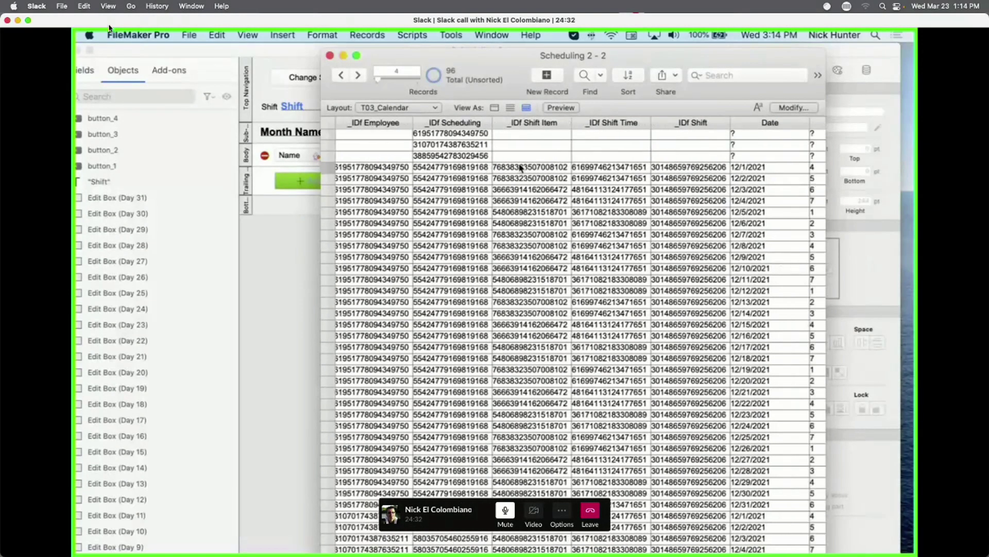
{"action": "scroll", "coordinate": [522, 167], "scroll_direction": "right", "scroll_amount": 1}
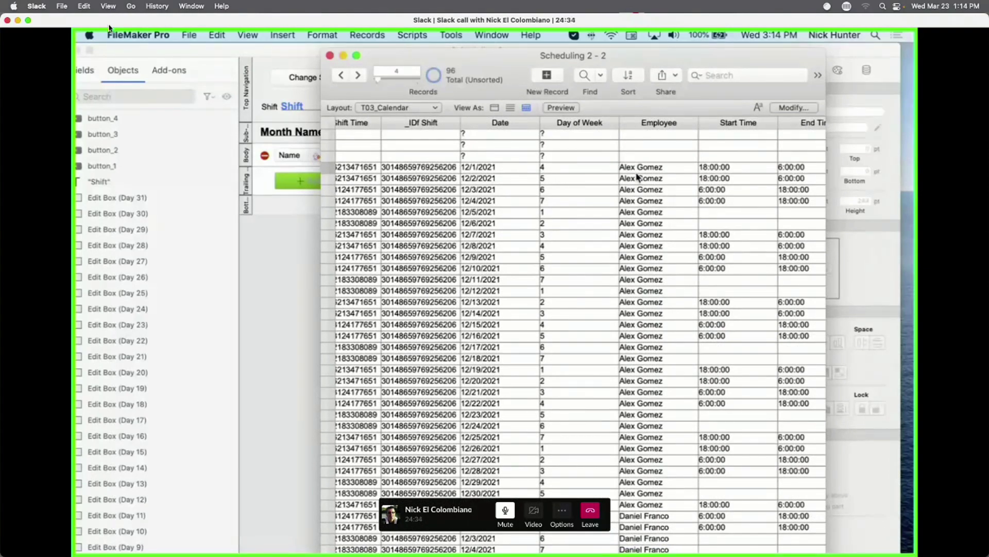
{"action": "scroll", "coordinate": [639, 181], "scroll_direction": "down", "scroll_amount": 5}
{"action": "left_click", "coordinate": [659, 416]}
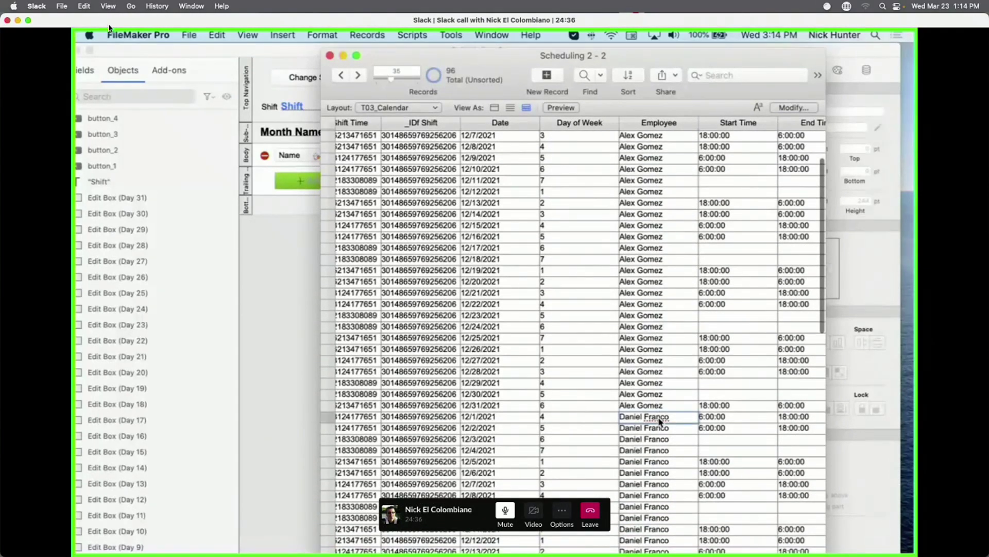
Find the T03_Calendar records that match the first employee's name, and open the database definitions.
{"action": "scroll", "coordinate": [658, 420], "scroll_direction": "down", "scroll_amount": 8}
{"action": "scroll", "coordinate": [655, 407], "scroll_direction": "up", "scroll_amount": 10}
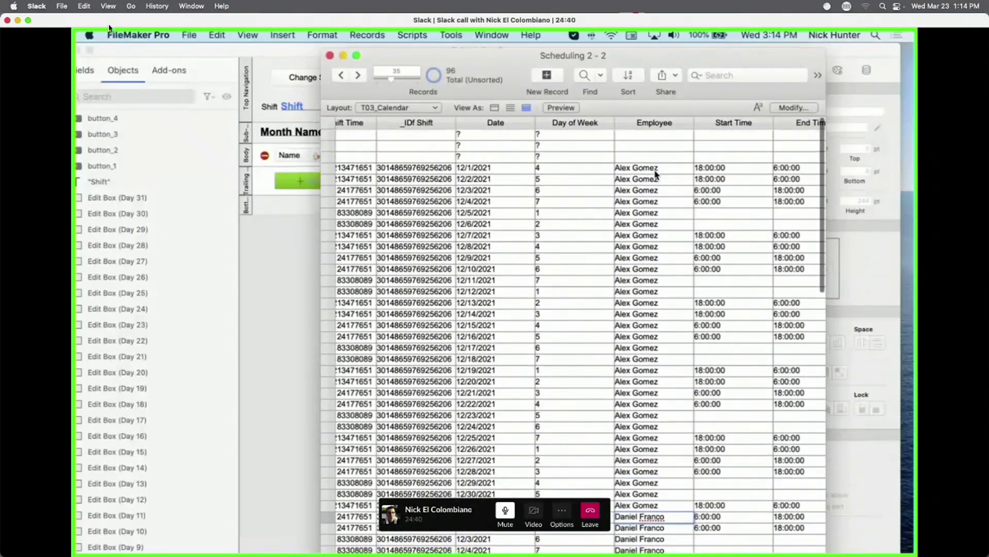
{"action": "left_click", "coordinate": [656, 169]}
{"action": "right_click", "coordinate": [655, 169]}
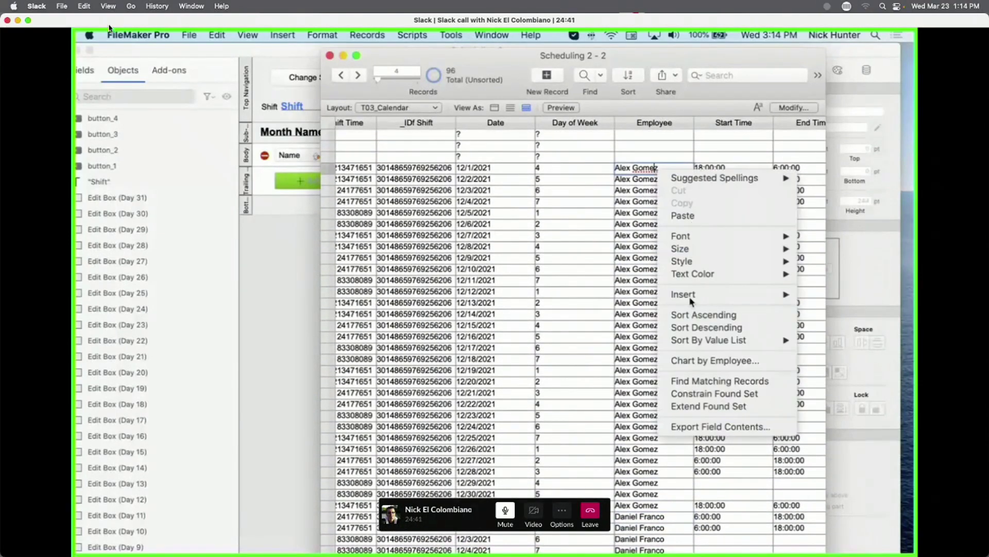
{"action": "left_click", "coordinate": [696, 381]}
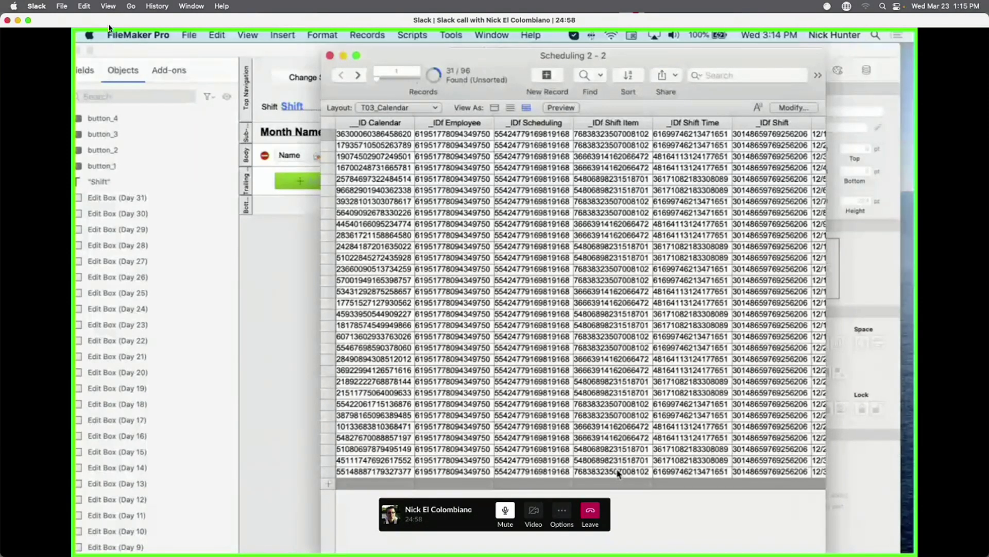
{"action": "scroll", "coordinate": [485, 140], "scroll_direction": "right", "scroll_amount": 5}
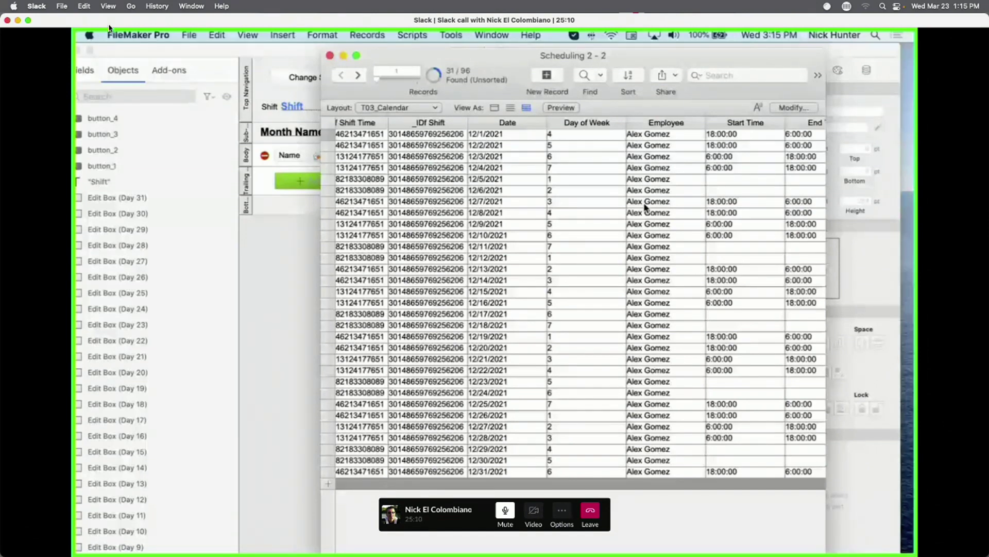
{"action": "key", "text": "super+shift+d"}
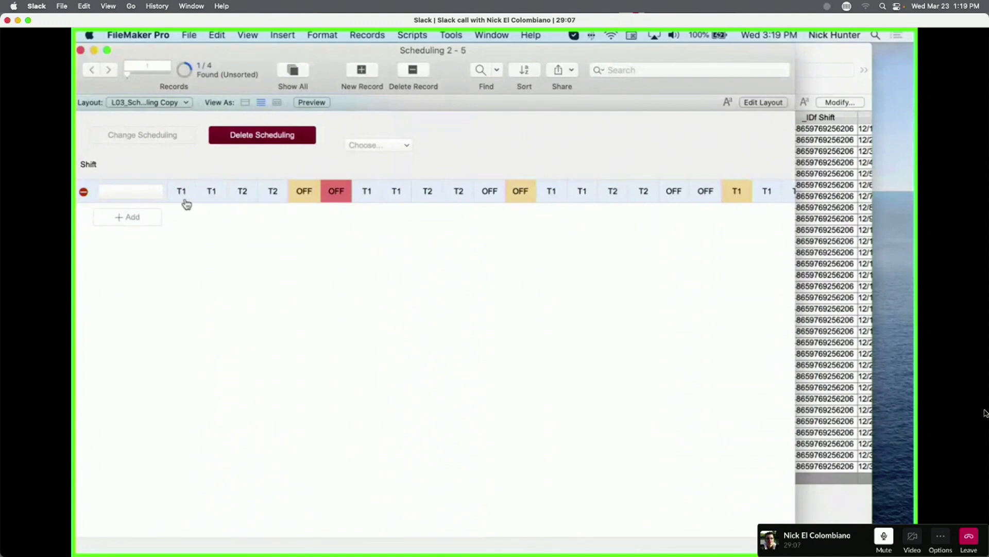
Clear the __ID Scheduling and _IDf Employee values in the scheduling row's popover and close the popover.
{"action": "scroll", "coordinate": [361, 207], "scroll_direction": "right", "scroll_amount": 1}
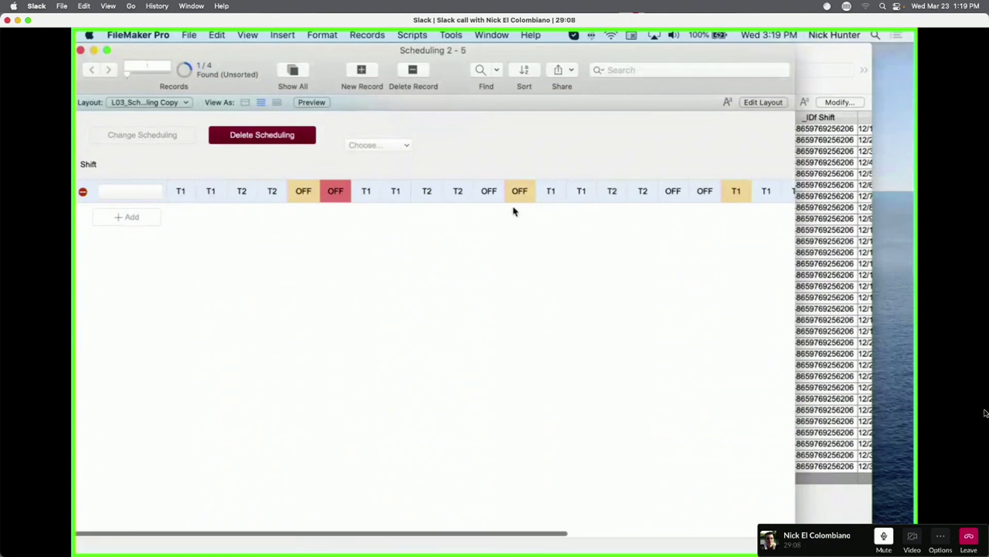
{"action": "left_click", "coordinate": [150, 198]}
{"action": "key", "text": "BackSpace"}
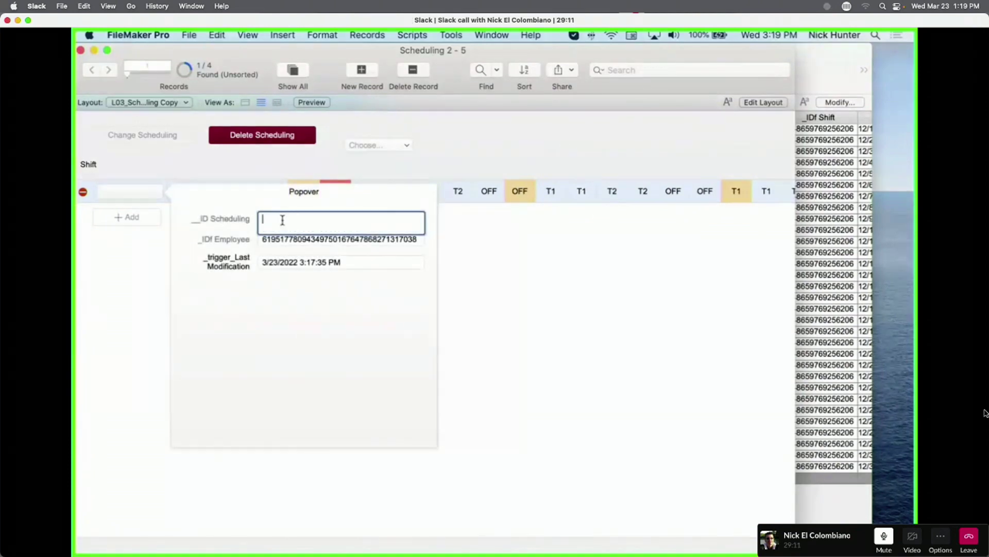
{"action": "left_click", "coordinate": [299, 247]}
{"action": "key", "text": "super+a"}
{"action": "key", "text": "BackSpace"}
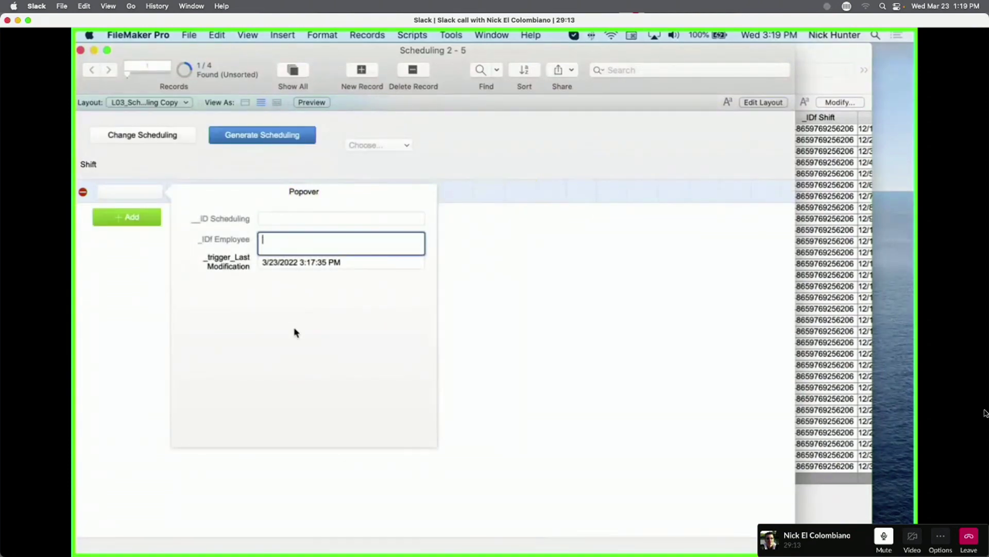
{"action": "left_click", "coordinate": [296, 333]}
{"action": "left_click", "coordinate": [164, 329]}
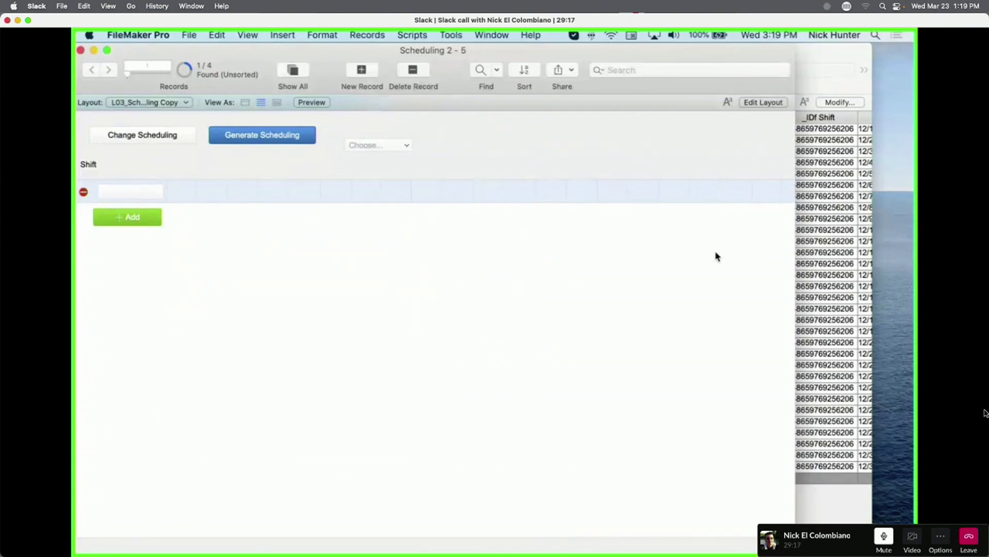
Copy the first calendar record's _IDf Employee value and try it in the scheduling row's __ID Scheduling field.
{"action": "left_click", "coordinate": [812, 248]}
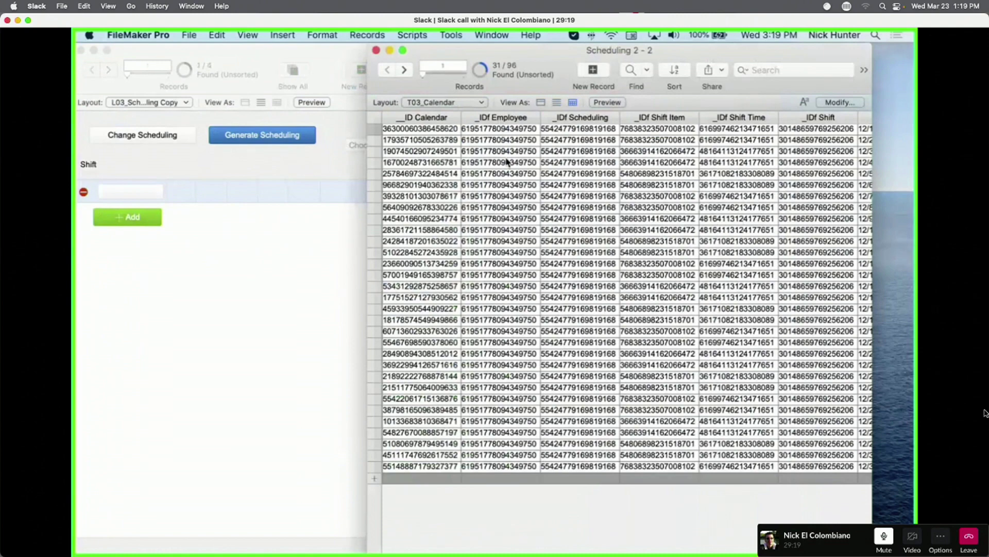
{"action": "left_click", "coordinate": [505, 130]}
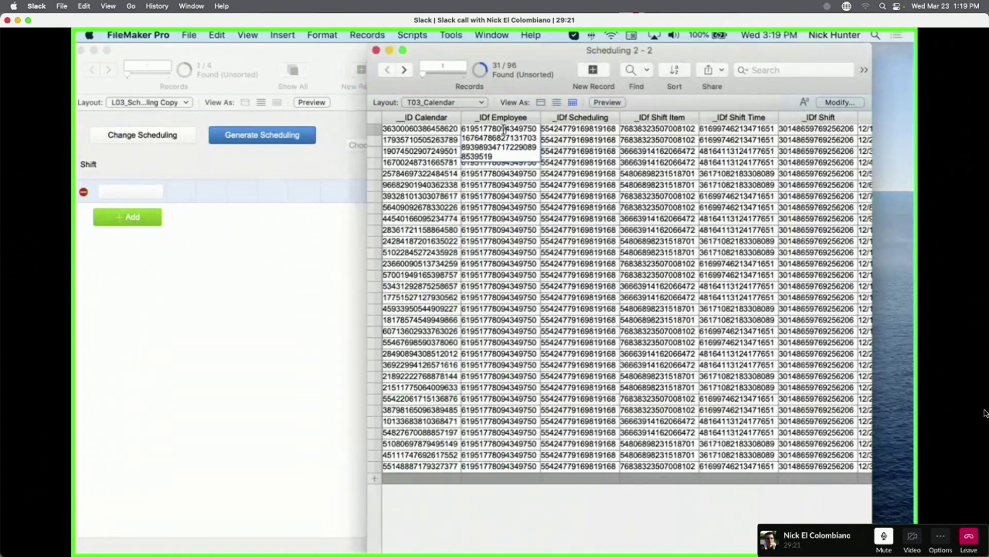
{"action": "key", "text": "super+a"}
{"action": "left_click", "coordinate": [199, 186]}
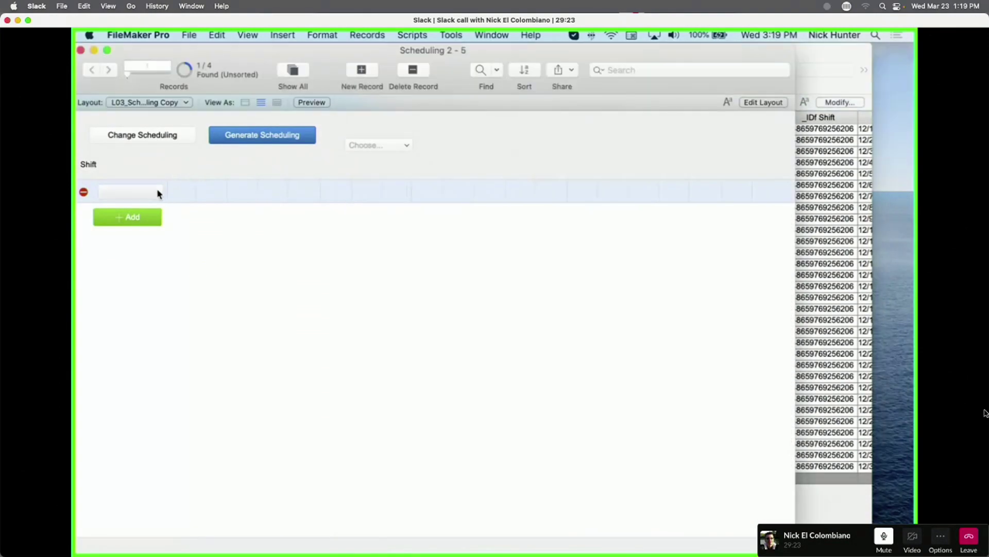
{"action": "left_click", "coordinate": [157, 187]}
{"action": "left_click", "coordinate": [299, 217]}
{"action": "key", "text": "super+v"}
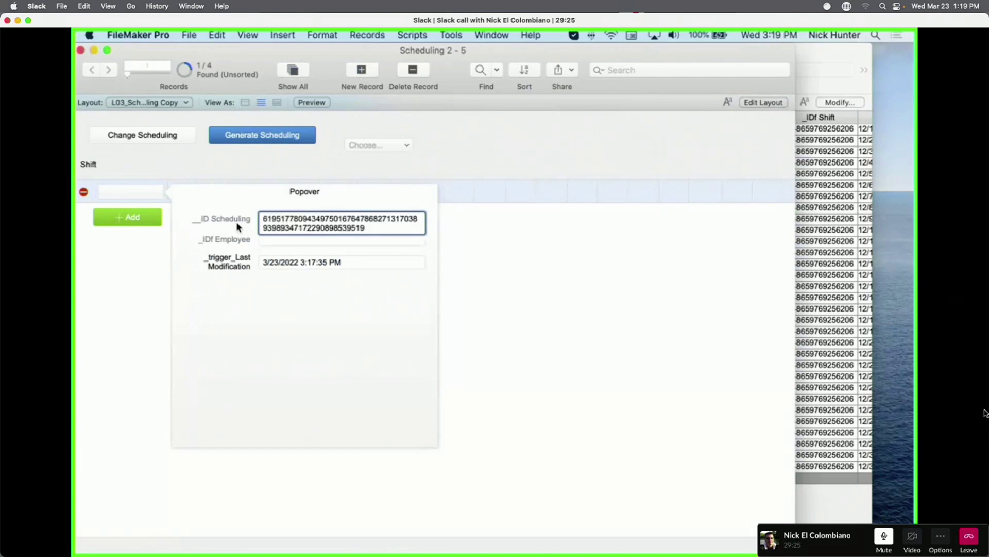
{"action": "left_click", "coordinate": [623, 240]}
{"action": "left_click", "coordinate": [818, 241]}
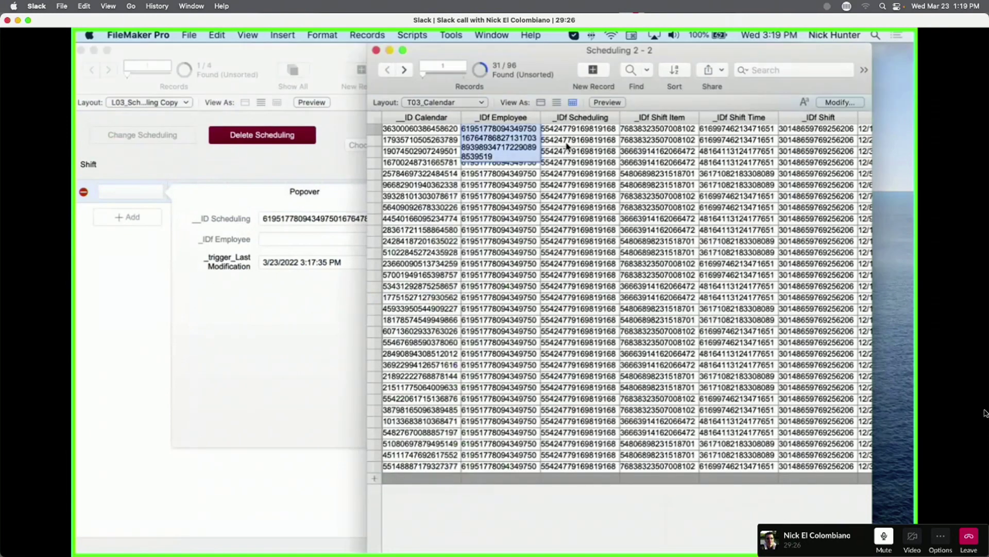
Clear the __ID Scheduling field and paste the copied employee ID into the _IDf Employee field.
{"action": "left_click", "coordinate": [299, 224]}
{"action": "key", "text": "super+a"}
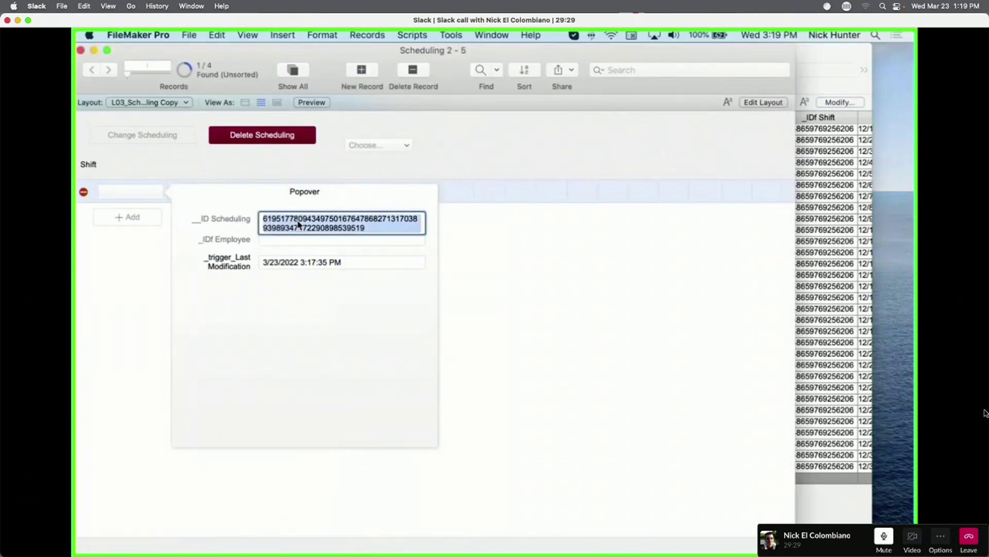
{"action": "key", "text": "BackSpace"}
{"action": "left_click", "coordinate": [291, 238]}
{"action": "key", "text": "super+v"}
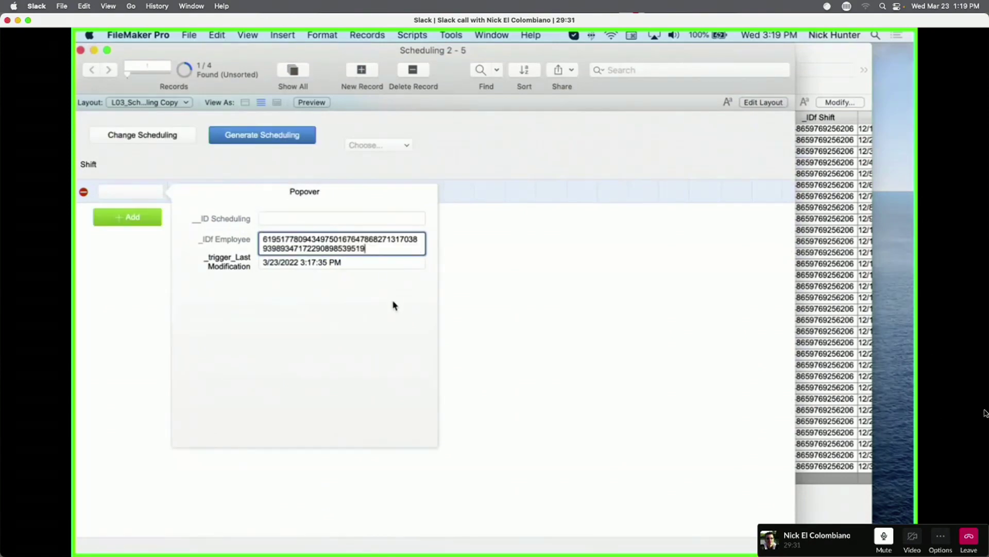
{"action": "left_click", "coordinate": [700, 291]}
Copy the first calendar record's _IDf Scheduling value into the scheduling row's __ID Scheduling field and close the popover.
{"action": "left_click", "coordinate": [813, 231]}
{"action": "left_click", "coordinate": [591, 130]}
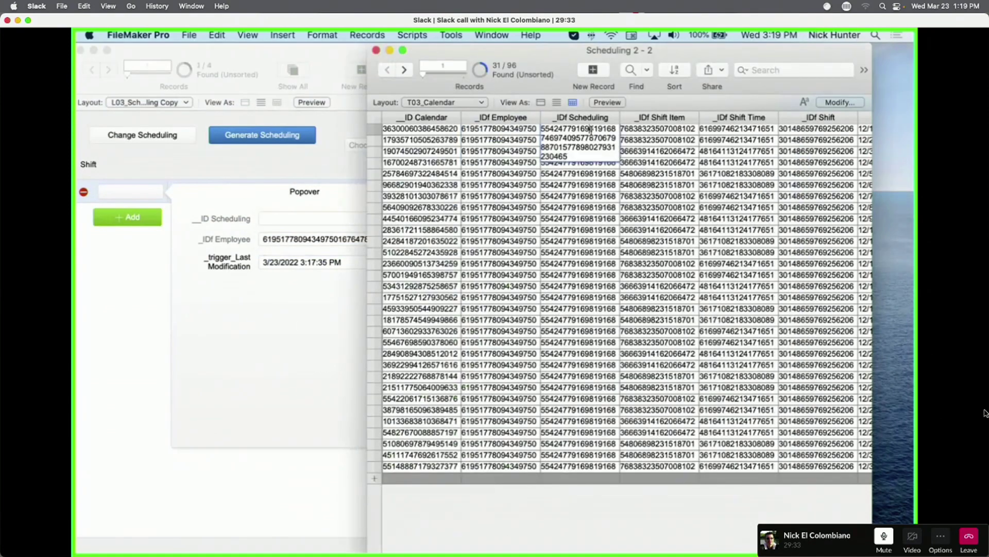
{"action": "key", "text": "super+a"}
{"action": "left_click", "coordinate": [281, 323]}
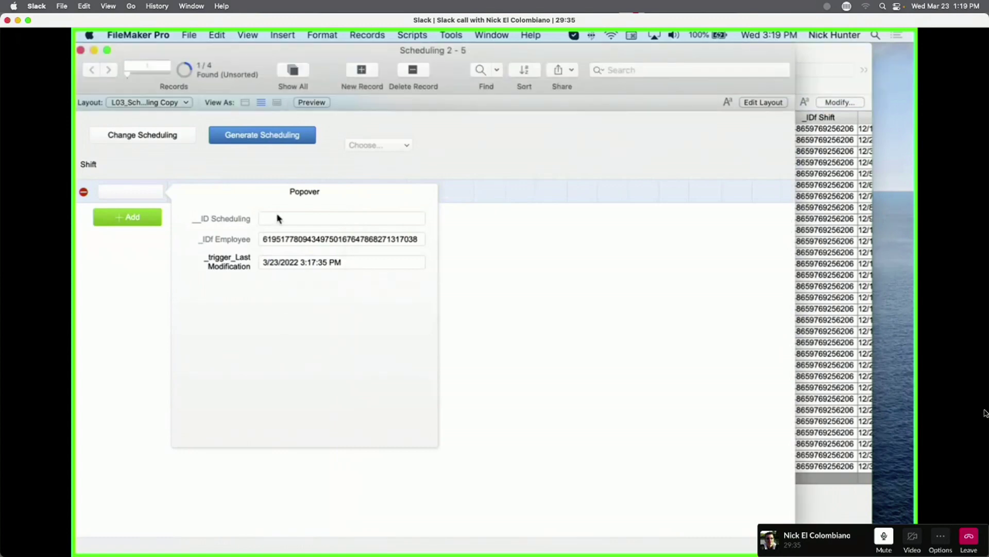
{"action": "left_click", "coordinate": [276, 218]}
{"action": "key", "text": "super+v"}
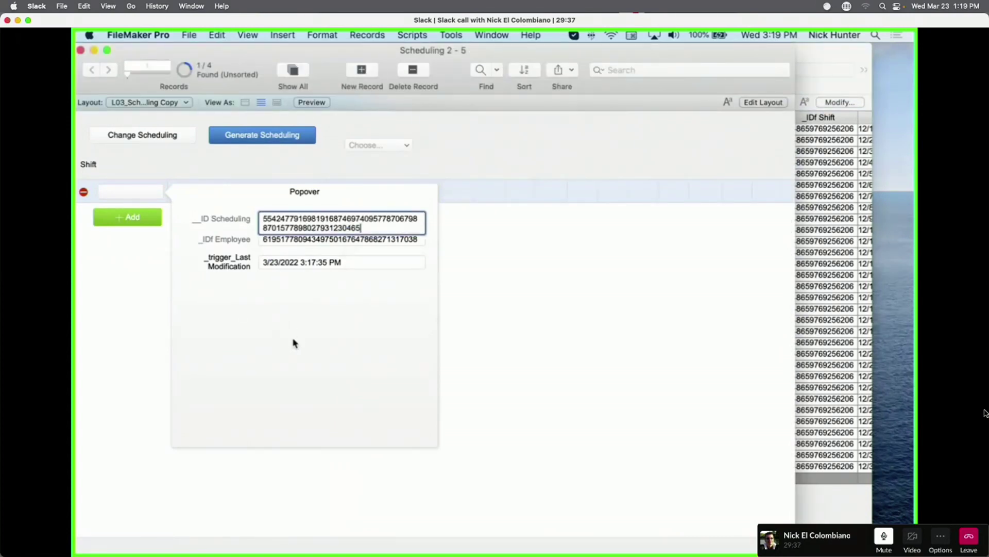
{"action": "left_click", "coordinate": [502, 292]}
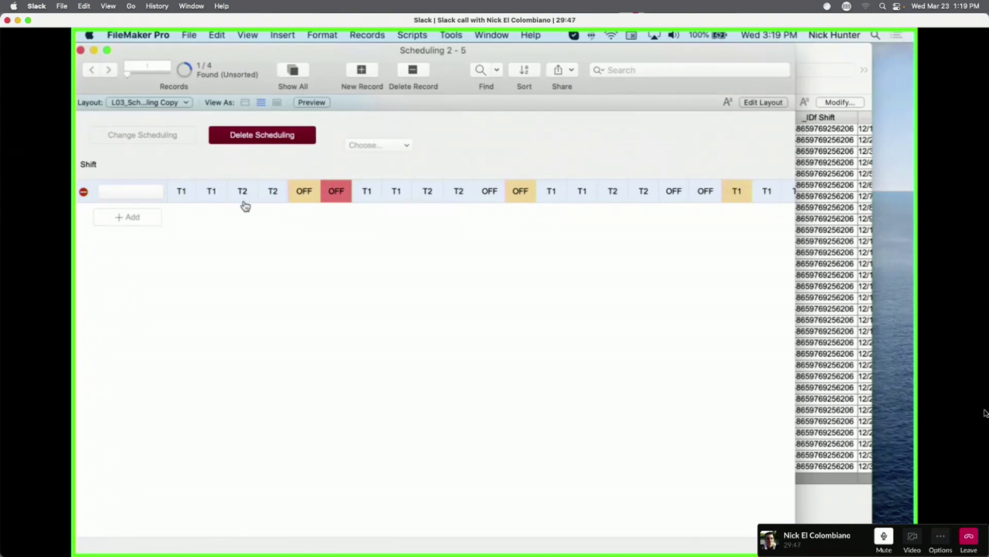
Examine the auto-enter calculation of the Day 10 field in the SCH_Scheduling definitions, and close the dialogs.
{"action": "key", "text": "super+shift+d"}
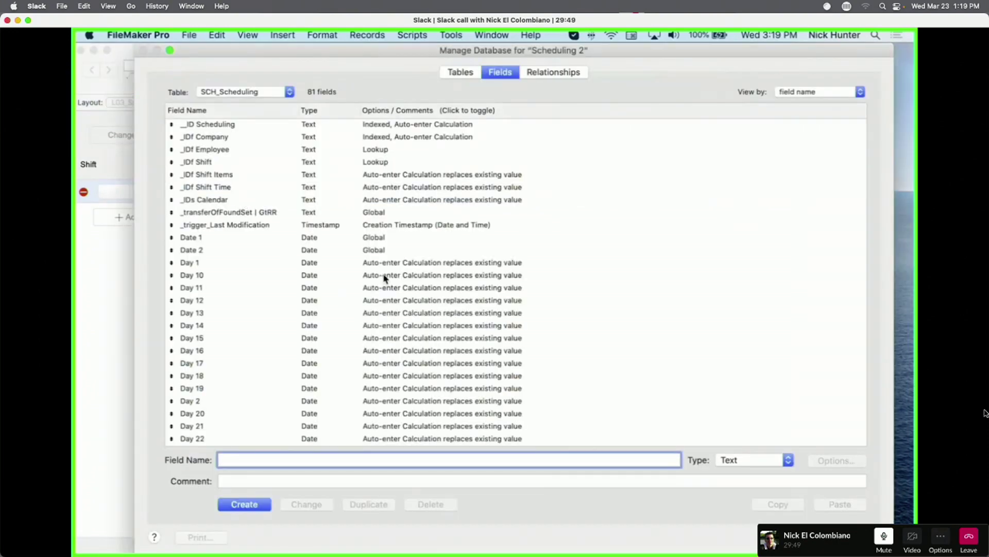
{"action": "double_click", "coordinate": [386, 275]}
{"action": "left_click", "coordinate": [504, 317]}
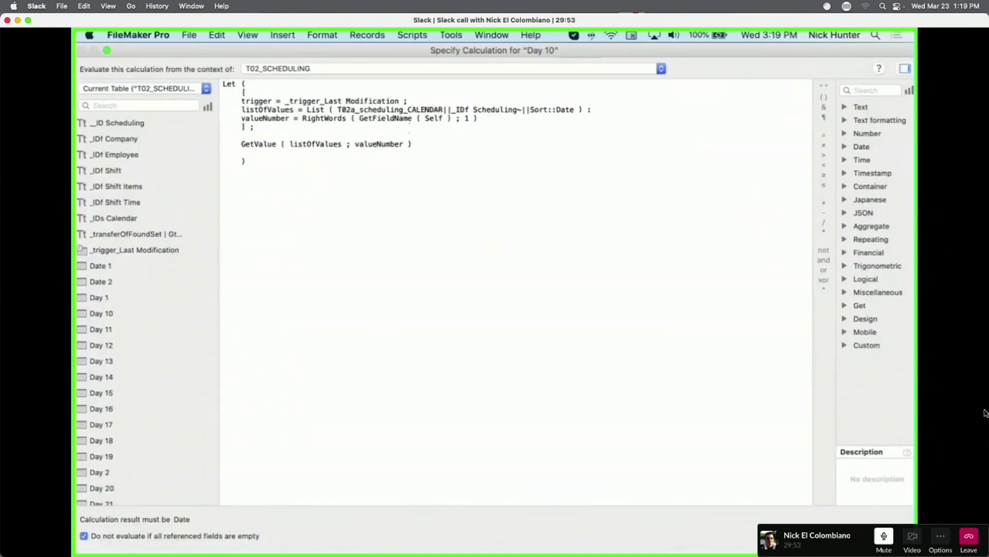
{"action": "key", "text": "Return"}
{"action": "key", "text": "Return"}
{"action": "key", "text": "Return"}
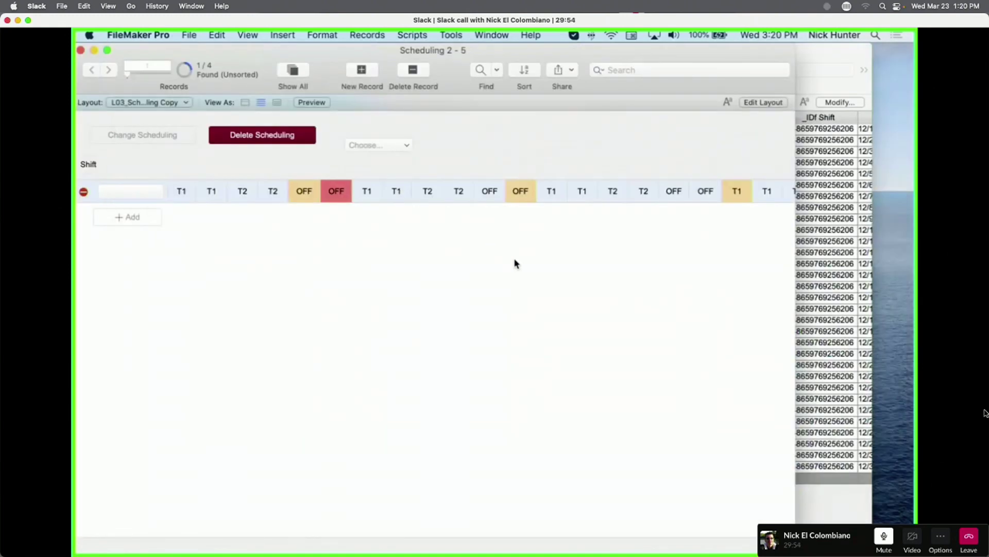
Add a Data Viewer watch expression that references T02a_scheduling_CALENDAR||_IDf Scheduling~||Sort::Date.
{"action": "left_click", "coordinate": [451, 35]}
{"action": "left_click", "coordinate": [474, 76]}
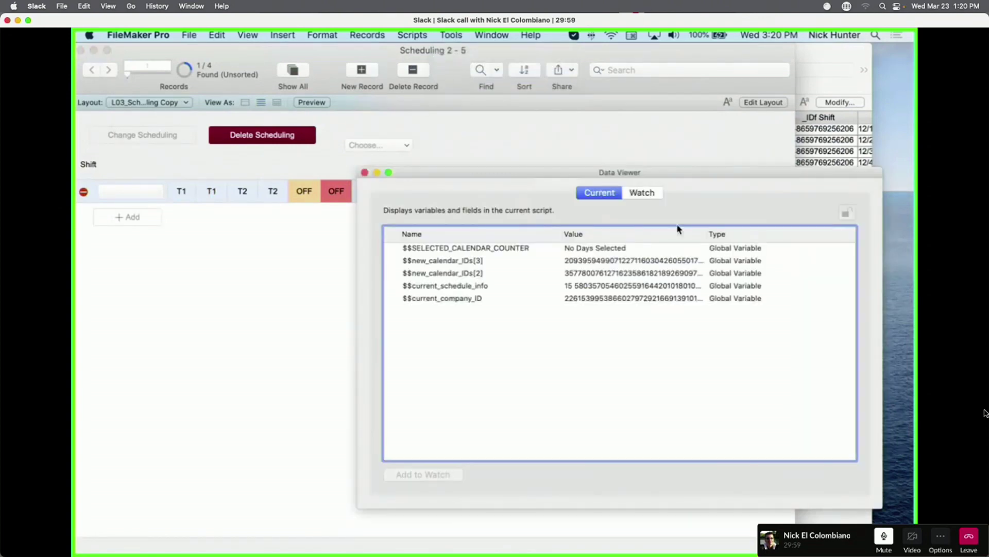
{"action": "left_click", "coordinate": [641, 193]}
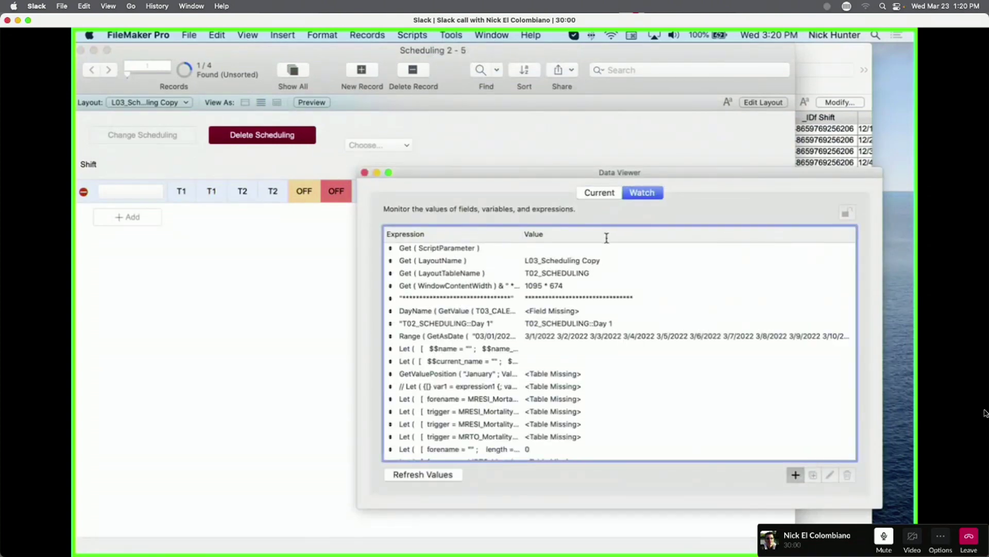
{"action": "left_click", "coordinate": [796, 474]}
{"action": "type", "text": "t02"}
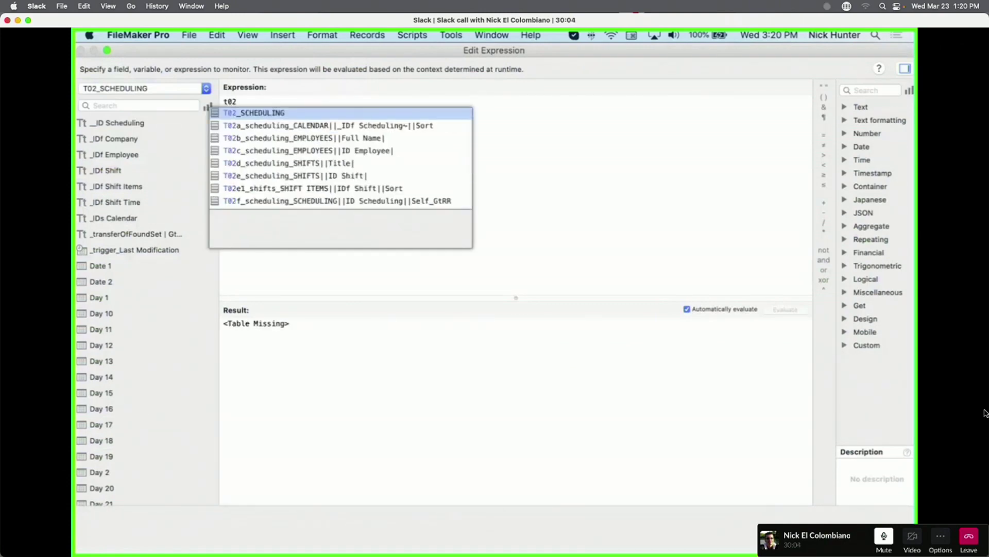
{"action": "key", "text": "Down"}
{"action": "key", "text": "Return"}
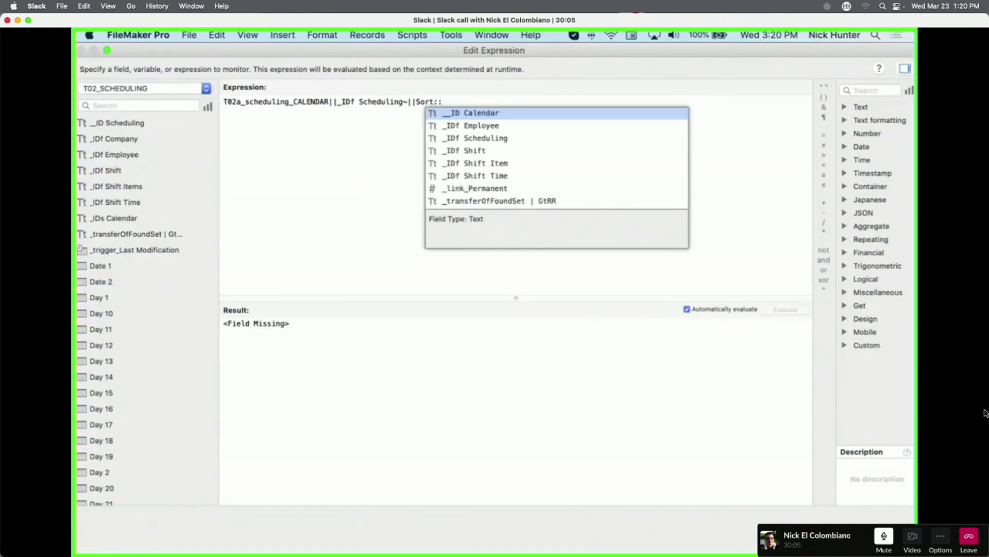
{"action": "scroll", "coordinate": [509, 153], "scroll_direction": "down", "scroll_amount": 3}
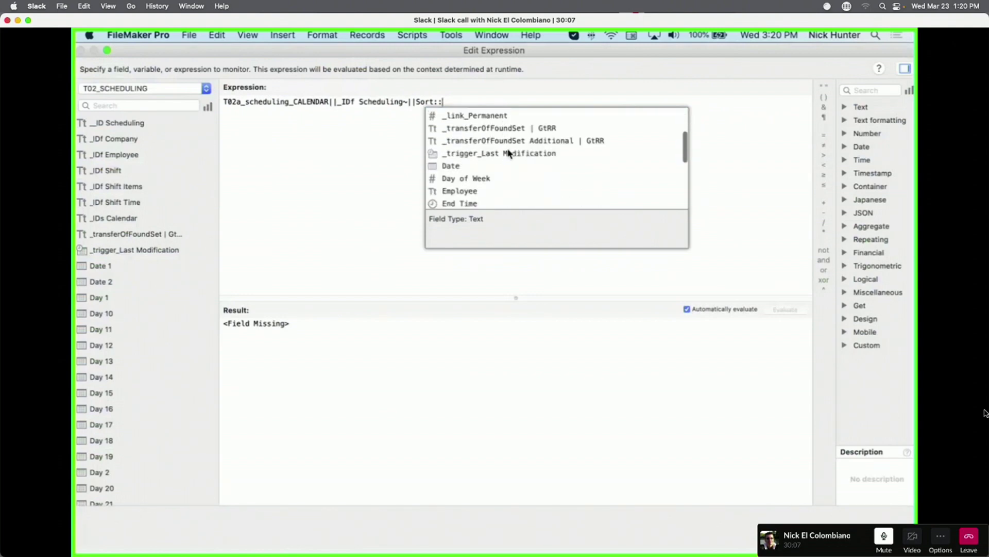
{"action": "left_click", "coordinate": [466, 164]}
Wrap the related Date field reference in a List function within the watch expression.
{"action": "left_click_drag", "start_coordinate": [523, 143], "coordinate": [227, 84]}
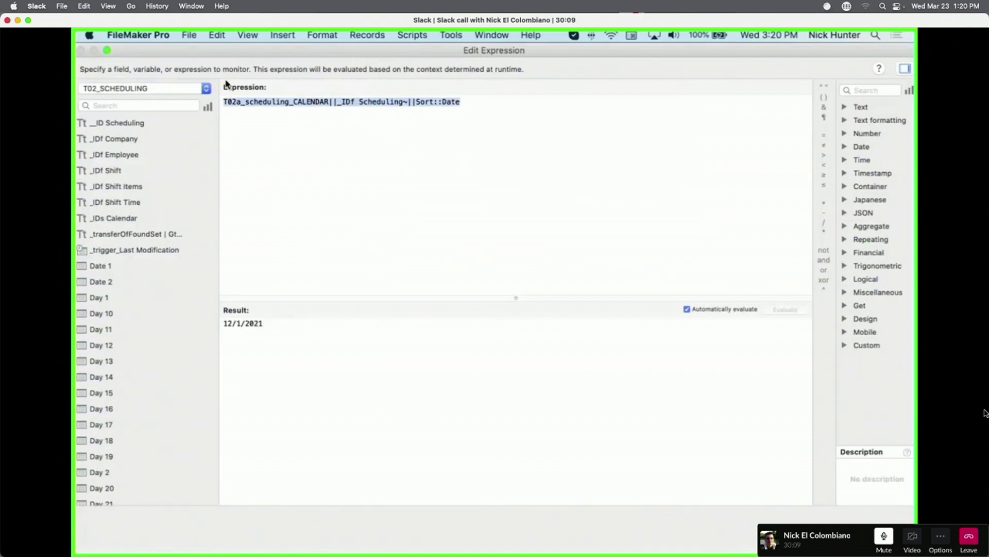
{"action": "key", "text": "super+x"}
{"action": "type", "text": "List"}
{"action": "key", "text": "Return"}
{"action": "key", "text": "super+v"}
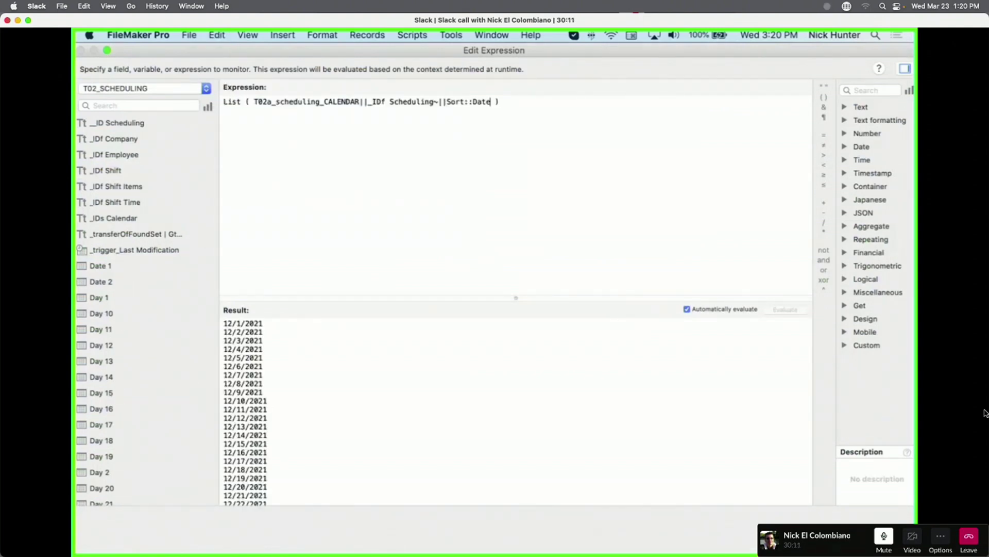
Replace the Date field inside the List function with the related Shift Item field.
{"action": "double_click", "coordinate": [476, 102]}
{"action": "type", "text": "Sh"}
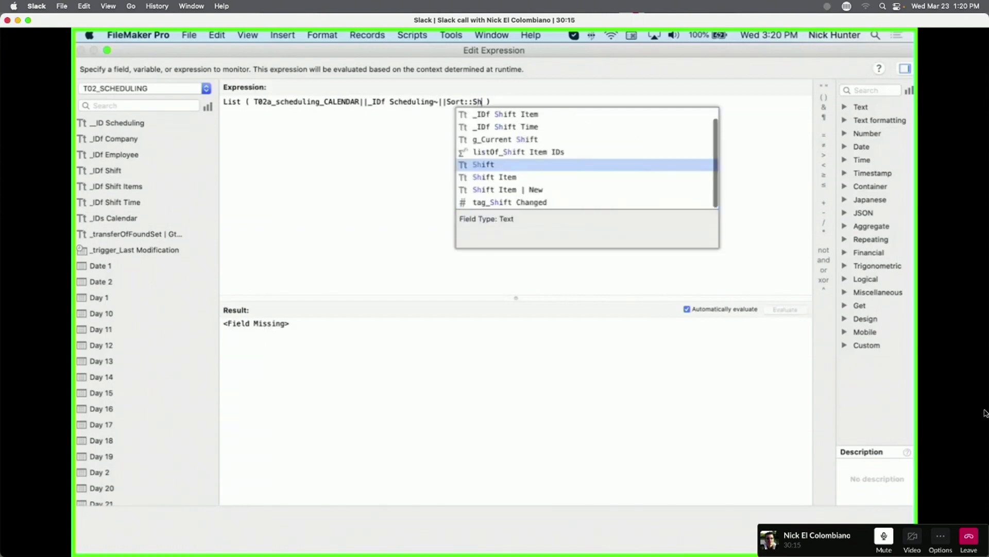
{"action": "type", "text": "ift"}
{"action": "key", "text": "Down"}
{"action": "key", "text": "Return"}
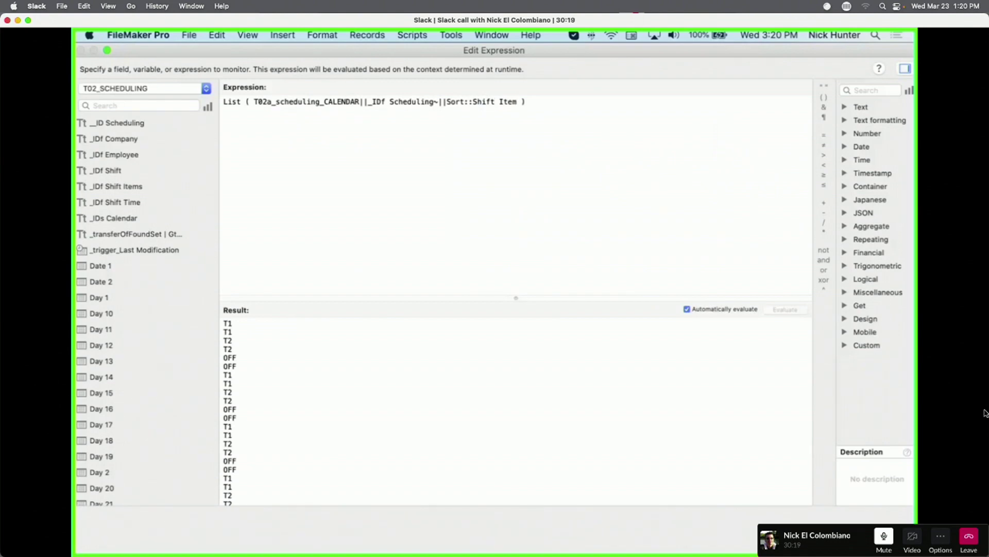
Reposition the expression editor and compare the first listed shift item with the scheduling row's day cells.
{"action": "double_click", "coordinate": [360, 50]}
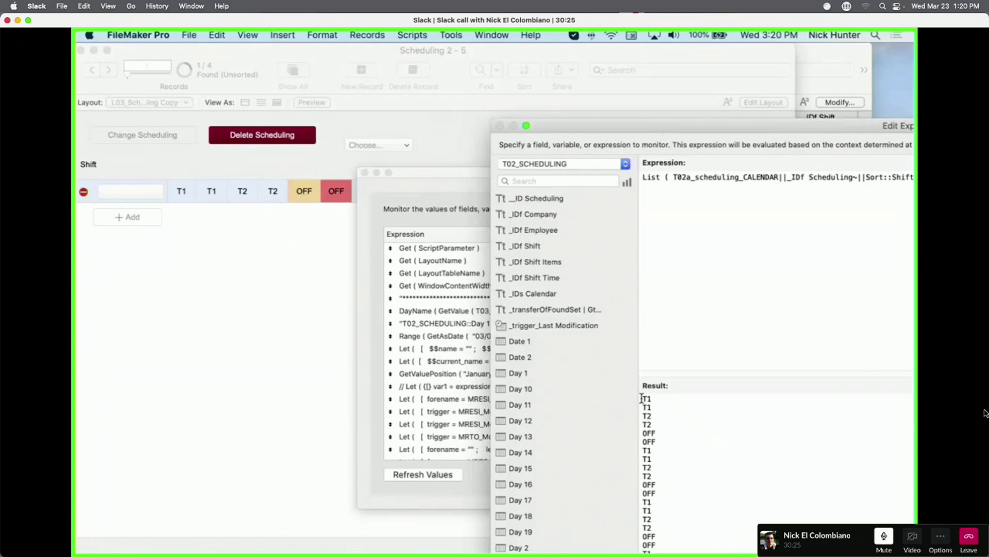
{"action": "left_click_drag", "start_coordinate": [641, 397], "coordinate": [660, 397]}
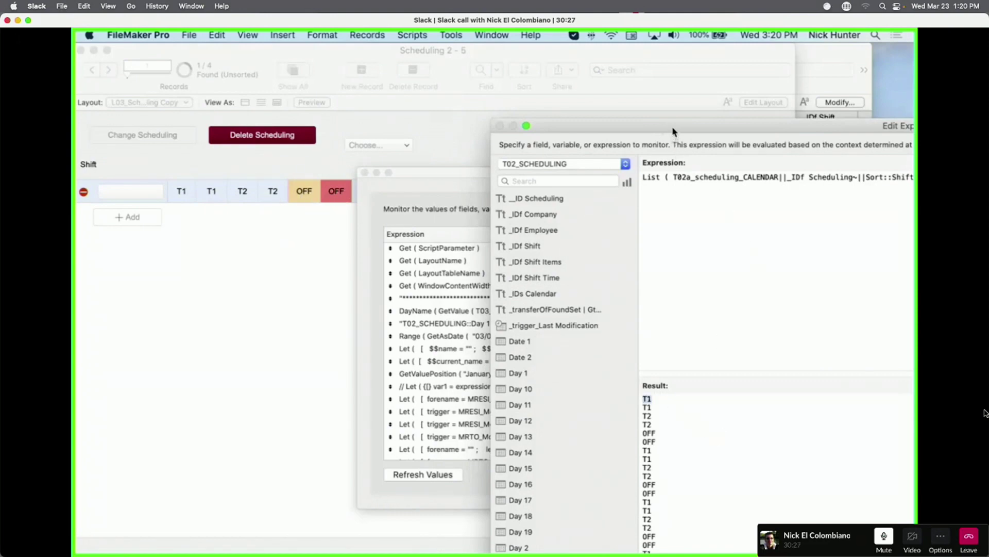
{"action": "left_click_drag", "start_coordinate": [673, 132], "coordinate": [416, 181]}
Wrap the related Shift Item list in a GetValue function that returns value number 8.
{"action": "key", "text": "super+a"}
{"action": "key", "text": "BackSpace"}
{"action": "type", "text": "get"}
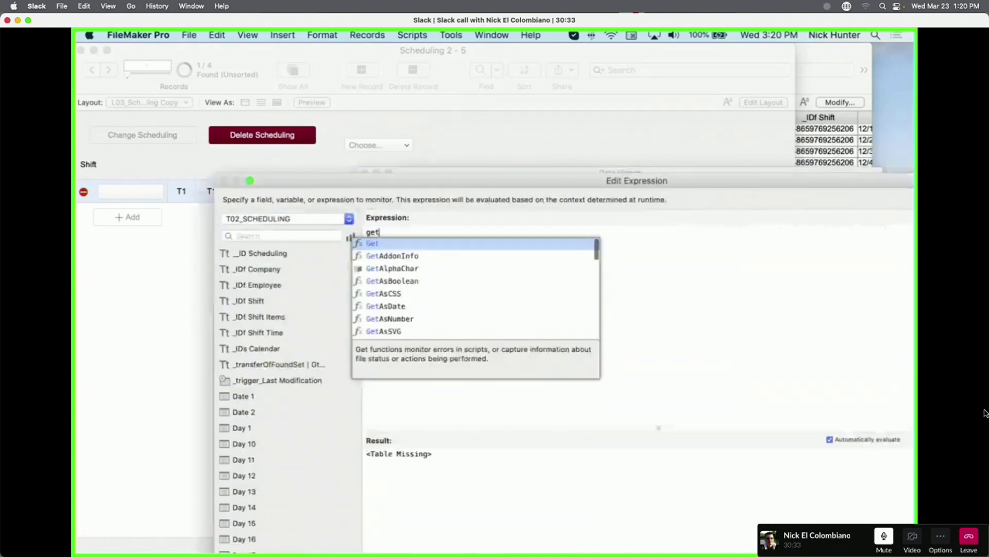
{"action": "key", "text": "super+v"}
{"action": "double_click", "coordinate": [742, 232]}
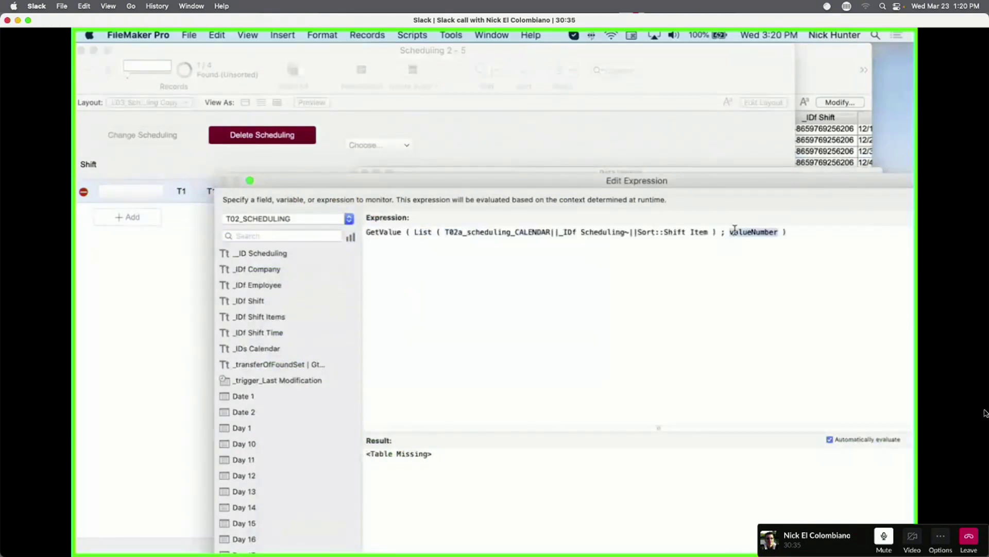
{"action": "key", "text": "BackSpace"}
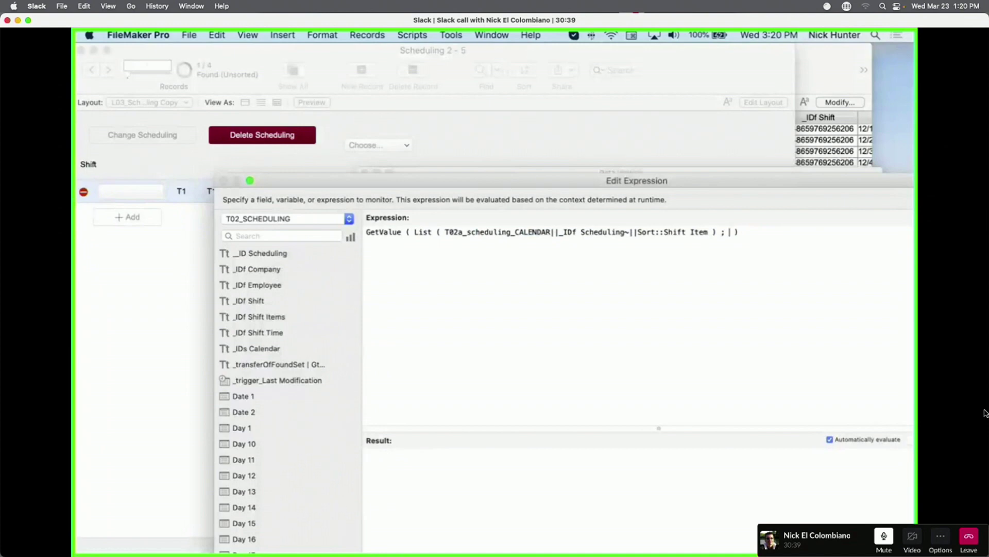
{"action": "type", "text": "8"}
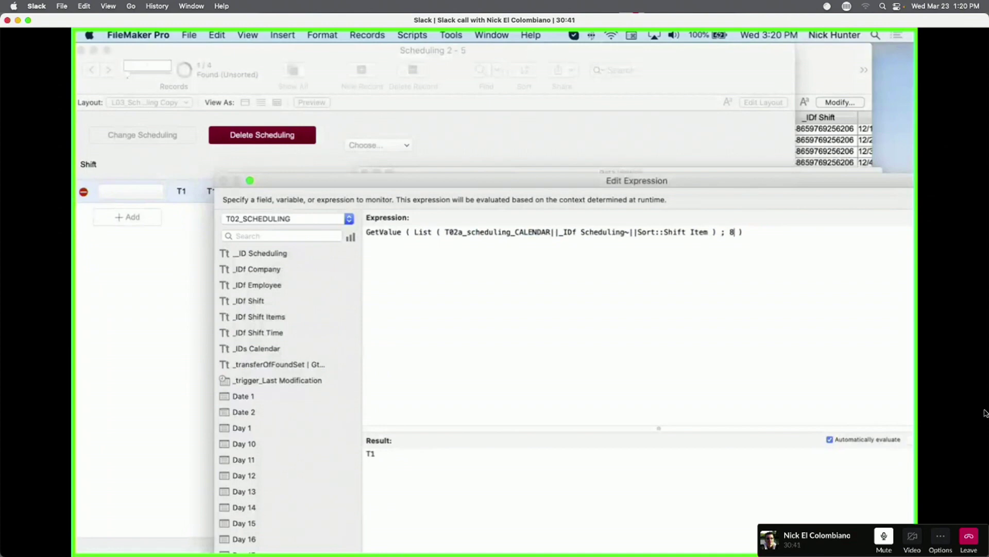
Test the GetValue expression with value numbers 9 and 32, set it to 31, and close the Data Viewer.
{"action": "key", "text": "BackSpace"}
{"action": "type", "text": "9"}
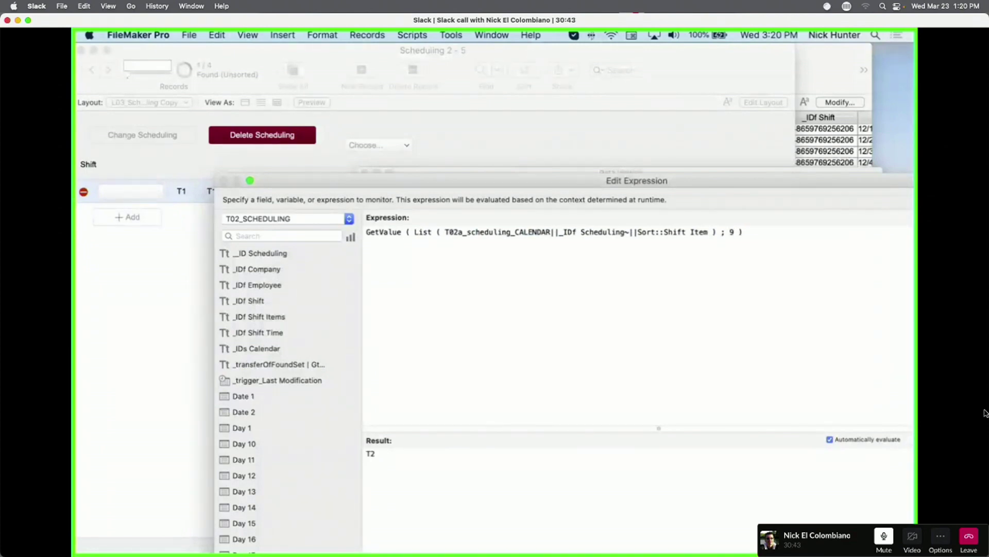
{"action": "key", "text": "BackSpace"}
{"action": "type", "text": "31"}
{"action": "key", "text": "BackSpace"}
{"action": "type", "text": "2"}
{"action": "key", "text": "BackSpace"}
{"action": "key", "text": "BackSpace"}
{"action": "type", "text": "31"}
{"action": "key", "text": "Return"}
{"action": "key", "text": "super+w"}
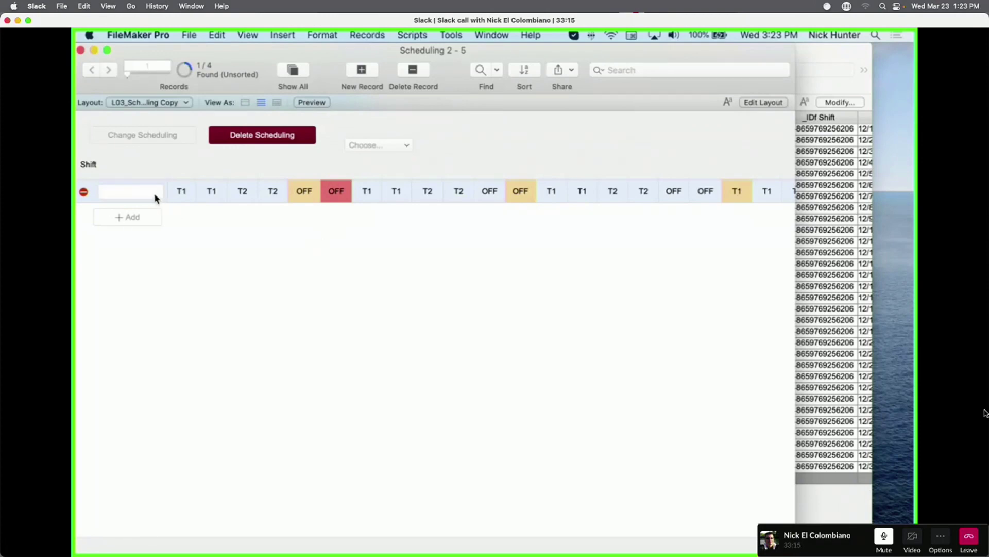
Open the scheduling layout for editing and check which field its sub-summary part is sorted by.
{"action": "left_click", "coordinate": [344, 203]}
{"action": "key", "text": "super+s"}
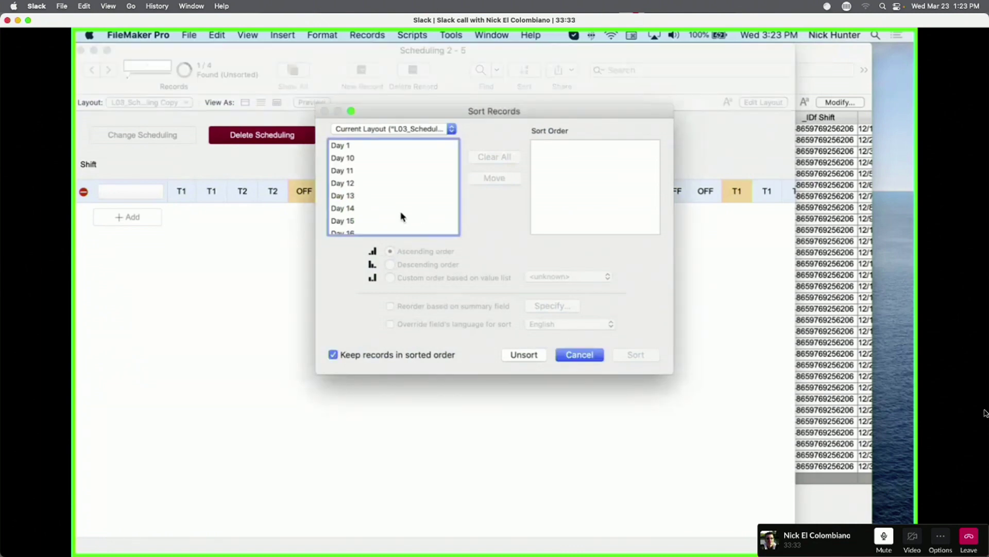
{"action": "key", "text": "Escape"}
{"action": "key", "text": "super+l"}
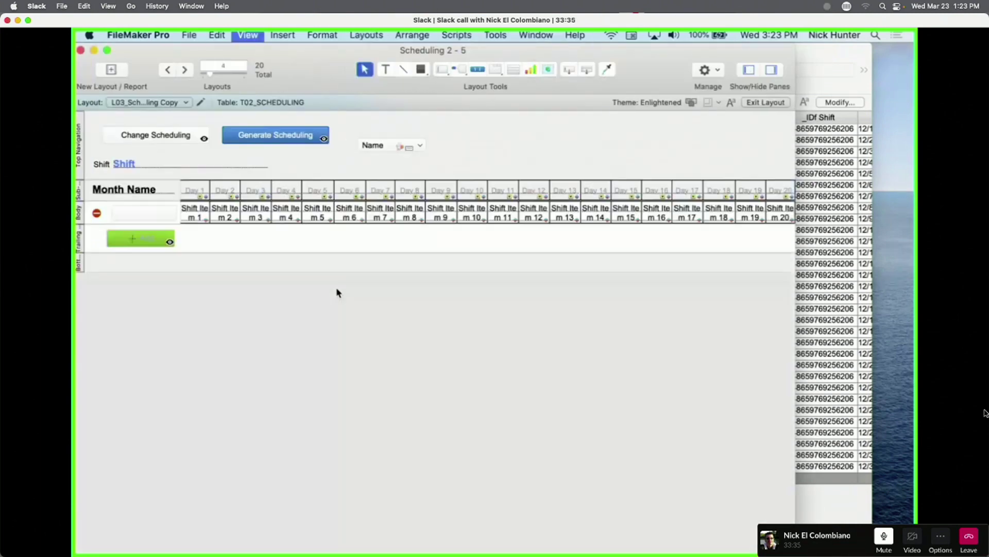
{"action": "double_click", "coordinate": [264, 201]}
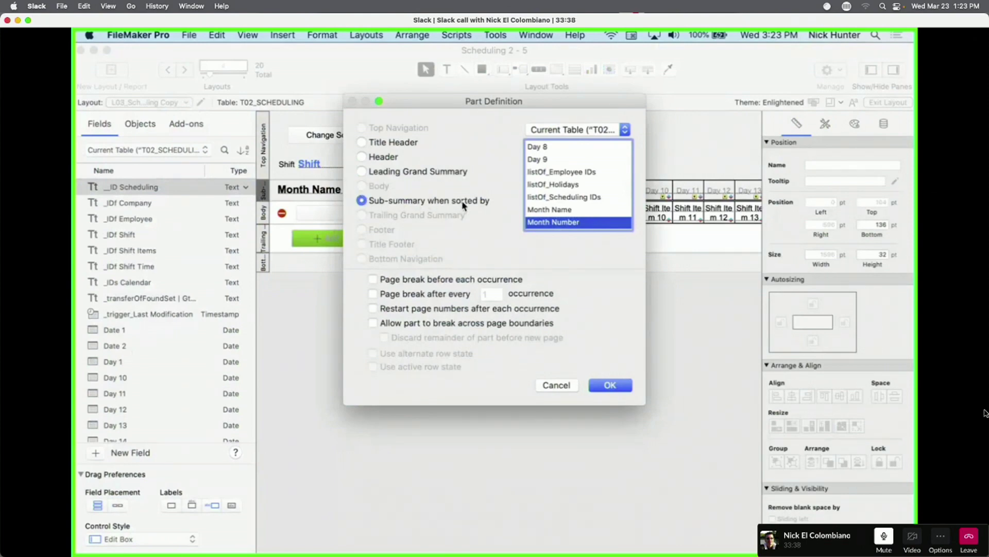
{"action": "left_click", "coordinate": [557, 386]}
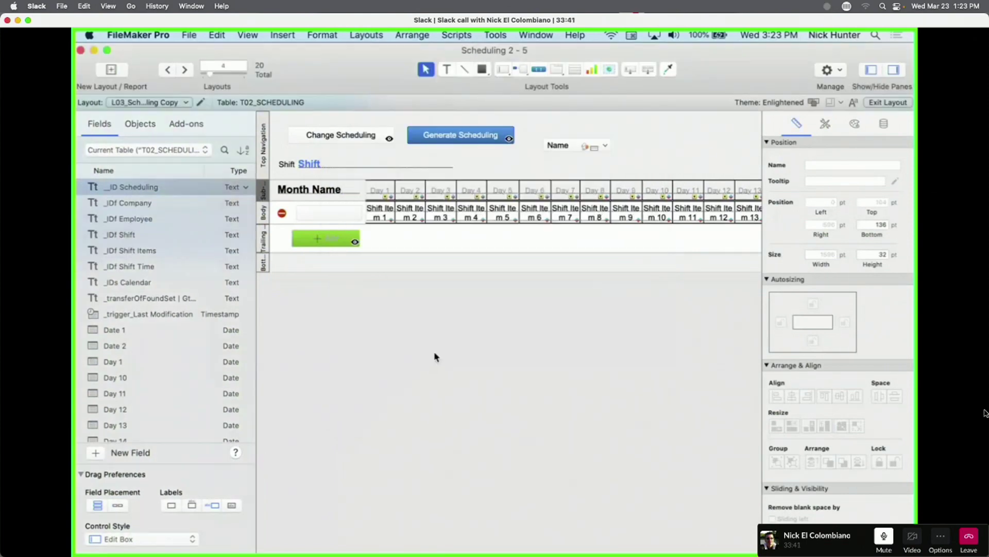
{"action": "left_click", "coordinate": [282, 213]}
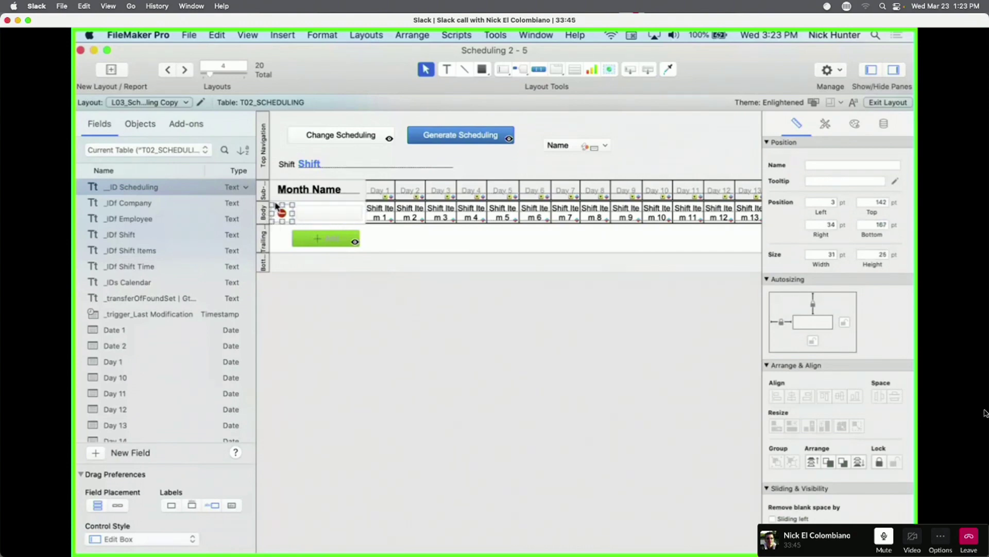
{"action": "left_click", "coordinate": [276, 206]}
{"action": "key", "text": "super+shift+d"}
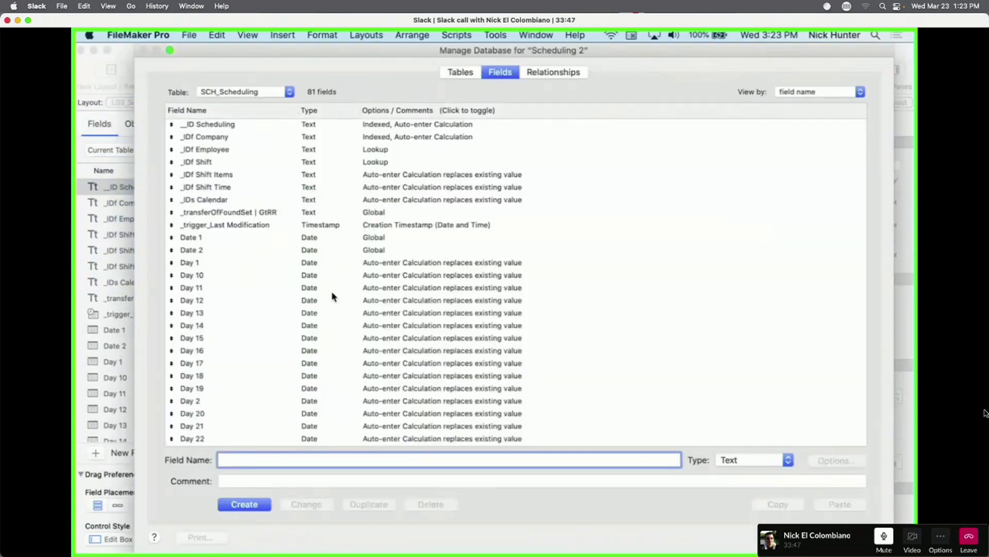
{"action": "key", "text": "Escape"}
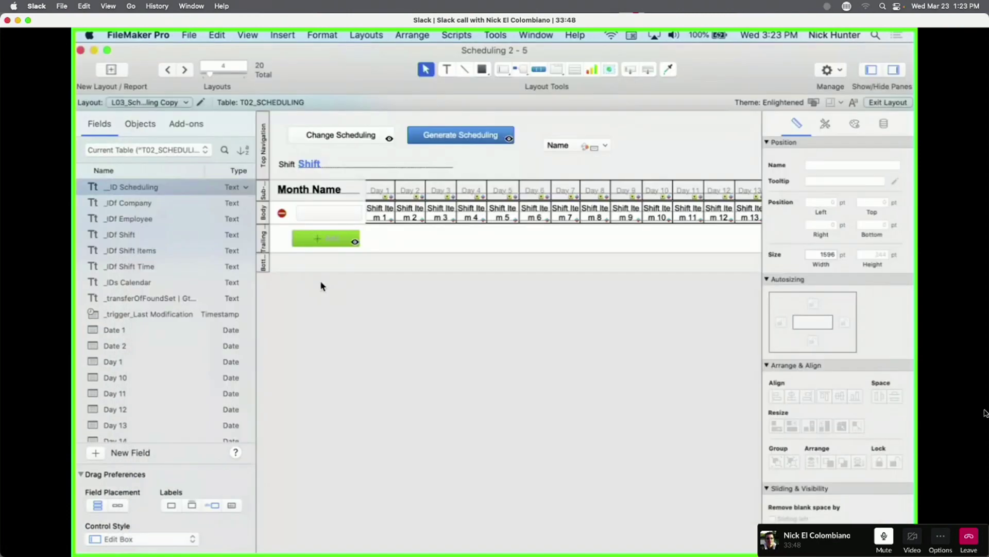
{"action": "left_click", "coordinate": [286, 210]}
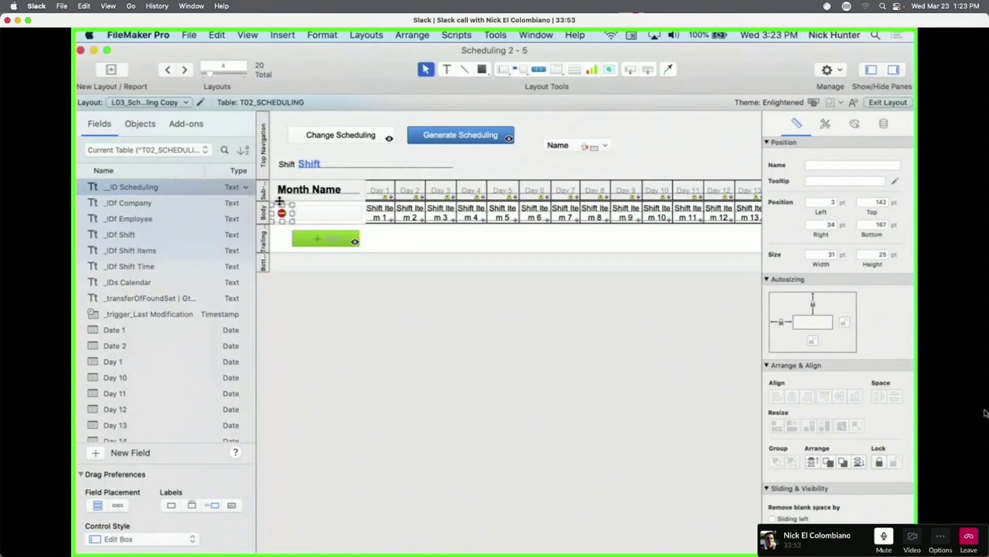
{"action": "left_click", "coordinate": [322, 202]}
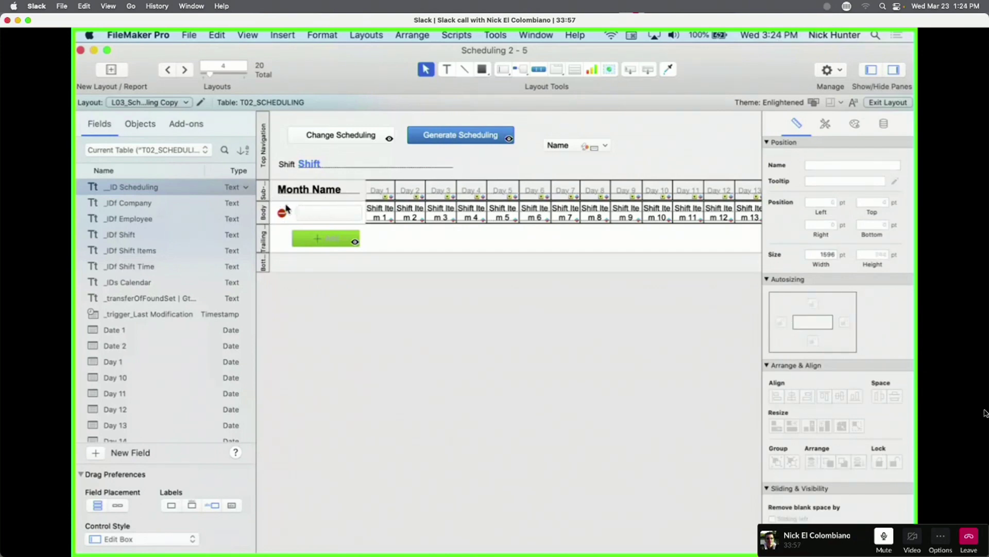
Recheck the sub-summary part's definition and inspect which field the Day 5 header cell is bound to.
{"action": "double_click", "coordinate": [264, 190]}
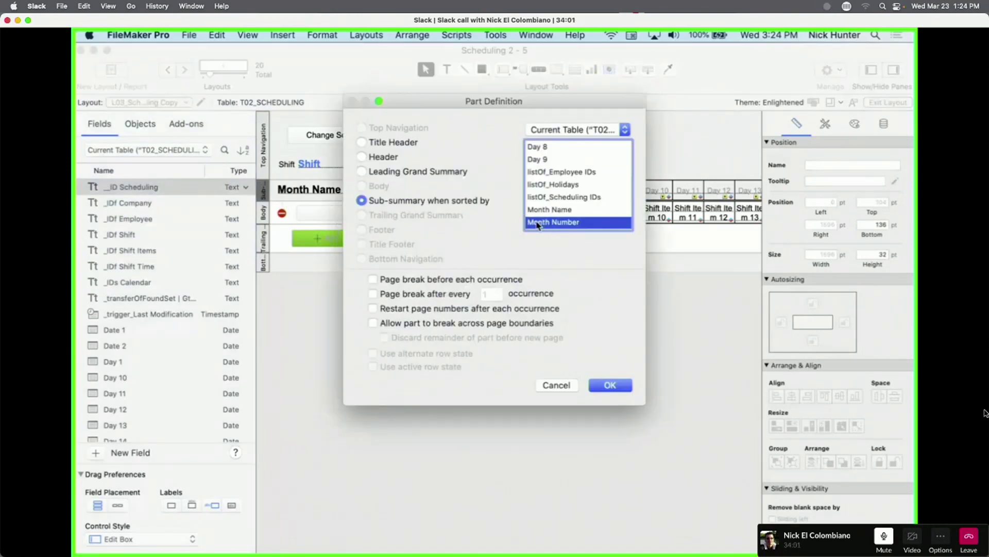
{"action": "key", "text": "Escape"}
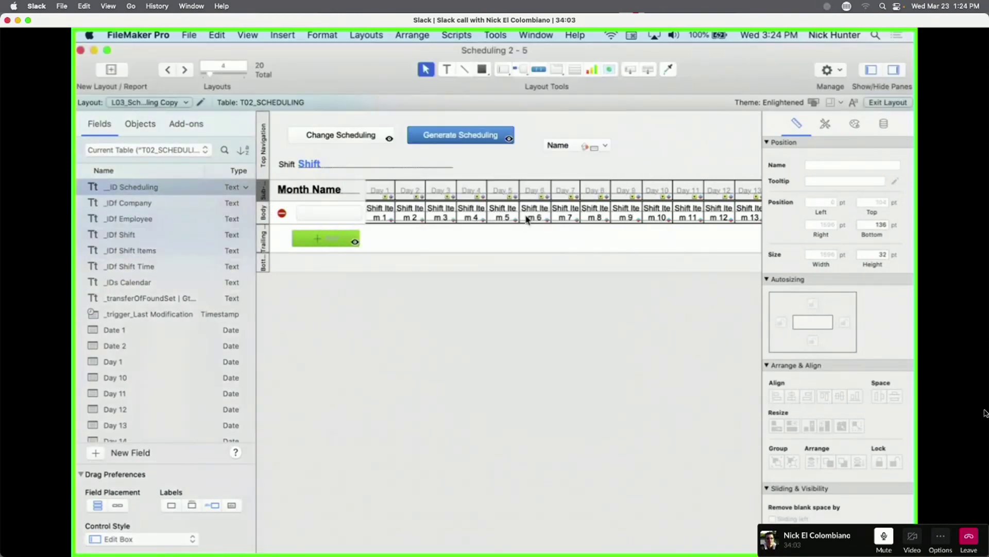
{"action": "left_click", "coordinate": [532, 217]}
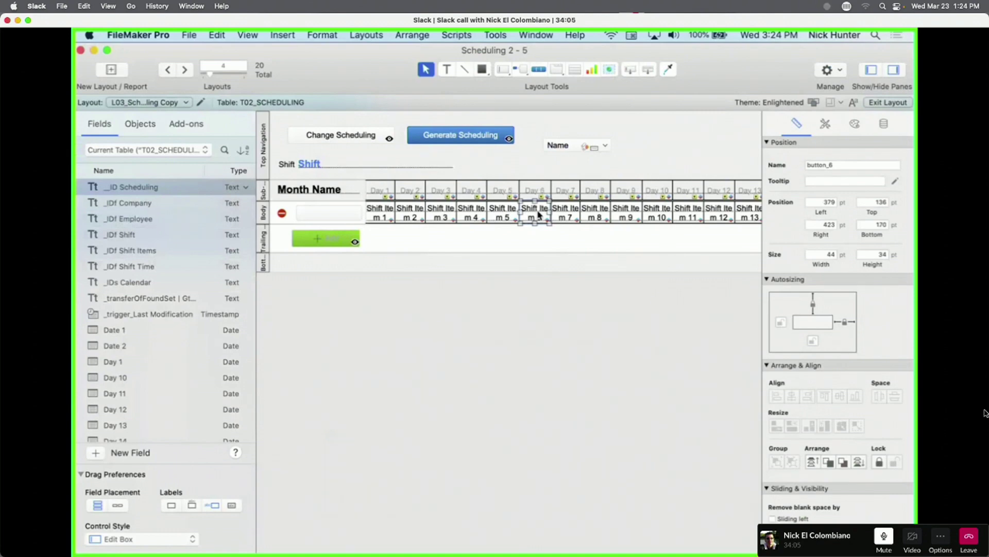
{"action": "double_click", "coordinate": [498, 196]}
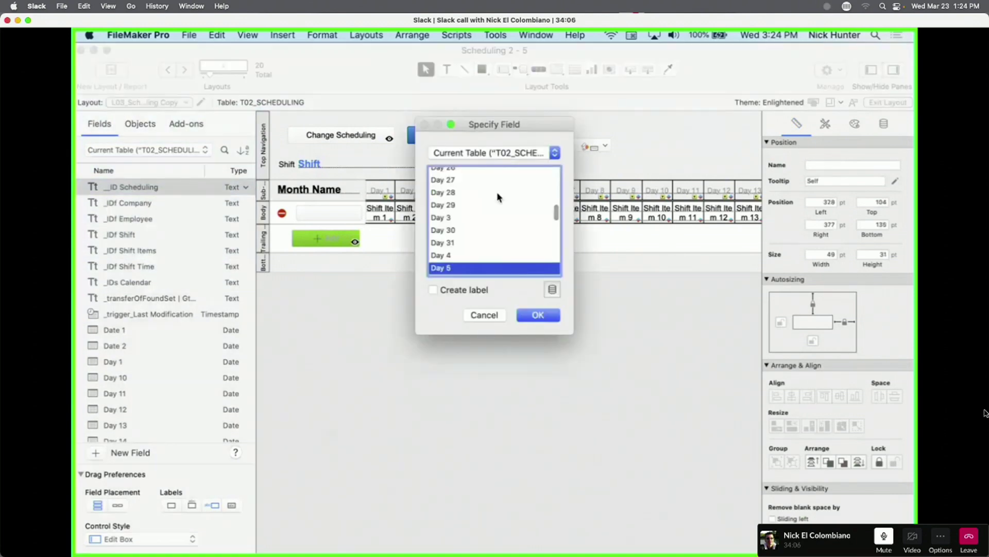
{"action": "key", "text": "Escape"}
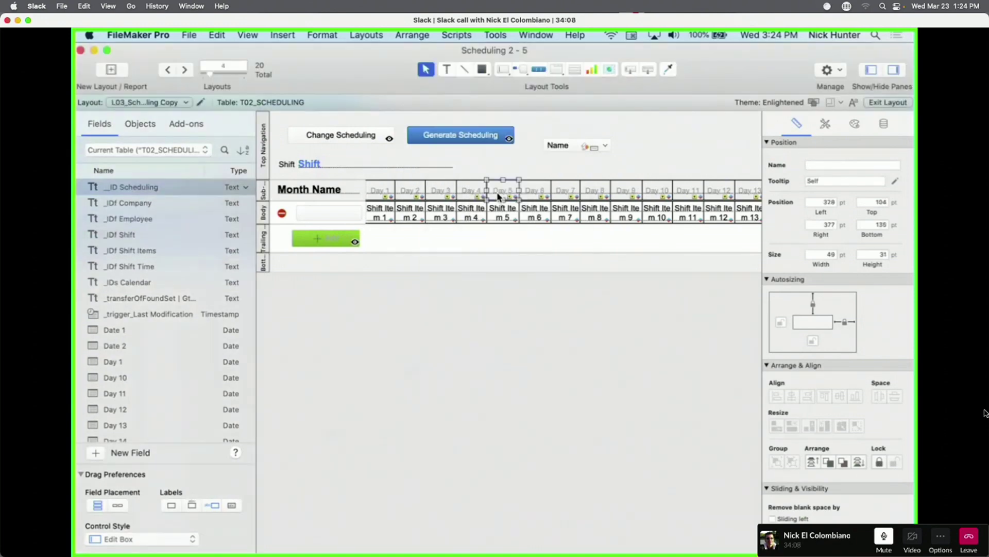
Compare the Day 1 and Day 2 fields with Shift Item 1 and Shift Item 2 in the SCH_Scheduling field definitions.
{"action": "key", "text": "super+shift+d"}
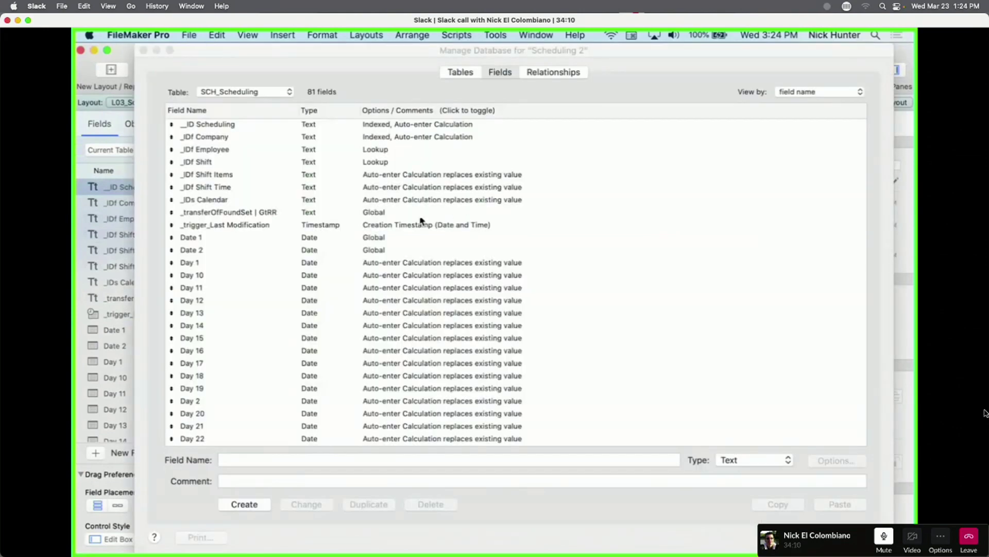
{"action": "left_click", "coordinate": [227, 263]}
{"action": "scroll", "coordinate": [227, 266], "scroll_direction": "down", "scroll_amount": 15}
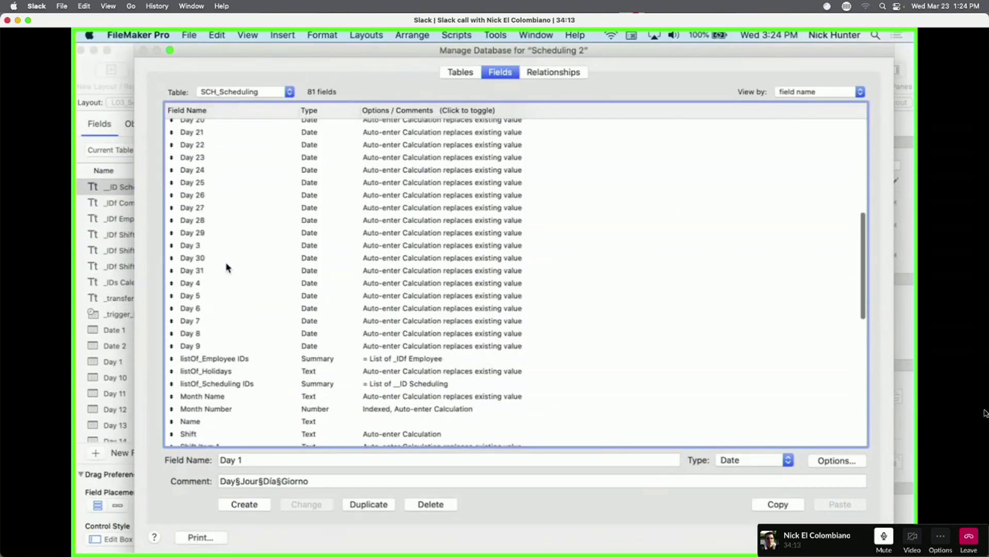
{"action": "left_click", "coordinate": [231, 365]}
{"action": "scroll", "coordinate": [230, 364], "scroll_direction": "up", "scroll_amount": 10}
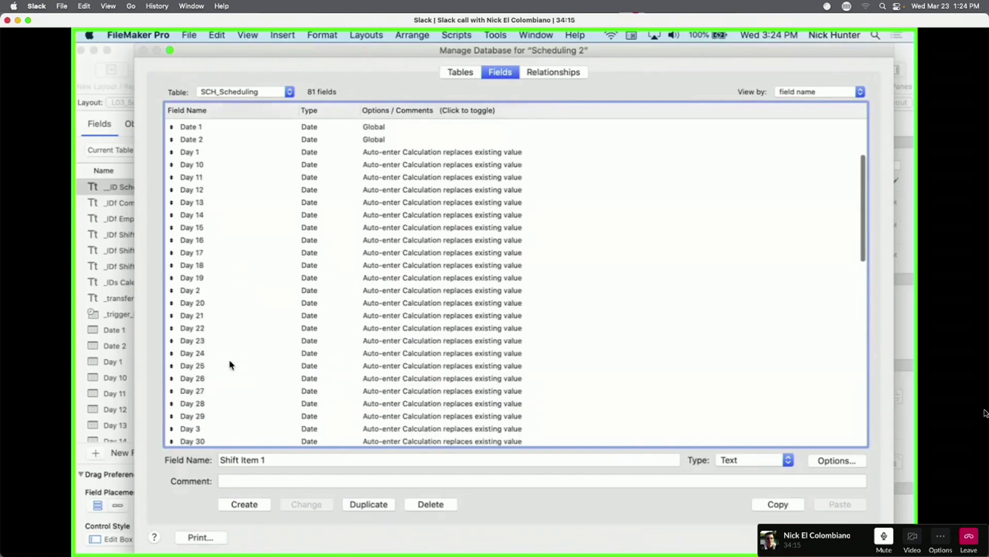
{"action": "left_click", "coordinate": [210, 291]}
{"action": "scroll", "coordinate": [222, 330], "scroll_direction": "down", "scroll_amount": 15}
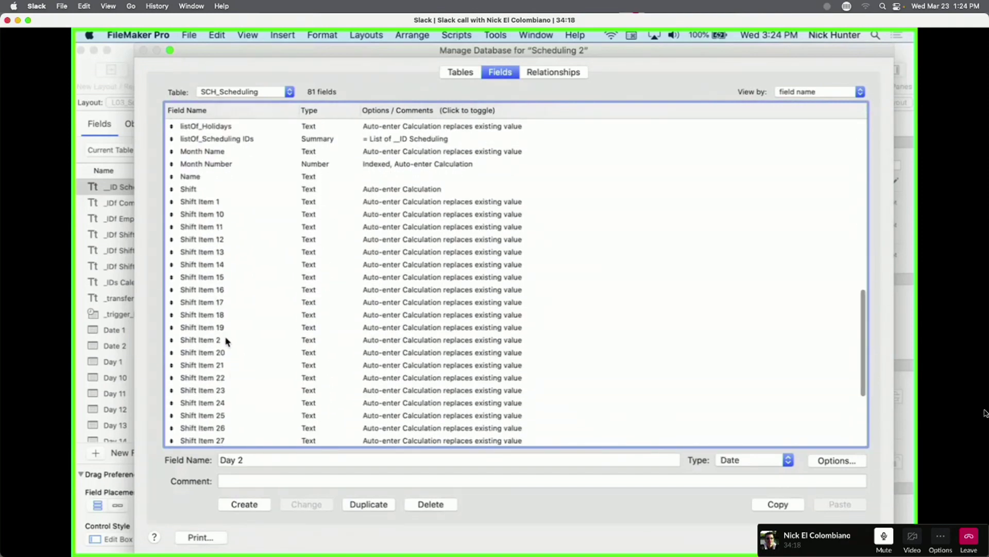
{"action": "left_click", "coordinate": [226, 341]}
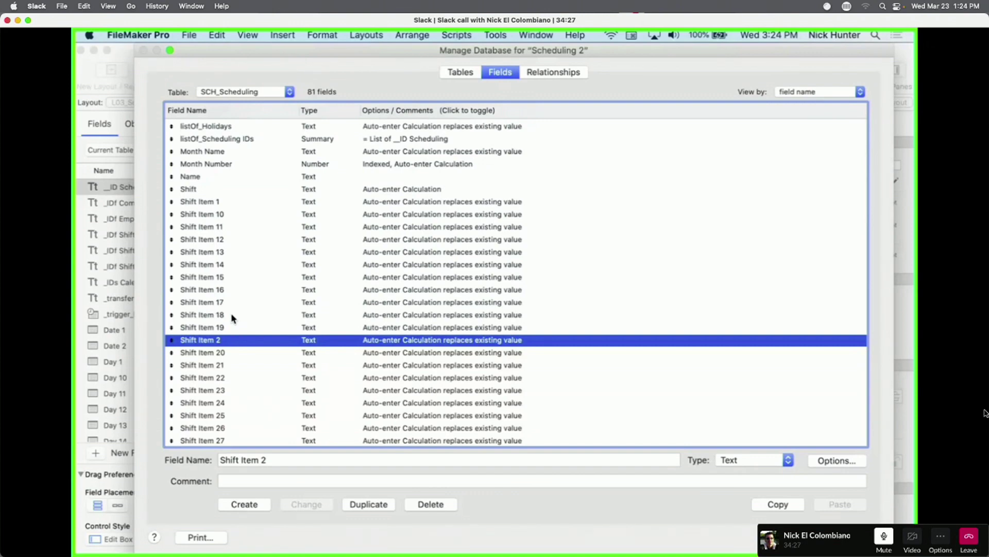
{"action": "key", "text": "Return"}
{"action": "left_click", "coordinate": [346, 297]}
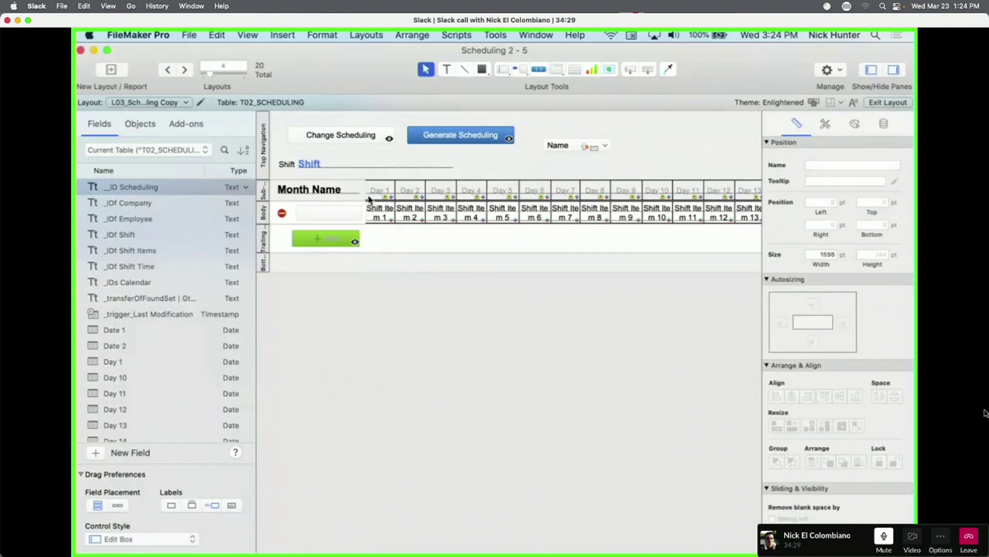
Return the scheduling layout to Browse mode and add a new scheduling record.
{"action": "left_click", "coordinate": [381, 193]}
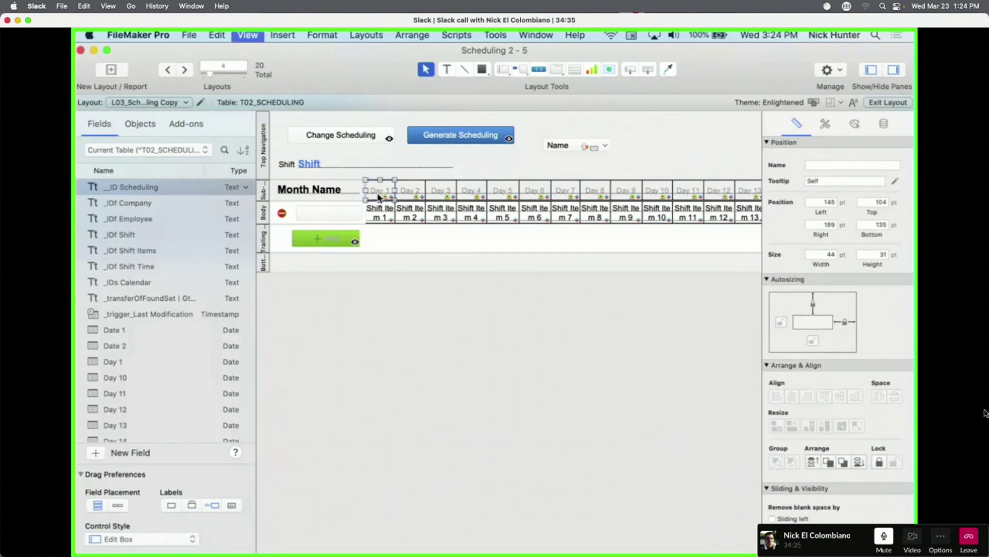
{"action": "left_click", "coordinate": [379, 198]}
{"action": "key", "text": "super+b"}
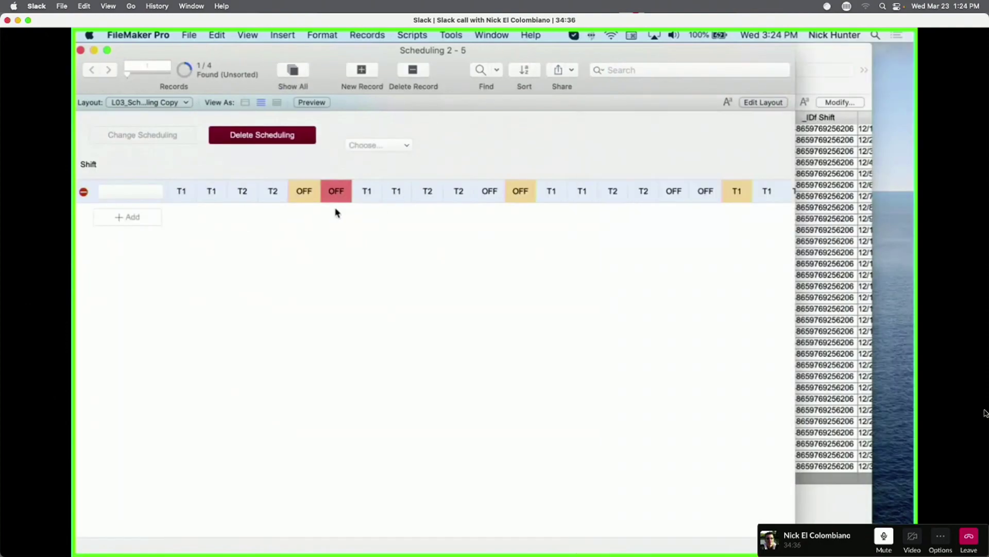
{"action": "left_click", "coordinate": [363, 72]}
Swap the T03_Calendar found set for its omitted records and find those matching the employee in the 12/9/2021 row.
{"action": "left_click", "coordinate": [816, 288]}
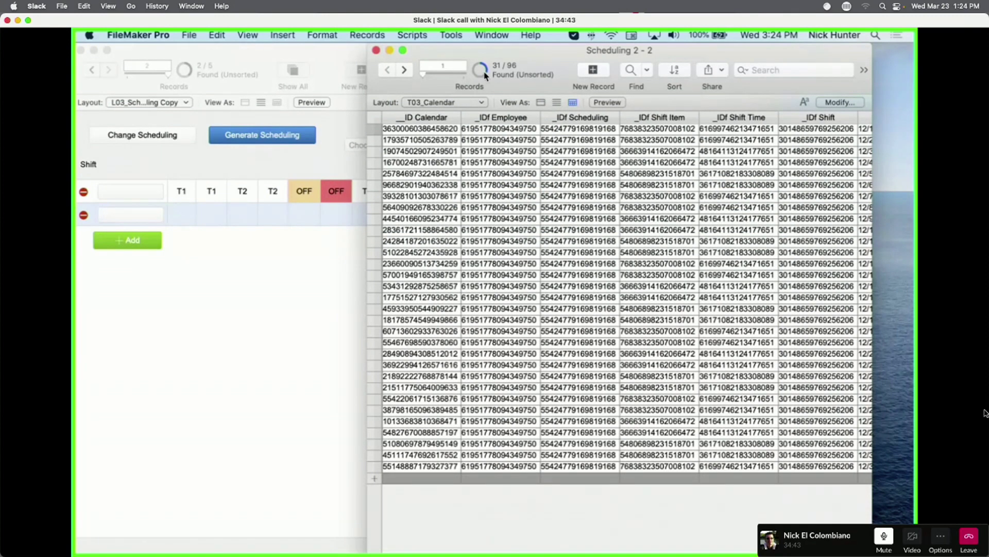
{"action": "scroll", "coordinate": [675, 273], "scroll_direction": "right", "scroll_amount": 10}
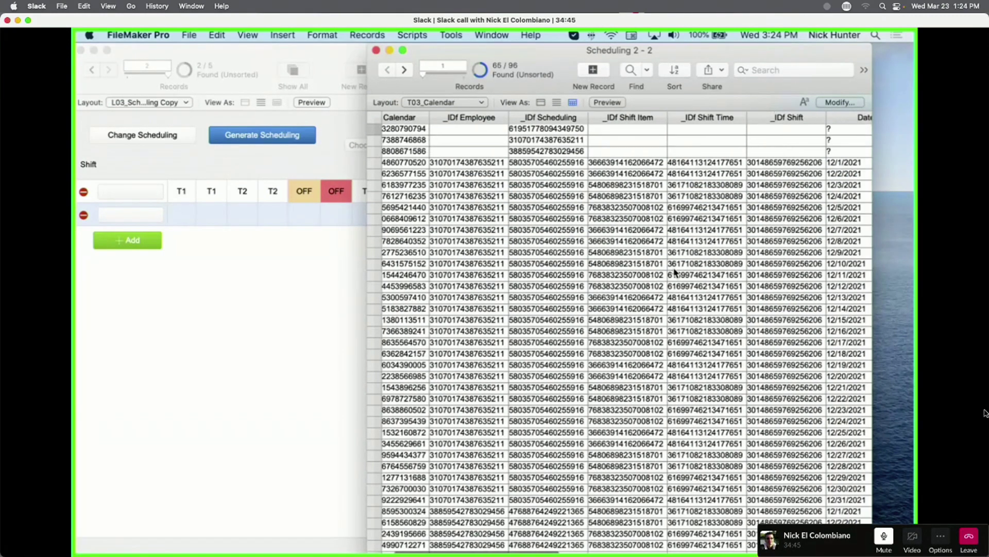
{"action": "right_click", "coordinate": [705, 250]}
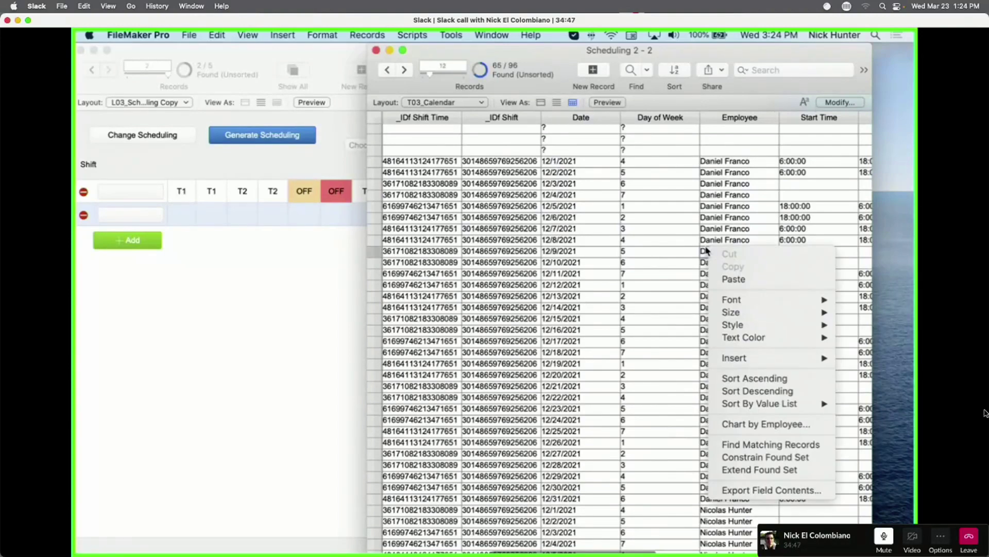
{"action": "left_click", "coordinate": [759, 446]}
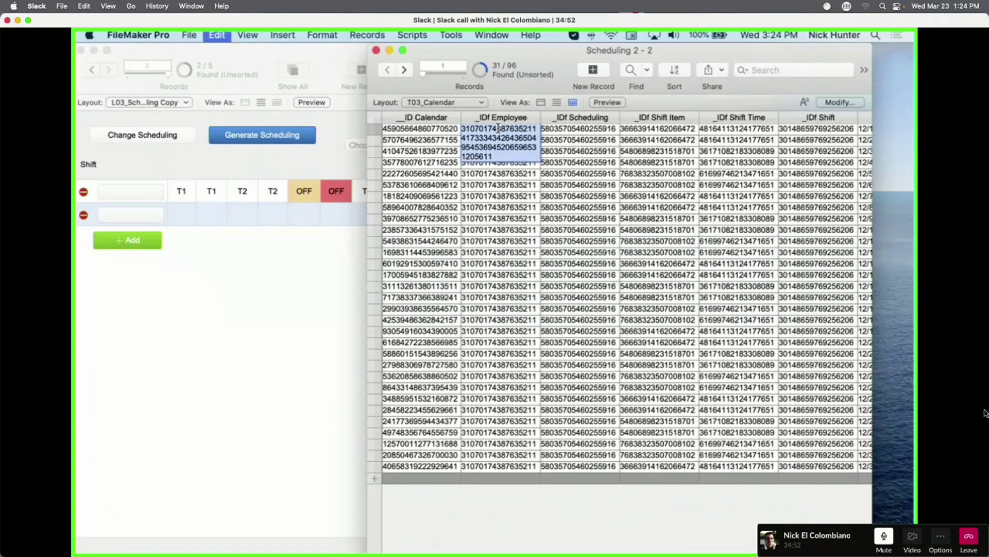
Paste the copied employee ID into the new scheduling record's _IDf Employee field and switch back to the calendar window.
{"action": "left_click", "coordinate": [155, 226]}
{"action": "left_click", "coordinate": [144, 215]}
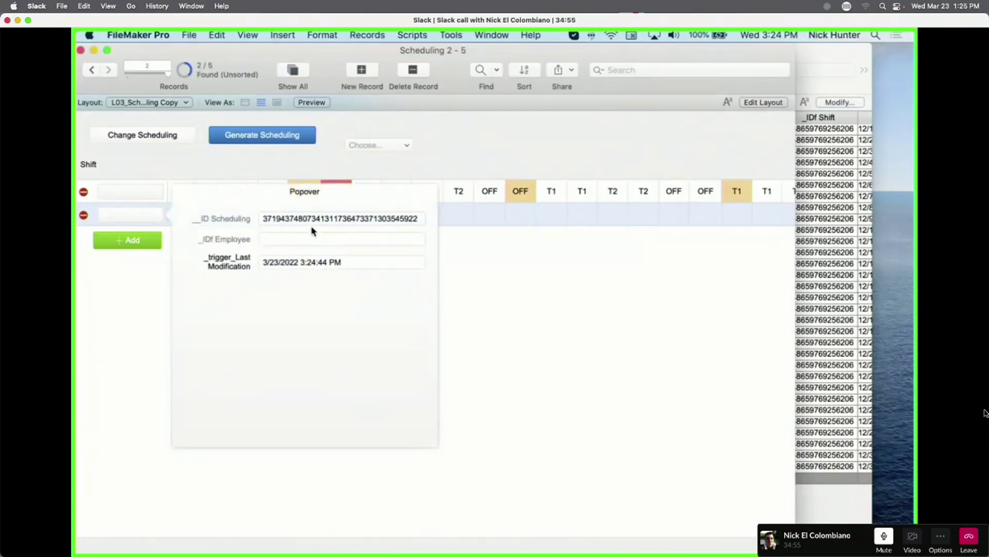
{"action": "left_click", "coordinate": [287, 242]}
{"action": "key", "text": "super+v"}
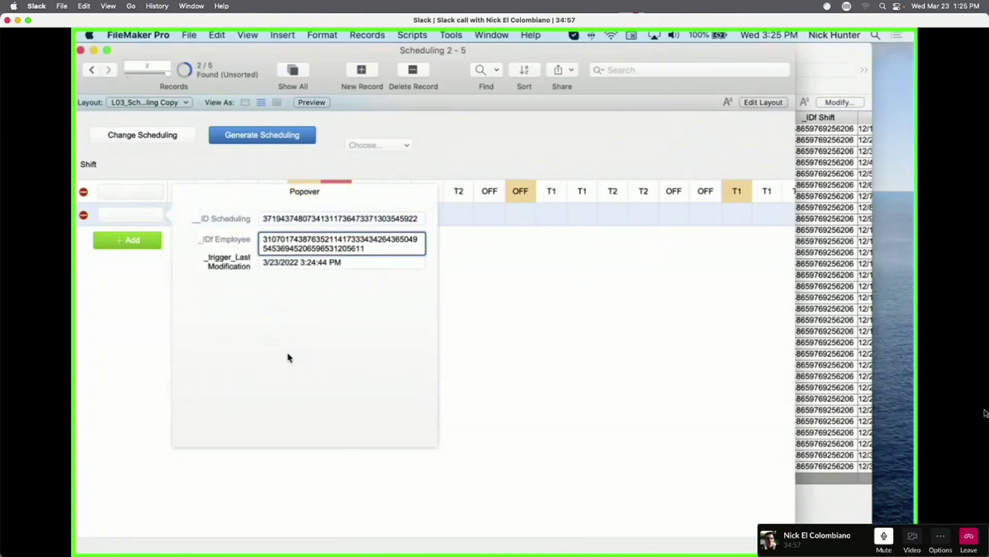
{"action": "left_click", "coordinate": [309, 358]}
{"action": "left_click", "coordinate": [846, 311]}
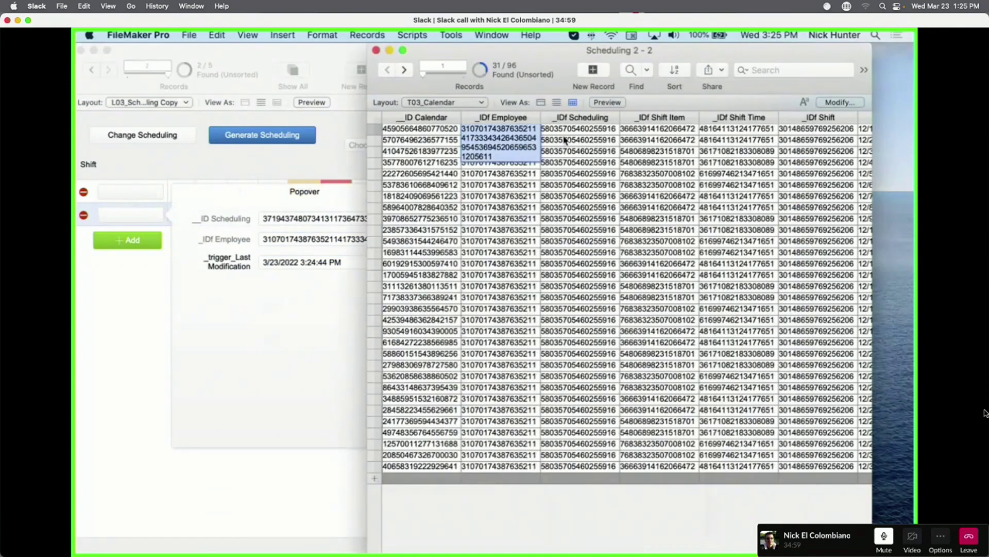
Copy the scheduling ID from the first T03_Calendar row into the new scheduling record's __ID Scheduling field and commit it.
{"action": "left_click", "coordinate": [578, 130]}
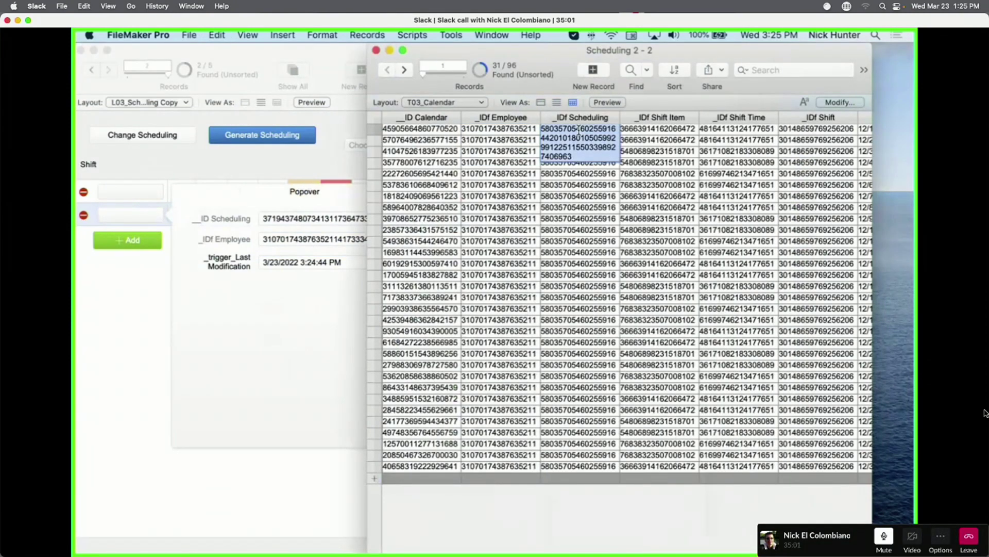
{"action": "left_click", "coordinate": [132, 303]}
{"action": "left_click", "coordinate": [296, 221]}
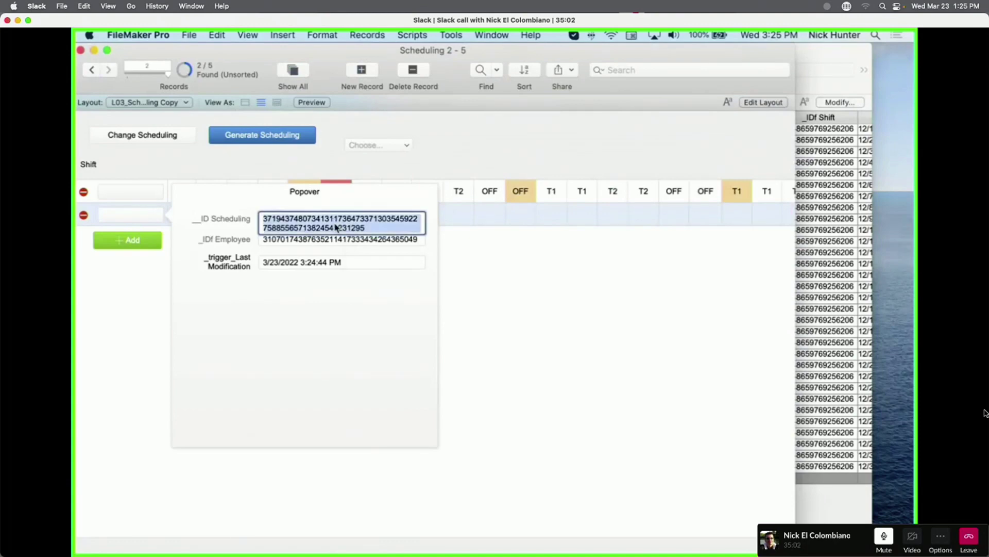
{"action": "key", "text": "super+v"}
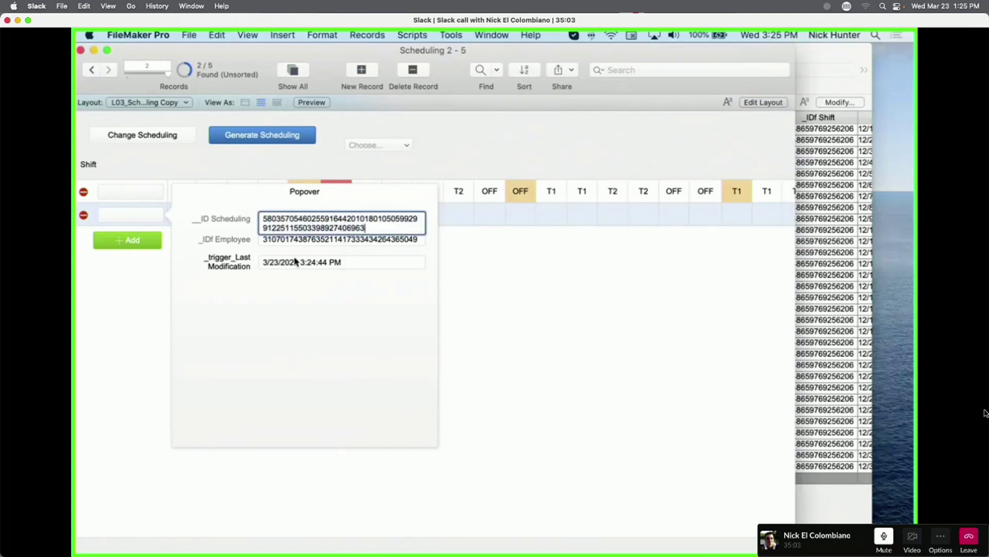
{"action": "left_click", "coordinate": [238, 320]}
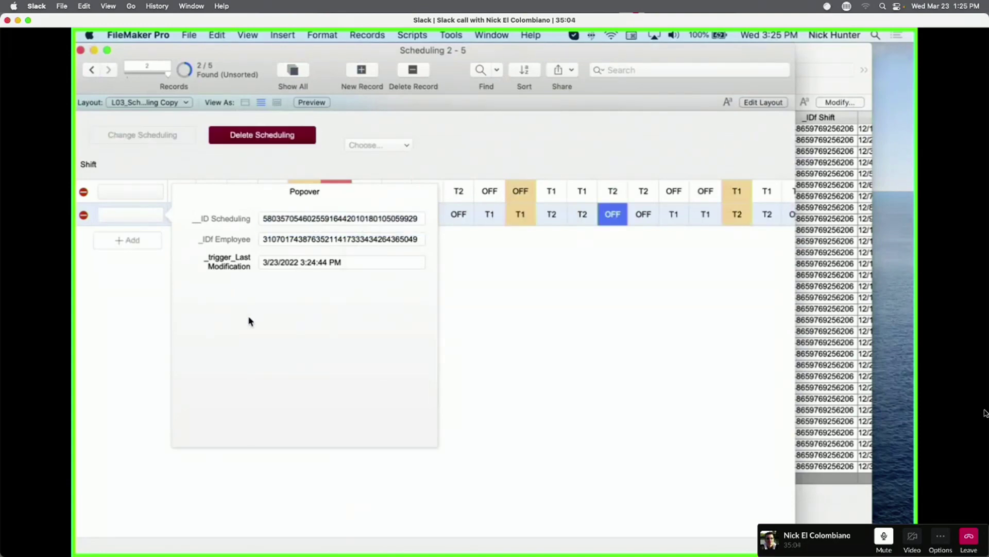
{"action": "left_click", "coordinate": [500, 328]}
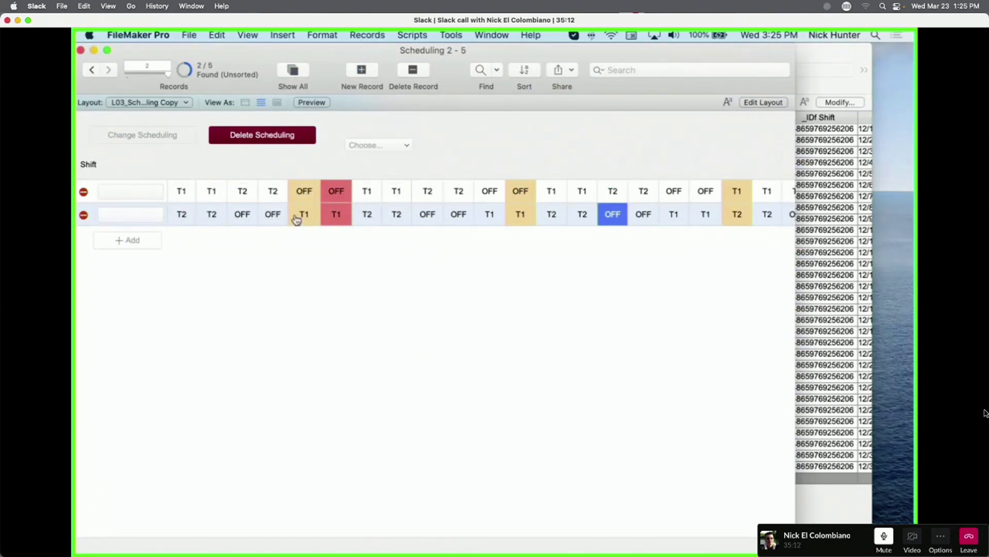
Review the Day 1, Day 11 and Day 13 field definitions in the SCH_Scheduling table.
{"action": "key", "text": "super+shift+d"}
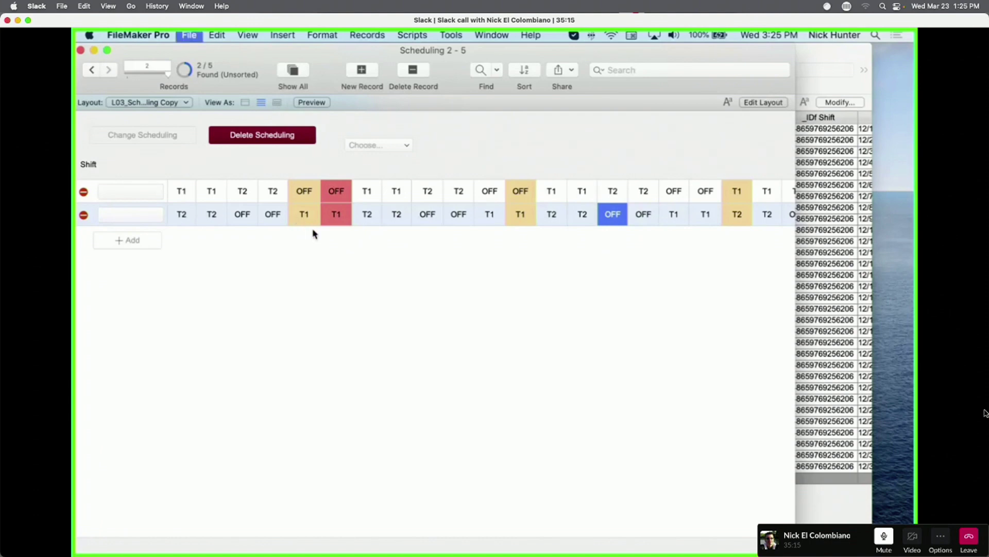
{"action": "left_click", "coordinate": [217, 263]}
{"action": "left_click", "coordinate": [215, 289], "text": "super"}
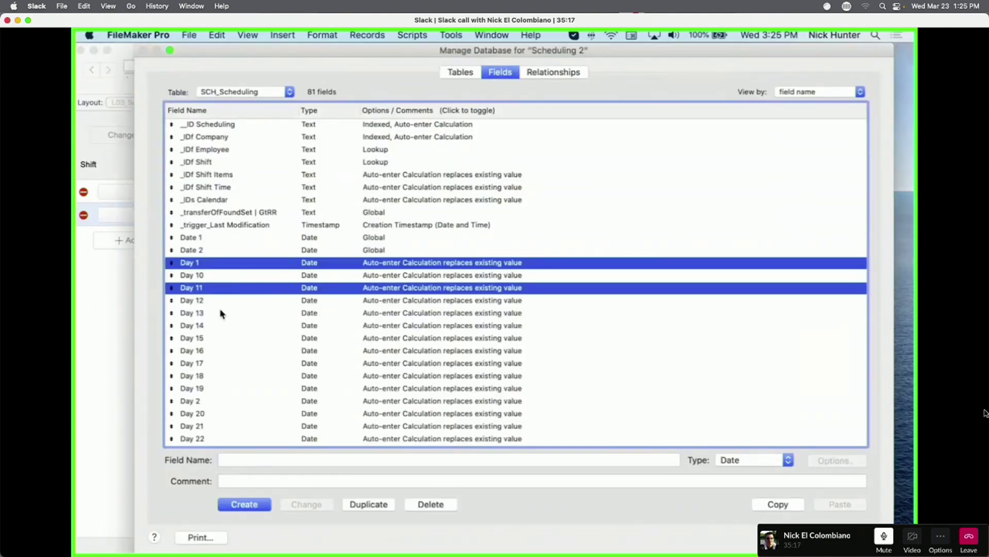
{"action": "left_click", "coordinate": [219, 313], "text": "super"}
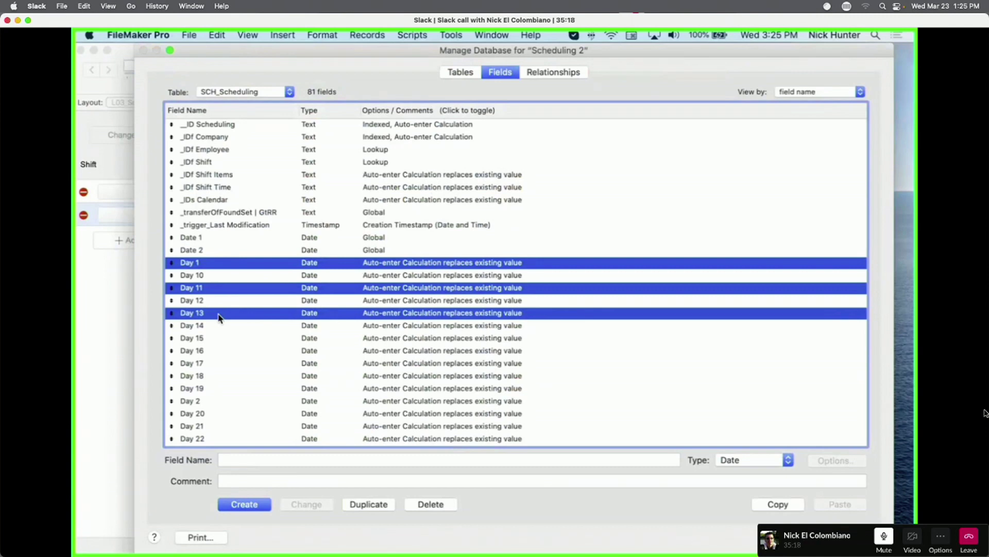
{"action": "key", "text": "Escape"}
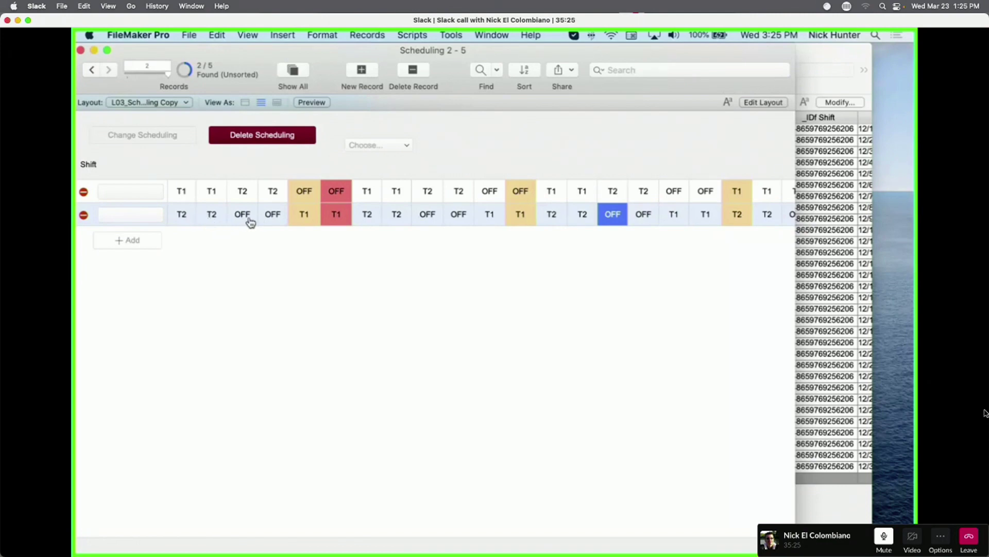
Open the body row's popover for editing in Layout mode.
{"action": "key", "text": "super+l"}
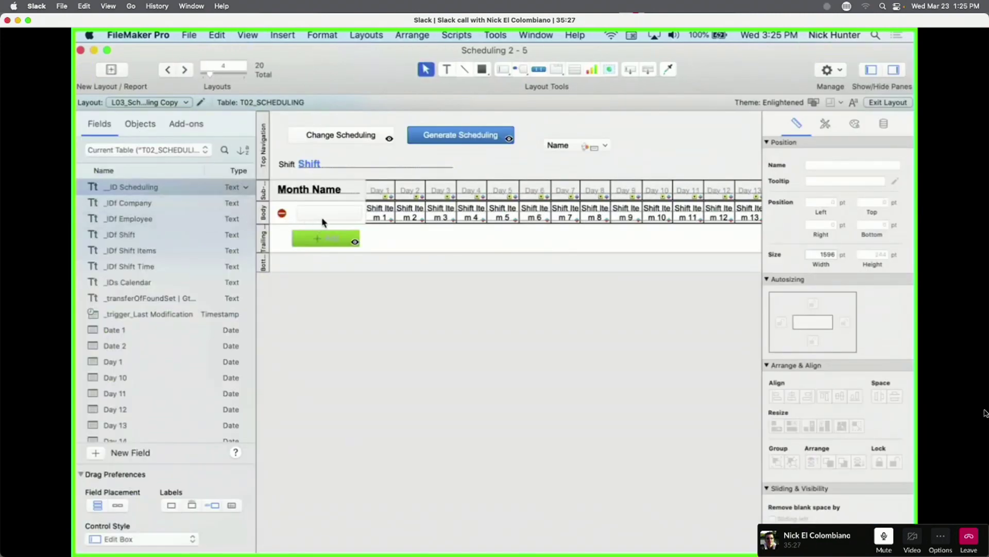
{"action": "left_click", "coordinate": [323, 222]}
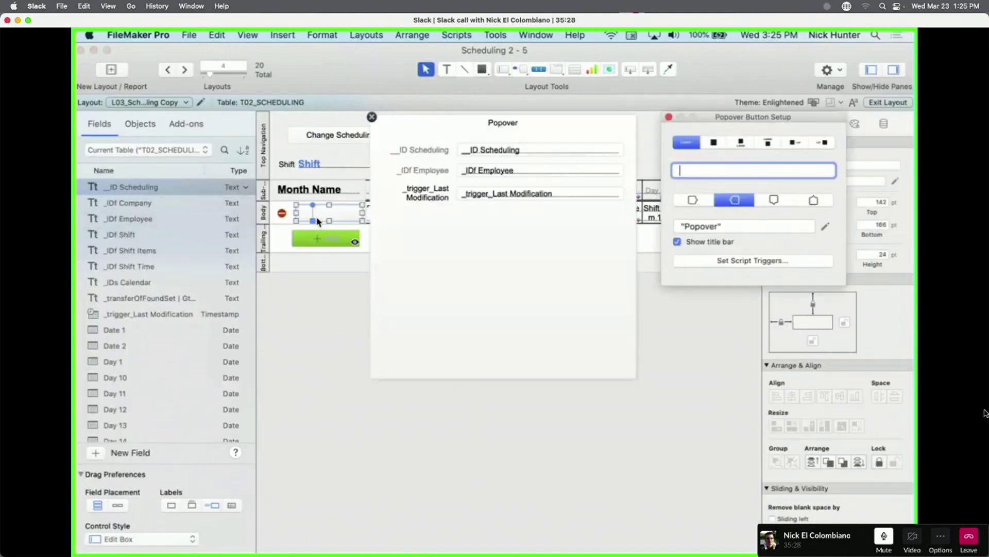
{"action": "left_click", "coordinate": [550, 269]}
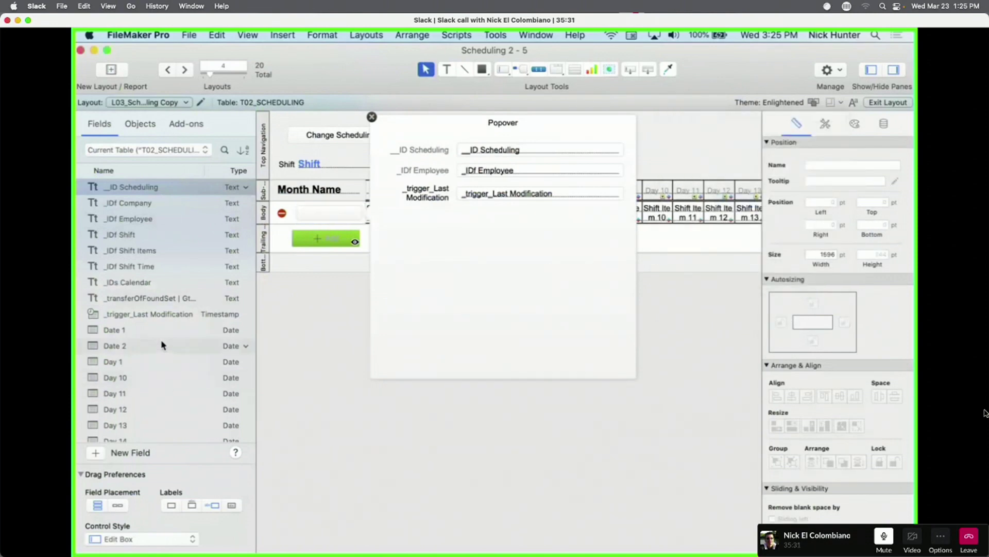
Place the Day 1 through Day 9 fields in a column below _trigger_Last Modification in the popover.
{"action": "left_click", "coordinate": [148, 361]}
{"action": "scroll", "coordinate": [148, 361], "scroll_direction": "down", "scroll_amount": 5}
{"action": "scroll", "coordinate": [147, 363], "scroll_direction": "down", "scroll_amount": 3}
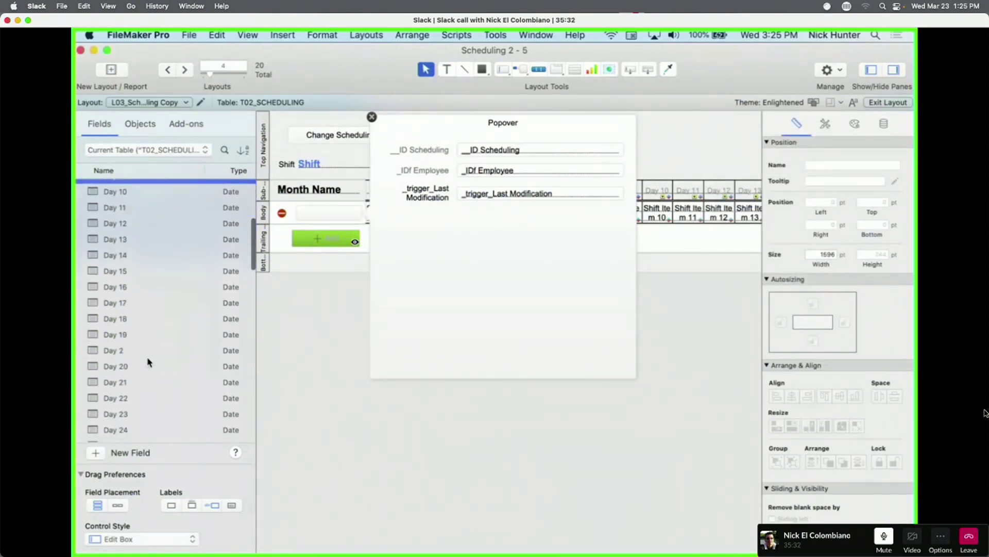
{"action": "left_click", "coordinate": [143, 350], "text": "shift"}
{"action": "scroll", "coordinate": [158, 330], "scroll_direction": "down", "scroll_amount": 3}
{"action": "scroll", "coordinate": [159, 336], "scroll_direction": "down", "scroll_amount": 3}
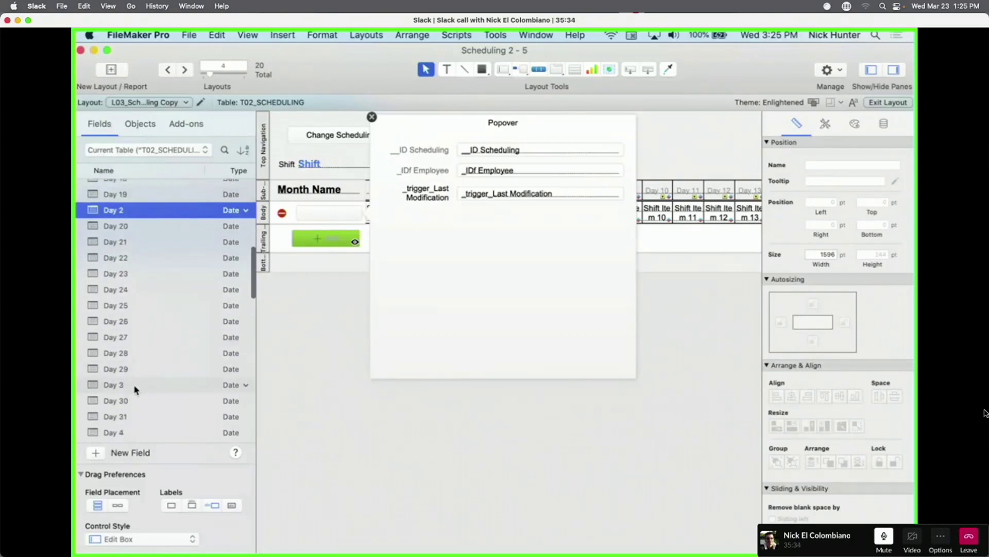
{"action": "left_click", "coordinate": [132, 387], "text": "super"}
{"action": "left_click", "coordinate": [129, 431], "text": "super"}
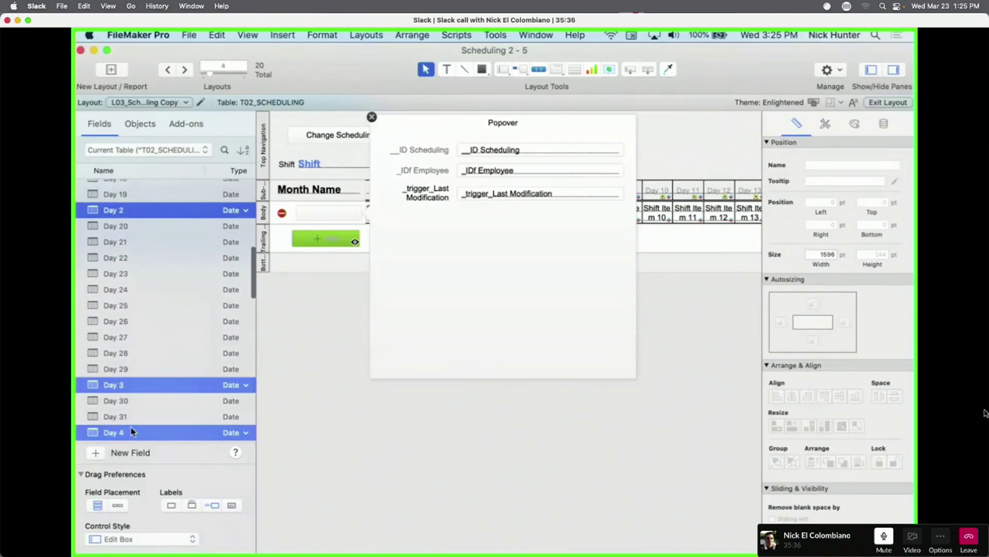
{"action": "scroll", "coordinate": [139, 428], "scroll_direction": "down", "scroll_amount": 5}
{"action": "left_click", "coordinate": [145, 300], "text": "super"}
{"action": "left_click", "coordinate": [142, 311], "text": "super"}
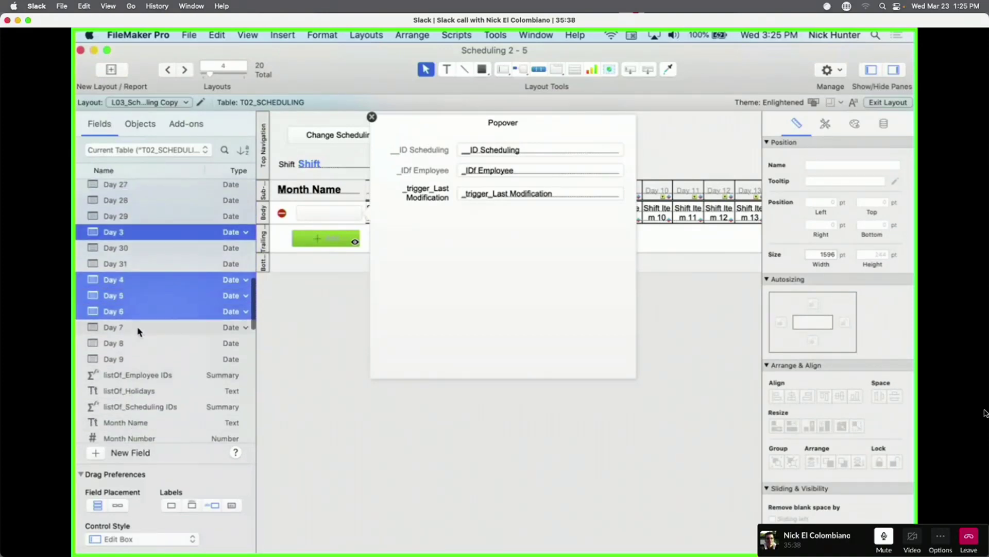
{"action": "left_click", "coordinate": [136, 327], "text": "super"}
{"action": "left_click", "coordinate": [135, 343], "text": "super"}
{"action": "left_click", "coordinate": [129, 359], "text": "super"}
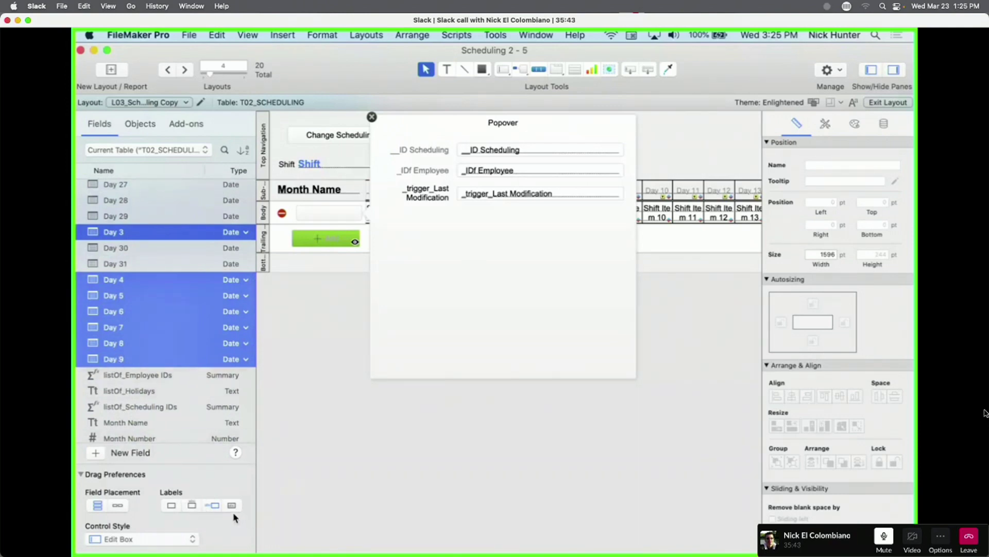
{"action": "left_click_drag", "start_coordinate": [102, 316], "coordinate": [495, 279]}
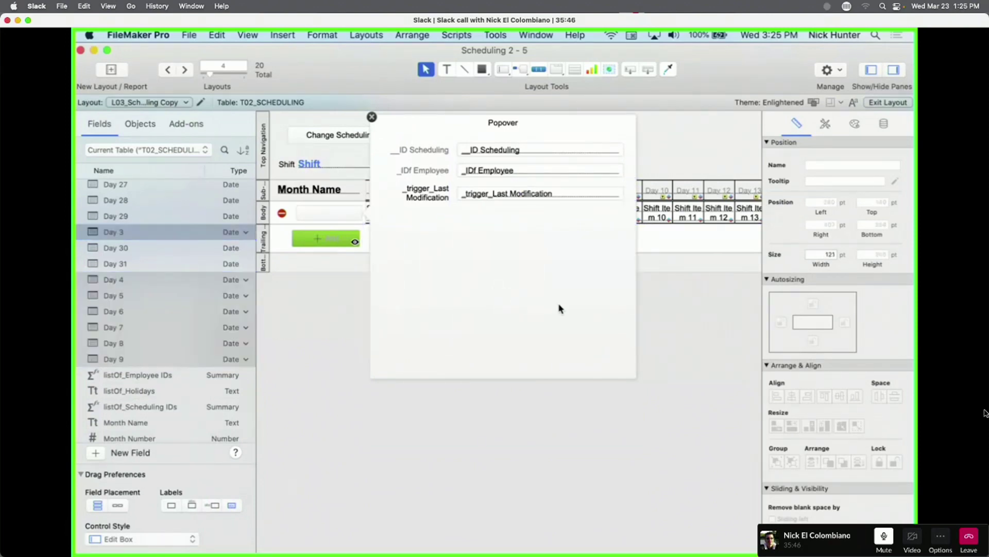
{"action": "left_click", "coordinate": [573, 318]}
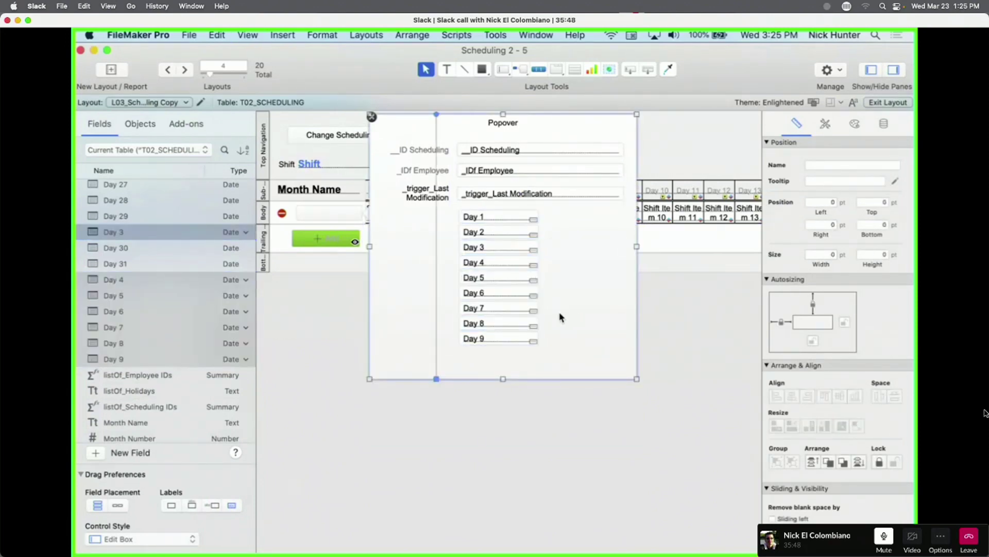
Compare the Day 1 to Day 9 dates in the popovers of both scheduling records in Browse mode.
{"action": "key", "text": "super+b"}
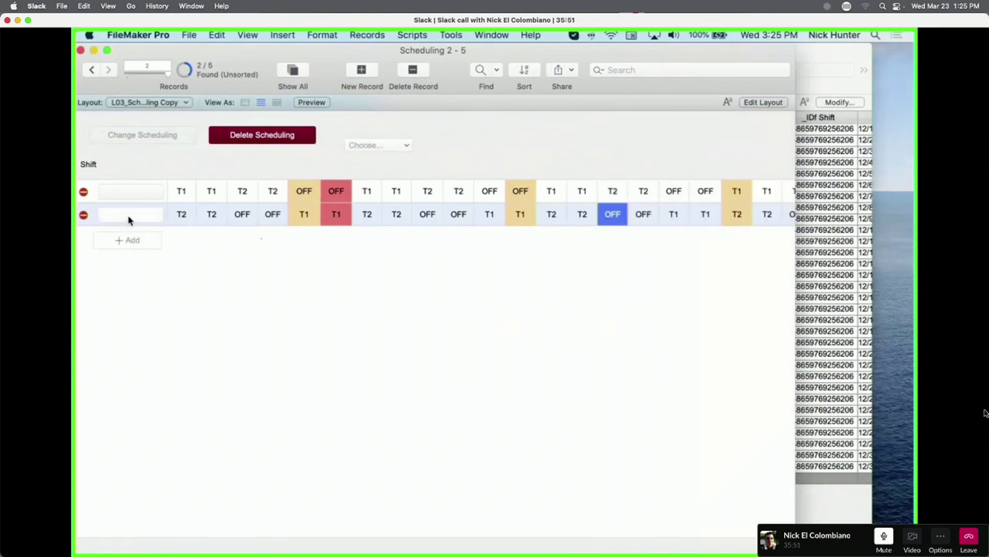
{"action": "left_click", "coordinate": [131, 215]}
{"action": "left_click", "coordinate": [304, 285]}
{"action": "key", "text": "Tab"}
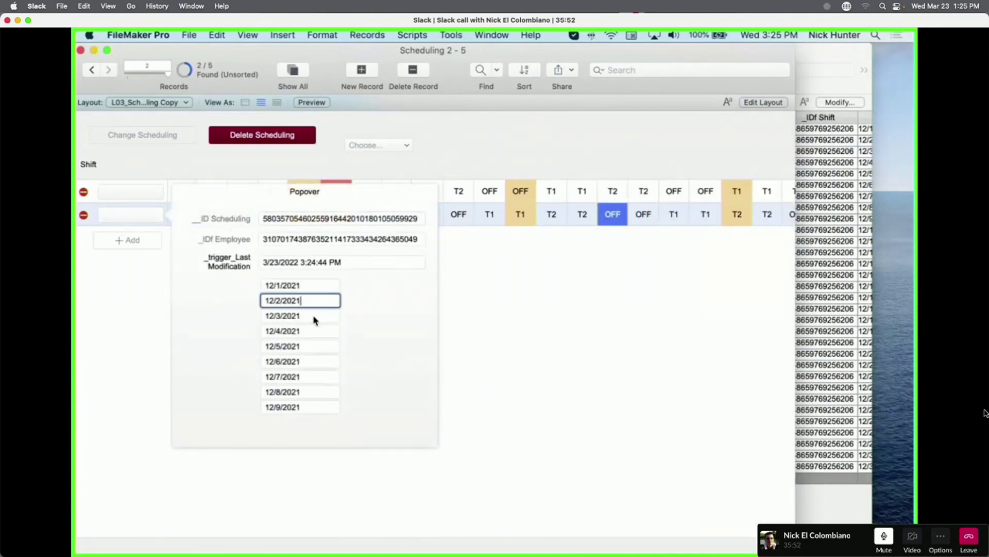
{"action": "key", "text": "Tab"}
{"action": "left_click", "coordinate": [148, 195]}
{"action": "key", "text": "Tab"}
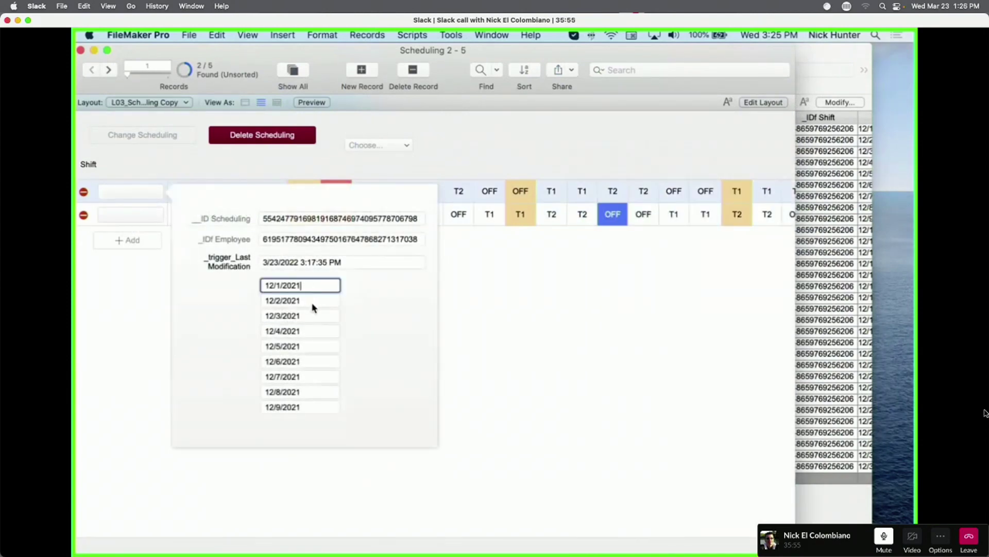
{"action": "key", "text": "Tab"}
{"action": "key", "text": "Tab"}
{"action": "key", "text": "Tab"}
{"action": "key", "text": "Tab"}
{"action": "left_click", "coordinate": [375, 348]}
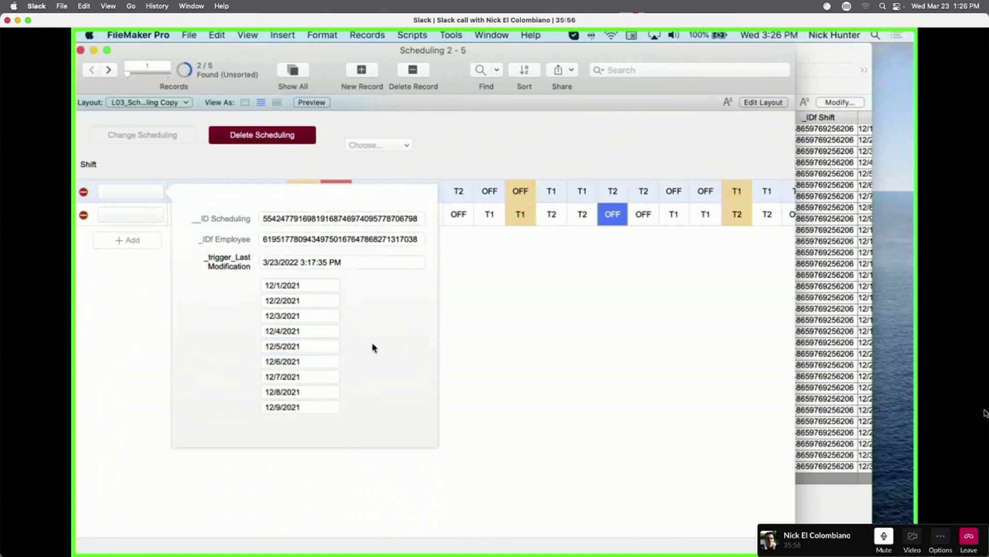
{"action": "key", "text": "Escape"}
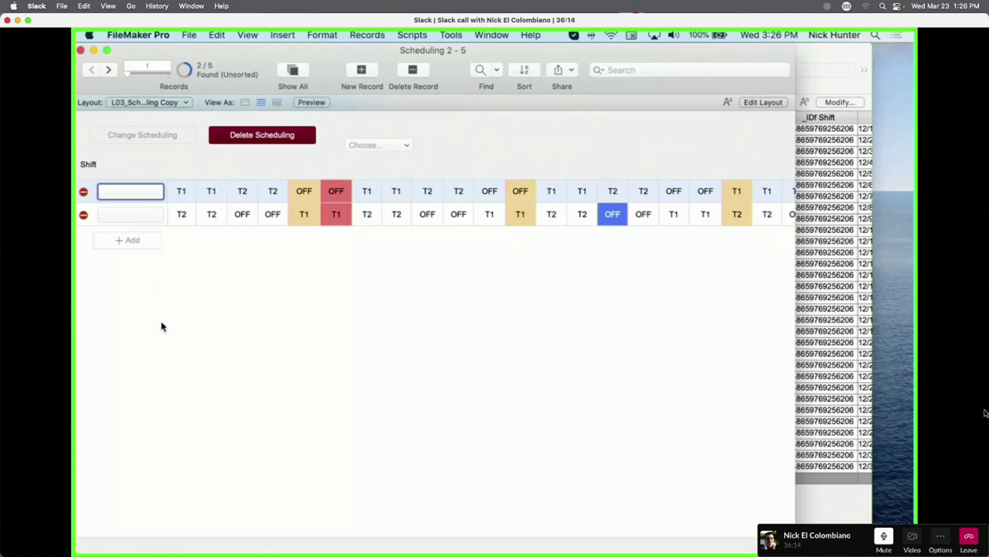
Check the sort field of the layout's sub-summary part and the popover of the second scheduling record.
{"action": "key", "text": "super+l"}
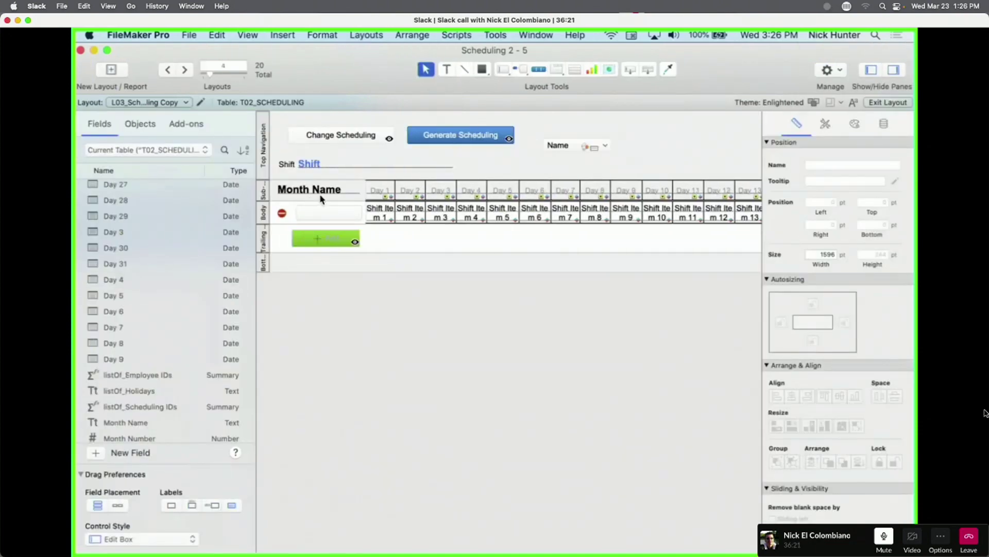
{"action": "left_click", "coordinate": [264, 193]}
{"action": "double_click", "coordinate": [266, 194]}
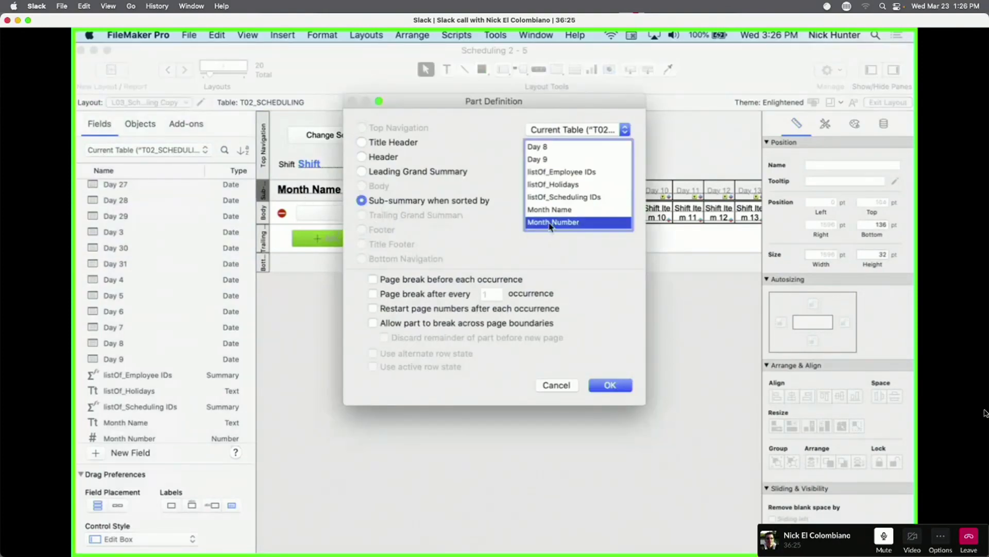
{"action": "key", "text": "Return"}
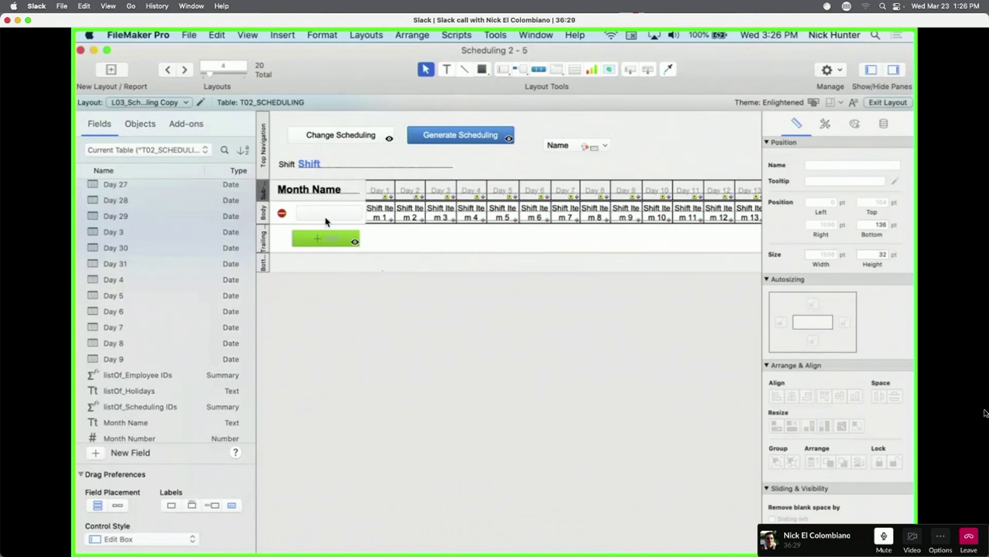
{"action": "key", "text": "super+b"}
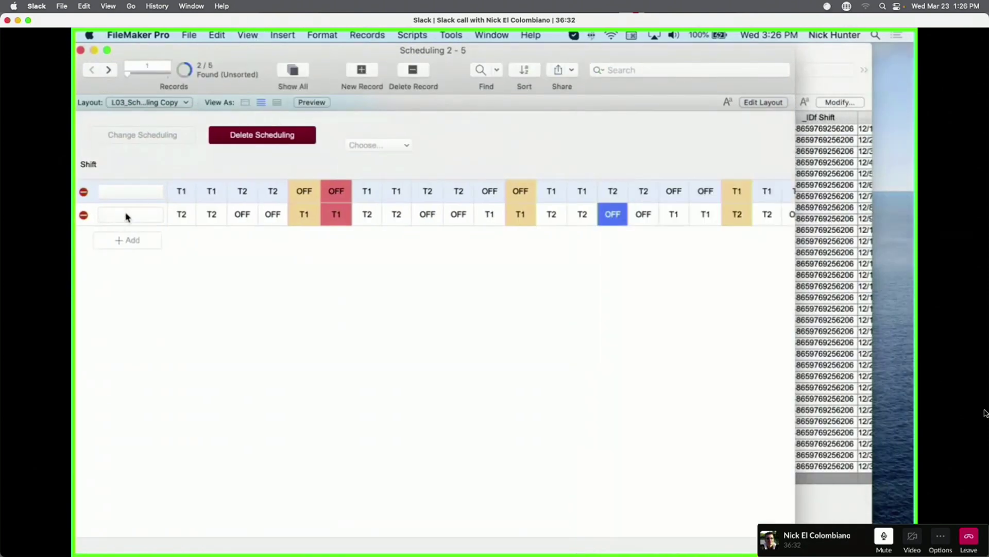
{"action": "left_click", "coordinate": [127, 216]}
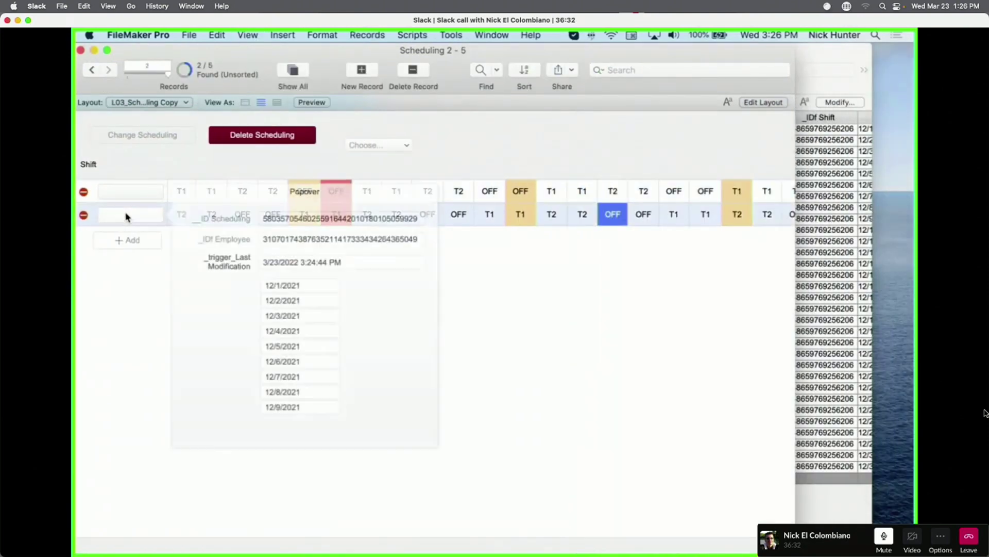
Duplicate the popover's Day 9 field below itself, reassign the copy to a month field and narrow it to 64 pt.
{"action": "key", "text": "super+l"}
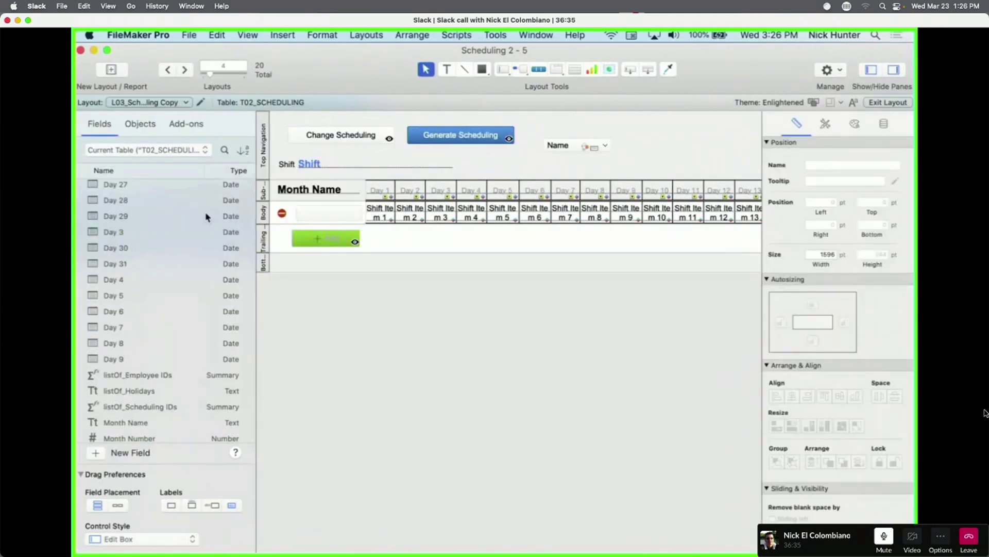
{"action": "left_click", "coordinate": [346, 211]}
{"action": "left_click", "coordinate": [512, 341]}
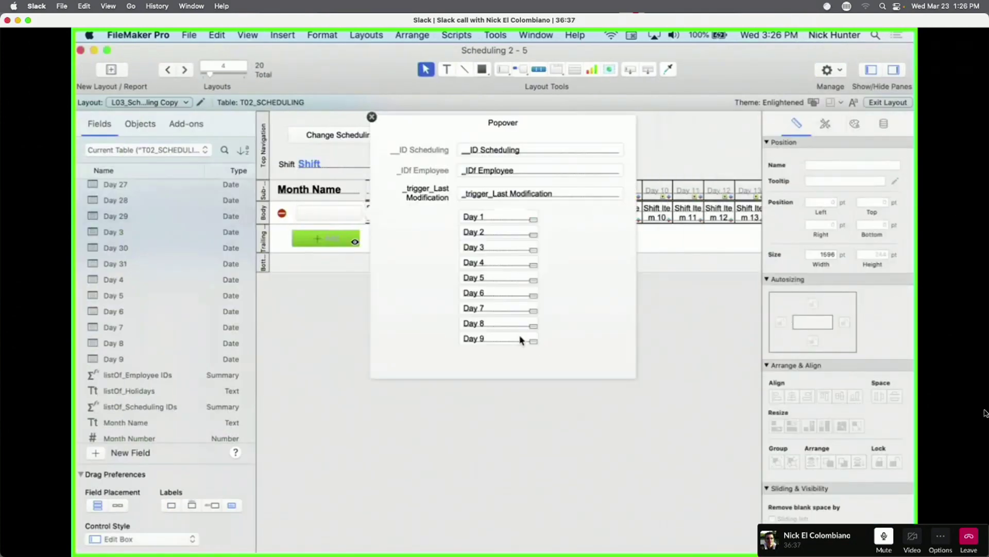
{"action": "left_click_drag", "start_coordinate": [512, 343], "coordinate": [513, 366]}
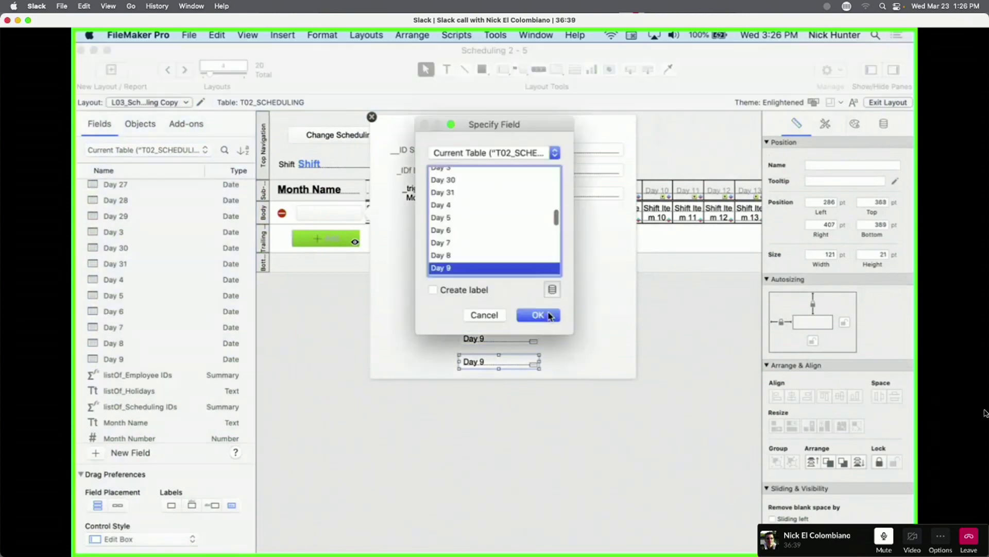
{"action": "left_click", "coordinate": [512, 230]}
{"action": "key", "text": "m"}
{"action": "scroll", "coordinate": [512, 232], "scroll_direction": "down", "scroll_amount": 2}
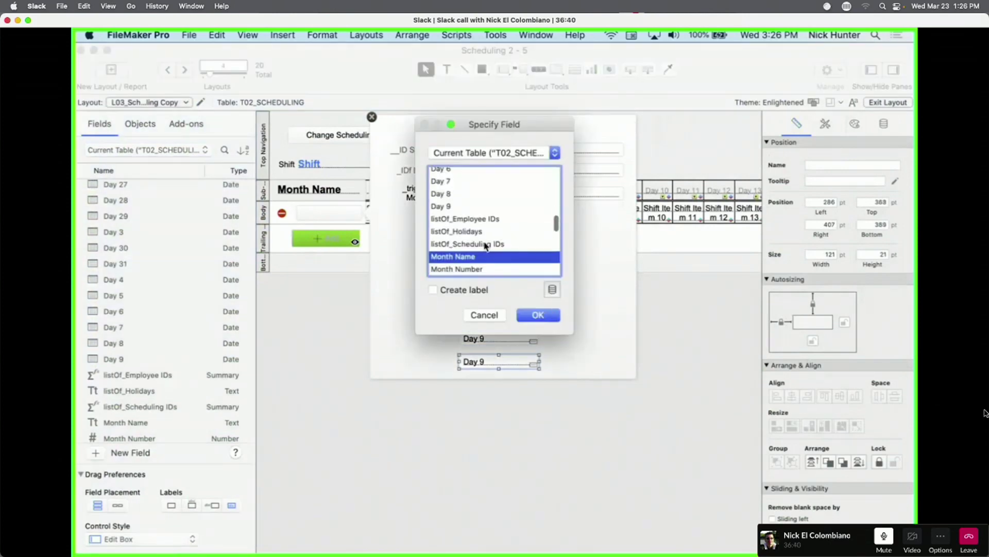
{"action": "left_click", "coordinate": [478, 243]}
{"action": "key", "text": "Return"}
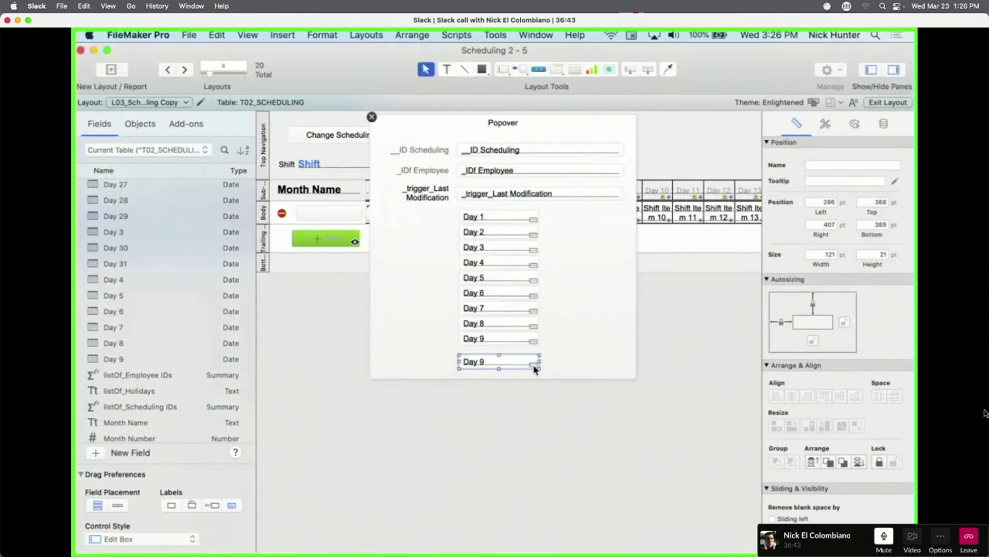
{"action": "left_click_drag", "start_coordinate": [542, 363], "coordinate": [504, 362]}
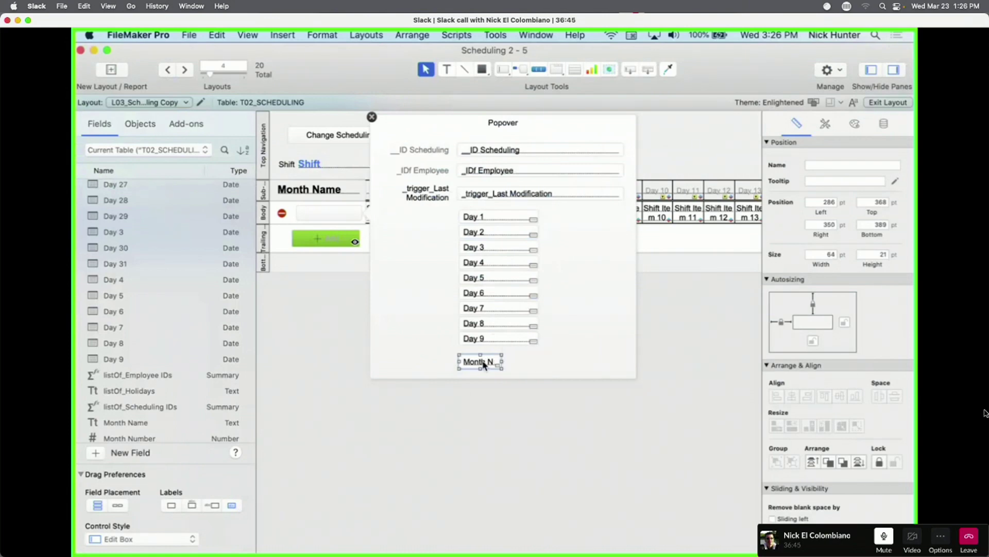
Duplicate the popover's month field beside itself, reassign the copy to Month Name, align both and return to Browse mode.
{"action": "key", "text": "super+d"}
{"action": "double_click", "coordinate": [533, 363]}
{"action": "scroll", "coordinate": [471, 257], "scroll_direction": "down", "scroll_amount": 2}
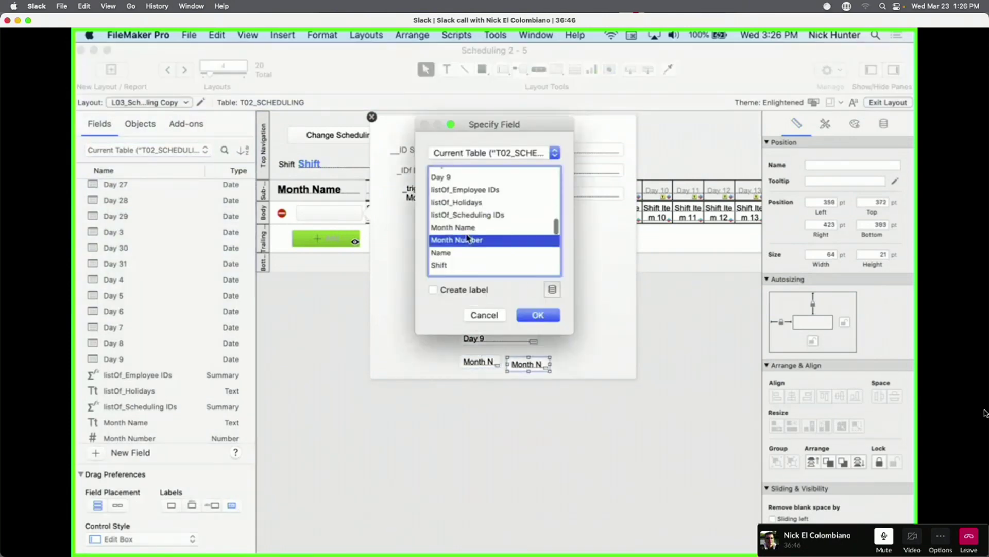
{"action": "left_click", "coordinate": [468, 228]}
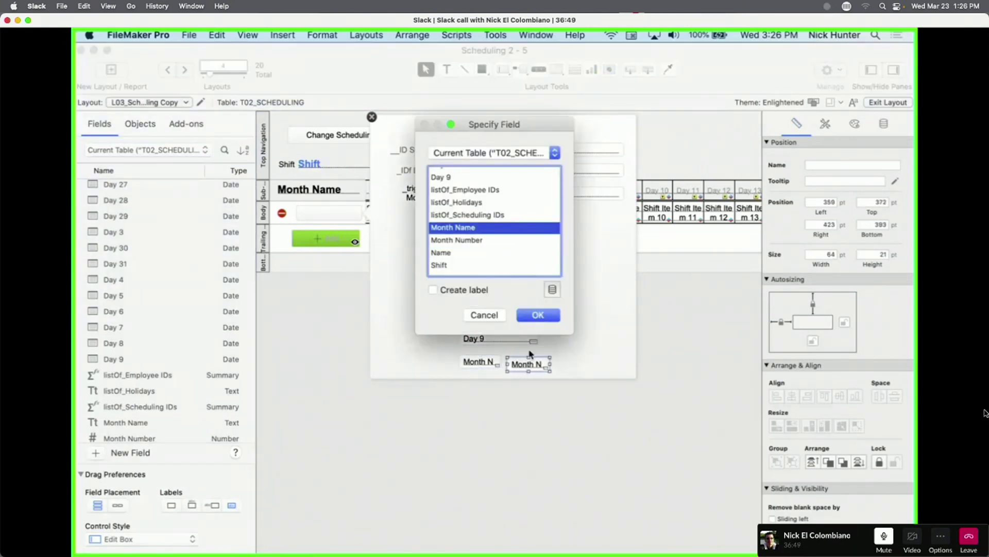
{"action": "key", "text": "Return"}
{"action": "left_click_drag", "start_coordinate": [527, 366], "coordinate": [527, 362]}
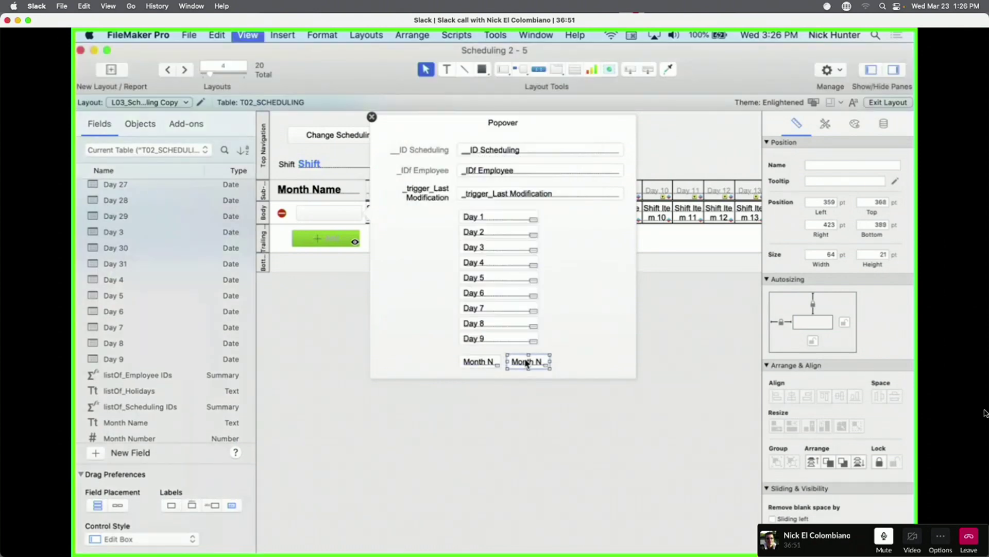
{"action": "key", "text": "super+b"}
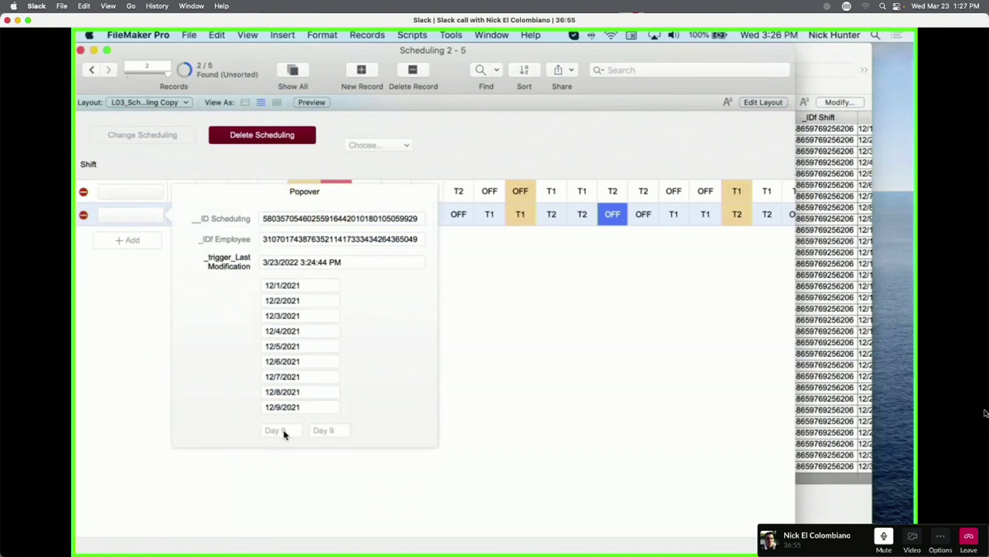
Set _trigger_Last Modification in the second scheduling record's popover to 3/23/2022 3:24:44 Pm to retrigger the calculations.
{"action": "left_click", "coordinate": [292, 431]}
{"action": "left_click", "coordinate": [139, 215]}
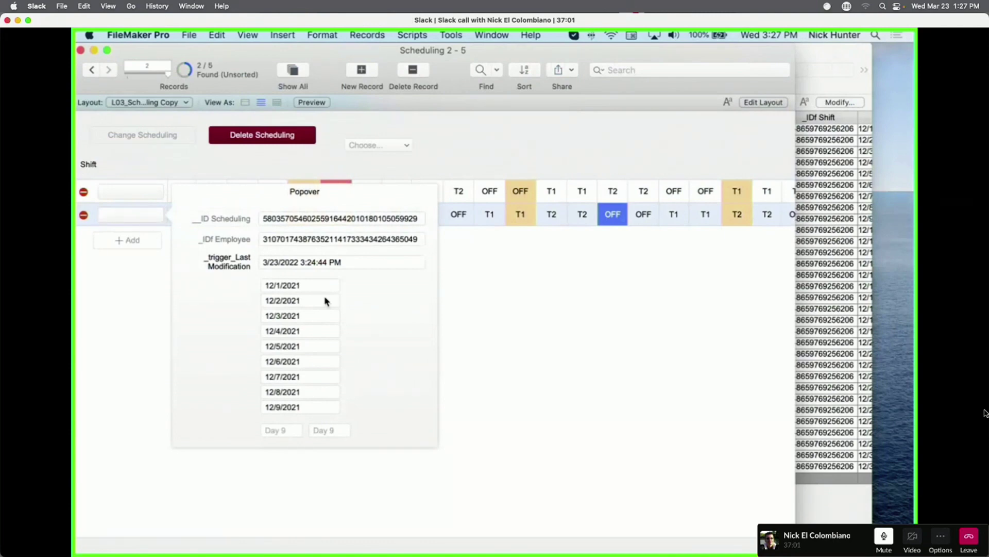
{"action": "left_click", "coordinate": [358, 263]}
{"action": "key", "text": "BackSpace"}
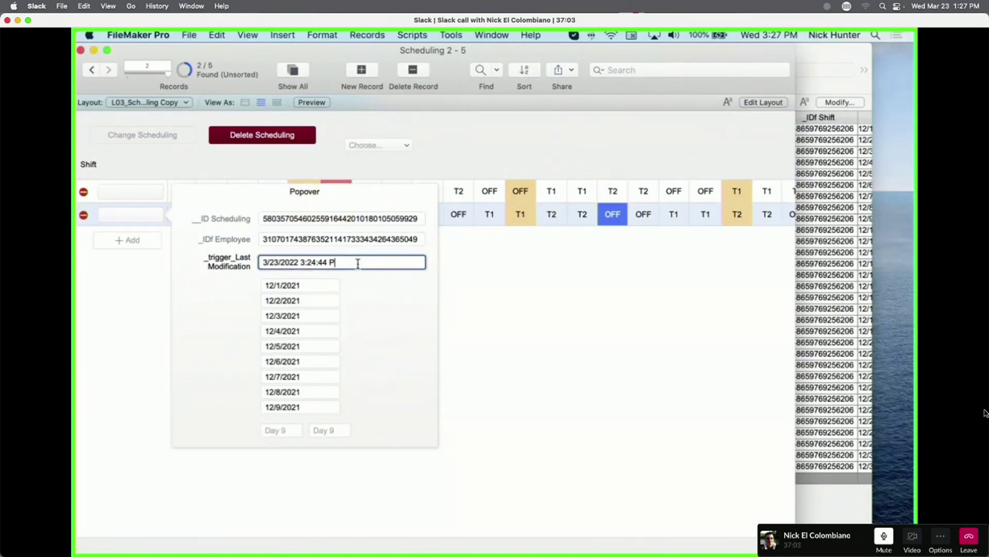
{"action": "left_click", "coordinate": [379, 314]}
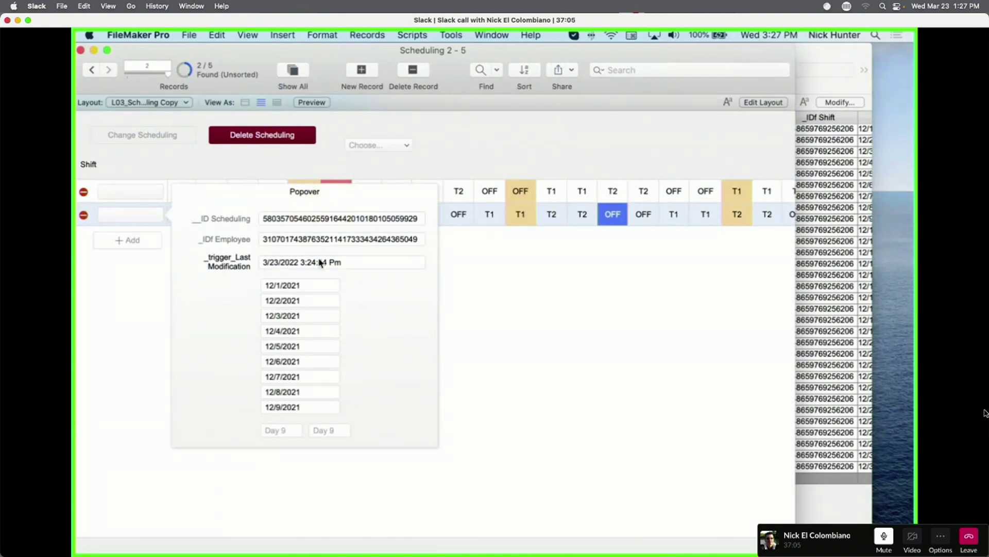
Check the auto-enter calculation options of the Month Number field in the SCH_Scheduling table.
{"action": "left_click", "coordinate": [130, 279]}
{"action": "key", "text": "super+shift+d"}
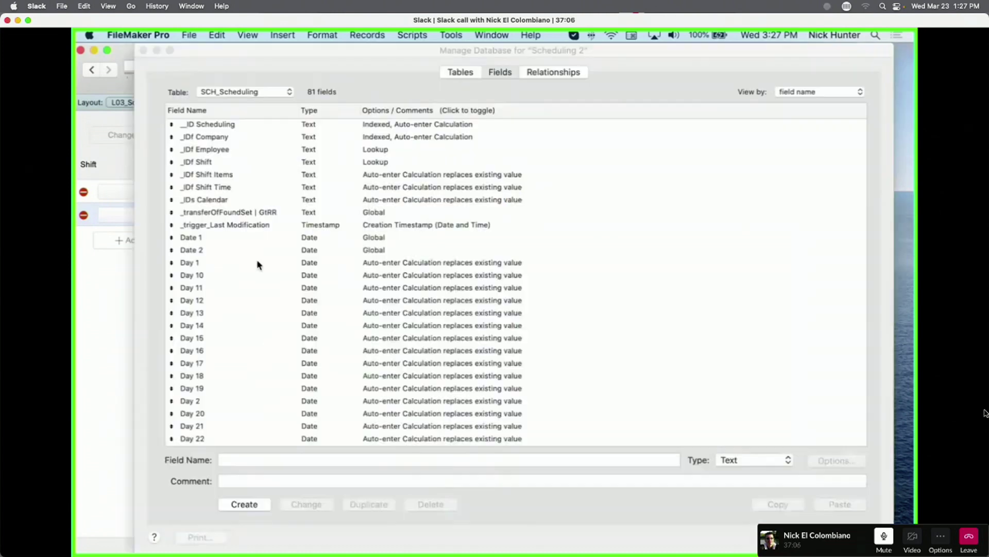
{"action": "scroll", "coordinate": [279, 308], "scroll_direction": "down", "scroll_amount": 3}
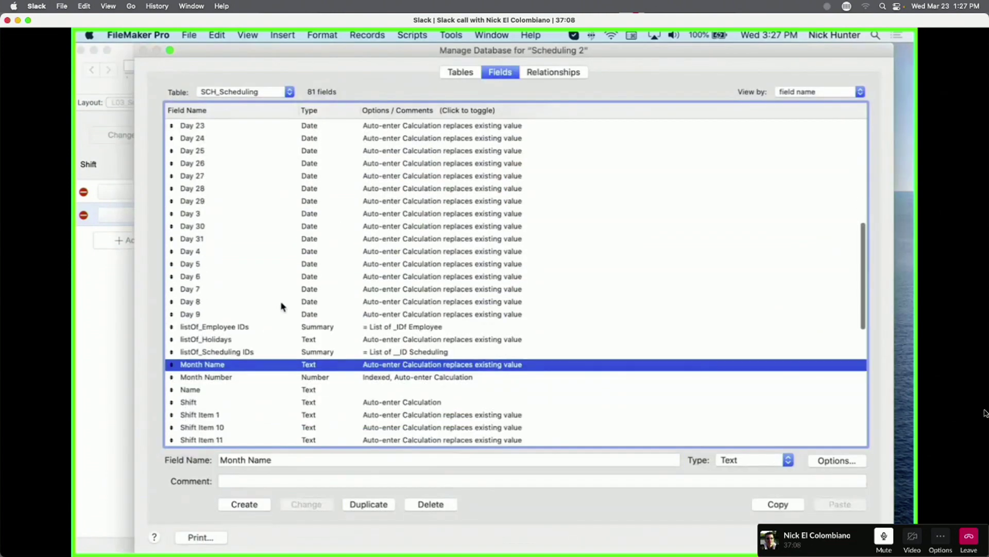
{"action": "double_click", "coordinate": [253, 376]}
{"action": "left_click", "coordinate": [490, 318]}
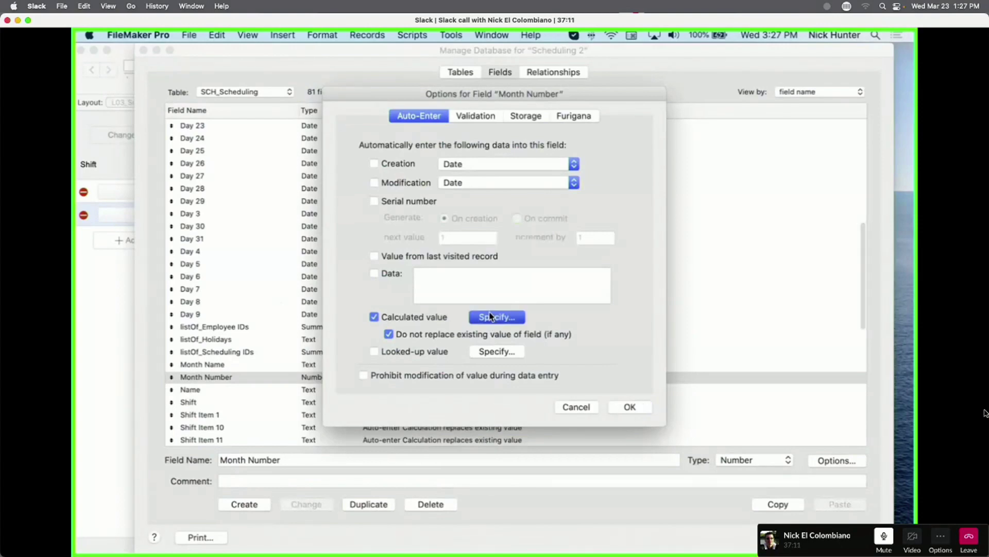
{"action": "key", "text": "Escape"}
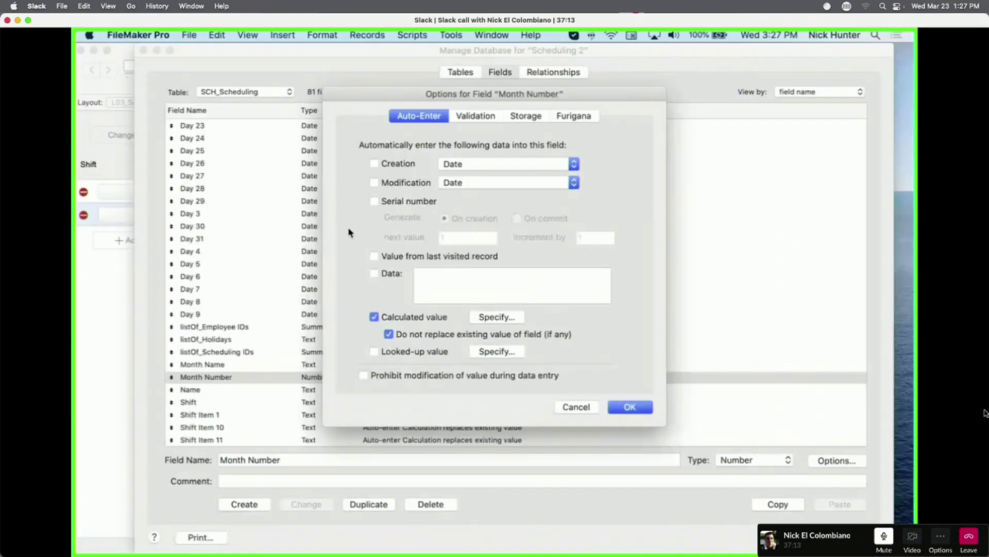
{"action": "key", "text": "Escape"}
{"action": "key", "text": "Escape"}
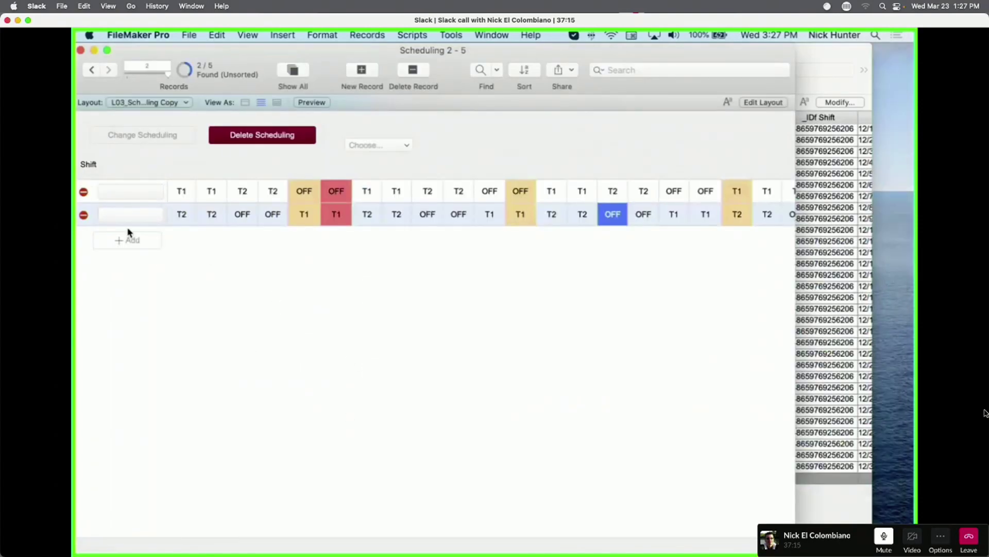
Enter 12 as the month number in the popovers of the second and first scheduling records.
{"action": "left_click", "coordinate": [145, 222]}
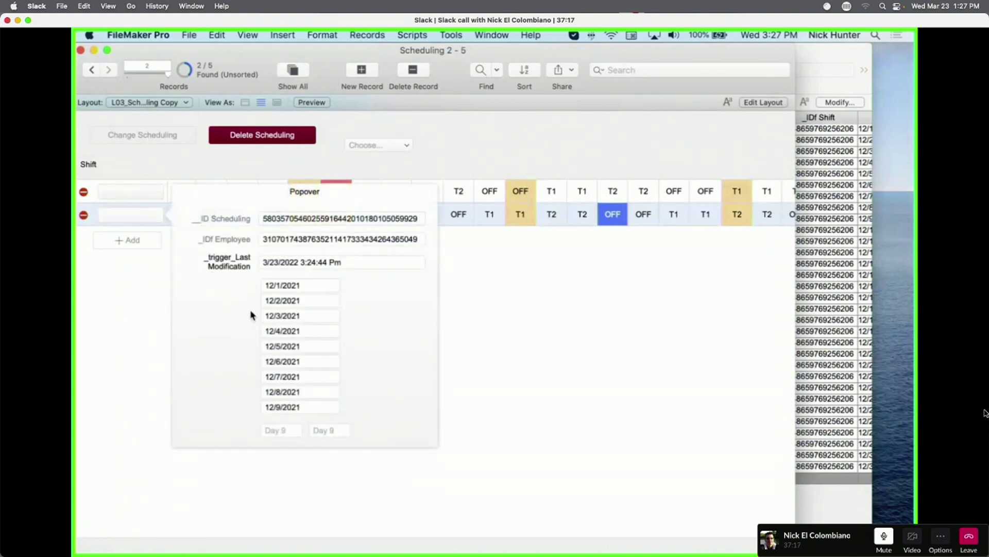
{"action": "left_click", "coordinate": [293, 431]}
{"action": "type", "text": "12"}
{"action": "left_click", "coordinate": [391, 415]}
{"action": "left_click", "coordinate": [143, 194]}
{"action": "left_click", "coordinate": [279, 431]}
{"action": "type", "text": "12"}
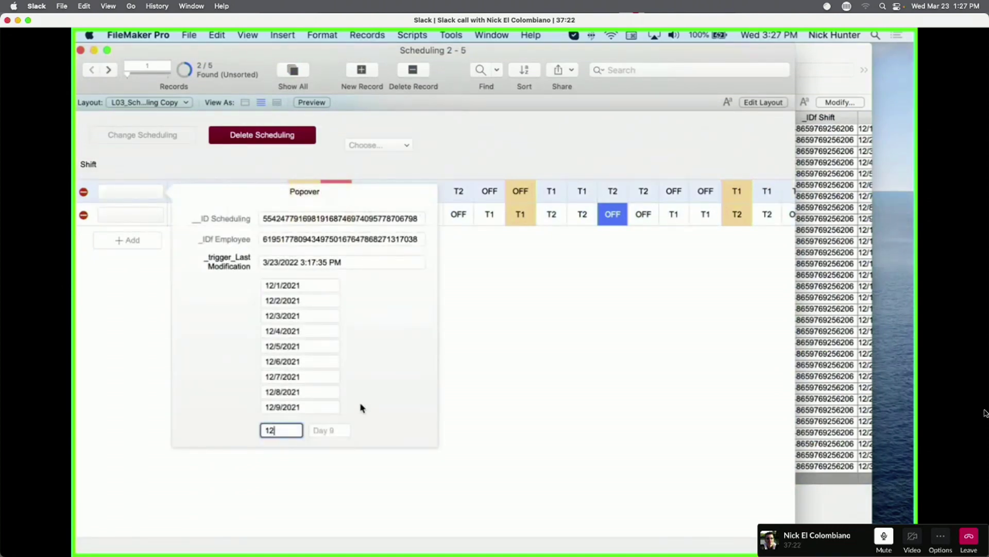
{"action": "left_click", "coordinate": [369, 398]}
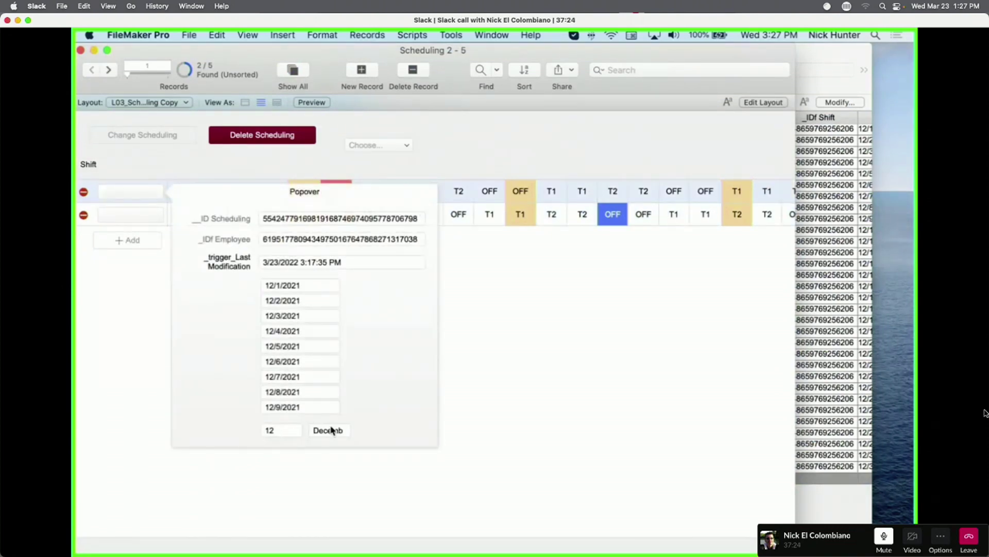
{"action": "left_click", "coordinate": [110, 308]}
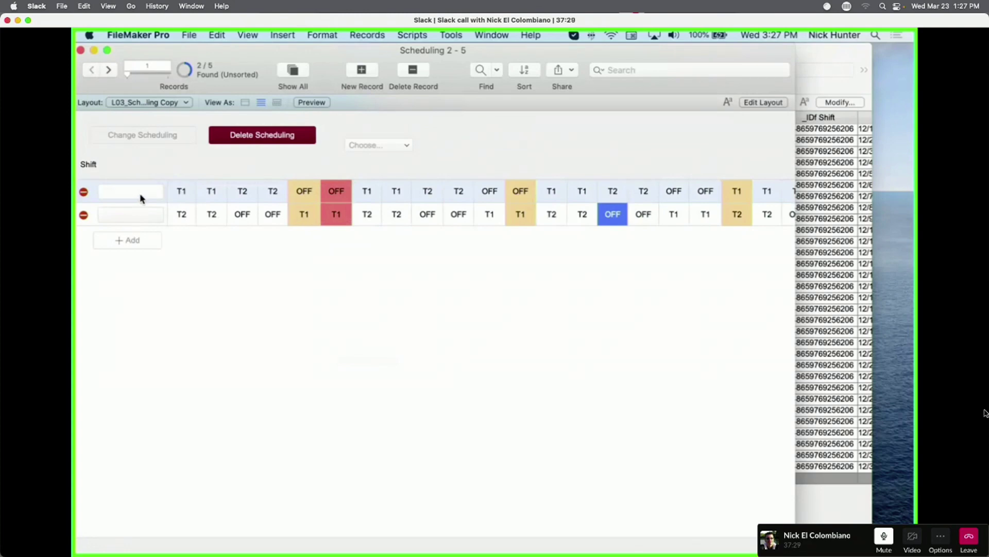
Check the sort field of the layout's sub-summary part and which Day fields sit in that part.
{"action": "key", "text": "super+l"}
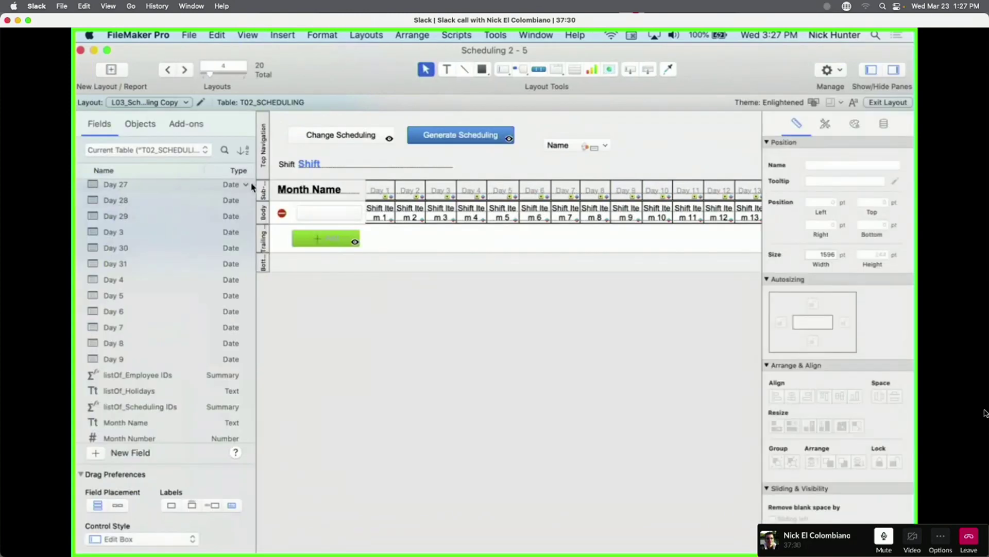
{"action": "double_click", "coordinate": [262, 191]}
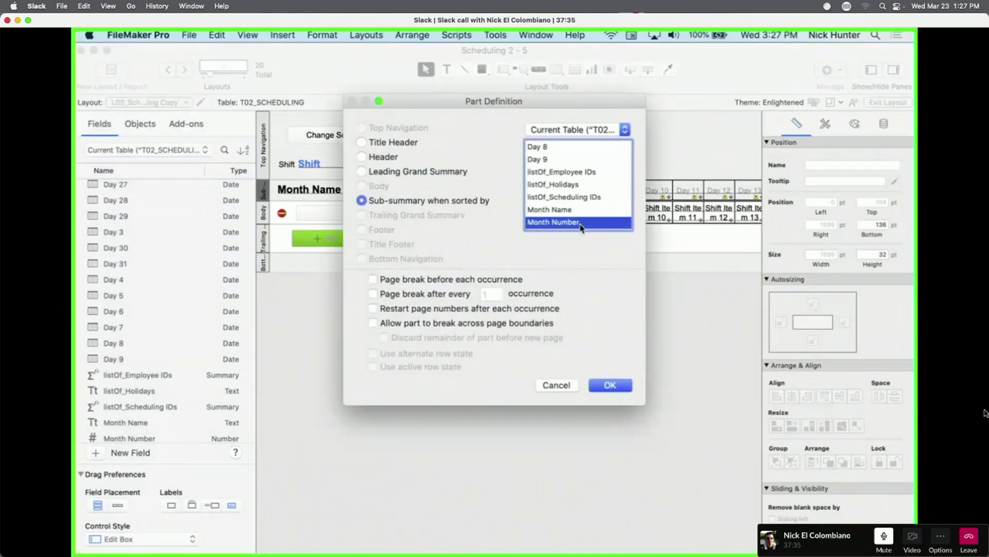
{"action": "key", "text": "Escape"}
{"action": "left_click_drag", "start_coordinate": [375, 194], "coordinate": [522, 192]}
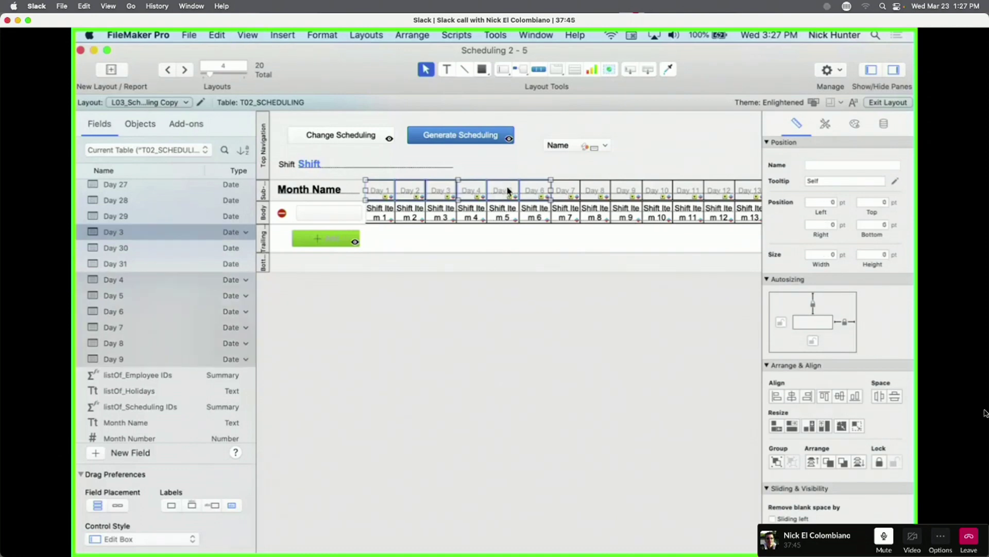
Open the record sort settings in Browse mode and look for Month Number among the current layout's fields.
{"action": "key", "text": "super+b"}
{"action": "key", "text": "super+s"}
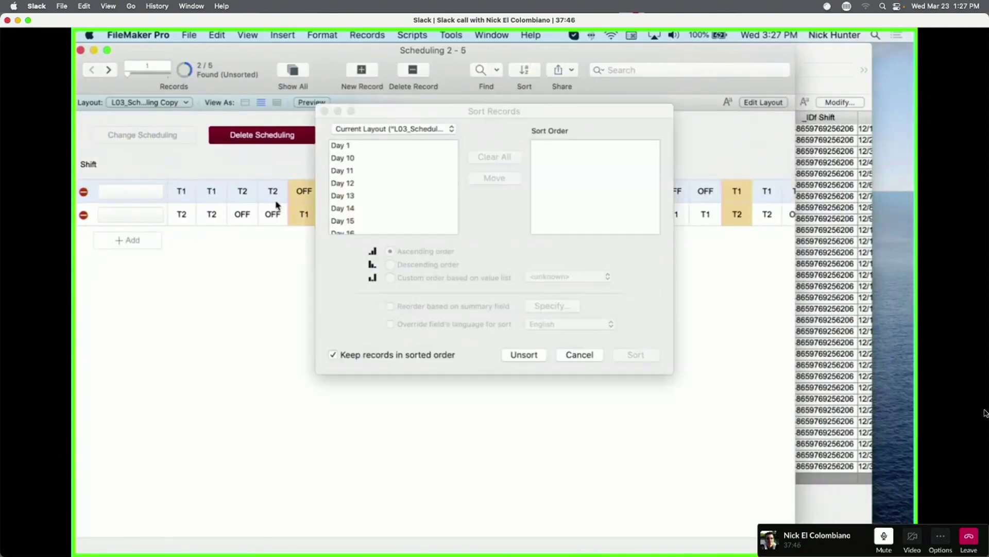
{"action": "scroll", "coordinate": [366, 230], "scroll_direction": "down", "scroll_amount": 3}
{"action": "scroll", "coordinate": [366, 233], "scroll_direction": "down", "scroll_amount": 3}
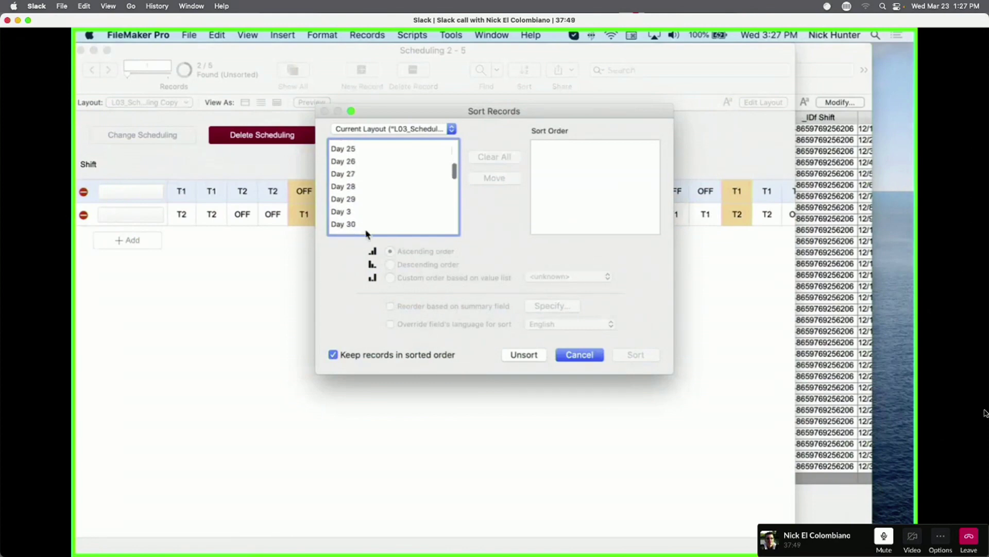
{"action": "left_click", "coordinate": [368, 201]}
{"action": "key", "text": "m"}
{"action": "scroll", "coordinate": [369, 203], "scroll_direction": "down", "scroll_amount": 1}
{"action": "scroll", "coordinate": [371, 204], "scroll_direction": "down", "scroll_amount": 6}
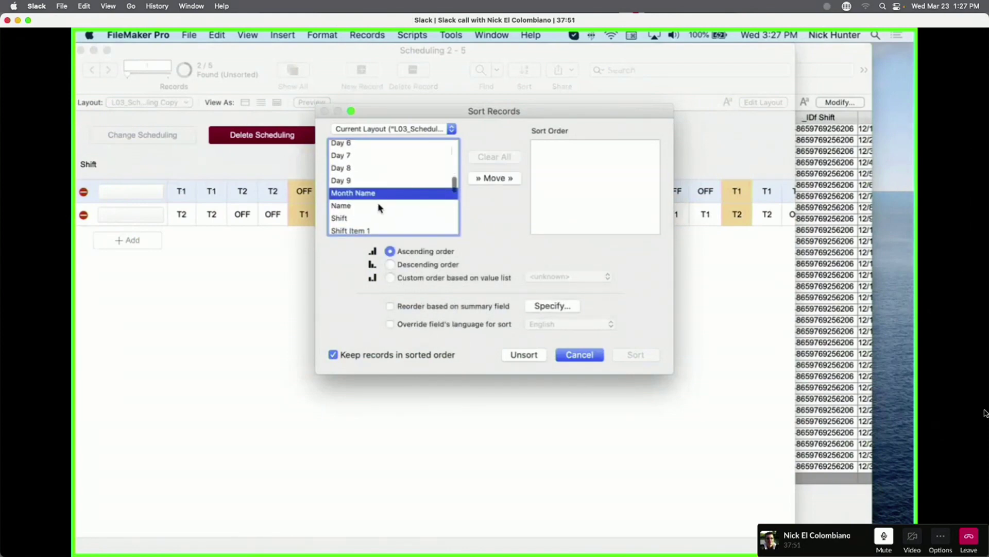
{"action": "scroll", "coordinate": [379, 207], "scroll_direction": "up", "scroll_amount": 6}
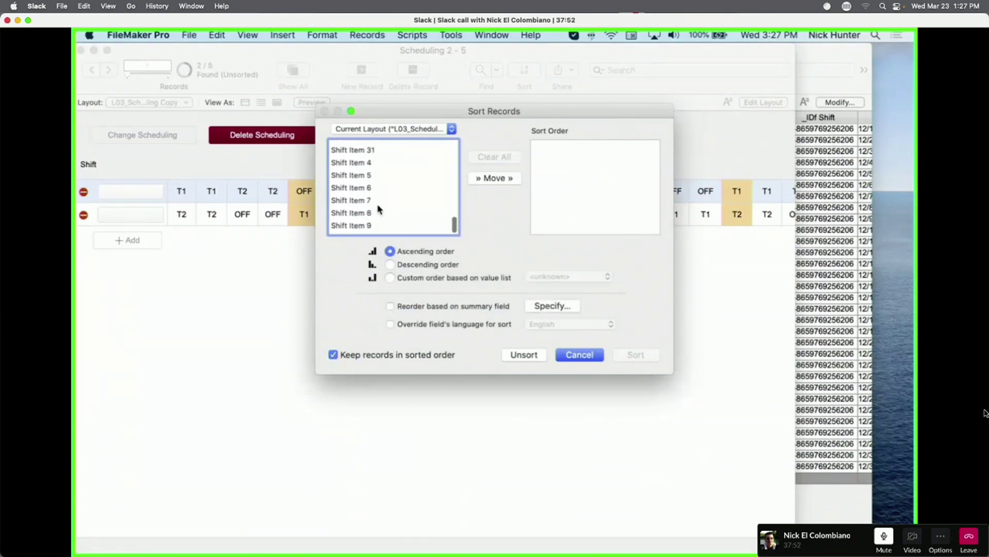
Sort the scheduling records in ascending order by Month Number, taken from the current table T02_SCHEDULING.
{"action": "left_click", "coordinate": [375, 132]}
{"action": "left_click", "coordinate": [375, 138]}
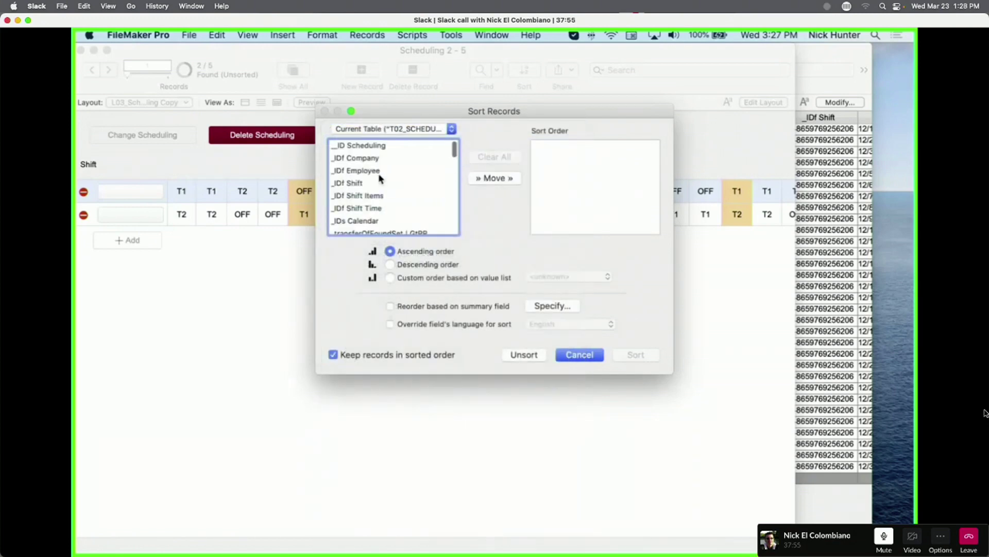
{"action": "left_click", "coordinate": [383, 183]}
{"action": "key", "text": "m"}
{"action": "scroll", "coordinate": [384, 181], "scroll_direction": "down", "scroll_amount": 1}
{"action": "scroll", "coordinate": [381, 191], "scroll_direction": "down", "scroll_amount": 1}
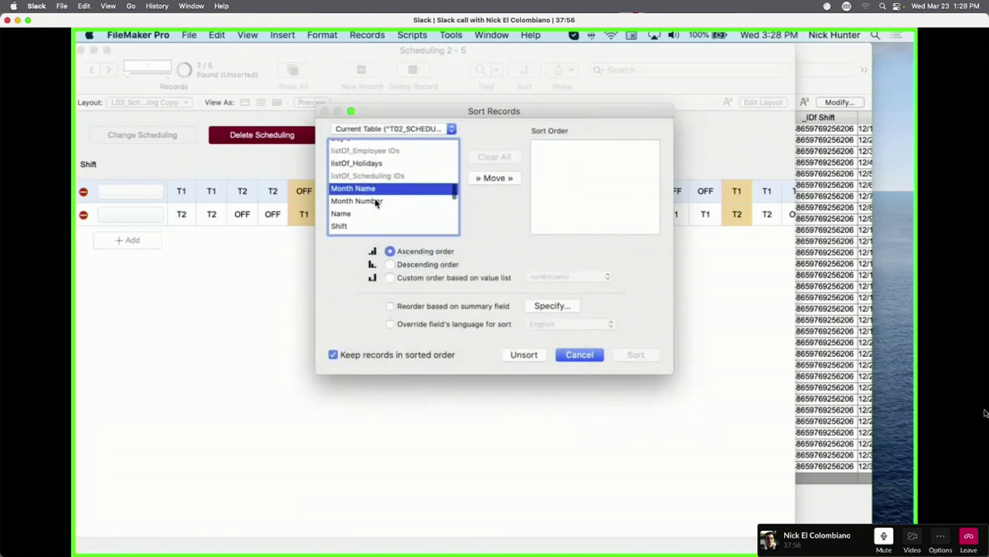
{"action": "double_click", "coordinate": [376, 201]}
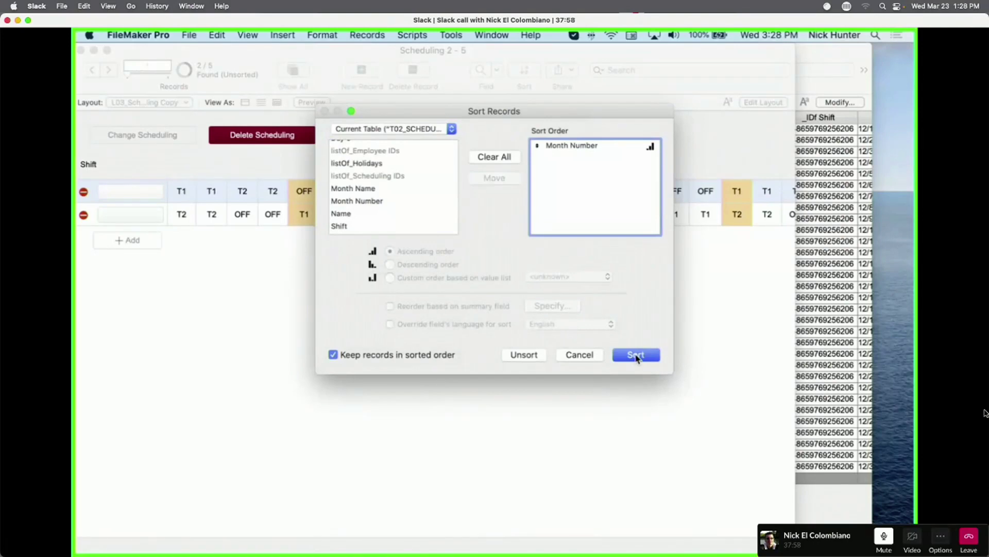
{"action": "left_click", "coordinate": [636, 355]}
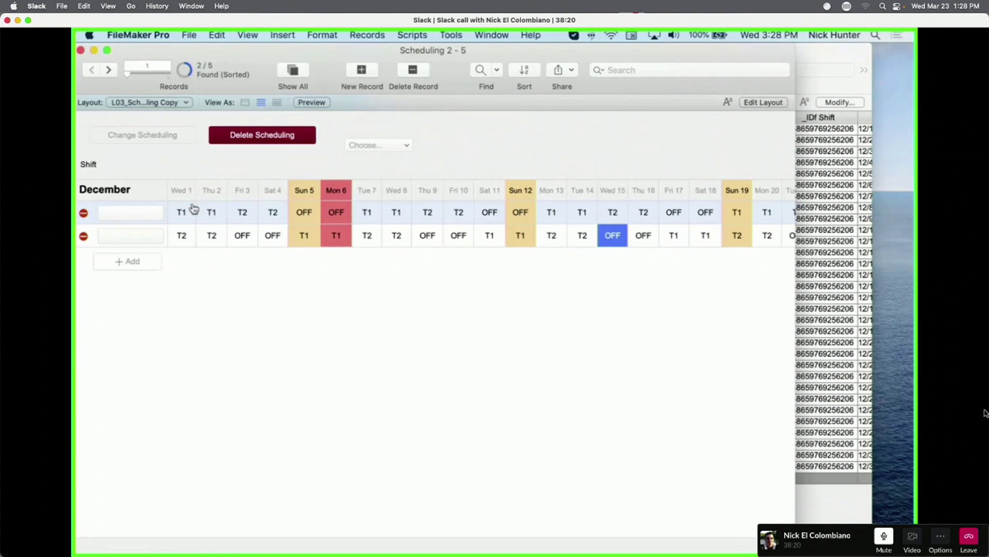
Add a new scheduling record and switch the T03_Calendar window to its omitted records.
{"action": "left_click", "coordinate": [360, 72]}
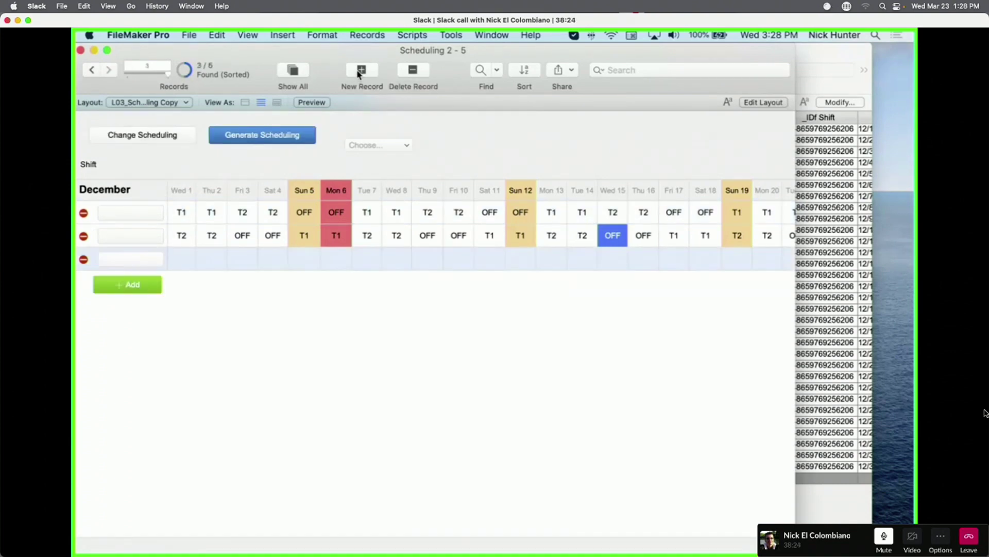
{"action": "left_click", "coordinate": [810, 295]}
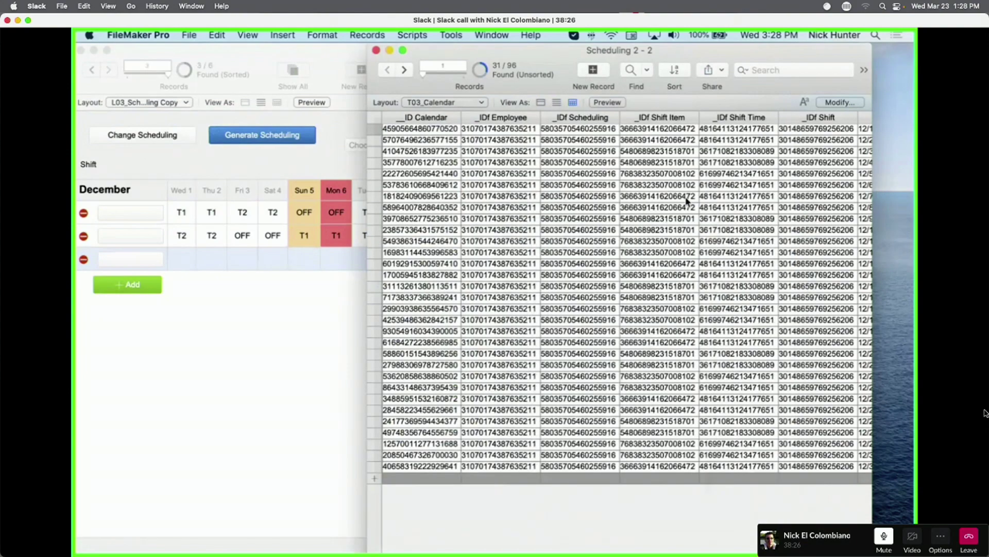
{"action": "scroll", "coordinate": [690, 201], "scroll_direction": "right", "scroll_amount": 5}
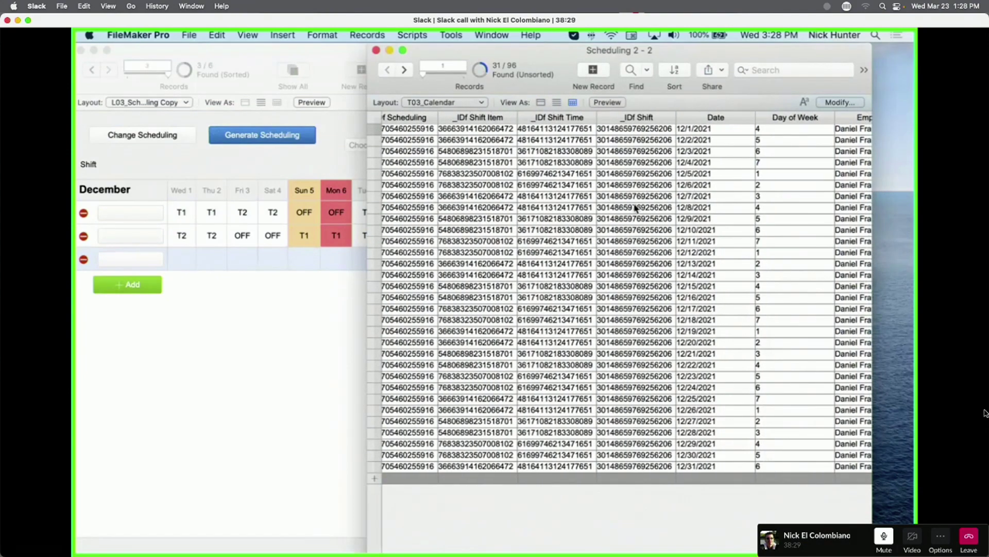
{"action": "scroll", "coordinate": [607, 228], "scroll_direction": "right", "scroll_amount": 10}
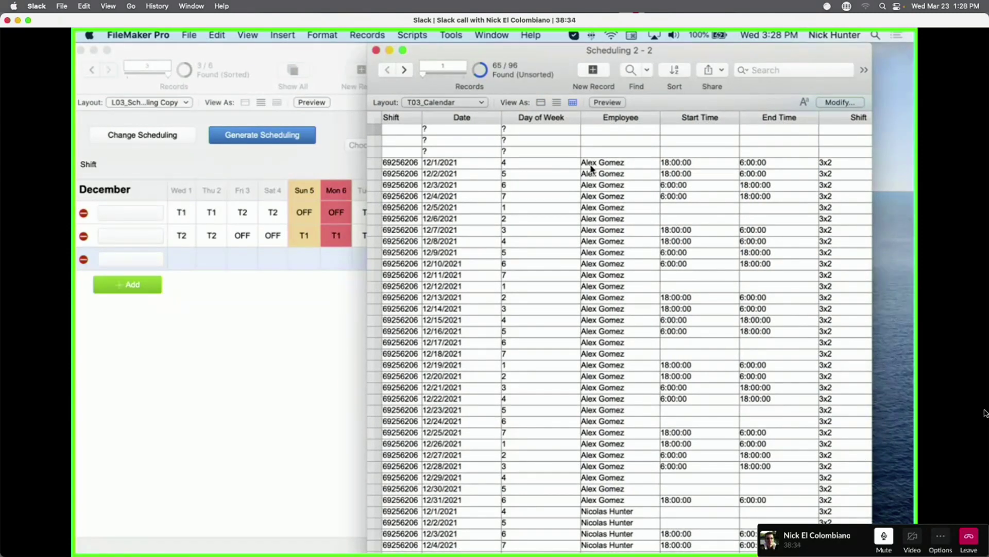
Limit the T03_Calendar records to those of the employee listed last and bring their Date column into view.
{"action": "scroll", "coordinate": [595, 202], "scroll_direction": "down", "scroll_amount": 10}
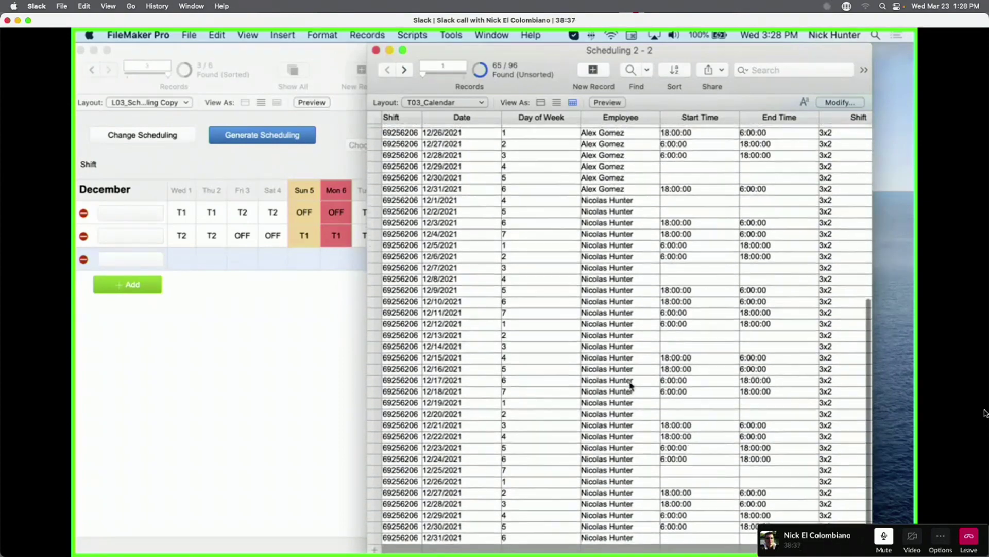
{"action": "right_click", "coordinate": [612, 328]}
{"action": "key", "text": "Escape"}
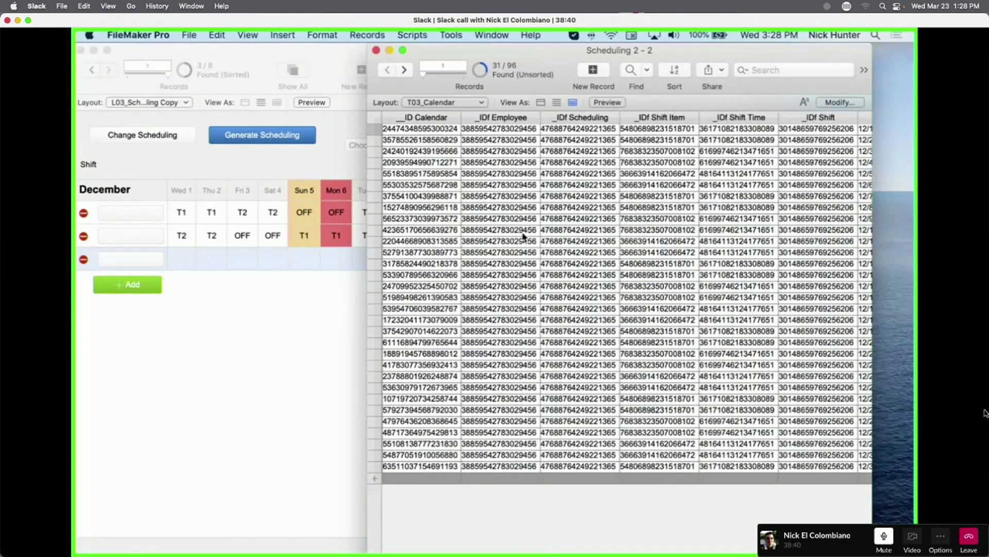
{"action": "scroll", "coordinate": [528, 242], "scroll_direction": "right", "scroll_amount": 5}
{"action": "scroll", "coordinate": [536, 235], "scroll_direction": "right", "scroll_amount": 1}
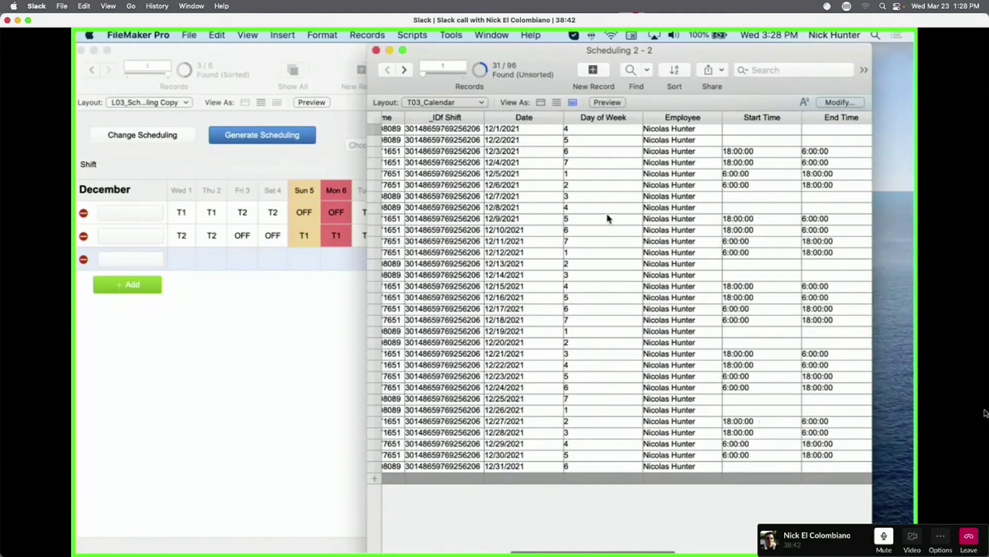
Change the Date of the first listed calendar record to 1/1/2022.
{"action": "left_click", "coordinate": [527, 130]}
{"action": "key", "text": "BackSpace"}
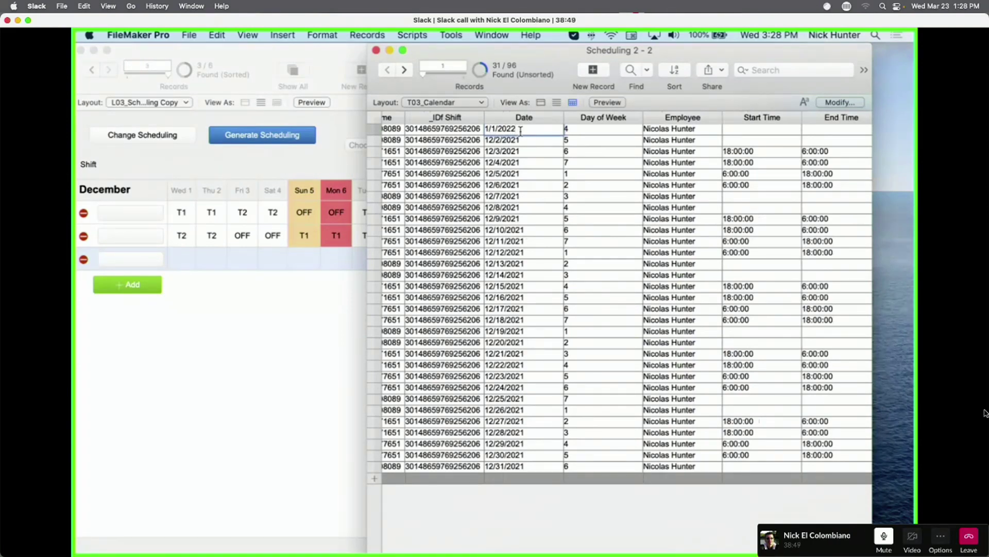
Replace the Date field contents with 1/1/2022 across all found T03_Calendar records.
{"action": "key", "text": "super+equal"}
{"action": "left_click", "coordinate": [554, 324]}
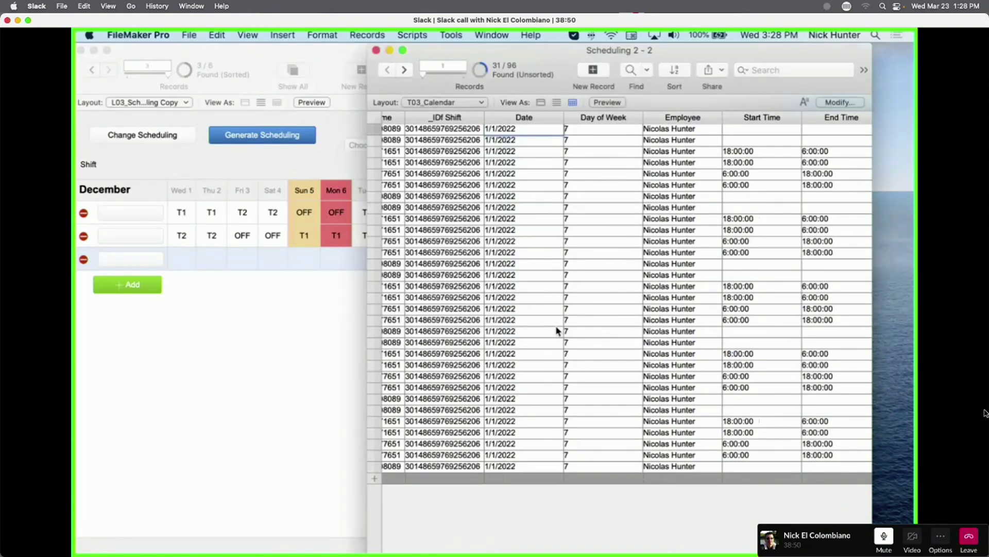
{"action": "left_click", "coordinate": [558, 330]}
{"action": "left_click", "coordinate": [530, 130]}
{"action": "key", "text": "super+equal"}
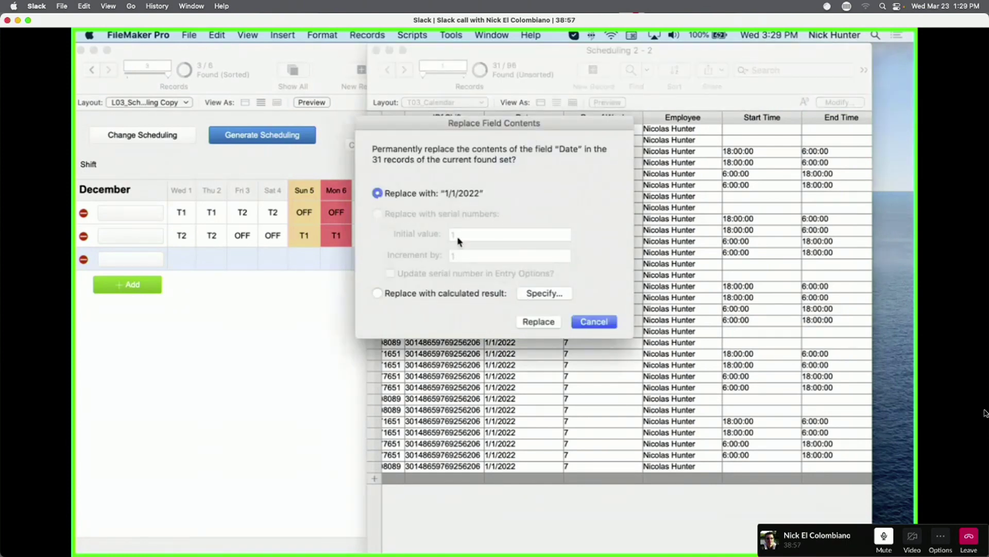
{"action": "left_click", "coordinate": [538, 321]}
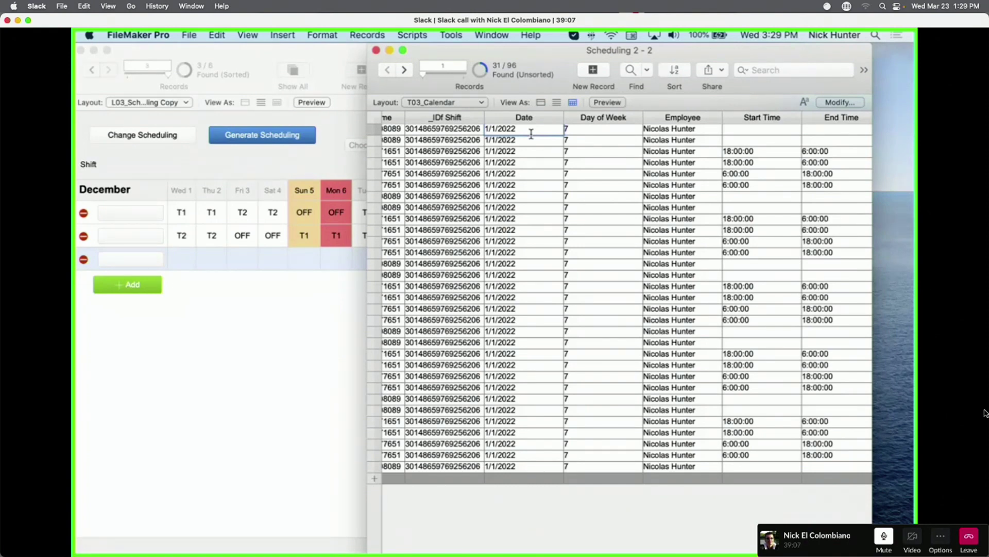
Set the Date of the second to fifth listed calendar records to 1/2/2022 through 1/5/2022, one day apart.
{"action": "left_click", "coordinate": [368, 34]}
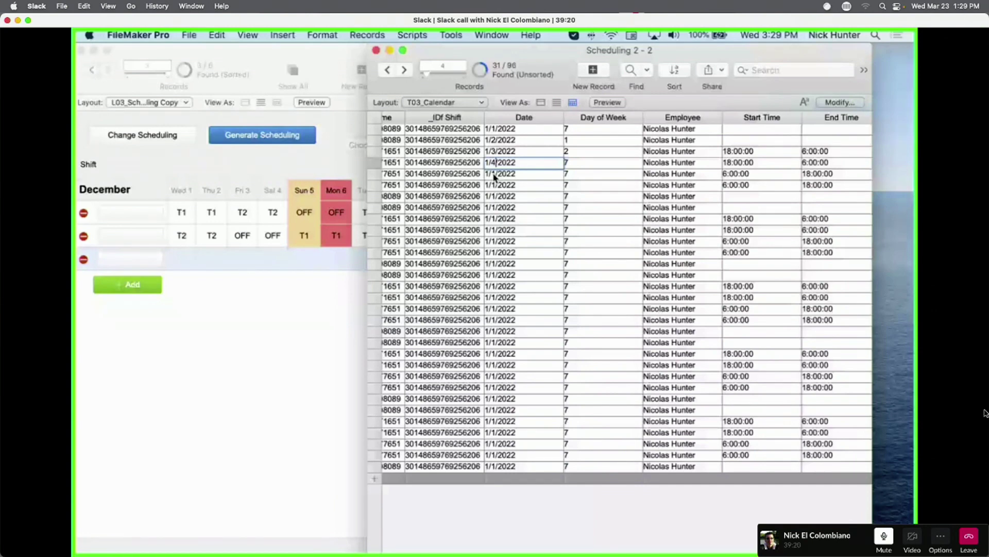
{"action": "double_click", "coordinate": [494, 177]}
{"action": "type", "text": "5"}
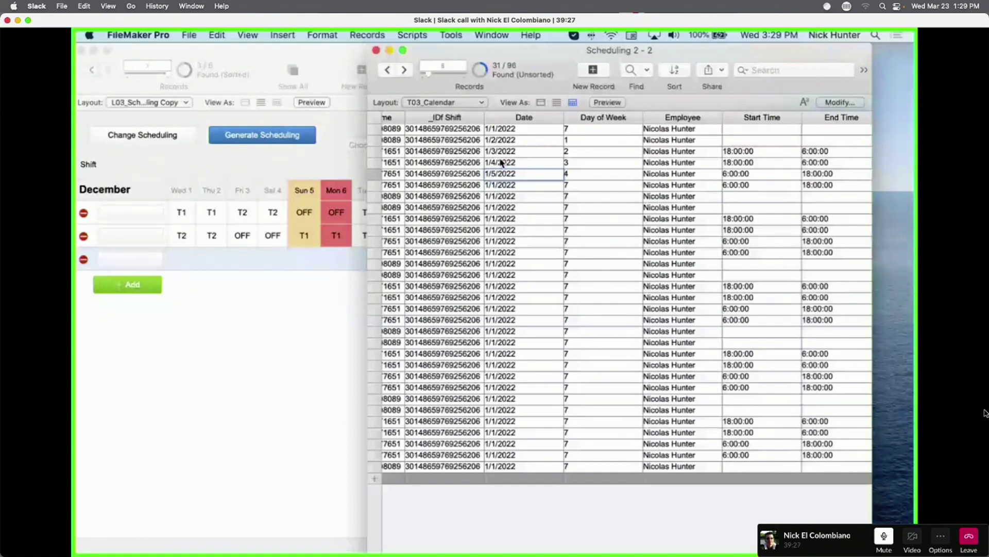
Replace the new scheduling record's __ID Scheduling with the _IDf Scheduling value of the first listed calendar record.
{"action": "scroll", "coordinate": [501, 163], "scroll_direction": "left", "scroll_amount": 10}
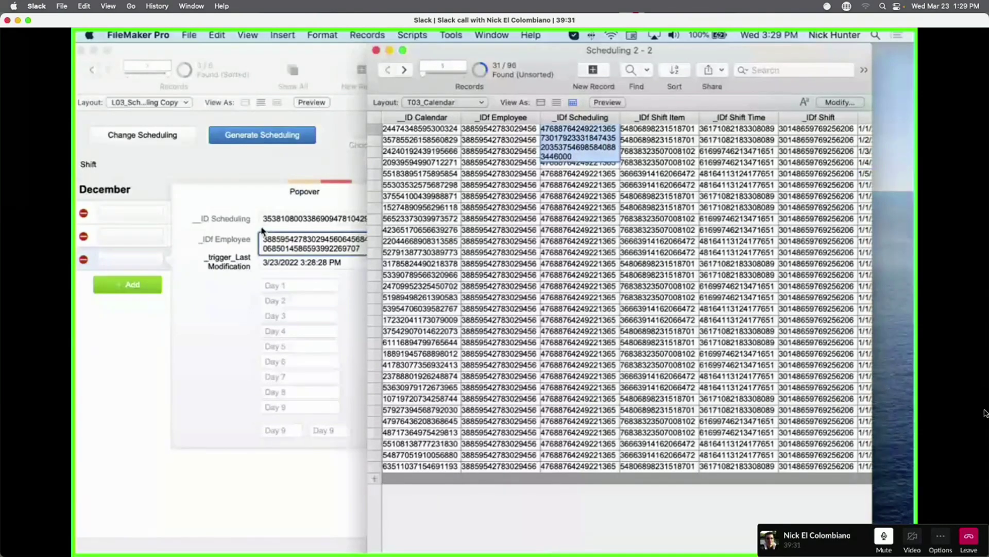
{"action": "left_click", "coordinate": [269, 223]}
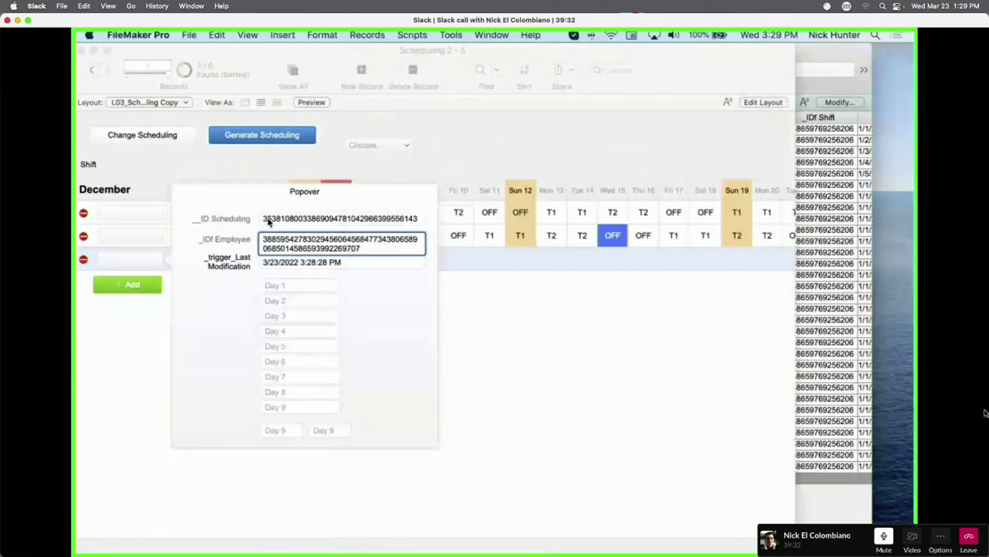
{"action": "left_click", "coordinate": [269, 220]}
{"action": "key", "text": "super+v"}
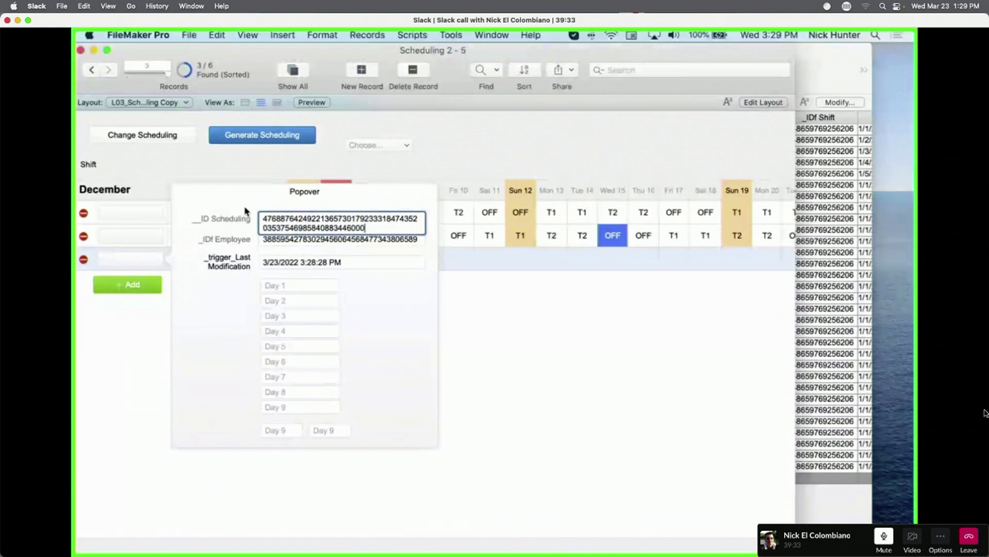
Set the new scheduling record's month number to 1 and close its details popover.
{"action": "left_click", "coordinate": [250, 266]}
{"action": "left_click", "coordinate": [285, 430]}
{"action": "type", "text": "1"}
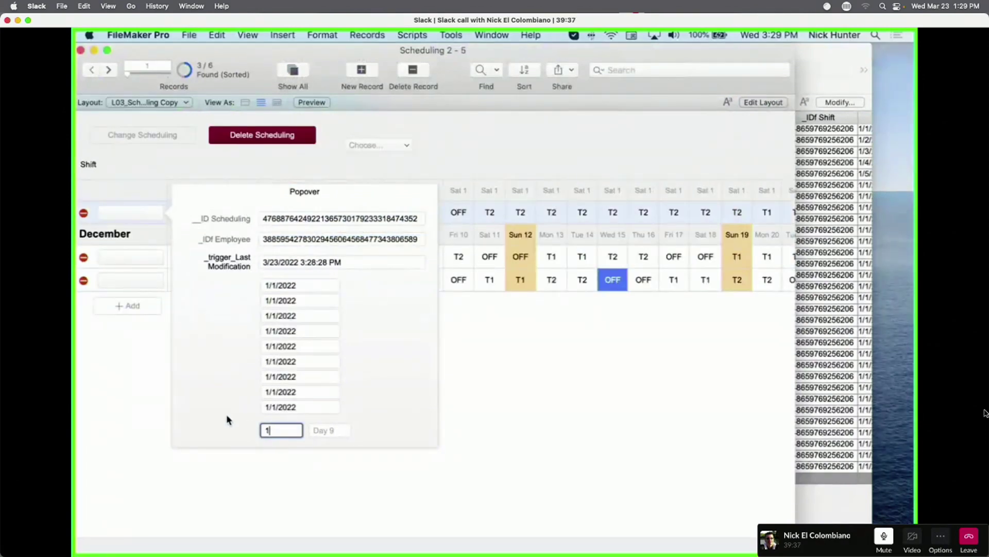
{"action": "key", "text": "Tab"}
{"action": "left_click", "coordinate": [133, 391]}
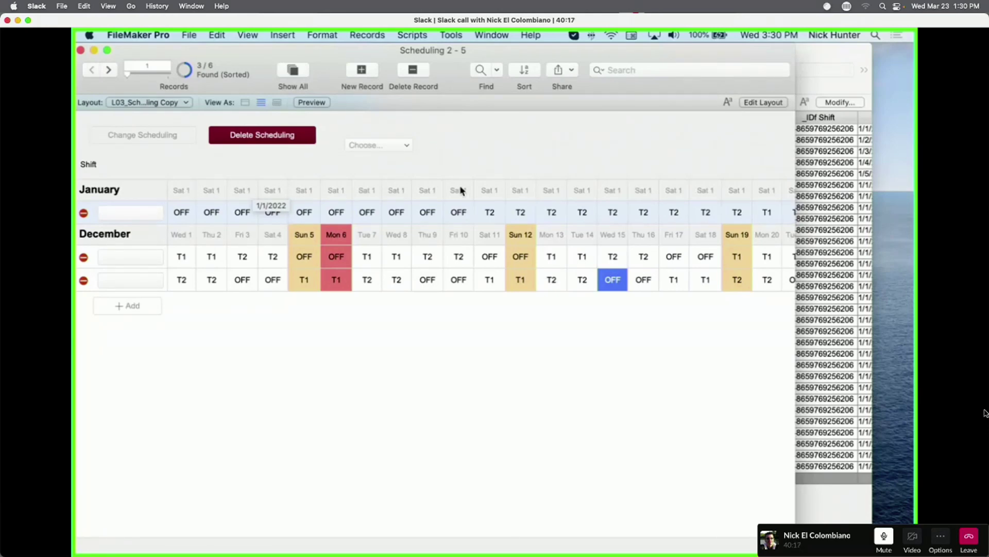
Check the January scheduling record's IDs, modification trigger and day dates in its details popover.
{"action": "left_click", "coordinate": [129, 212]}
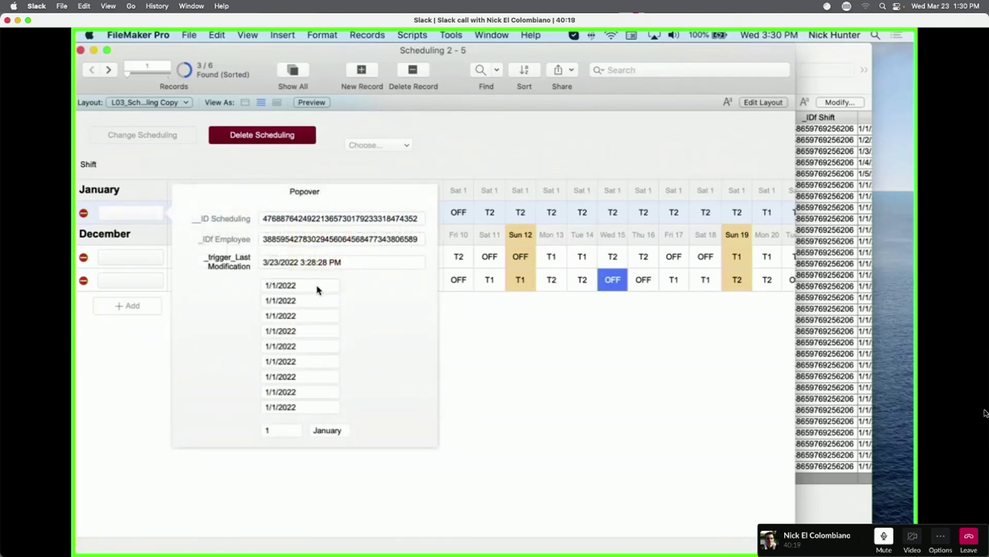
{"action": "left_click", "coordinate": [330, 265]}
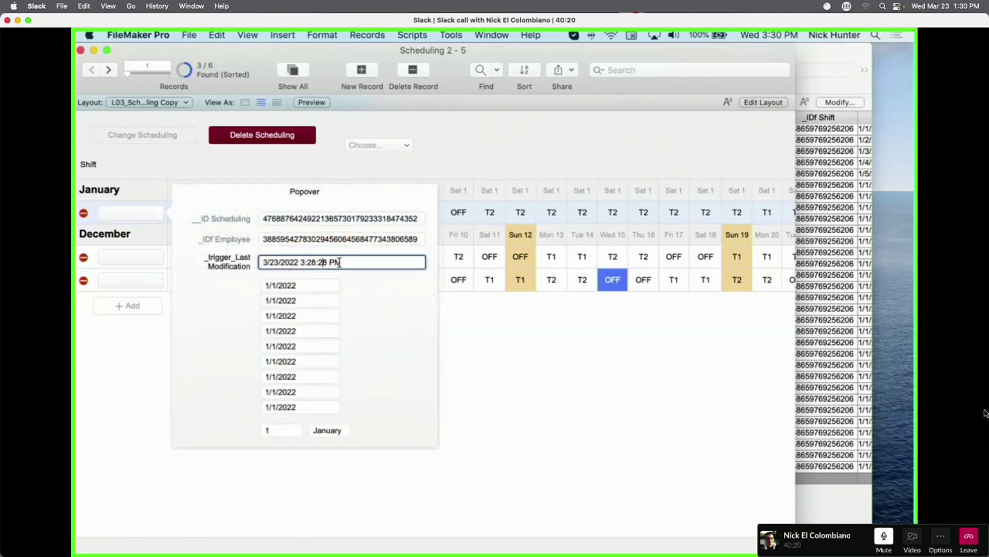
{"action": "left_click", "coordinate": [355, 292]}
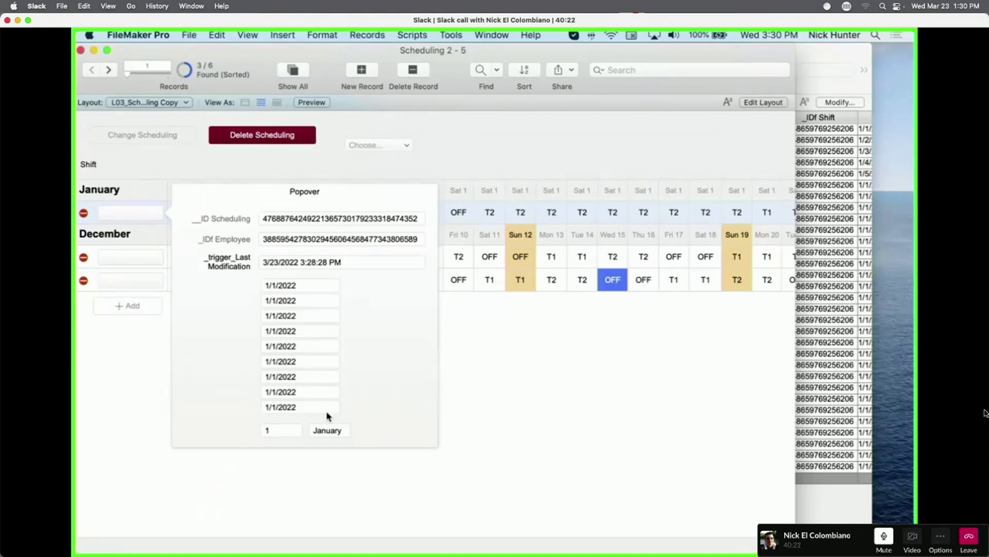
{"action": "left_click", "coordinate": [143, 356]}
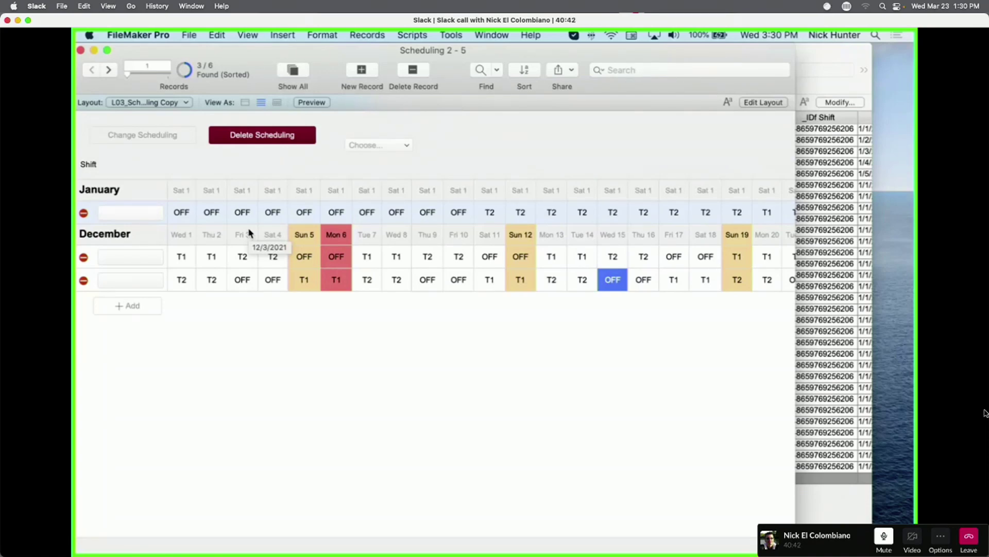
{"action": "mouse_move", "coordinate": [521, 549]}
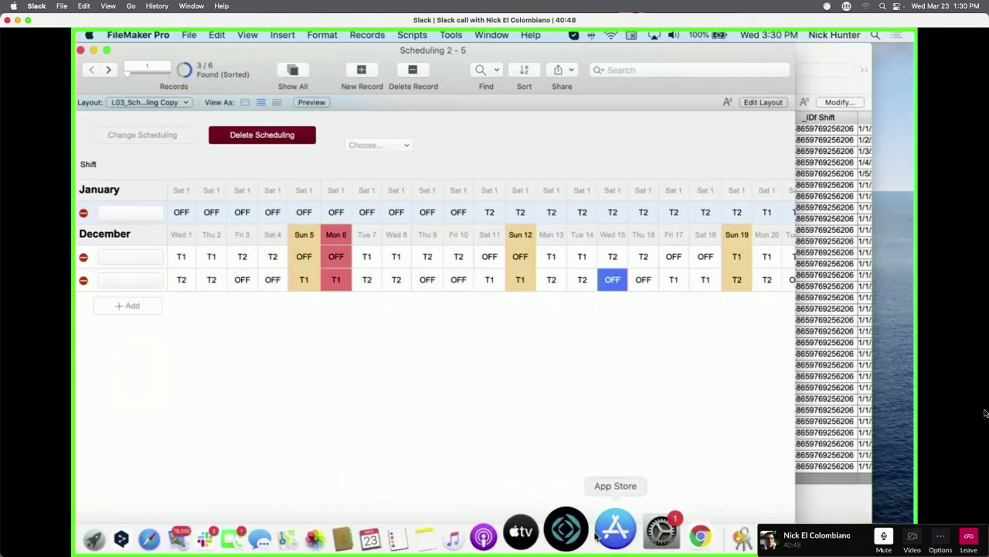
{"action": "right_click", "coordinate": [573, 531]}
{"action": "key", "text": "alt"}
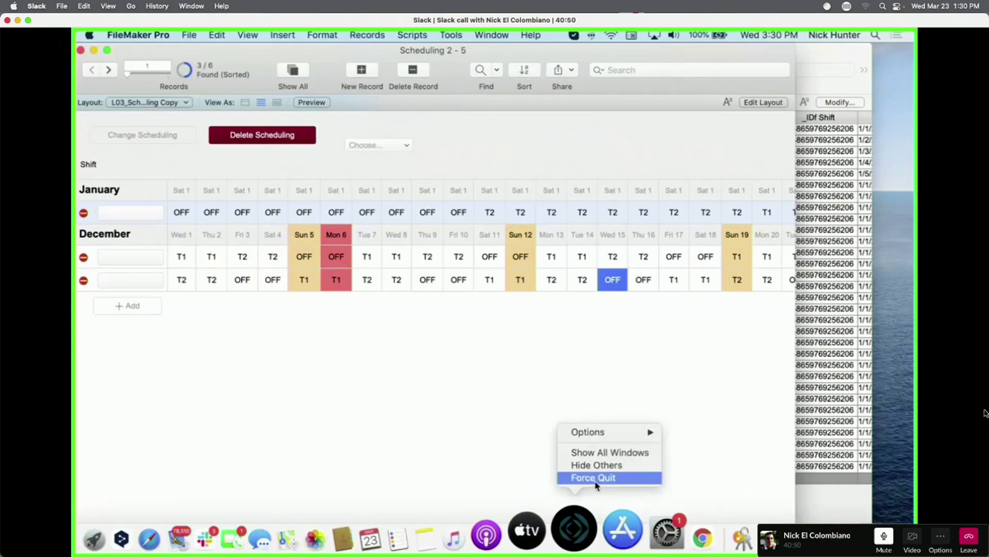
{"action": "left_click", "coordinate": [593, 479]}
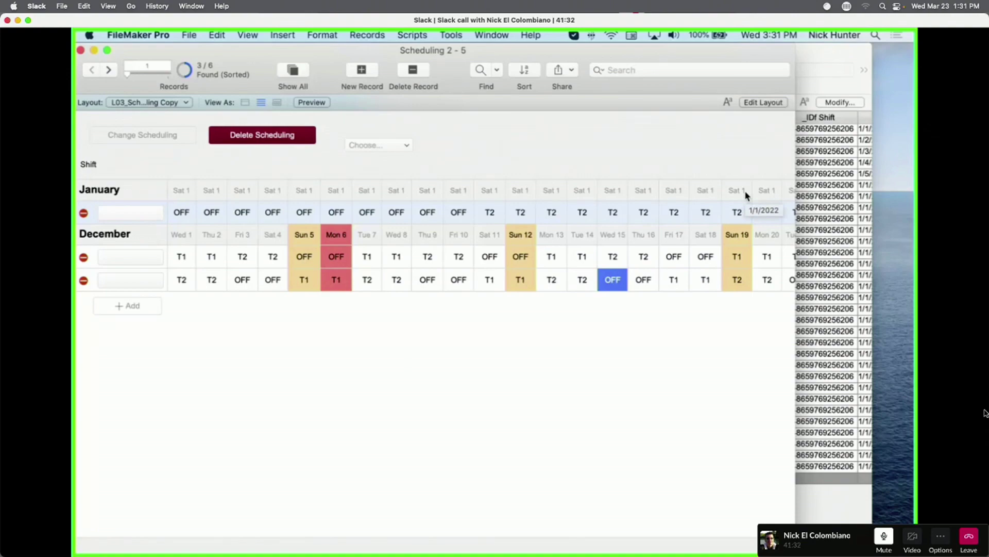
Examine the scheduling IDs, dates and shift items of the T03_Calendar records behind the January row.
{"action": "left_click", "coordinate": [842, 221]}
{"action": "left_click", "coordinate": [595, 198]}
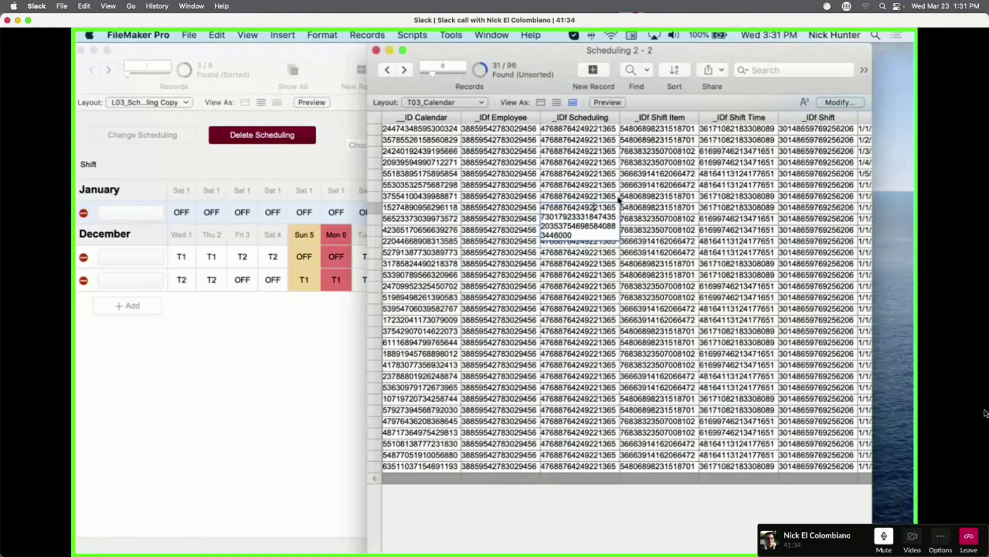
{"action": "scroll", "coordinate": [597, 173], "scroll_direction": "right", "scroll_amount": 5}
{"action": "scroll", "coordinate": [601, 170], "scroll_direction": "right", "scroll_amount": 2}
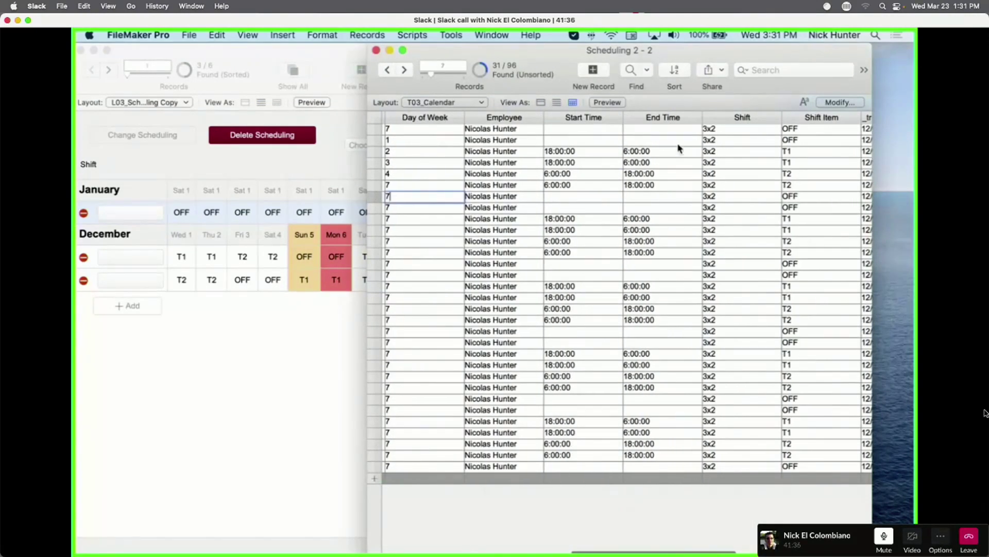
{"action": "scroll", "coordinate": [612, 153], "scroll_direction": "left", "scroll_amount": 10}
{"action": "scroll", "coordinate": [613, 153], "scroll_direction": "right", "scroll_amount": 4}
{"action": "scroll", "coordinate": [613, 153], "scroll_direction": "right", "scroll_amount": 1}
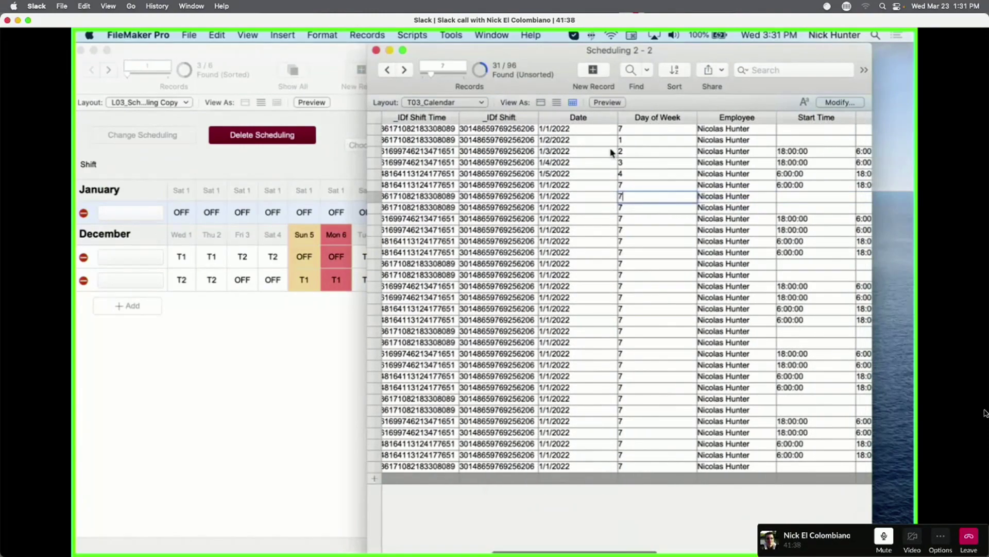
{"action": "left_click", "coordinate": [581, 130]}
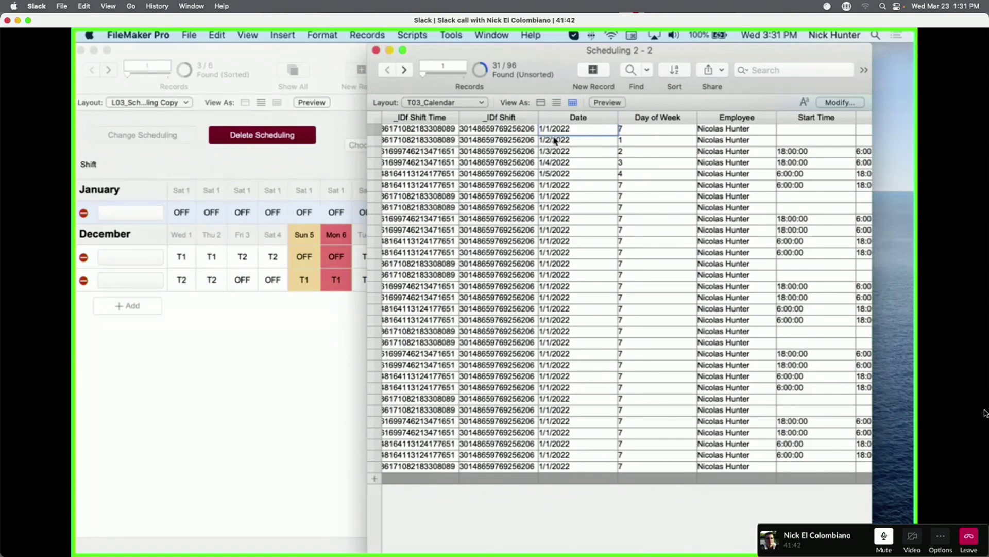
{"action": "left_click", "coordinate": [691, 506]}
Delete the January scheduling record from the Scheduling window.
{"action": "left_click", "coordinate": [298, 372]}
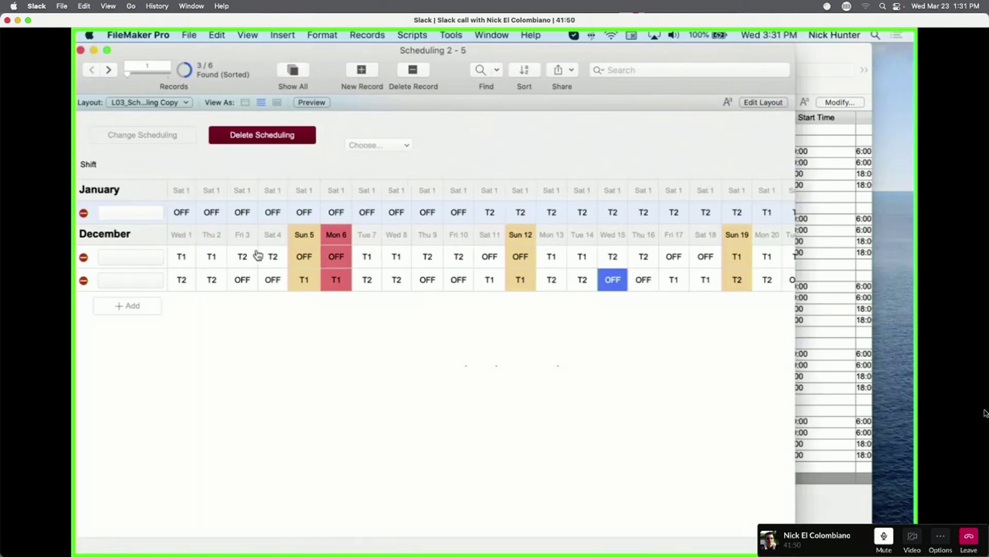
{"action": "key", "text": "super+l"}
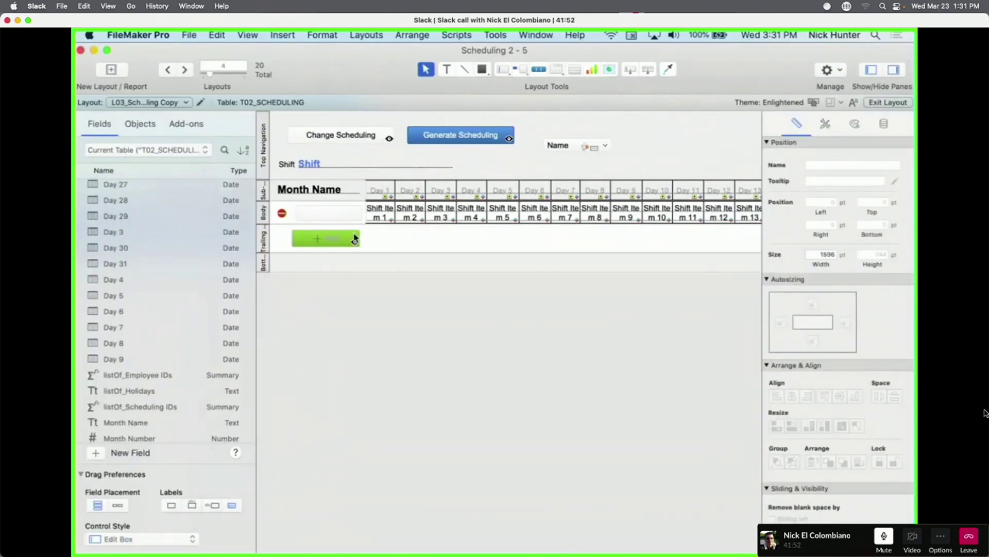
{"action": "key", "text": "super+b"}
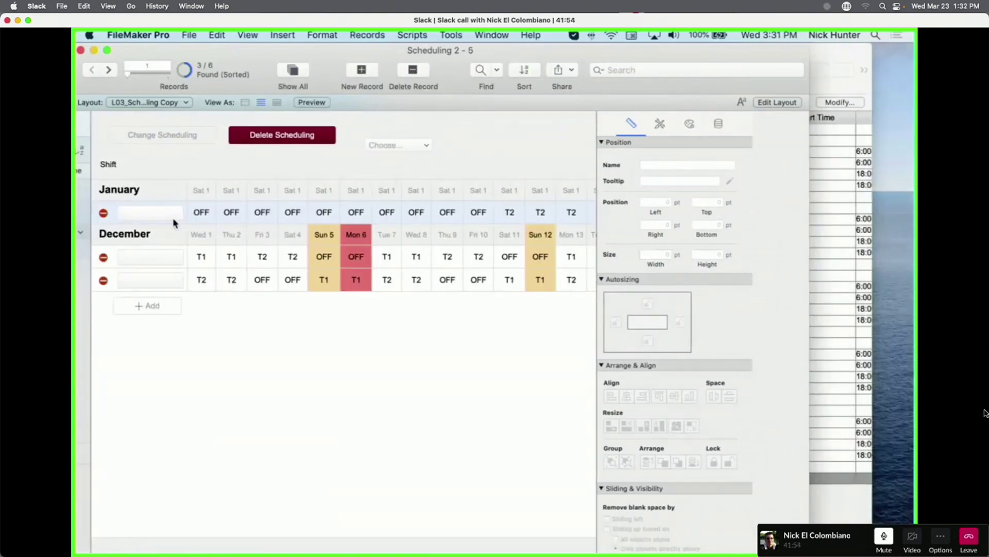
{"action": "left_click", "coordinate": [151, 213]}
{"action": "key", "text": "super+e"}
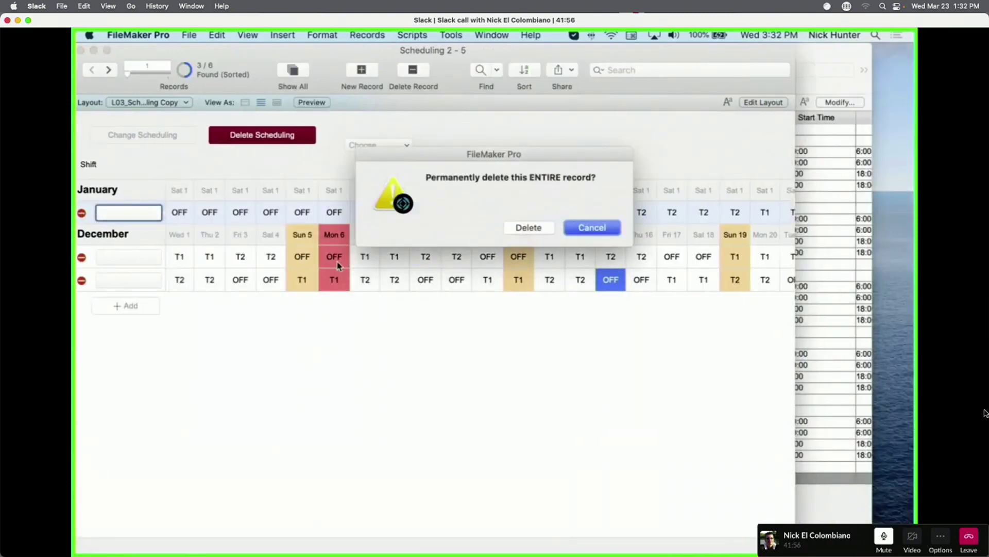
{"action": "left_click", "coordinate": [528, 227]}
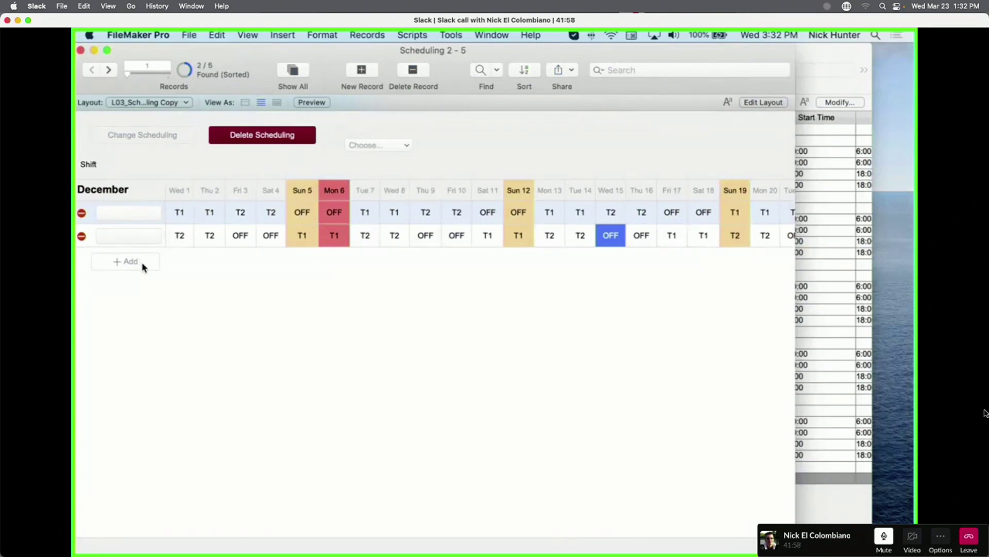
Compare the day dates stored in the details popovers of the two December scheduling records.
{"action": "left_click", "coordinate": [143, 240]}
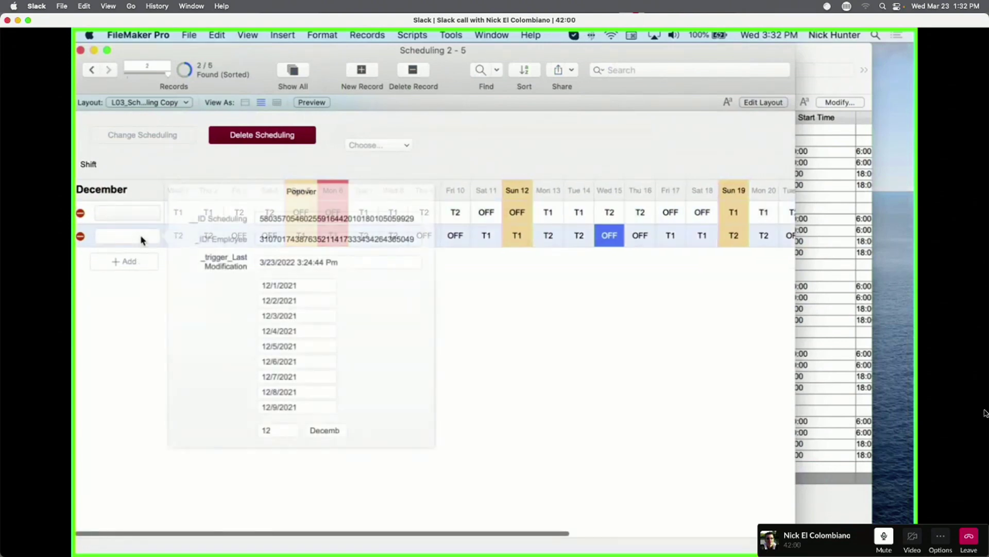
{"action": "left_click", "coordinate": [129, 314]}
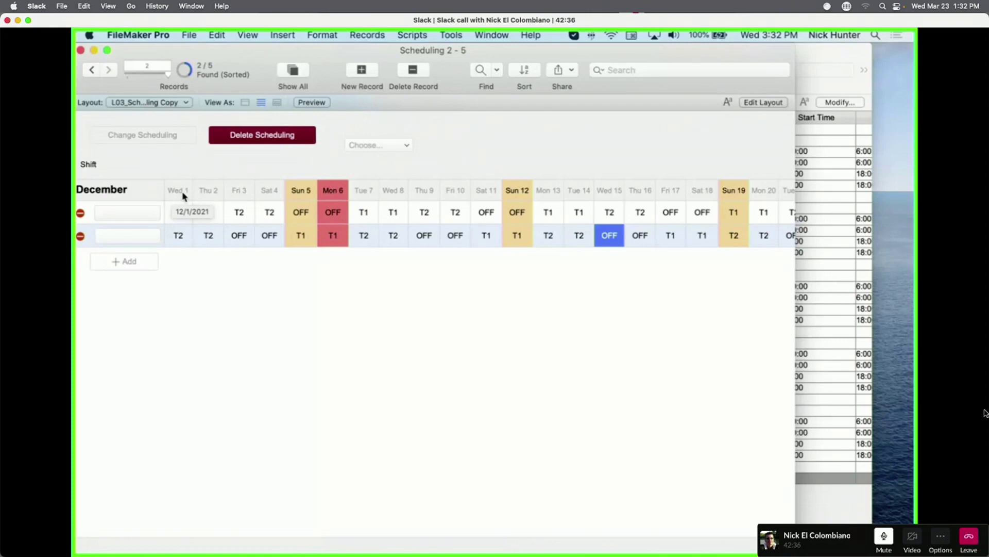
{"action": "left_click", "coordinate": [146, 212]}
{"action": "left_click", "coordinate": [302, 313]}
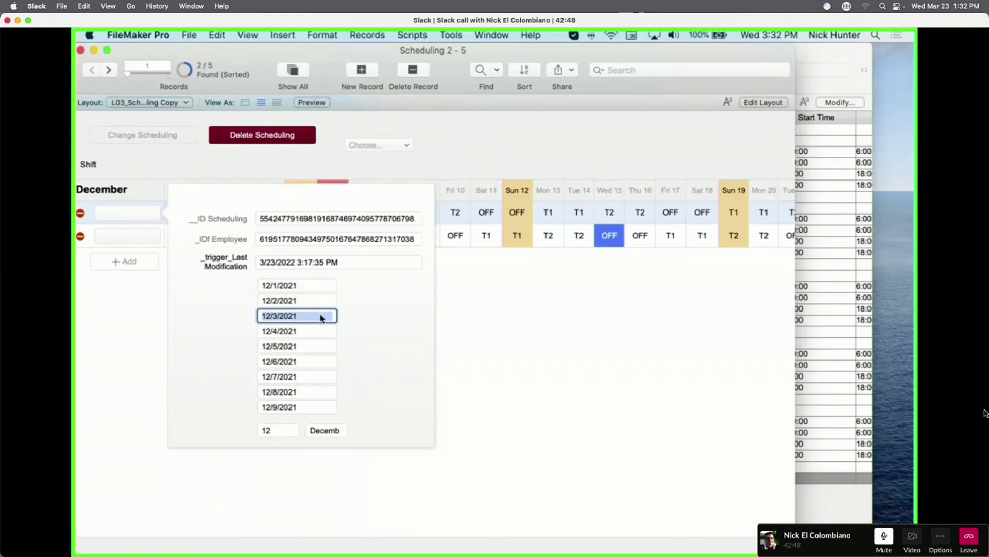
Switch to layout editing and check which field the first day header above the schedule row displays.
{"action": "key", "text": "super+l"}
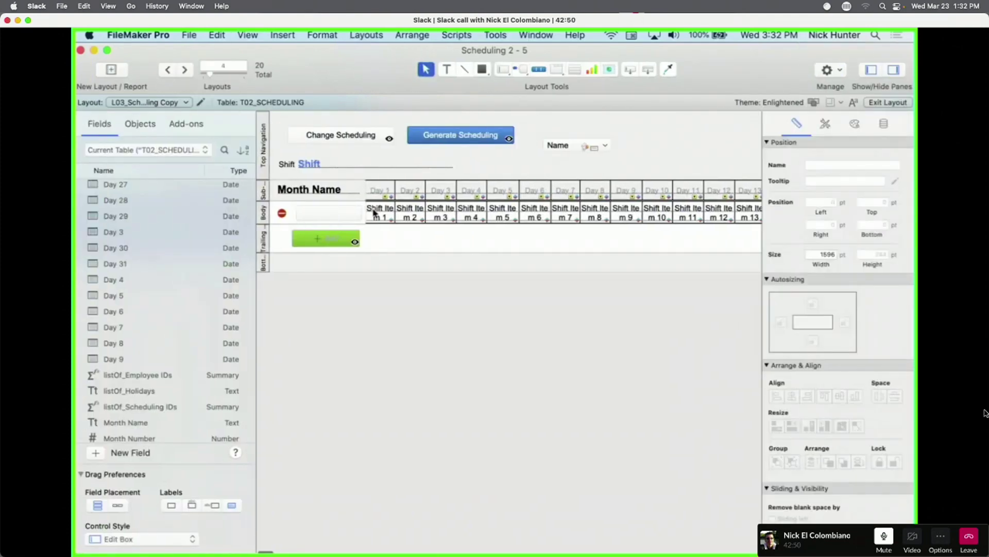
{"action": "left_click", "coordinate": [393, 192]}
{"action": "double_click", "coordinate": [391, 195]}
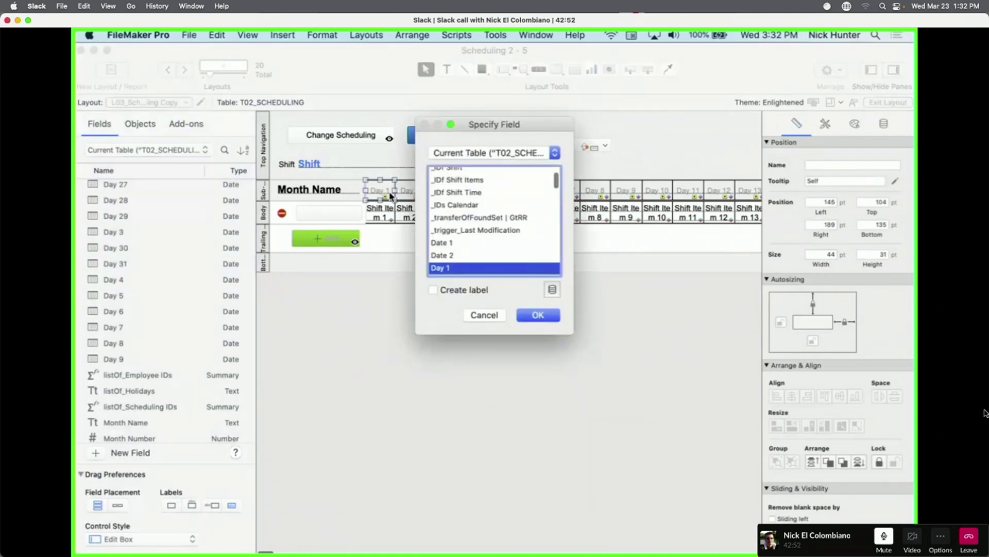
{"action": "key", "text": "Escape"}
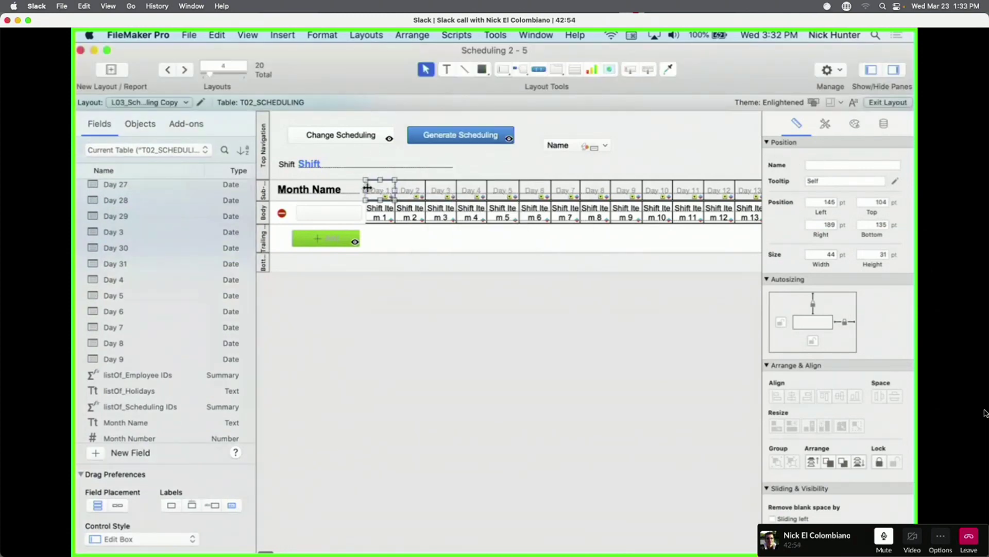
{"action": "key", "text": "super+shift+d"}
{"action": "key", "text": "Escape"}
Examine the data formatting of the Day 1 header field and its available date formats.
{"action": "left_click", "coordinate": [884, 124]}
{"action": "scroll", "coordinate": [834, 477], "scroll_direction": "down", "scroll_amount": 5}
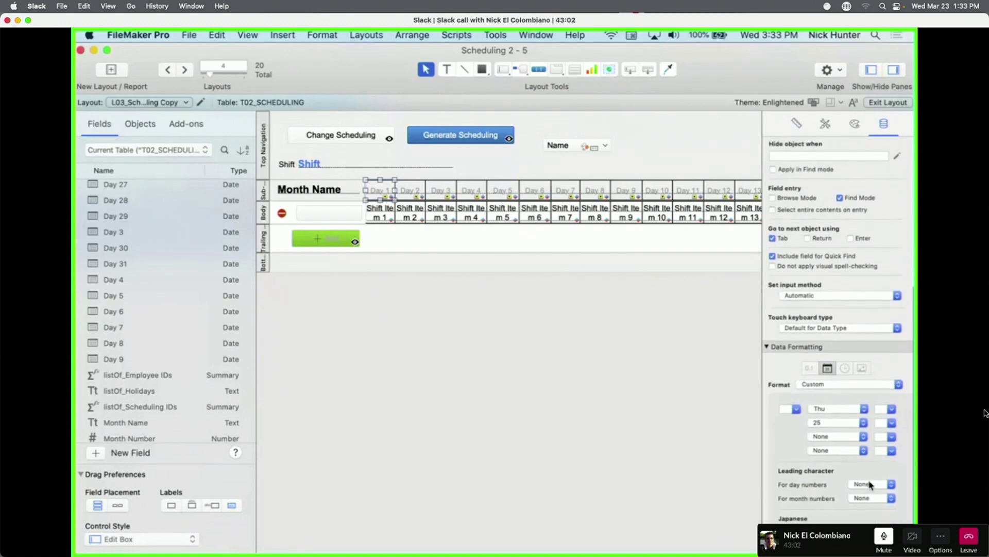
{"action": "left_click", "coordinate": [829, 386]}
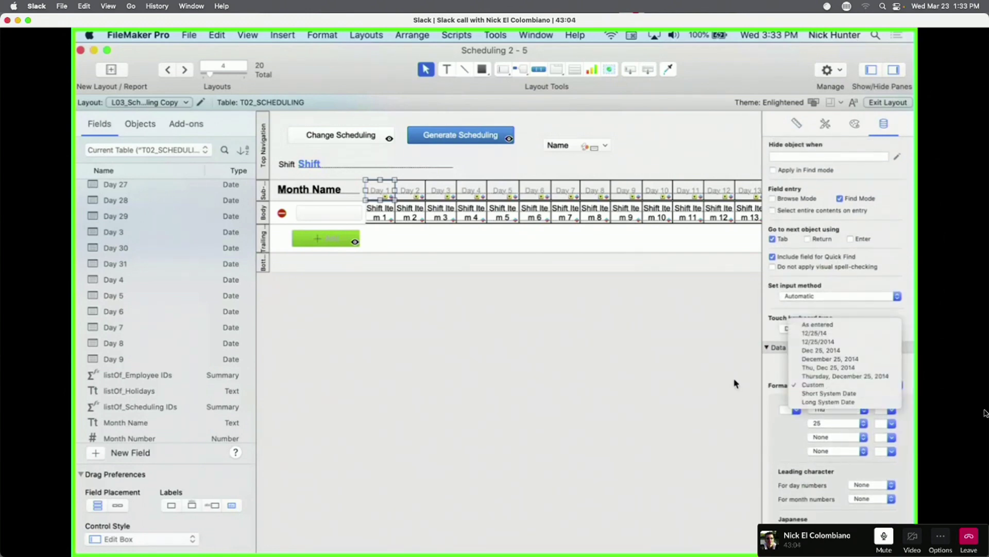
{"action": "left_click", "coordinate": [670, 354]}
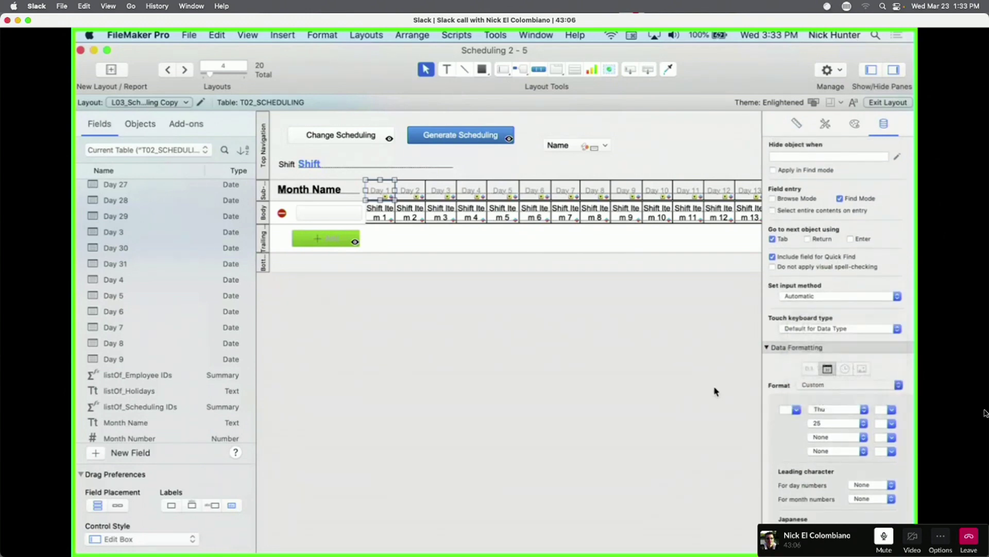
Review the weekday, day-number and separator options that make up the Day 1 header's custom date format.
{"action": "left_click", "coordinate": [841, 410]}
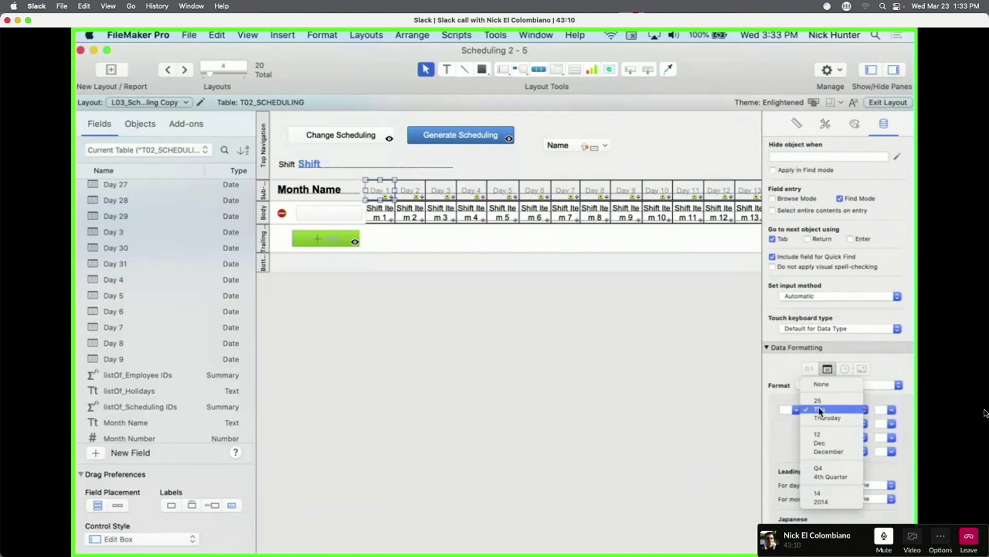
{"action": "left_click", "coordinate": [824, 410]}
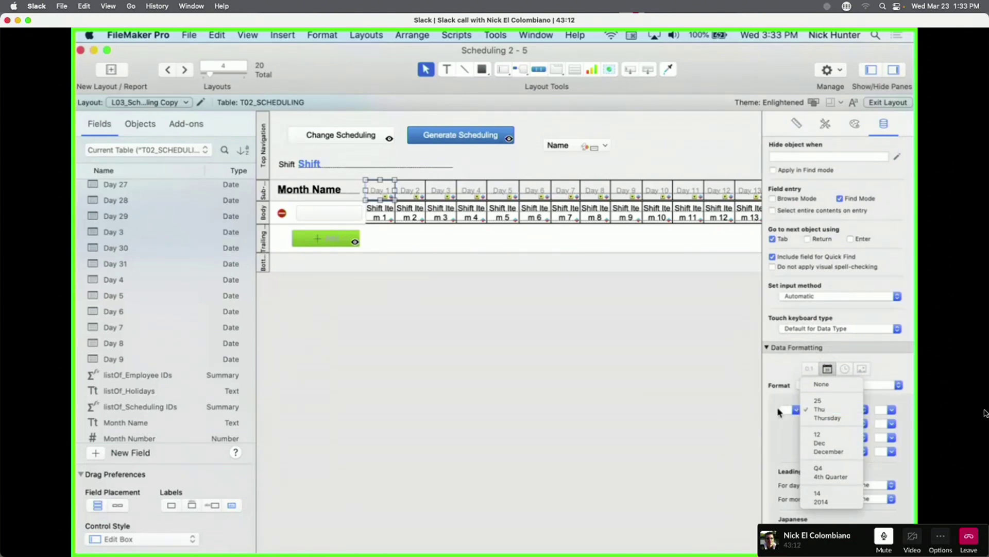
{"action": "left_click", "coordinate": [892, 410]}
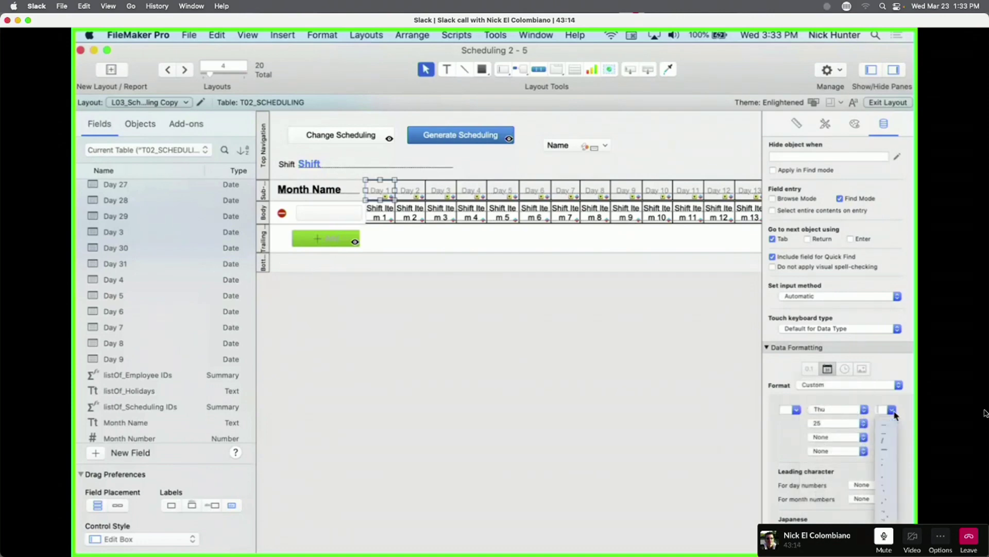
{"action": "left_click", "coordinate": [830, 425]}
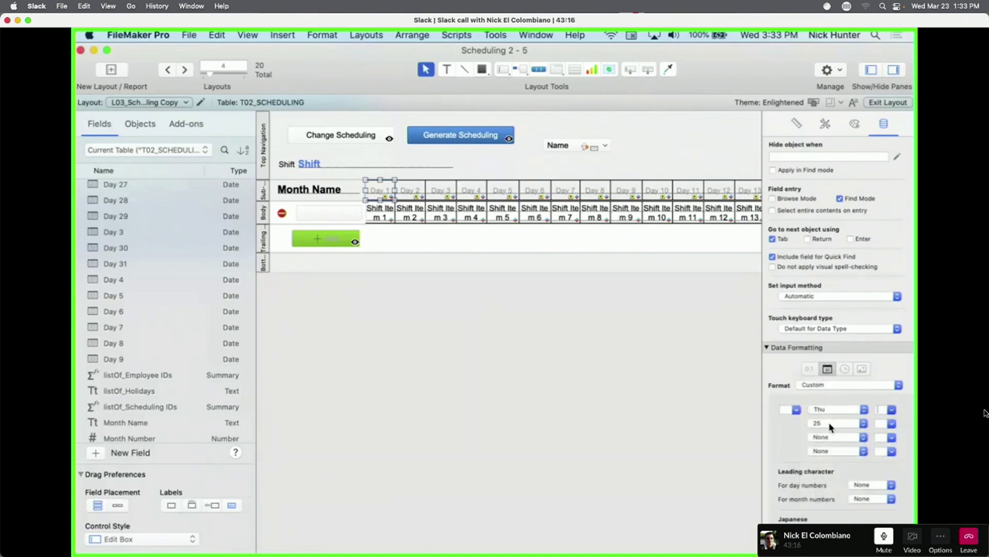
{"action": "left_click", "coordinate": [830, 424]}
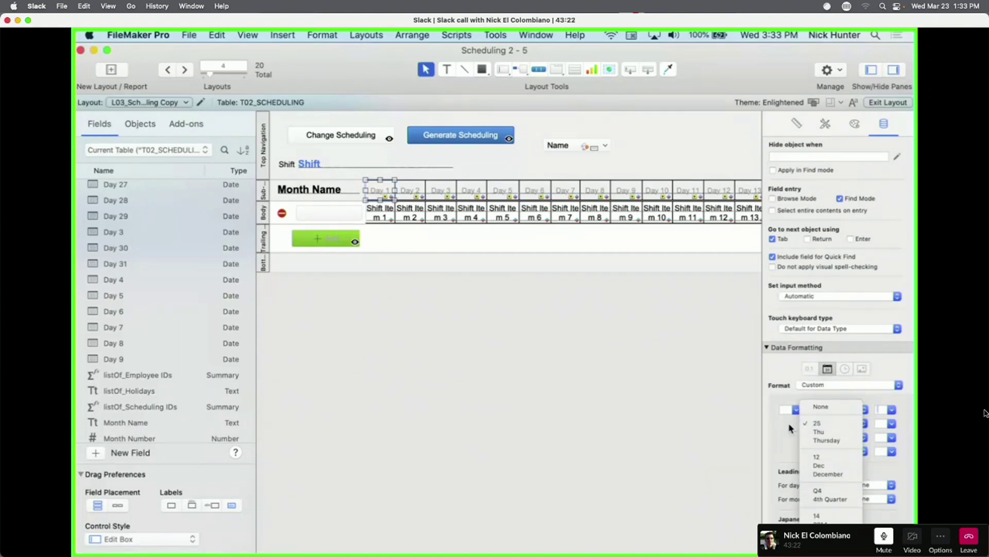
{"action": "left_click", "coordinate": [816, 423]}
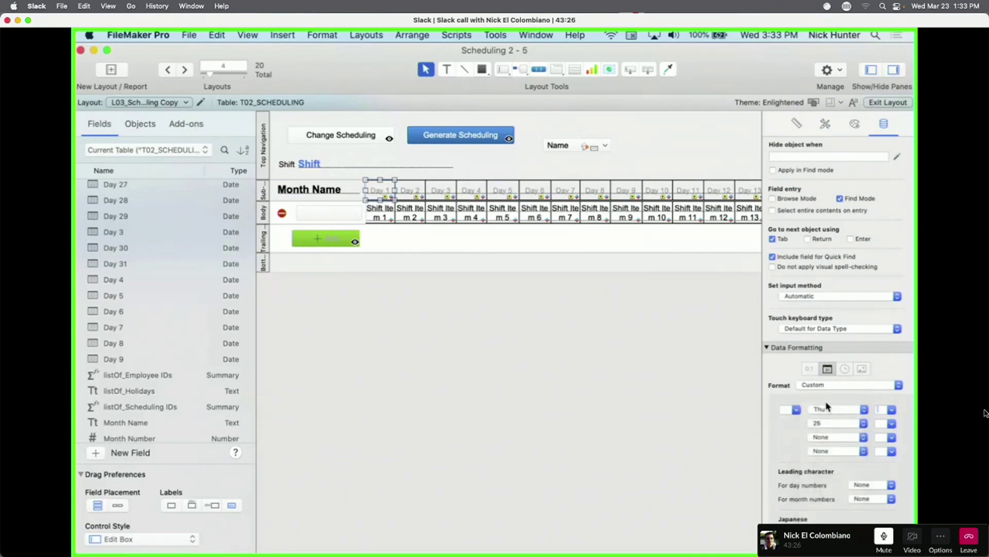
{"action": "left_click", "coordinate": [823, 390]}
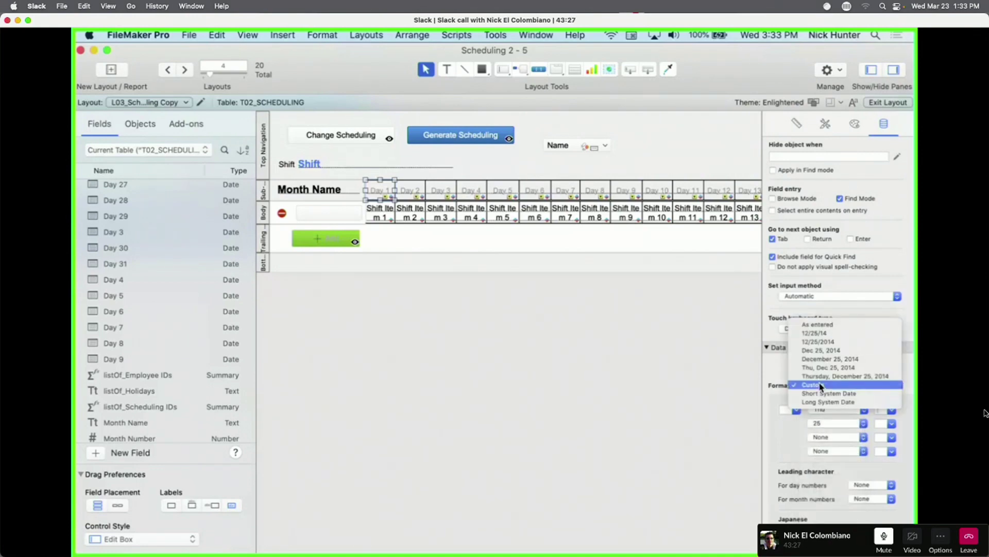
{"action": "left_click", "coordinate": [777, 389]}
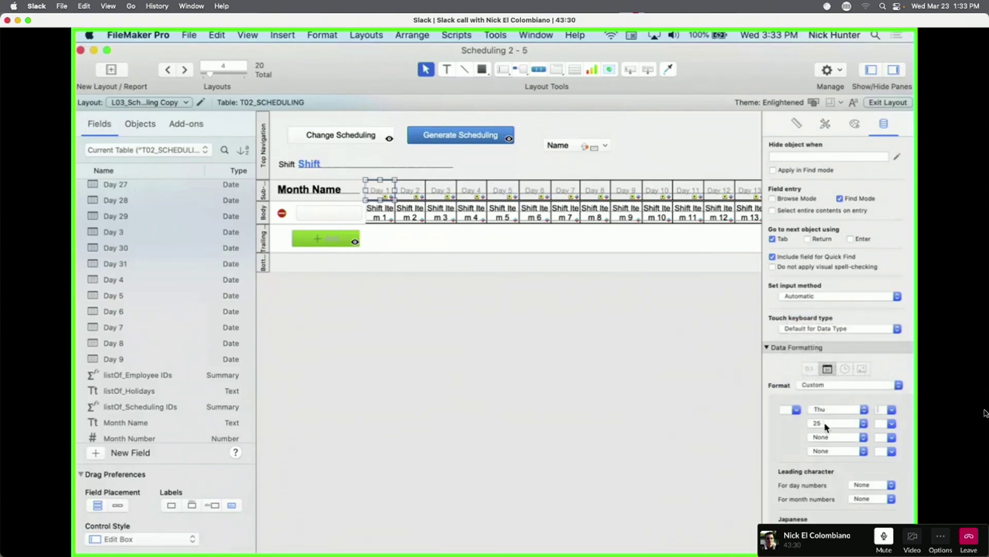
Select the Day 1 through Day 7 headers together and view how their dates display above the December schedule records.
{"action": "left_click", "coordinate": [412, 194], "text": "shift"}
{"action": "left_click", "coordinate": [438, 194], "text": "shift"}
{"action": "left_click", "coordinate": [469, 194], "text": "shift"}
{"action": "scroll", "coordinate": [485, 188], "scroll_direction": "right", "scroll_amount": 1}
{"action": "scroll", "coordinate": [485, 188], "scroll_direction": "right", "scroll_amount": 10}
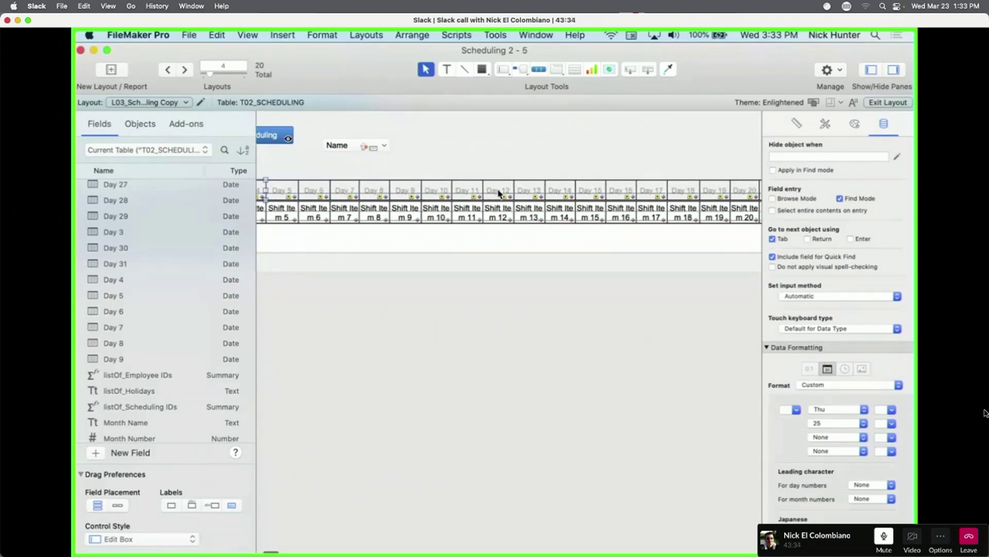
{"action": "scroll", "coordinate": [498, 193], "scroll_direction": "left", "scroll_amount": 10}
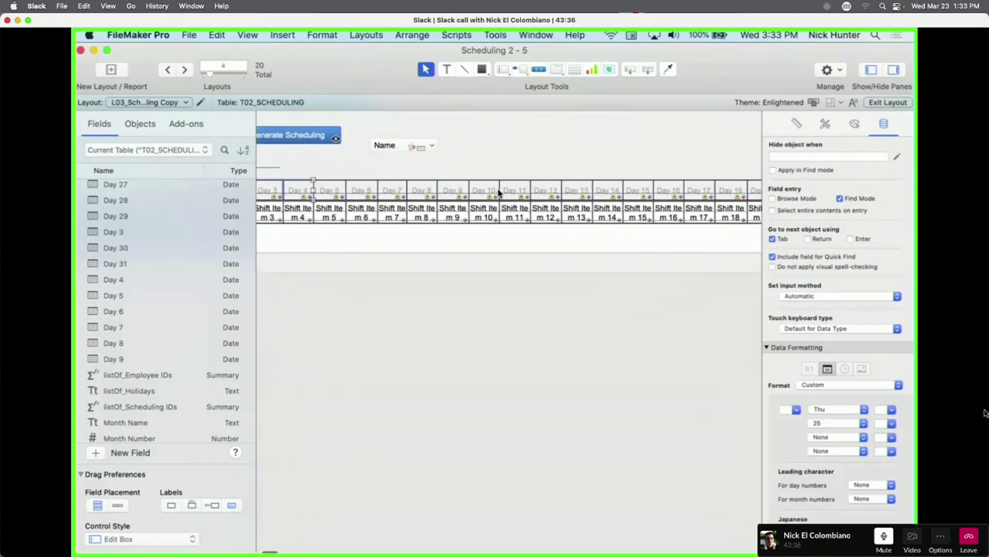
{"action": "left_click", "coordinate": [390, 195], "text": "shift"}
{"action": "left_click", "coordinate": [424, 194], "text": "shift"}
{"action": "left_click", "coordinate": [449, 194], "text": "shift"}
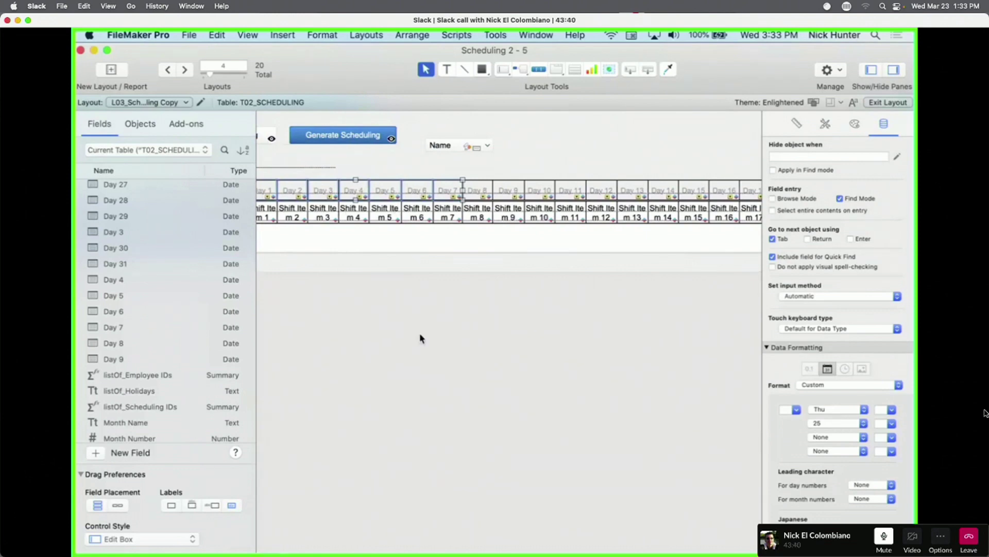
{"action": "key", "text": "super+b"}
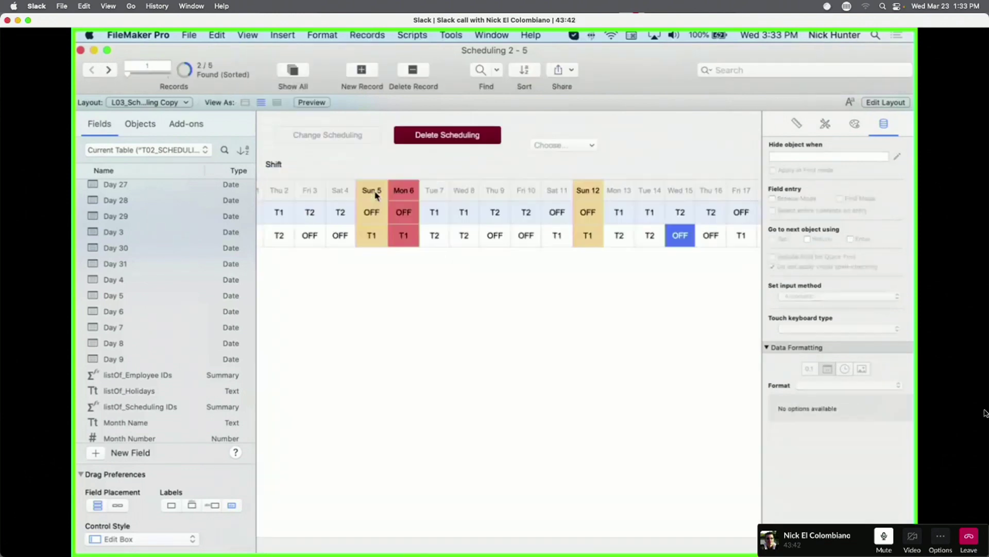
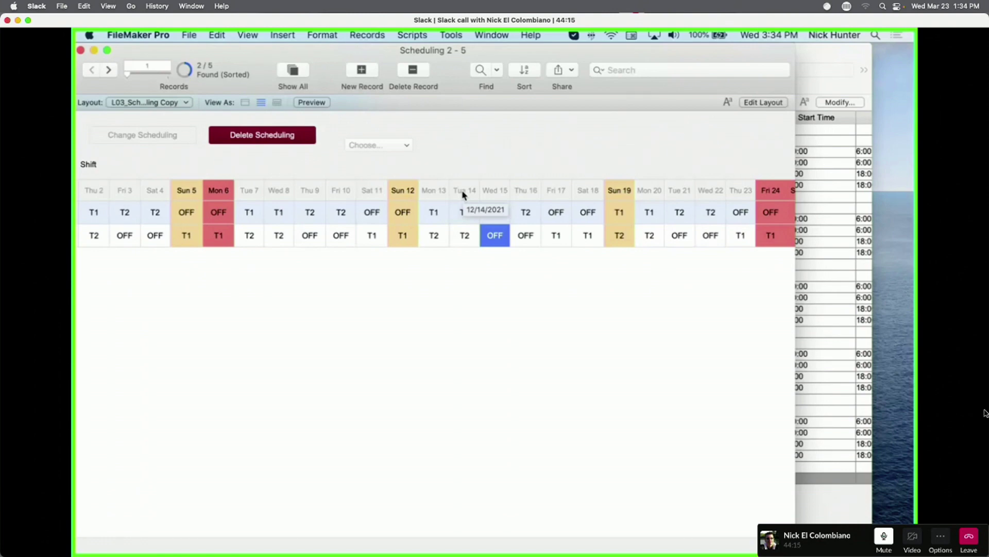
{"action": "key", "text": "super+l"}
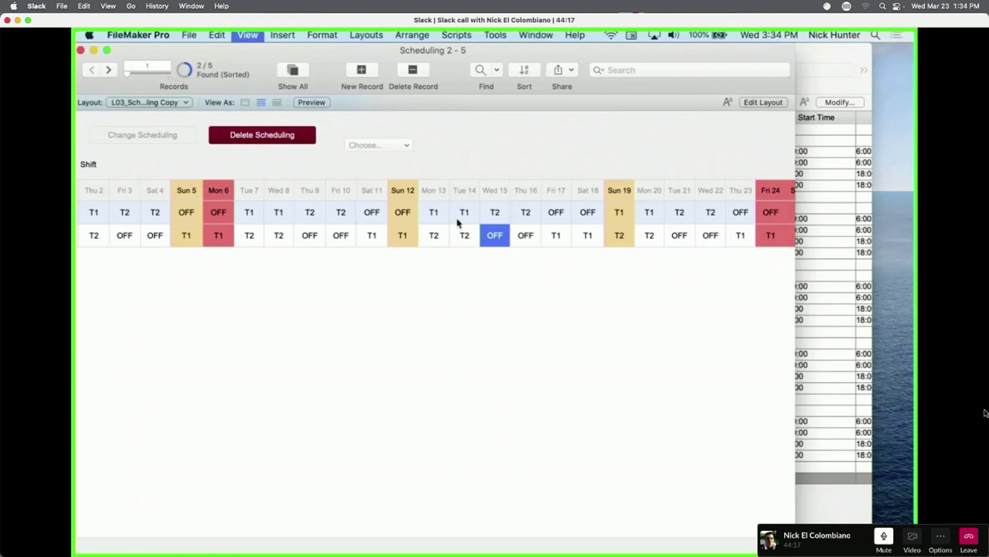
{"action": "key", "text": "super+b"}
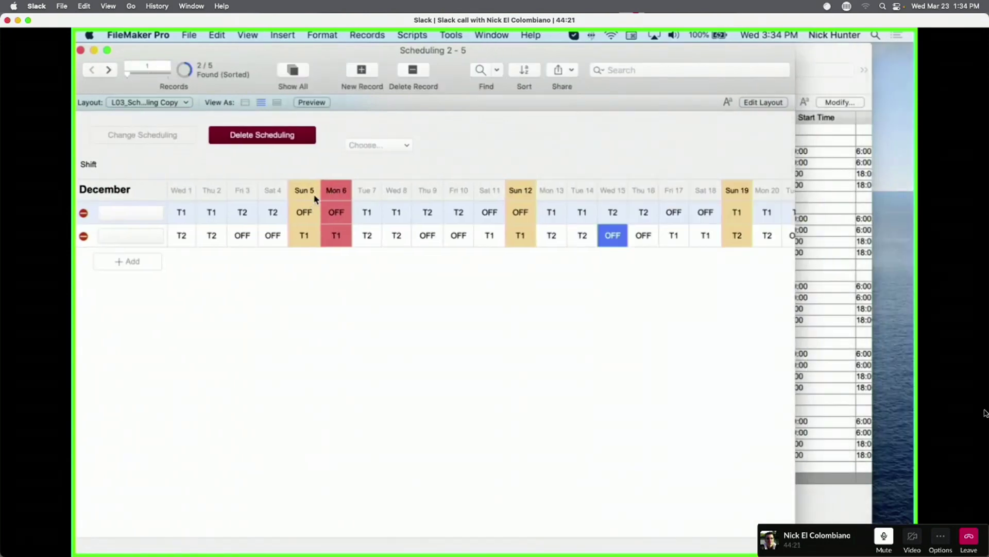
In the layout's details popover, change the Day 1 field's date format and set the Day 2 field's format to Long System Date.
{"action": "key", "text": "super+l"}
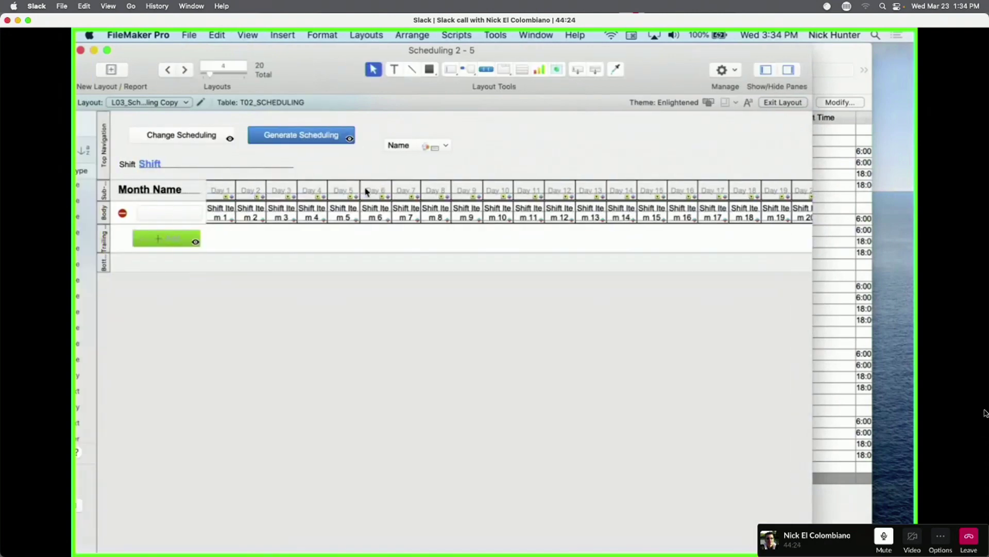
{"action": "left_click", "coordinate": [332, 215]}
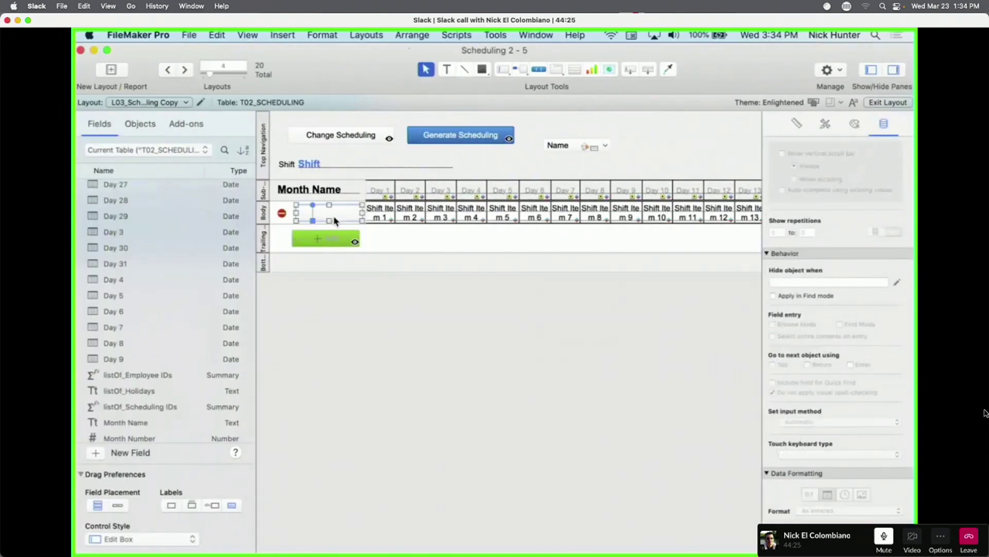
{"action": "left_click", "coordinate": [516, 216]}
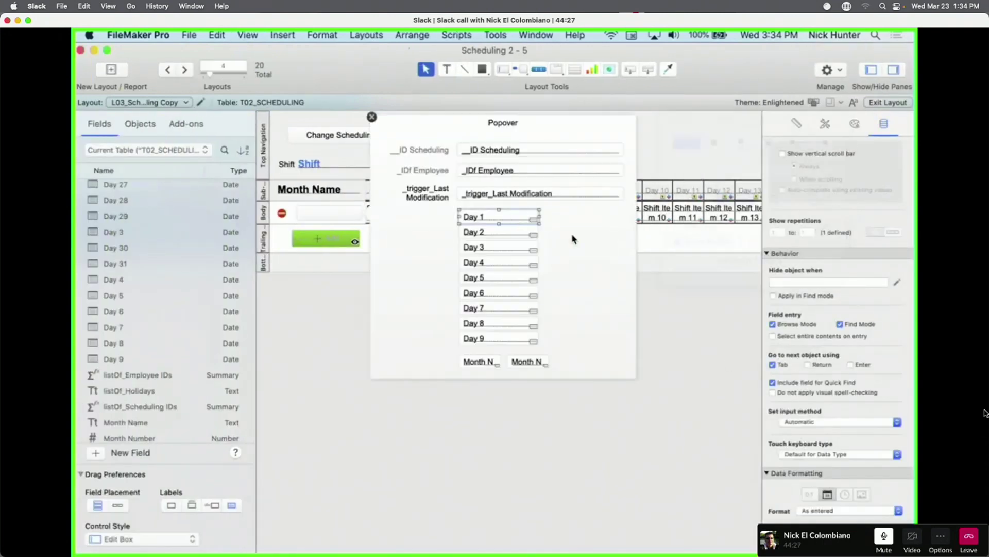
{"action": "left_click", "coordinate": [842, 513]}
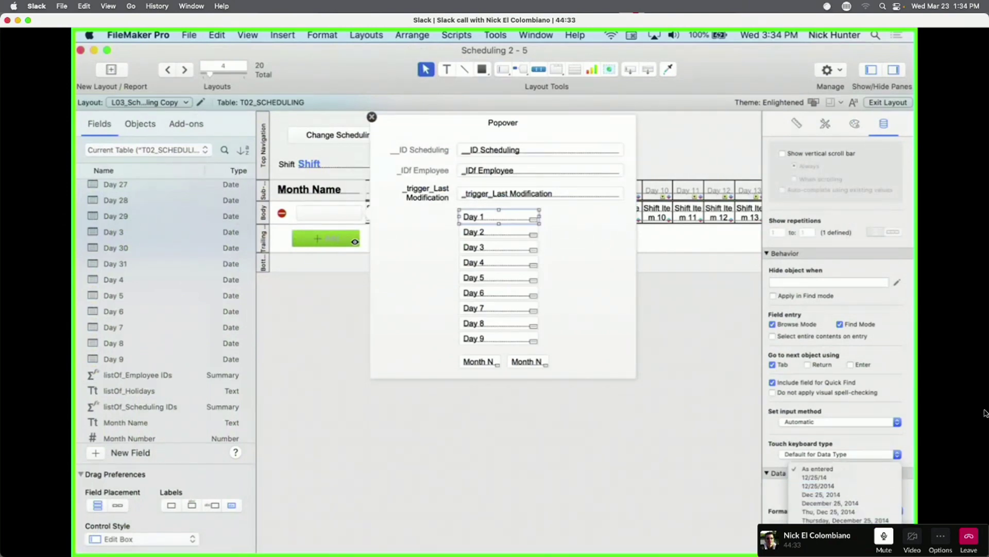
{"action": "key", "text": "Escape"}
{"action": "left_click", "coordinate": [482, 233]}
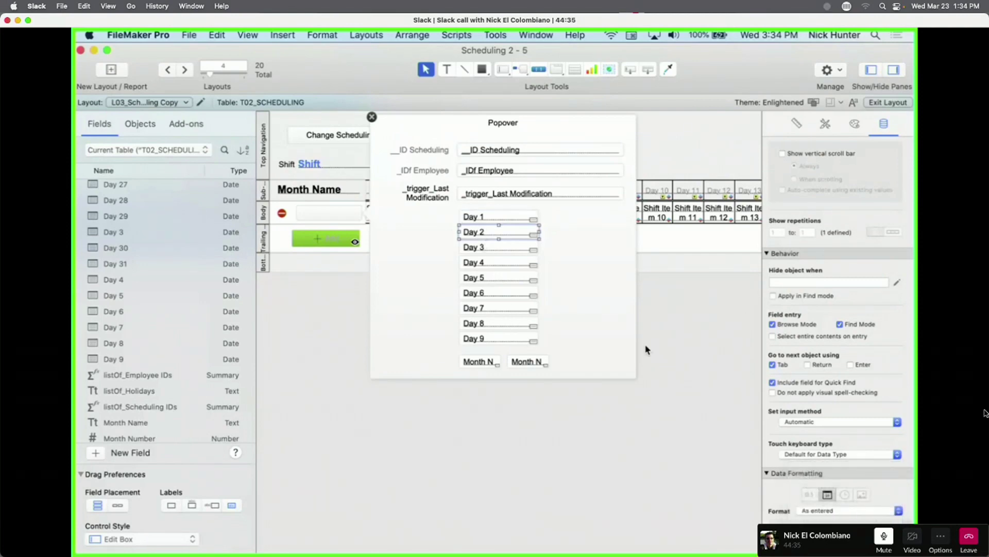
{"action": "left_click", "coordinate": [850, 510]}
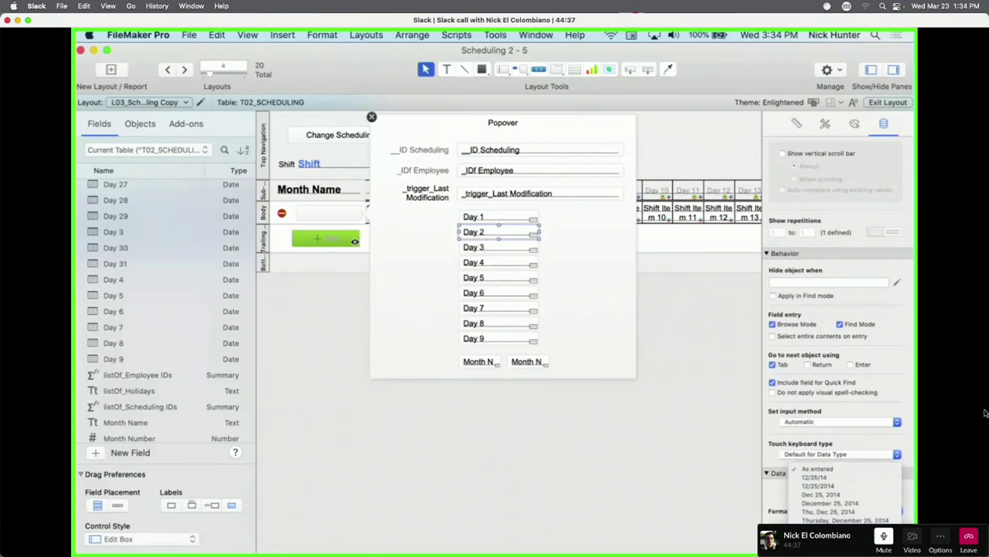
{"action": "key", "text": "Escape"}
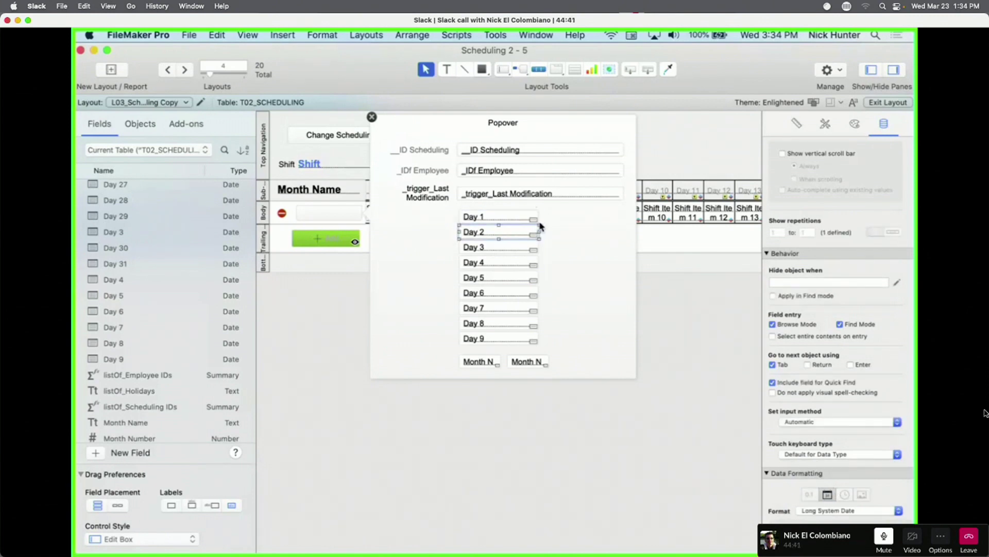
Widen the Day 1 and Day 2 fields together in the details popover.
{"action": "left_click", "coordinate": [539, 221], "text": "shift"}
{"action": "left_click_drag", "start_coordinate": [539, 224], "coordinate": [582, 223]}
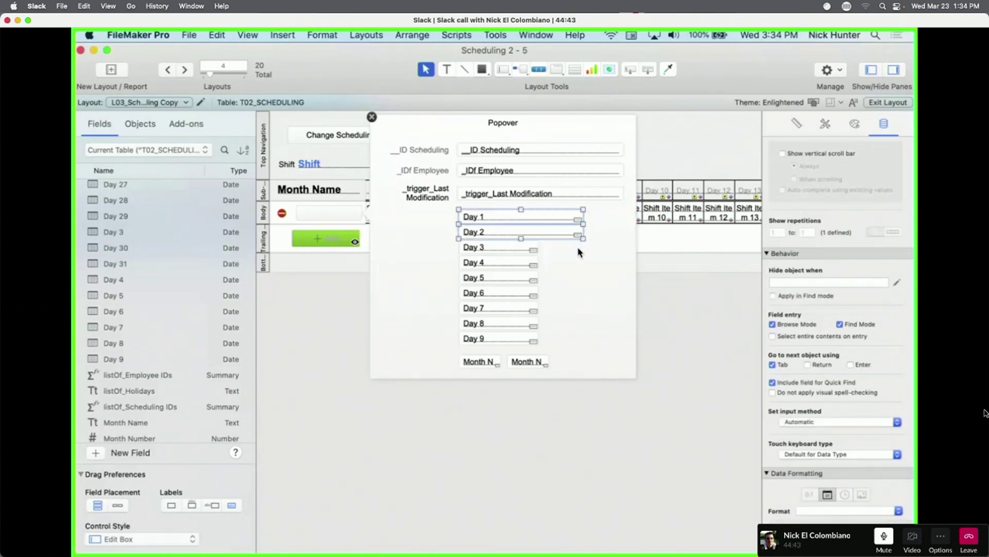
{"action": "left_click", "coordinate": [579, 250]}
Switch to System Preferences, search for "date" and look over the Date & Time settings.
{"action": "left_click", "coordinate": [89, 35]}
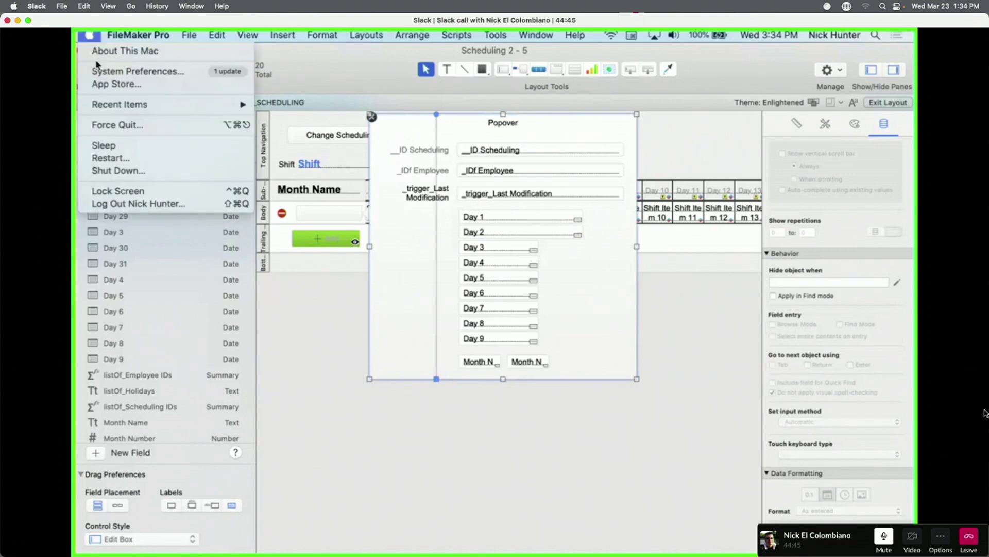
{"action": "left_click", "coordinate": [101, 71]}
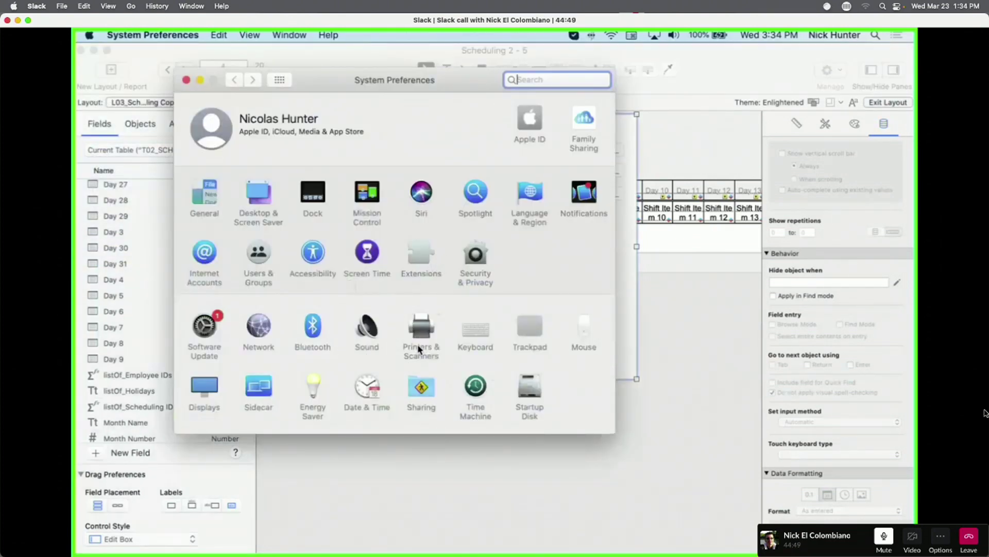
{"action": "type", "text": "date"}
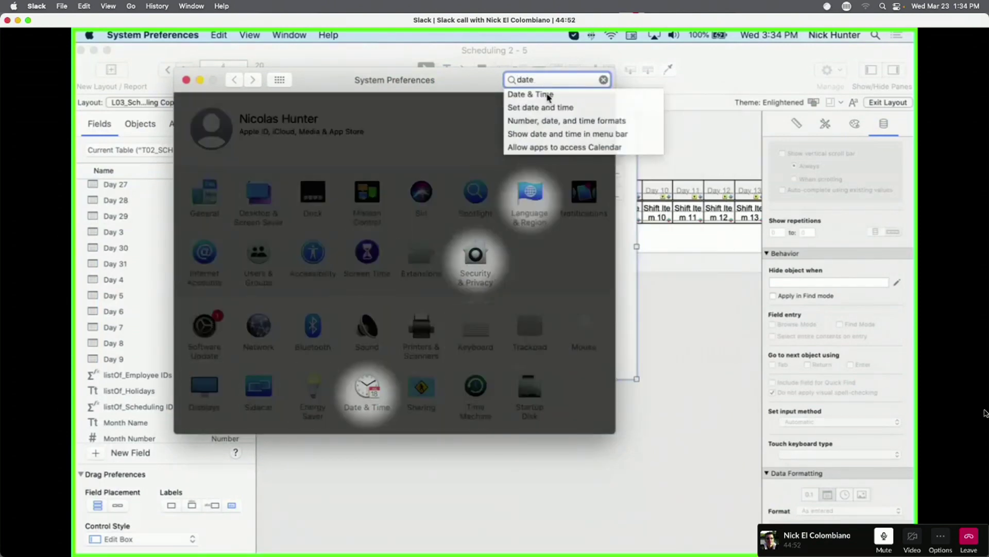
{"action": "left_click", "coordinate": [546, 95]}
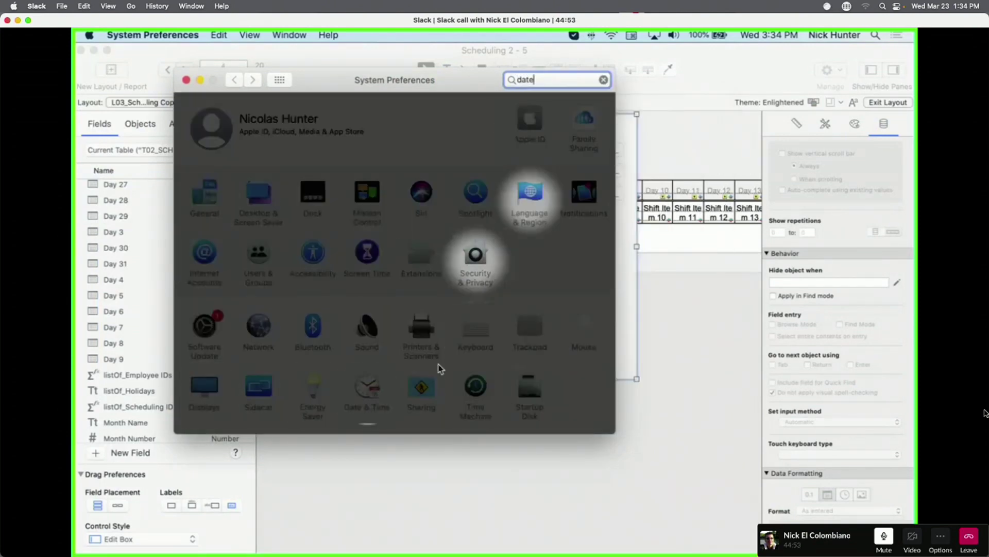
{"action": "left_click", "coordinate": [372, 392]}
{"action": "left_click", "coordinate": [413, 116]}
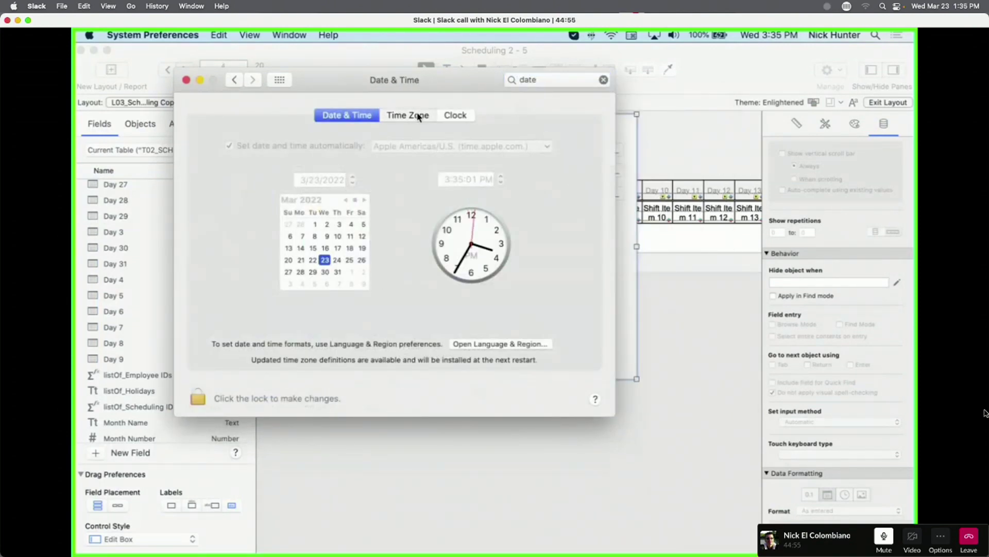
{"action": "left_click", "coordinate": [356, 117]}
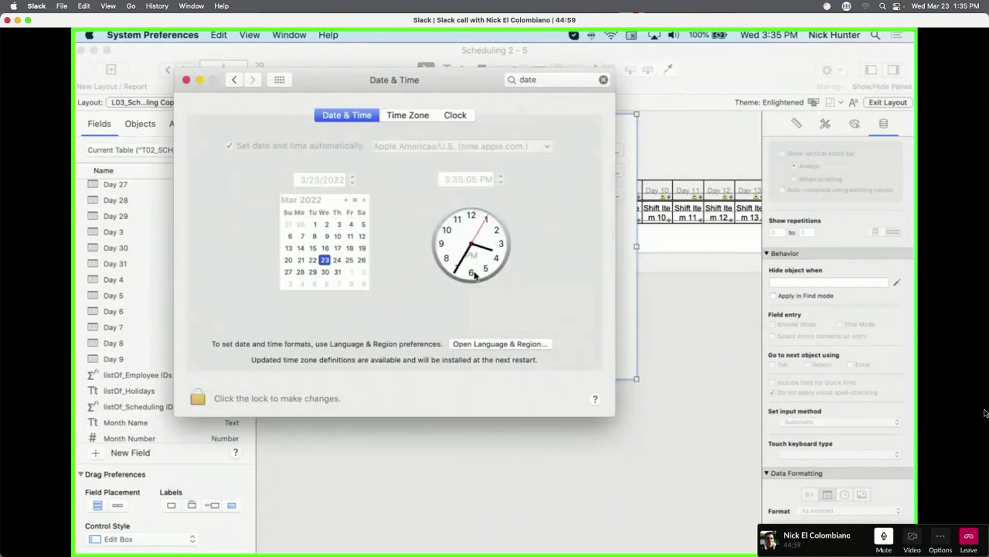
Check the region, first day of week and date format samples in Language & Region, and close System Preferences.
{"action": "left_click", "coordinate": [487, 344]}
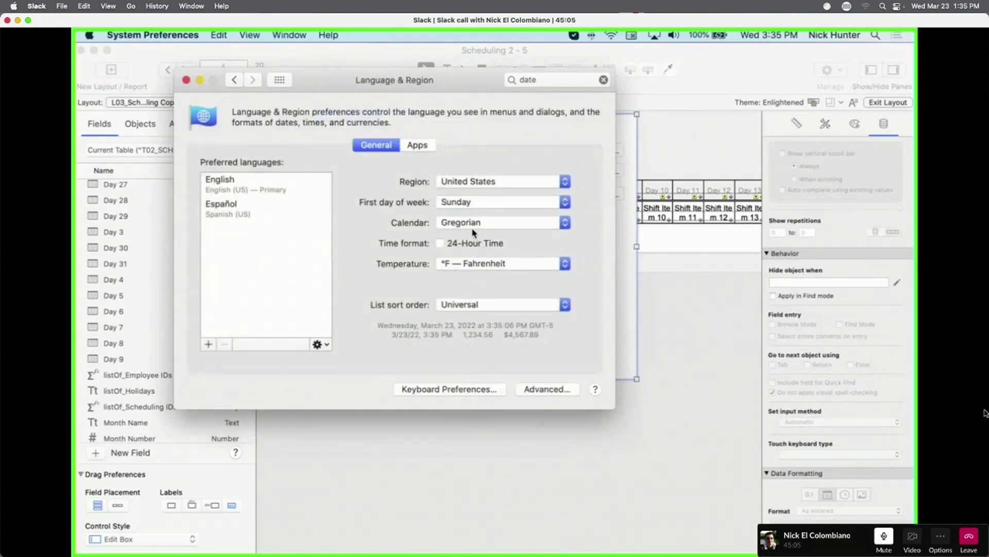
{"action": "left_click", "coordinate": [457, 204]}
{"action": "left_click", "coordinate": [386, 203]}
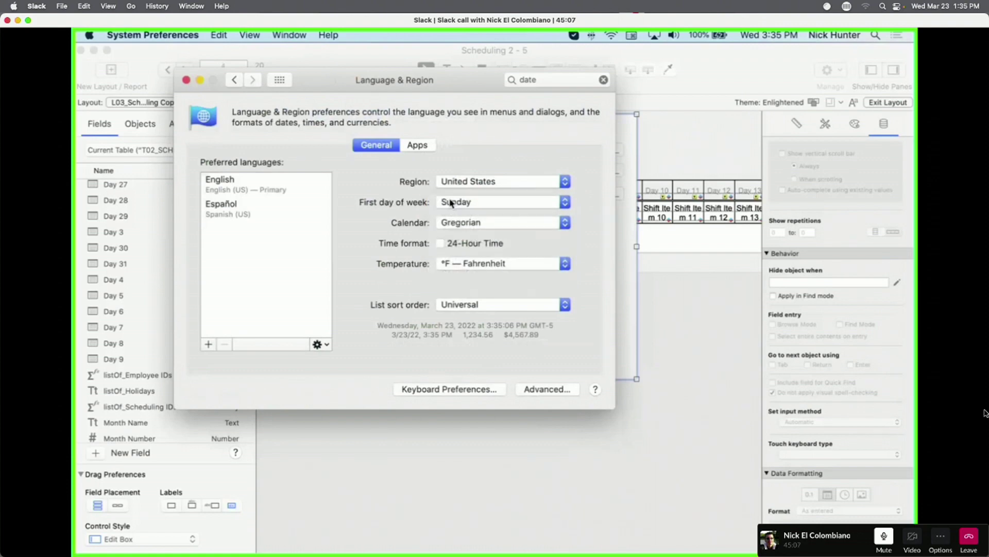
{"action": "left_click", "coordinate": [463, 183]}
{"action": "left_click", "coordinate": [389, 169]}
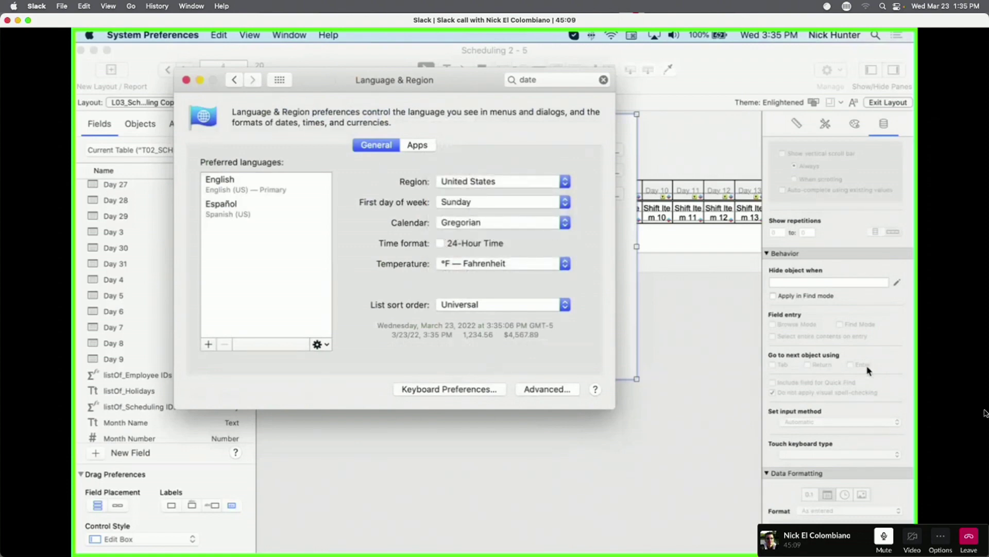
{"action": "left_click", "coordinate": [170, 73]}
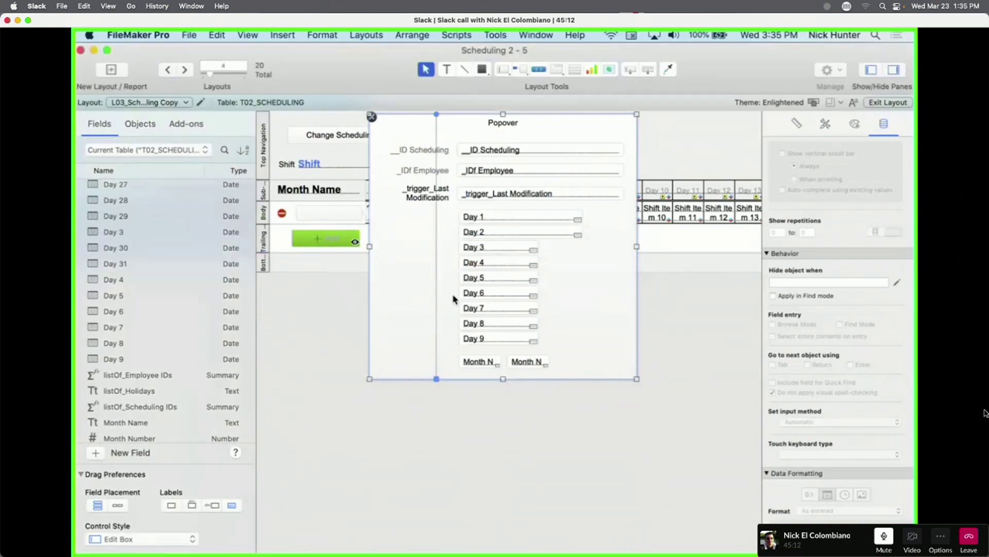
Give the popover's Day 3 field a Custom date format with the month shown as Dec.
{"action": "left_click", "coordinate": [521, 251]}
{"action": "left_click", "coordinate": [859, 511]}
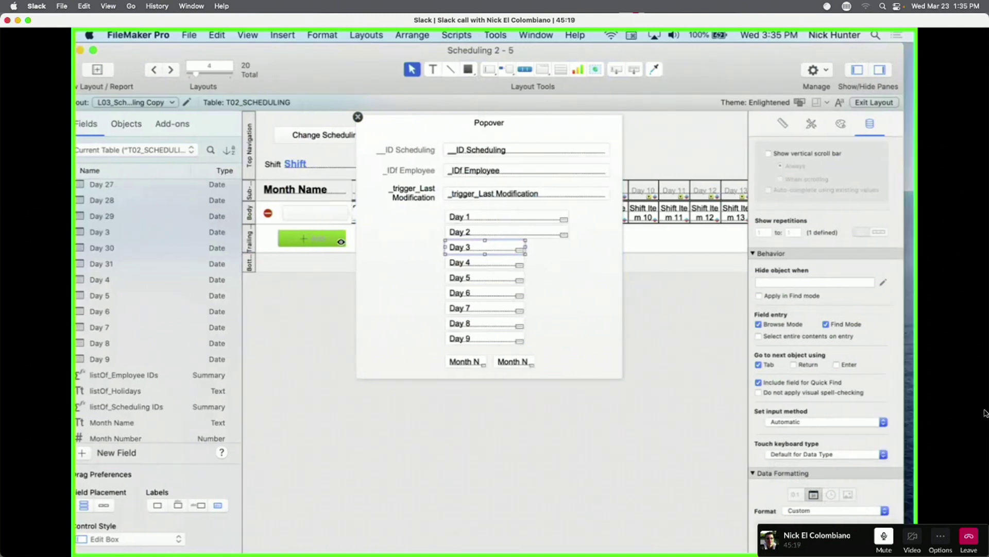
{"action": "scroll", "coordinate": [815, 468], "scroll_direction": "down", "scroll_amount": 5}
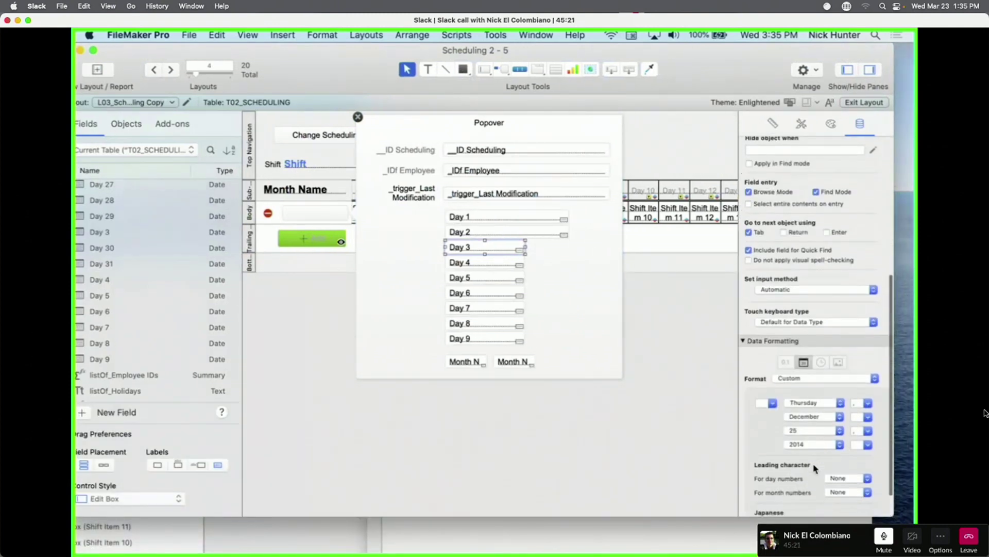
{"action": "scroll", "coordinate": [815, 468], "scroll_direction": "down", "scroll_amount": 2}
{"action": "left_click", "coordinate": [817, 385]}
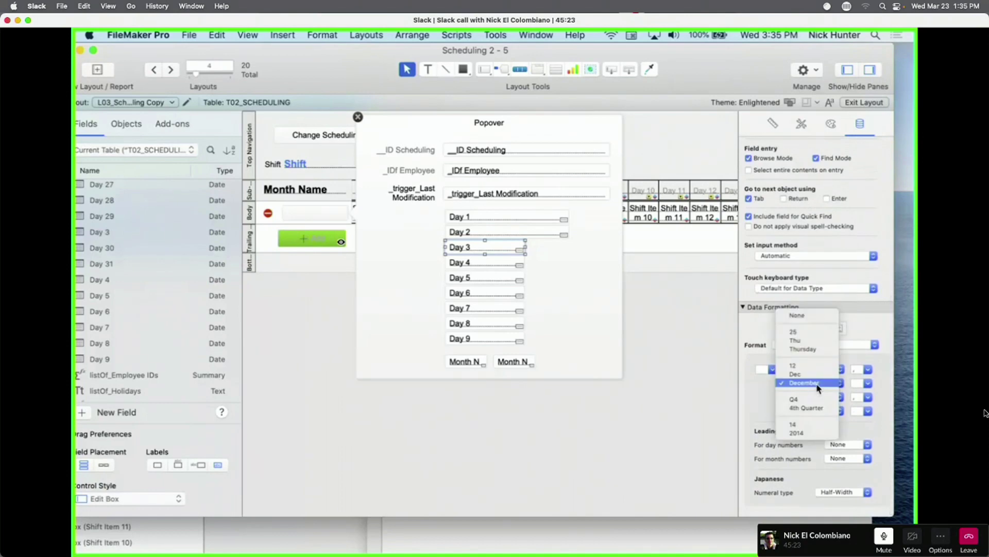
{"action": "left_click", "coordinate": [819, 385]}
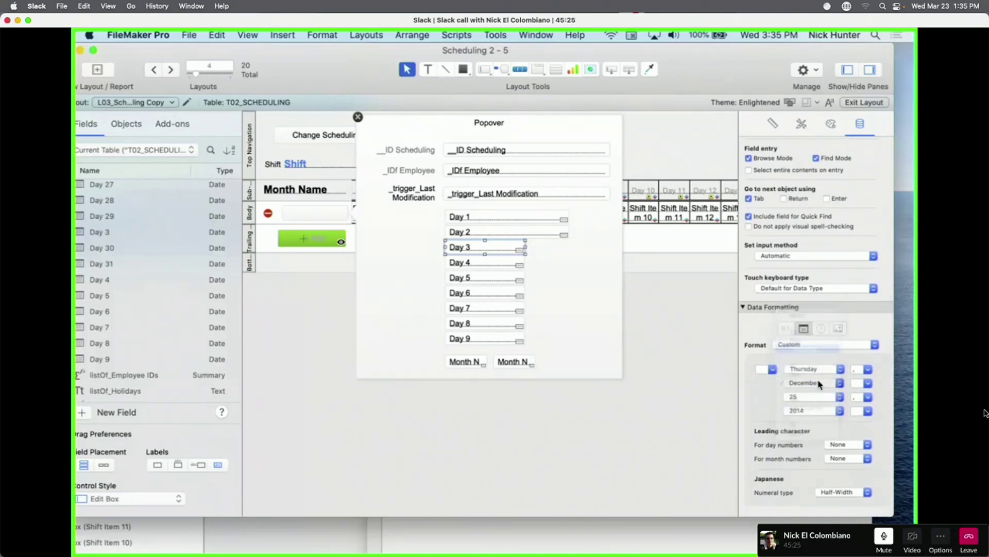
{"action": "left_click", "coordinate": [822, 384]}
{"action": "left_click", "coordinate": [820, 369]}
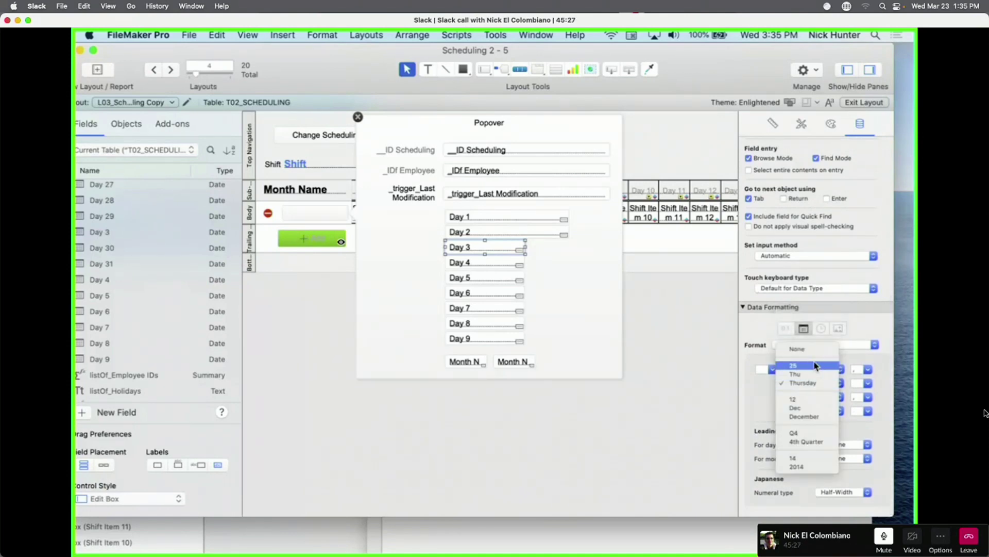
{"action": "left_click", "coordinate": [819, 409]}
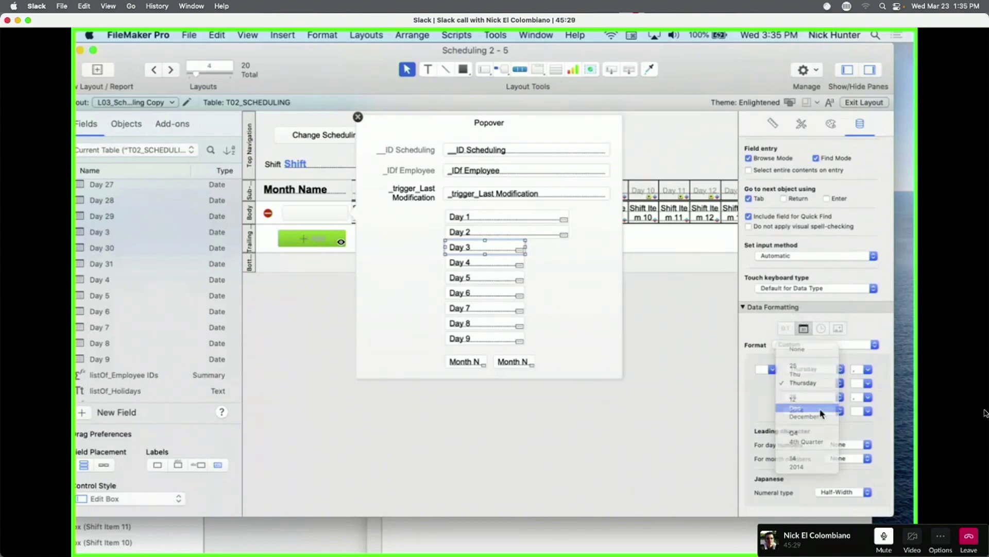
{"action": "left_click", "coordinate": [816, 398]}
{"action": "left_click", "coordinate": [815, 398]}
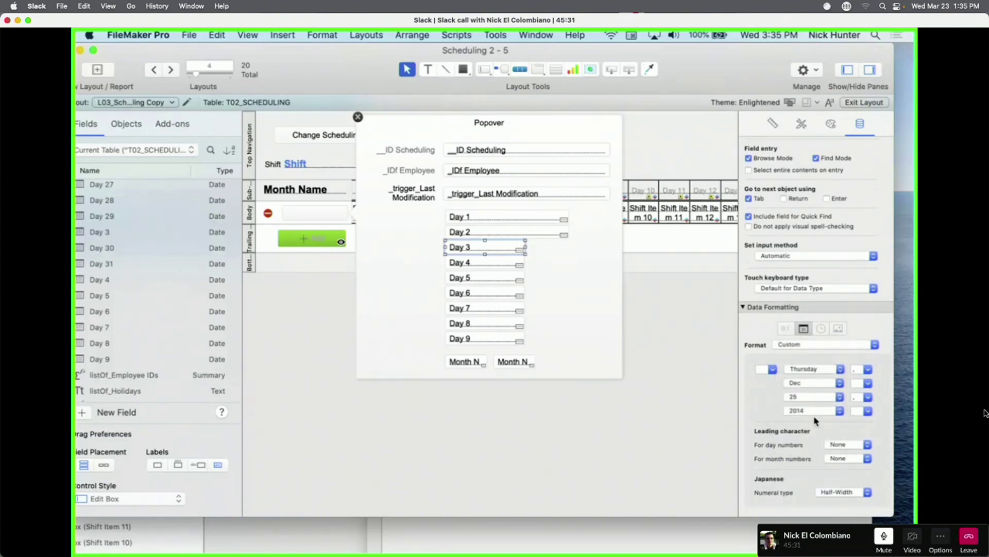
Set the last part of Day 3's custom date format to 4th Quarter and widen the field to match Day 2.
{"action": "left_click", "coordinate": [815, 411]}
{"action": "left_click", "coordinate": [816, 409]}
{"action": "left_click", "coordinate": [815, 398]}
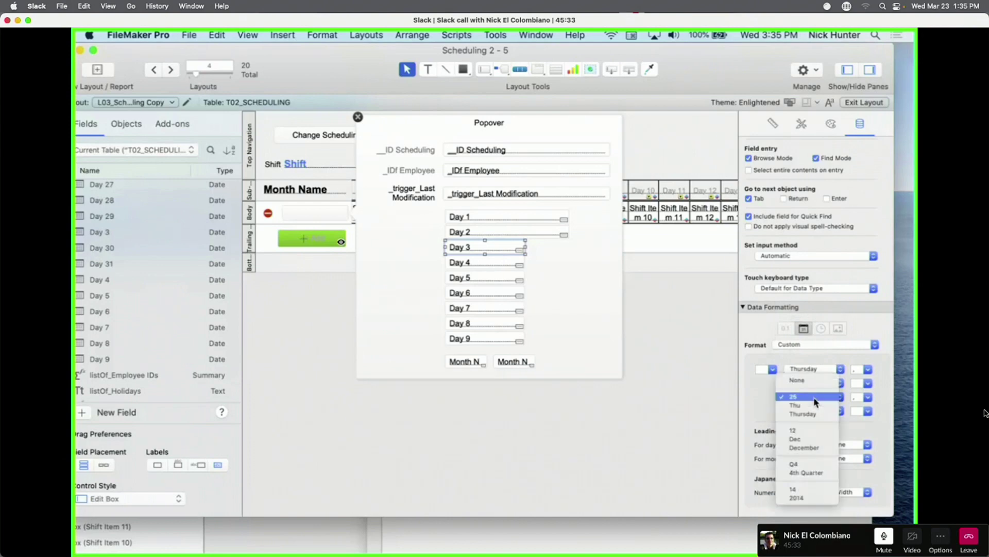
{"action": "left_click", "coordinate": [817, 398]}
{"action": "left_click", "coordinate": [816, 411]}
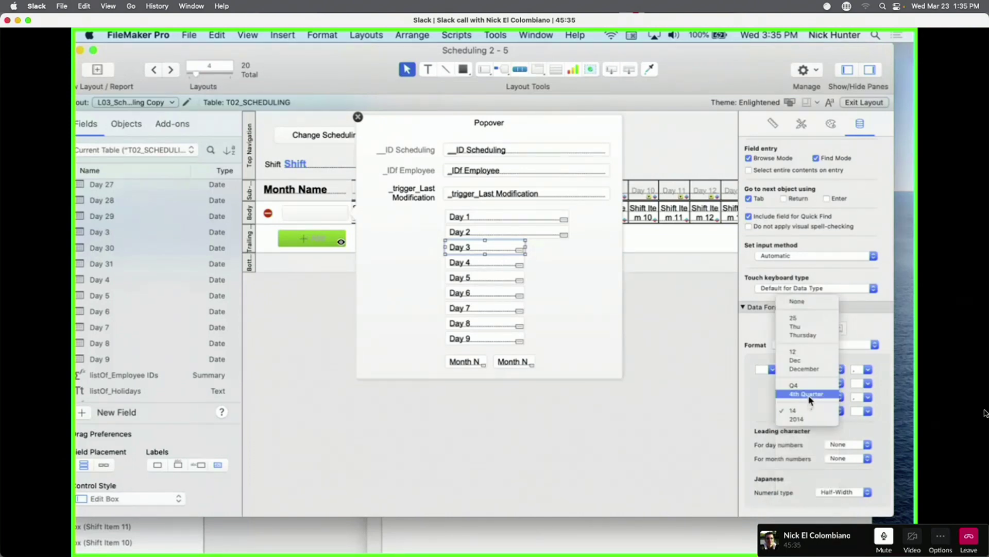
{"action": "left_click", "coordinate": [810, 396]}
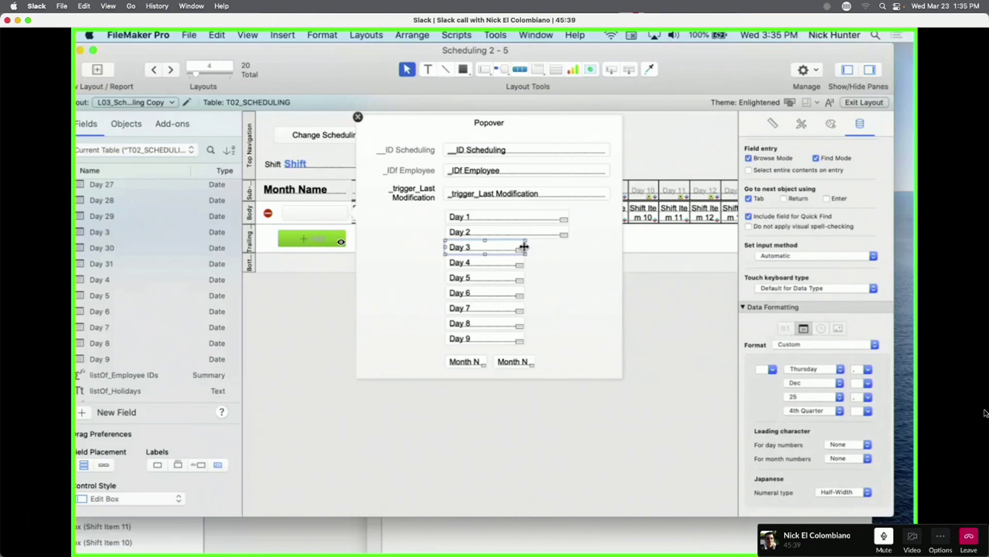
{"action": "left_click_drag", "start_coordinate": [525, 247], "coordinate": [569, 246]}
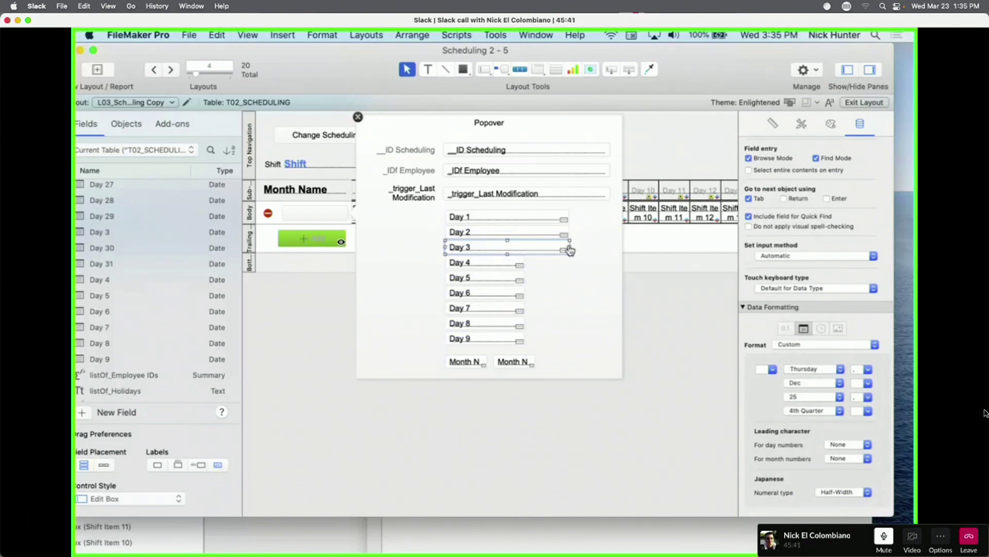
Compare the Day 1, Day 2 and Day 3 date displays in the first December record's popover in Browse mode, and close the popover.
{"action": "key", "text": "super+b"}
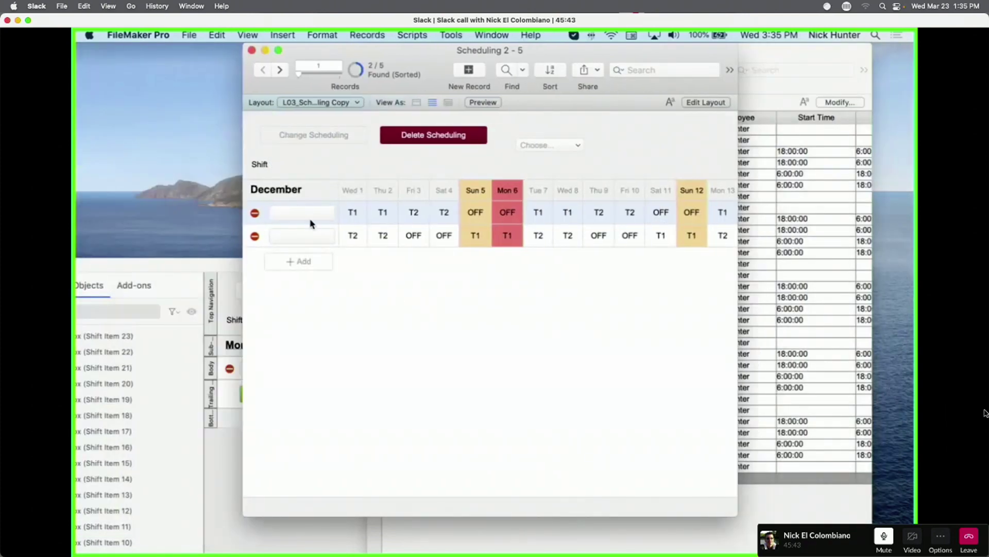
{"action": "left_click", "coordinate": [310, 216]}
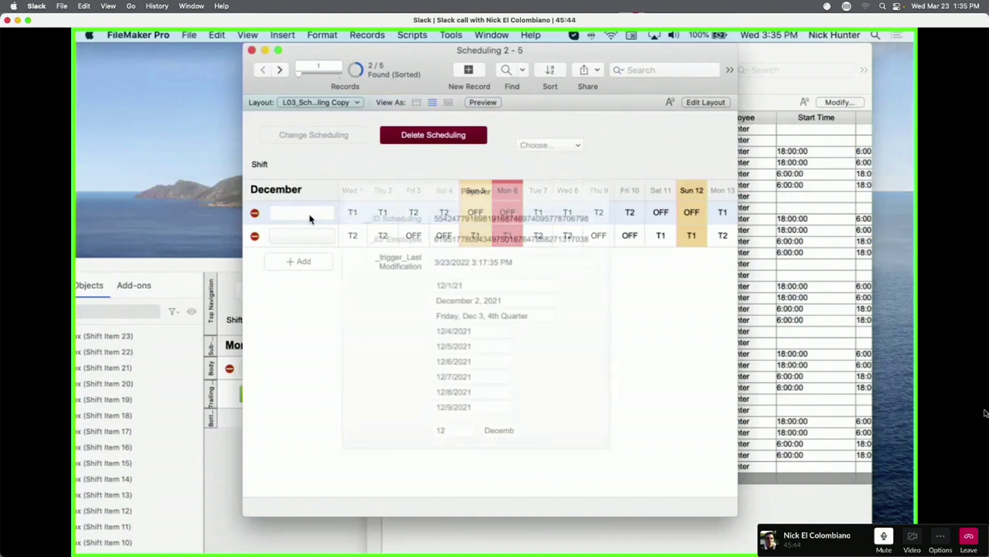
{"action": "left_click", "coordinate": [457, 288]}
{"action": "left_click", "coordinate": [456, 294]}
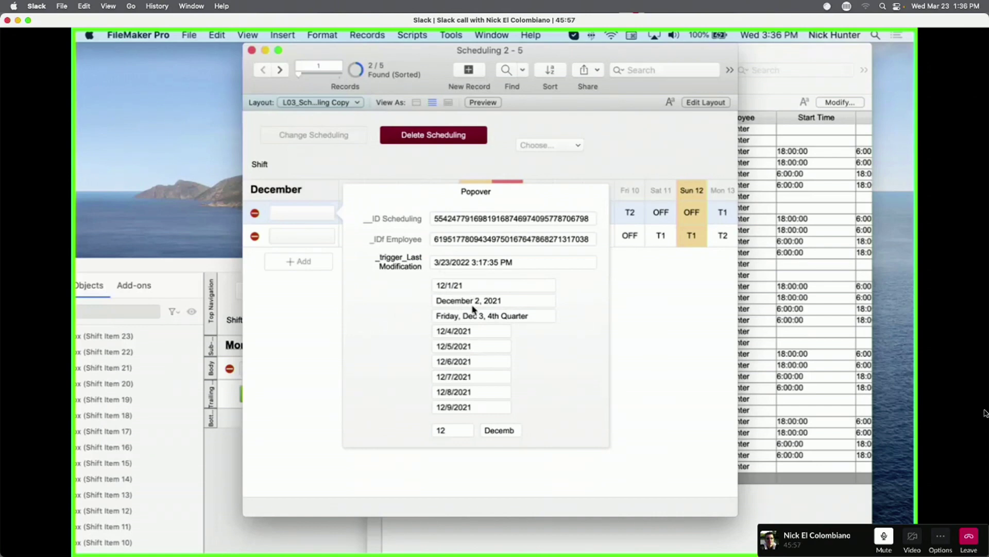
{"action": "left_click", "coordinate": [320, 325]}
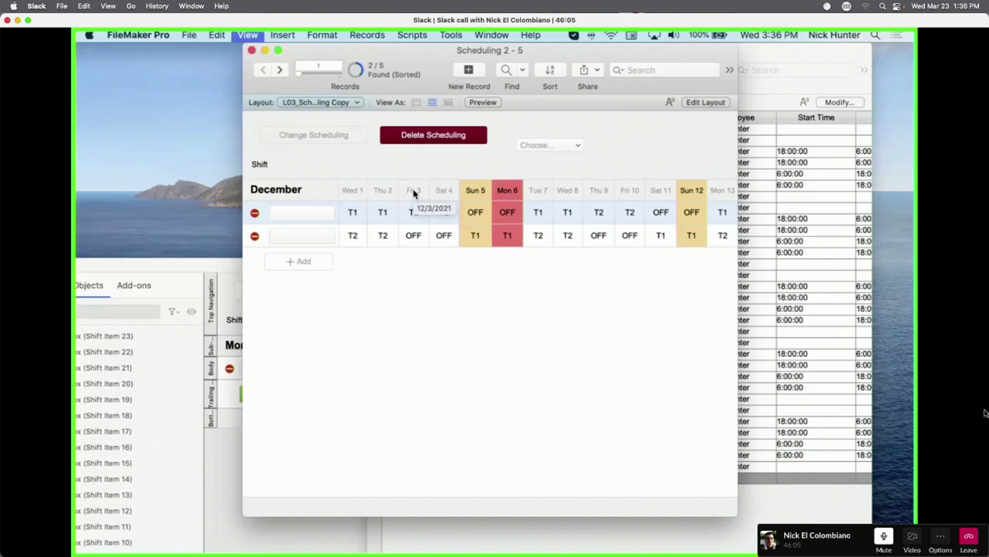
Return to Layout mode and inspect the tooltip setting of the Day 3 header field.
{"action": "key", "text": "super+l"}
{"action": "left_click", "coordinate": [438, 196]}
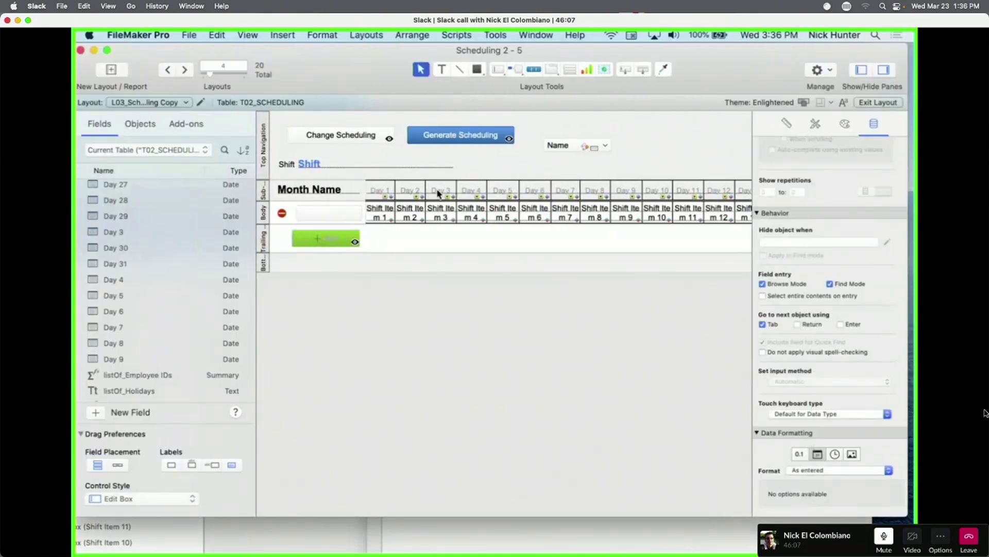
{"action": "left_click", "coordinate": [786, 124]}
{"action": "scroll", "coordinate": [806, 187], "scroll_direction": "up", "scroll_amount": 5}
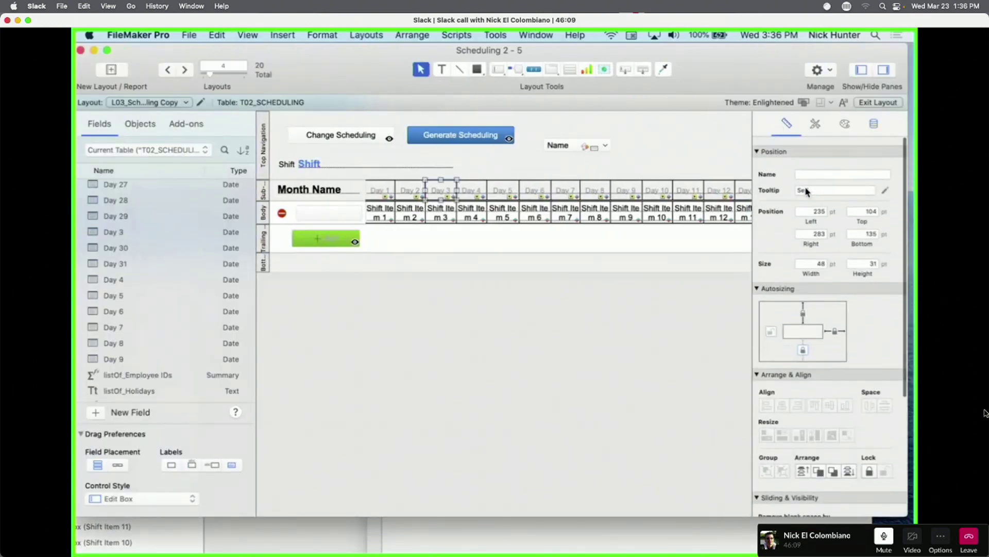
{"action": "double_click", "coordinate": [830, 182]}
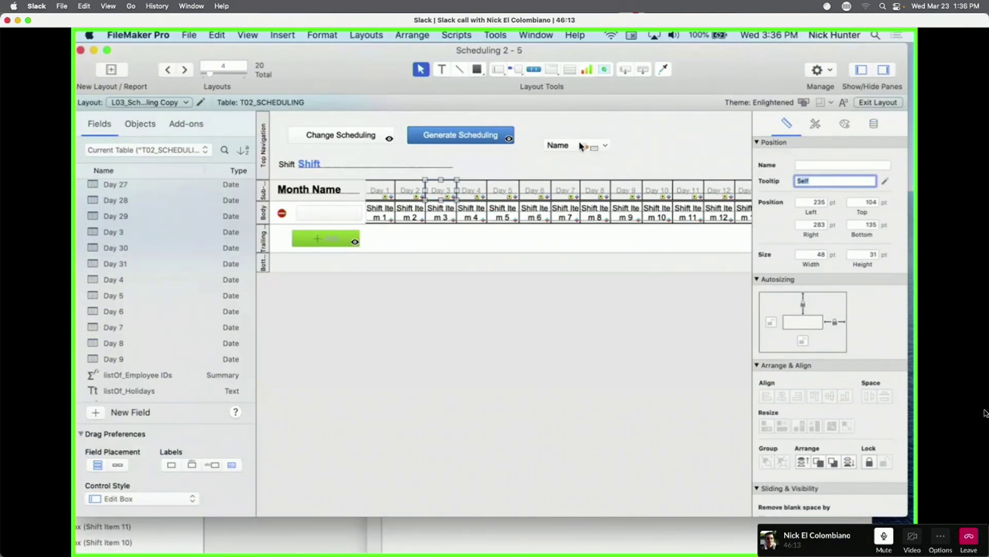
Set the tooltip of the Name drop-down field to Self.
{"action": "left_click", "coordinate": [580, 146]}
{"action": "left_click", "coordinate": [831, 180]}
{"action": "type", "text": "S"}
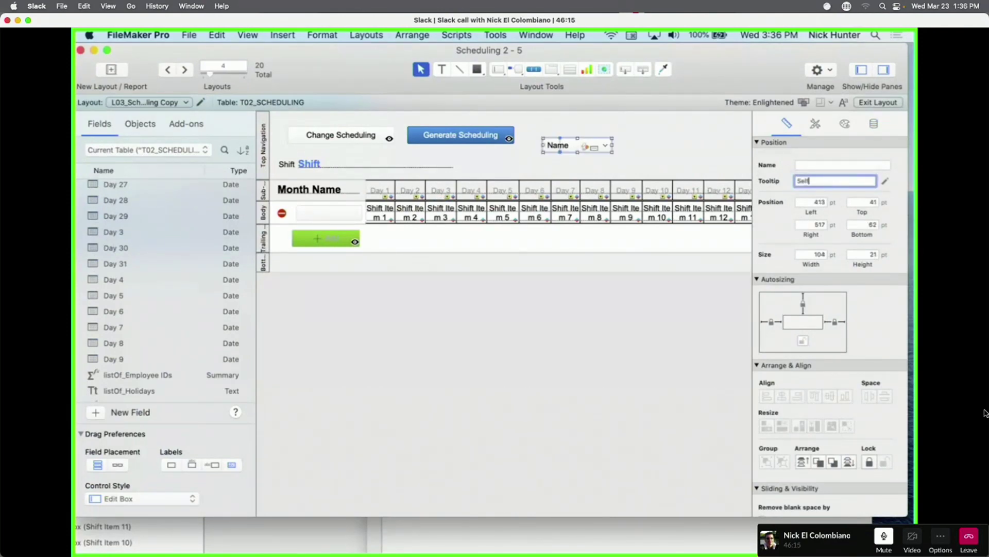
Set the tooltip of the Month Name field to Self.
{"action": "left_click", "coordinate": [312, 193]}
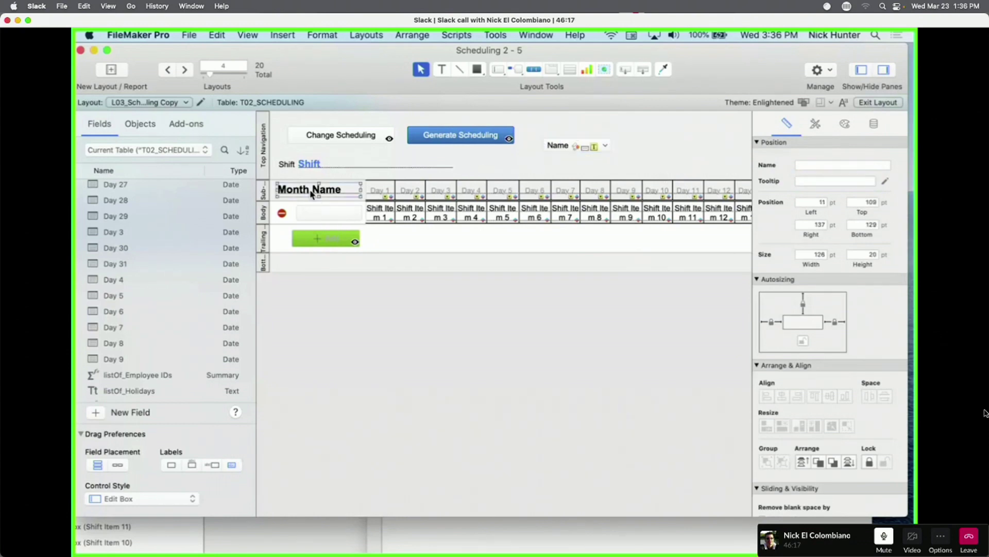
{"action": "left_click", "coordinate": [814, 181]}
{"action": "type", "text": "S"}
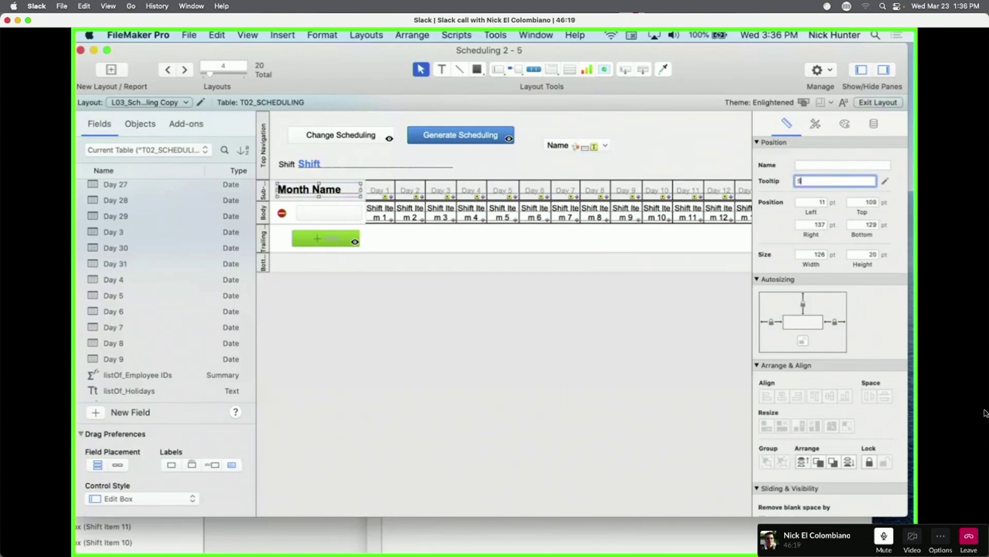
{"action": "type", "text": "elf"}
{"action": "key", "text": "Return"}
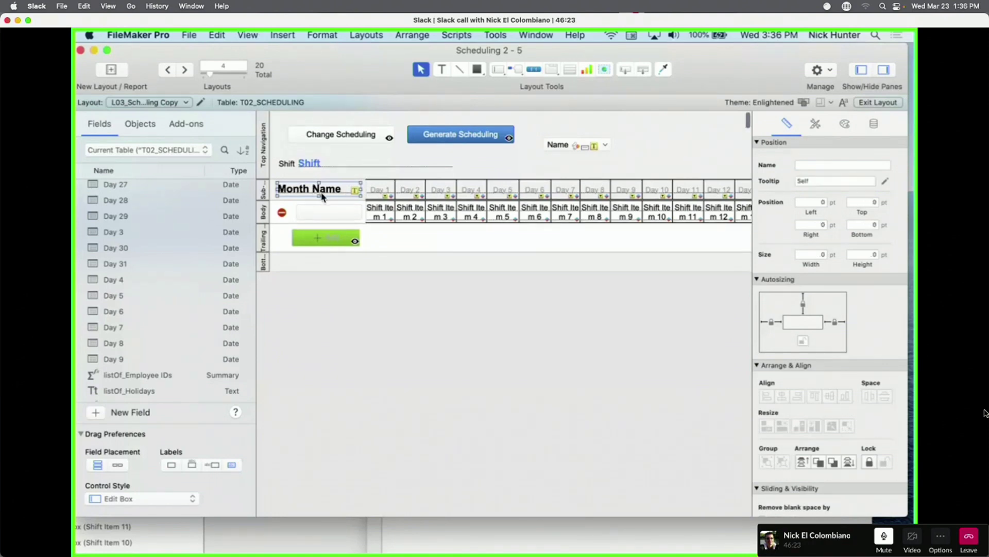
Check the tooltips of the month and day headers and the drop-down field in Browse mode.
{"action": "key", "text": "super+b"}
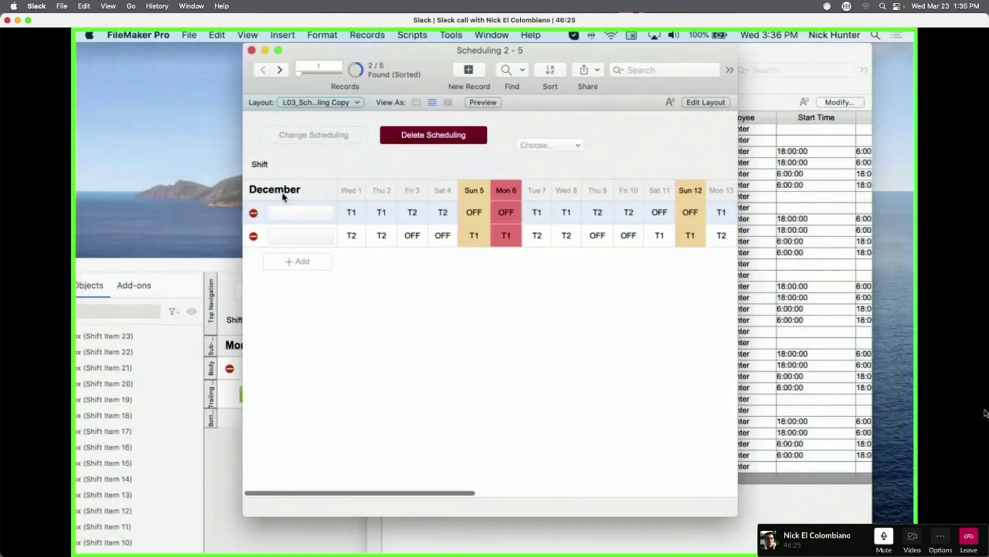
{"action": "mouse_move", "coordinate": [349, 192]}
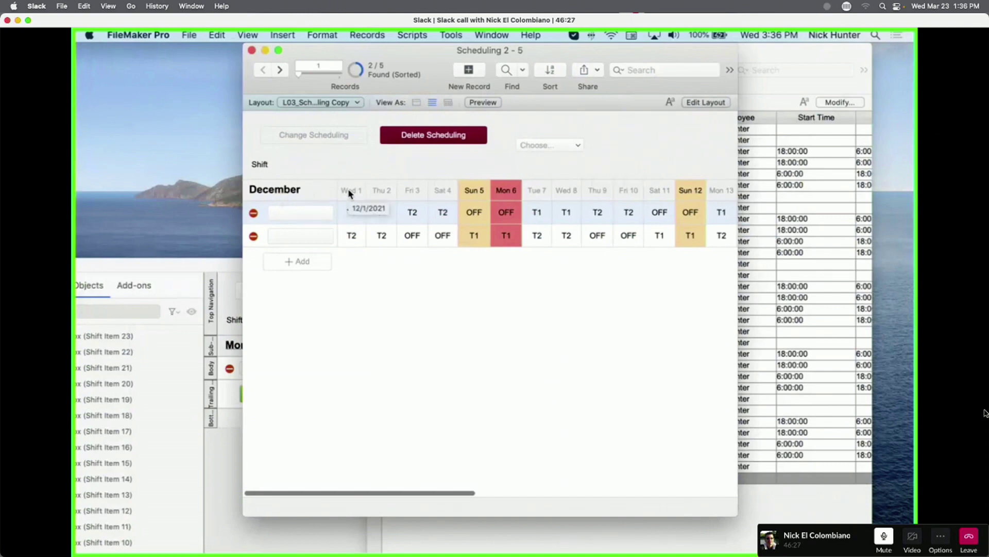
{"action": "scroll", "coordinate": [449, 206], "scroll_direction": "right", "scroll_amount": 1}
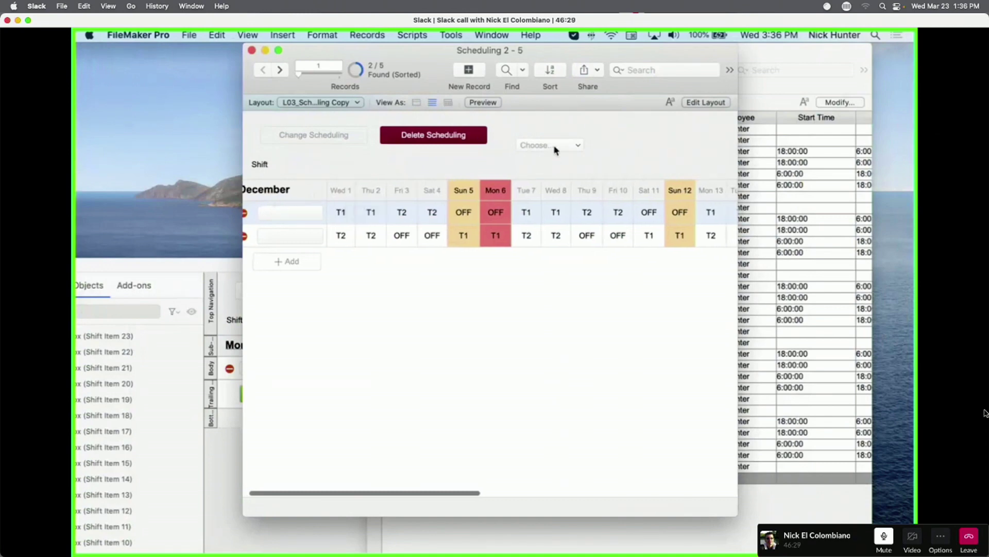
{"action": "left_click", "coordinate": [554, 147]}
{"action": "left_click", "coordinate": [550, 115]}
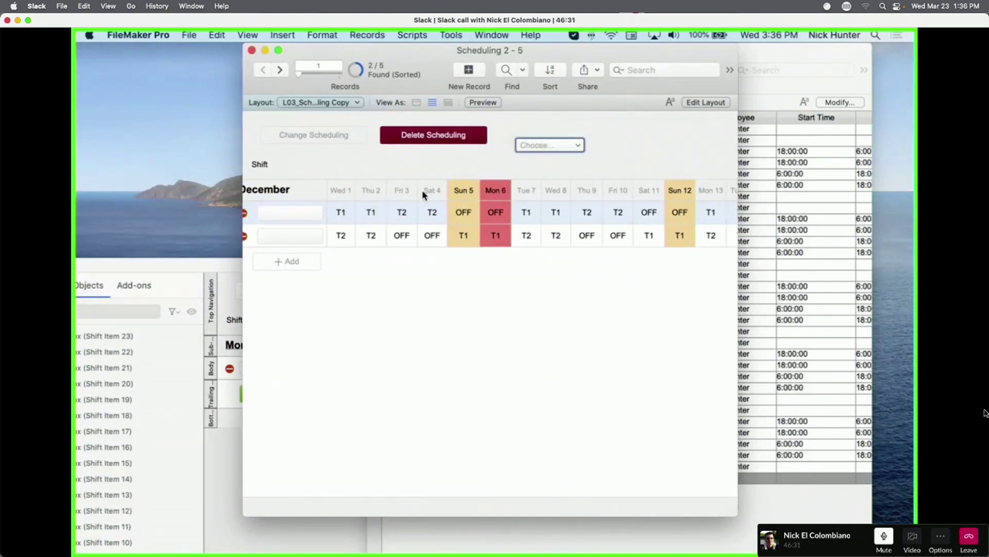
In Layout mode, replace the Day 2 header field's tooltip calculation with T02_SCHEDULING::Day 2.
{"action": "key", "text": "super+l"}
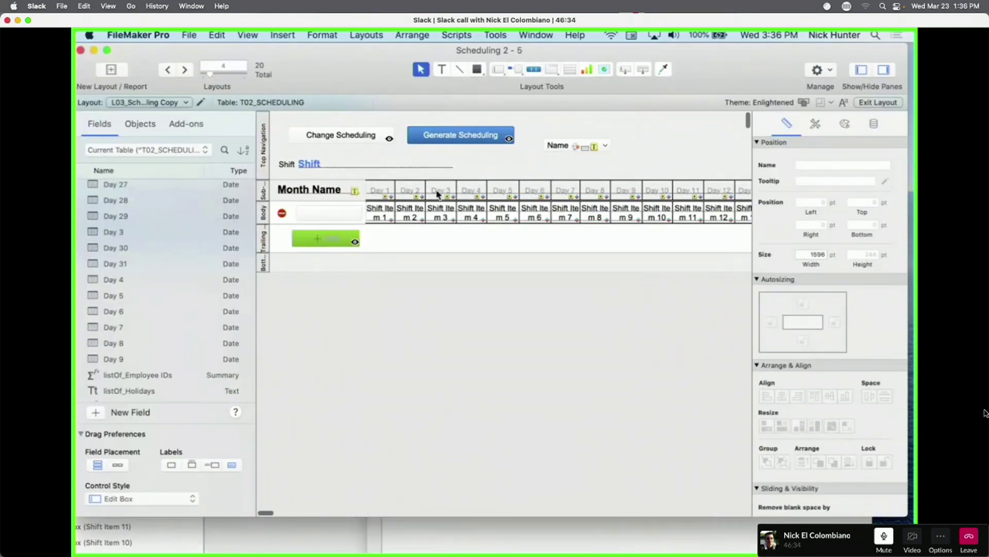
{"action": "left_click", "coordinate": [418, 195]}
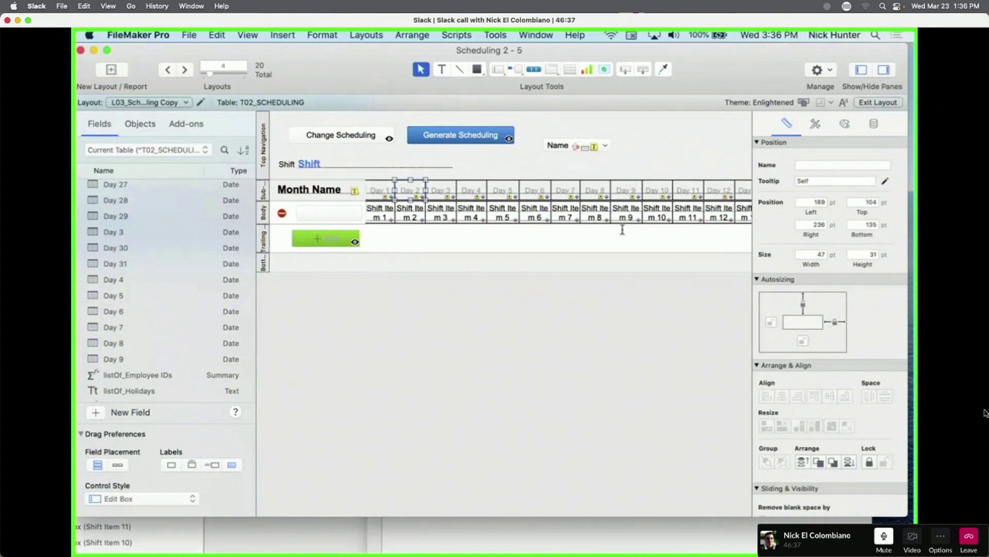
{"action": "left_click", "coordinate": [886, 182]}
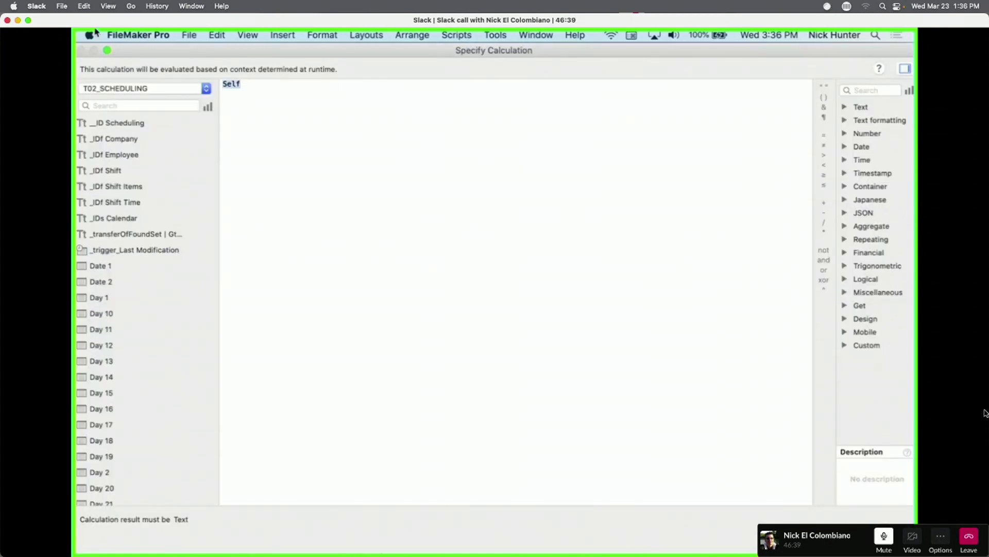
{"action": "scroll", "coordinate": [110, 247], "scroll_direction": "down", "scroll_amount": 2}
{"action": "double_click", "coordinate": [124, 253]}
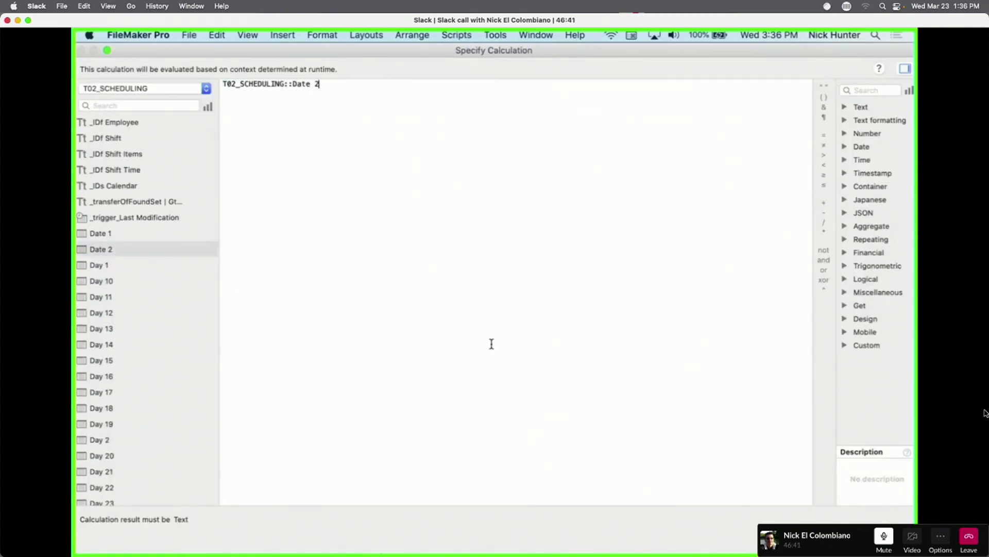
{"action": "key", "text": "super+a"}
{"action": "scroll", "coordinate": [118, 291], "scroll_direction": "down", "scroll_amount": 1}
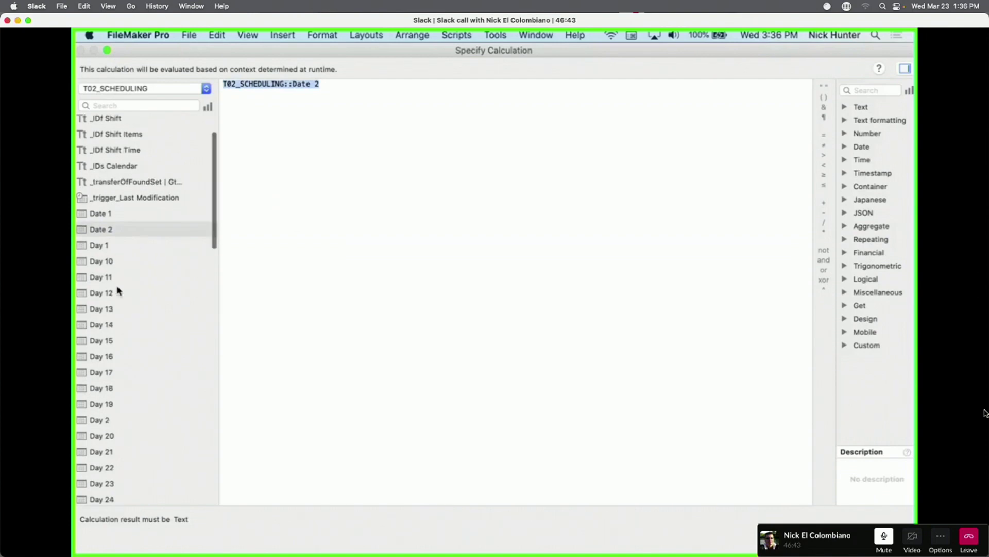
{"action": "scroll", "coordinate": [118, 330], "scroll_direction": "down", "scroll_amount": 2}
{"action": "double_click", "coordinate": [115, 386]}
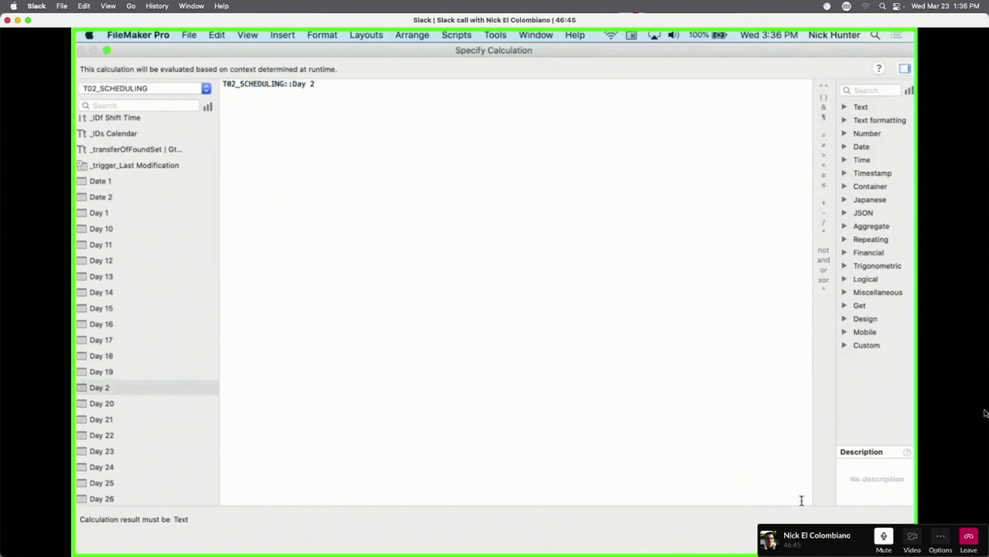
{"action": "key", "text": "Return"}
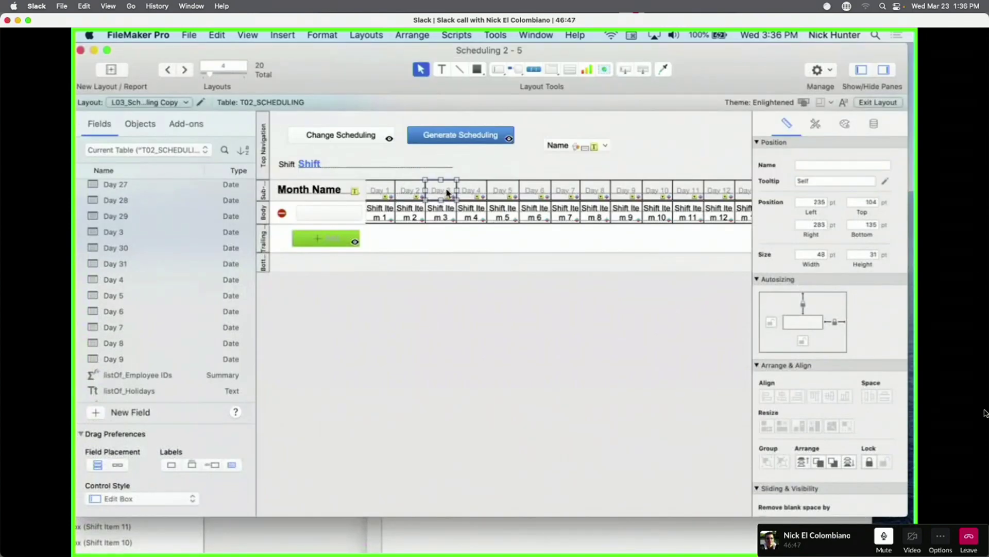
Replace the Day 3 header field's tooltip calculation with T02_SCHEDULING::Day 3.
{"action": "left_click", "coordinate": [885, 180]}
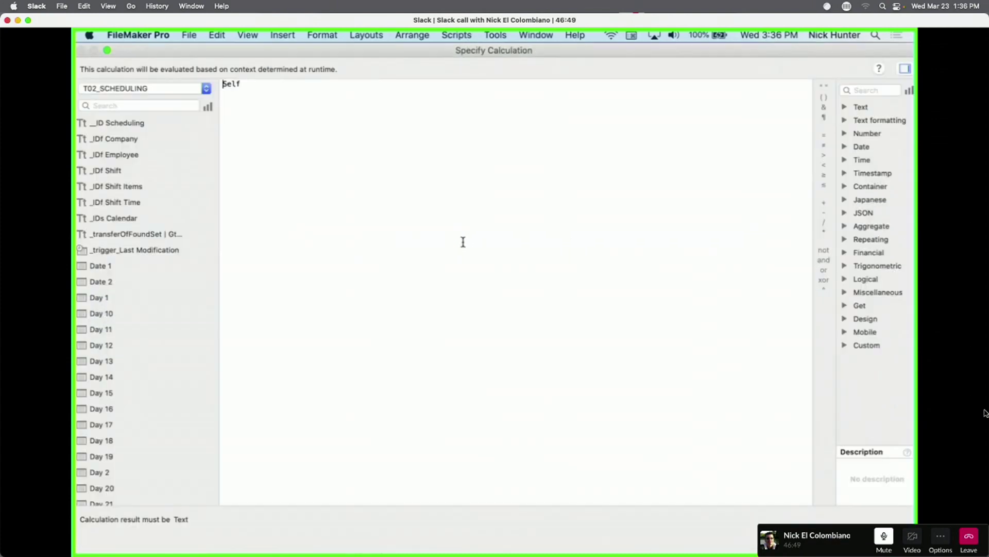
{"action": "scroll", "coordinate": [126, 380], "scroll_direction": "down", "scroll_amount": 5}
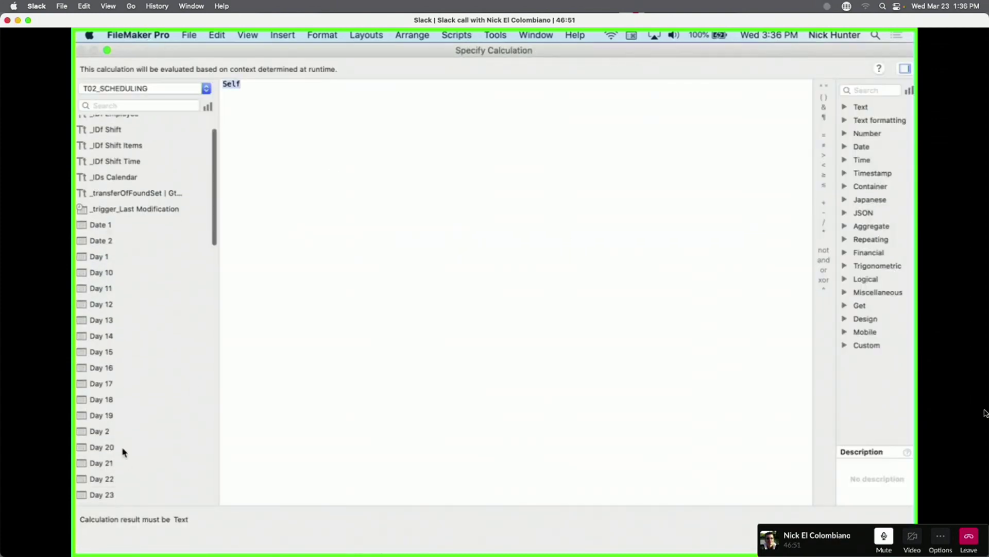
{"action": "scroll", "coordinate": [123, 451], "scroll_direction": "down", "scroll_amount": 5}
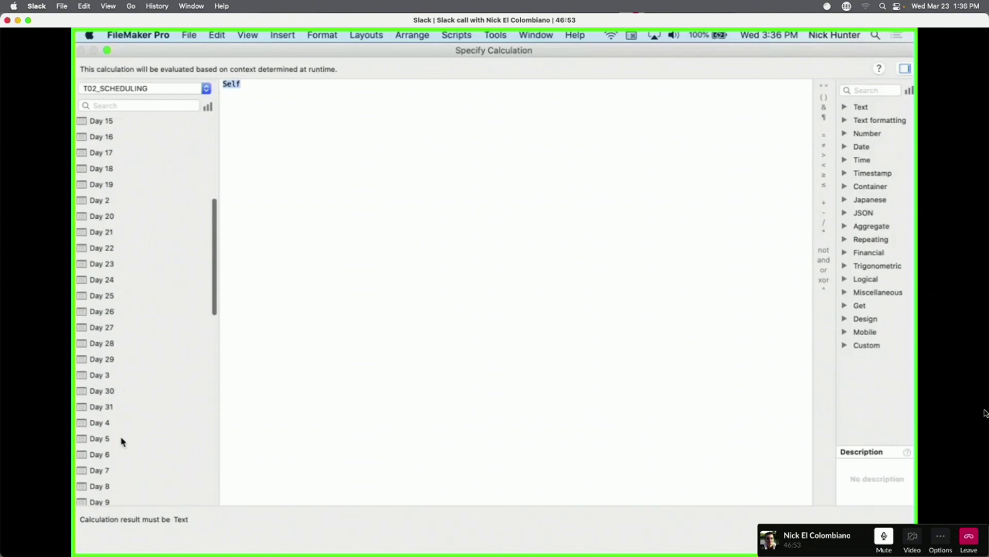
{"action": "double_click", "coordinate": [120, 380]}
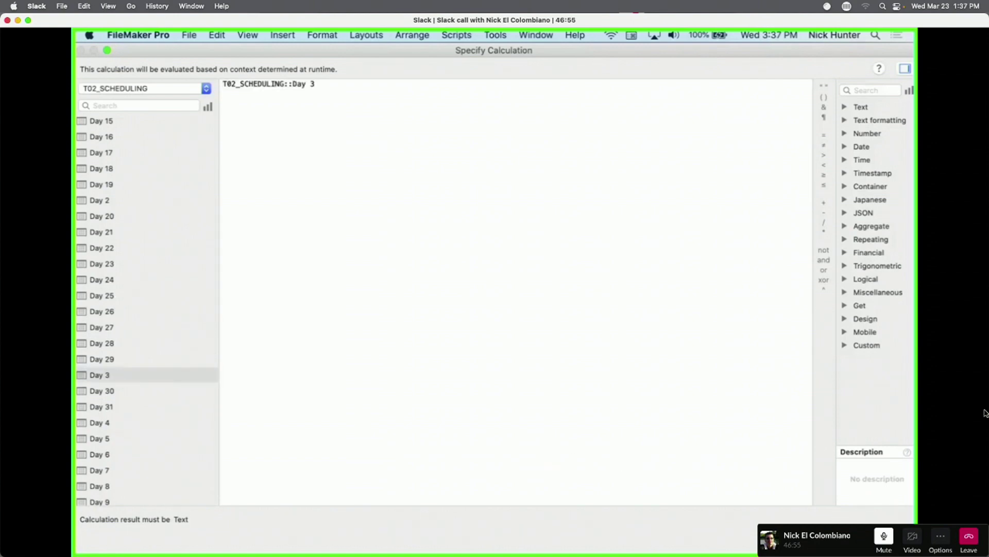
{"action": "key", "text": "Return"}
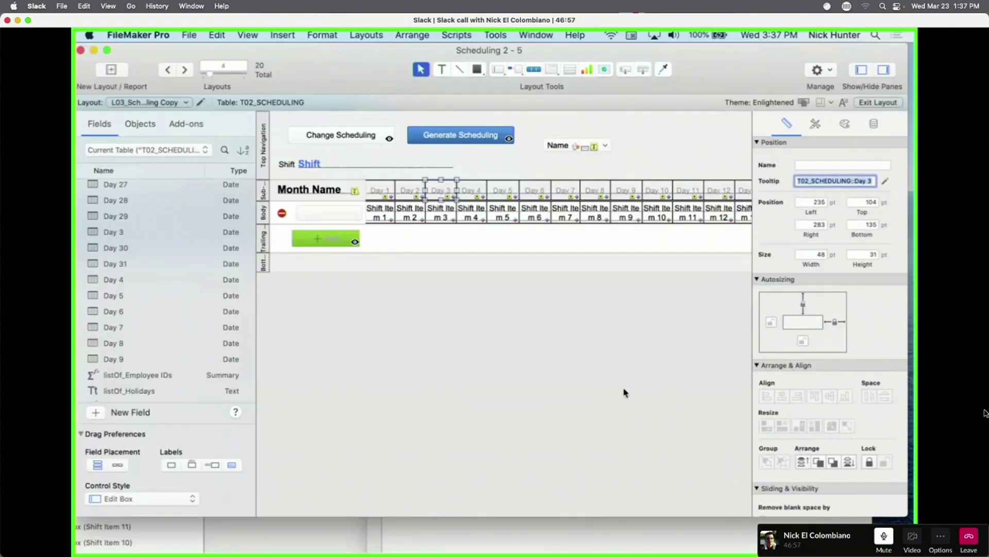
{"action": "left_click", "coordinate": [625, 393]}
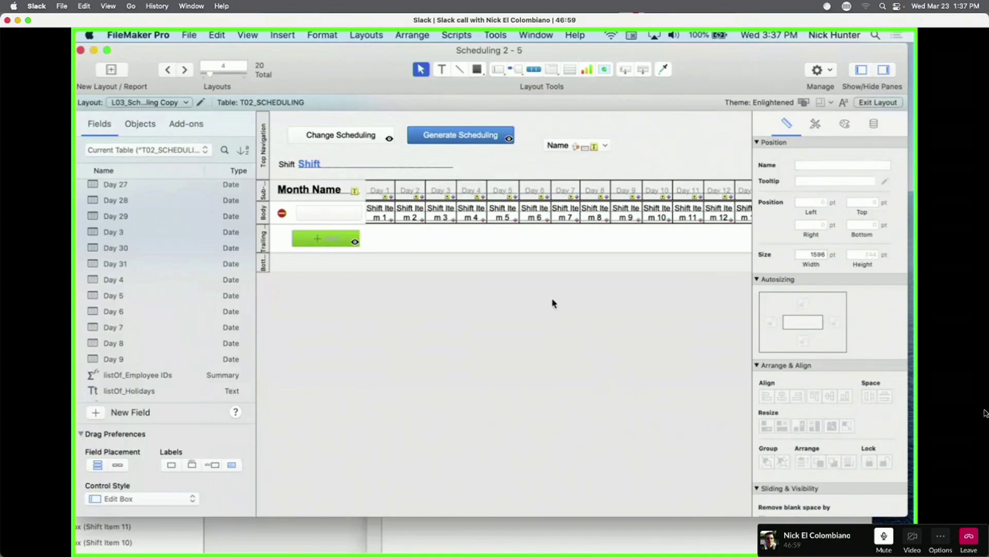
Set the tooltip of all the day header fields, Day 1 through Day 31, to Self at once.
{"action": "scroll", "coordinate": [561, 307], "scroll_direction": "right", "scroll_amount": 10}
{"action": "scroll", "coordinate": [638, 316], "scroll_direction": "right", "scroll_amount": 10}
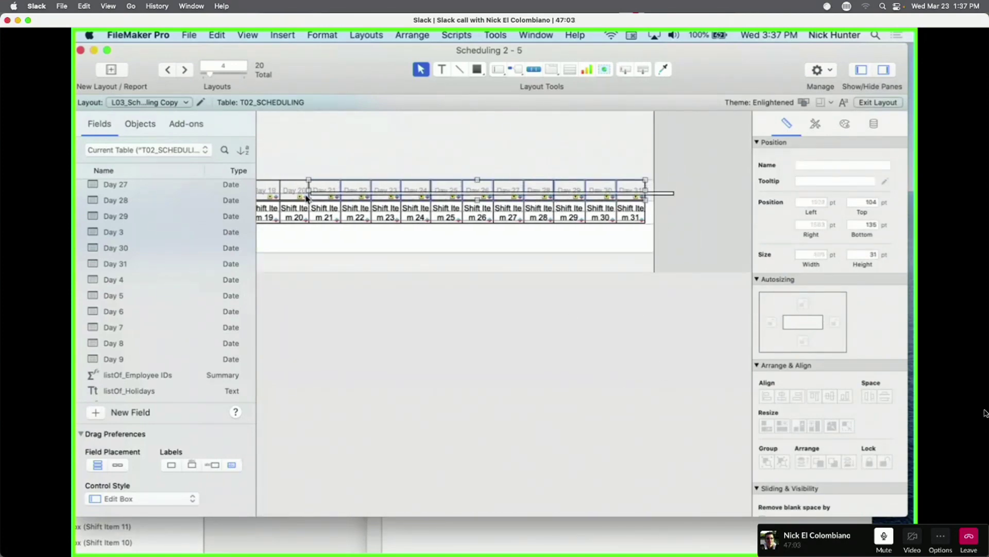
{"action": "scroll", "coordinate": [515, 199], "scroll_direction": "left", "scroll_amount": 15}
{"action": "left_click", "coordinate": [404, 188]}
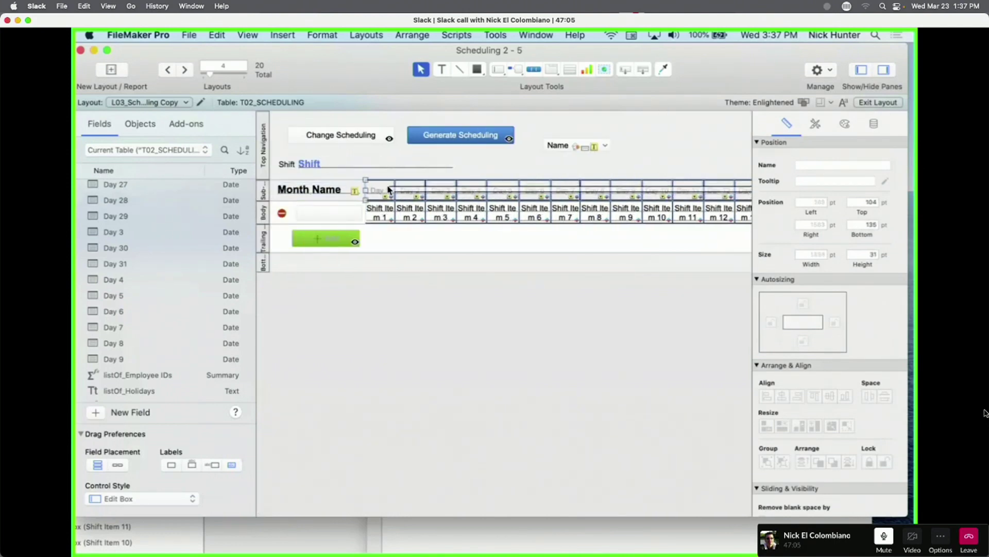
{"action": "left_click", "coordinate": [827, 181]}
{"action": "type", "text": "Self"}
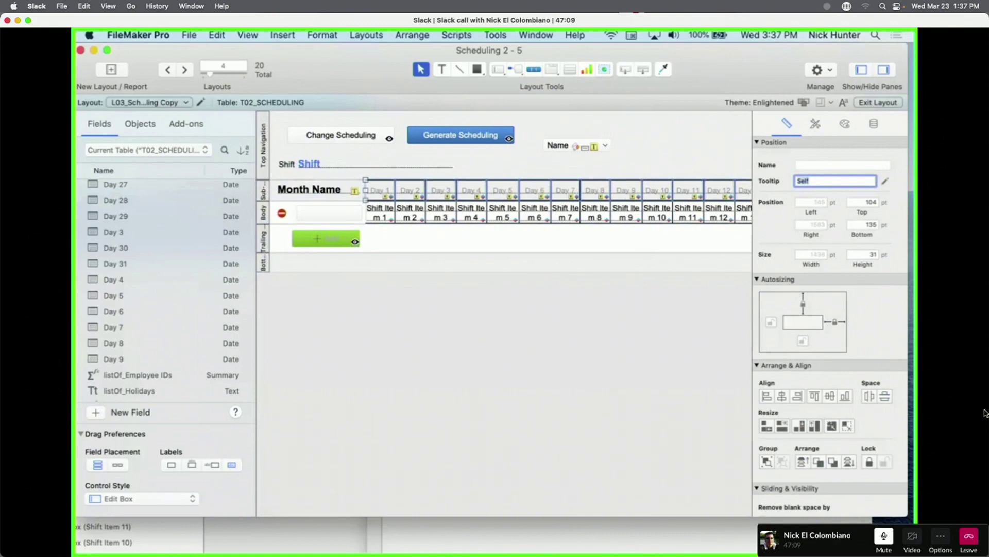
{"action": "left_click", "coordinate": [504, 302]}
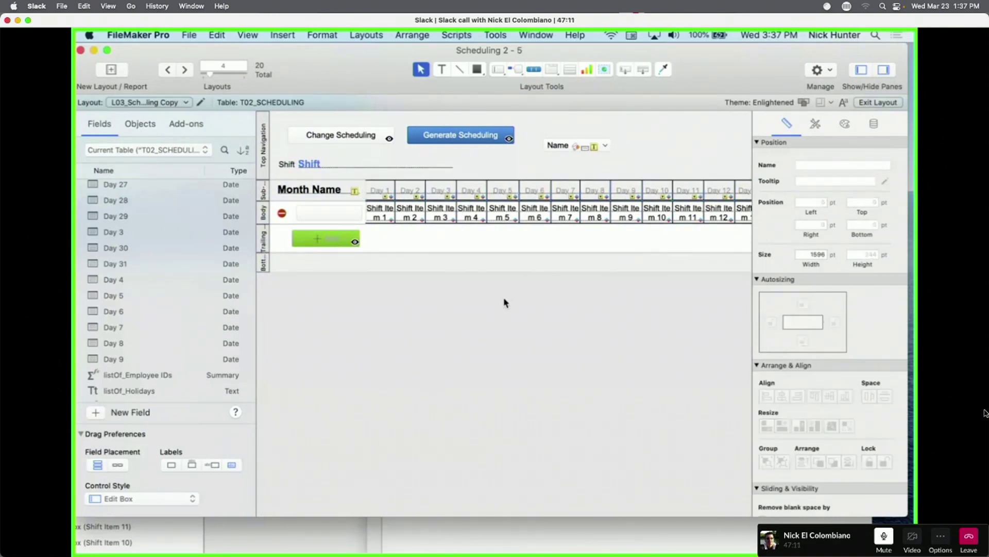
Check the day header tooltips in Browse mode and the Day 1 header's tooltip setting in Layout mode.
{"action": "key", "text": "super+b"}
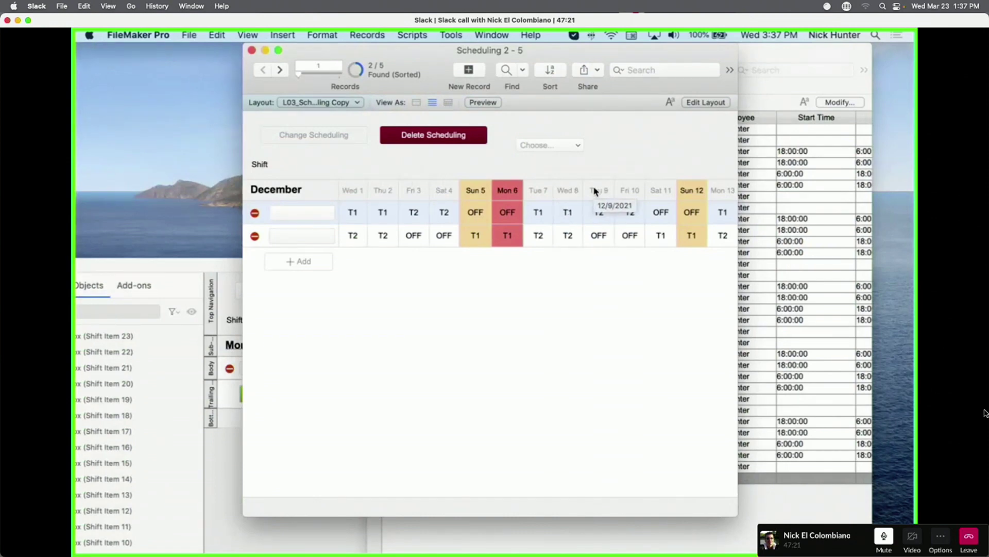
{"action": "key", "text": "super+l"}
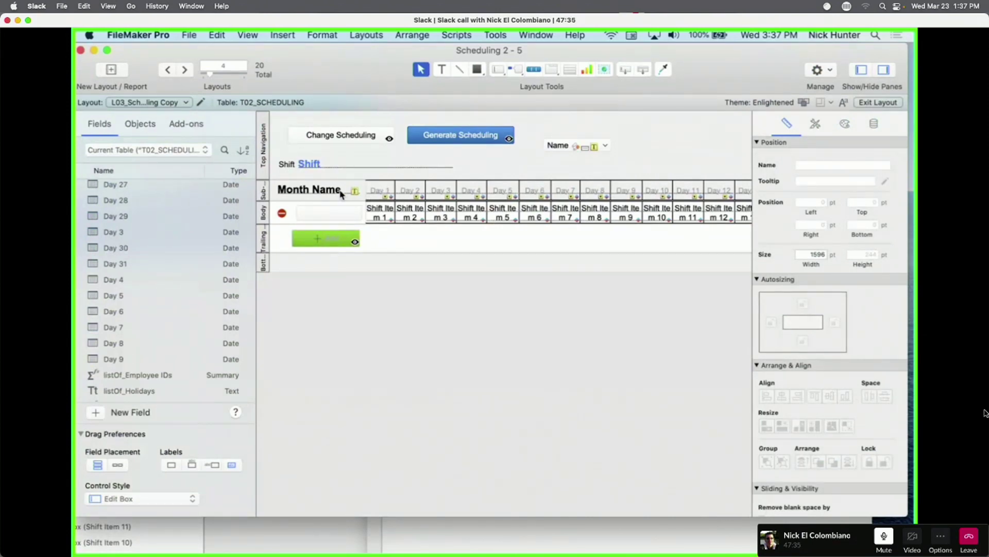
{"action": "left_click", "coordinate": [388, 194]}
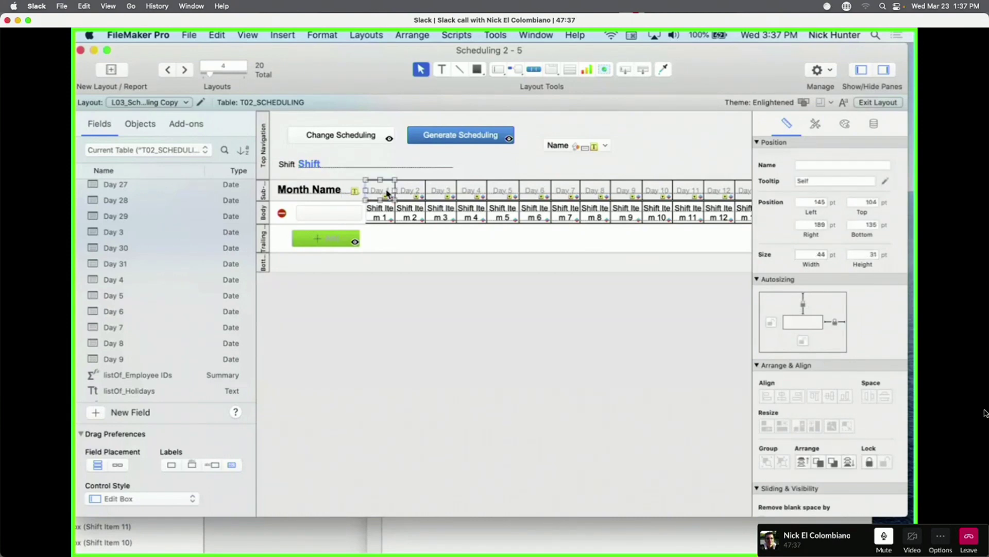
{"action": "key", "text": "super+b"}
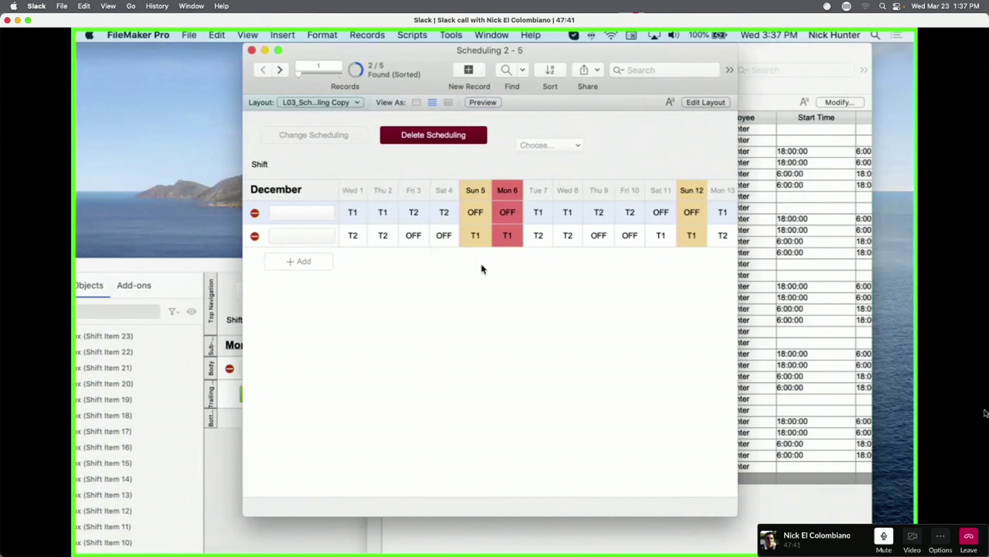
Duplicate the L03_Scheduling Copy layout and close the layout manager.
{"action": "key", "text": "super+l"}
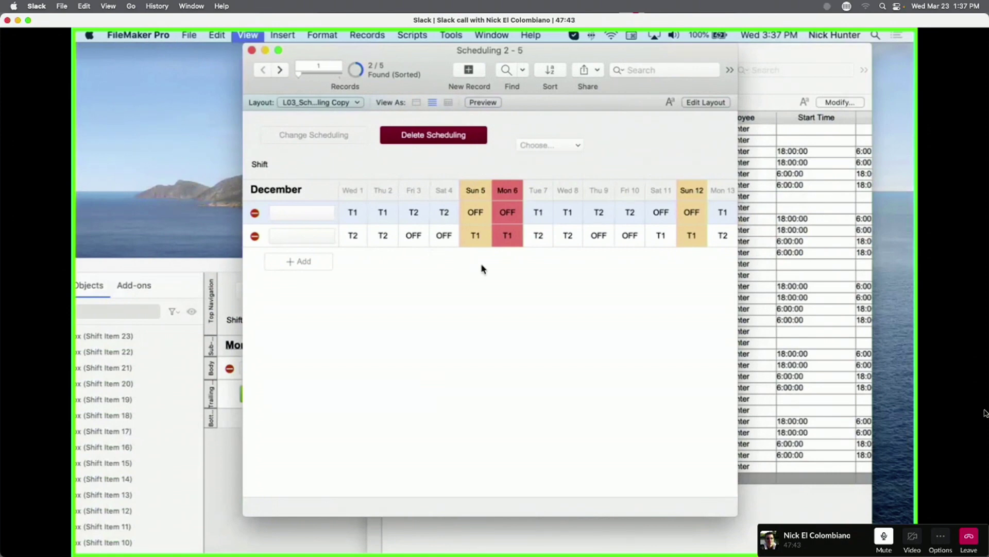
{"action": "key", "text": "shift+super+l"}
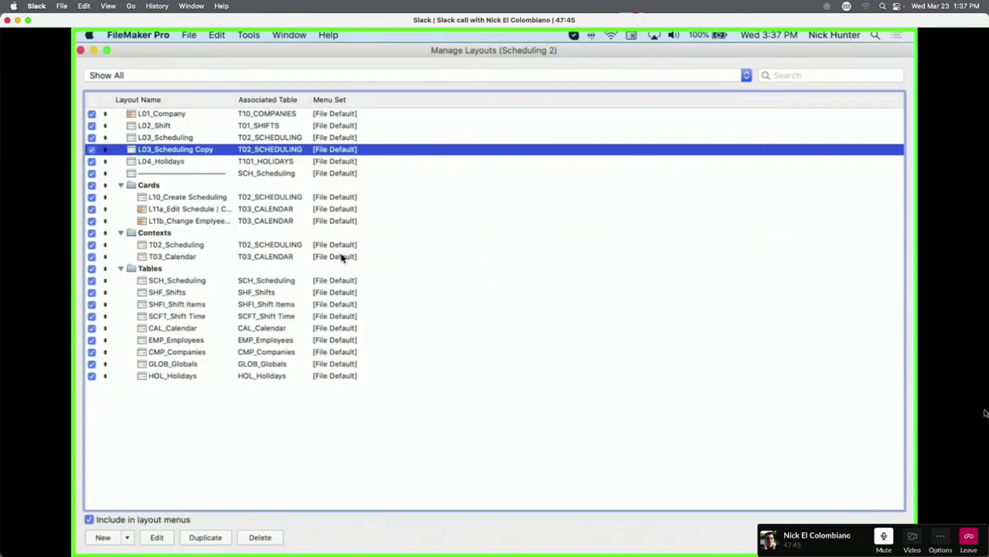
{"action": "left_click", "coordinate": [193, 539]}
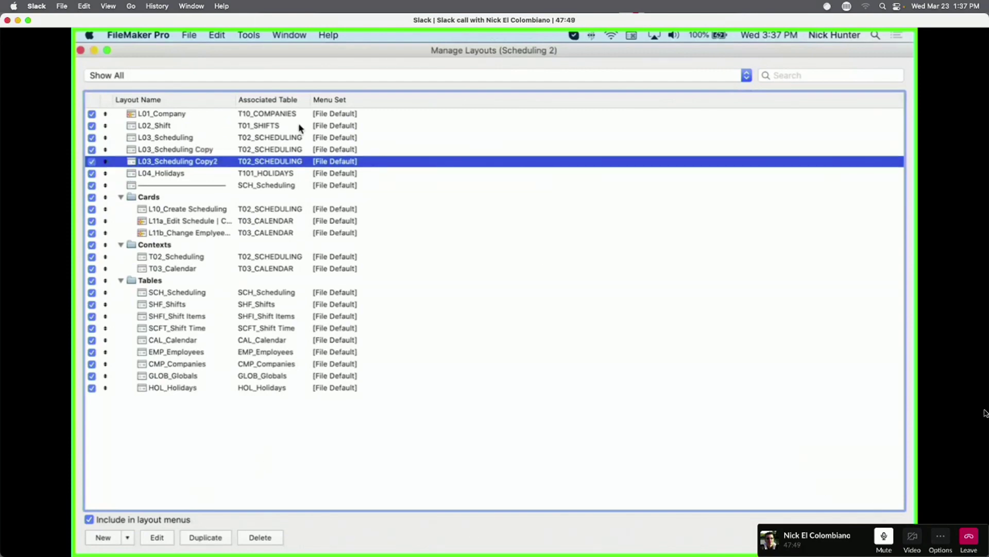
{"action": "left_click", "coordinate": [81, 50]}
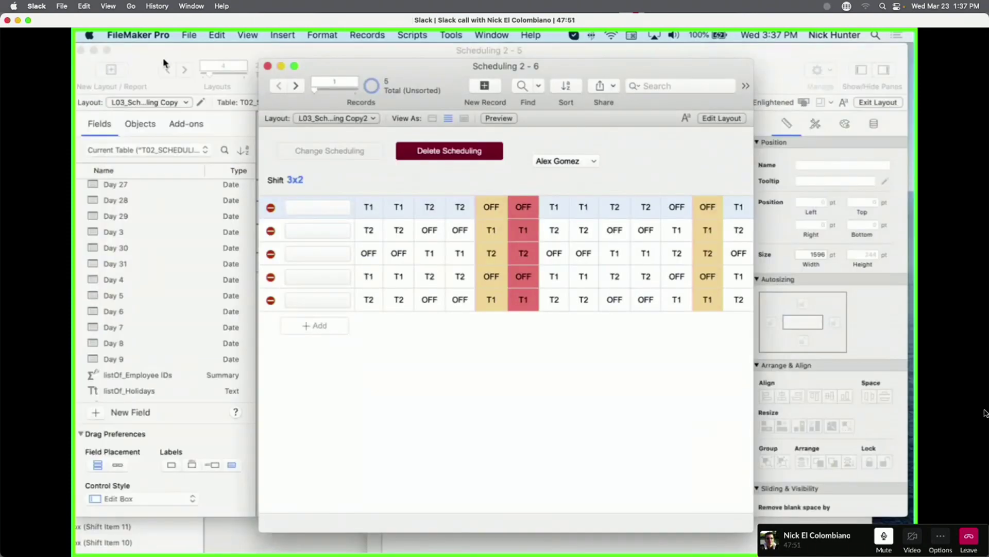
Move the Scheduling 2 - 5 window out of the way, then reposition and widen the duplicated layout's window.
{"action": "left_click", "coordinate": [124, 59]}
{"action": "left_click_drag", "start_coordinate": [302, 60], "coordinate": [345, 381]}
{"action": "left_click", "coordinate": [506, 66]}
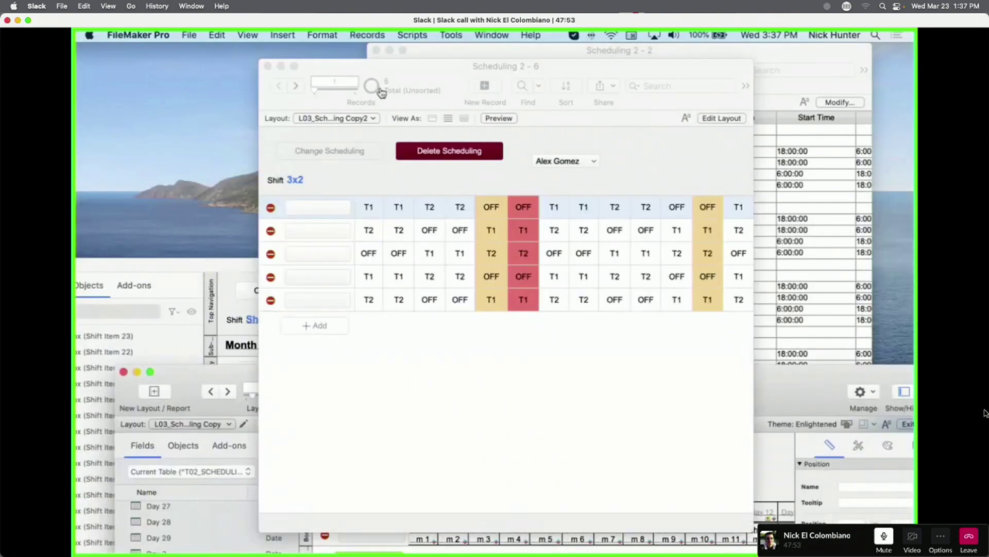
{"action": "left_click_drag", "start_coordinate": [506, 66], "coordinate": [340, 58]}
{"action": "left_click_drag", "start_coordinate": [587, 355], "coordinate": [914, 444]}
In Layout mode of the duplicated layout, delete every Shift Item object in the body except Shift Item 1.
{"action": "key", "text": "super+l"}
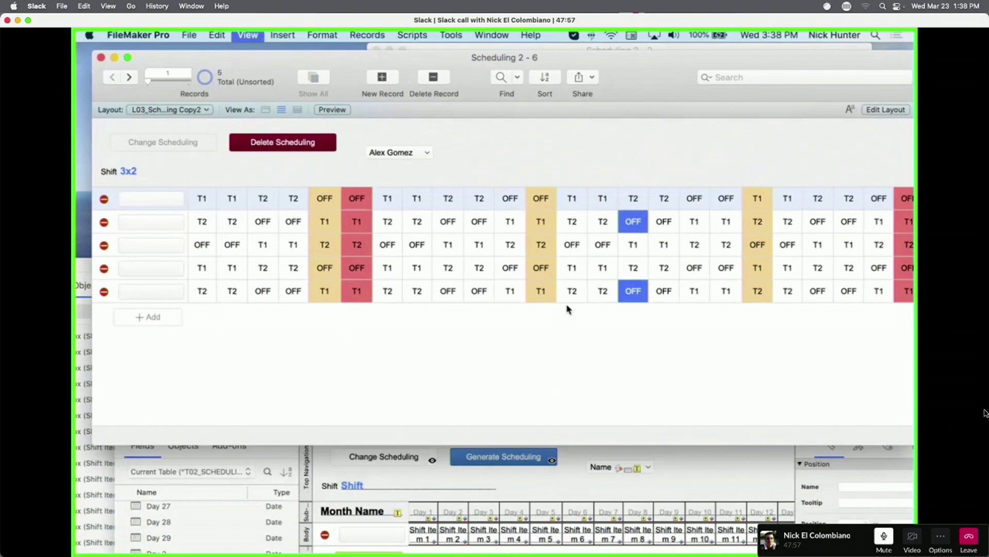
{"action": "scroll", "coordinate": [536, 252], "scroll_direction": "right", "scroll_amount": 15}
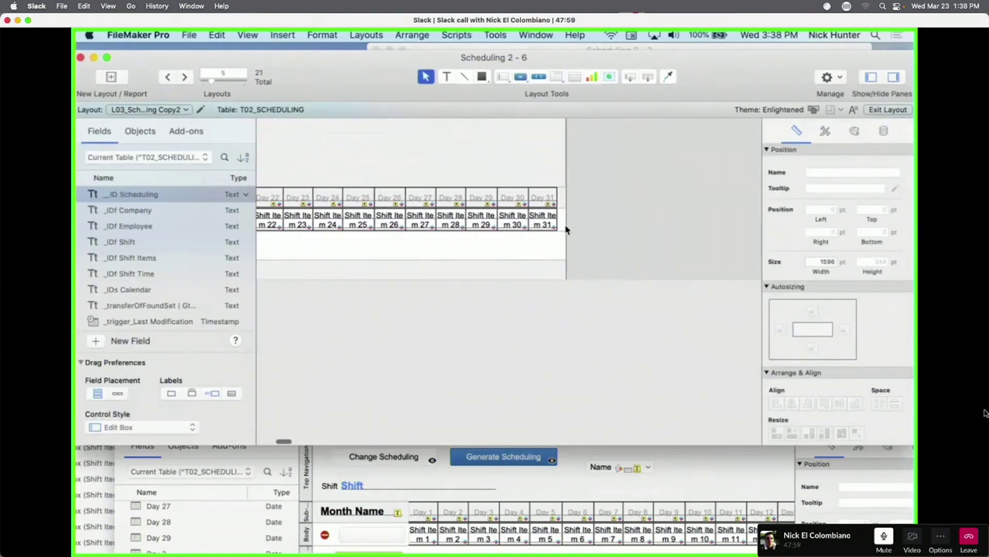
{"action": "left_click", "coordinate": [594, 223]}
{"action": "scroll", "coordinate": [361, 227], "scroll_direction": "left", "scroll_amount": 15}
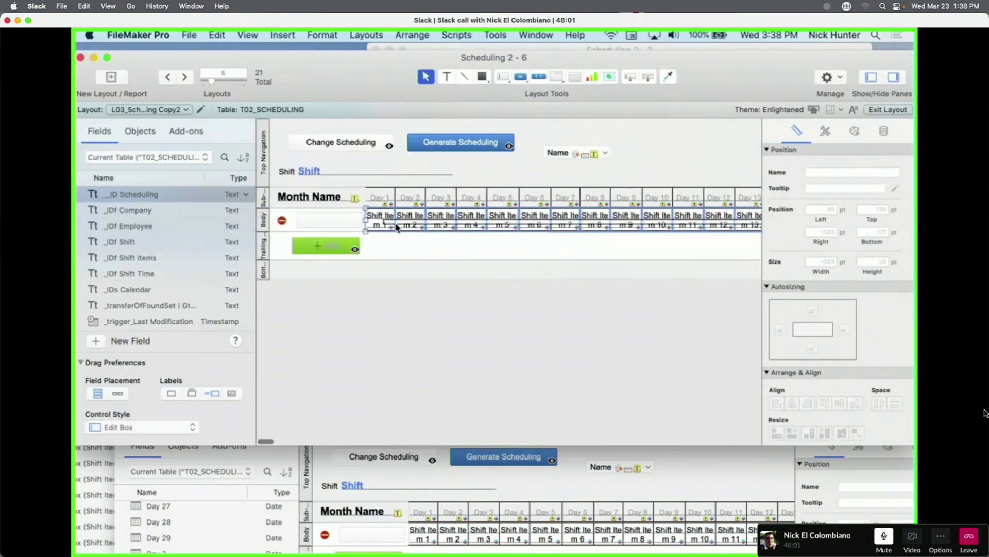
{"action": "left_click", "coordinate": [385, 225], "text": "shift"}
{"action": "key", "text": "Delete"}
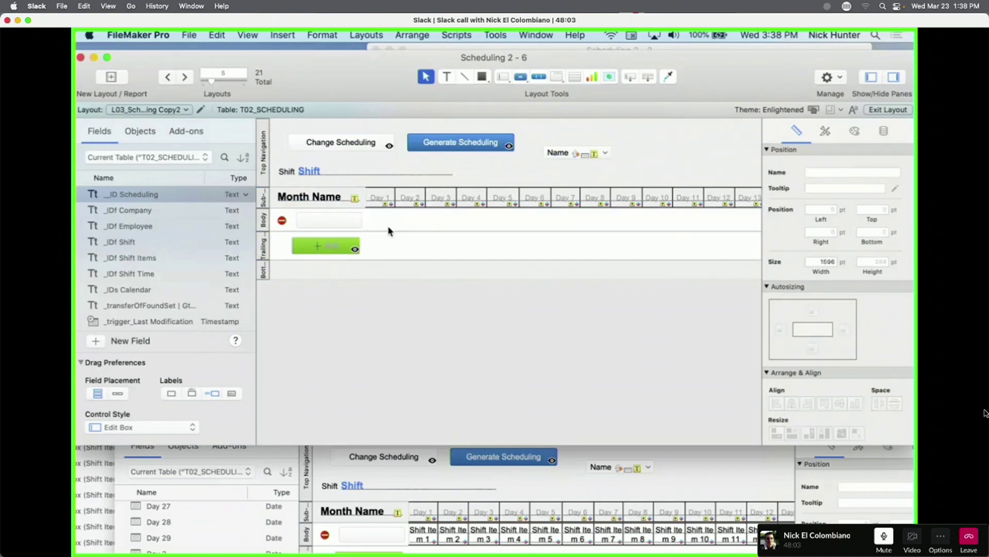
{"action": "key", "text": "super+z"}
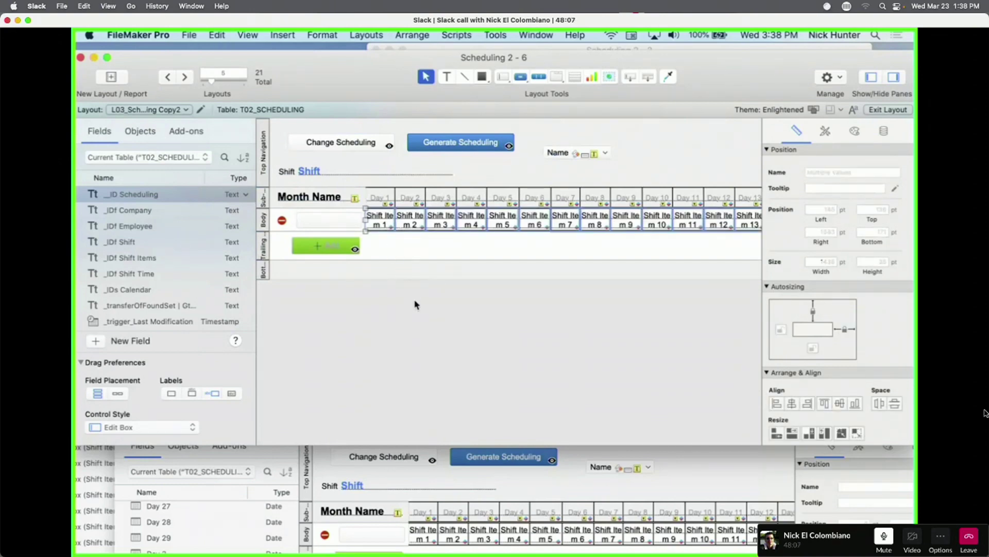
{"action": "left_click_drag", "start_coordinate": [415, 302], "coordinate": [354, 198]}
{"action": "key", "text": "Delete"}
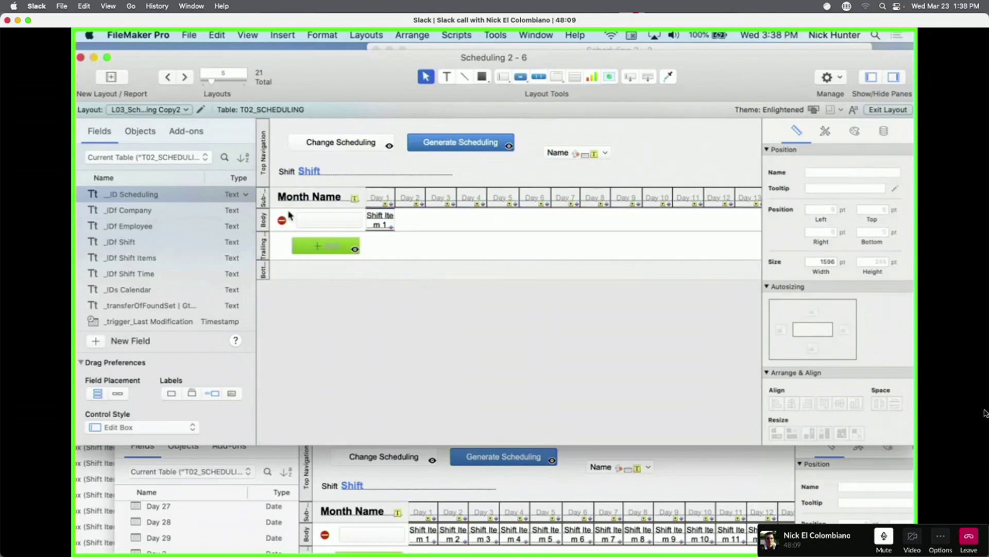
Delete the Day 2 through Day 31 header fields, keeping only the Day 1 header.
{"action": "left_click", "coordinate": [367, 219]}
{"action": "scroll", "coordinate": [424, 221], "scroll_direction": "right", "scroll_amount": 15}
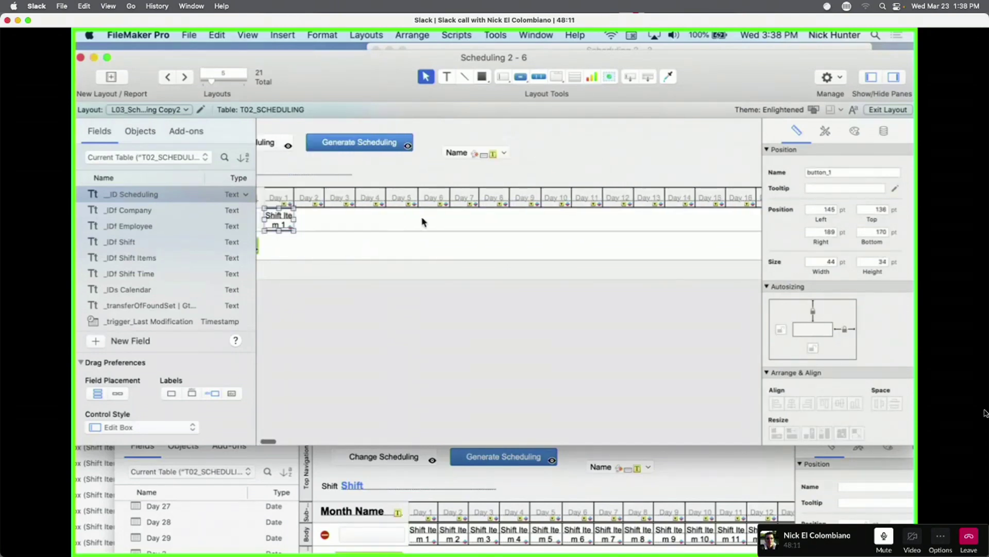
{"action": "left_click_drag", "start_coordinate": [605, 200], "coordinate": [382, 198]}
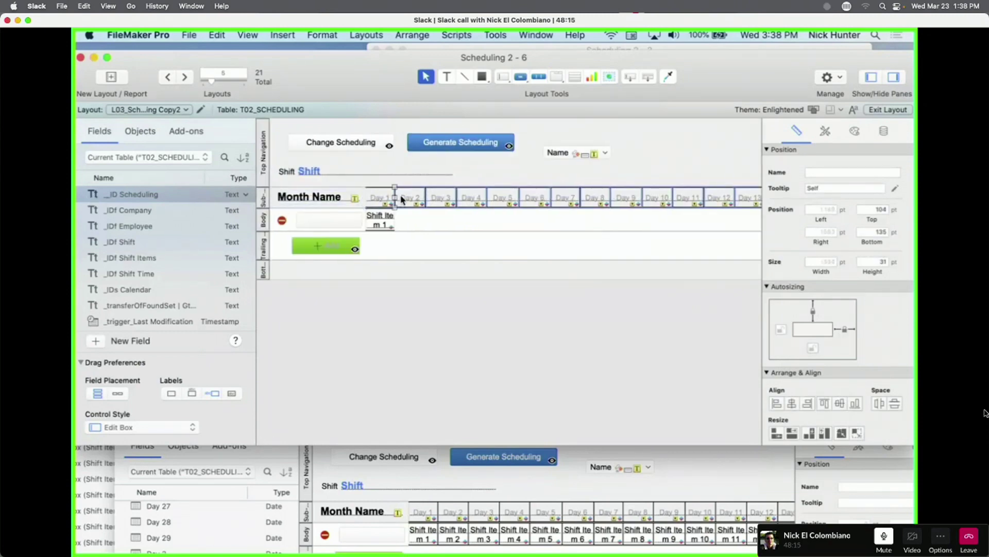
{"action": "key", "text": "Delete"}
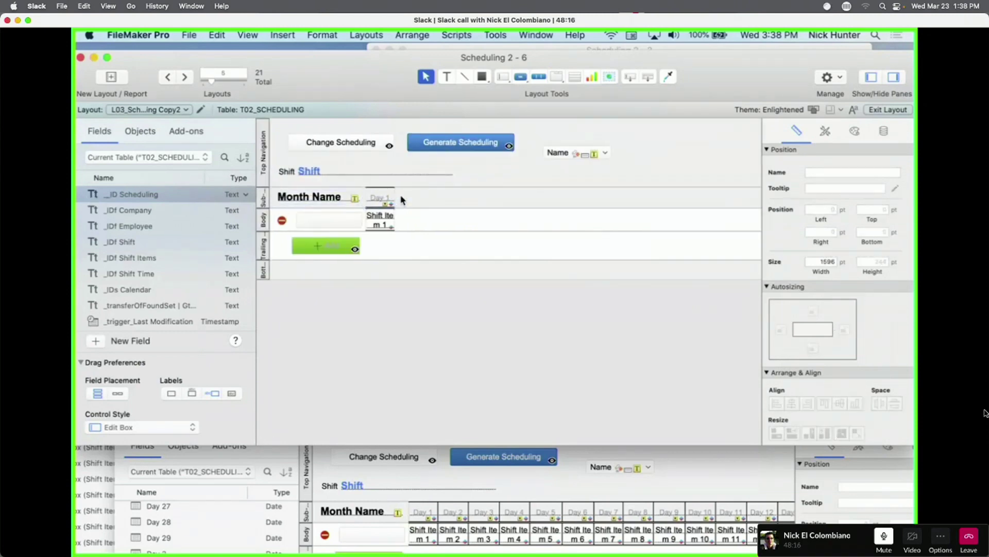
Inspect the button setup of the Shift Item 1 object and the field assigned inside it.
{"action": "left_click", "coordinate": [380, 226]}
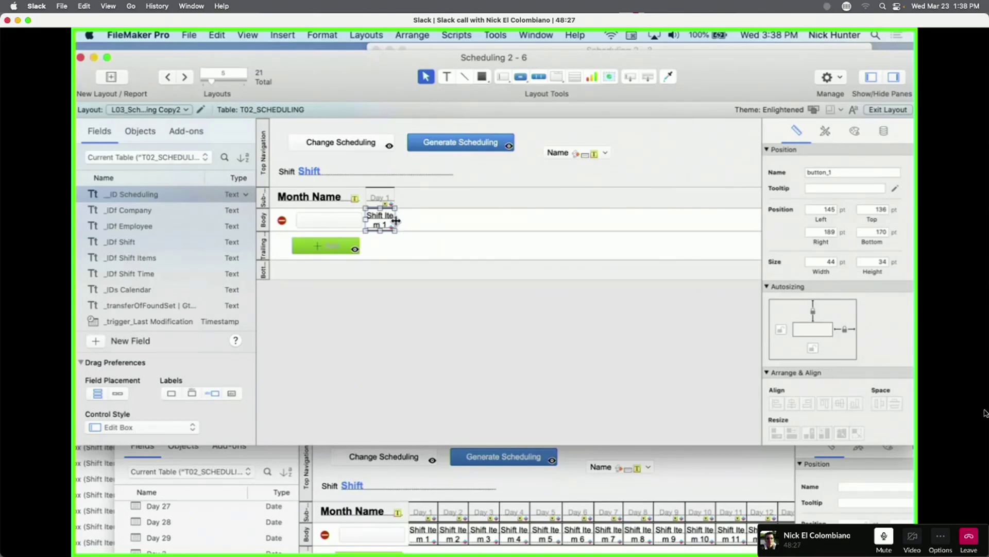
{"action": "double_click", "coordinate": [380, 226]}
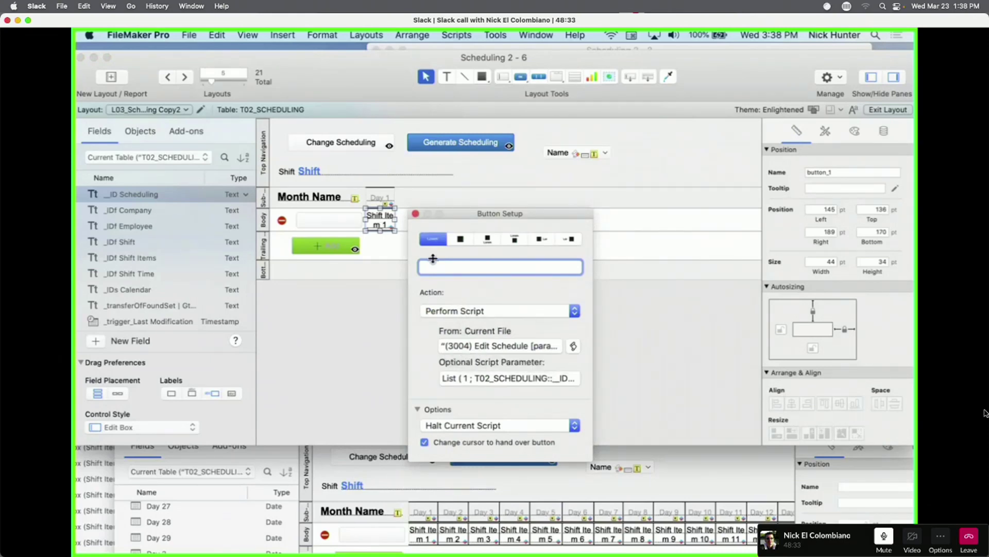
{"action": "left_click", "coordinate": [374, 216]}
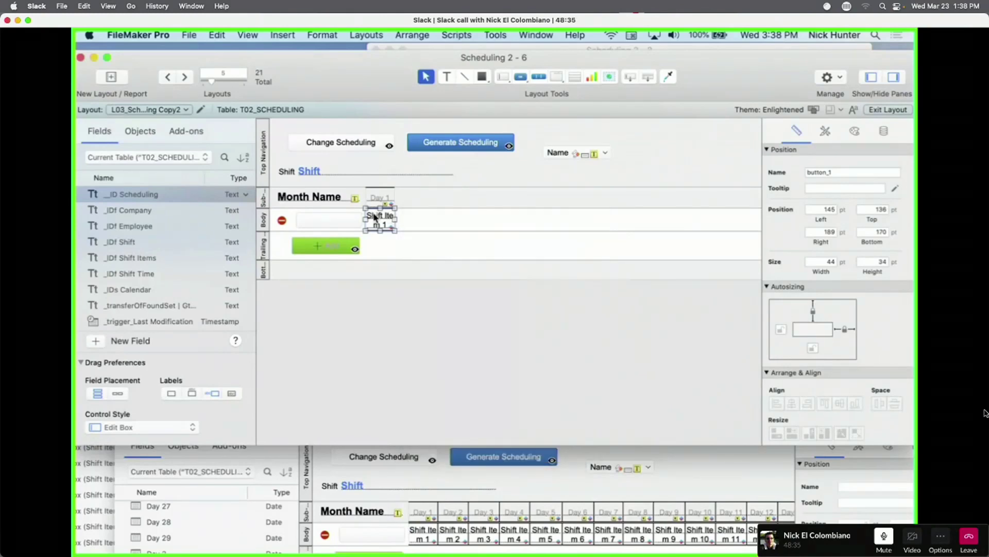
{"action": "left_click", "coordinate": [375, 216]}
{"action": "double_click", "coordinate": [379, 219]}
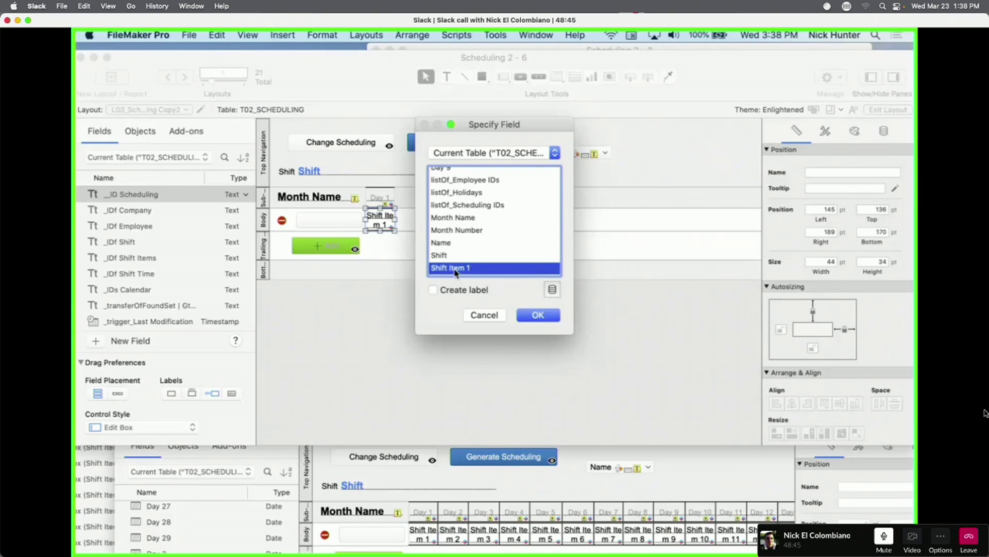
{"action": "key", "text": "Return"}
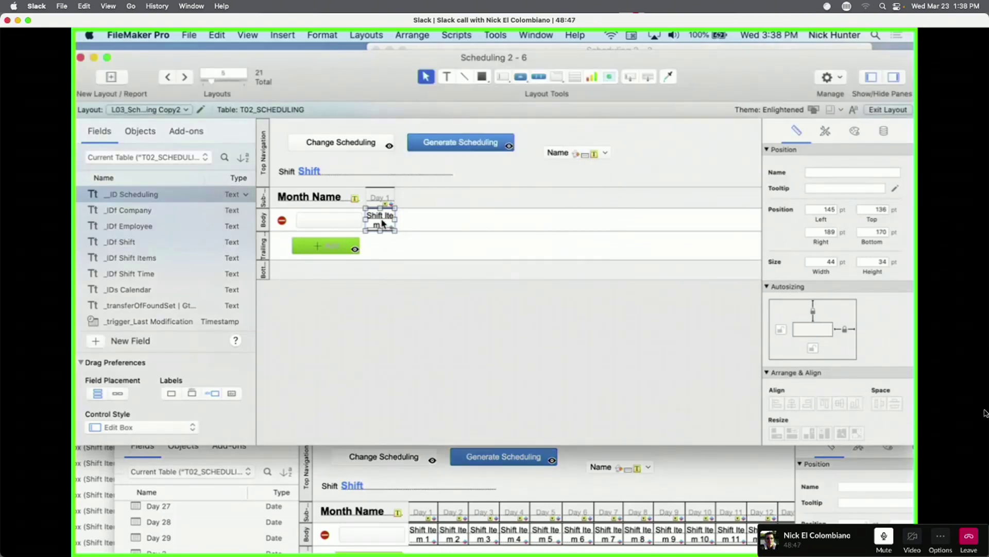
Open the conditional formatting of the Shift Item 1 object, enlarge the dialog and review its three conditions.
{"action": "right_click", "coordinate": [382, 223]}
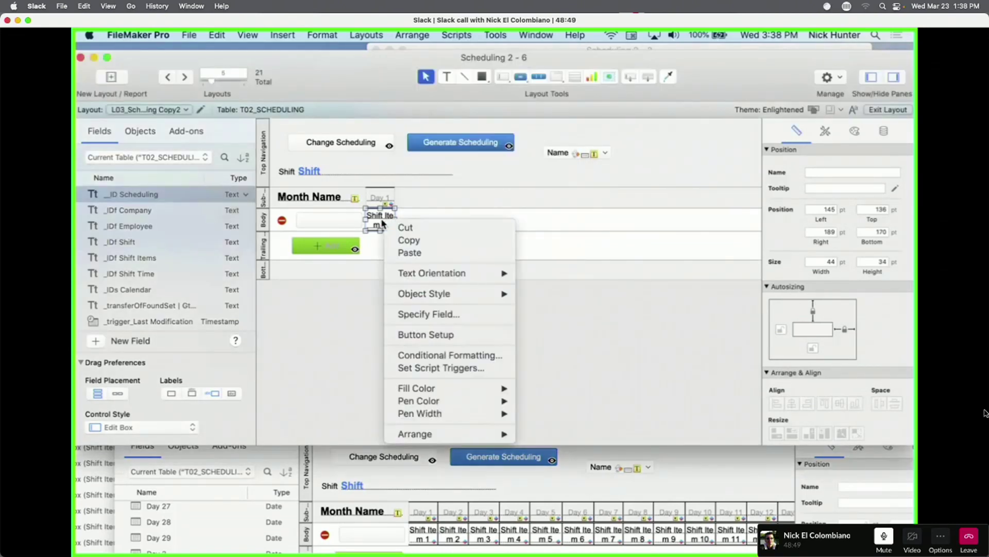
{"action": "left_click", "coordinate": [421, 355]}
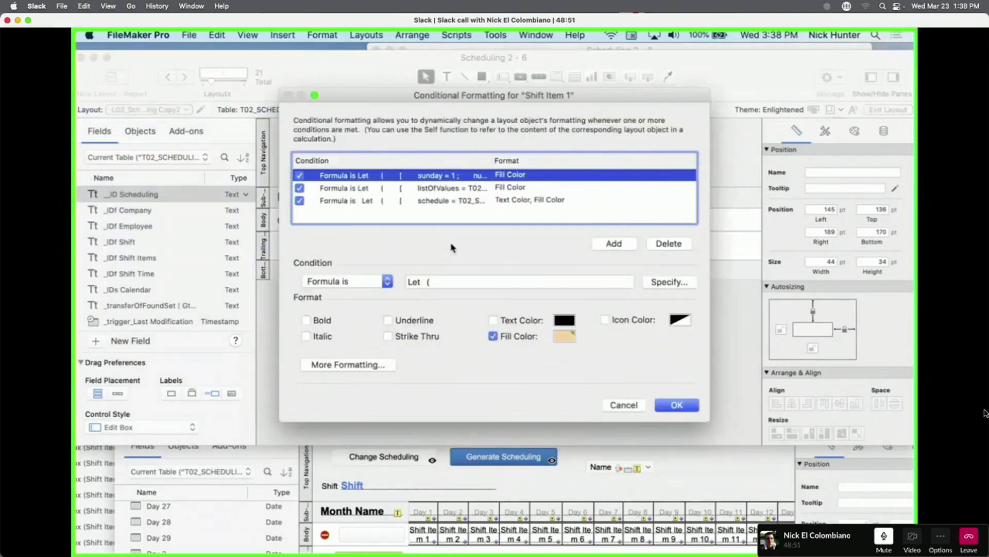
{"action": "left_click", "coordinate": [429, 189], "text": "shift"}
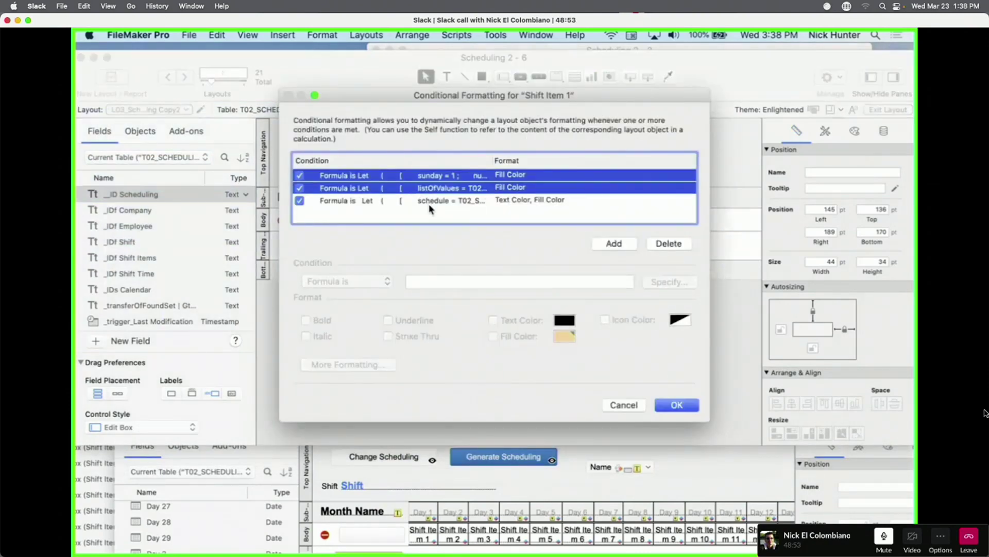
{"action": "left_click", "coordinate": [431, 201], "text": "shift"}
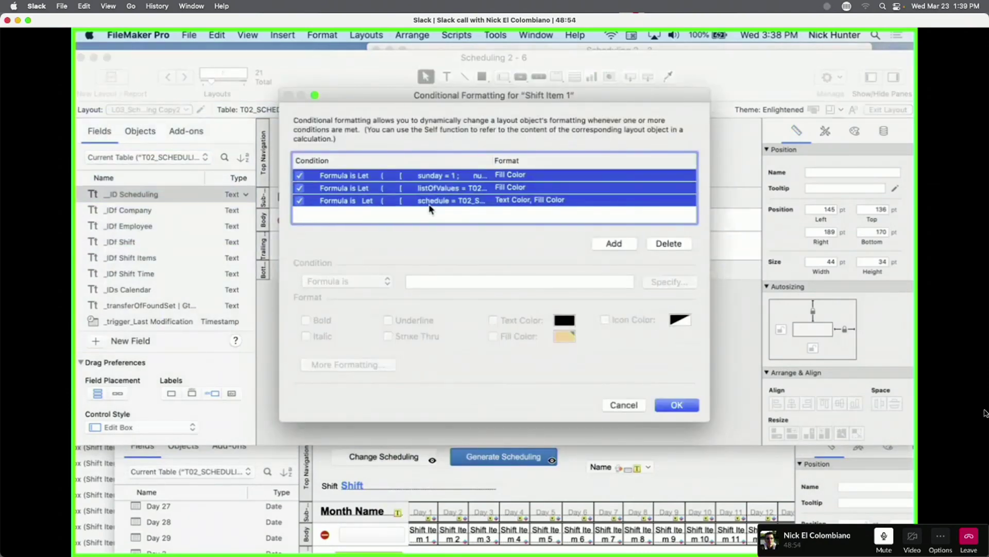
{"action": "left_click_drag", "start_coordinate": [711, 417], "coordinate": [774, 445]}
{"action": "left_click", "coordinate": [541, 238]}
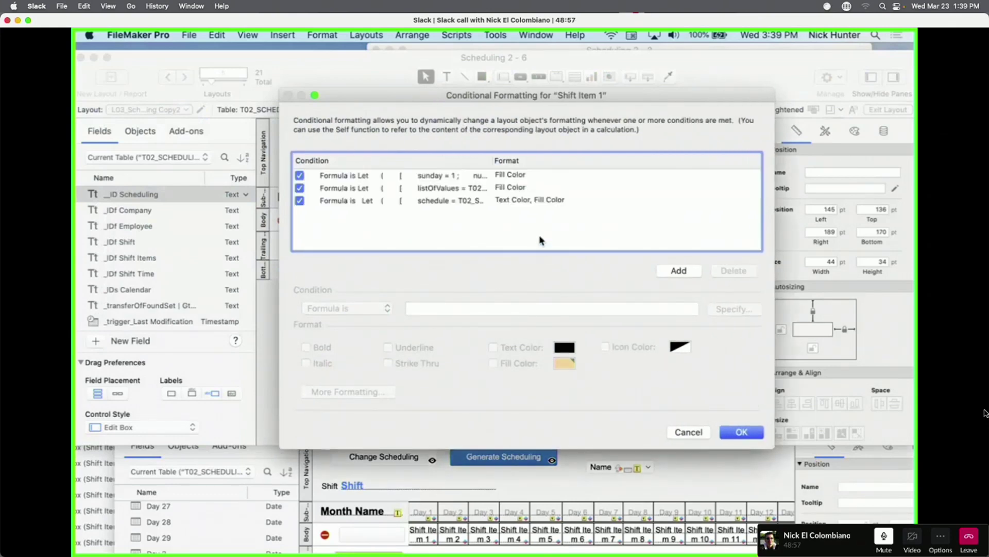
{"action": "left_click", "coordinate": [458, 175]}
{"action": "left_click", "coordinate": [461, 189], "text": "shift"}
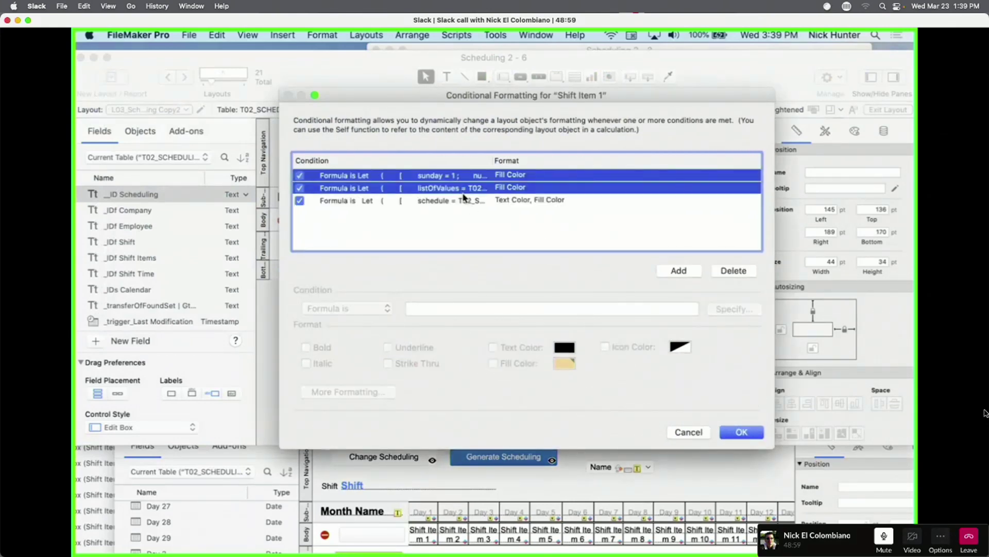
{"action": "left_click", "coordinate": [465, 201], "text": "shift"}
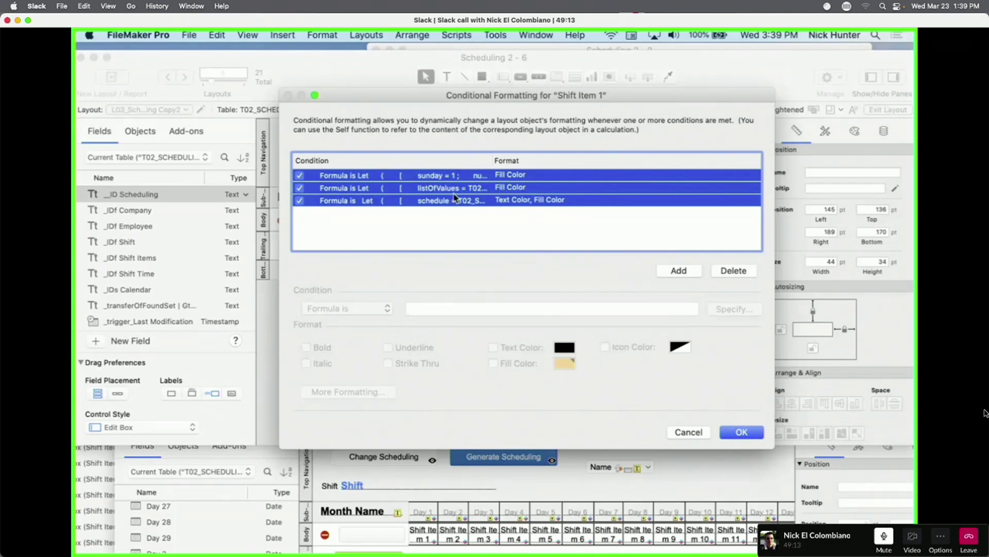
{"action": "left_click", "coordinate": [449, 214]}
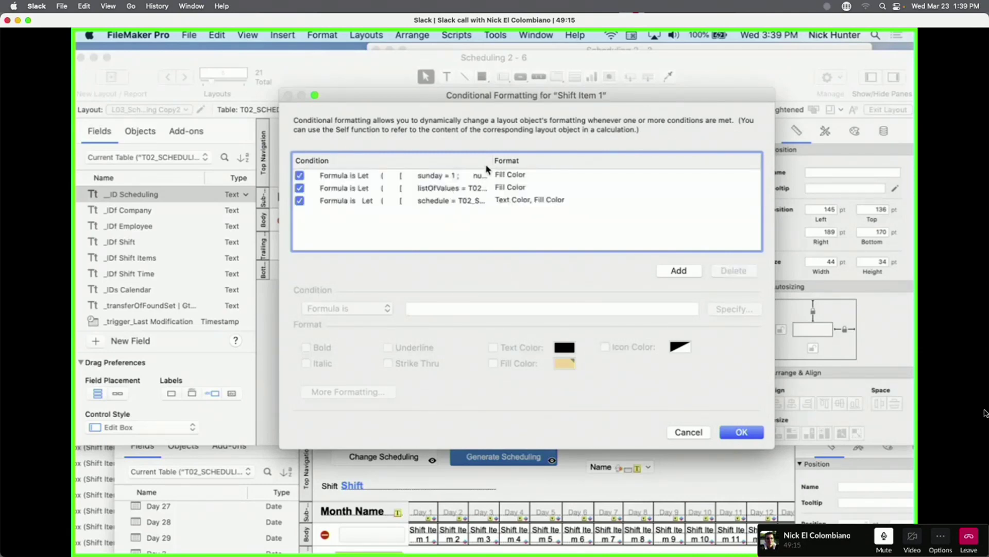
Widen the Condition column and examine the formula of the first condition, which checks for Sundays, before leaving the conditional formatting.
{"action": "left_click_drag", "start_coordinate": [491, 160], "coordinate": [681, 166]}
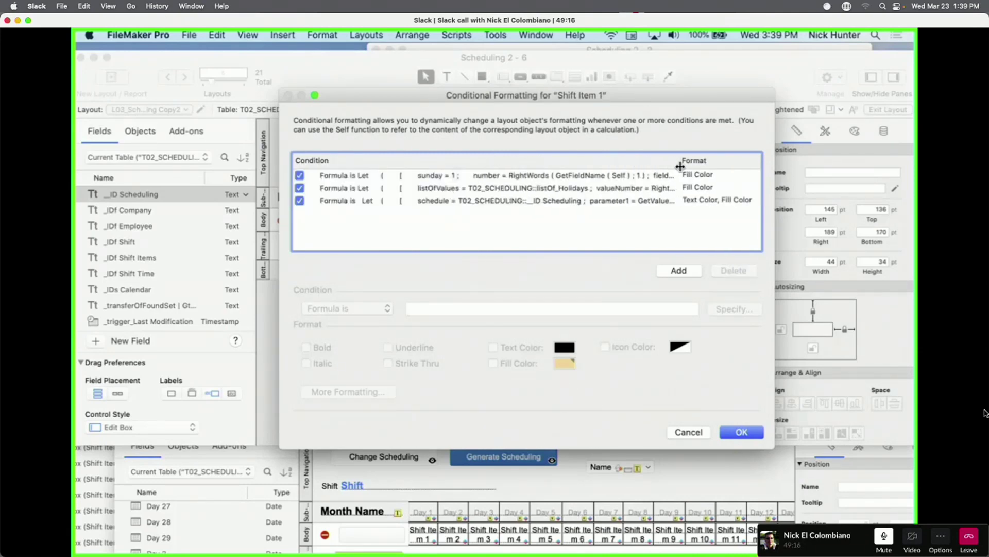
{"action": "left_click", "coordinate": [463, 179]}
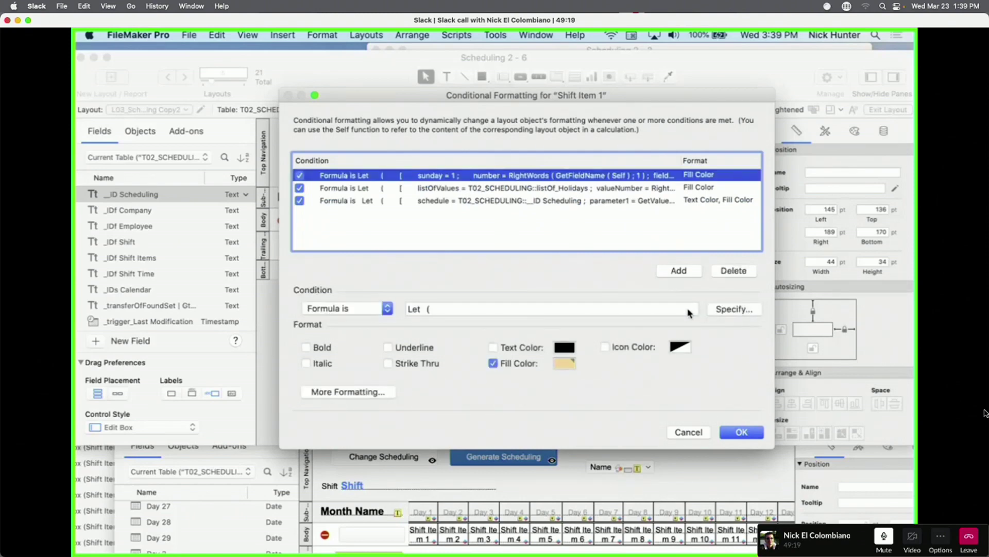
{"action": "left_click", "coordinate": [727, 309]}
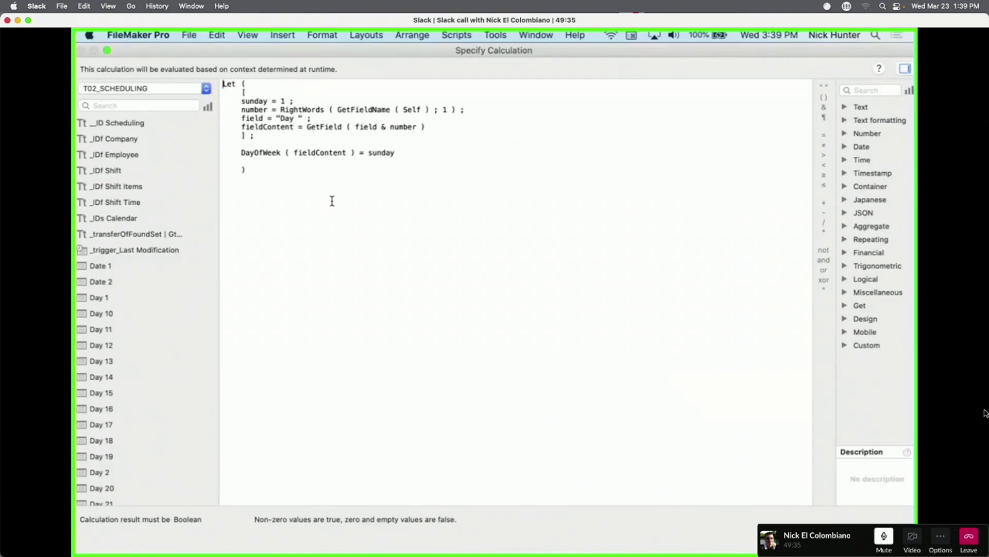
{"action": "key", "text": "Return"}
{"action": "key", "text": "Escape"}
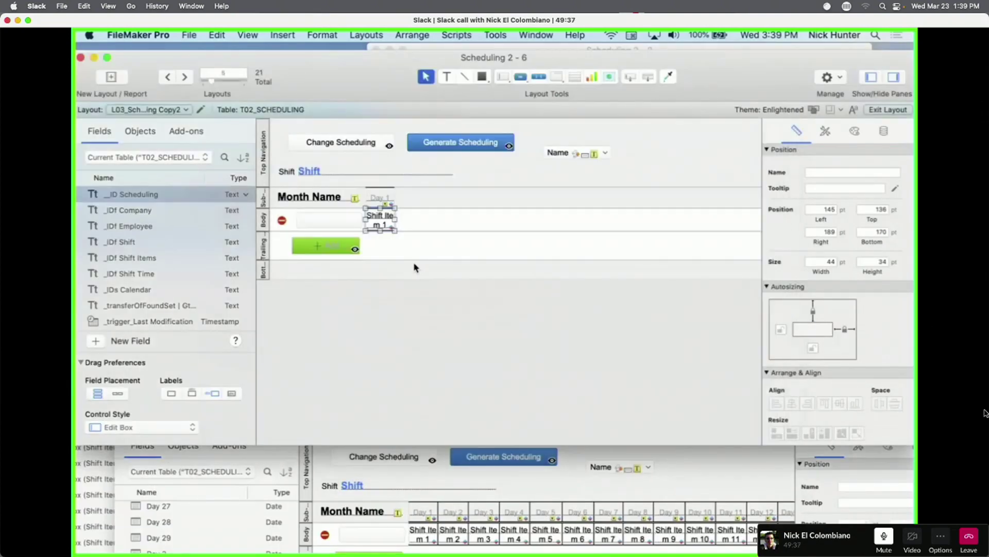
Look through the Day date fields of the SCH_Scheduling table in the database definition.
{"action": "key", "text": "super+shift+d"}
{"action": "left_click", "coordinate": [217, 266]}
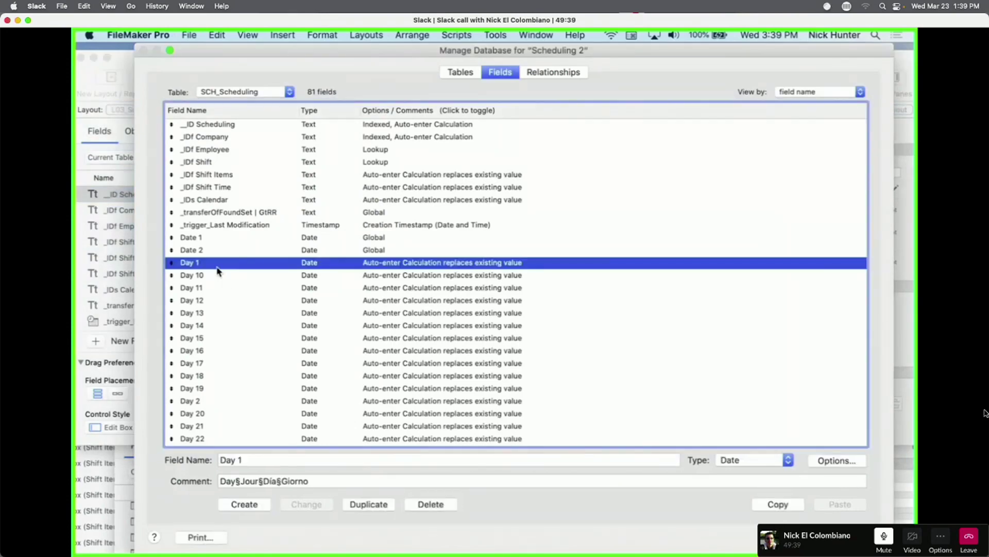
{"action": "scroll", "coordinate": [232, 379], "scroll_direction": "down", "scroll_amount": 3}
{"action": "left_click", "coordinate": [206, 355]}
{"action": "scroll", "coordinate": [207, 360], "scroll_direction": "down", "scroll_amount": 5}
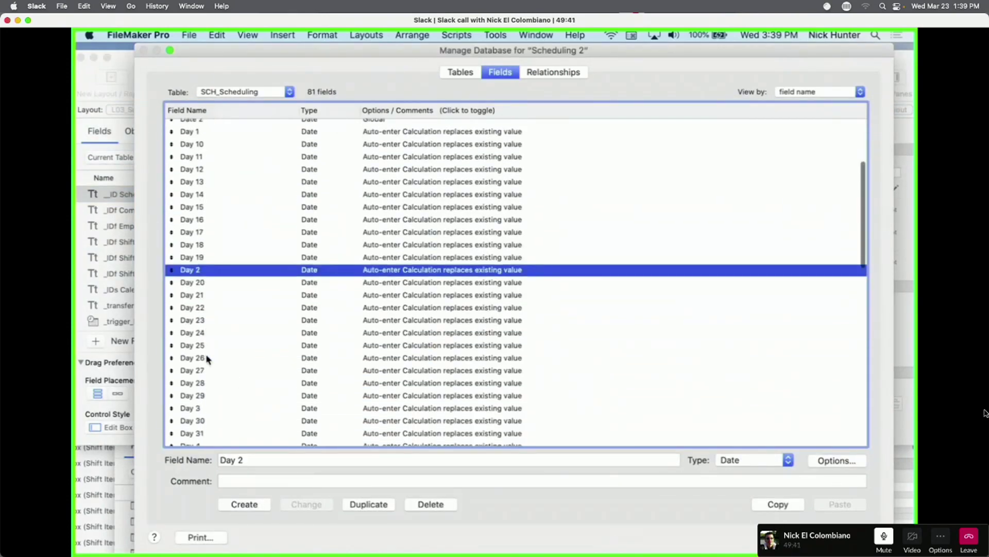
{"action": "scroll", "coordinate": [207, 350], "scroll_direction": "down", "scroll_amount": 3}
{"action": "left_click", "coordinate": [203, 319]}
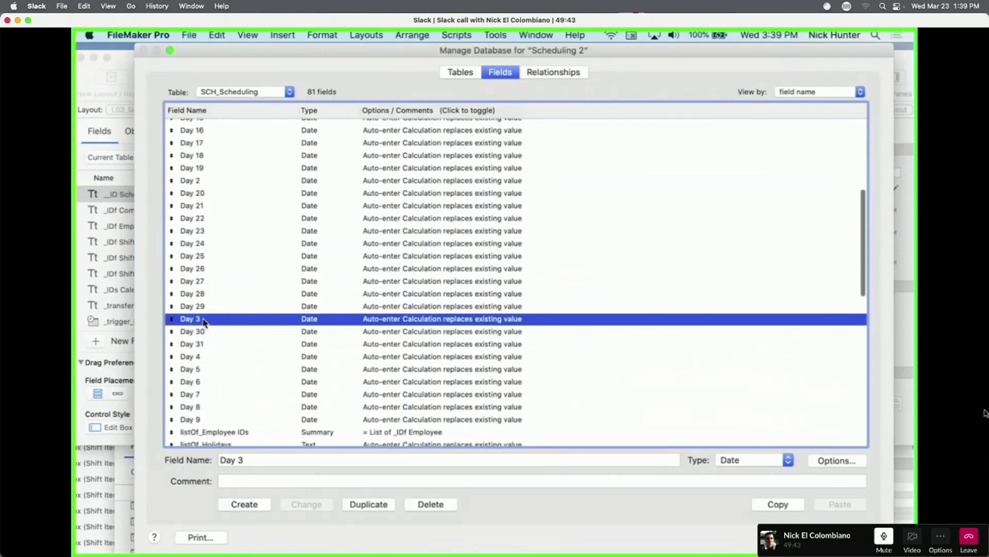
{"action": "left_click", "coordinate": [216, 357]}
{"action": "key", "text": "Return"}
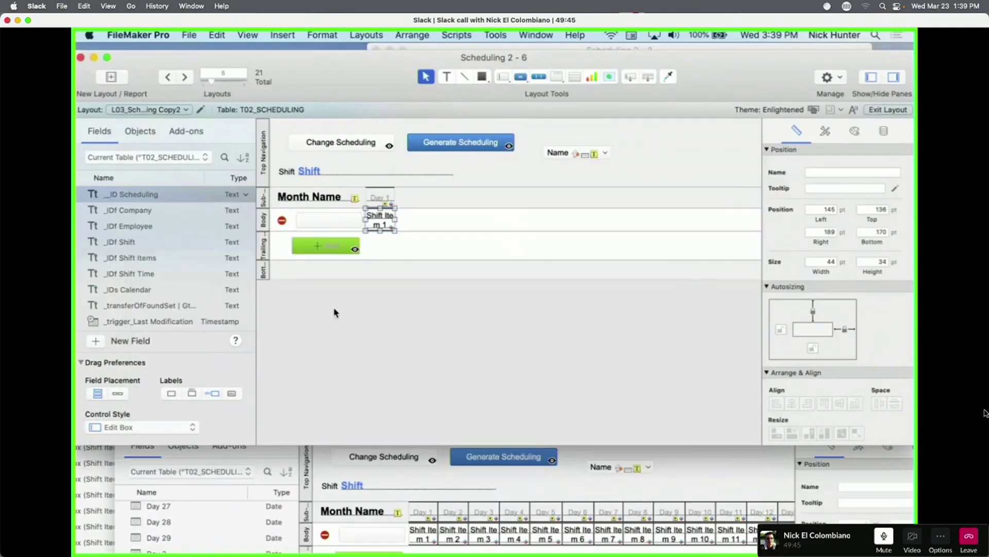
Reopen the Sunday condition's formula for Shift Item 1 and examine the sunday variable and its value.
{"action": "right_click", "coordinate": [385, 227]}
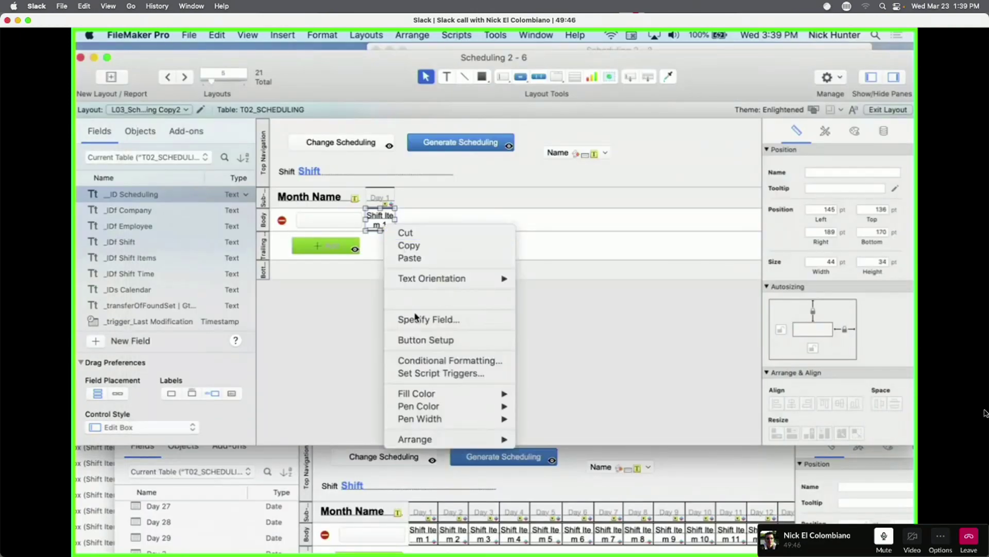
{"action": "left_click", "coordinate": [419, 359]}
{"action": "left_click", "coordinate": [736, 309]}
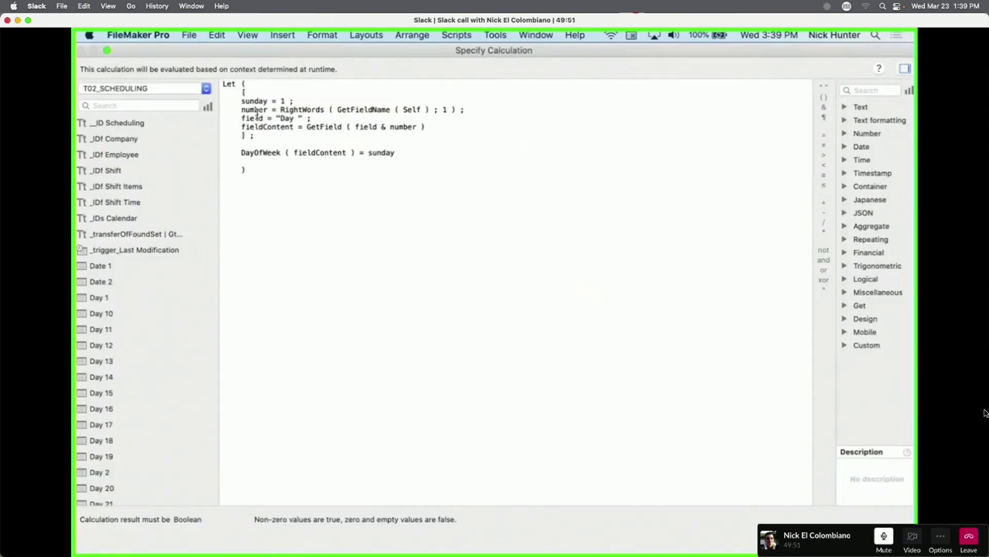
{"action": "left_click_drag", "start_coordinate": [240, 101], "coordinate": [269, 101]}
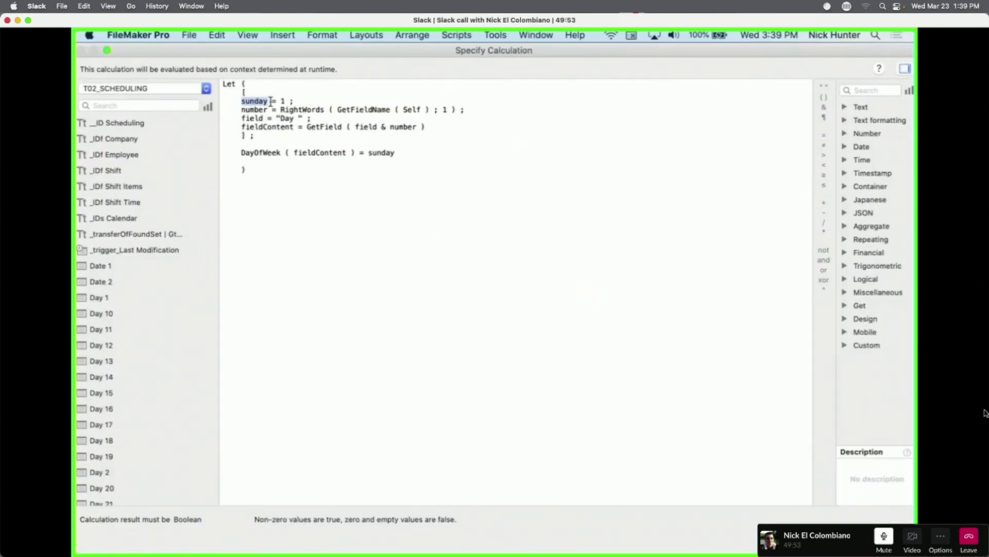
{"action": "double_click", "coordinate": [283, 101]}
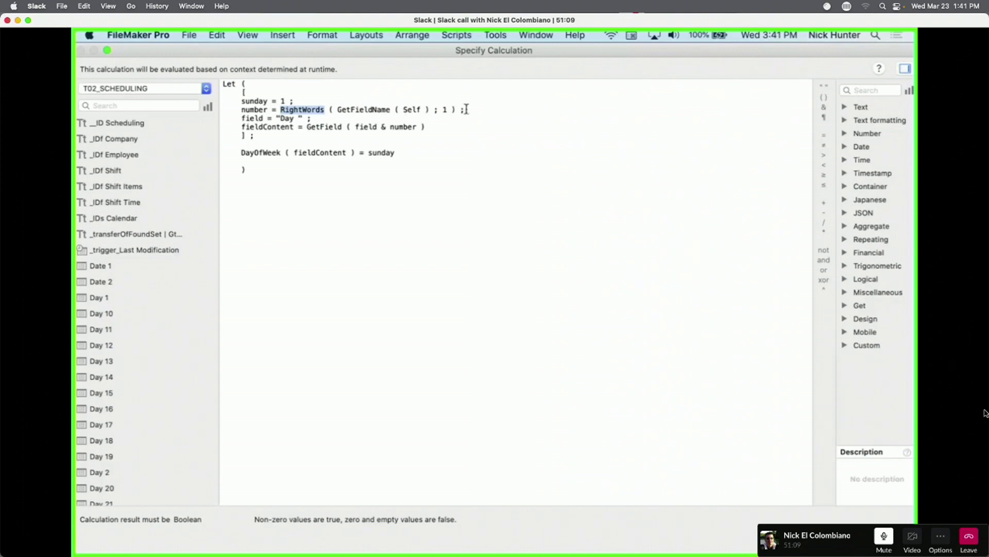
Copy the RightWords ( GetFieldName ( Self ) ; 1 ) expression from the formula into a new Data Viewer watch expression.
{"action": "left_click_drag", "start_coordinate": [468, 109], "coordinate": [283, 110]}
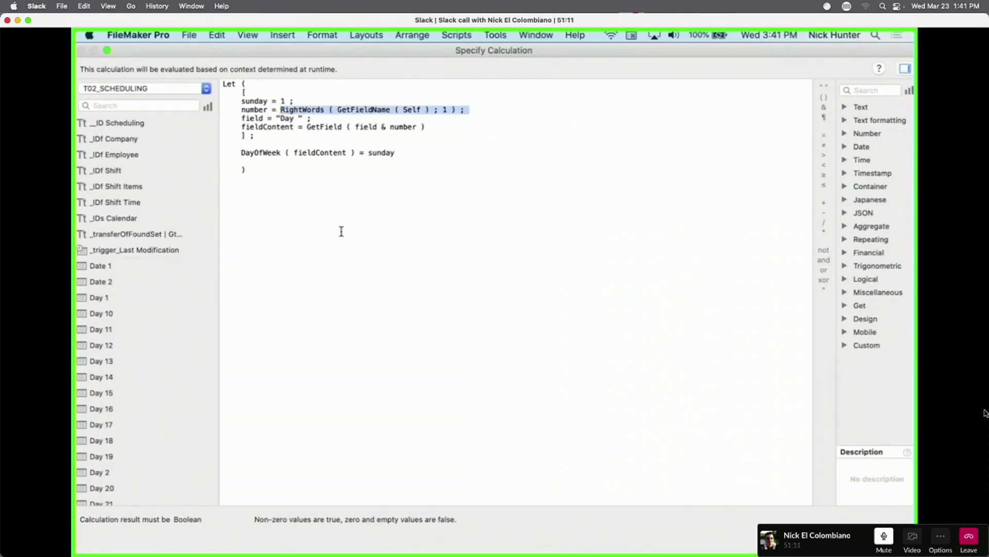
{"action": "key", "text": "super+c"}
{"action": "key", "text": "Escape"}
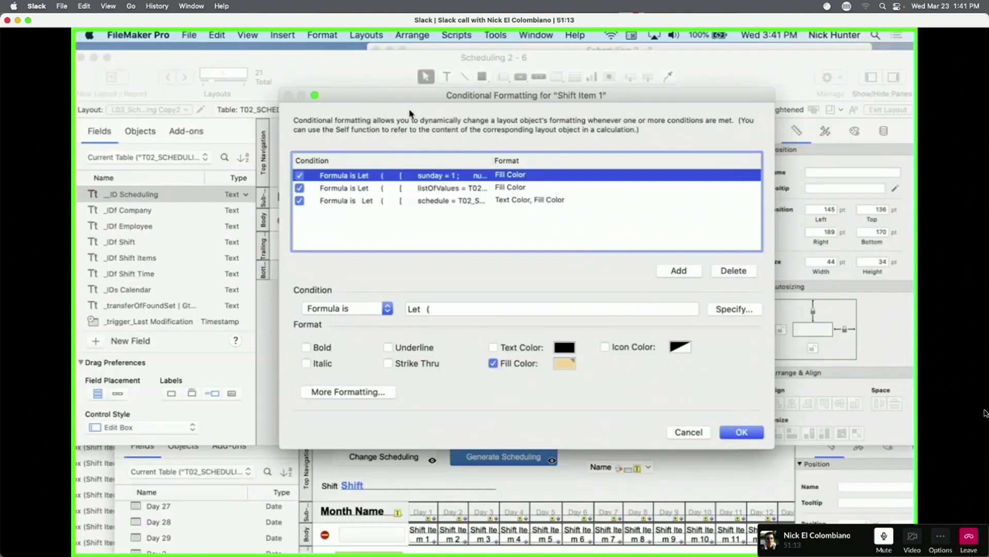
{"action": "key", "text": "Escape"}
{"action": "left_click", "coordinate": [491, 34]}
{"action": "left_click", "coordinate": [508, 75]}
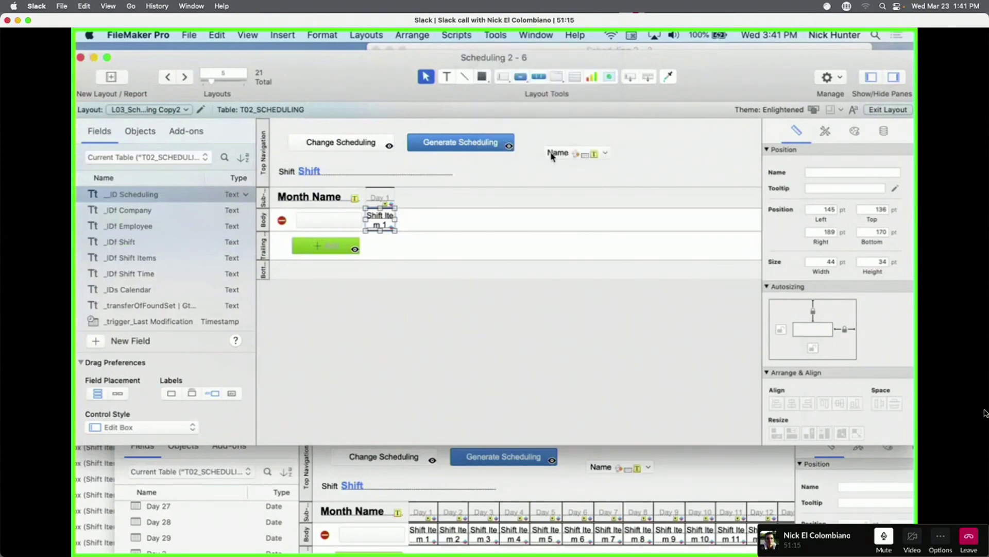
{"action": "left_click", "coordinate": [798, 473]}
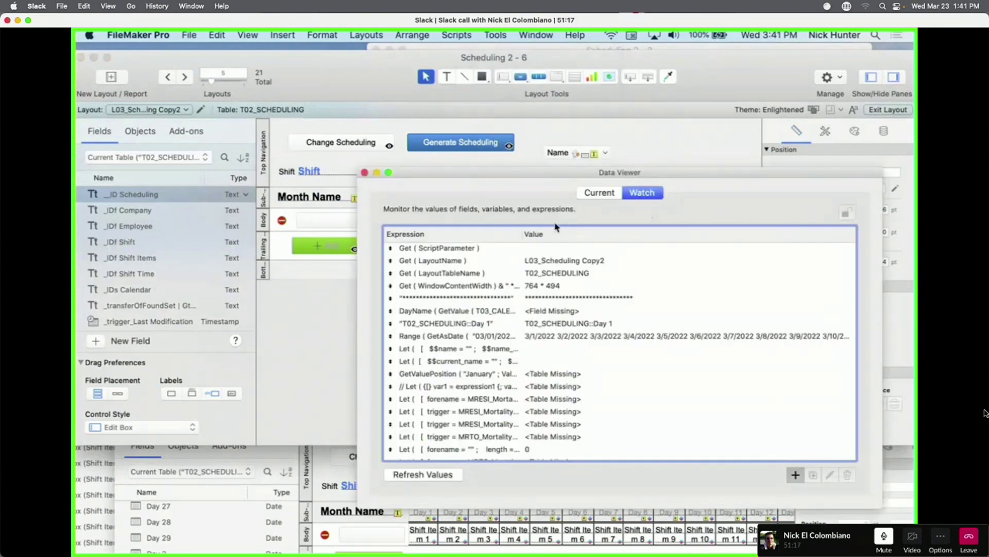
{"action": "key", "text": "super+v"}
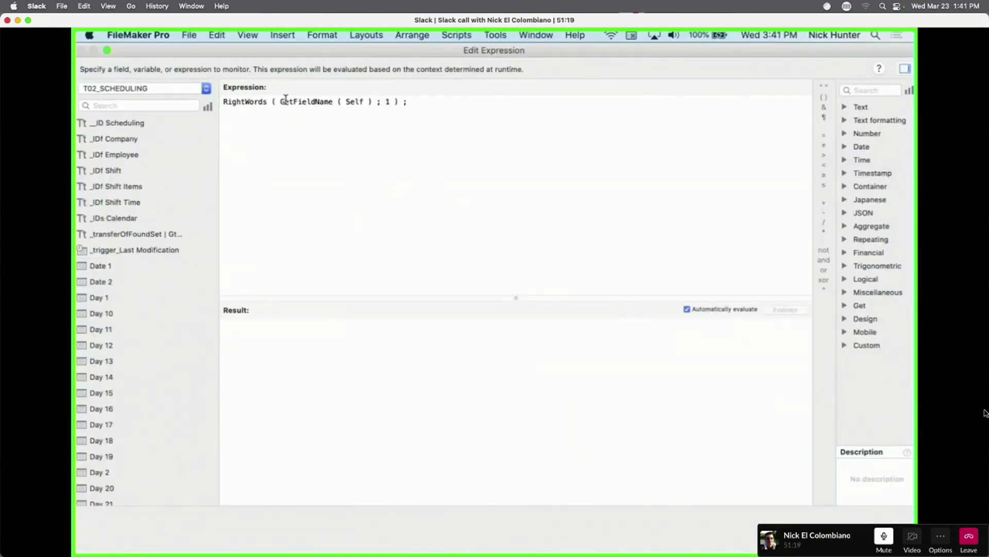
Replace Self with the T02_SCHEDULING::Day 1 field in the watch expression and remove the trailing semicolon.
{"action": "double_click", "coordinate": [355, 101]}
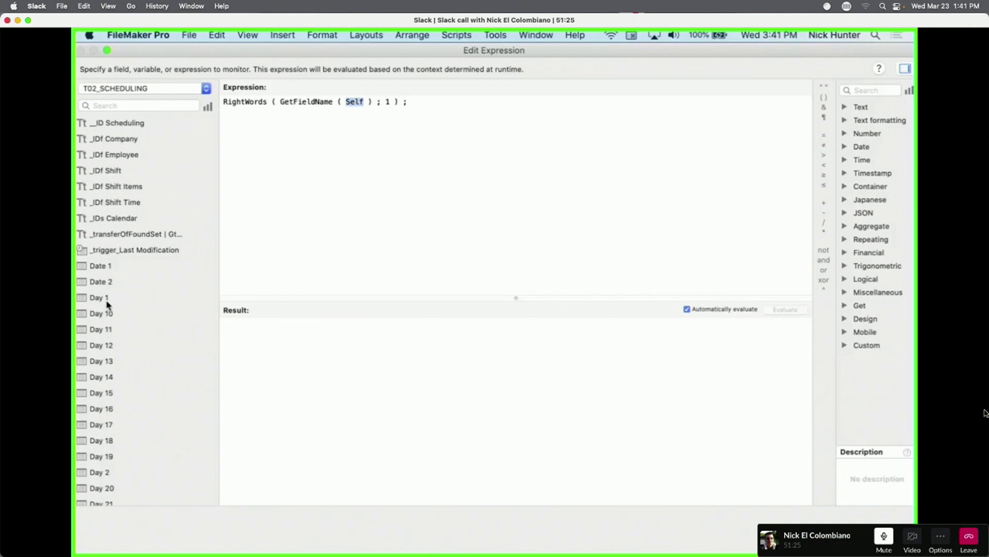
{"action": "double_click", "coordinate": [107, 299]}
{"action": "left_click", "coordinate": [394, 202]}
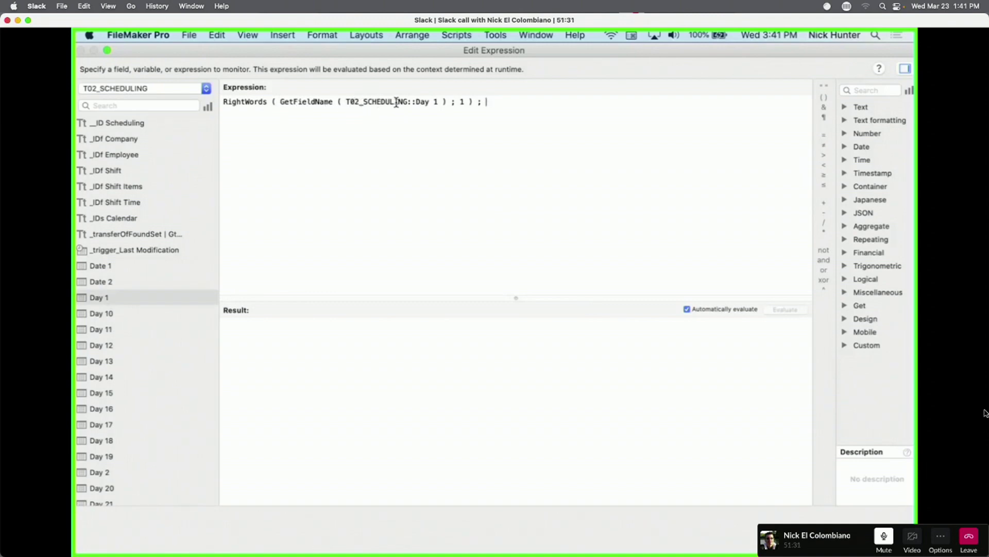
{"action": "key", "text": "BackSpace"}
{"action": "key", "text": "BackSpace"}
{"action": "key", "text": "BackSpace"}
Change the field referenced in the RightWords expression to T02_SCHEDULING::Day 4.
{"action": "left_click", "coordinate": [438, 101]}
{"action": "key", "text": "BackSpace"}
{"action": "type", "text": "2"}
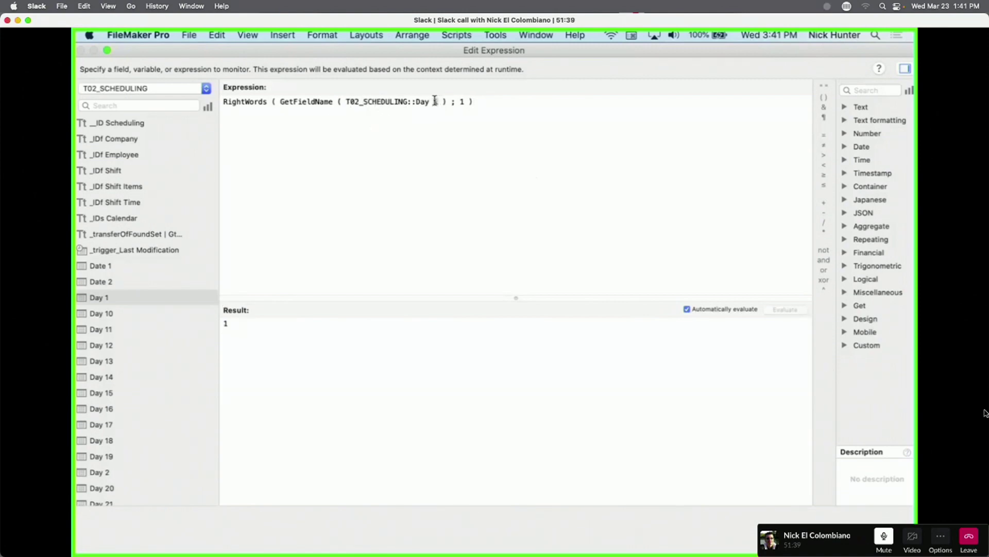
{"action": "key", "text": "BackSpace"}
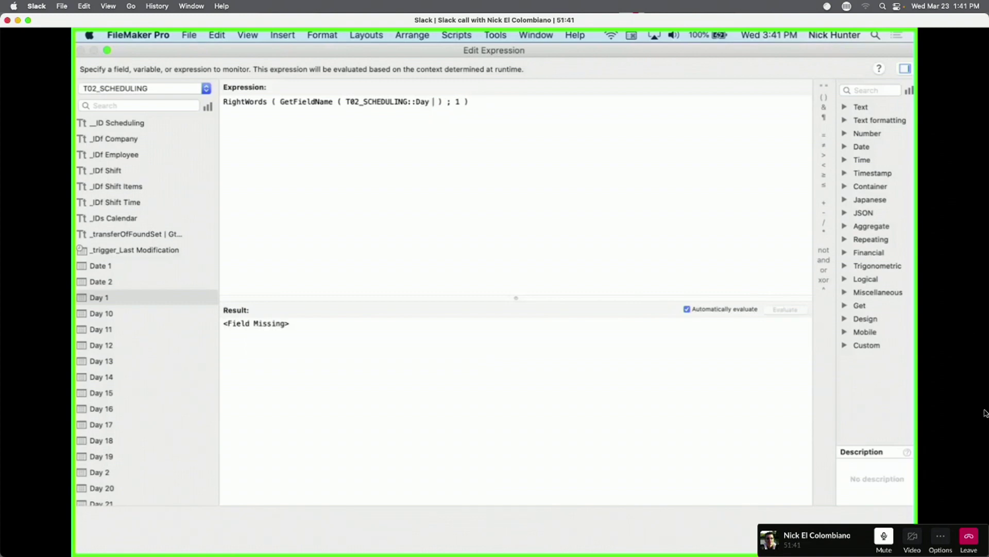
{"action": "type", "text": "4"}
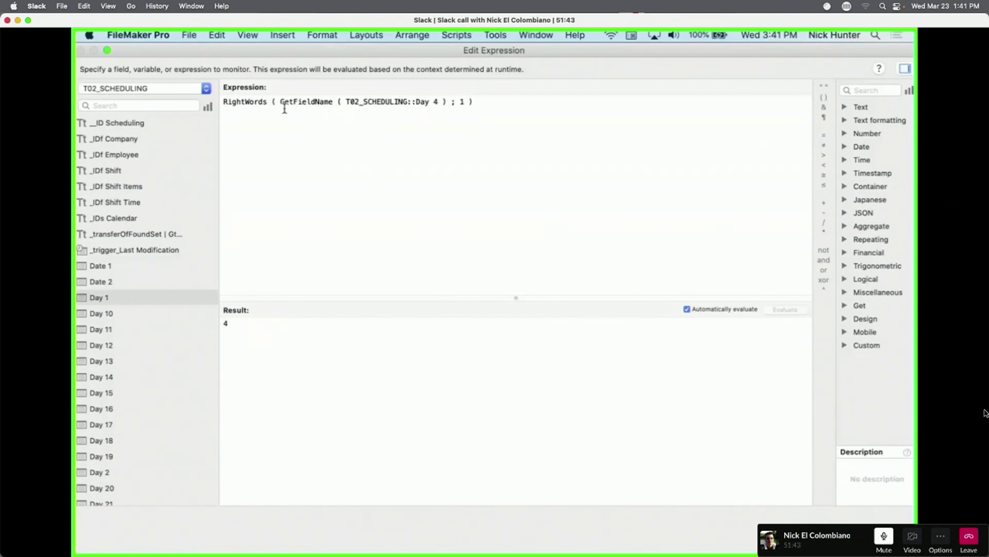
Reduce the watch expression to GetFieldName ( T02_SCHEDULING::Day 4 ) and compare it with the evaluated result.
{"action": "left_click_drag", "start_coordinate": [280, 102], "coordinate": [273, 89]}
{"action": "key", "text": "BackSpace"}
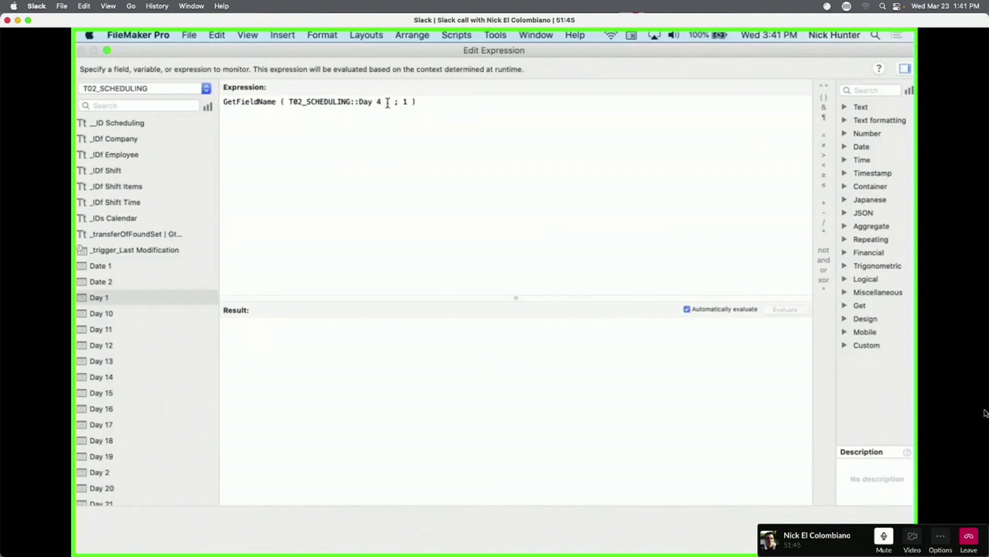
{"action": "left_click_drag", "start_coordinate": [388, 103], "coordinate": [393, 129]}
{"action": "key", "text": "BackSpace"}
{"action": "type", "text": ")"}
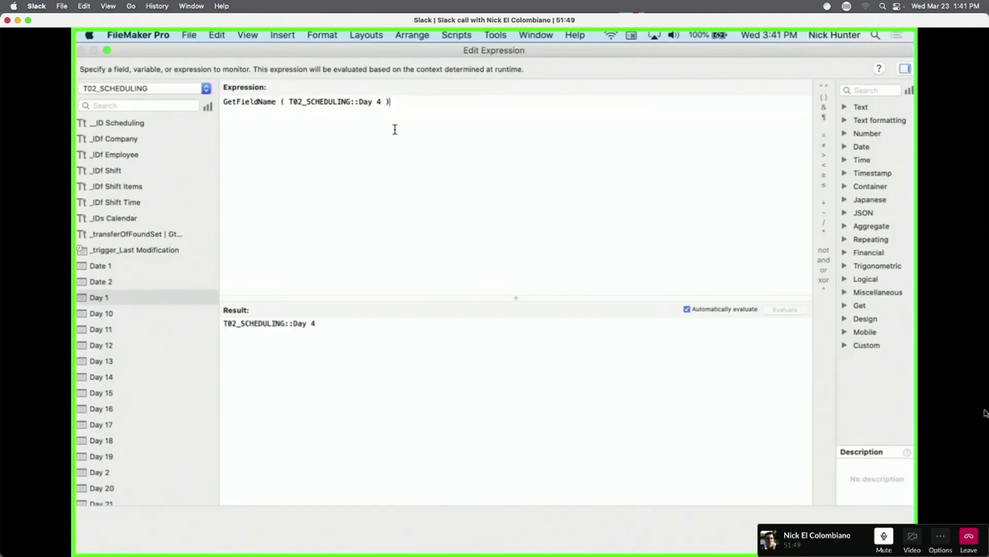
{"action": "left_click_drag", "start_coordinate": [360, 336], "coordinate": [95, 236]}
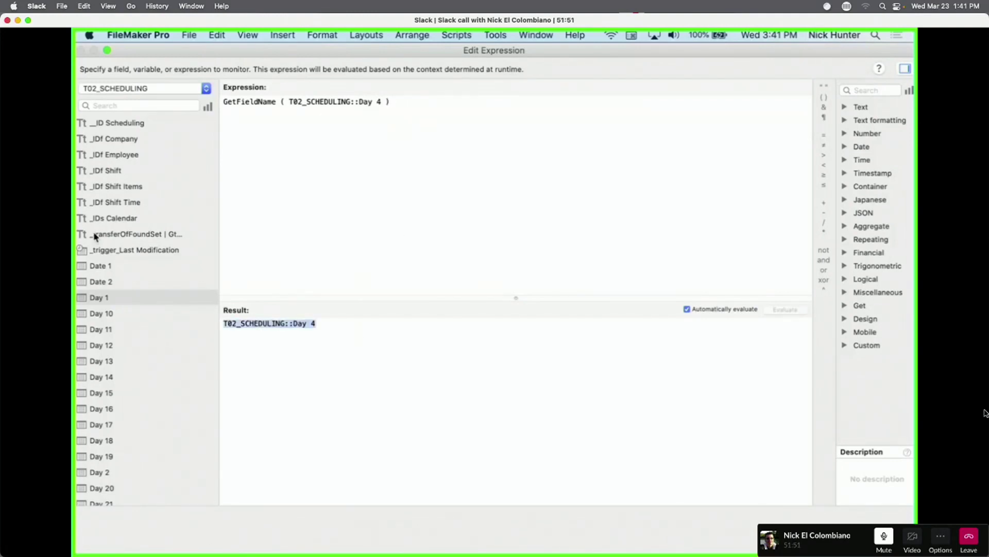
{"action": "key", "text": "super+a"}
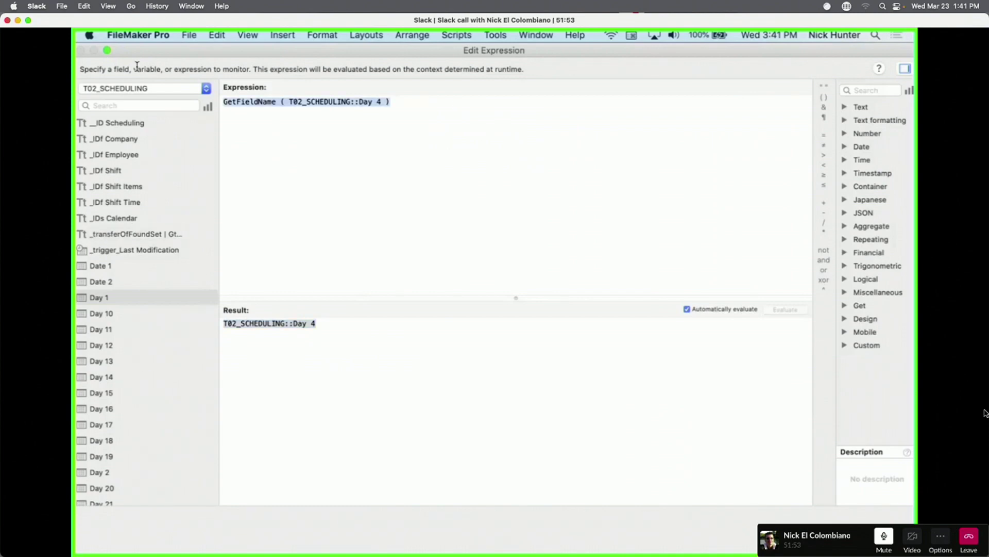
{"action": "key", "text": "Right"}
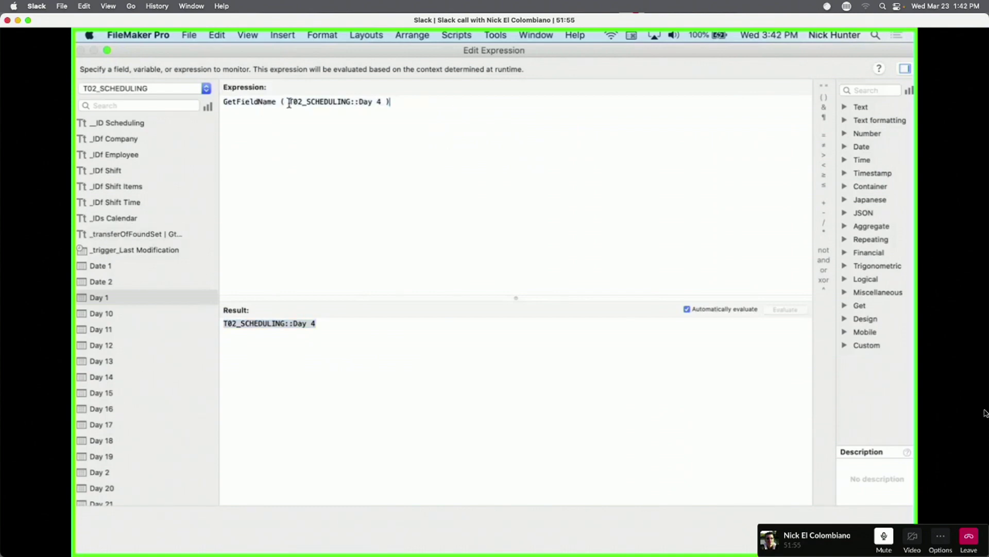
Replace the T02_SCHEDULING::Day 4 field in the GetFieldName watch expression with Self, try to evaluate it, and dismiss the alert.
{"action": "left_click_drag", "start_coordinate": [289, 103], "coordinate": [380, 100]}
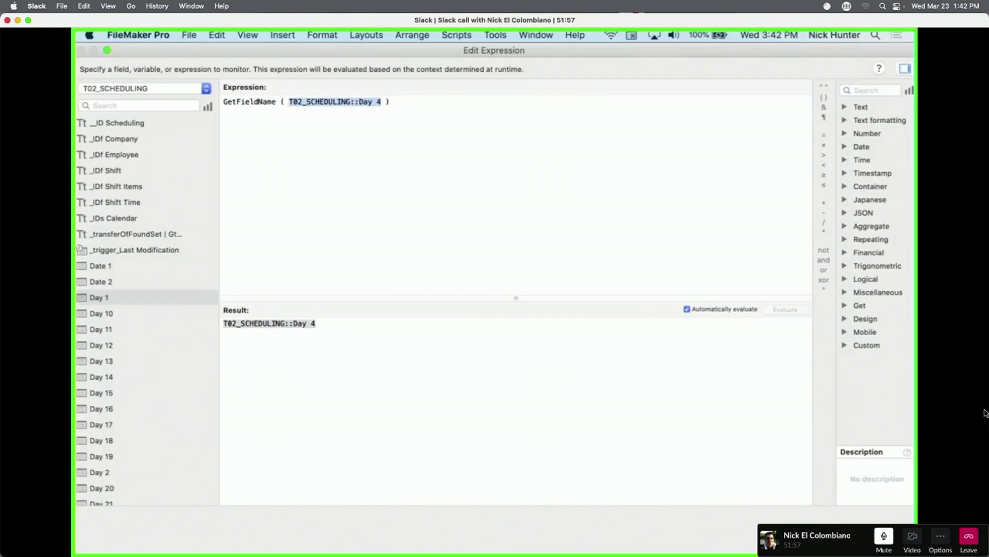
{"action": "type", "text": "se;f"}
{"action": "key", "text": "Return"}
{"action": "key", "text": "ctrl+z"}
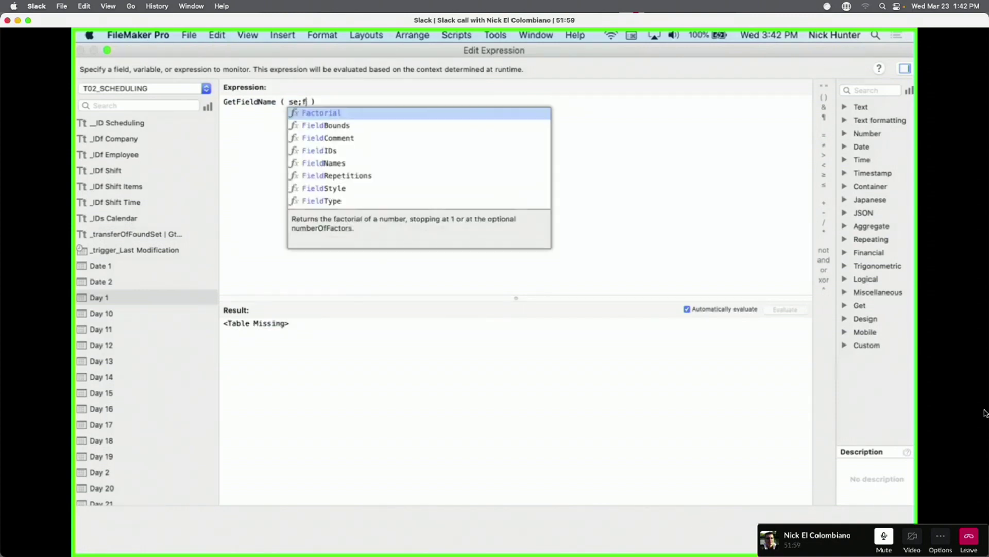
{"action": "key", "text": "BackSpace"}
{"action": "key", "text": "BackSpace"}
{"action": "type", "text": "l"}
{"action": "key", "text": "Return"}
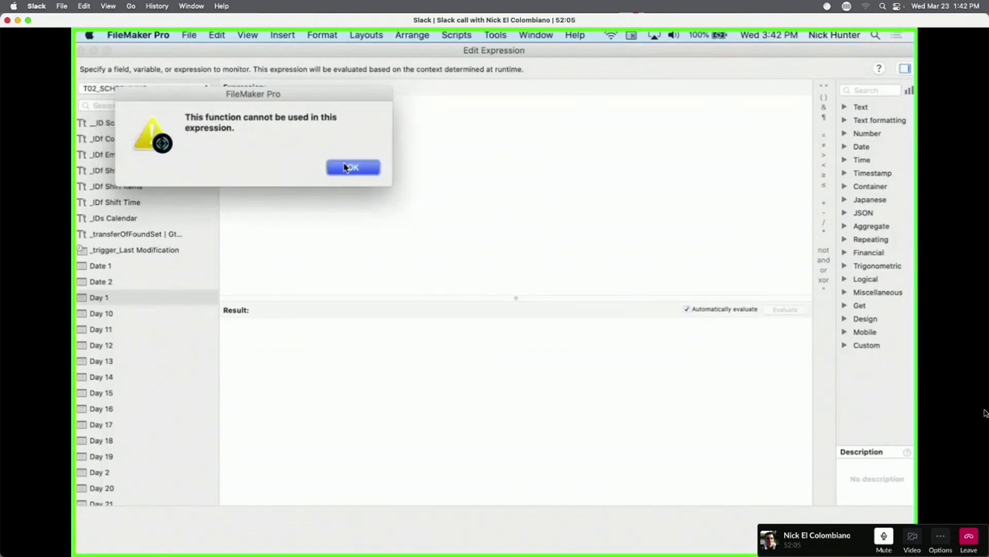
{"action": "left_click", "coordinate": [353, 167]}
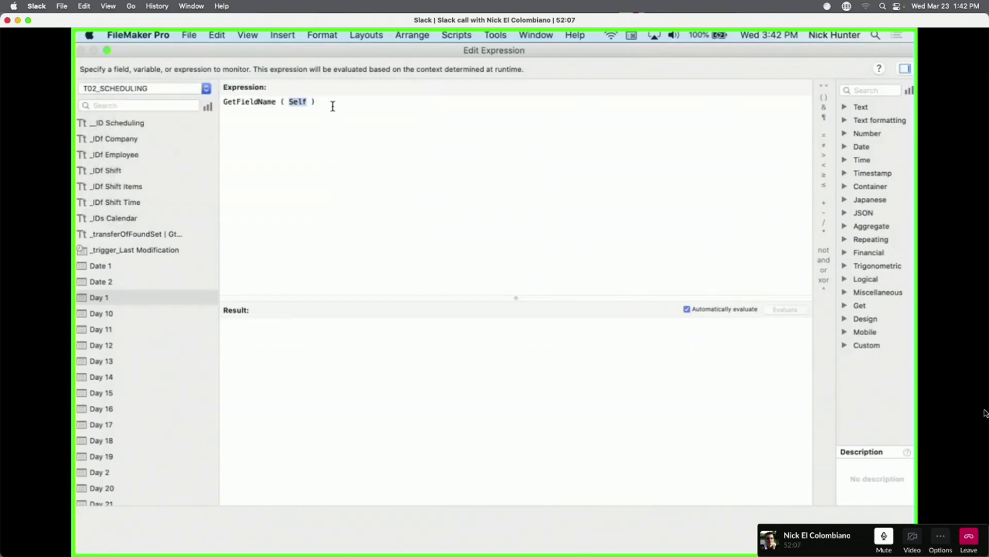
Move the Edit Expression and Data Viewer windows aside to examine the selected Shift Item 1 field on the layout, then bring the expression back into view.
{"action": "left_click_drag", "start_coordinate": [317, 52], "coordinate": [485, 360]}
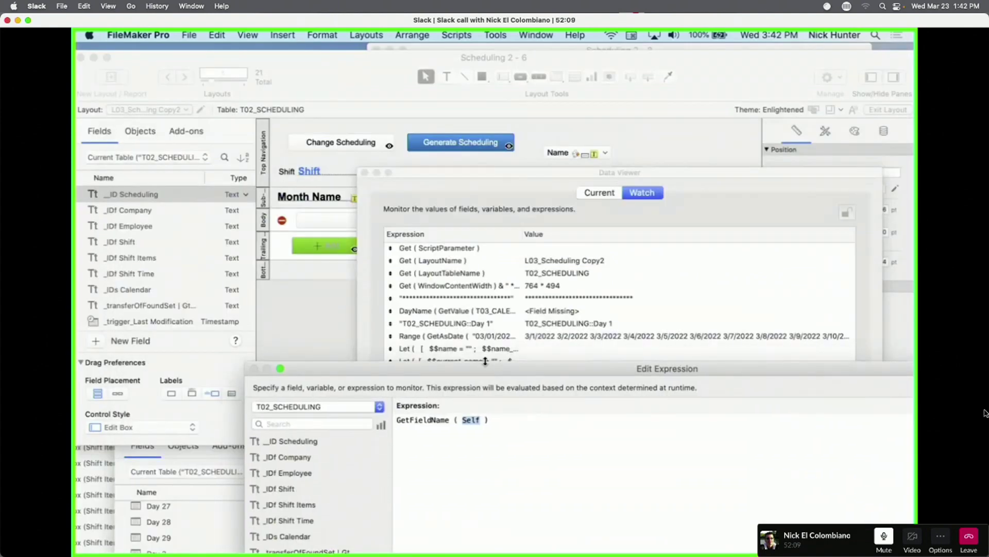
{"action": "left_click_drag", "start_coordinate": [421, 175], "coordinate": [607, 259]}
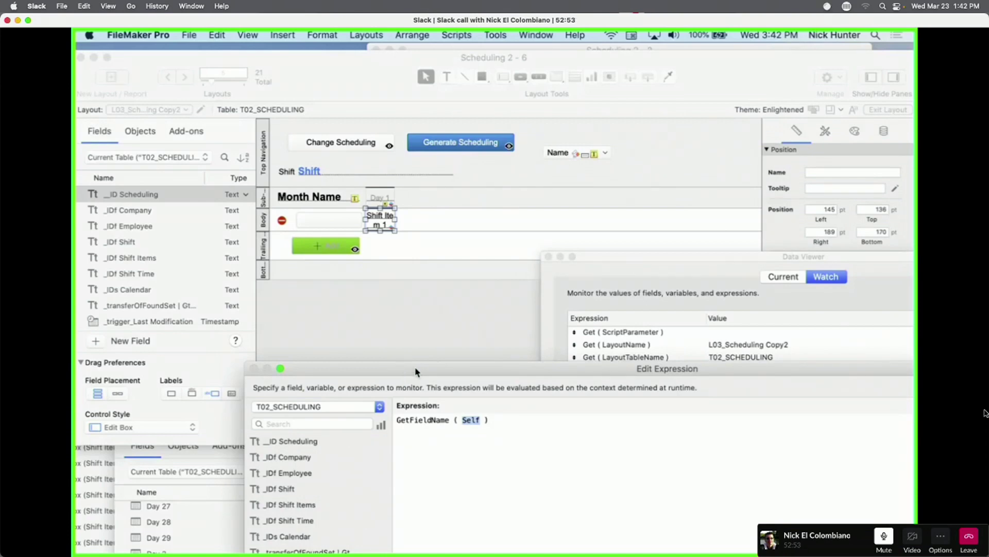
{"action": "left_click_drag", "start_coordinate": [403, 372], "coordinate": [354, 135]}
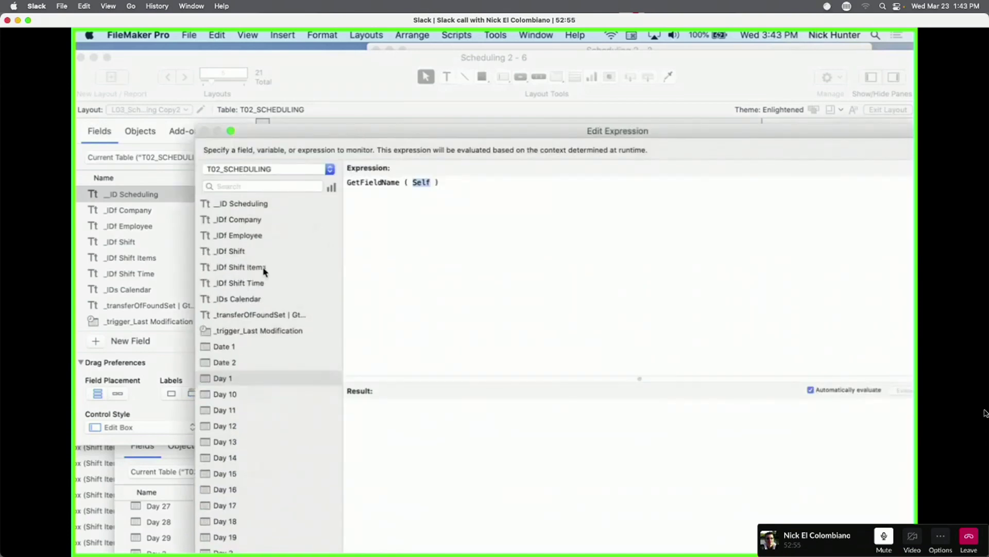
Set the GetFieldName argument to T02_SCHEDULING::Day 1 and cut the whole expression to the clipboard.
{"action": "double_click", "coordinate": [238, 377]}
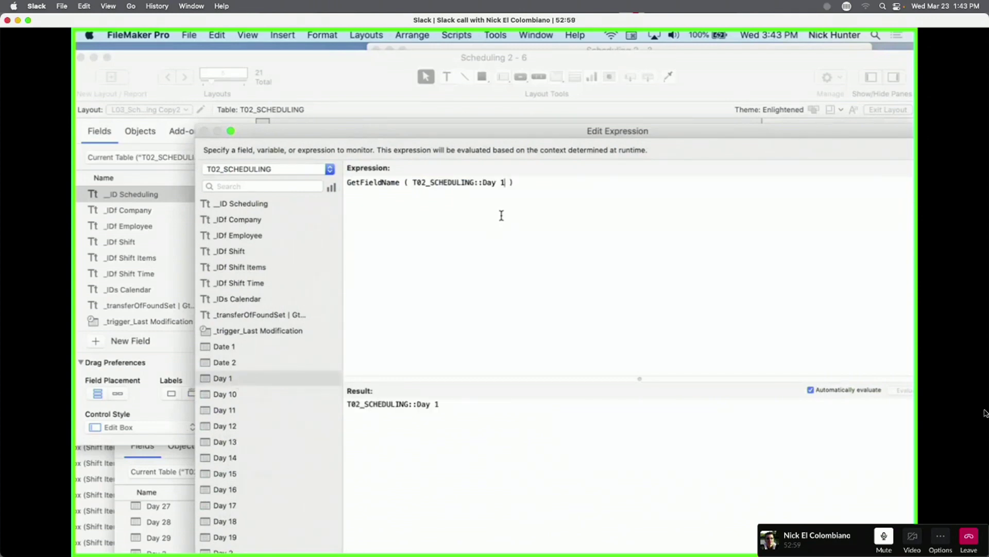
{"action": "left_click_drag", "start_coordinate": [533, 195], "coordinate": [365, 180]}
{"action": "key", "text": "cmd+c"}
{"action": "key", "text": "BackSpace"}
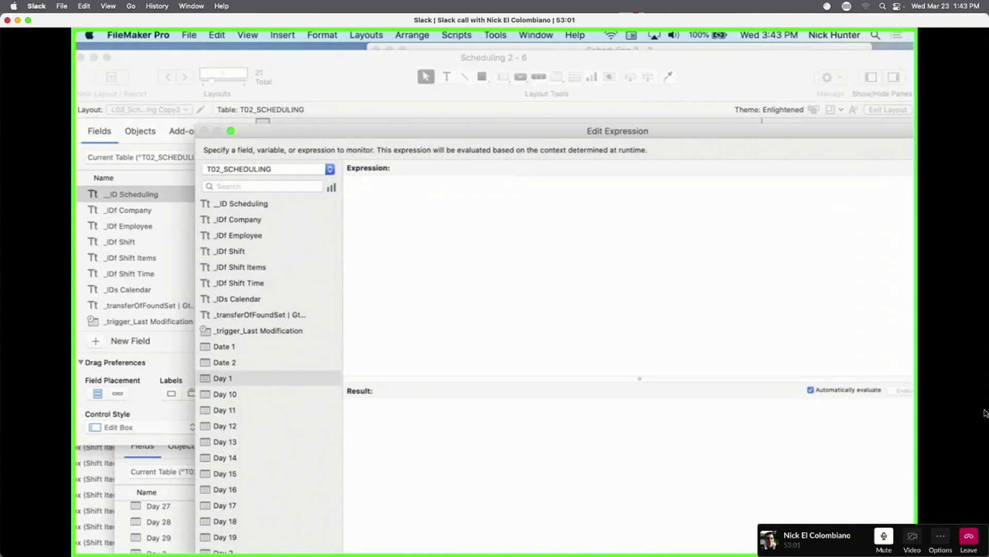
Build the expression RightWords ( GetFieldName ( T02_SCHEDULING::Day 1 ) ; 1 ) using the cut text, and leave the expression editor.
{"action": "type", "text": "righ"}
{"action": "key", "text": "Down"}
{"action": "key", "text": "Down"}
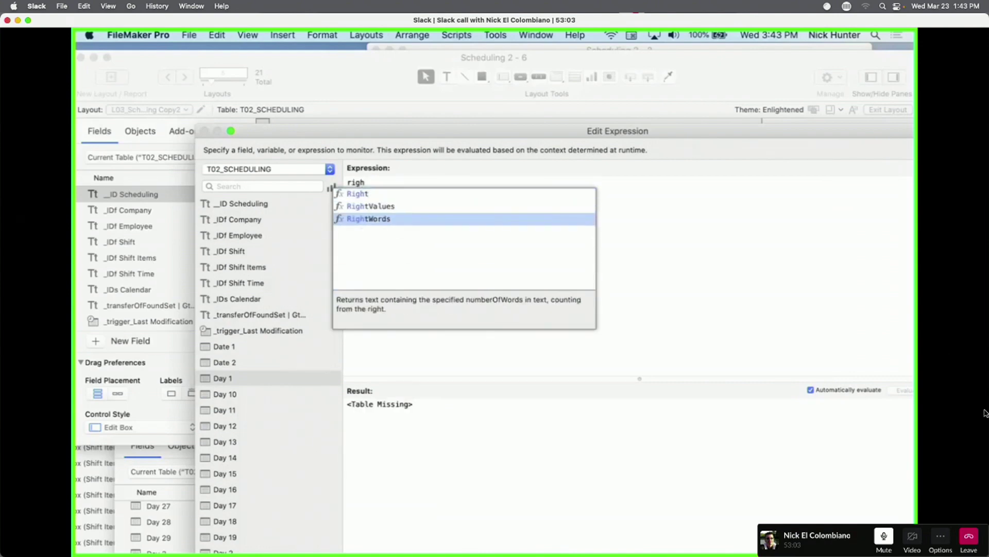
{"action": "key", "text": "Return"}
{"action": "double_click", "coordinate": [413, 182]}
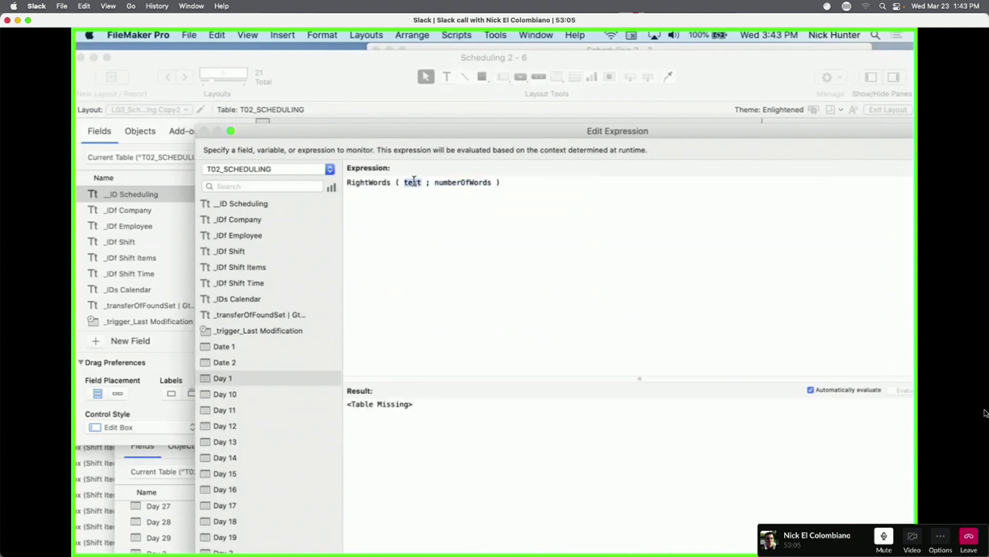
{"action": "key", "text": "cmd+v"}
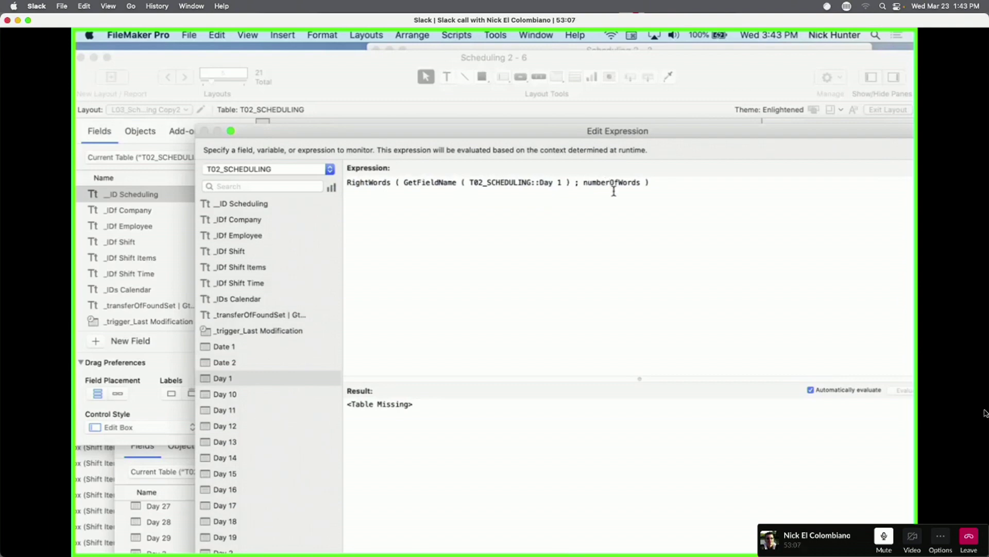
{"action": "key", "text": "cmd+z"}
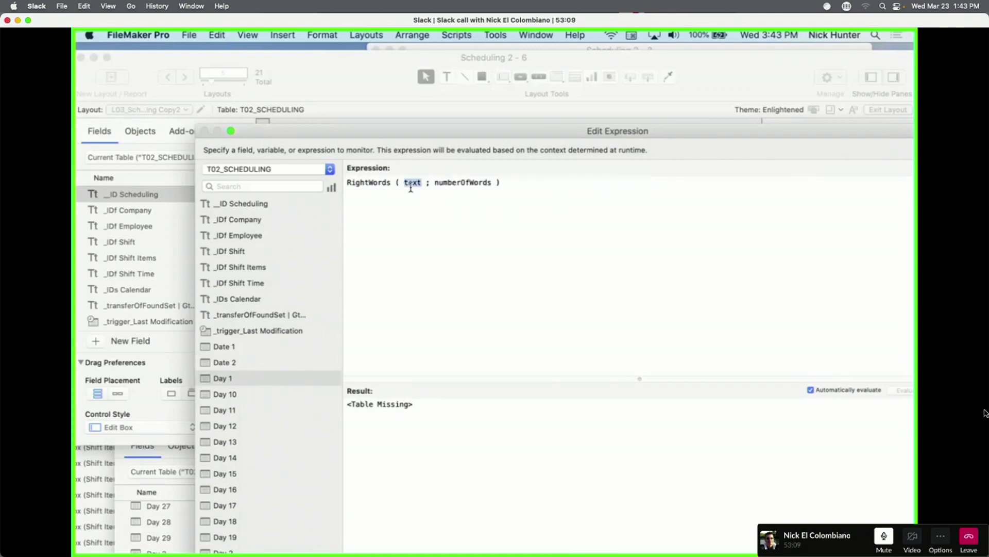
{"action": "key", "text": "cmd+v"}
{"action": "double_click", "coordinate": [608, 183]}
{"action": "type", "text": "1"}
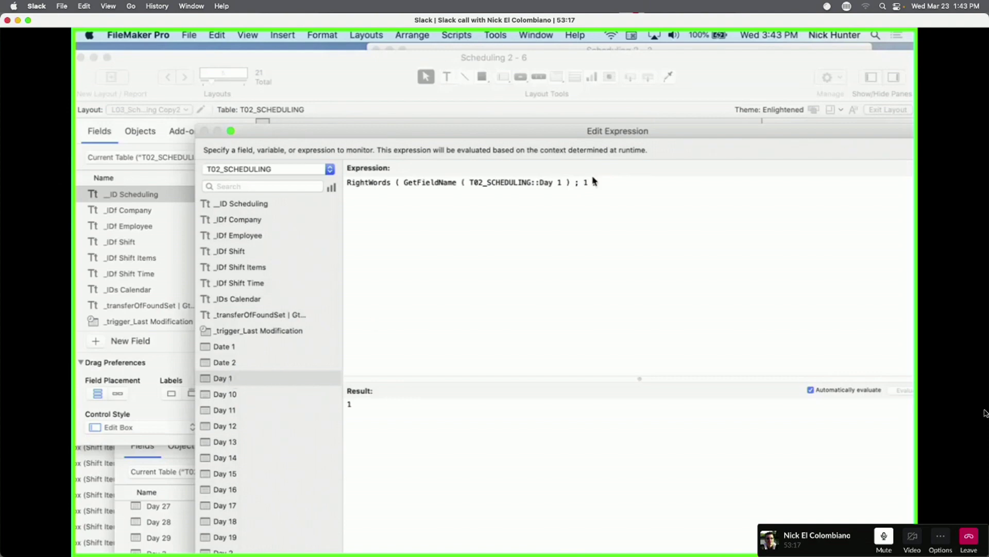
{"action": "type", "text": ")"}
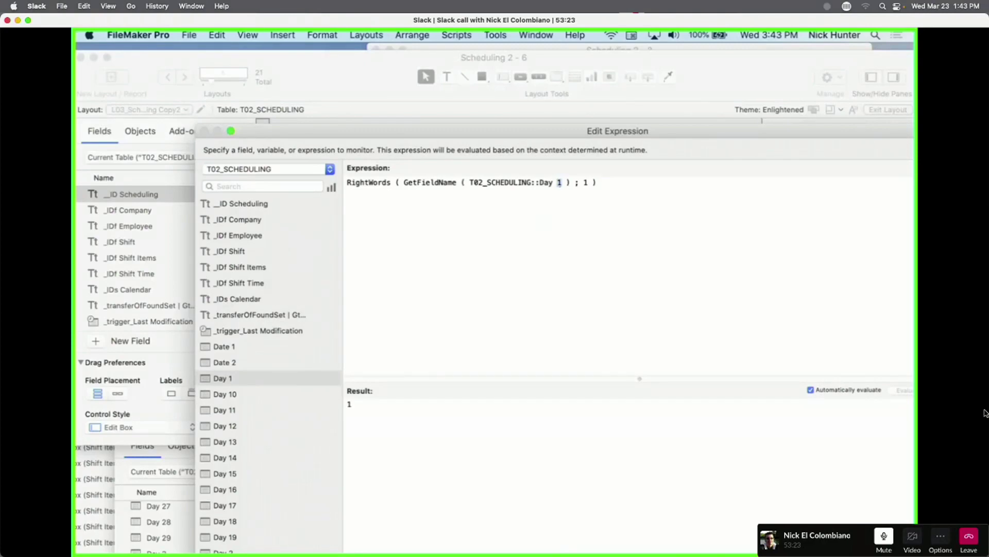
{"action": "key", "text": "Escape"}
Open the formula of the first conditional formatting rule on the Shift Item 1 field in the layout body.
{"action": "left_click", "coordinate": [377, 215]}
{"action": "right_click", "coordinate": [370, 219]}
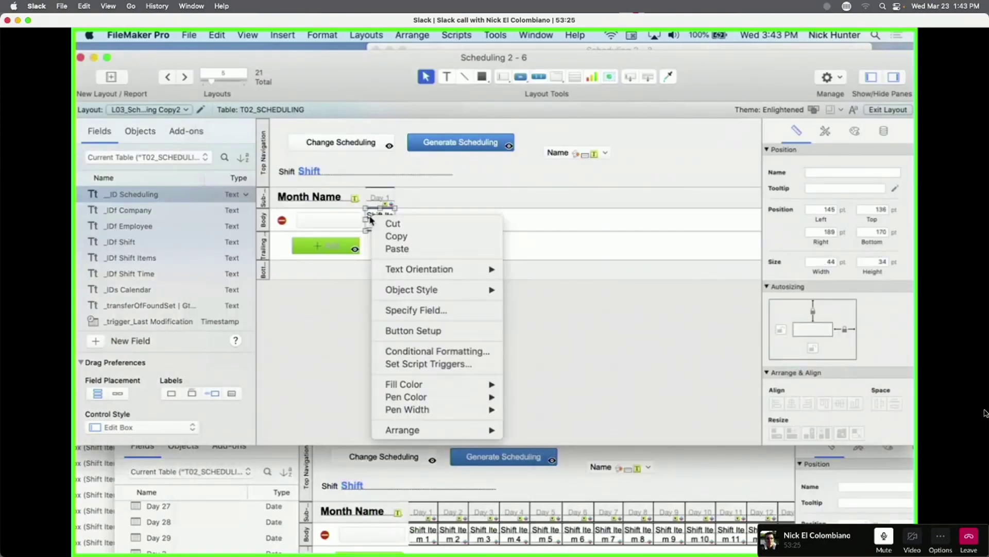
{"action": "left_click", "coordinate": [435, 351]}
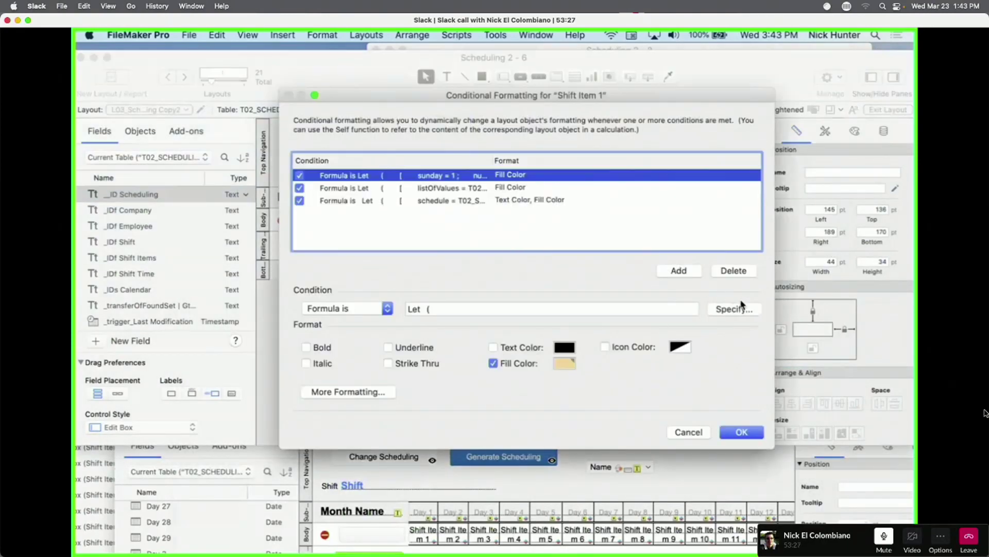
{"action": "left_click", "coordinate": [742, 307]}
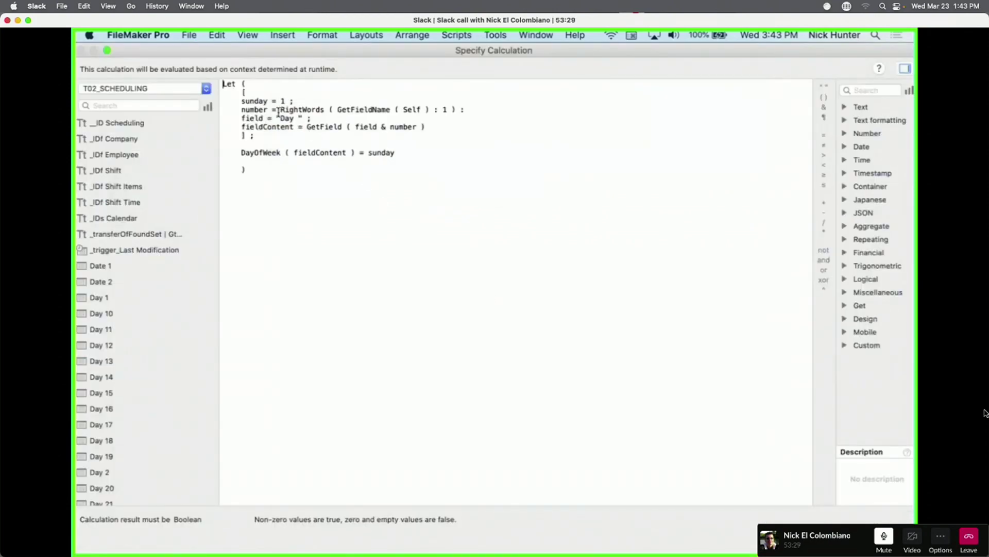
Examine how the number, field and fieldContent variables are defined in the Let formula.
{"action": "left_click_drag", "start_coordinate": [280, 110], "coordinate": [463, 112]}
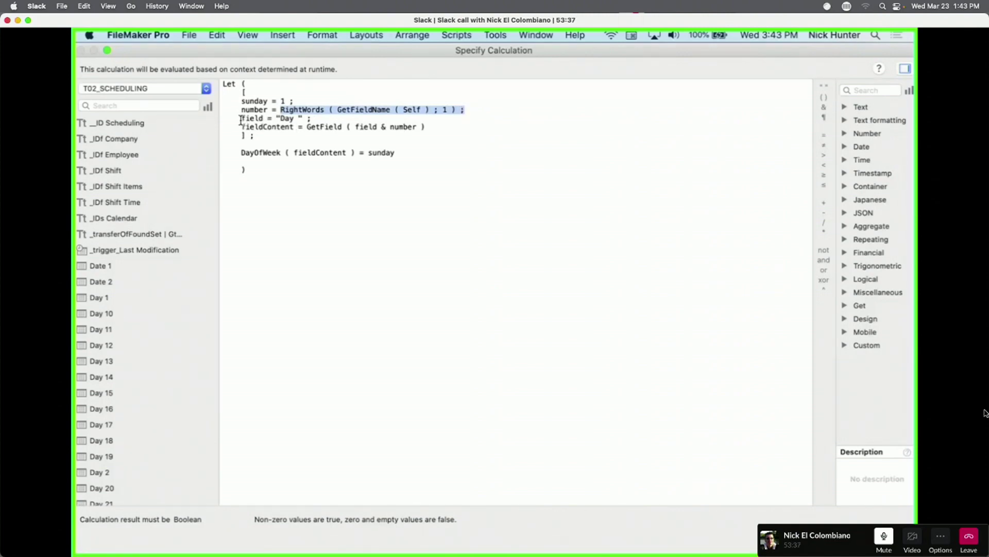
{"action": "left_click_drag", "start_coordinate": [277, 119], "coordinate": [303, 118]}
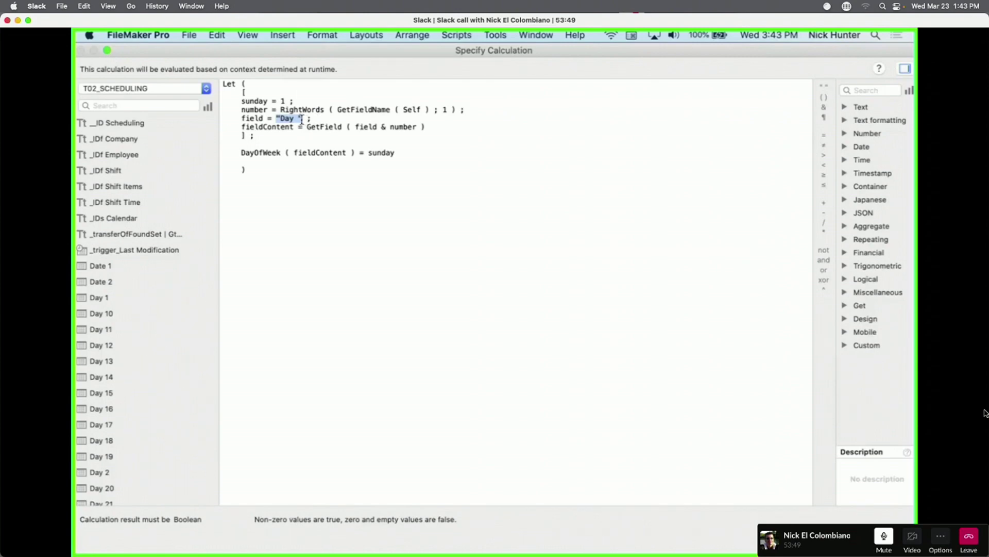
{"action": "left_click", "coordinate": [248, 114]}
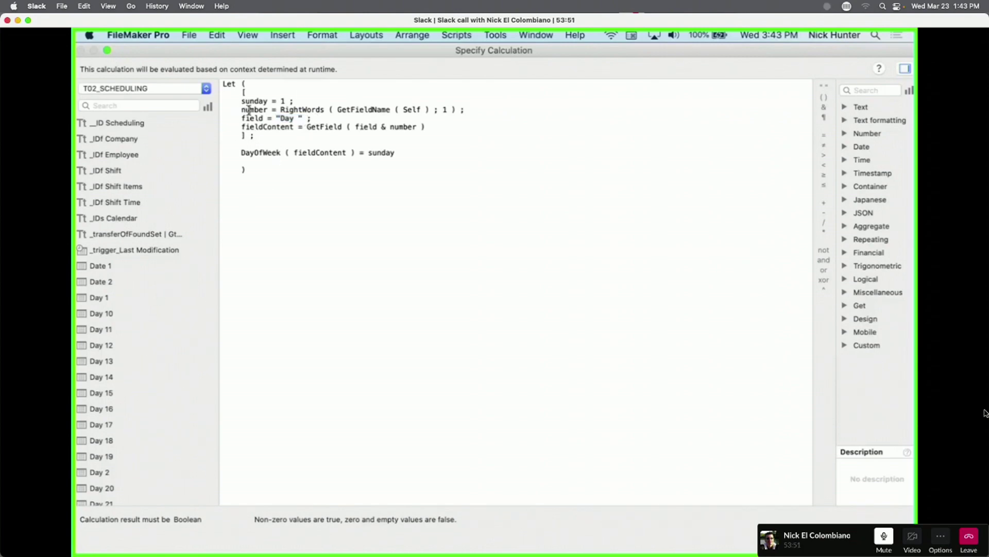
{"action": "double_click", "coordinate": [249, 118]}
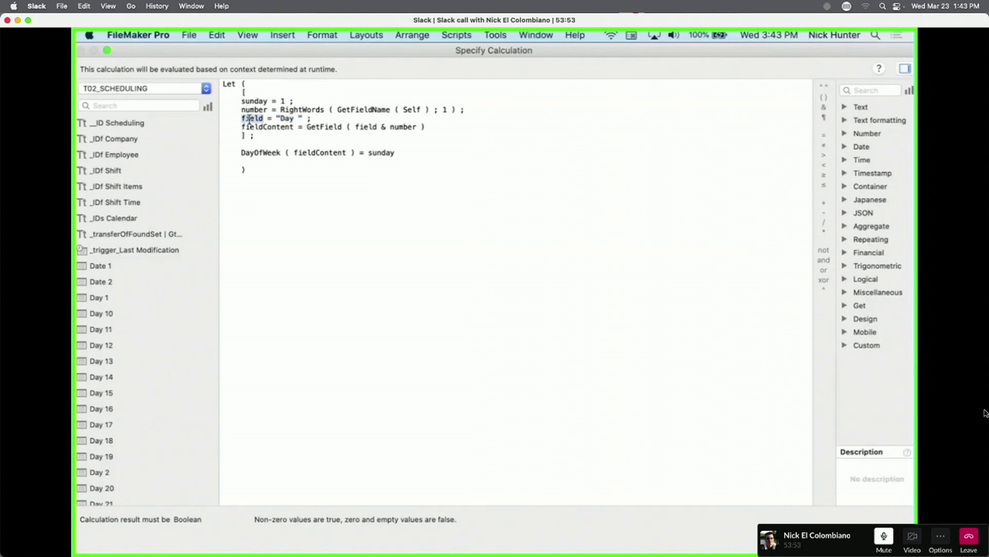
{"action": "left_click_drag", "start_coordinate": [275, 118], "coordinate": [299, 118]}
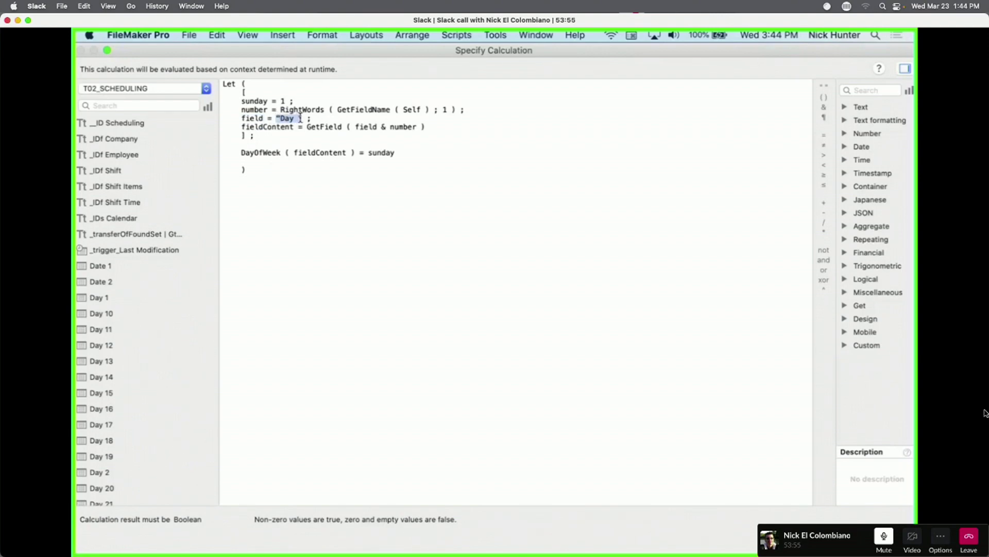
{"action": "left_click", "coordinate": [257, 115]}
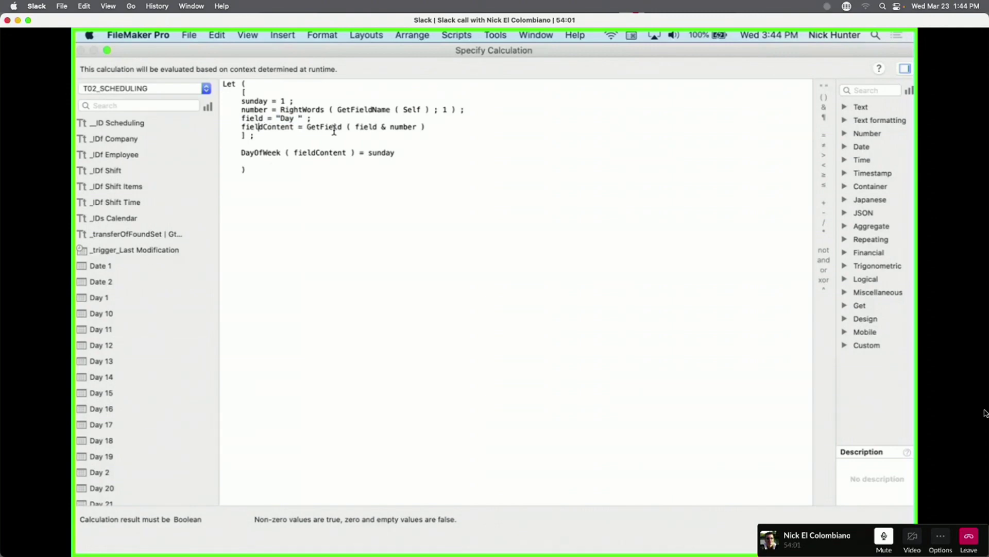
{"action": "left_click_drag", "start_coordinate": [356, 126], "coordinate": [421, 126]}
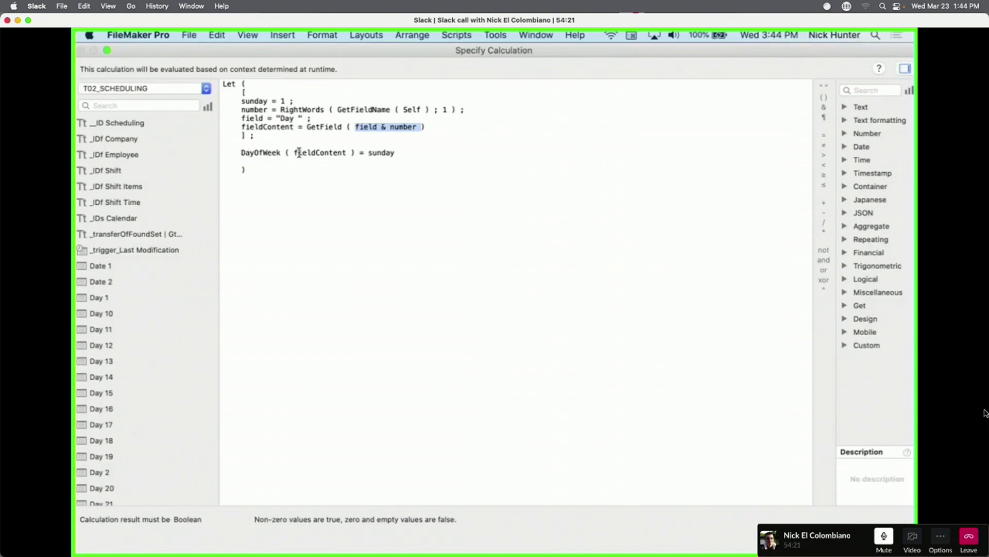
Examine the DayOfWeek ( fieldContent ) = sunday comparison and the variables it relies on.
{"action": "left_click_drag", "start_coordinate": [294, 152], "coordinate": [343, 152]}
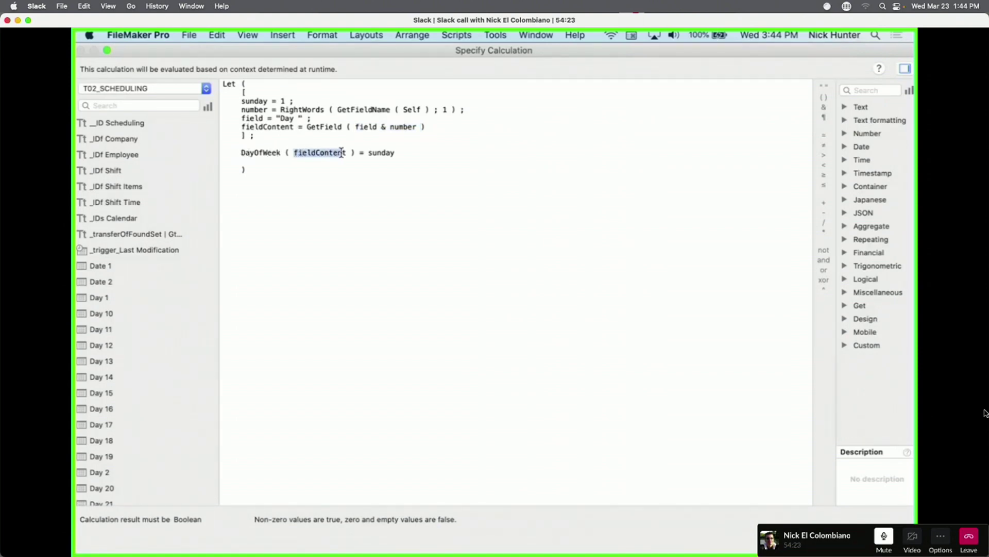
{"action": "double_click", "coordinate": [268, 126]}
{"action": "double_click", "coordinate": [382, 153]}
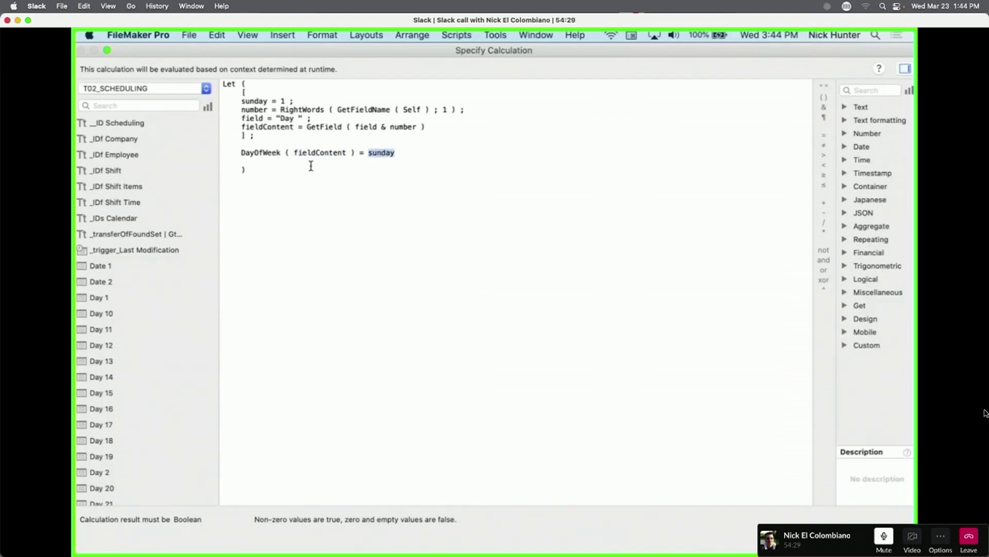
{"action": "left_click", "coordinate": [398, 153]}
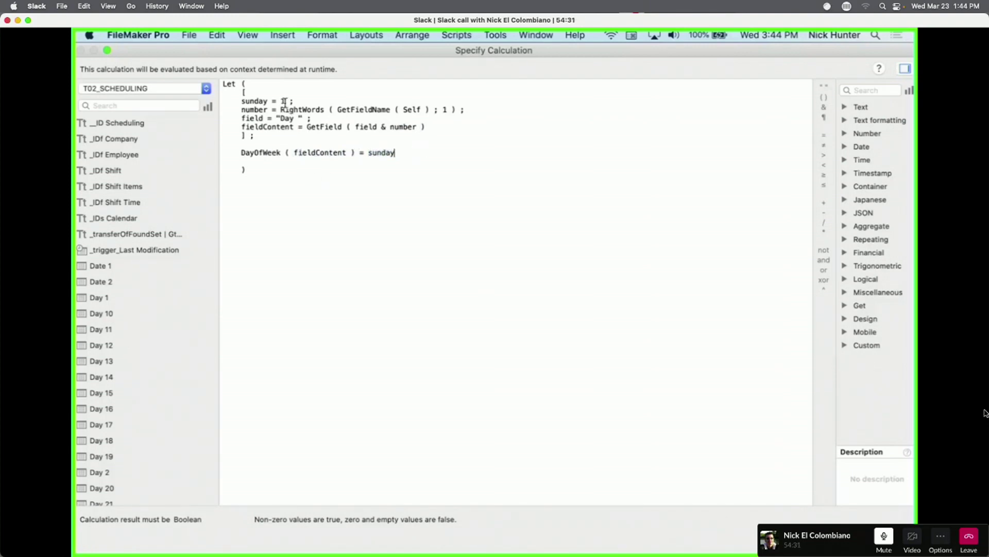
{"action": "double_click", "coordinate": [380, 152]}
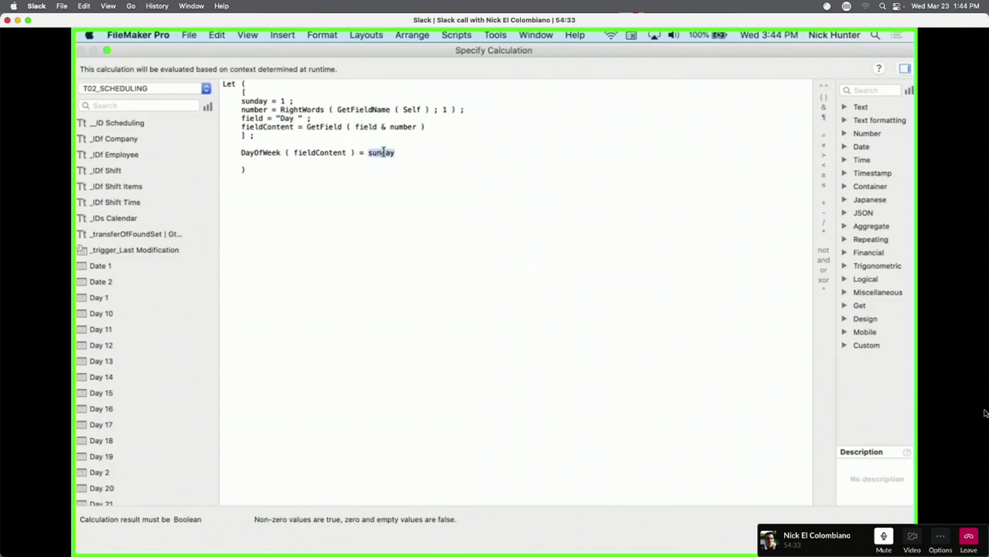
{"action": "left_click", "coordinate": [383, 152]}
{"action": "double_click", "coordinate": [386, 153]}
{"action": "left_click", "coordinate": [386, 171]}
Review the Let formula as a whole, including the GetField function used for fieldContent.
{"action": "left_click_drag", "start_coordinate": [396, 152], "coordinate": [227, 109]}
{"action": "left_click", "coordinate": [303, 192]}
{"action": "left_click_drag", "start_coordinate": [302, 192], "coordinate": [218, 82]}
{"action": "left_click_drag", "start_coordinate": [306, 197], "coordinate": [204, 79]}
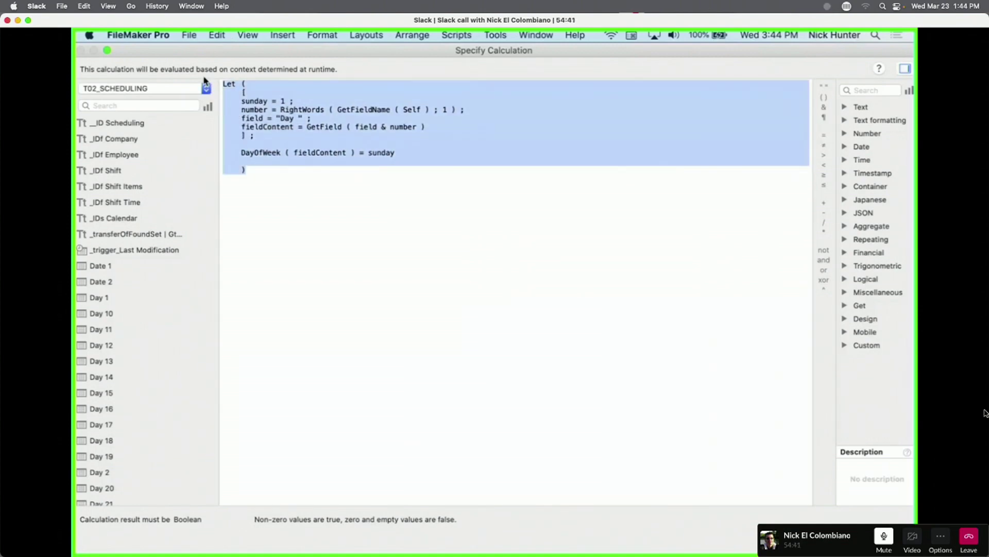
{"action": "left_click", "coordinate": [316, 131]}
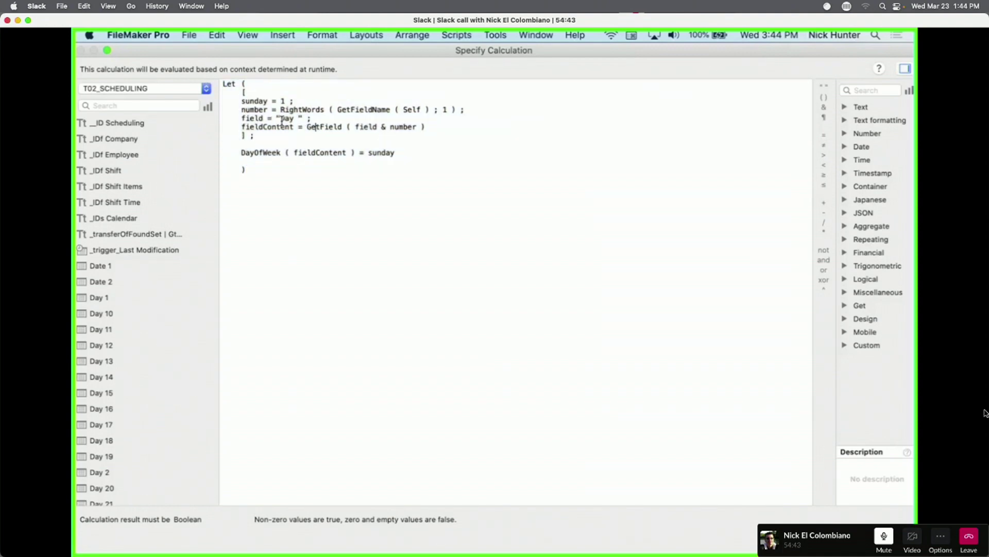
{"action": "double_click", "coordinate": [309, 129]}
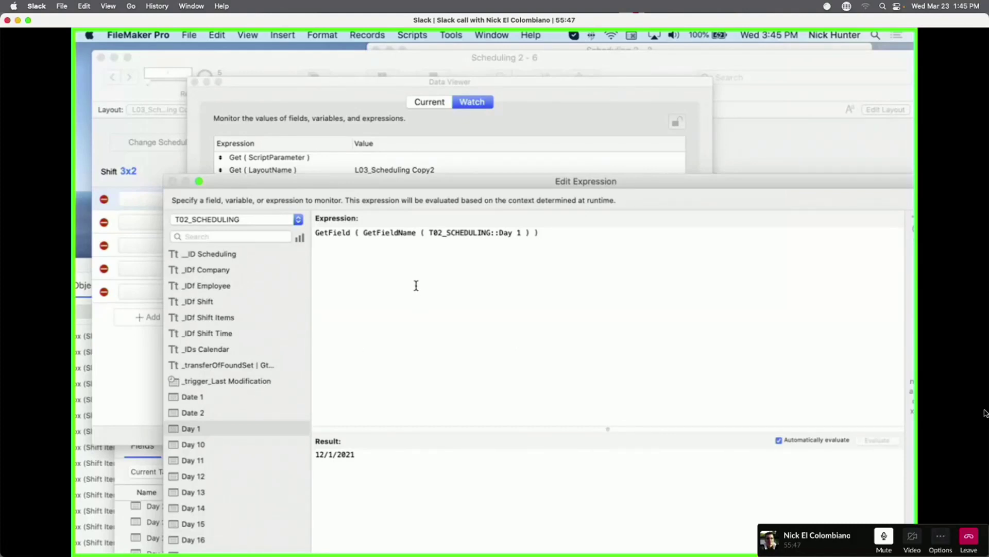
Strip the outer GetField so only GetFieldName ( T02_SCHEDULING::Day 1 ) remains, and cut that expression to the clipboard.
{"action": "left_click_drag", "start_coordinate": [365, 235], "coordinate": [335, 224]}
{"action": "key", "text": "BackSpace"}
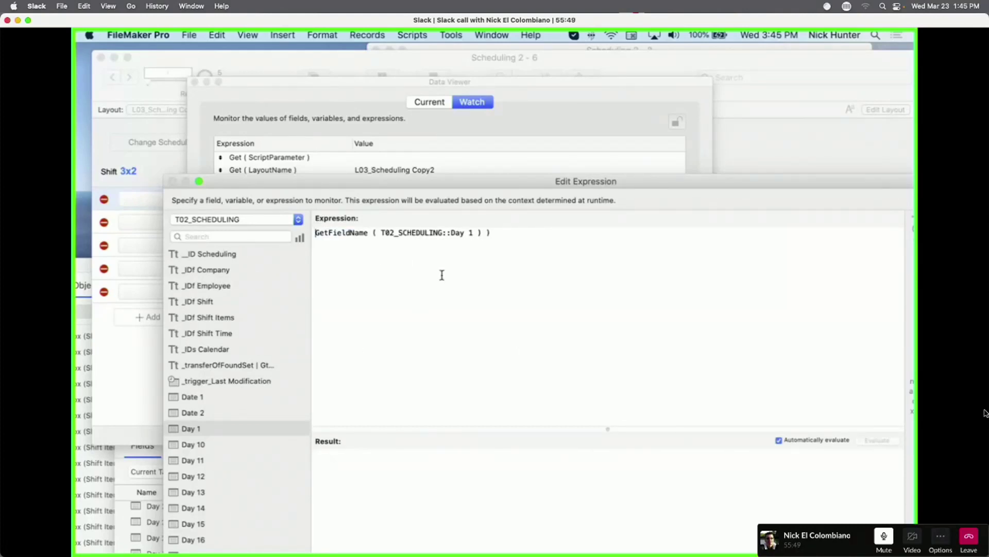
{"action": "key", "text": "BackSpace"}
{"action": "key", "text": "BackSpace"}
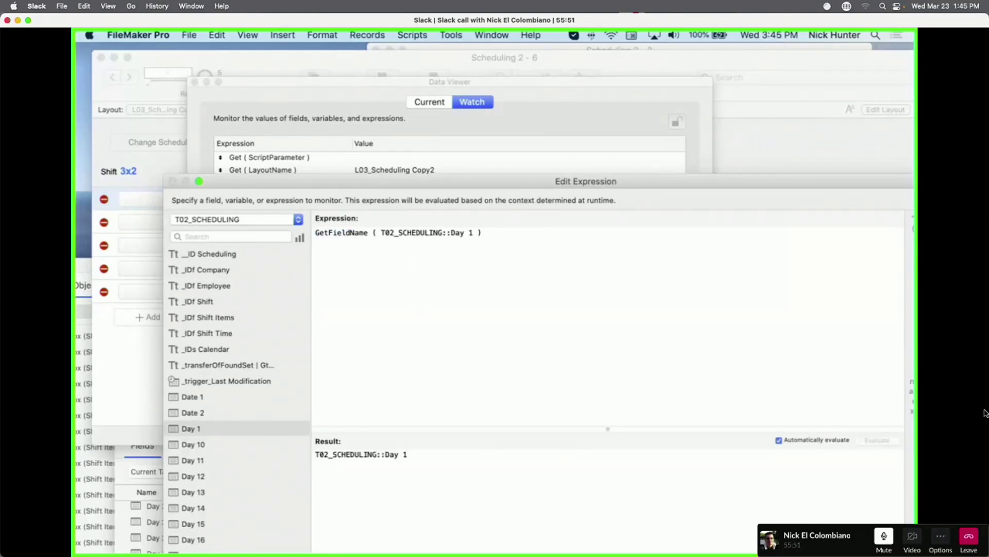
{"action": "key", "text": "super+a"}
{"action": "key", "text": "super+x"}
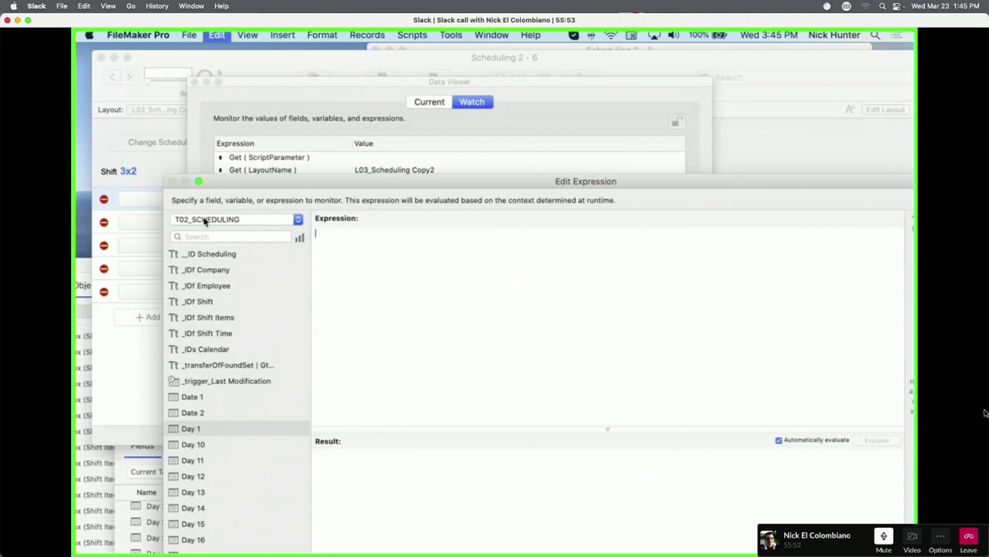
Insert the GetField function, try the cut expression as its argument, and undo the paste.
{"action": "type", "text": "getf"}
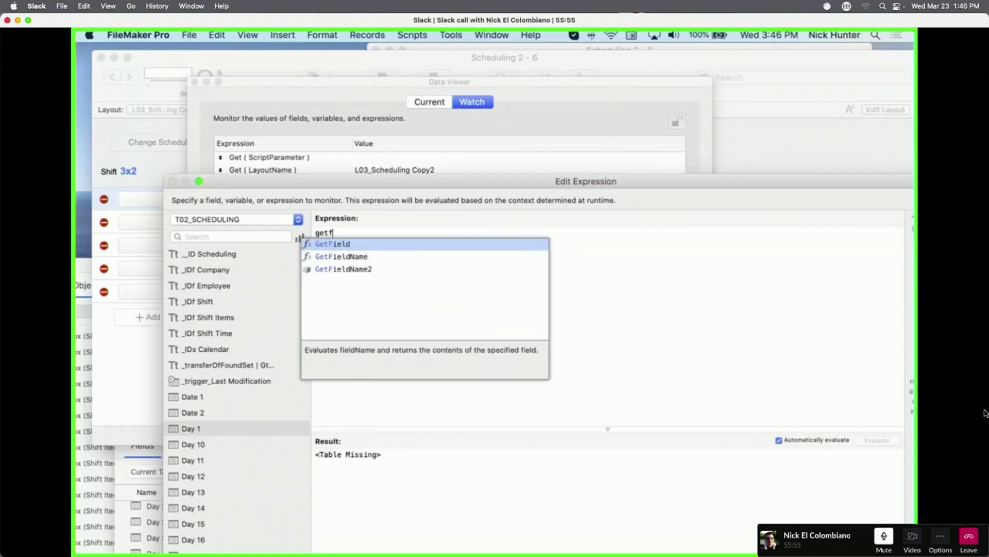
{"action": "key", "text": "Return"}
{"action": "key", "text": "super+v"}
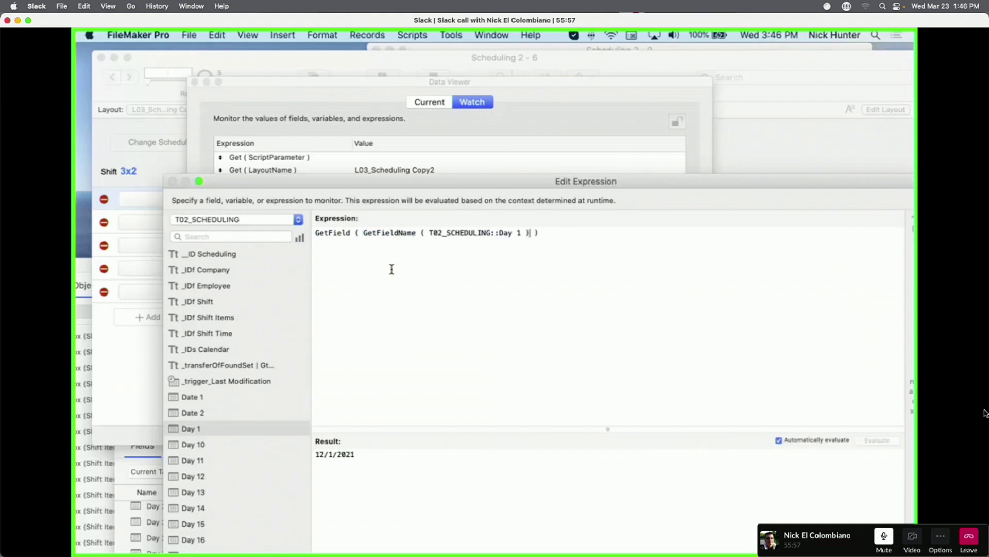
{"action": "key", "text": "super+z"}
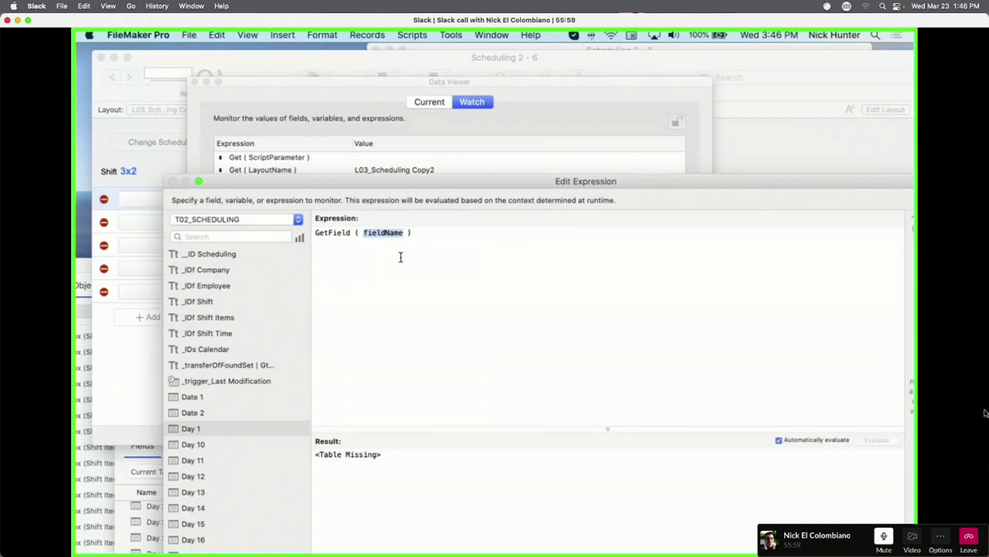
{"action": "key", "text": "Right"}
{"action": "key", "text": "shift+Left"}
{"action": "key", "text": "shift+Left"}
{"action": "key", "text": "shift+Left"}
{"action": "key", "text": "shift+Left"}
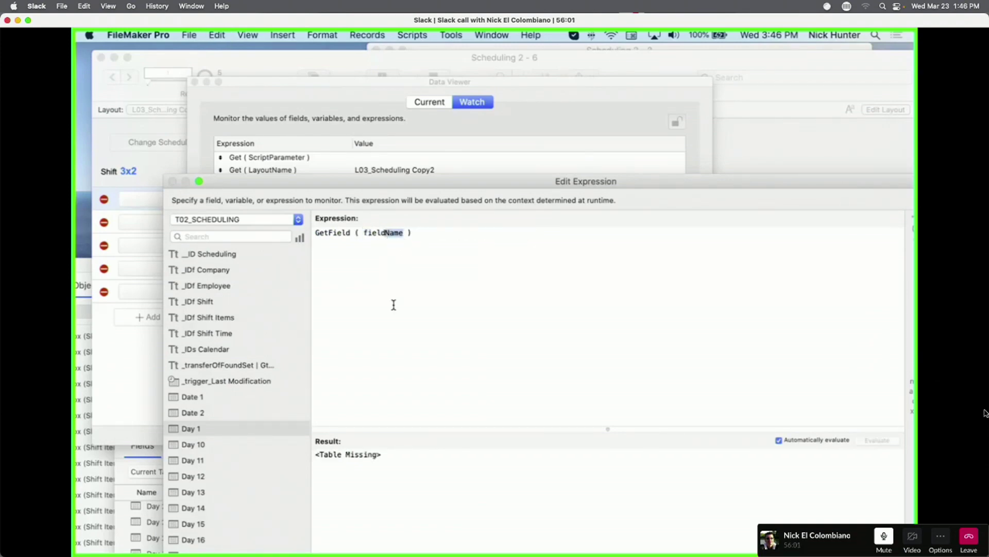
{"action": "key", "text": "BackSpace"}
{"action": "key", "text": "super+z"}
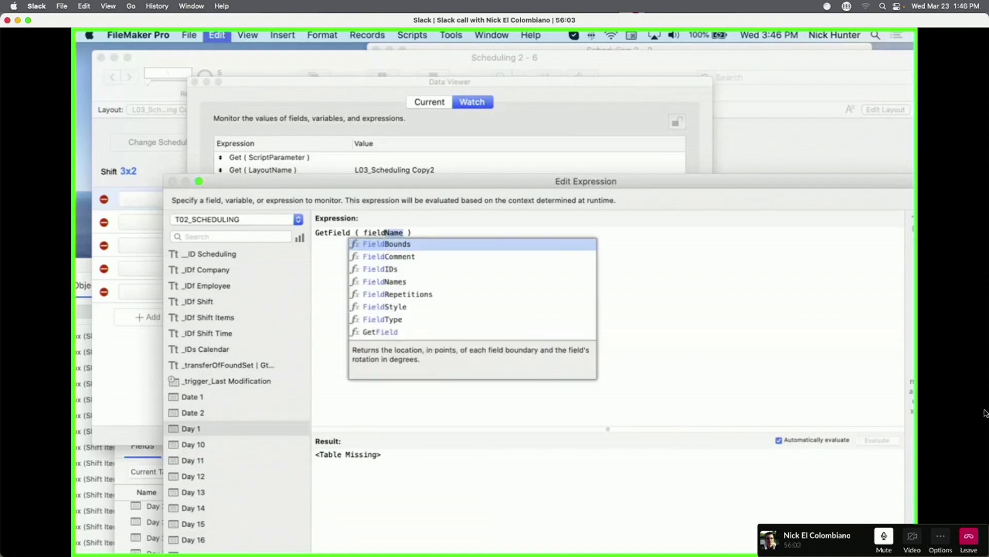
Replace the fieldName placeholder in GetField with the cut GetFieldName ( T02_SCHEDULING::Day 1 ) expression.
{"action": "double_click", "coordinate": [379, 233]}
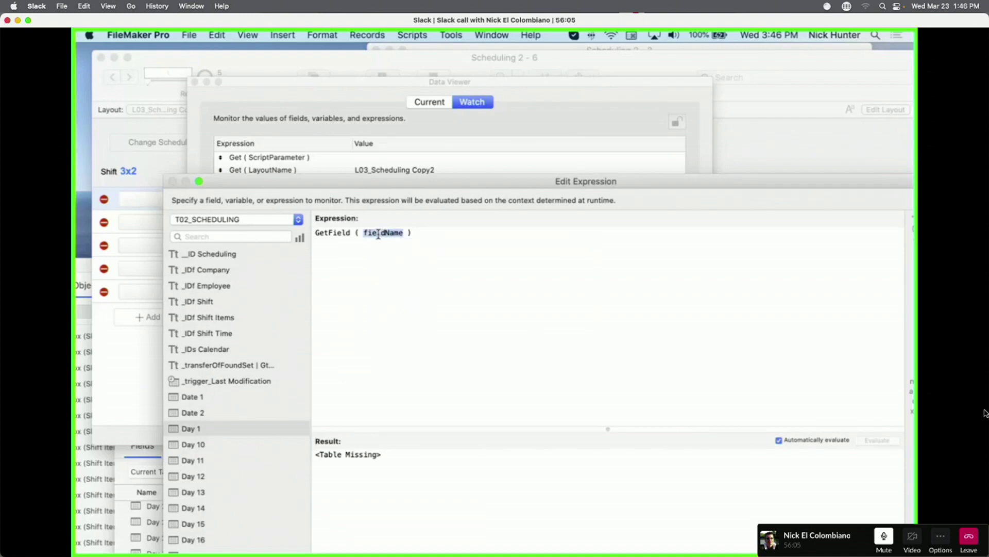
{"action": "key", "text": "super+v"}
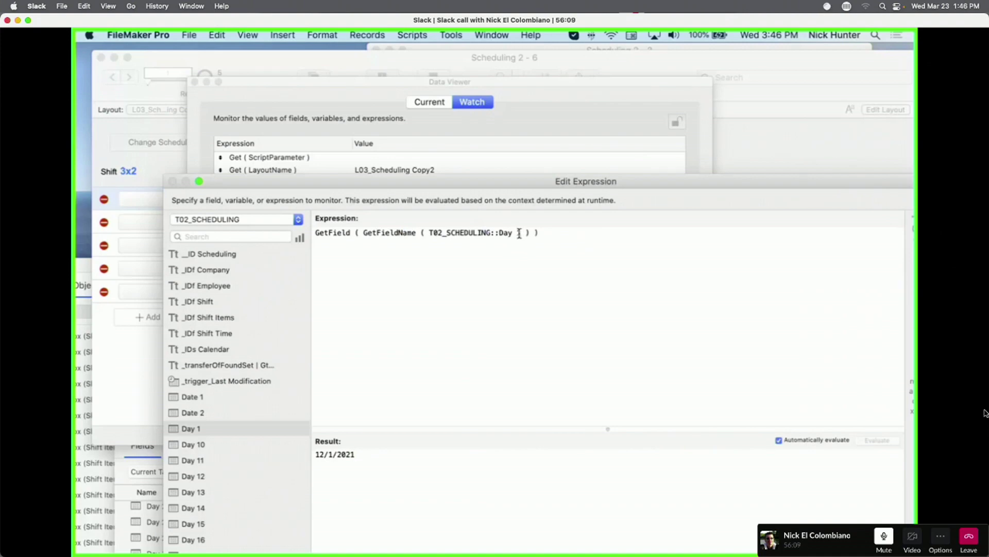
Test the GetField expression with T02_SCHEDULING::Day 12 and with T02_SCHEDULING::Day 3 as the referenced field.
{"action": "type", "text": "2"}
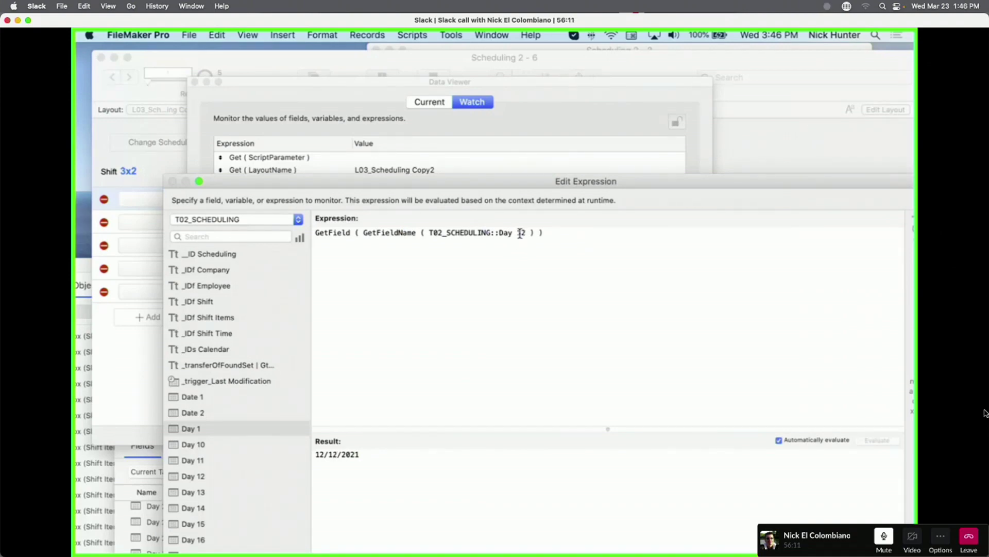
{"action": "double_click", "coordinate": [521, 233]}
{"action": "type", "text": "3"}
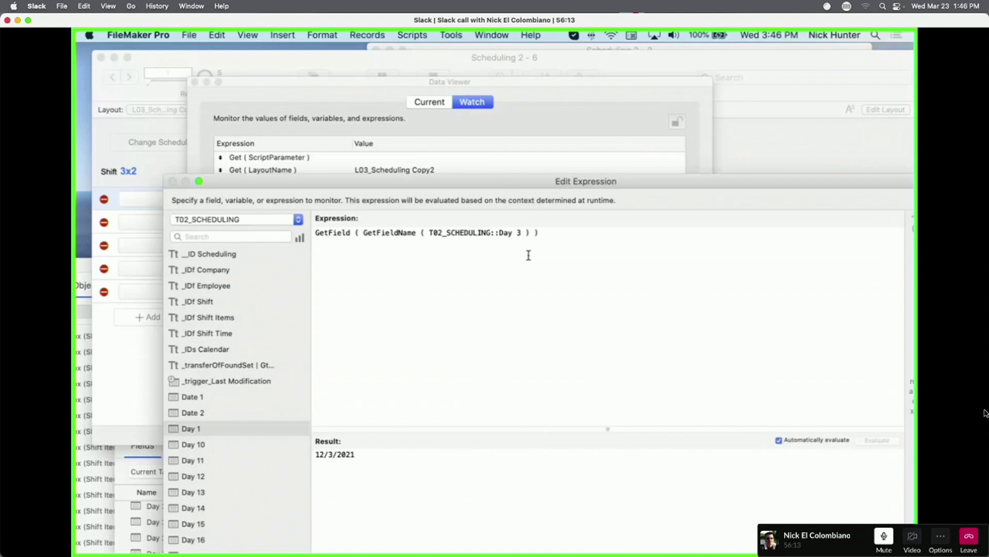
Wrap the GetField ( GetFieldName ( ) ) expression in the DayOfWeek function and compare it with 1.
{"action": "key", "text": "super+a"}
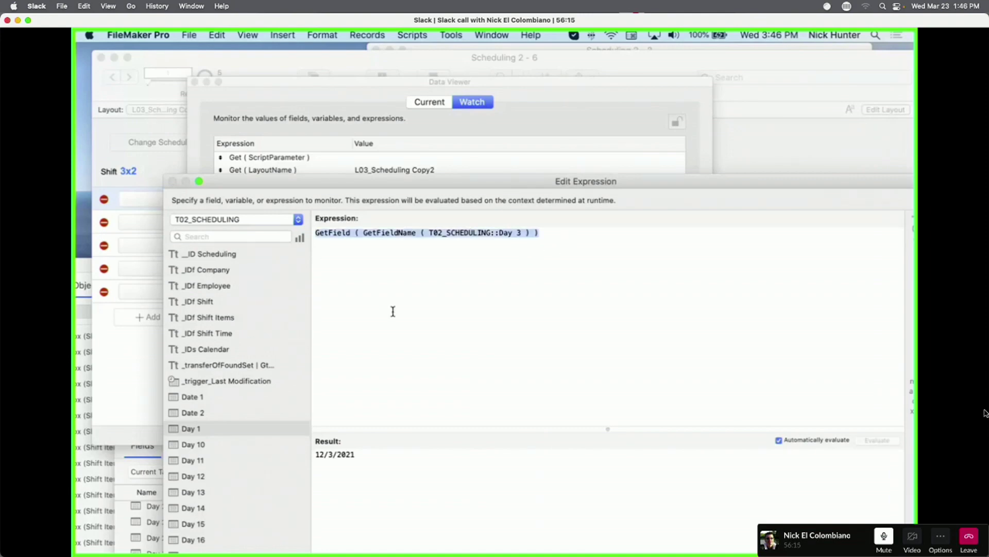
{"action": "key", "text": "BackSpace"}
{"action": "type", "text": "day"}
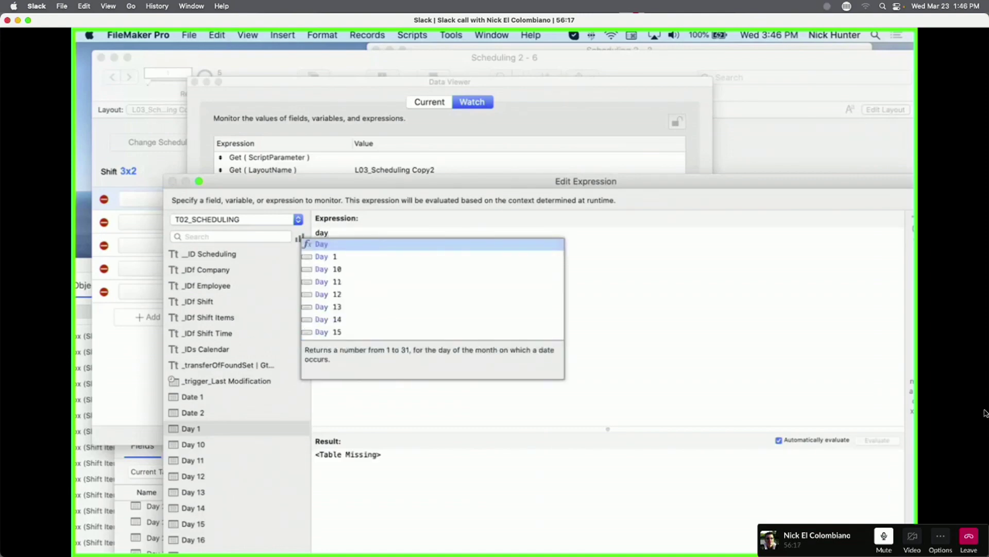
{"action": "type", "text": "Of"}
{"action": "key", "text": "Return"}
{"action": "key", "text": "super+v"}
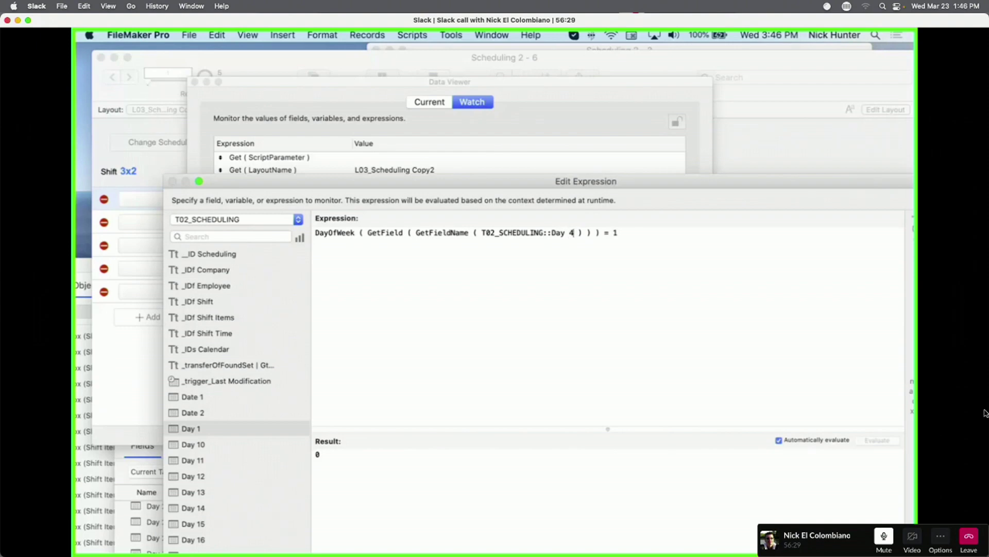
Change the field referenced in the DayOfWeek test to Day 5 and highlight the evaluated result.
{"action": "key", "text": "BackSpace"}
{"action": "type", "text": "5"}
{"action": "double_click", "coordinate": [343, 459]}
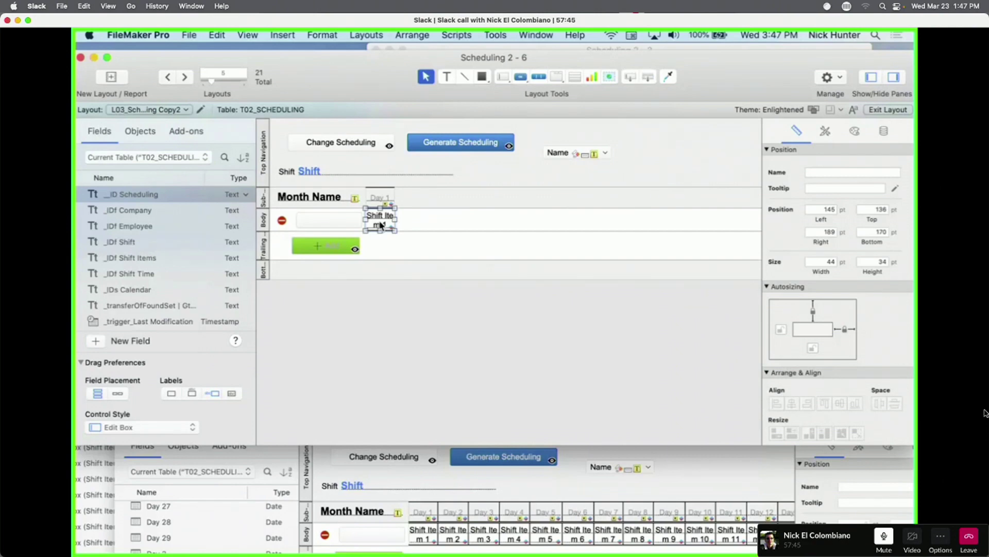
Look over the conditional formatting rules on the Shift Item 1 field, leaving them unedited.
{"action": "right_click", "coordinate": [381, 225]}
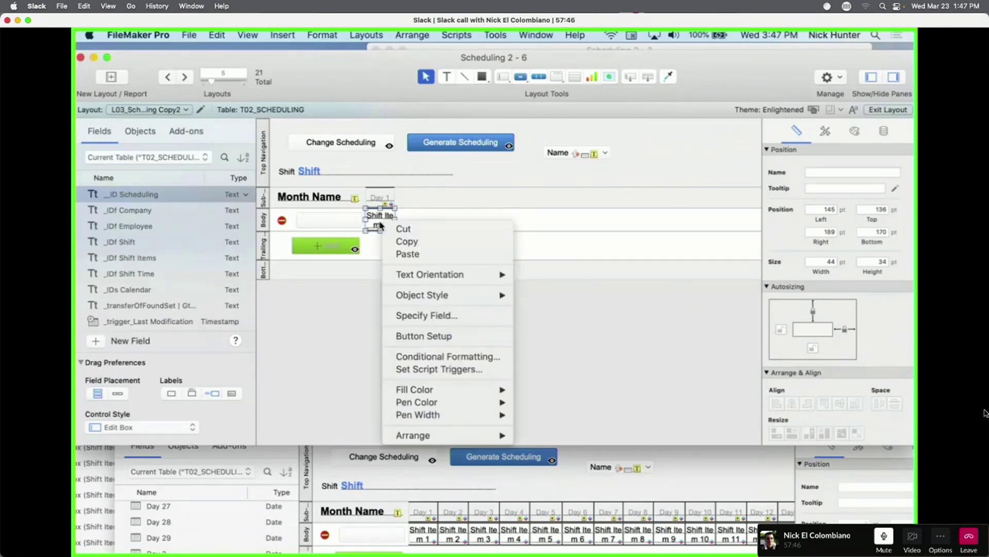
{"action": "left_click", "coordinate": [446, 356]}
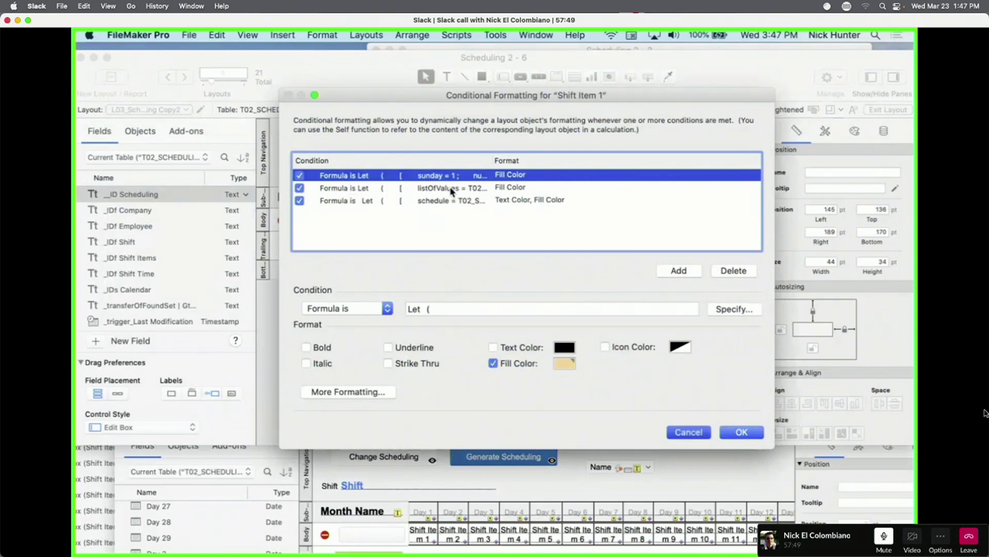
{"action": "key", "text": "Escape"}
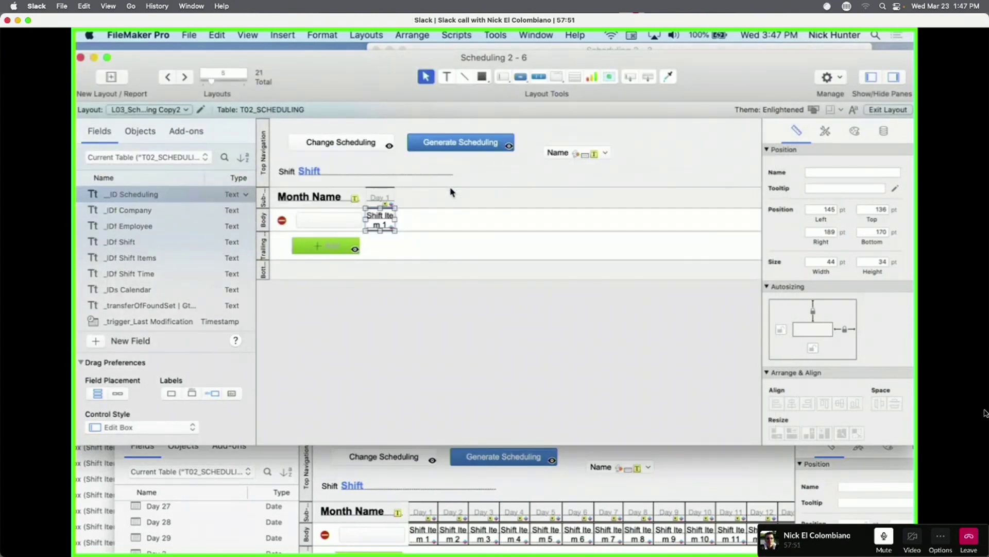
Examine the Day 1 to Day 31 date fields of the SCH_Scheduling table in the database definition.
{"action": "key", "text": "super+shift+d"}
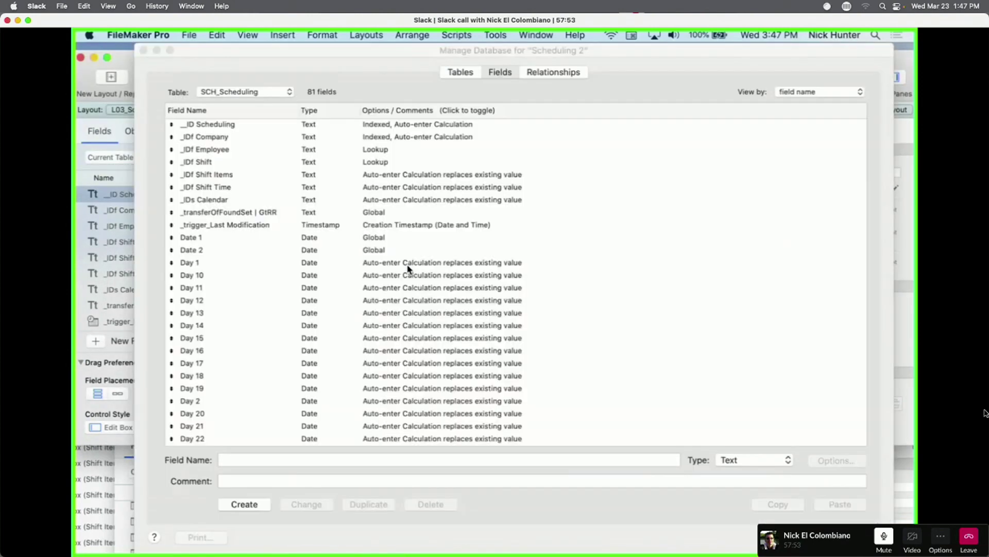
{"action": "left_click", "coordinate": [258, 275]}
{"action": "scroll", "coordinate": [280, 344], "scroll_direction": "down", "scroll_amount": 5}
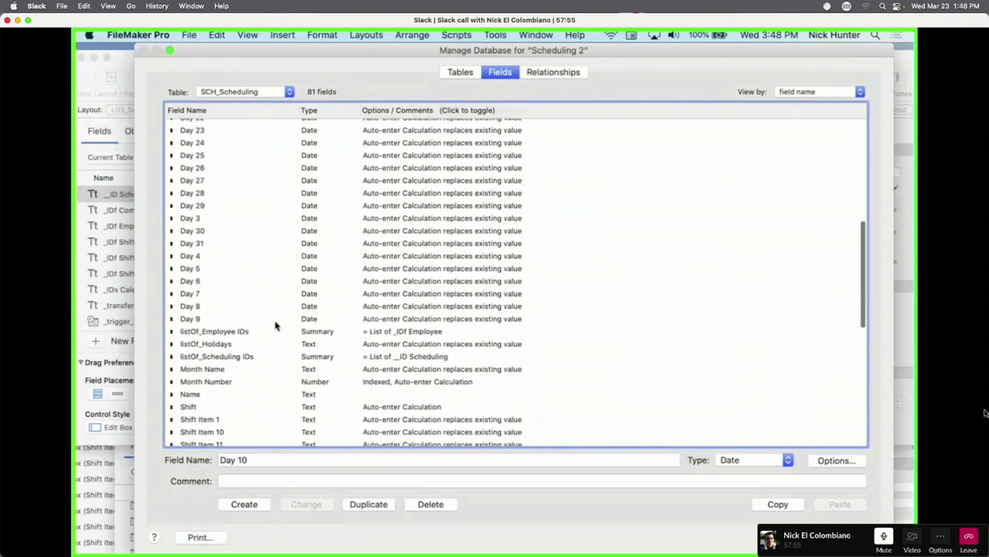
{"action": "left_click", "coordinate": [276, 322]}
{"action": "scroll", "coordinate": [277, 325], "scroll_direction": "up", "scroll_amount": 15}
{"action": "left_click", "coordinate": [241, 267], "text": "shift"}
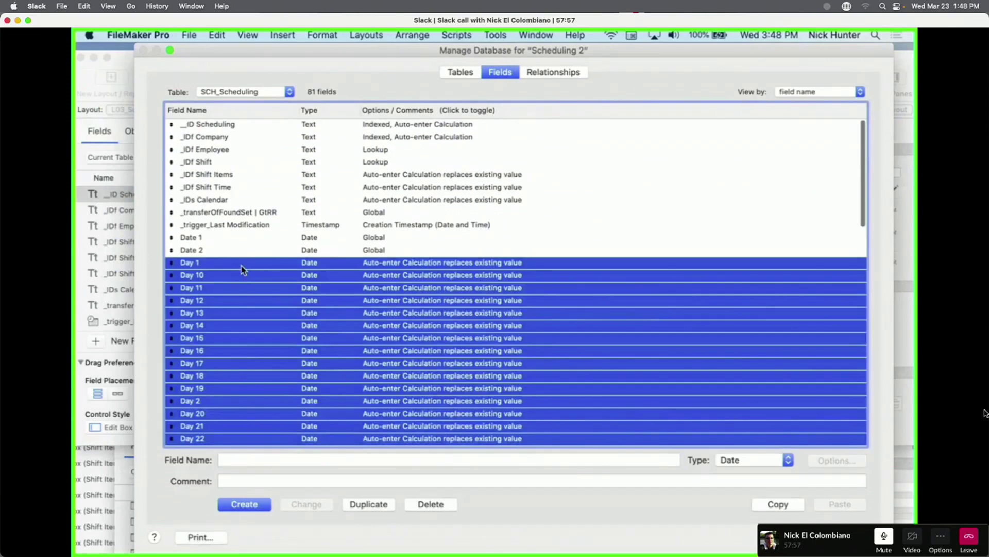
{"action": "scroll", "coordinate": [241, 267], "scroll_direction": "down", "scroll_amount": 10}
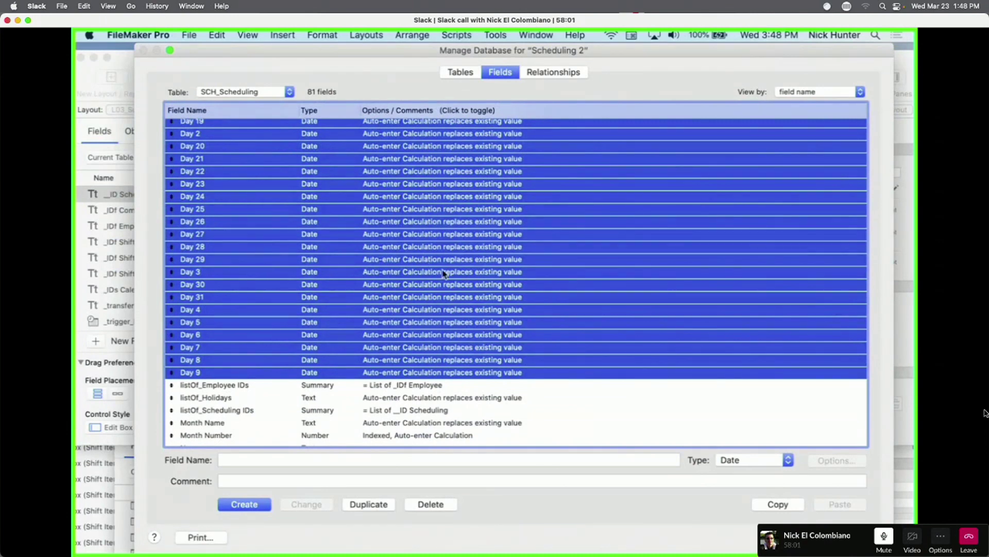
{"action": "key", "text": "Return"}
Duplicate the Shift Item 1 field, assign the copy to Shift Item 2, and place it flush beside the original.
{"action": "left_click", "coordinate": [383, 223]}
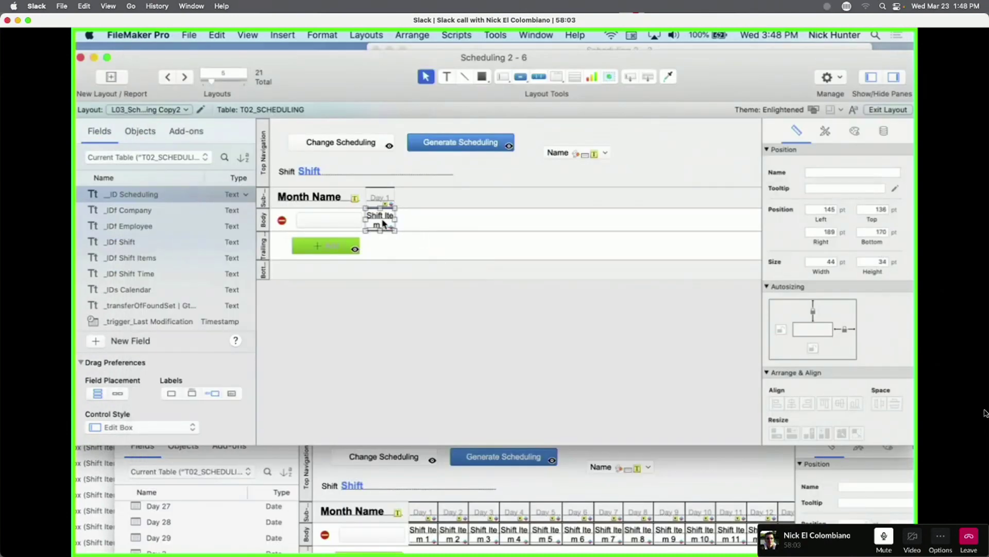
{"action": "left_click_drag", "start_coordinate": [383, 224], "coordinate": [406, 223]}
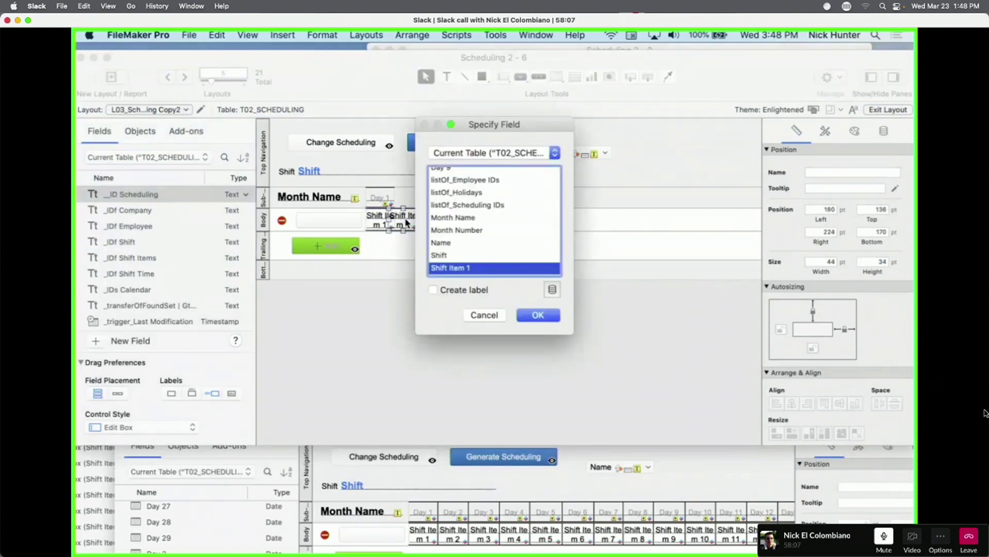
{"action": "scroll", "coordinate": [484, 236], "scroll_direction": "down", "scroll_amount": 3}
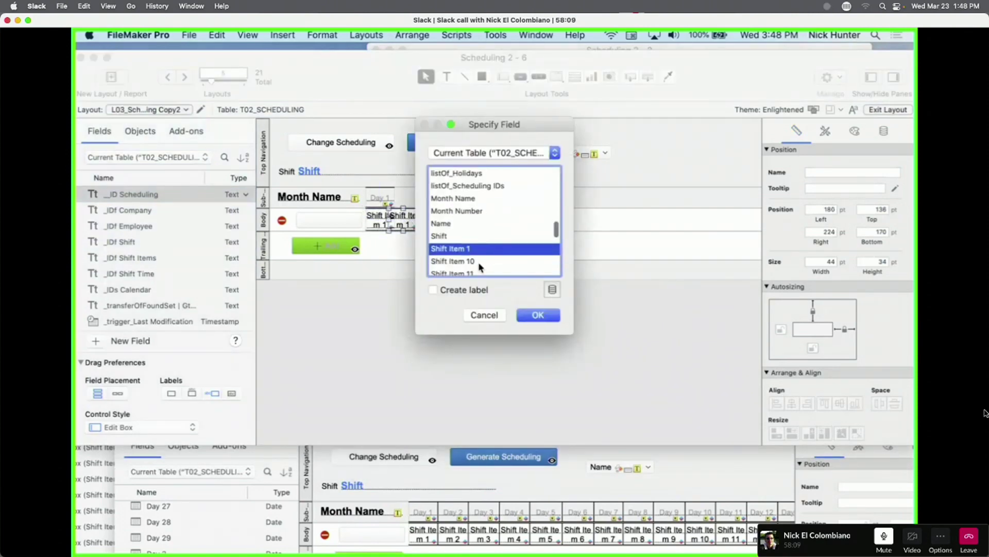
{"action": "scroll", "coordinate": [479, 266], "scroll_direction": "down", "scroll_amount": 8}
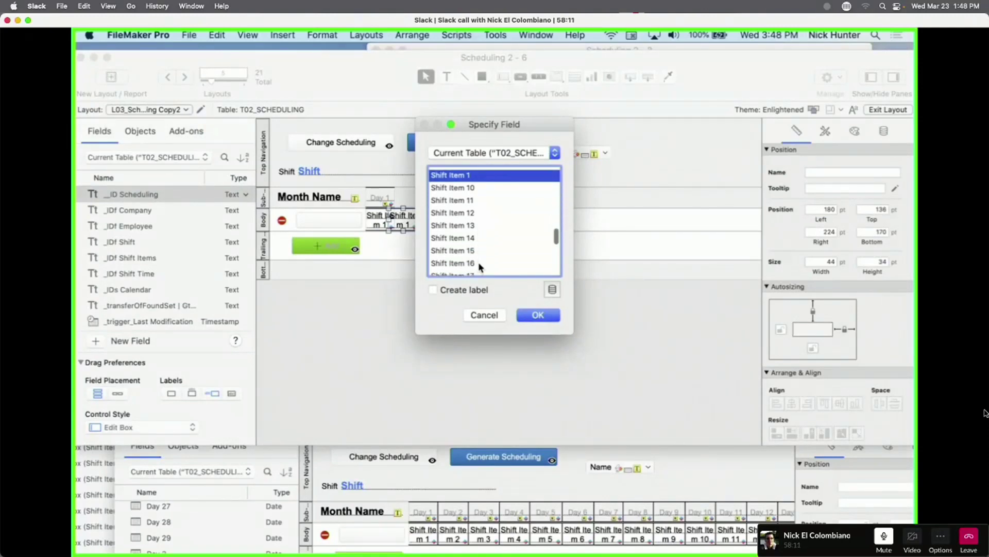
{"action": "scroll", "coordinate": [480, 266], "scroll_direction": "down", "scroll_amount": 1}
{"action": "scroll", "coordinate": [477, 252], "scroll_direction": "up", "scroll_amount": 4}
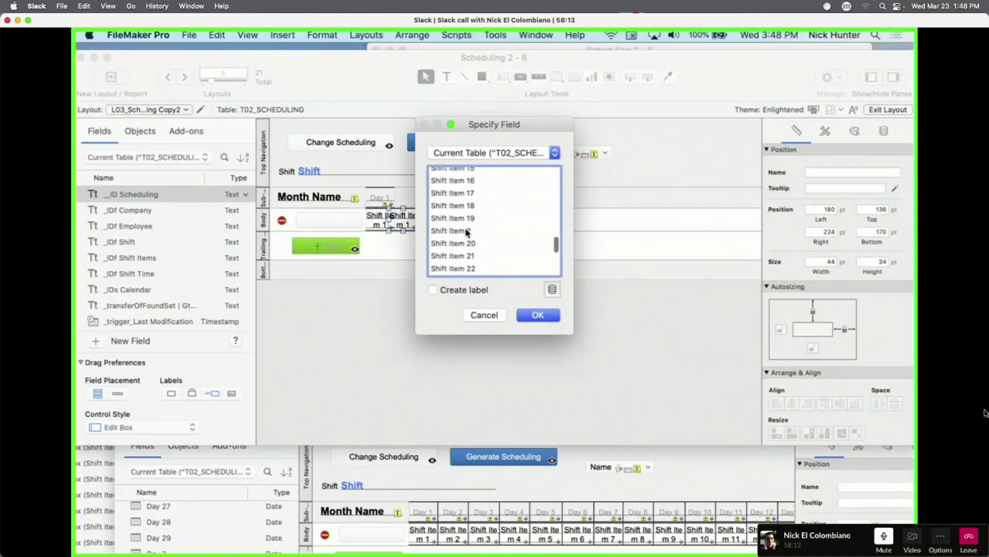
{"action": "left_click", "coordinate": [467, 232]}
{"action": "double_click", "coordinate": [466, 232]}
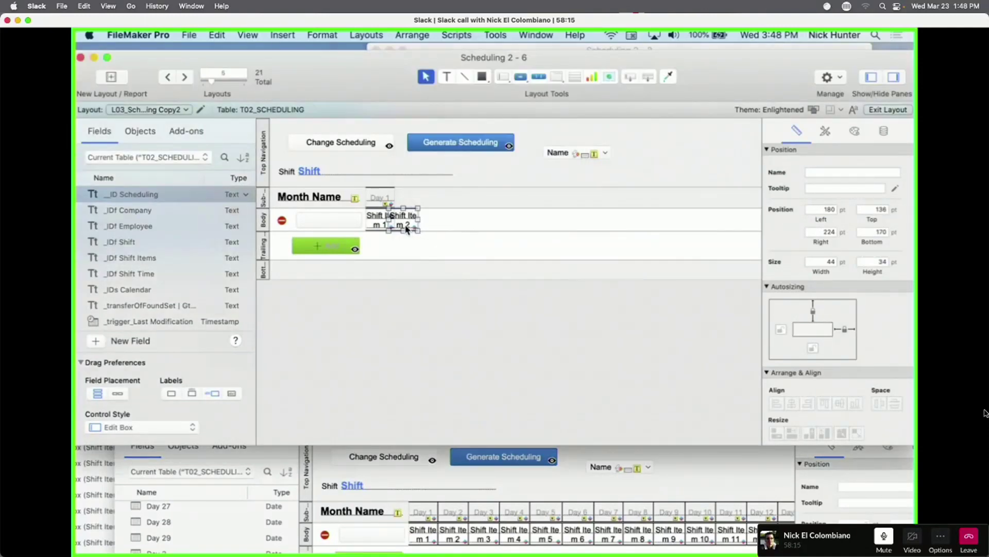
{"action": "left_click_drag", "start_coordinate": [406, 221], "coordinate": [411, 221]}
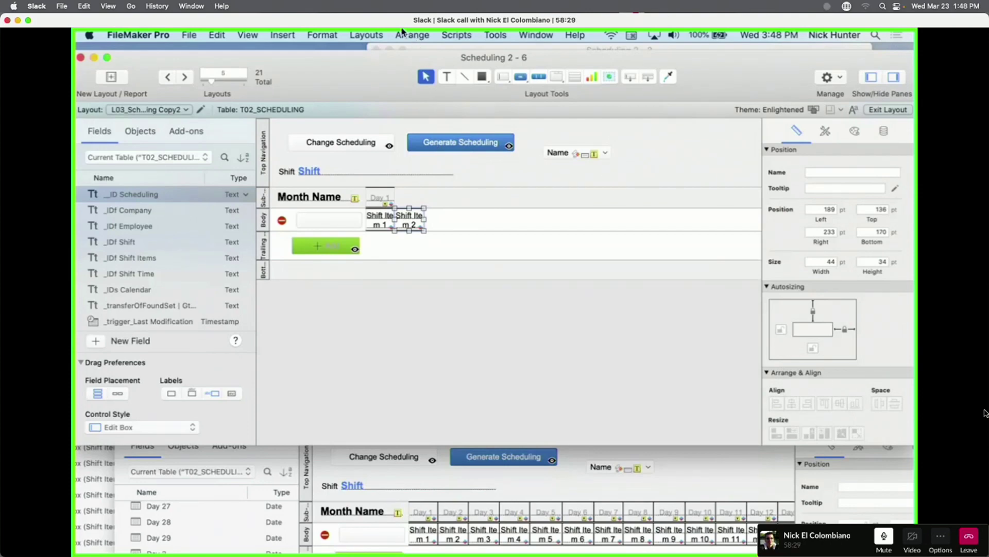
Duplicate the Shift Item 2 field and assign the new copy to Shift Item 3.
{"action": "key", "text": "super+d"}
{"action": "key", "text": "super+alt+f"}
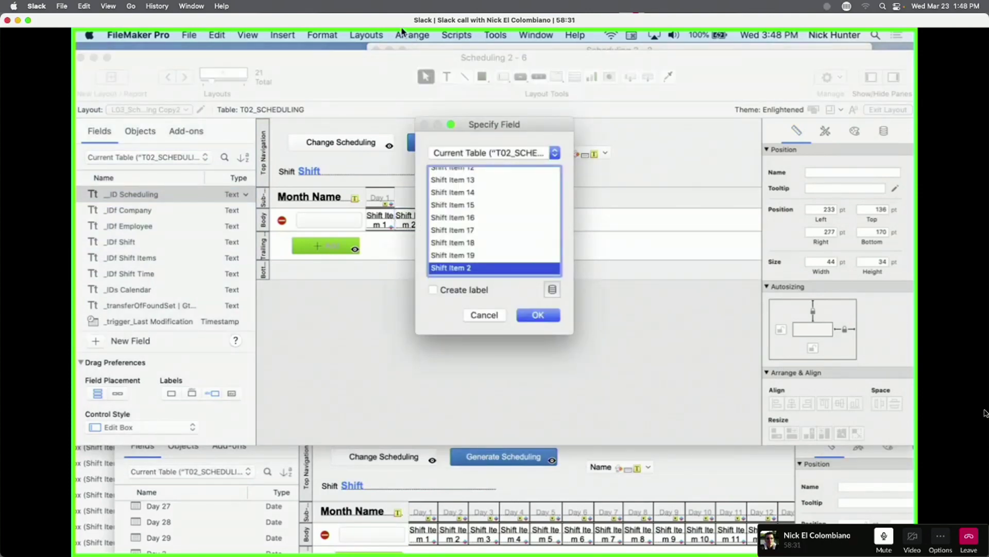
{"action": "left_click", "coordinate": [225, 33]}
{"action": "mouse_move", "coordinate": [247, 32]}
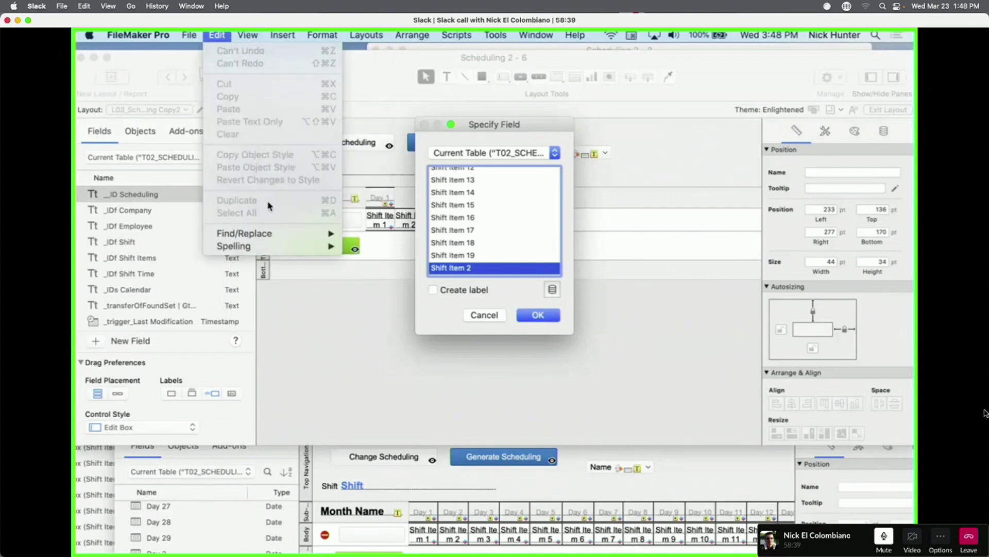
{"action": "left_click", "coordinate": [541, 243]}
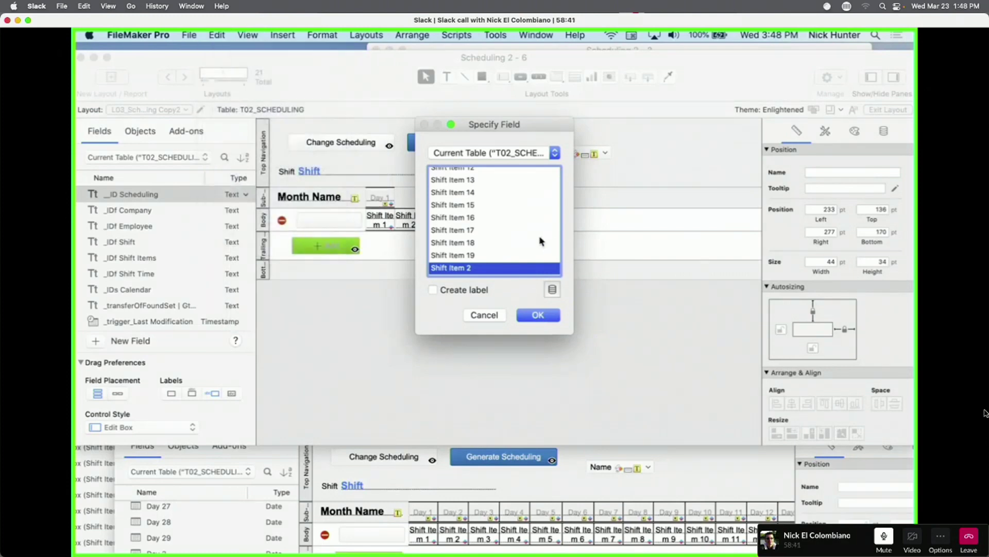
{"action": "scroll", "coordinate": [543, 242], "scroll_direction": "down", "scroll_amount": 5}
{"action": "scroll", "coordinate": [541, 242], "scroll_direction": "down", "scroll_amount": 3}
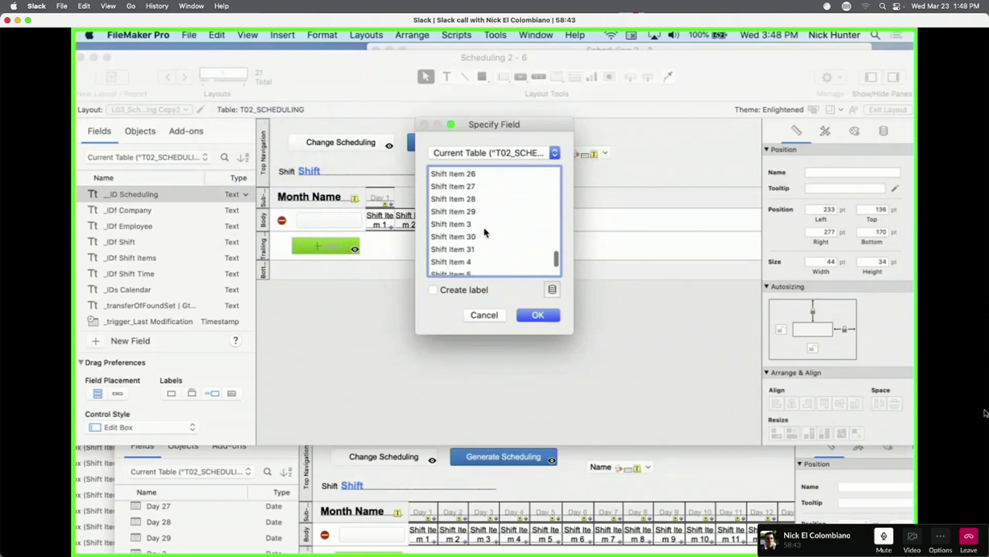
{"action": "double_click", "coordinate": [481, 224]}
Continue the row with two more duplicated fields, assigned to Shift Item 4 and Shift Item 5.
{"action": "key", "text": "super+d"}
{"action": "double_click", "coordinate": [482, 228]}
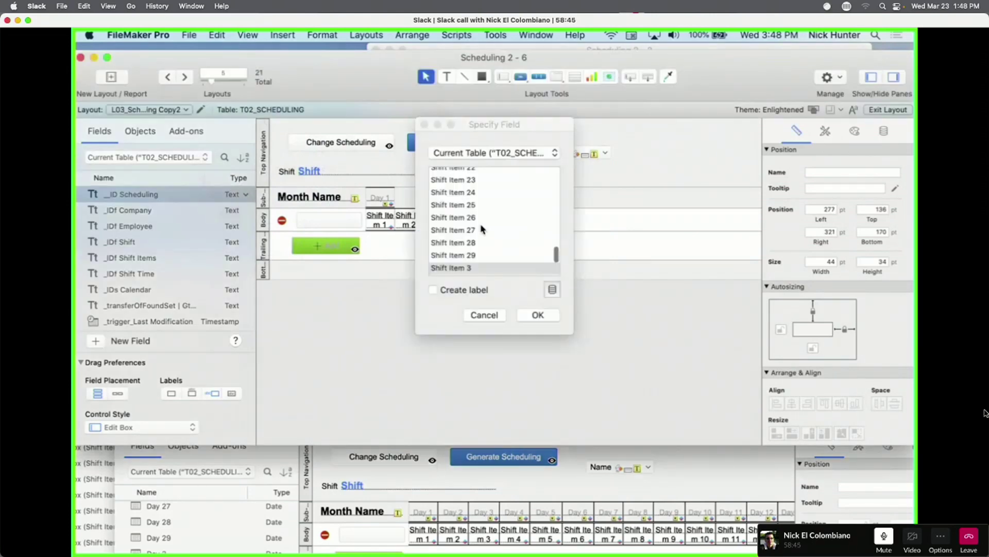
{"action": "scroll", "coordinate": [482, 230], "scroll_direction": "down", "scroll_amount": 5}
{"action": "double_click", "coordinate": [482, 242]}
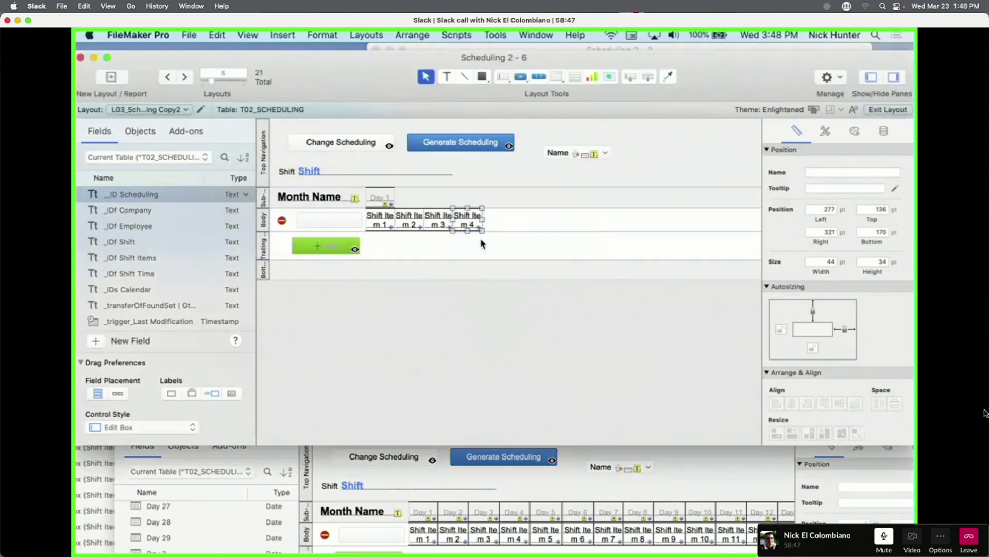
{"action": "key", "text": "super+d"}
{"action": "double_click", "coordinate": [497, 220]}
{"action": "double_click", "coordinate": [493, 252]}
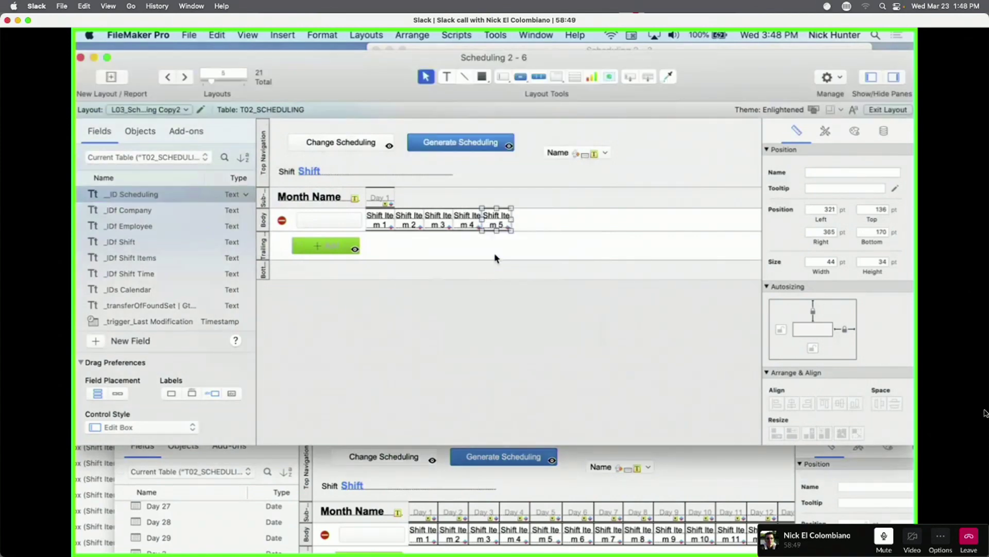
Add two further duplicates in the body row, assigned to Shift Item 6 and Shift Item 7.
{"action": "key", "text": "super+d"}
{"action": "double_click", "coordinate": [527, 221]}
{"action": "scroll", "coordinate": [499, 255], "scroll_direction": "down", "scroll_amount": 1}
{"action": "left_click", "coordinate": [498, 252]}
{"action": "double_click", "coordinate": [499, 252]}
{"action": "key", "text": "super+d"}
{"action": "double_click", "coordinate": [554, 219]}
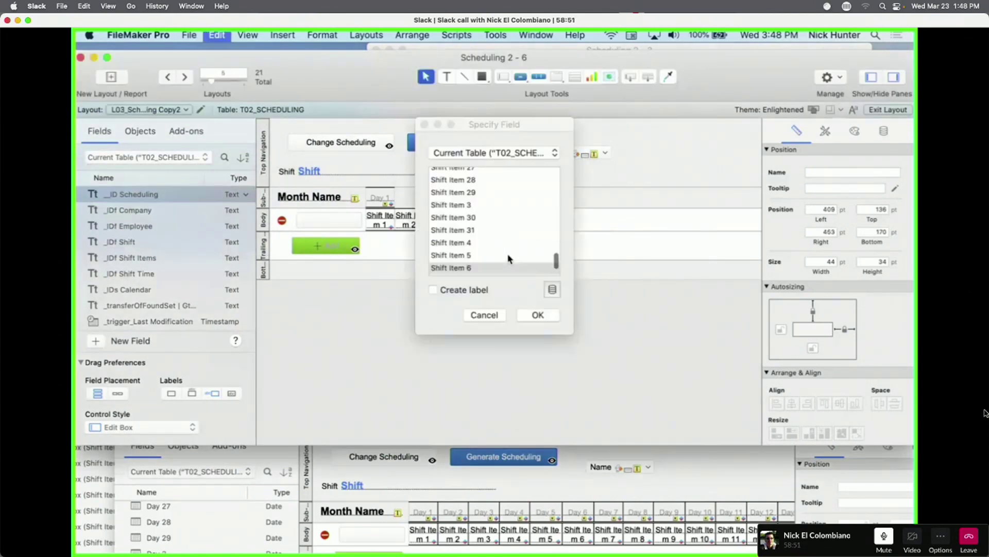
{"action": "left_click", "coordinate": [509, 256]}
{"action": "double_click", "coordinate": [509, 256]}
Duplicate the last field in the row twice, assigning the copies to Shift Item 8 and Shift Item 9.
{"action": "key", "text": "super+d"}
{"action": "double_click", "coordinate": [584, 219]}
{"action": "key", "text": "Down"}
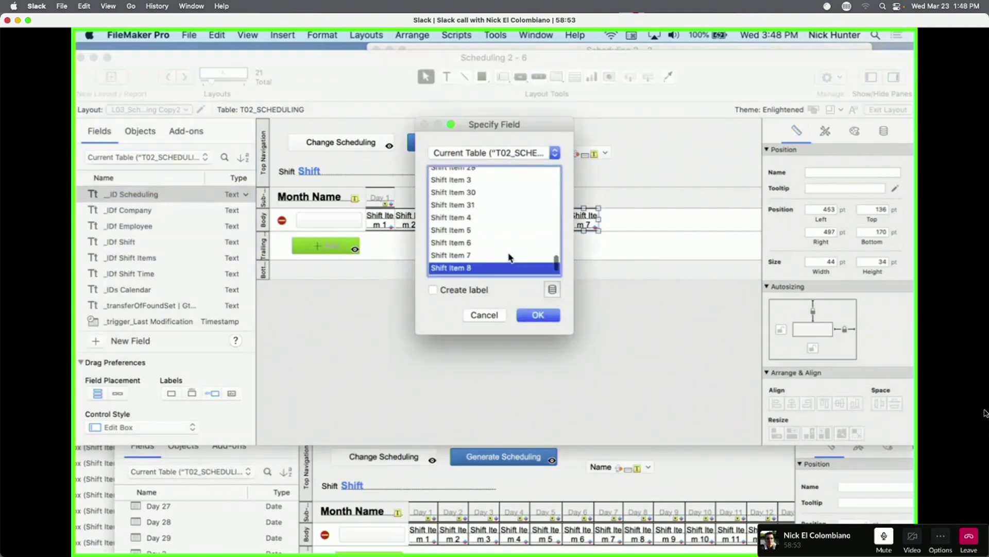
{"action": "key", "text": "Return"}
{"action": "key", "text": "super+d"}
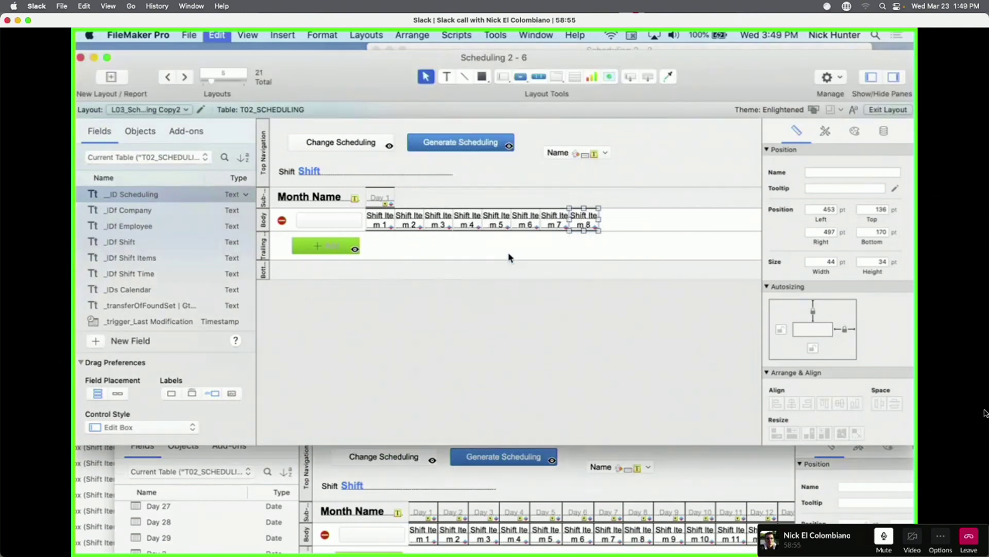
{"action": "key", "text": "super+alt+f"}
{"action": "key", "text": "Down"}
{"action": "key", "text": "Return"}
Extend the row with duplicated fields assigned to Shift Item 10 and Shift Item 11.
{"action": "key", "text": "super+d"}
{"action": "key", "text": "super+alt+f"}
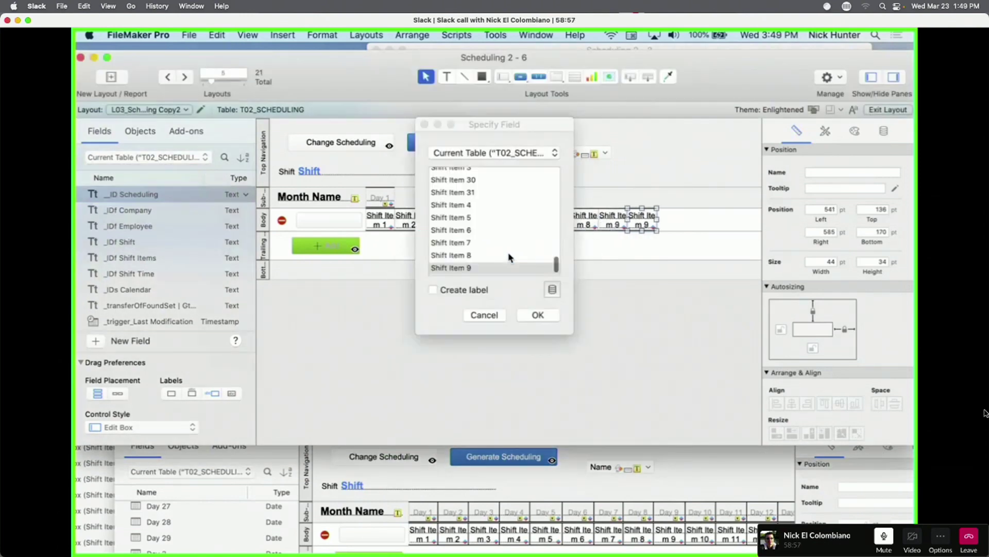
{"action": "scroll", "coordinate": [509, 257], "scroll_direction": "up", "scroll_amount": 15}
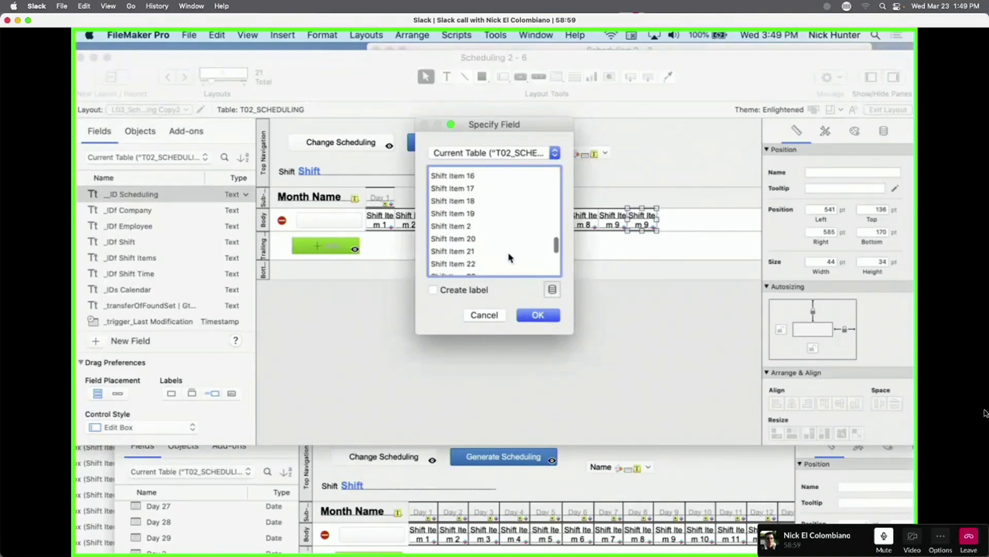
{"action": "double_click", "coordinate": [480, 224]}
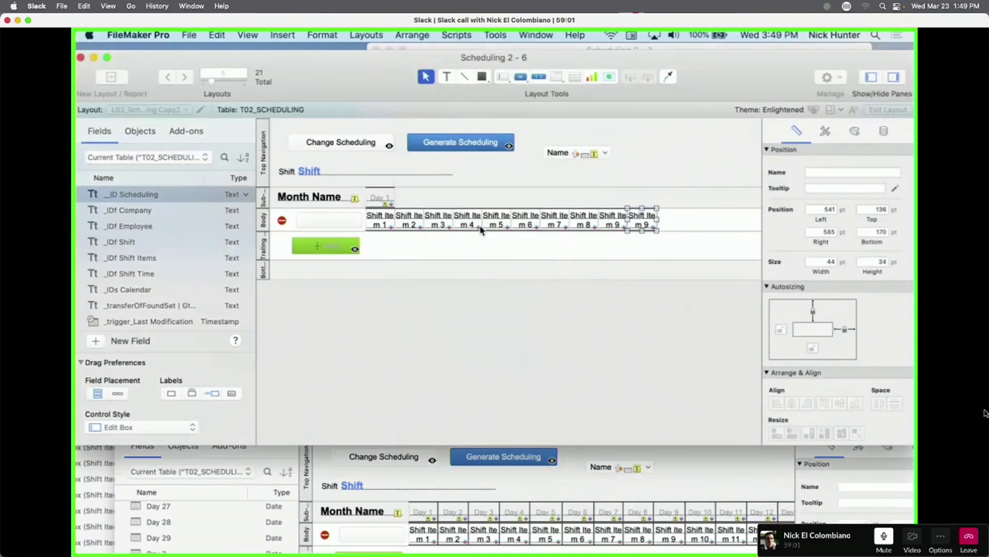
{"action": "key", "text": "super+d"}
{"action": "key", "text": "super+alt+f"}
{"action": "key", "text": "Down"}
{"action": "key", "text": "Return"}
Duplicate the Shift Item 11 field onward, assigning the copies to Shift Item 12 and Shift Item 13.
{"action": "key", "text": "super+d"}
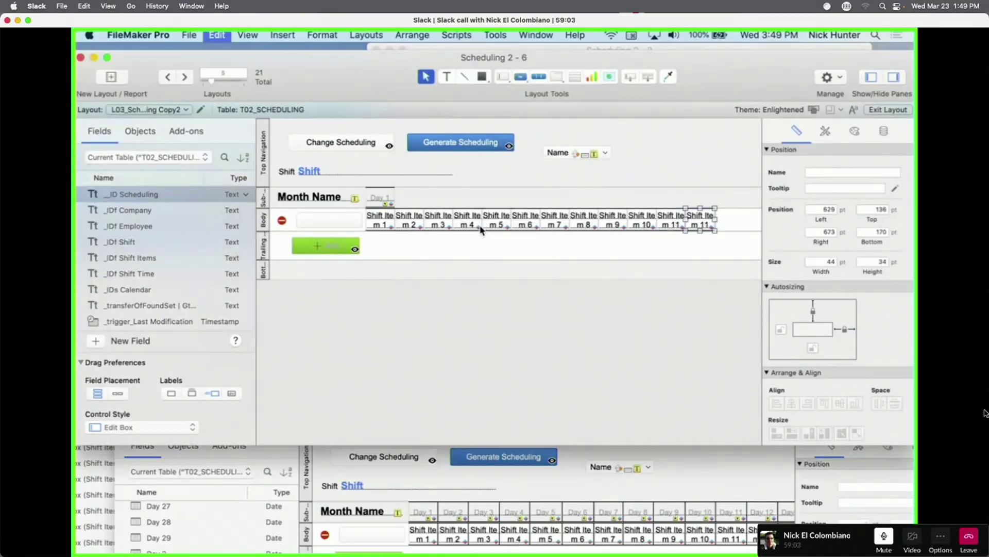
{"action": "key", "text": "super+alt+f"}
{"action": "key", "text": "Down"}
{"action": "key", "text": "Return"}
{"action": "key", "text": "super+d"}
{"action": "key", "text": "super+alt+f"}
{"action": "key", "text": "Down"}
{"action": "key", "text": "Return"}
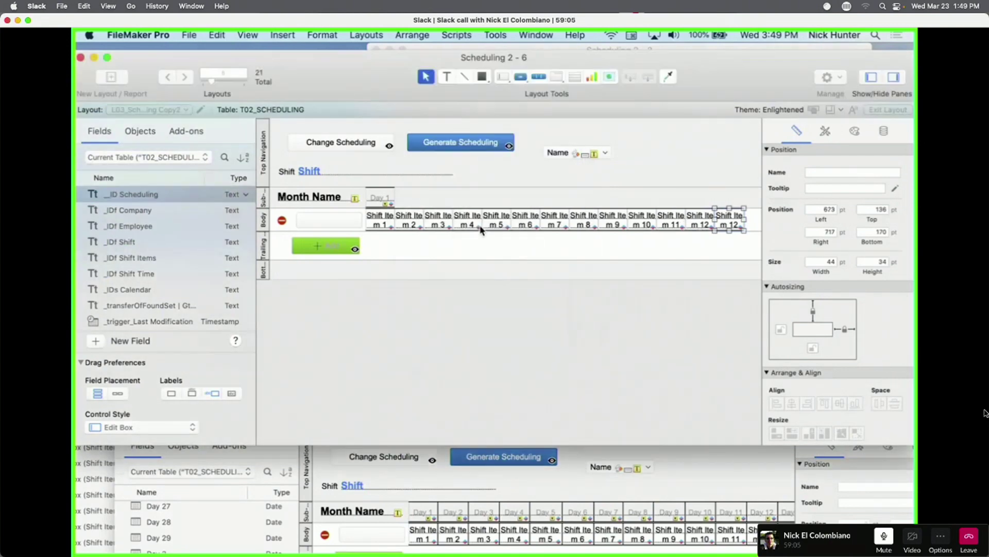
Continue duplicating the last field in the body row, assigning the copies to Shift Item 14, Shift Item 15 and Shift Item 16.
{"action": "key", "text": "super+d"}
{"action": "key", "text": "super+alt+f"}
{"action": "key", "text": "Down"}
{"action": "key", "text": "Return"}
{"action": "key", "text": "super+d"}
{"action": "key", "text": "super+alt+f"}
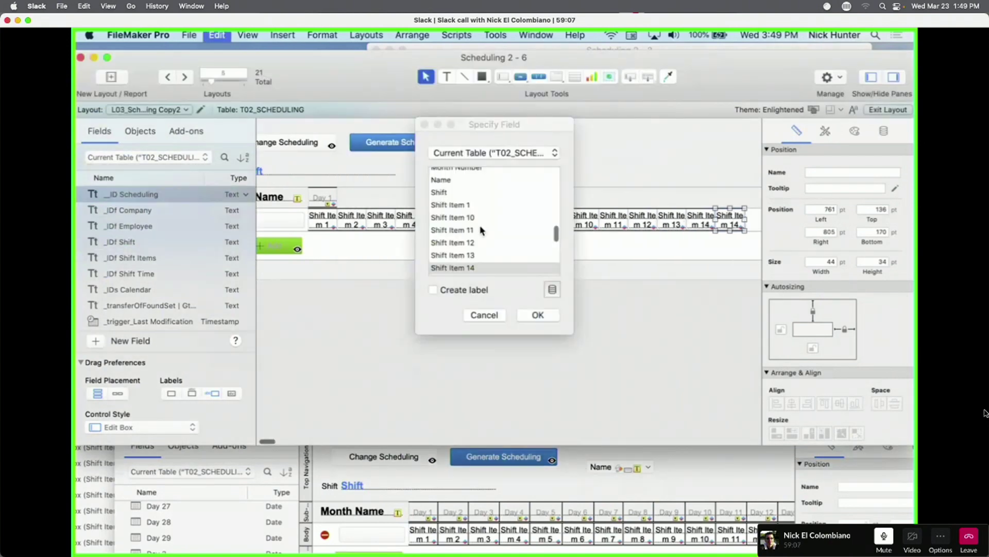
{"action": "key", "text": "Down"}
{"action": "key", "text": "Return"}
{"action": "key", "text": "super+d"}
{"action": "key", "text": "super+alt+f"}
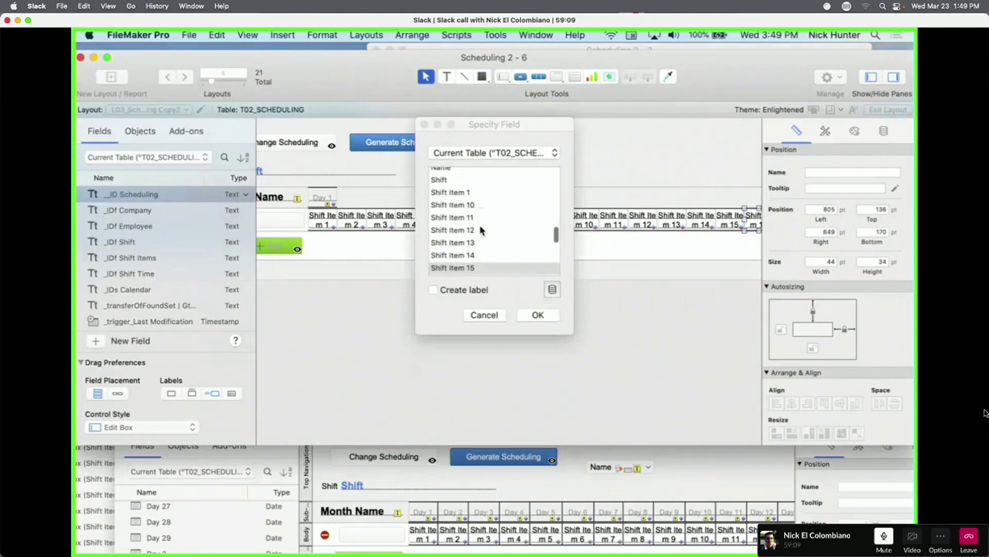
{"action": "key", "text": "Down"}
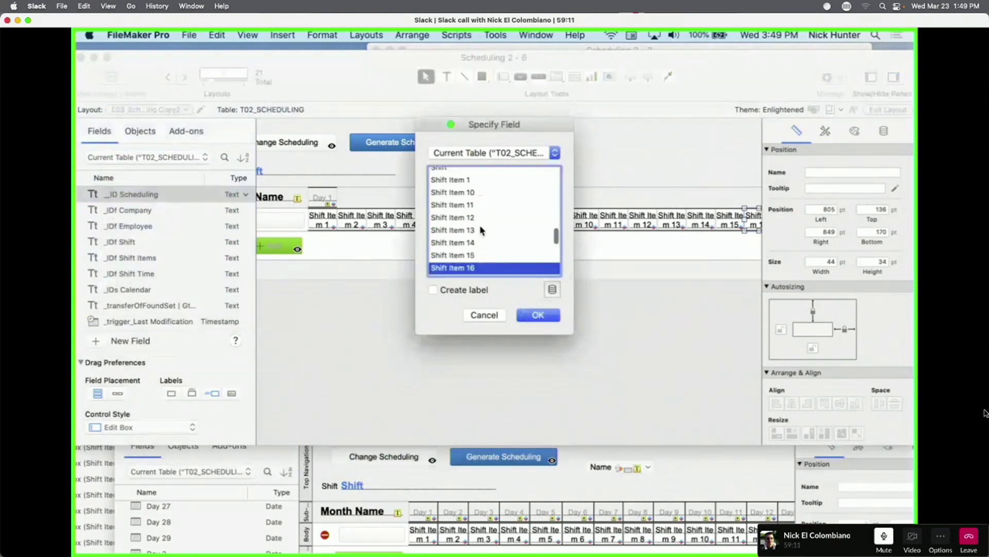
{"action": "key", "text": "Return"}
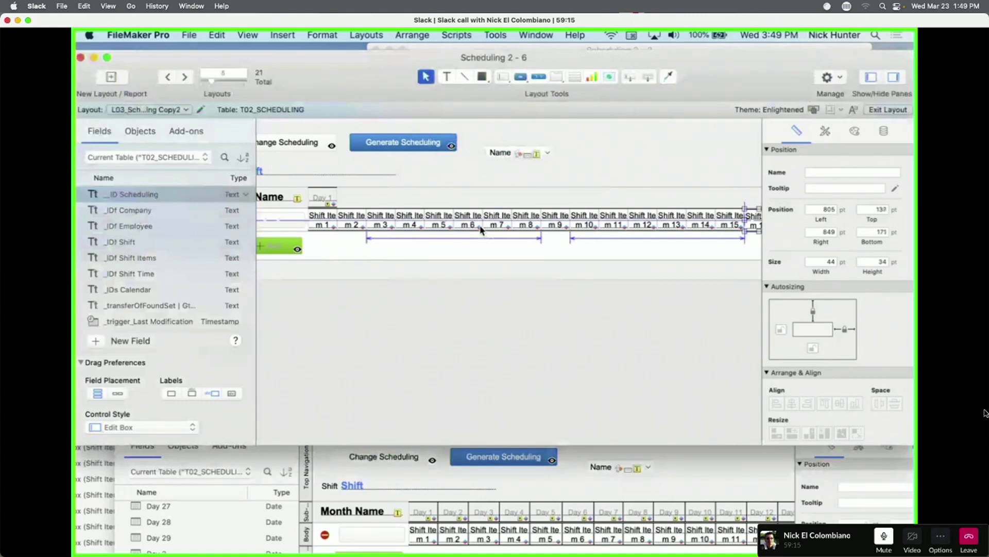
Select all the duplicated fields after Shift Item 1 in the body row and delete them.
{"action": "scroll", "coordinate": [481, 230], "scroll_direction": "right", "scroll_amount": 5}
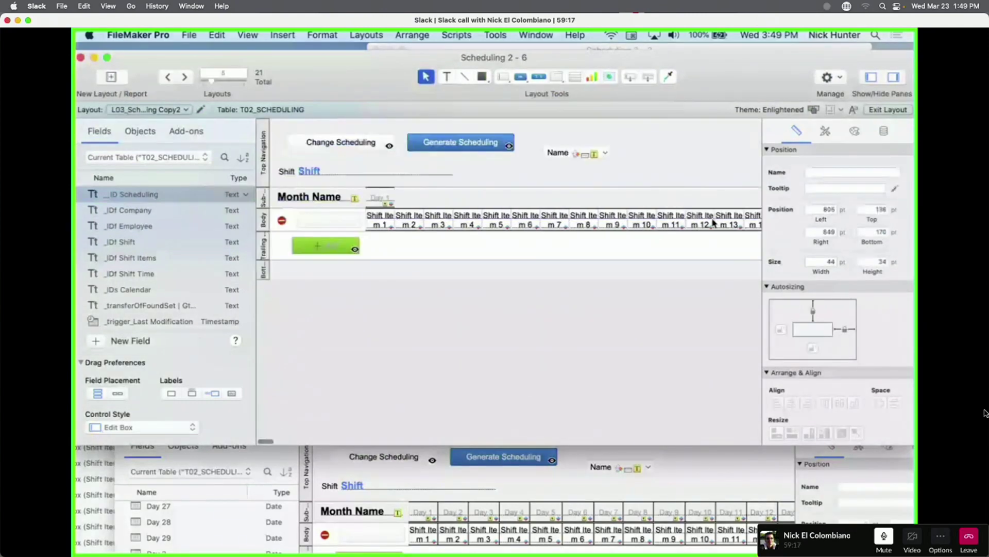
{"action": "scroll", "coordinate": [670, 222], "scroll_direction": "right", "scroll_amount": 10}
{"action": "left_click_drag", "start_coordinate": [638, 222], "coordinate": [409, 218]}
{"action": "scroll", "coordinate": [408, 218], "scroll_direction": "down", "scroll_amount": 1}
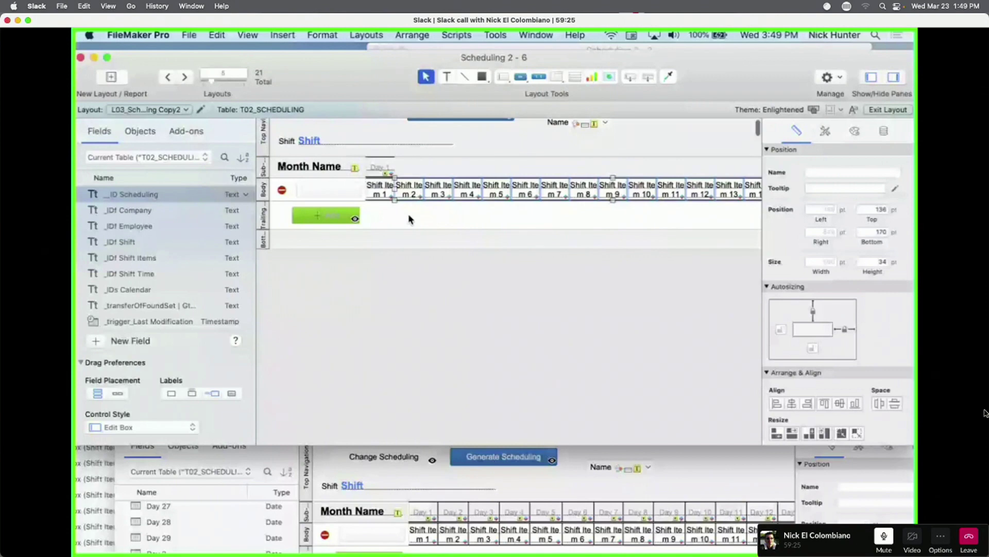
Review the Sunday fill-color rule in the Shift Item 1 field's conditional formatting and close it without changes.
{"action": "right_click", "coordinate": [392, 190]}
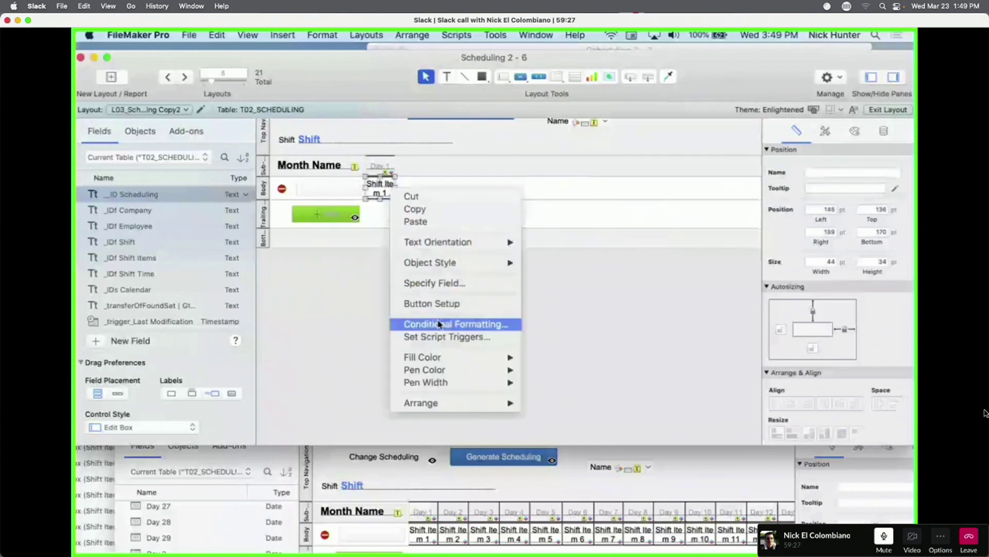
{"action": "left_click", "coordinate": [439, 323]}
{"action": "left_click", "coordinate": [426, 176]}
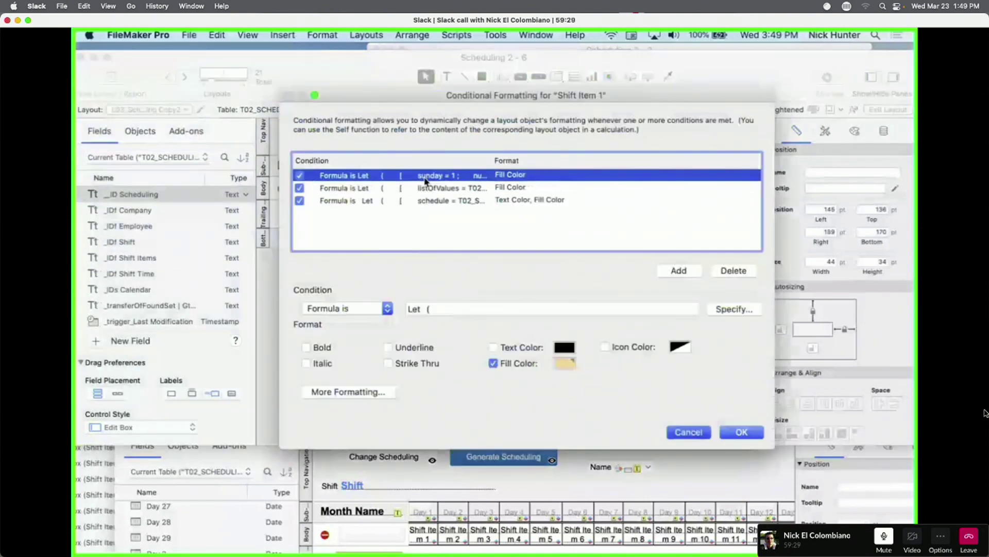
{"action": "key", "text": "Escape"}
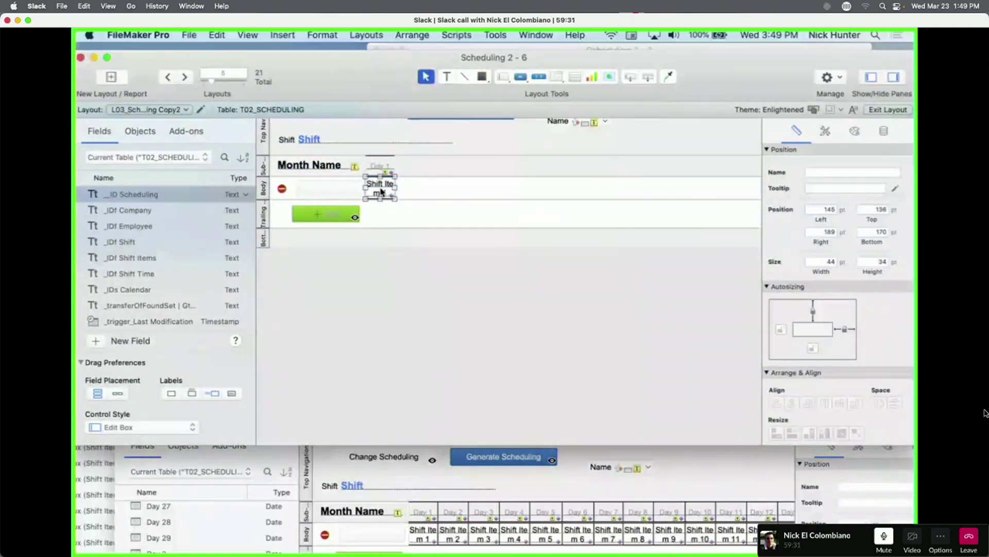
Duplicate the Shift Item 1 field, assign the copy to Shift Item 2 and place it directly beside the original in the body row.
{"action": "scroll", "coordinate": [381, 191], "scroll_direction": "right", "scroll_amount": 2}
{"action": "left_click", "coordinate": [211, 35]}
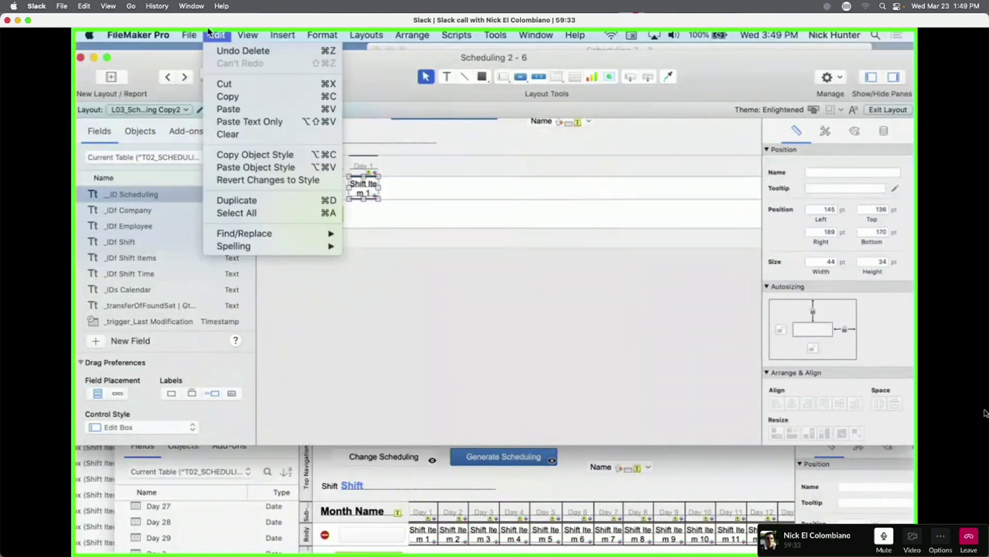
{"action": "left_click", "coordinate": [248, 201]}
{"action": "double_click", "coordinate": [369, 194]}
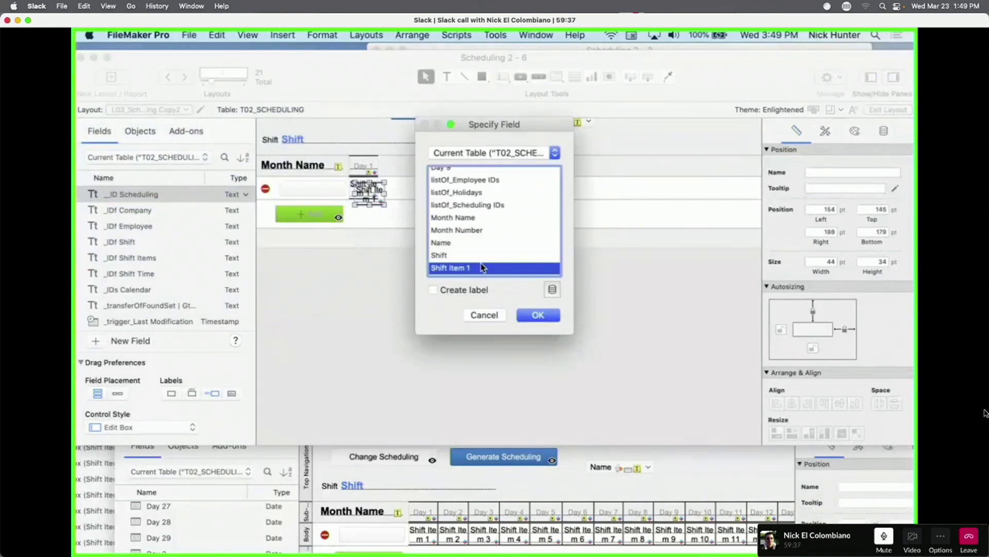
{"action": "scroll", "coordinate": [482, 267], "scroll_direction": "down", "scroll_amount": 3}
{"action": "scroll", "coordinate": [483, 267], "scroll_direction": "down", "scroll_amount": 5}
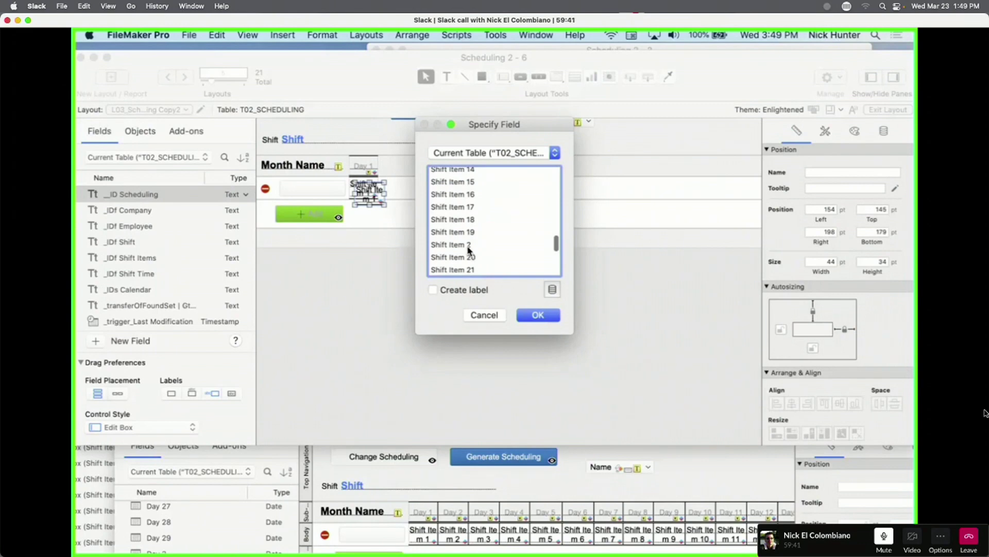
{"action": "double_click", "coordinate": [467, 249]}
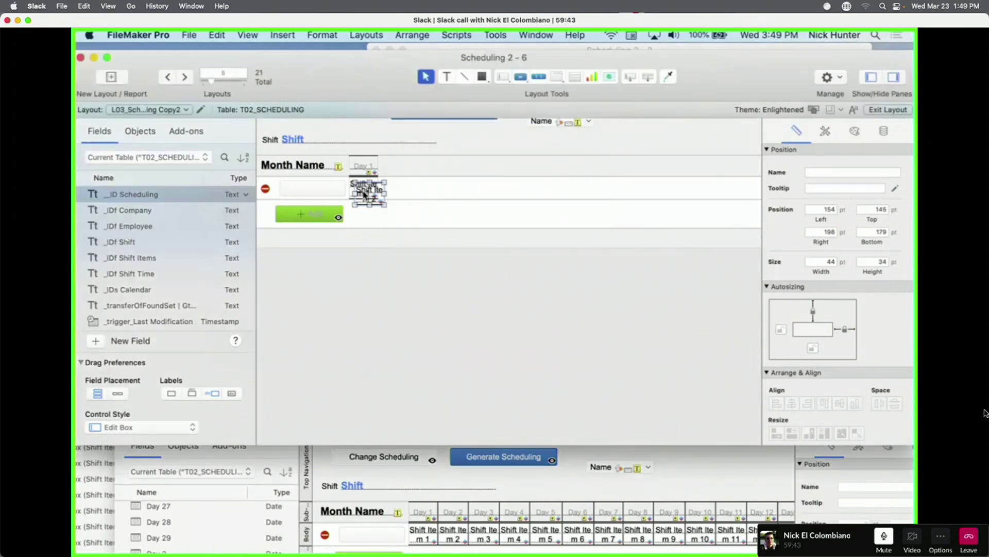
{"action": "left_click_drag", "start_coordinate": [367, 195], "coordinate": [390, 191]}
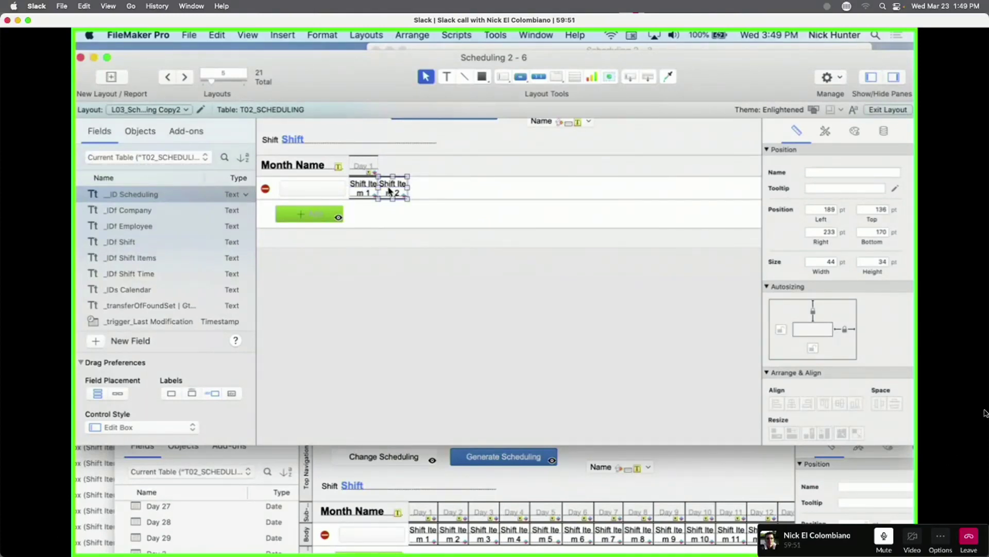
Duplicate the Shift Item 2 field and assign the copy to Shift Item 3.
{"action": "left_click", "coordinate": [228, 32]}
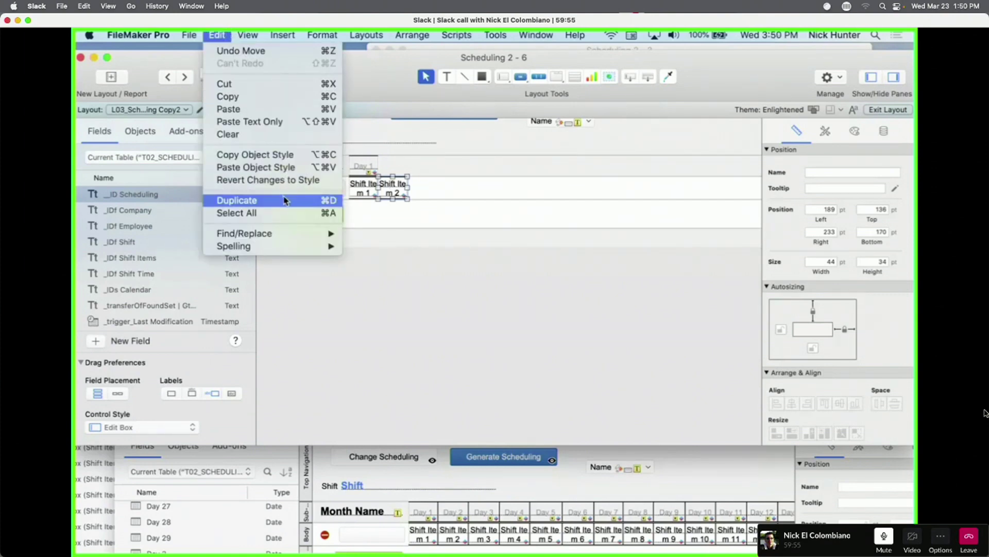
{"action": "key", "text": "super+d"}
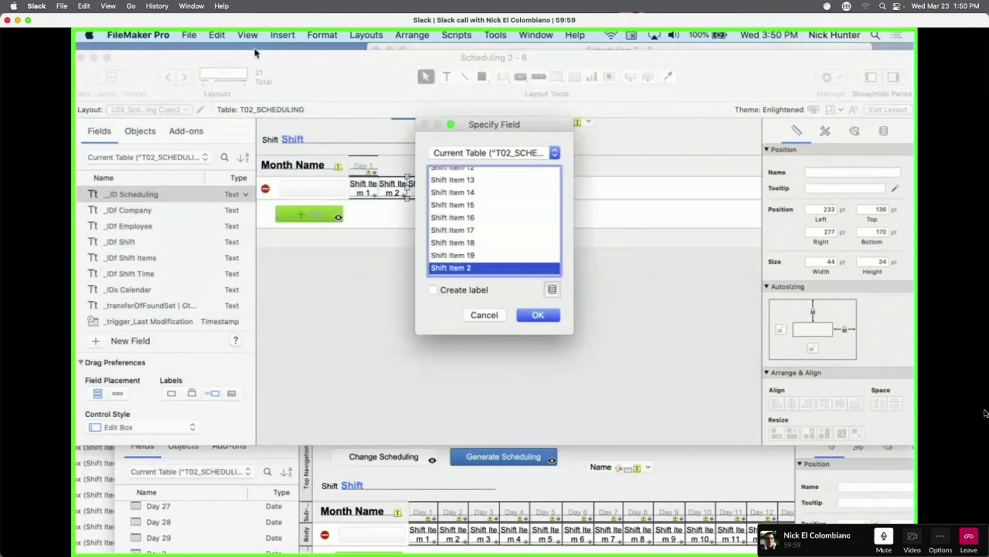
{"action": "scroll", "coordinate": [441, 197], "scroll_direction": "down", "scroll_amount": 2}
{"action": "scroll", "coordinate": [443, 201], "scroll_direction": "down", "scroll_amount": 5}
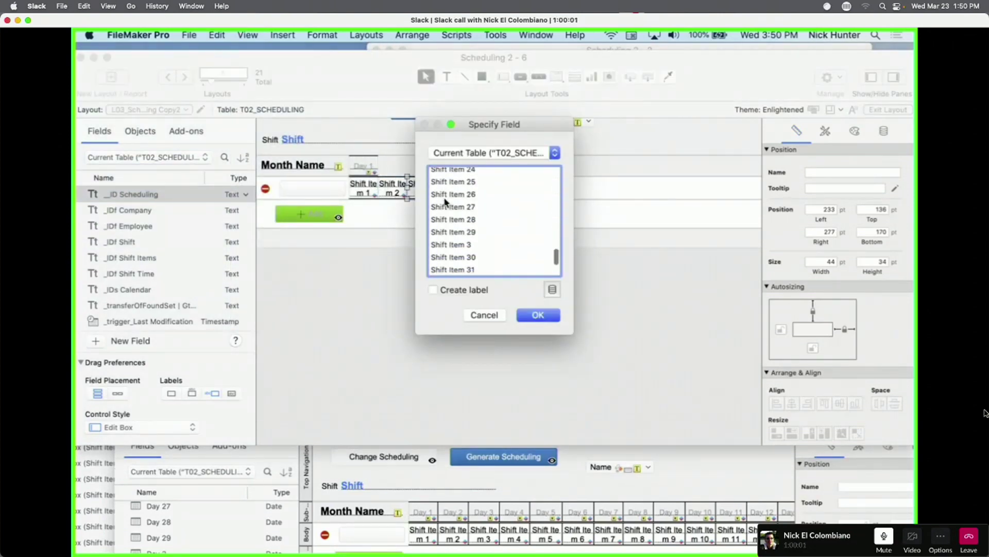
{"action": "double_click", "coordinate": [460, 214]}
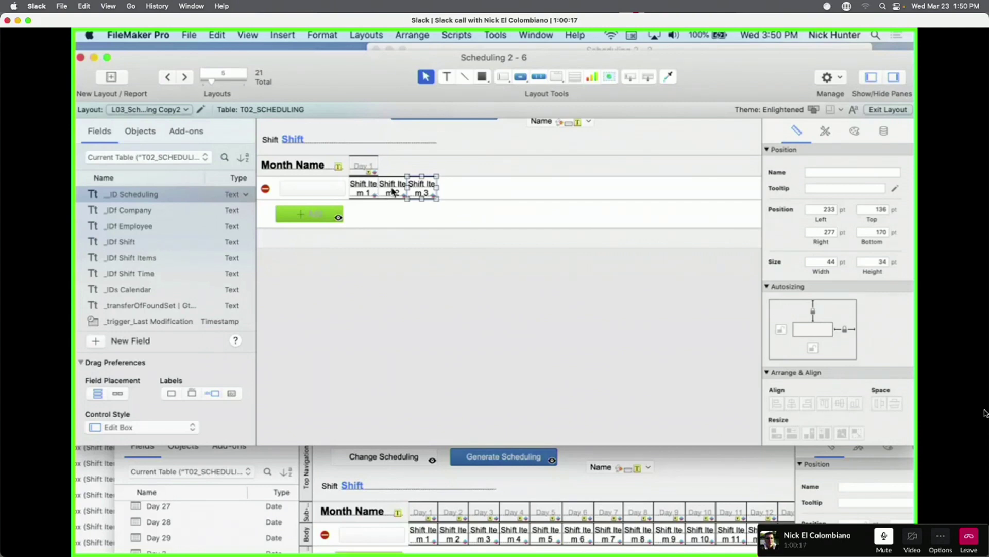
Extend the body row with two duplicates of the last field, assigned to Shift Item 4 and Shift Item 5.
{"action": "double_click", "coordinate": [429, 181]}
{"action": "scroll", "coordinate": [438, 227], "scroll_direction": "down", "scroll_amount": 5}
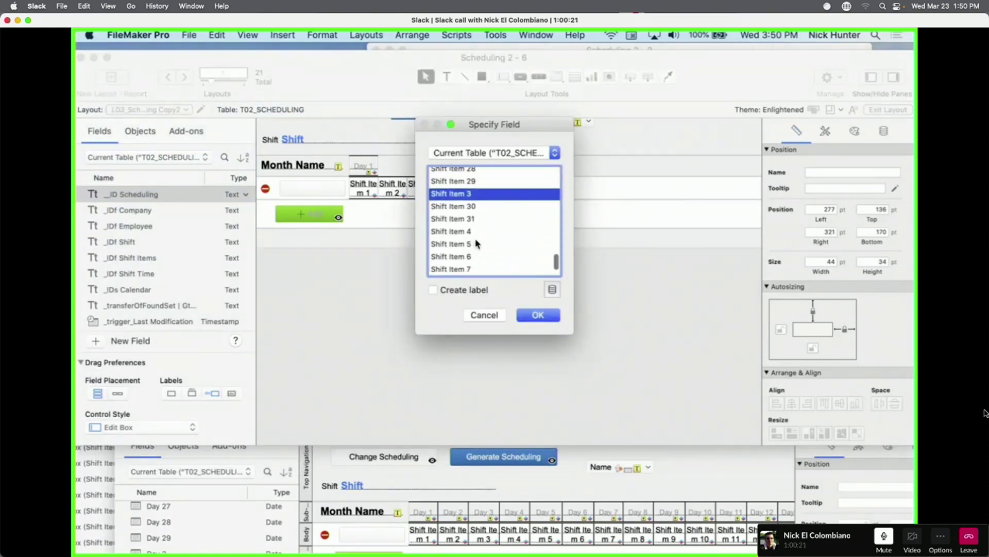
{"action": "left_click", "coordinate": [477, 230]}
{"action": "key", "text": "Return"}
{"action": "key", "text": "Tab"}
{"action": "key", "text": "Return"}
{"action": "scroll", "coordinate": [493, 247], "scroll_direction": "down", "scroll_amount": 2}
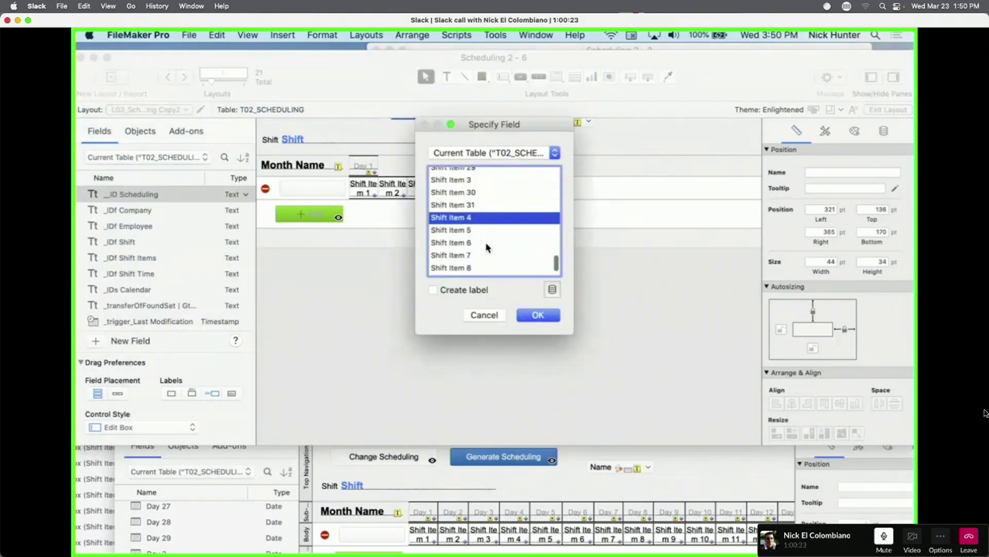
{"action": "left_click", "coordinate": [474, 230]}
{"action": "key", "text": "Return"}
Duplicate the Shift Item 5 field onward, assigning the copies to Shift Item 6 and Shift Item 7.
{"action": "key", "text": "Tab"}
{"action": "key", "text": "Return"}
{"action": "left_click", "coordinate": [499, 242]}
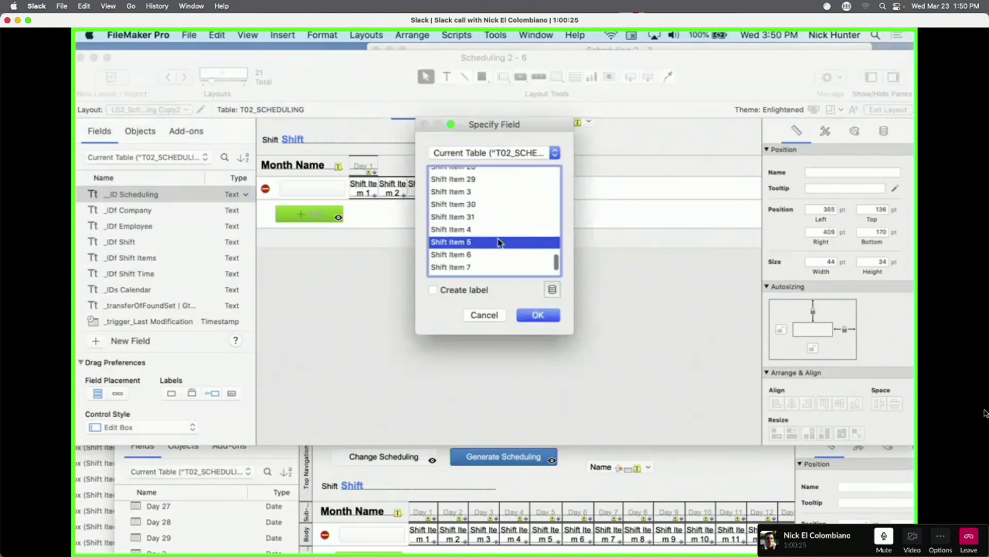
{"action": "left_click", "coordinate": [490, 255]}
{"action": "key", "text": "Return"}
{"action": "key", "text": "Tab"}
{"action": "key", "text": "Return"}
{"action": "scroll", "coordinate": [520, 244], "scroll_direction": "down", "scroll_amount": 1}
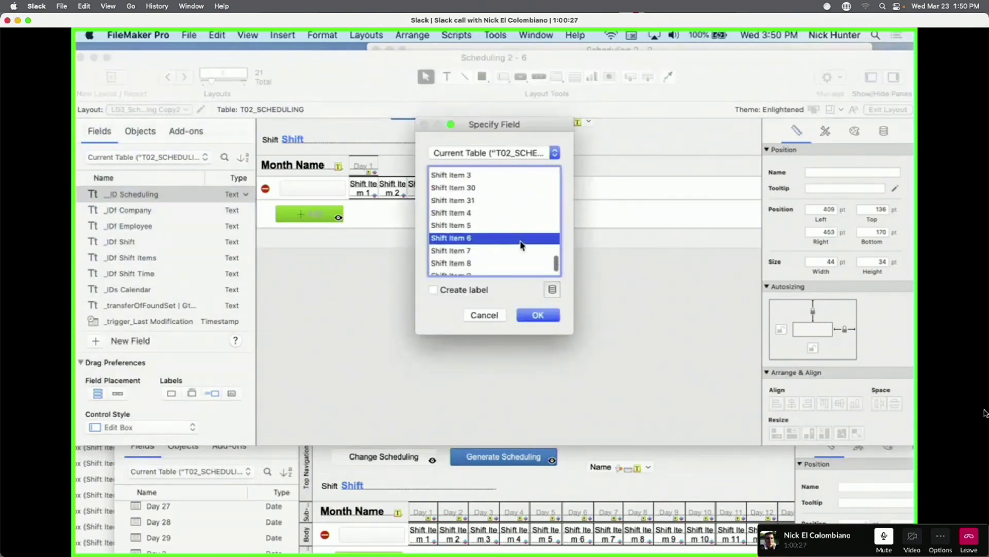
{"action": "left_click", "coordinate": [521, 250]}
{"action": "key", "text": "Return"}
Add two further duplicates to the body row, assigned to Shift Item 8 and Shift Item 9.
{"action": "key", "text": "Tab"}
{"action": "key", "text": "Return"}
{"action": "scroll", "coordinate": [491, 251], "scroll_direction": "down", "scroll_amount": 1}
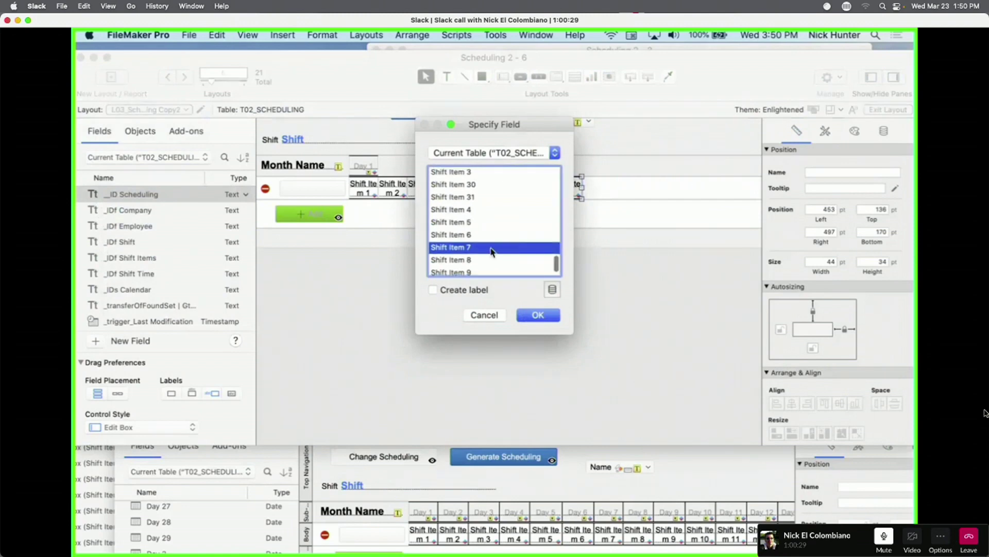
{"action": "left_click", "coordinate": [491, 259]}
{"action": "key", "text": "Return"}
{"action": "key", "text": "Tab"}
{"action": "key", "text": "Return"}
{"action": "scroll", "coordinate": [492, 260], "scroll_direction": "down", "scroll_amount": 1}
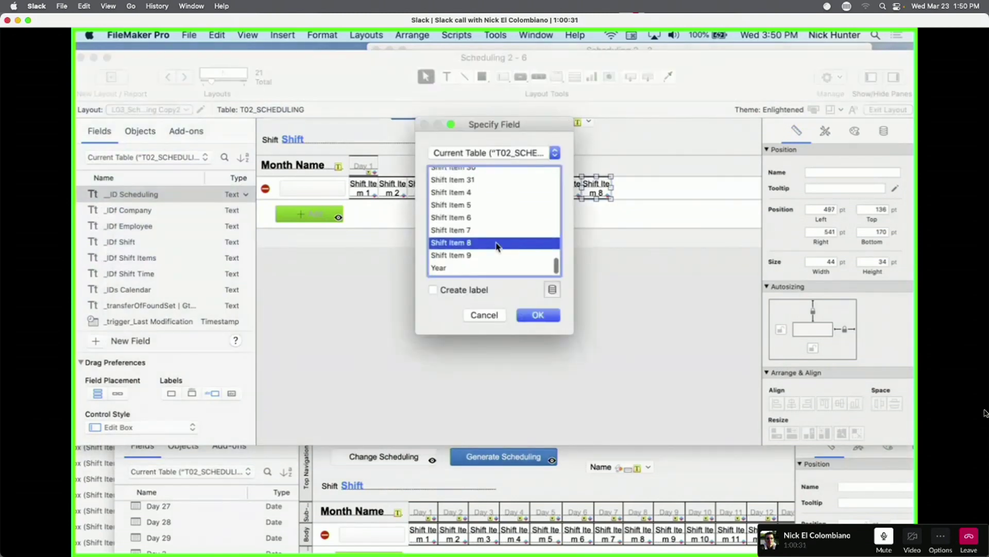
{"action": "left_click", "coordinate": [495, 254]}
{"action": "key", "text": "Return"}
Duplicate the Shift Item 9 field and assign the copy to Shift Item 10.
{"action": "key", "text": "Tab"}
{"action": "key", "text": "Return"}
{"action": "scroll", "coordinate": [506, 229], "scroll_direction": "up", "scroll_amount": 3}
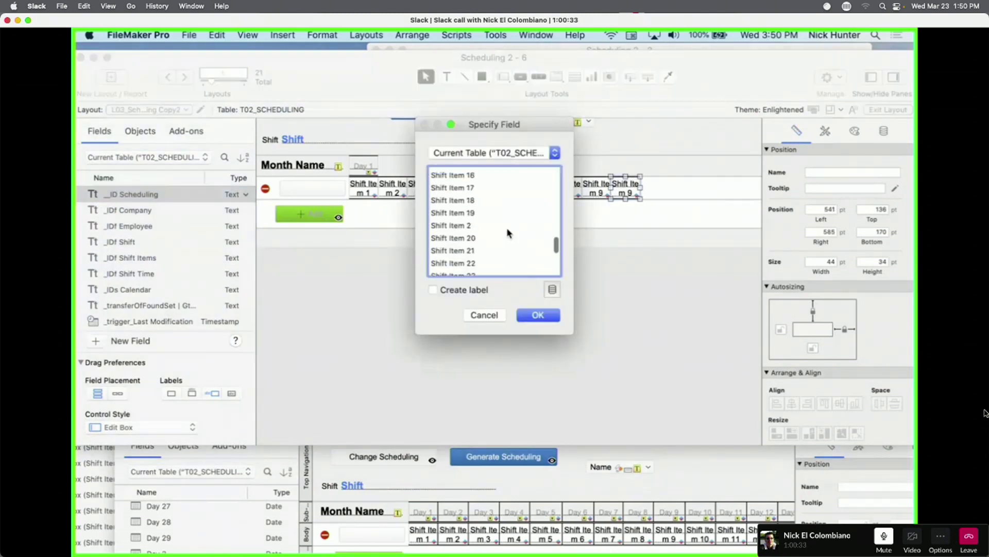
{"action": "scroll", "coordinate": [507, 233], "scroll_direction": "up", "scroll_amount": 5}
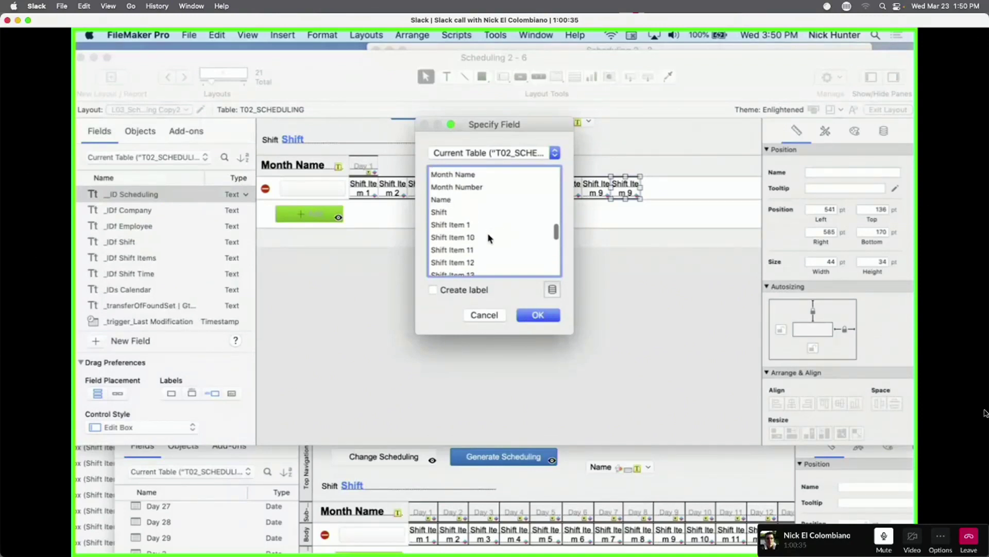
{"action": "left_click", "coordinate": [488, 237]}
{"action": "key", "text": "Return"}
Duplicate the last field in the row twice more, assigning the copies to Shift Item 11 and Shift Item 12.
{"action": "key", "text": "Tab"}
{"action": "key", "text": "Return"}
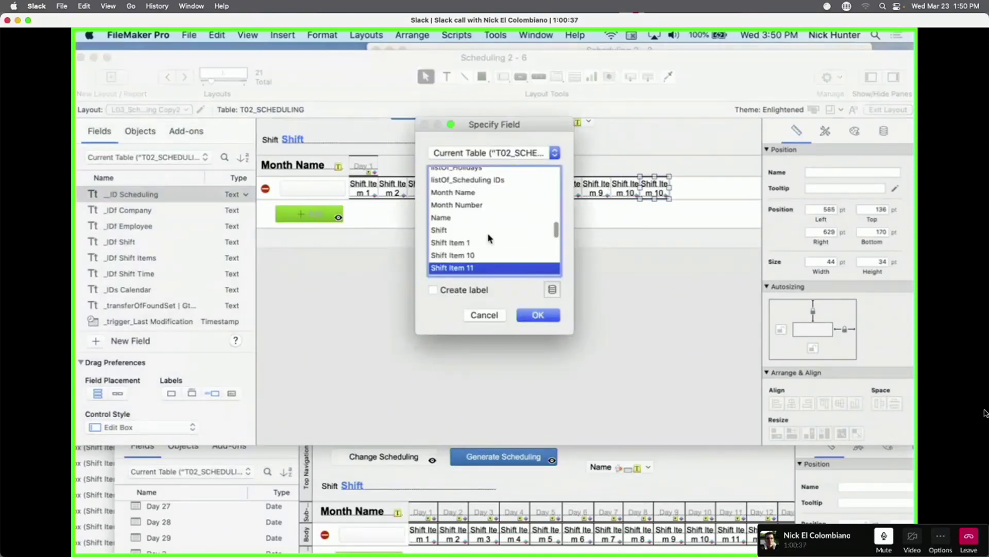
{"action": "key", "text": "Return"}
{"action": "key", "text": "Tab"}
{"action": "key", "text": "Return"}
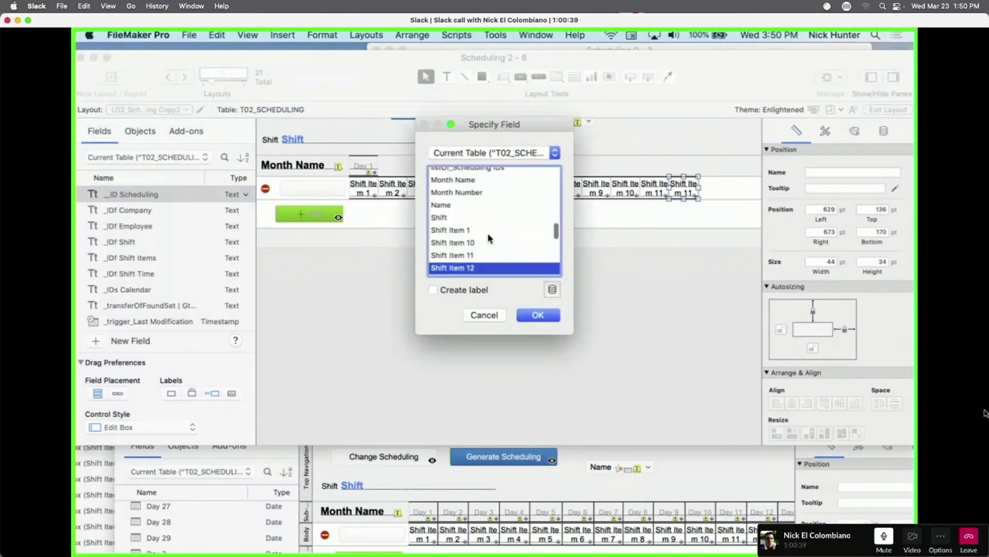
{"action": "key", "text": "Return"}
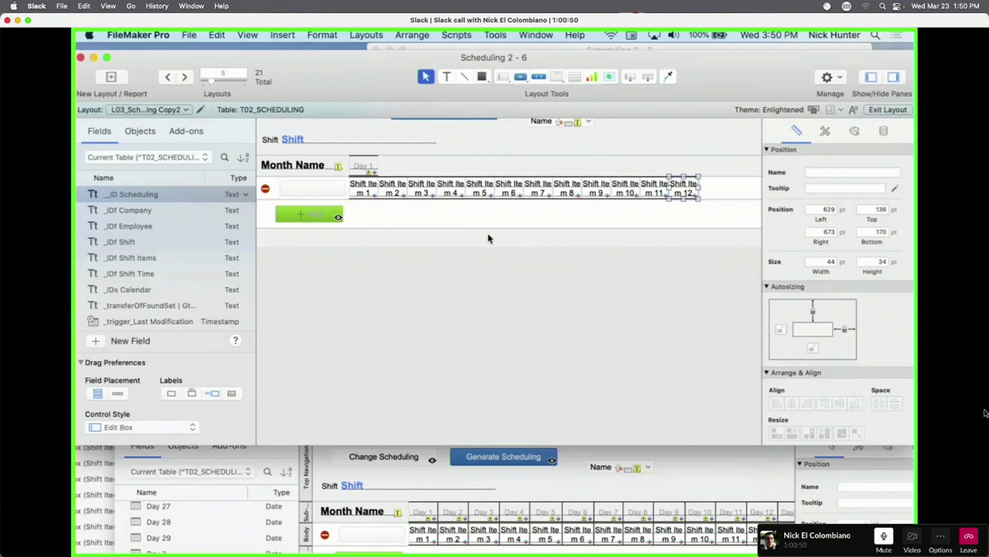
Examine the Sunday rule DayOfWeek ( Self ) = 1 in the Day 1 field's conditional formatting, leaving the settings unsaved.
{"action": "left_click", "coordinate": [363, 166]}
{"action": "right_click", "coordinate": [368, 165]}
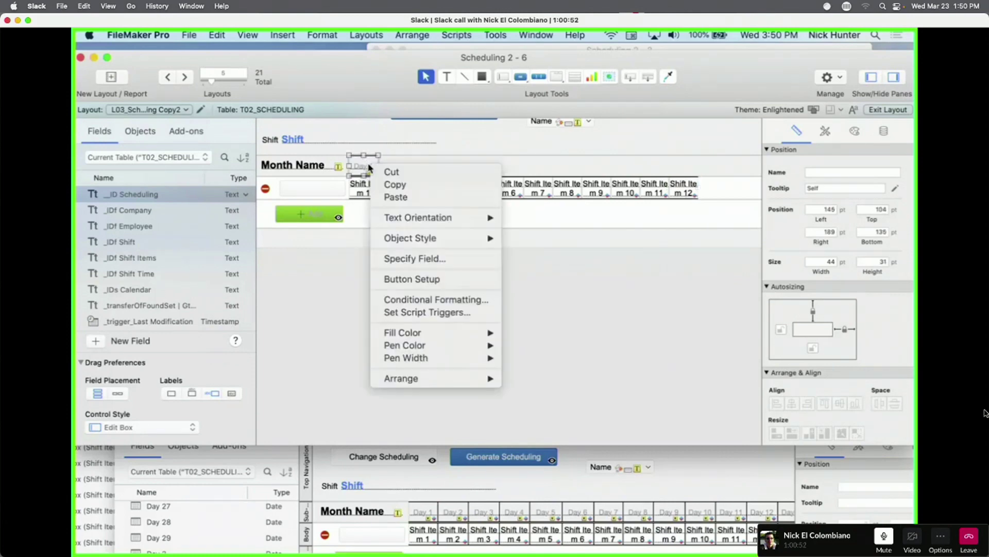
{"action": "left_click", "coordinate": [443, 301]}
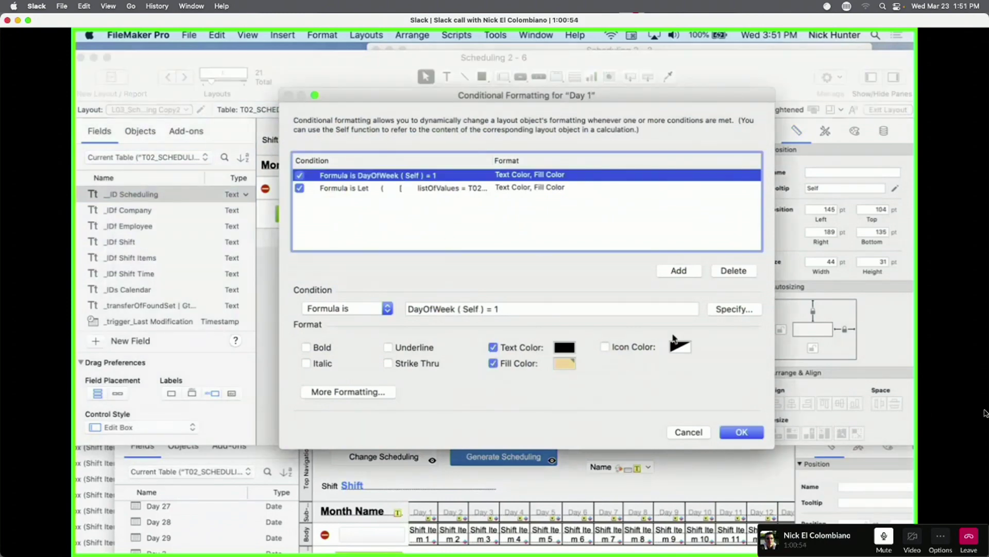
{"action": "left_click", "coordinate": [472, 308]}
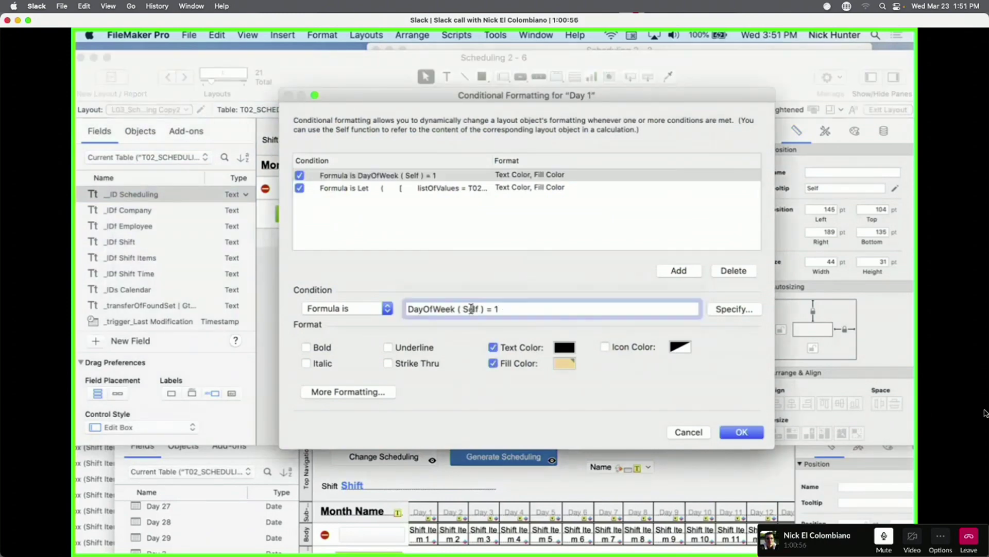
{"action": "key", "text": "super+a"}
{"action": "key", "text": "Escape"}
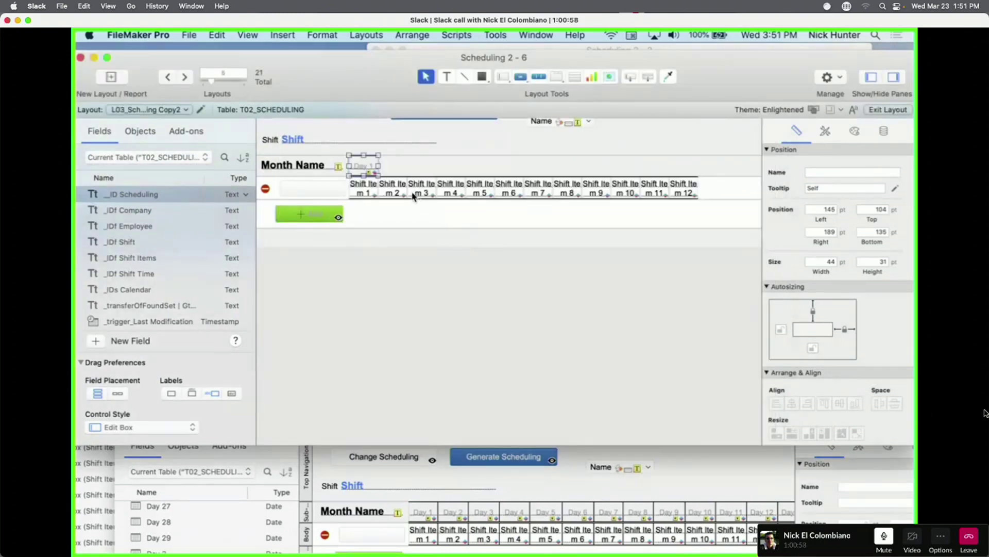
Examine the holiday condition's full Let formula in the Day 1 field's conditional formatting, then close the dialogs.
{"action": "right_click", "coordinate": [368, 170]}
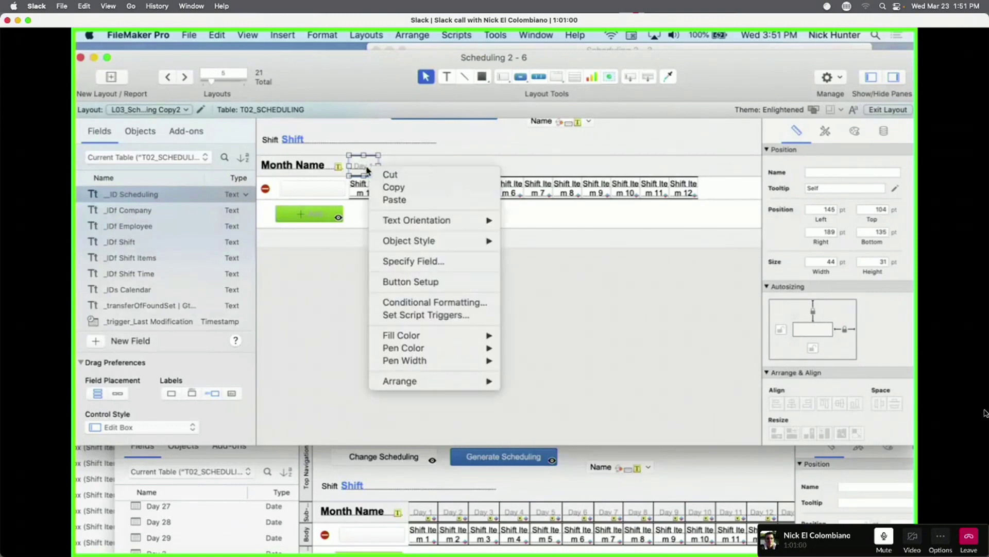
{"action": "left_click", "coordinate": [433, 302]}
{"action": "left_click", "coordinate": [413, 306]}
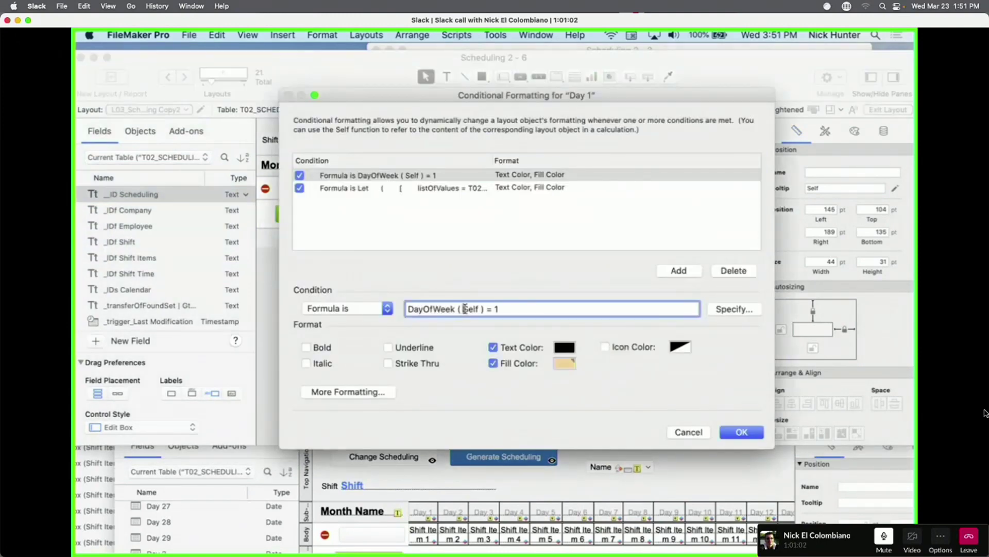
{"action": "left_click", "coordinate": [432, 190]}
{"action": "left_click", "coordinate": [432, 189]}
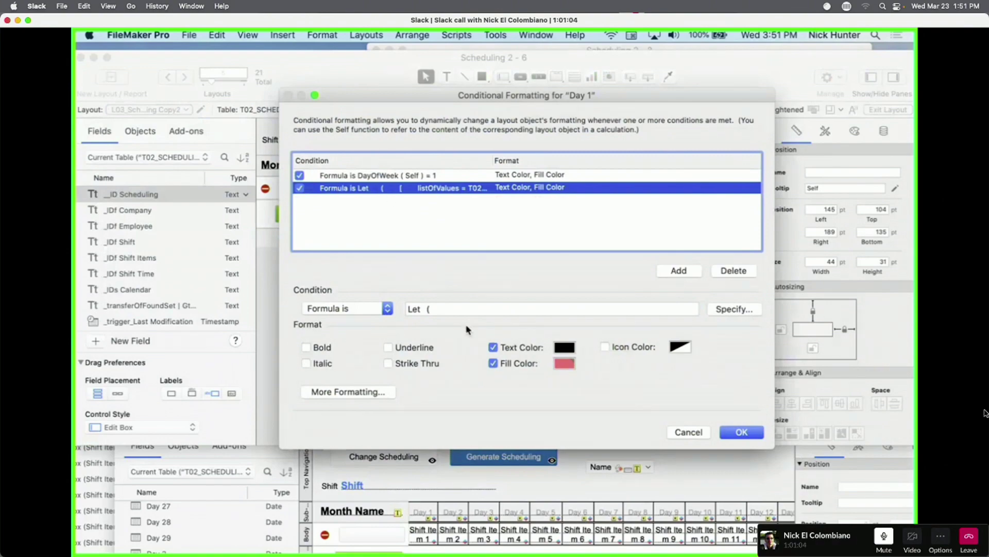
{"action": "key", "text": "Return"}
{"action": "key", "text": "super+a"}
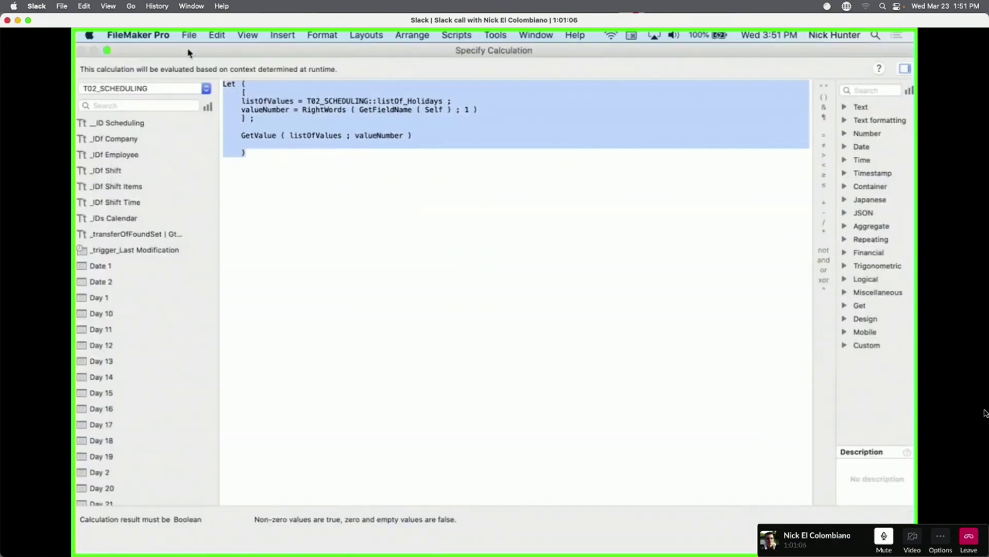
{"action": "key", "text": "Escape"}
{"action": "key", "text": "Return"}
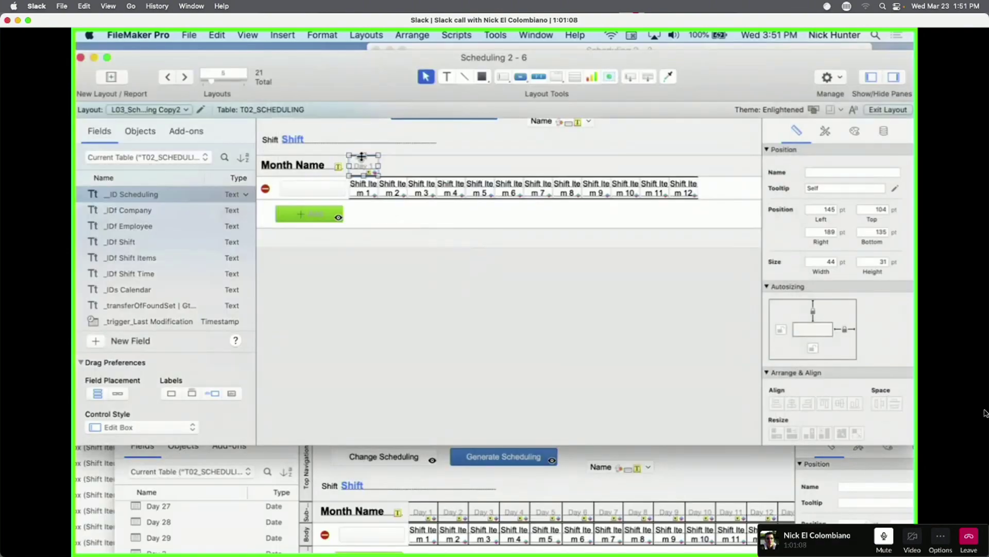
Duplicate the Day 1 field, assign the copy to Day 2, and place it directly beside Day 1.
{"action": "key", "text": "super+d"}
{"action": "double_click", "coordinate": [370, 170]}
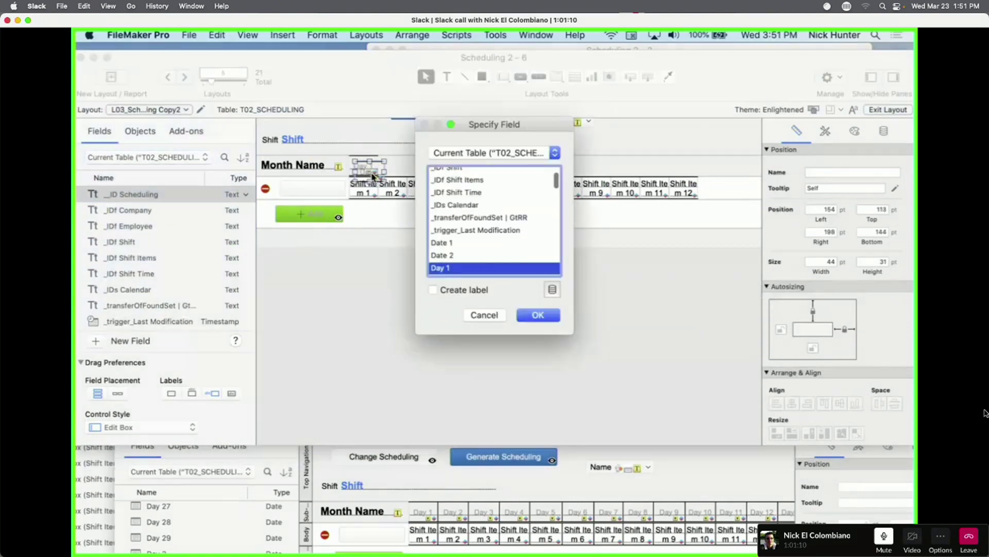
{"action": "scroll", "coordinate": [460, 268], "scroll_direction": "down", "scroll_amount": 1}
{"action": "scroll", "coordinate": [460, 268], "scroll_direction": "down", "scroll_amount": 5}
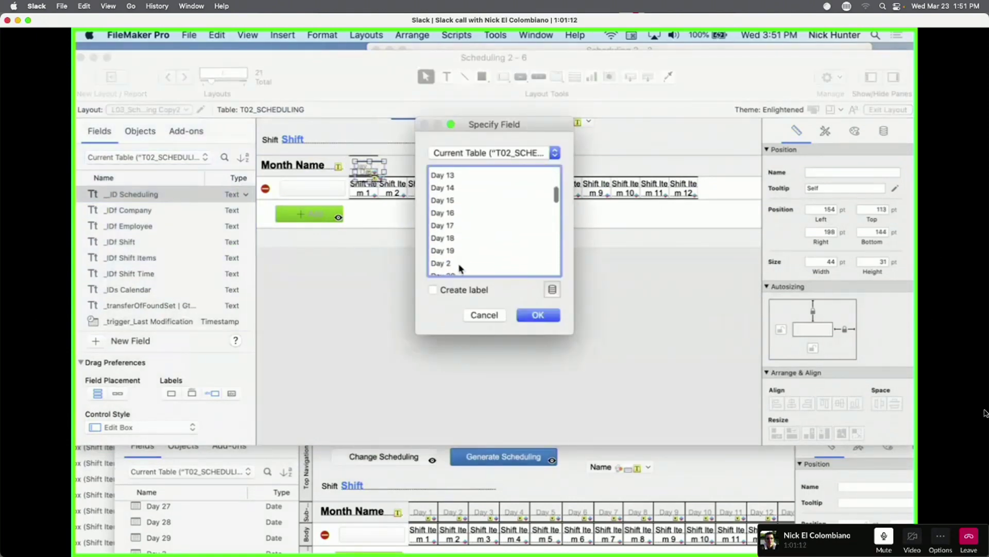
{"action": "double_click", "coordinate": [456, 263]}
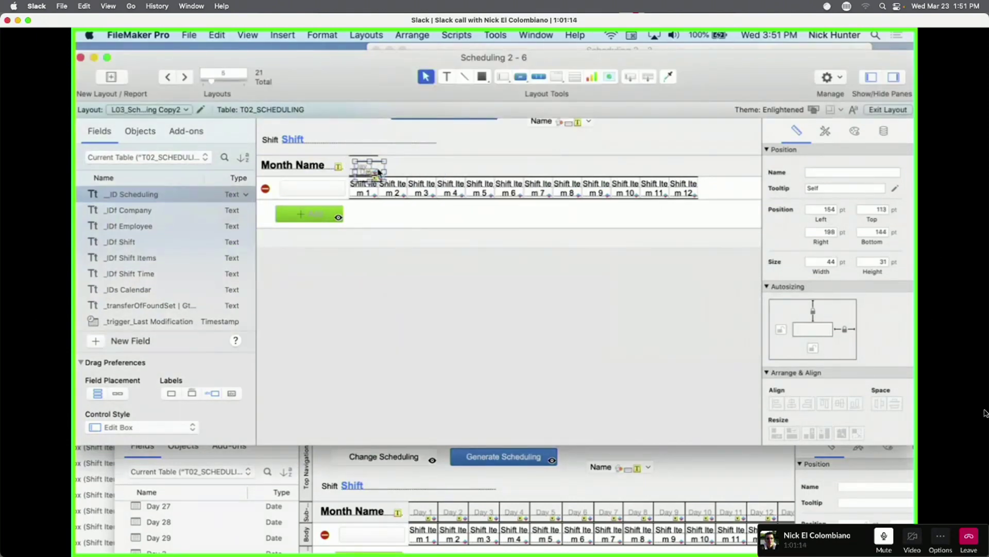
{"action": "left_click_drag", "start_coordinate": [378, 171], "coordinate": [403, 166]}
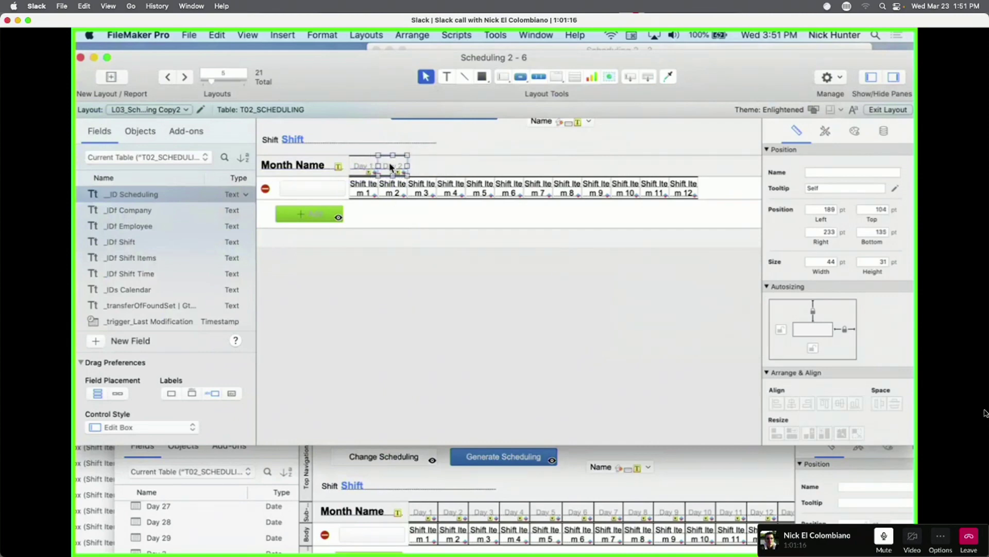
Duplicate the Day 2 field onward along the header row, assigning the copies to Day 3 and Day 4.
{"action": "double_click", "coordinate": [391, 167]}
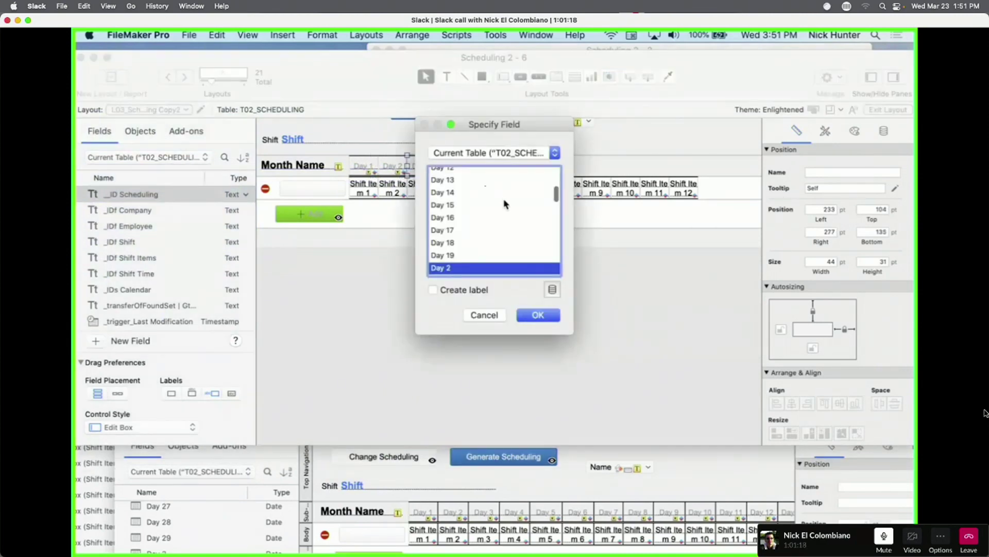
{"action": "scroll", "coordinate": [494, 222], "scroll_direction": "down", "scroll_amount": 5}
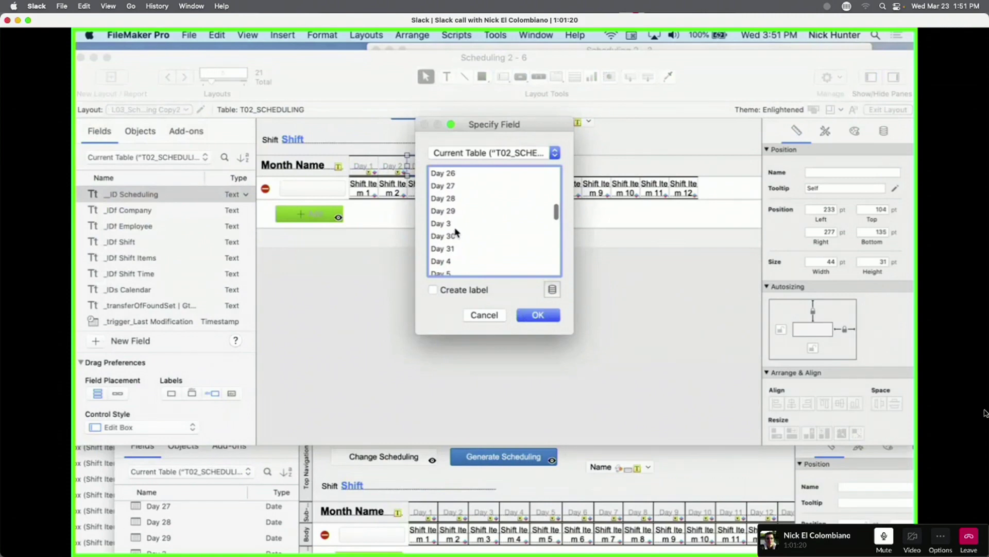
{"action": "left_click", "coordinate": [454, 224]}
{"action": "scroll", "coordinate": [455, 232], "scroll_direction": "up", "scroll_amount": 2}
{"action": "scroll", "coordinate": [456, 230], "scroll_direction": "down", "scroll_amount": 4}
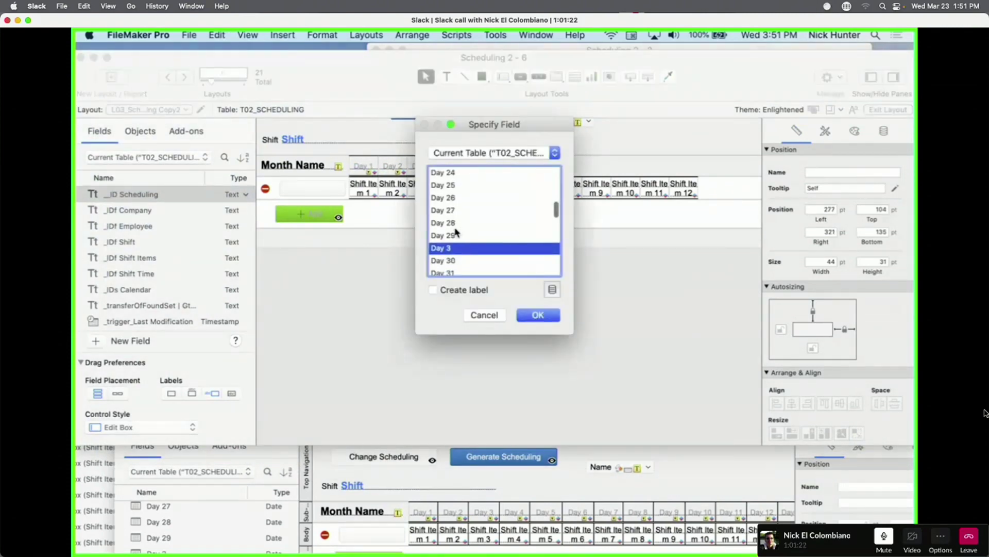
{"action": "scroll", "coordinate": [460, 184], "scroll_direction": "up", "scroll_amount": 3}
{"action": "double_click", "coordinate": [459, 238]}
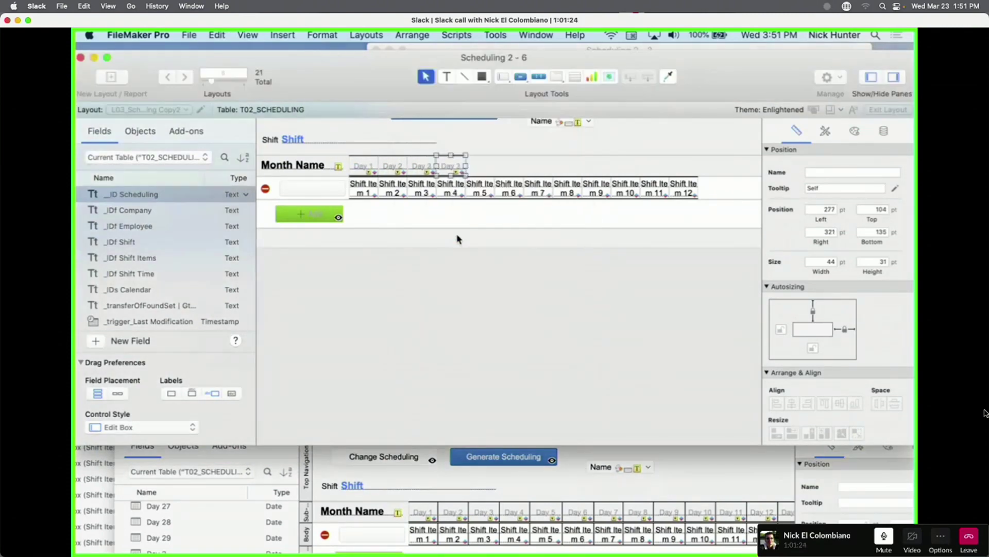
Add five further duplicates to the day header row, assigned to Day 5, Day 6, Day 7, Day 8 and Day 9.
{"action": "key", "text": "super+d"}
{"action": "key", "text": "Return"}
{"action": "key", "text": "super+d"}
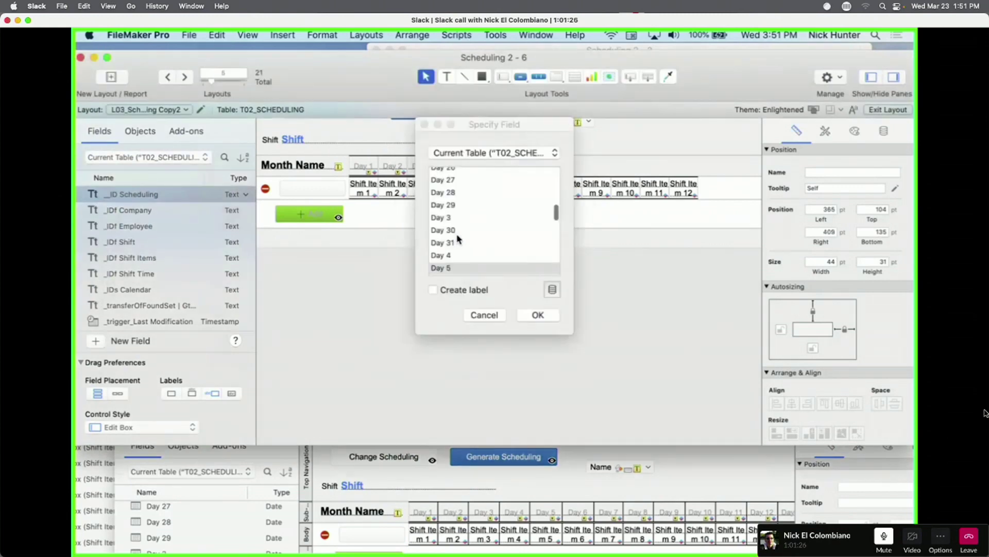
{"action": "key", "text": "Return"}
{"action": "key", "text": "super+d"}
{"action": "key", "text": "Return"}
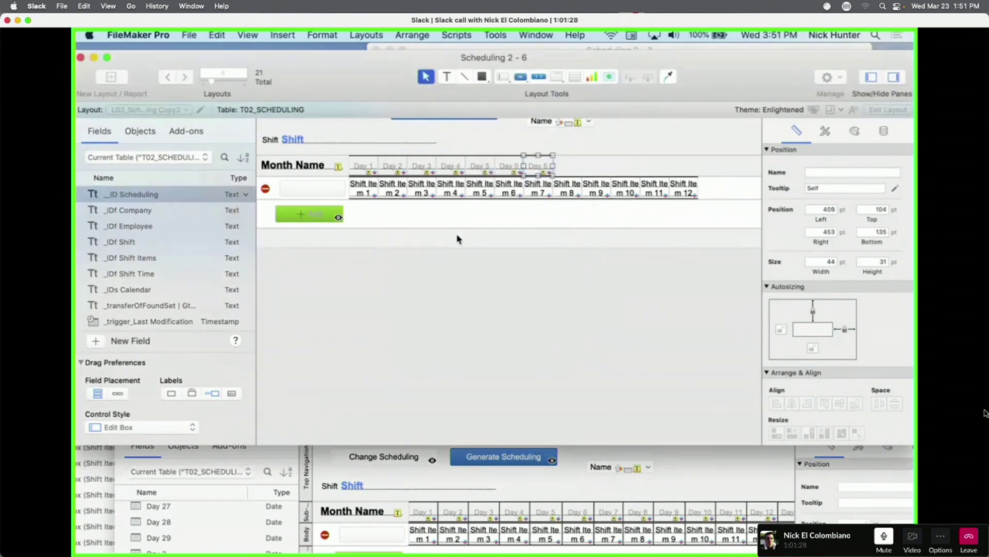
{"action": "key", "text": "super+d"}
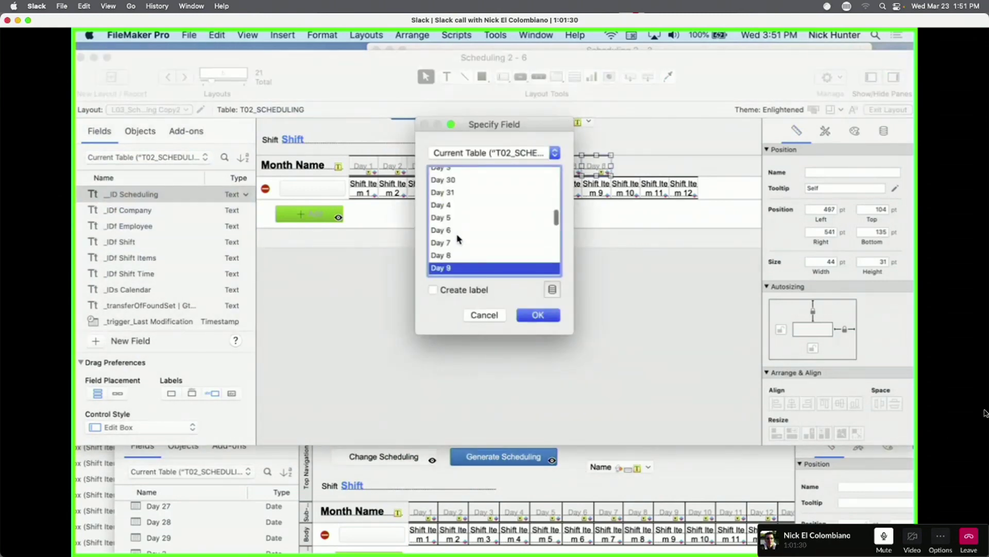
{"action": "key", "text": "Return"}
Duplicate the Day 9 field and assign the copy to Day 10.
{"action": "key", "text": "super+d"}
{"action": "scroll", "coordinate": [472, 222], "scroll_direction": "down", "scroll_amount": 5}
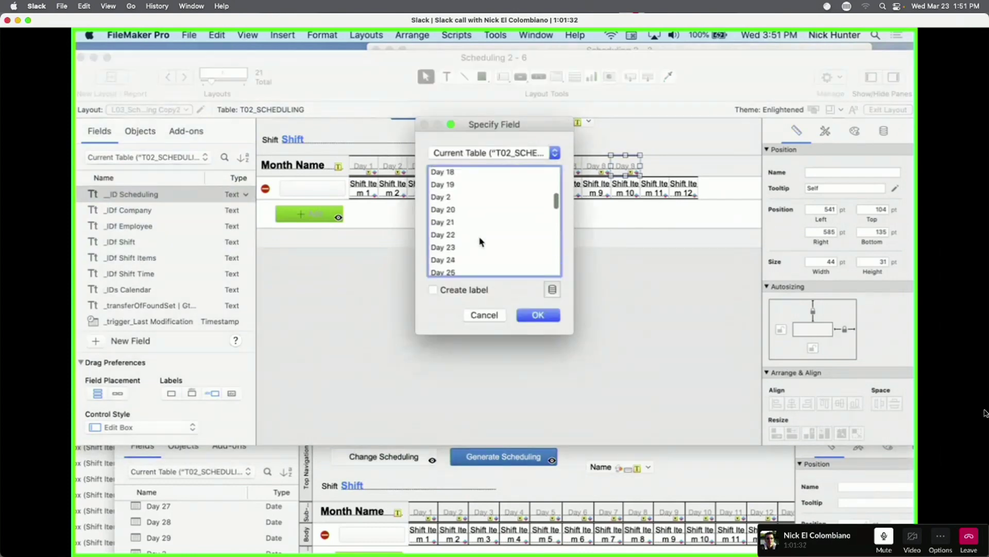
{"action": "left_click", "coordinate": [461, 182]}
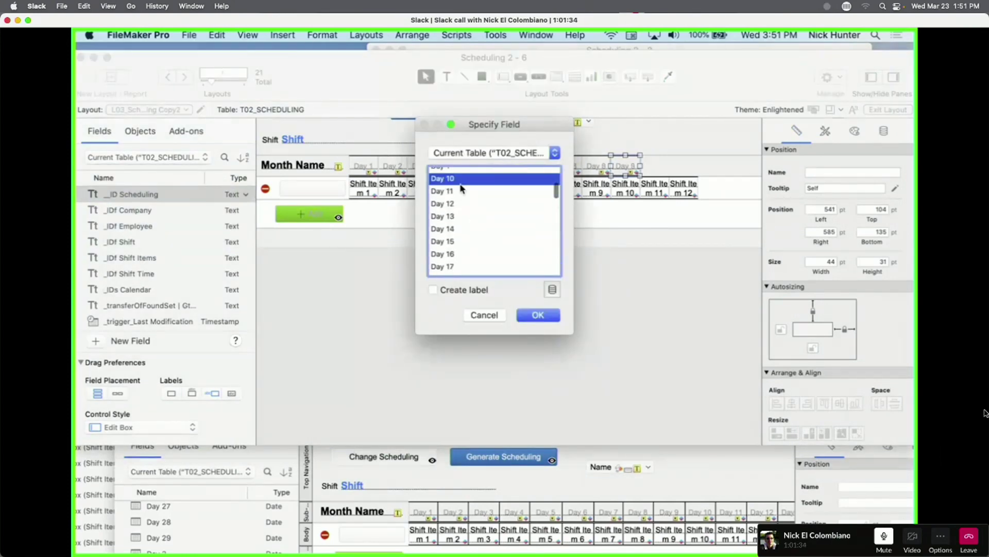
{"action": "key", "text": "Return"}
Duplicate the last day header field twice more, assigning the copies to Day 11 and Day 12.
{"action": "key", "text": "super+d"}
{"action": "key", "text": "Down"}
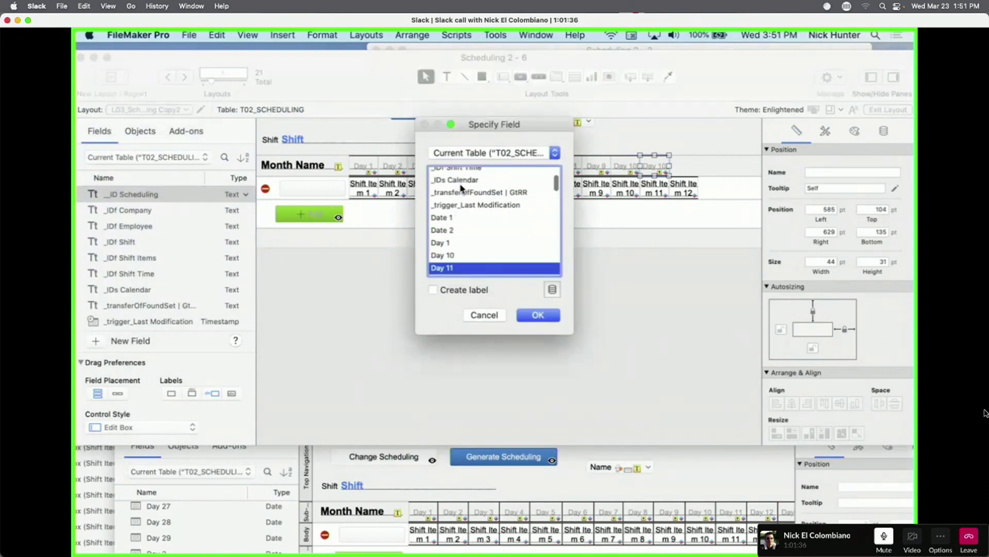
{"action": "key", "text": "Return"}
{"action": "key", "text": "super+d"}
{"action": "key", "text": "Down"}
{"action": "key", "text": "Return"}
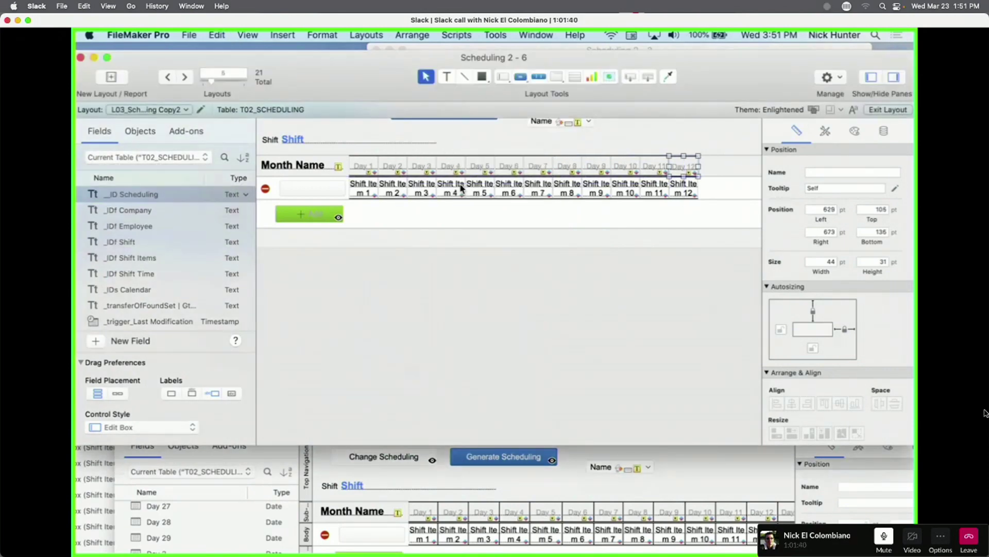
Align the Day 12 field with its row and duplicate it onward, assigning the adjoining copies to Day 13 and Day 14.
{"action": "left_click_drag", "start_coordinate": [680, 170], "coordinate": [680, 169]}
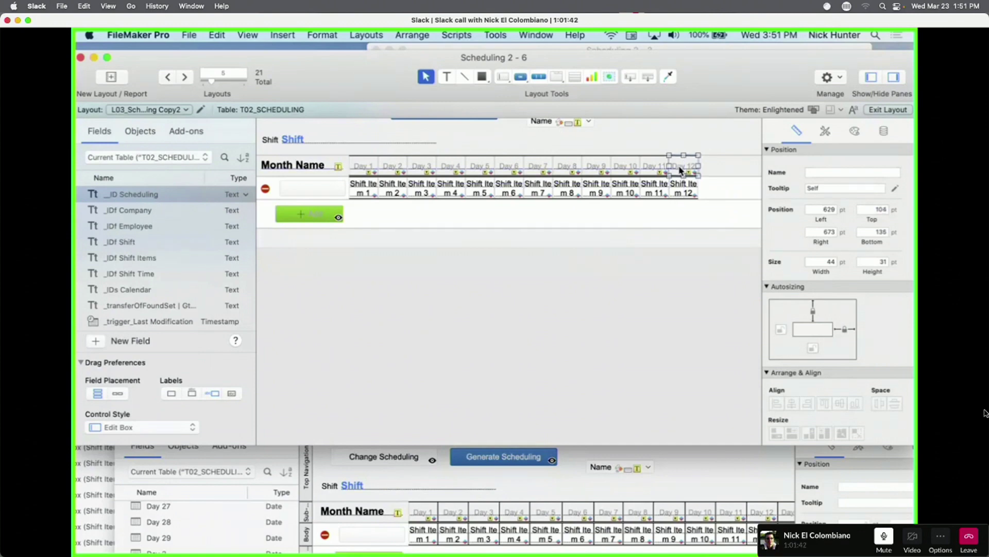
{"action": "key", "text": "super+d"}
{"action": "left_click", "coordinate": [469, 251]}
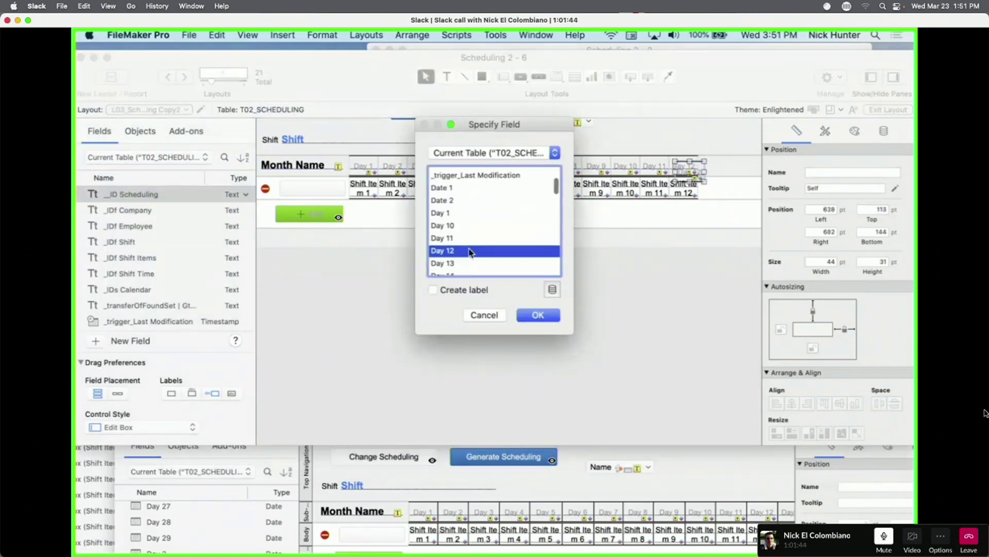
{"action": "left_click", "coordinate": [471, 263]}
{"action": "key", "text": "Return"}
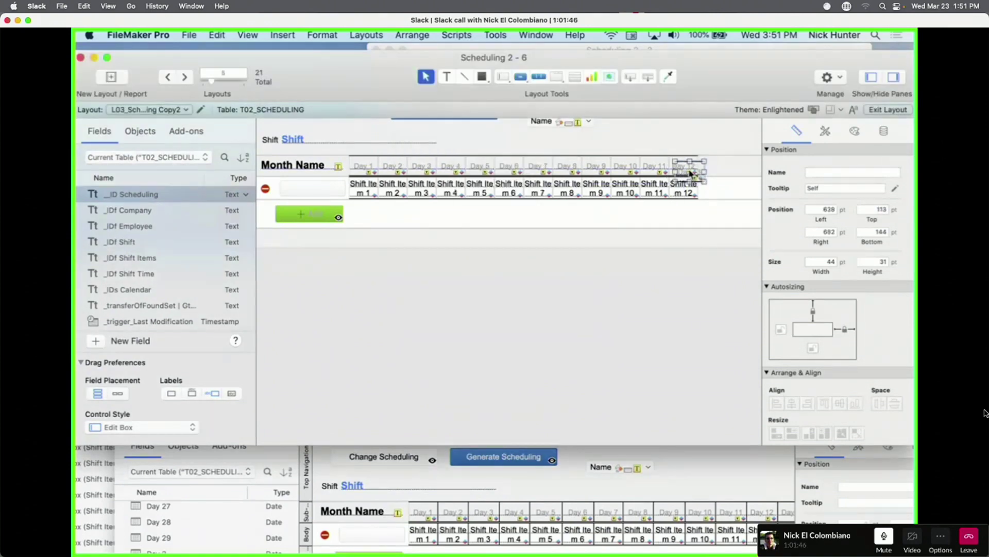
{"action": "left_click_drag", "start_coordinate": [693, 173], "coordinate": [703, 171]}
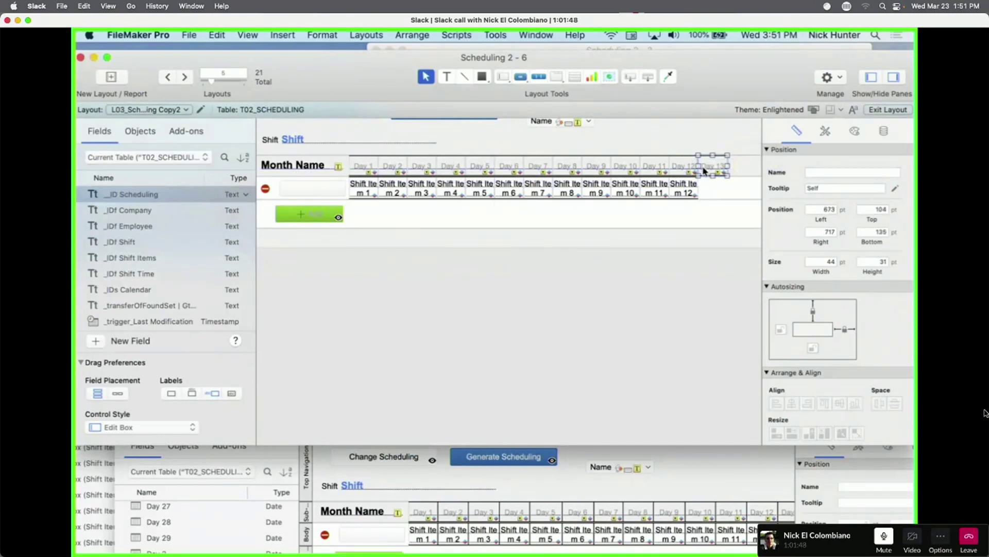
{"action": "key", "text": "super+d"}
{"action": "key", "text": "Down"}
{"action": "key", "text": "Return"}
{"action": "key", "text": "super+d"}
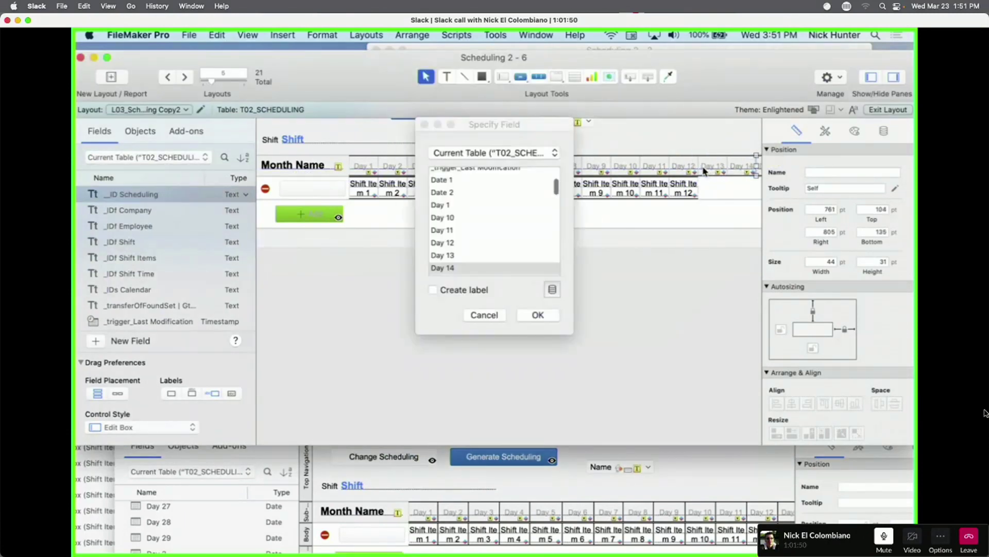
{"action": "key", "text": "Down"}
{"action": "key", "text": "Return"}
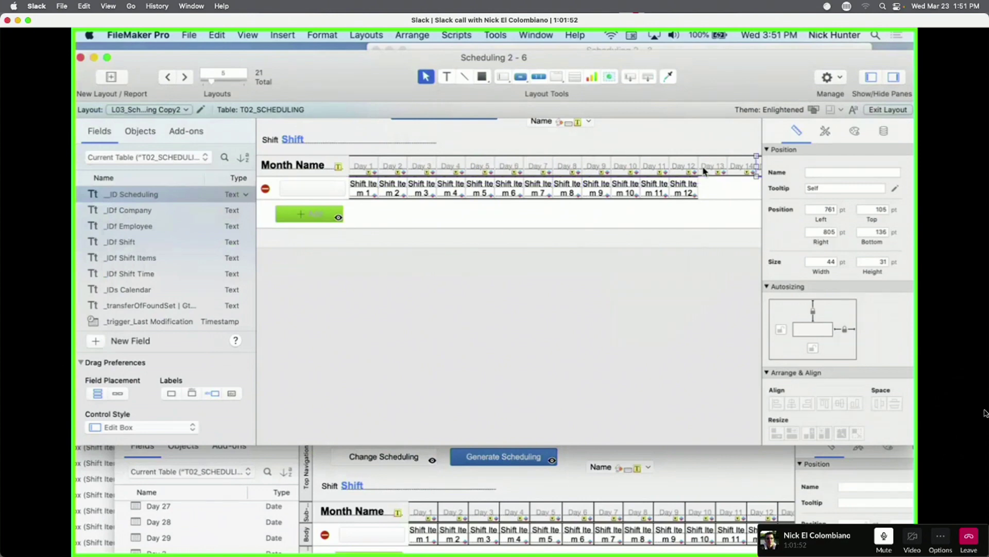
{"action": "scroll", "coordinate": [704, 171], "scroll_direction": "right", "scroll_amount": 5}
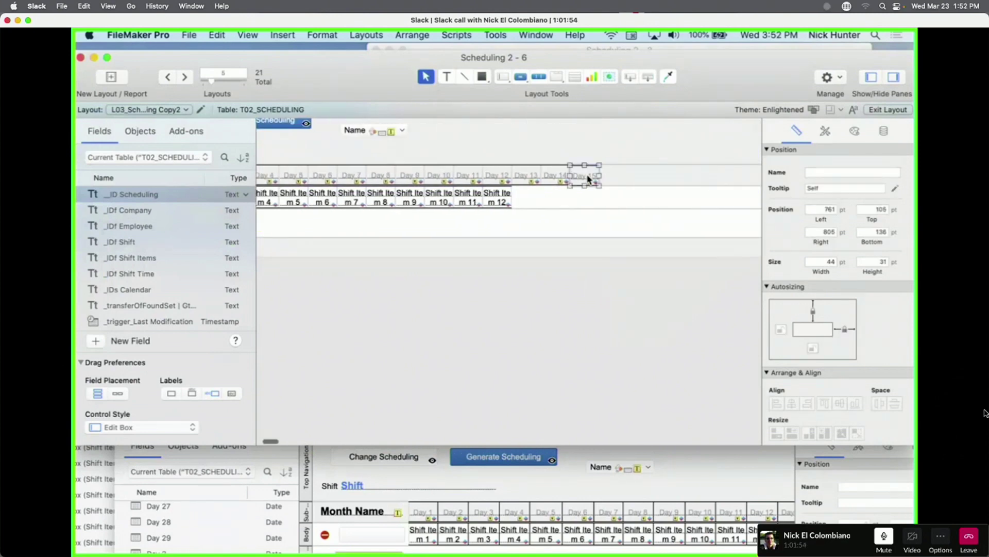
{"action": "key", "text": "BackSpace"}
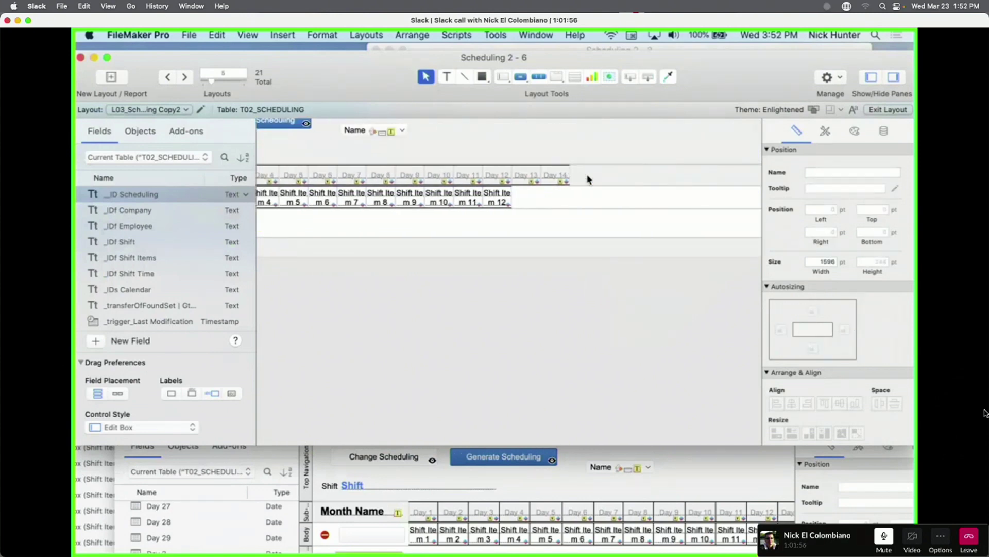
{"action": "scroll", "coordinate": [589, 179], "scroll_direction": "left", "scroll_amount": 1}
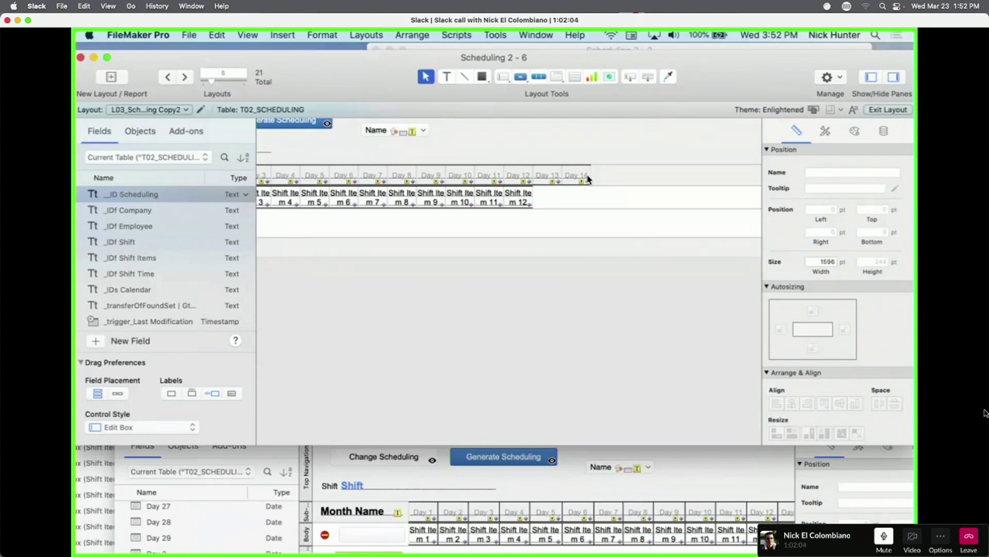
{"action": "scroll", "coordinate": [587, 178], "scroll_direction": "left", "scroll_amount": 5}
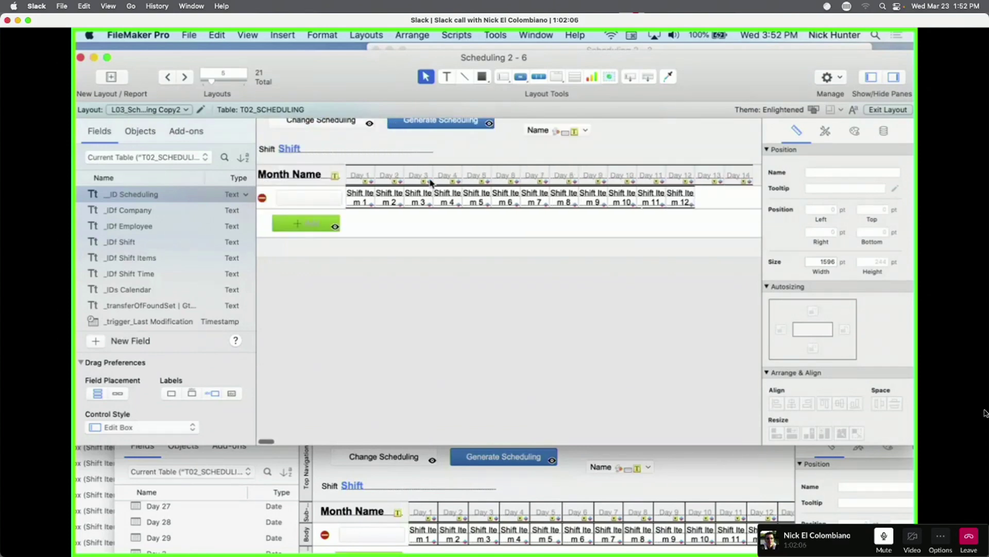
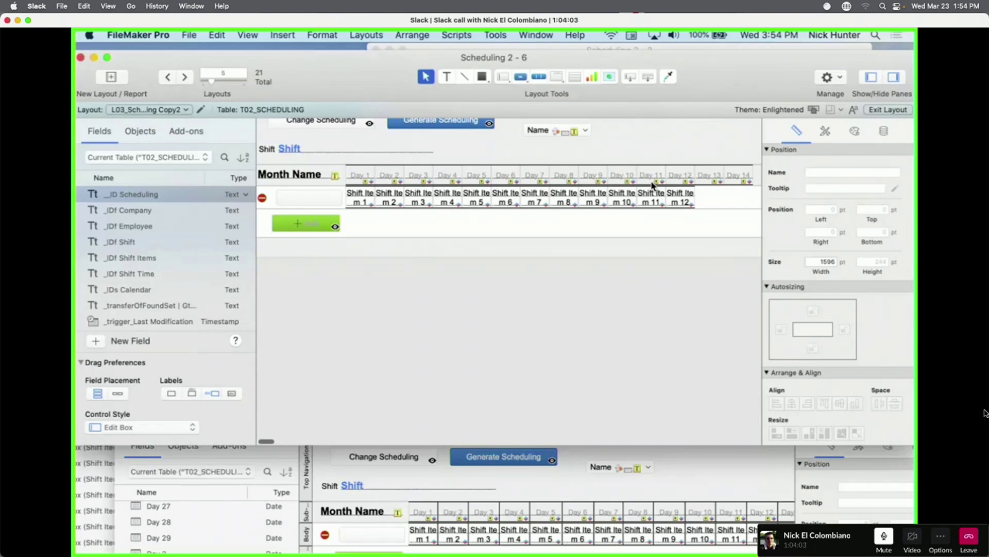
Check the tooltip shared by the Day 1 and Day 2 header fields and the options offered for Day 3.
{"action": "left_click", "coordinate": [360, 175]}
{"action": "left_click", "coordinate": [390, 177], "text": "shift"}
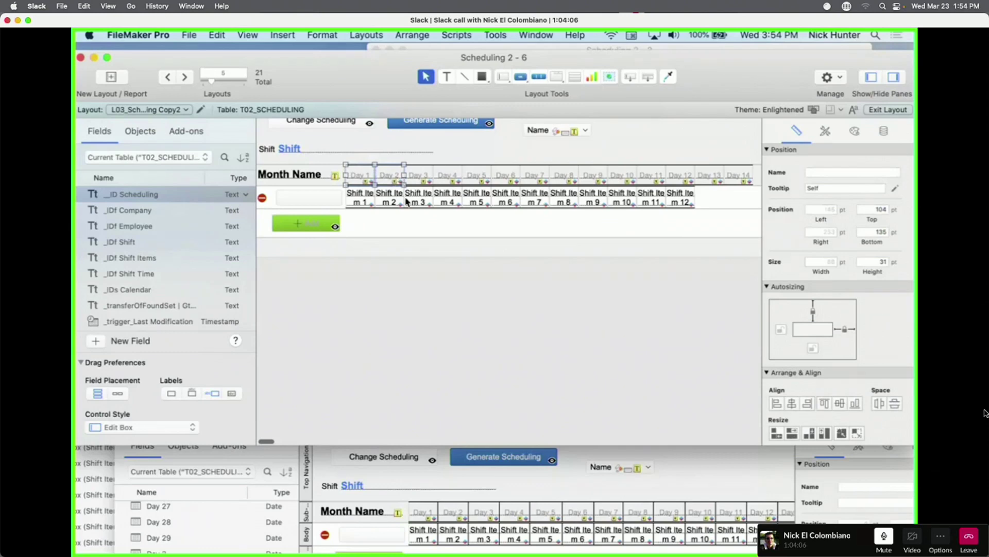
{"action": "left_click", "coordinate": [826, 188]}
{"action": "key", "text": "Return"}
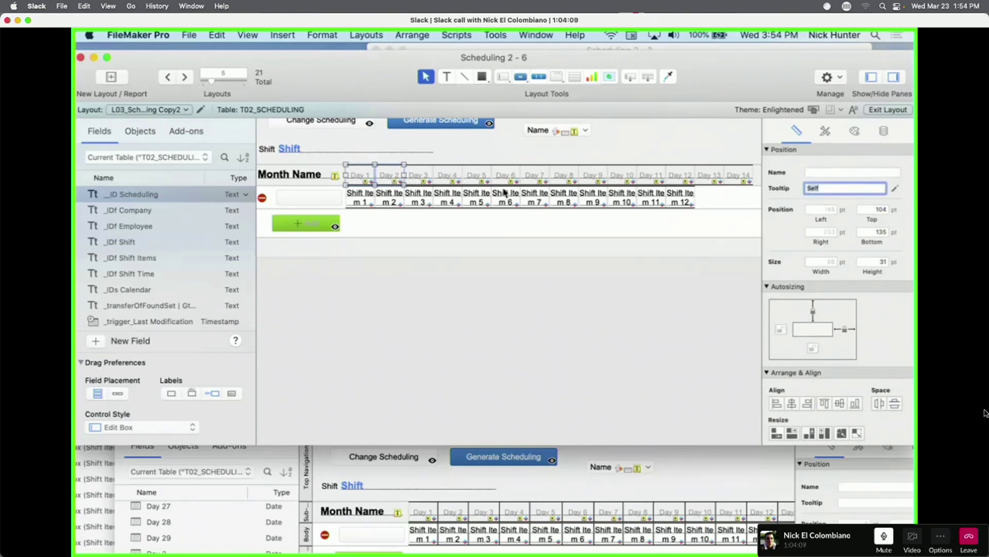
{"action": "left_click", "coordinate": [459, 236]}
{"action": "right_click", "coordinate": [427, 181]}
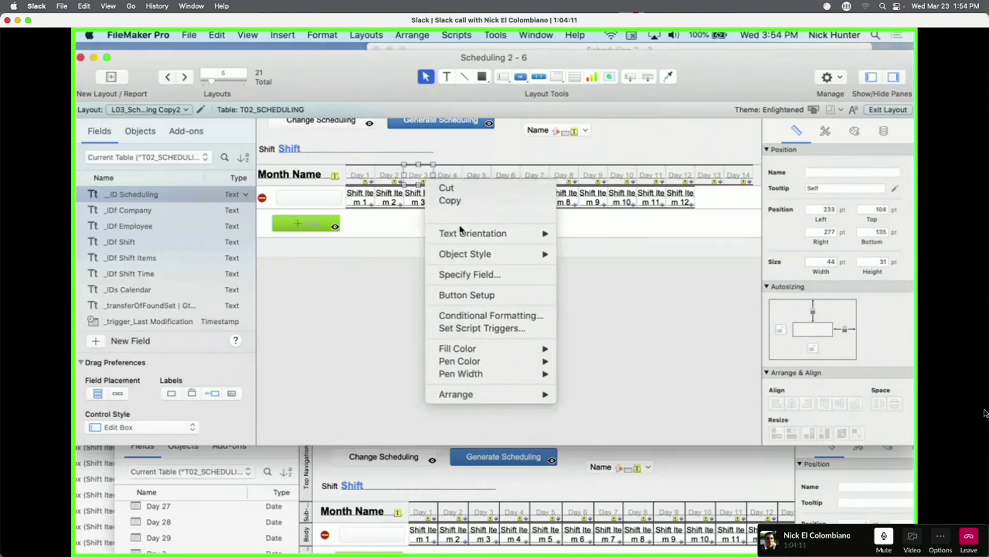
{"action": "key", "text": "Escape"}
{"action": "left_click", "coordinate": [440, 311]}
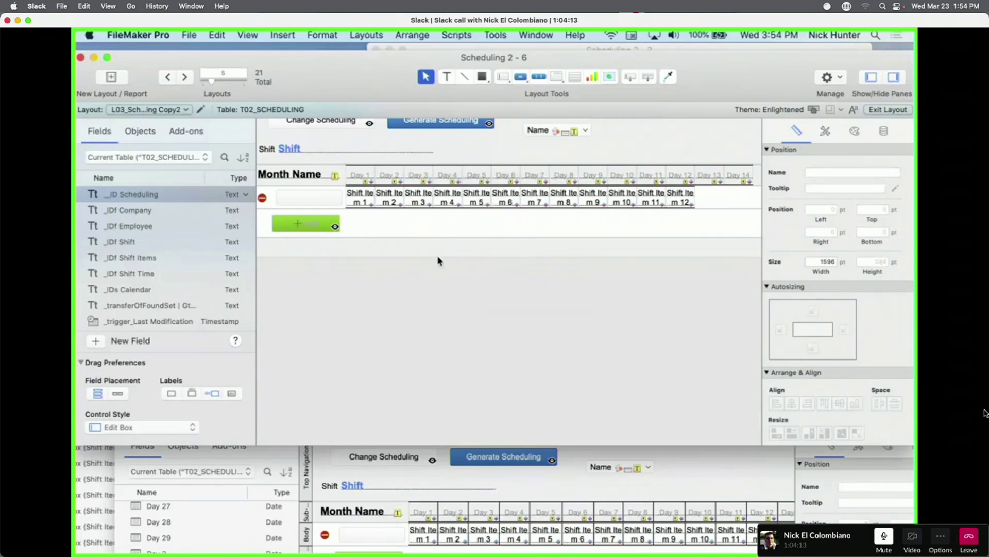
View the generated schedule and its Sunday and holiday colours in Browse mode, and return to Layout mode.
{"action": "key", "text": "super+b"}
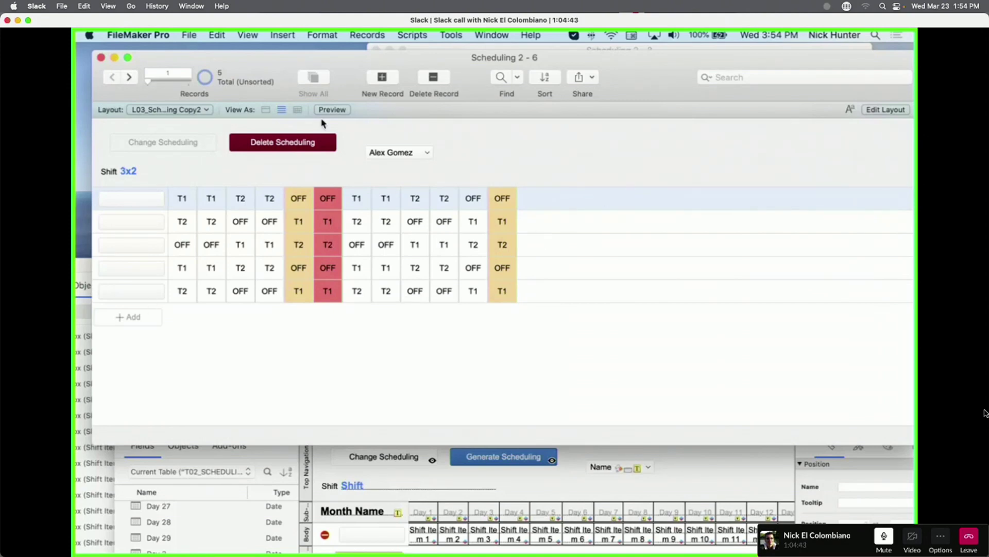
{"action": "left_click_drag", "start_coordinate": [274, 66], "coordinate": [253, 61]}
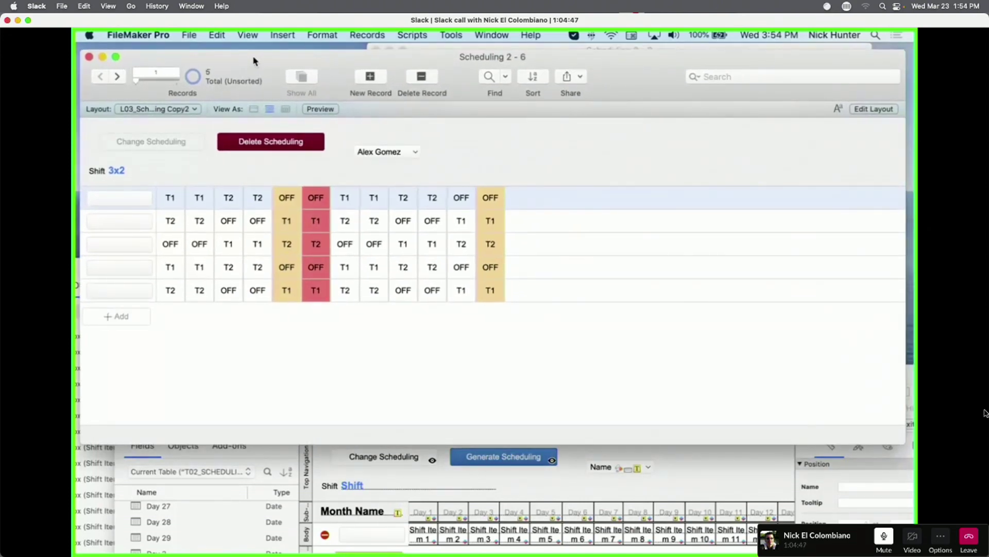
{"action": "key", "text": "super+l"}
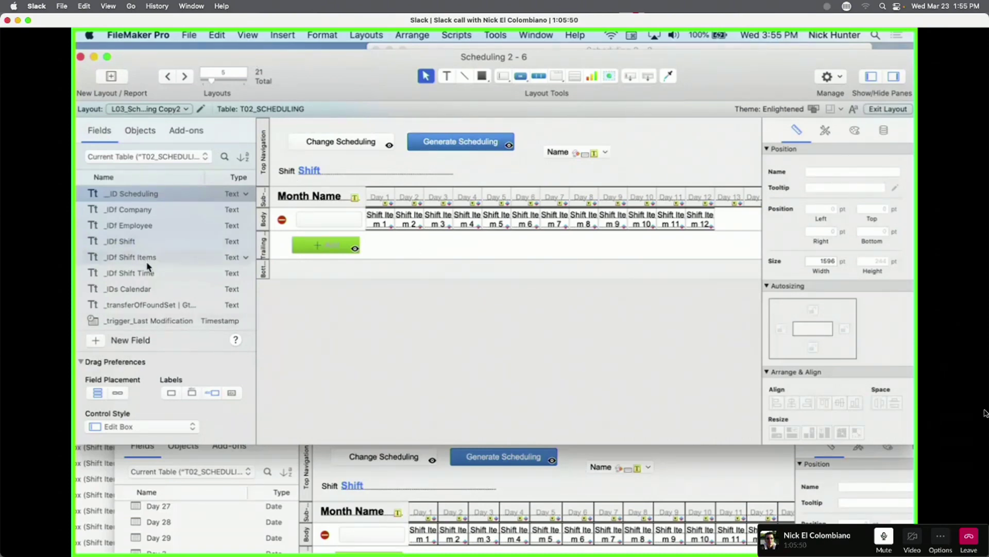
Try placing all the Day fields side by side without labels below the shift row, and delete them again.
{"action": "scroll", "coordinate": [133, 271], "scroll_direction": "down", "scroll_amount": 10}
{"action": "scroll", "coordinate": [132, 267], "scroll_direction": "up", "scroll_amount": 5}
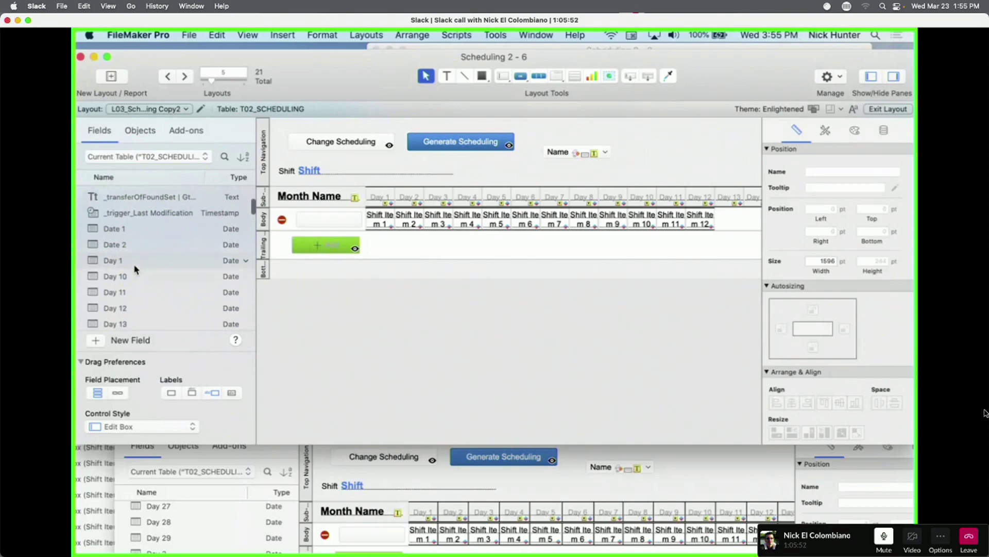
{"action": "left_click", "coordinate": [134, 266]}
{"action": "scroll", "coordinate": [135, 278], "scroll_direction": "down", "scroll_amount": 10}
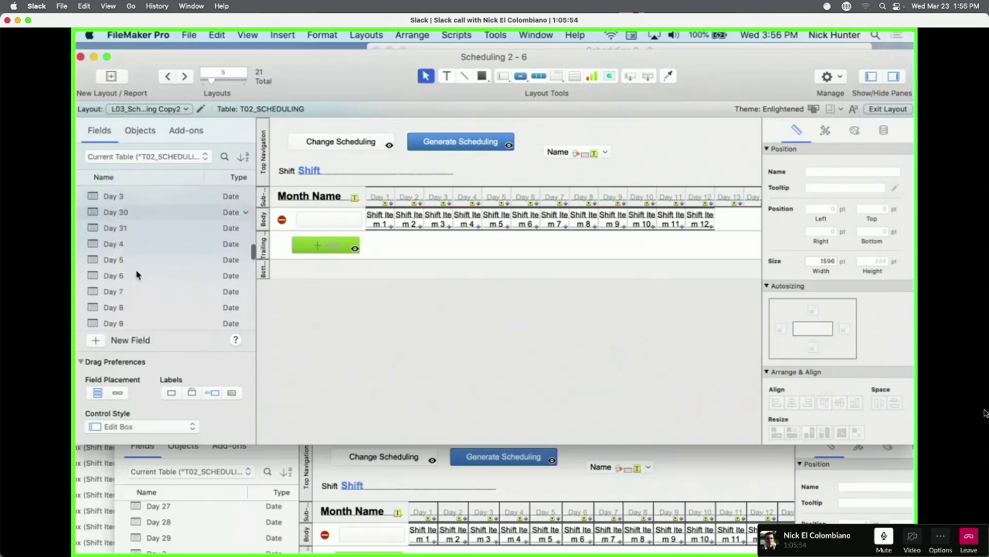
{"action": "scroll", "coordinate": [136, 288], "scroll_direction": "down", "scroll_amount": 2}
{"action": "left_click", "coordinate": [138, 254], "text": "shift"}
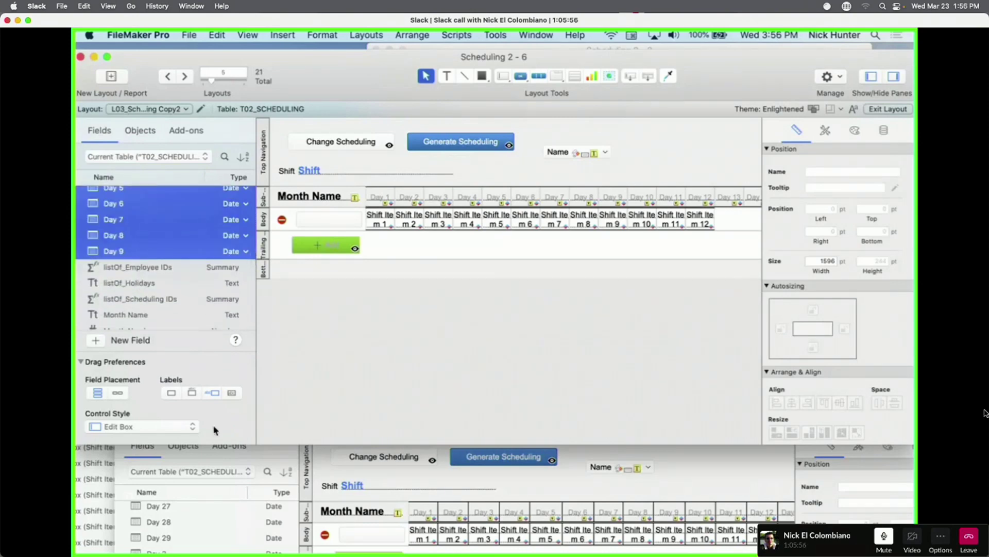
{"action": "left_click", "coordinate": [115, 394]}
{"action": "left_click_drag", "start_coordinate": [123, 243], "coordinate": [407, 260]}
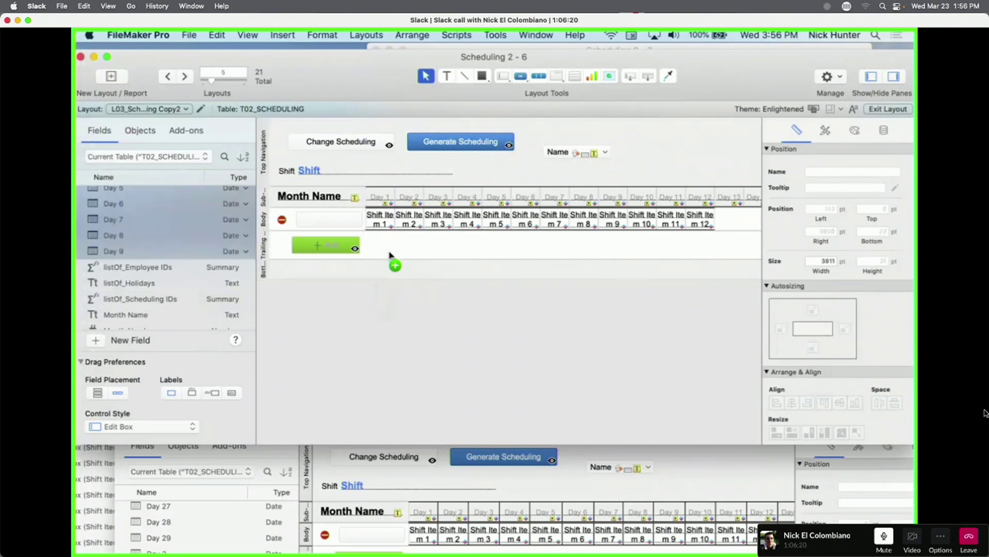
{"action": "left_click_drag", "start_coordinate": [400, 130], "coordinate": [409, 245]}
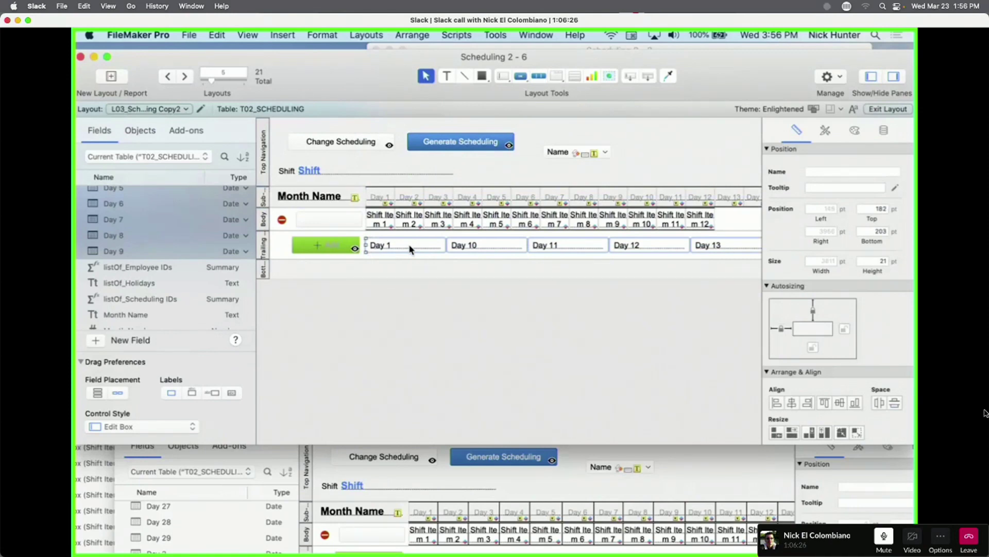
{"action": "key", "text": "BackSpace"}
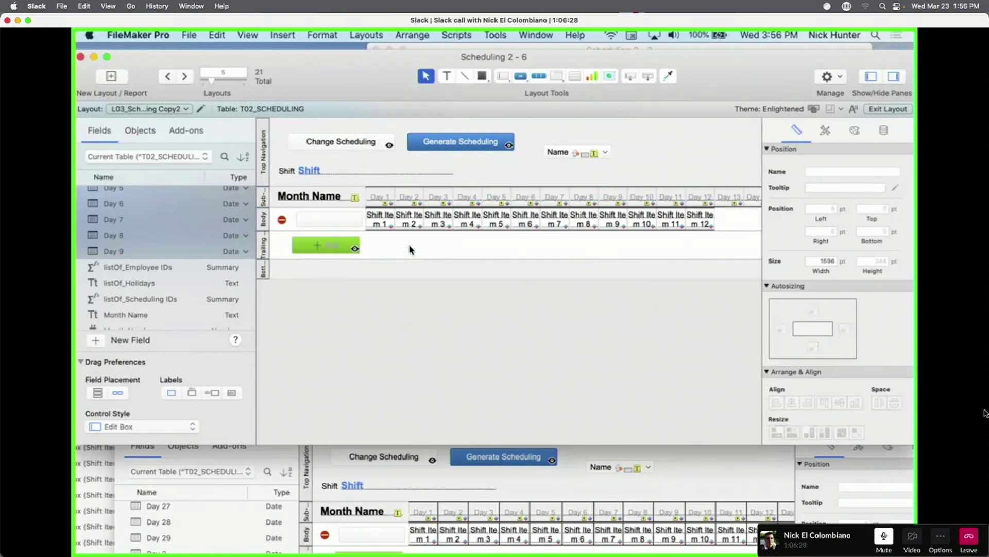
Duplicate the Shift Item 12 field beside itself under Day 13 and assign the copy to Shift Item 13.
{"action": "left_click", "coordinate": [384, 225]}
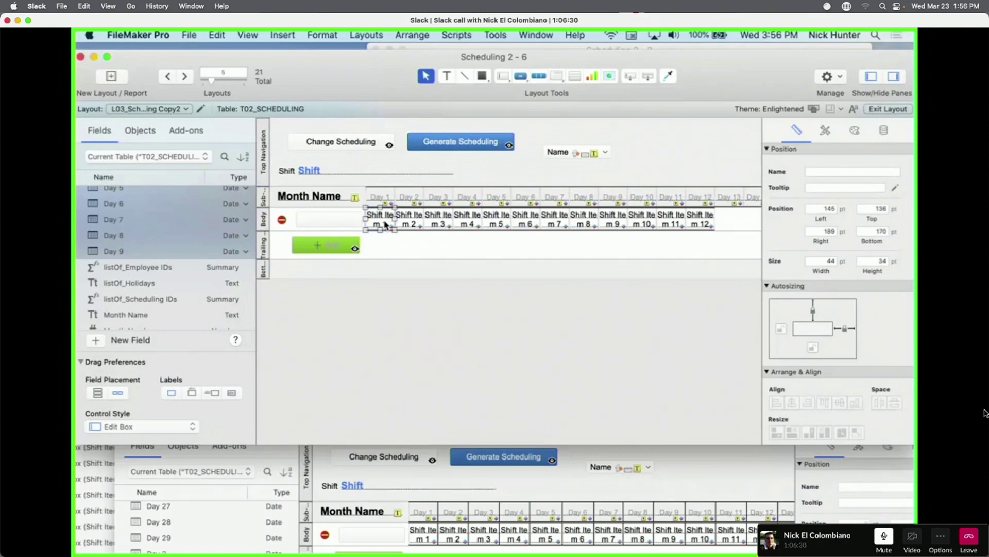
{"action": "scroll", "coordinate": [469, 208], "scroll_direction": "right", "scroll_amount": 8}
{"action": "left_click", "coordinate": [458, 226]}
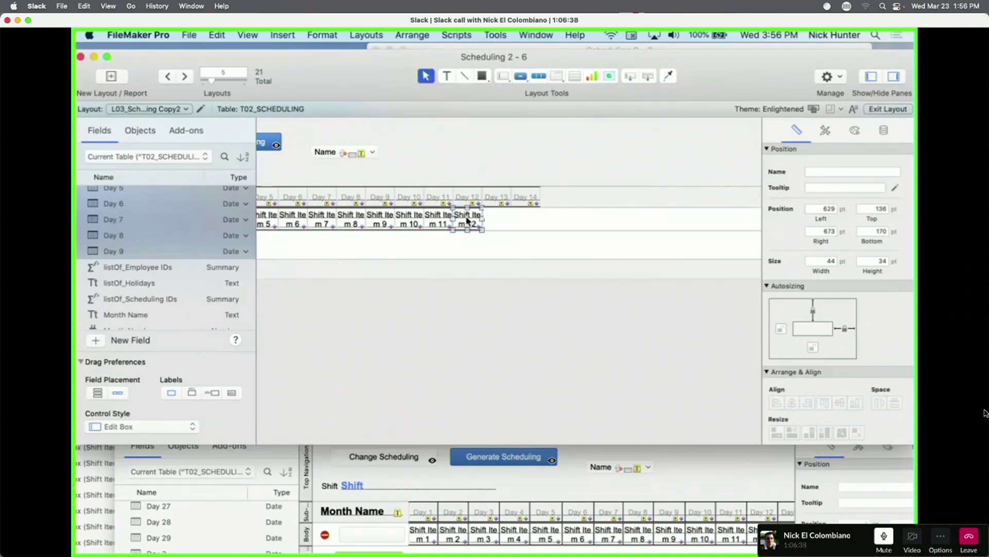
{"action": "left_click_drag", "start_coordinate": [467, 220], "coordinate": [496, 220]}
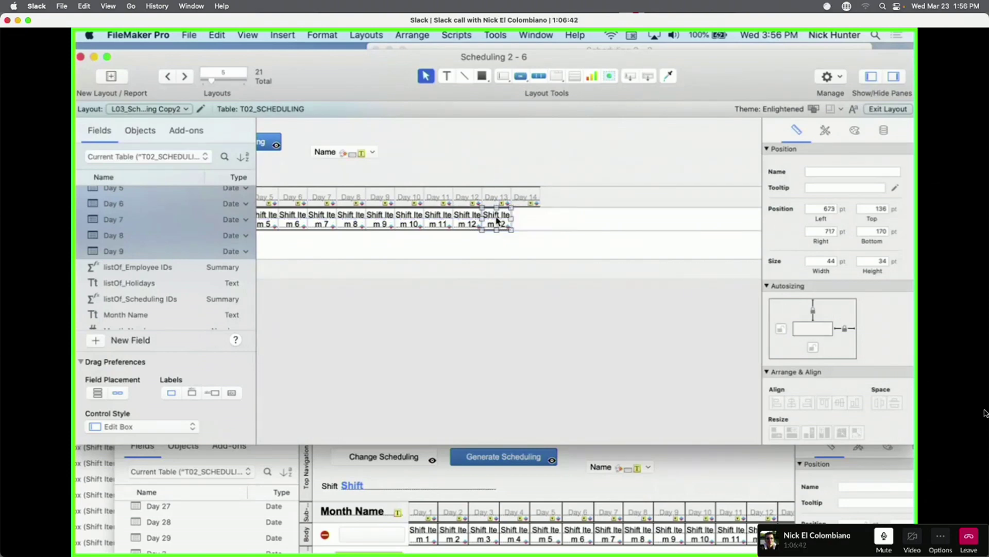
{"action": "scroll", "coordinate": [483, 234], "scroll_direction": "down", "scroll_amount": 3}
{"action": "double_click", "coordinate": [483, 232]}
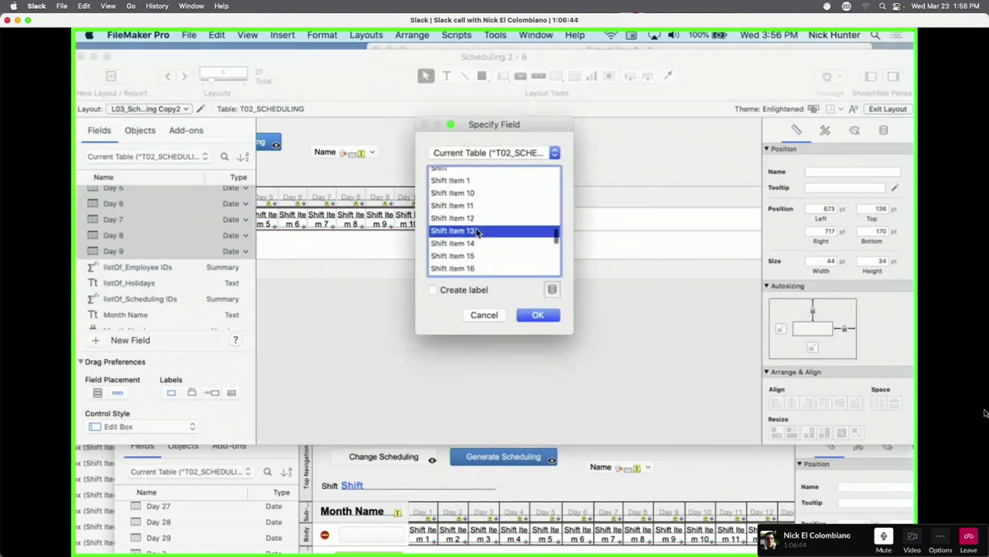
Duplicate the last shift field three more times along the row, assigning the copies to Shift Item 14, Shift Item 15 and Shift Item 16.
{"action": "key", "text": "super+d"}
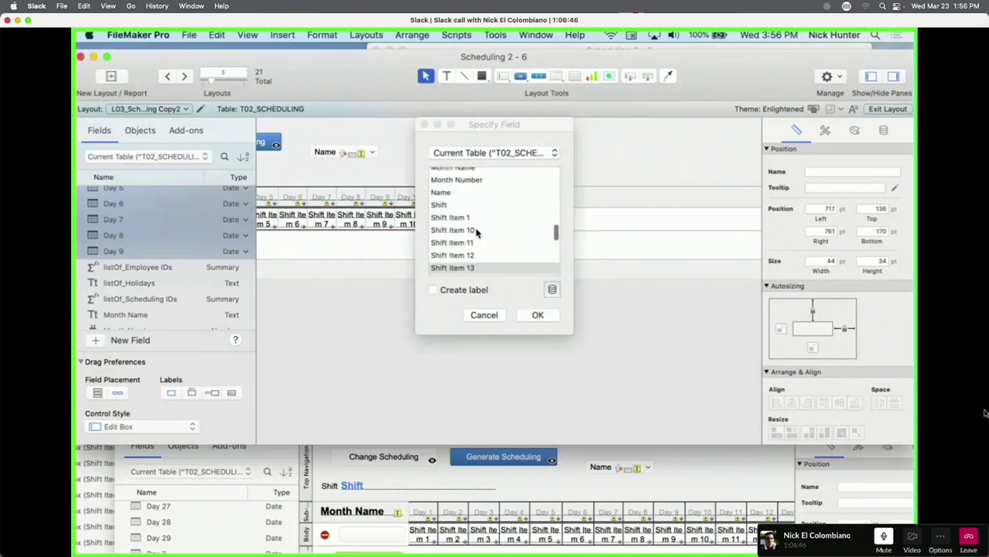
{"action": "key", "text": "Down"}
{"action": "key", "text": "Return"}
{"action": "key", "text": "super+d"}
{"action": "key", "text": "Down"}
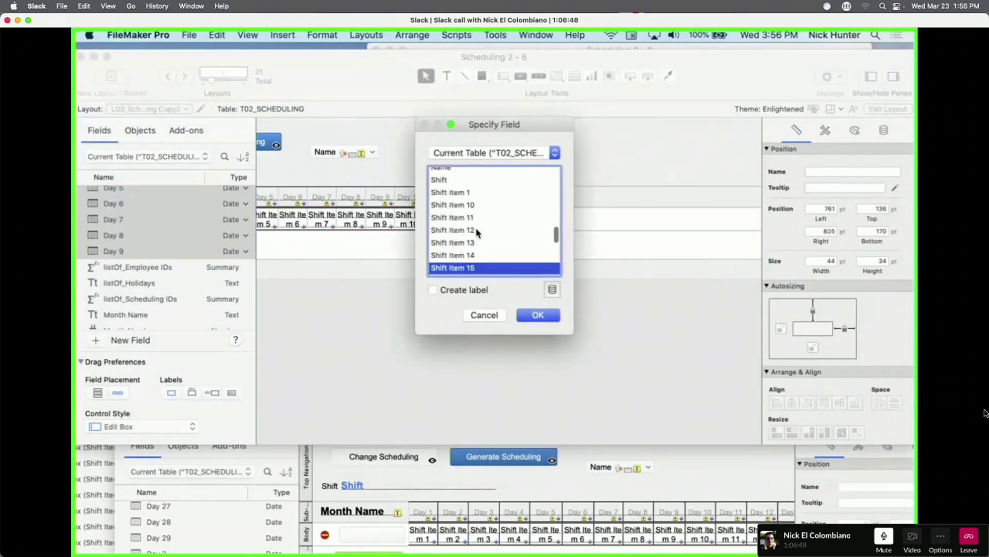
{"action": "key", "text": "Return"}
{"action": "key", "text": "super+d"}
{"action": "key", "text": "Down"}
{"action": "key", "text": "Return"}
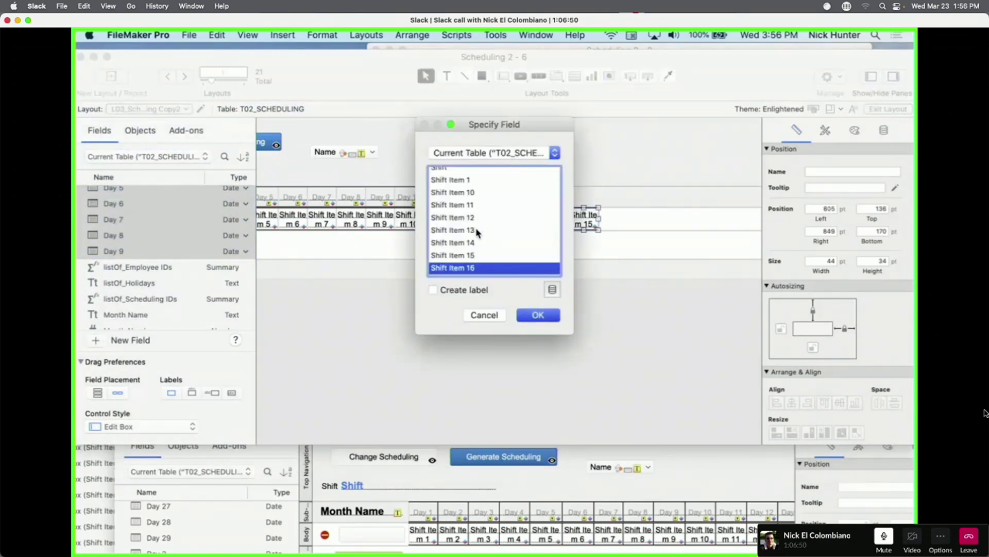
{"action": "key", "text": "Up"}
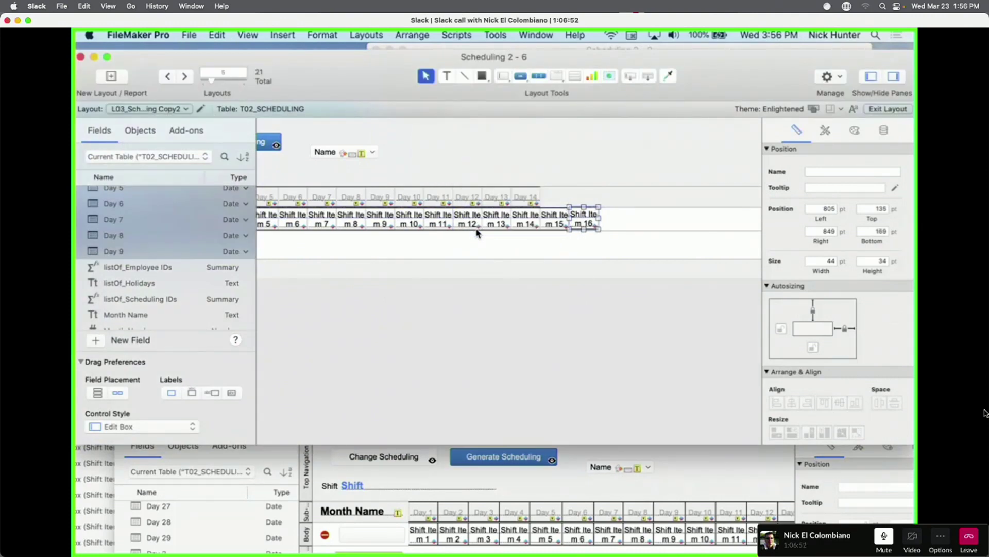
{"action": "key", "text": "Down"}
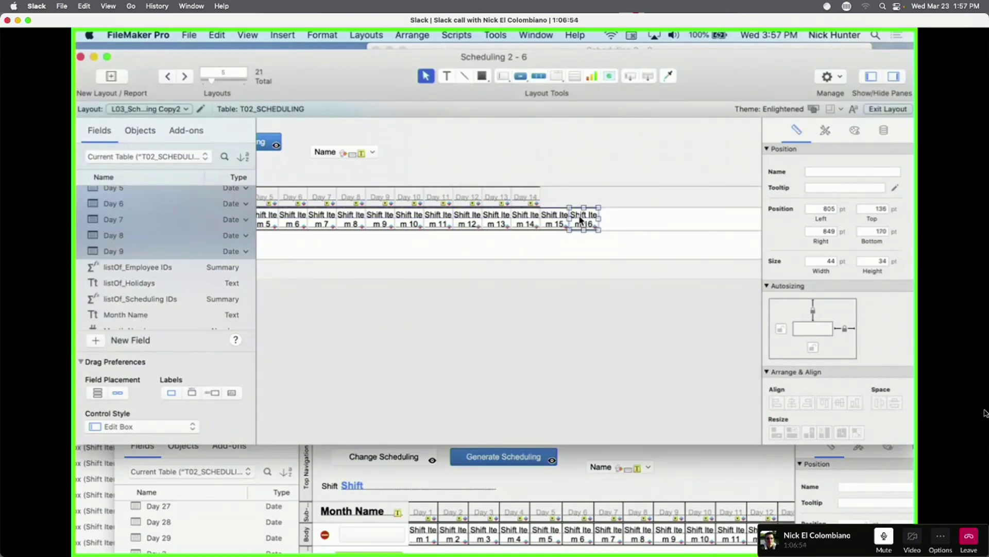
Continue the row from Shift Item 16 with adjoining duplicates assigned to Shift Item 17, Shift Item 18, Shift Item 19 and Shift Item 20.
{"action": "left_click", "coordinate": [651, 261]}
{"action": "left_click", "coordinate": [580, 223]}
{"action": "key", "text": "super+d"}
{"action": "double_click", "coordinate": [580, 223]}
{"action": "scroll", "coordinate": [482, 260], "scroll_direction": "down", "scroll_amount": 2}
{"action": "left_click", "coordinate": [479, 247]}
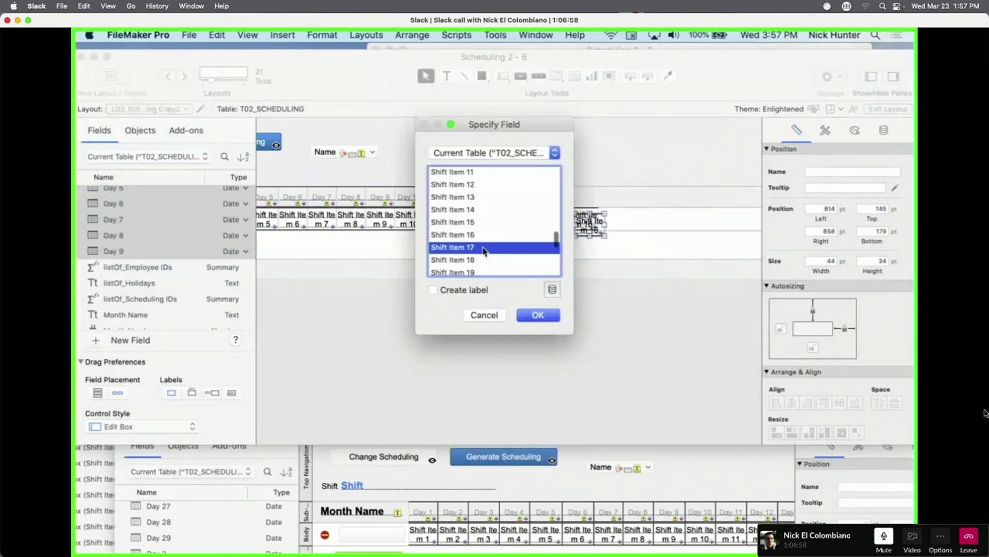
{"action": "left_click", "coordinate": [538, 315]}
{"action": "left_click_drag", "start_coordinate": [591, 231], "coordinate": [614, 226]}
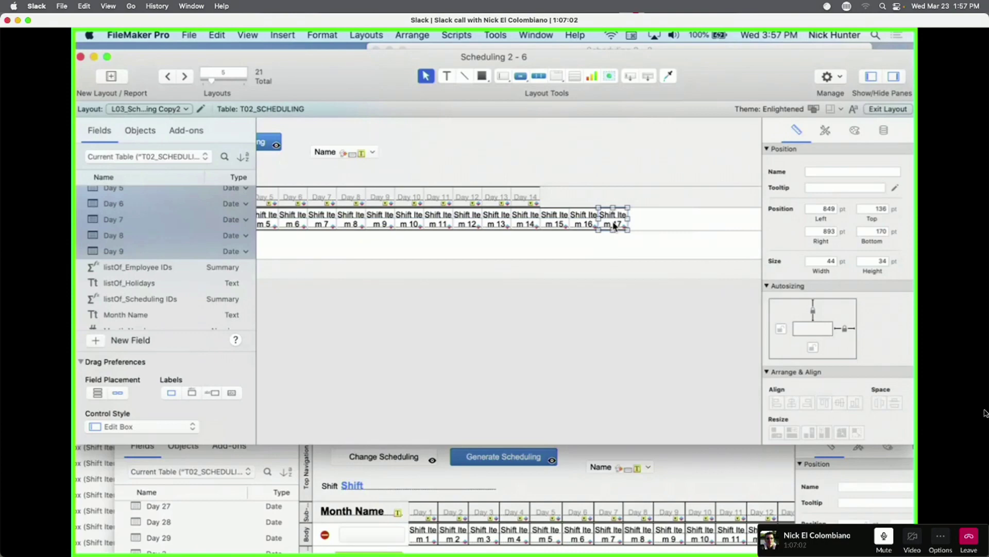
{"action": "key", "text": "super+d"}
{"action": "key", "text": "Return"}
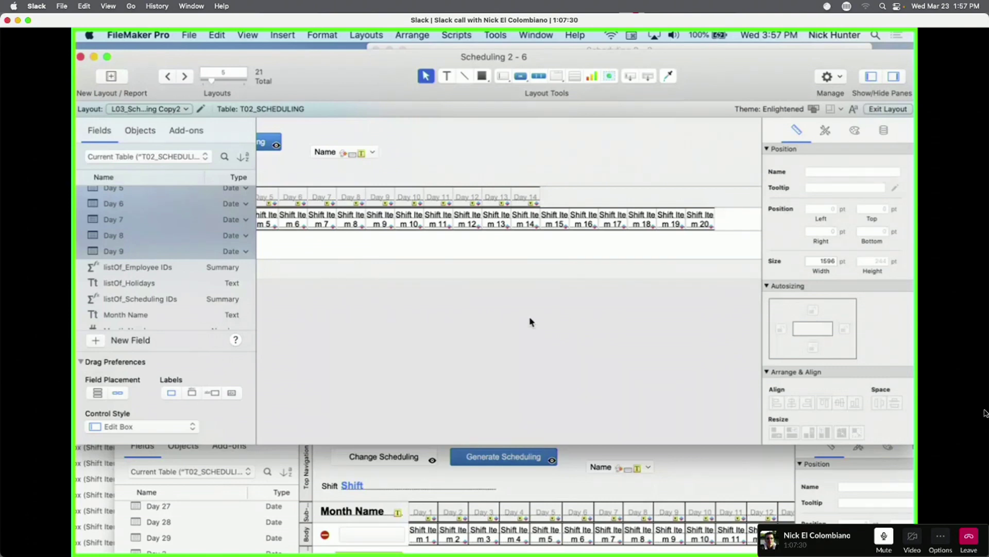
Select the Shift Item 1, Shift Item 2, Shift Item 3 and Shift Item 4 fields together.
{"action": "scroll", "coordinate": [494, 289], "scroll_direction": "left", "scroll_amount": 5}
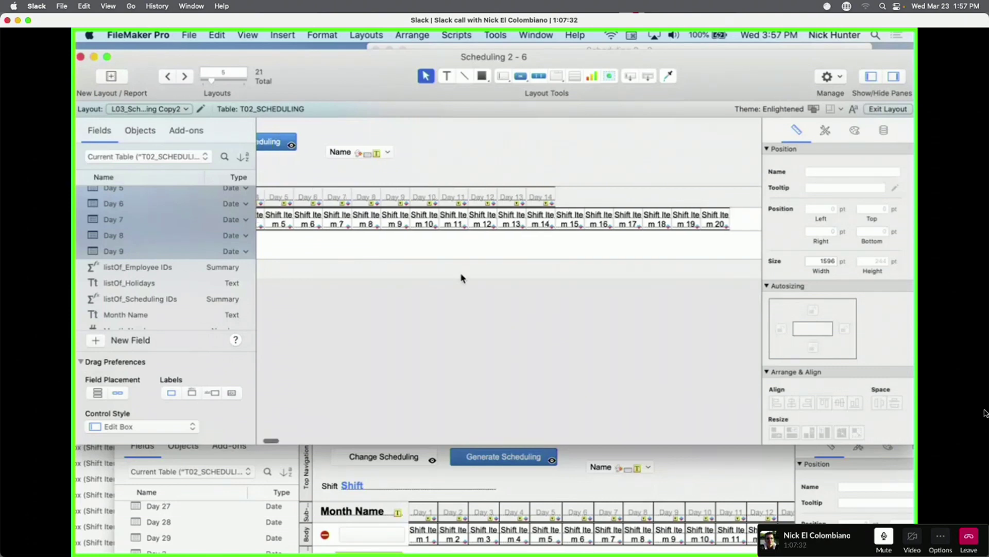
{"action": "left_click", "coordinate": [380, 221]}
{"action": "left_click", "coordinate": [411, 226], "text": "shift"}
{"action": "left_click", "coordinate": [441, 222], "text": "shift"}
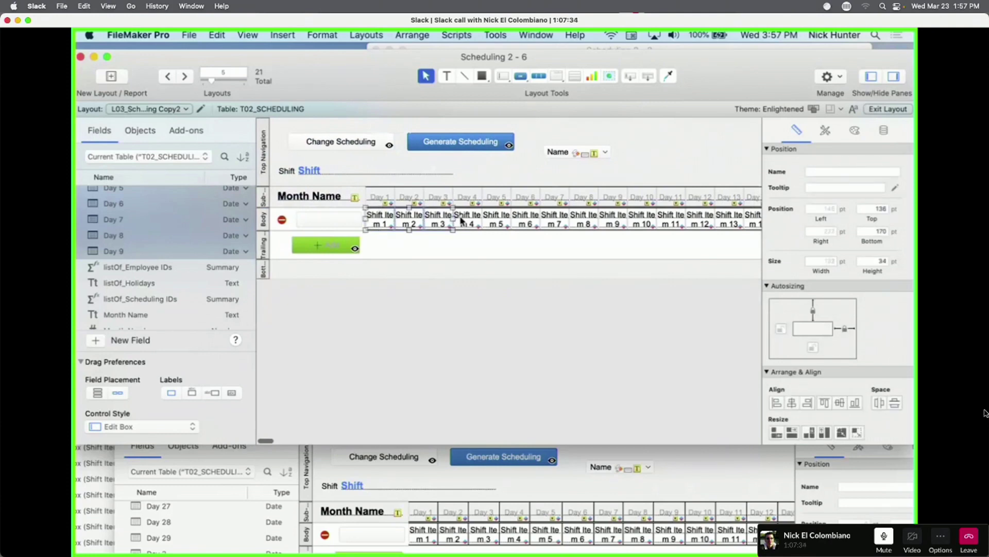
{"action": "left_click", "coordinate": [462, 222], "text": "shift"}
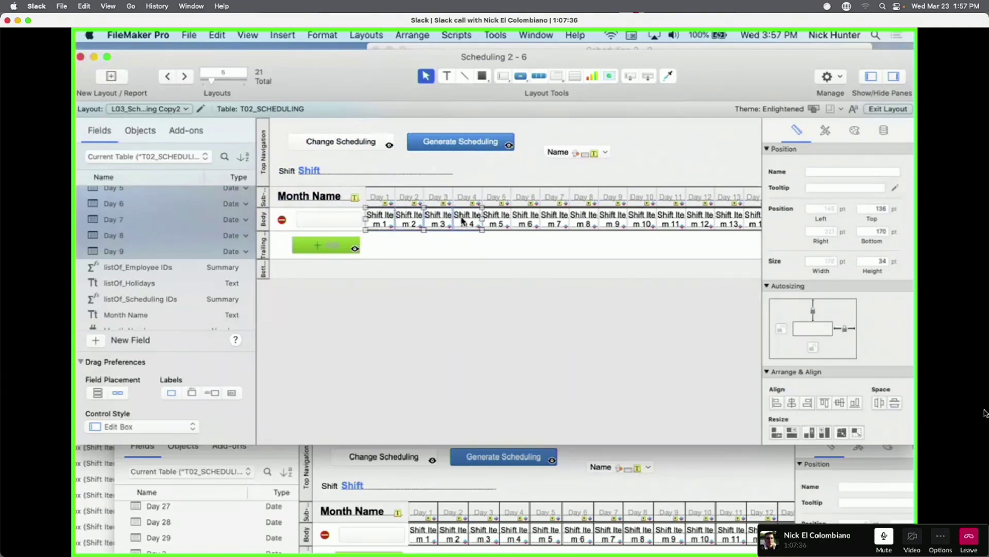
Examine the Sunday formula in the conditional formatting of the Shift Item 6 field.
{"action": "left_click", "coordinate": [528, 242]}
{"action": "right_click", "coordinate": [529, 225]}
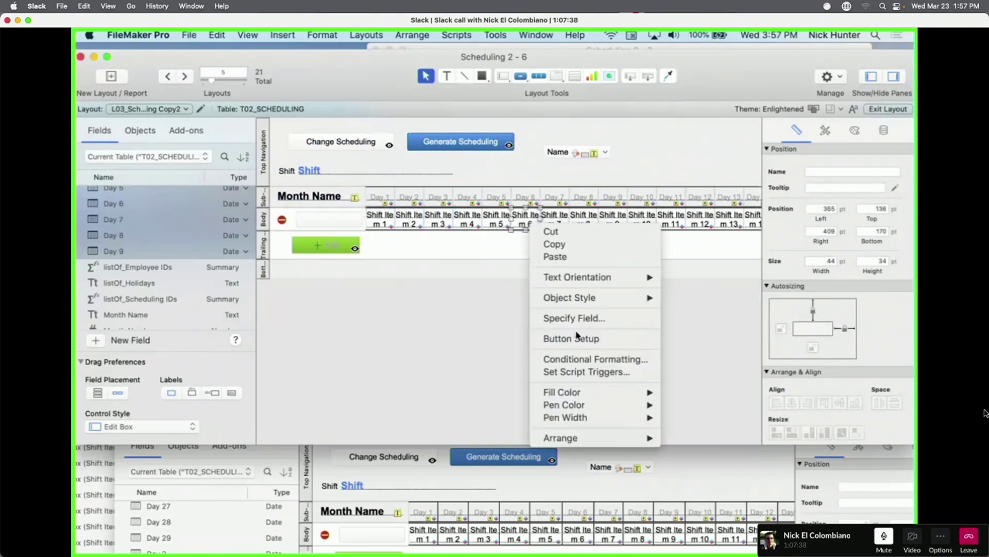
{"action": "left_click", "coordinate": [583, 359]}
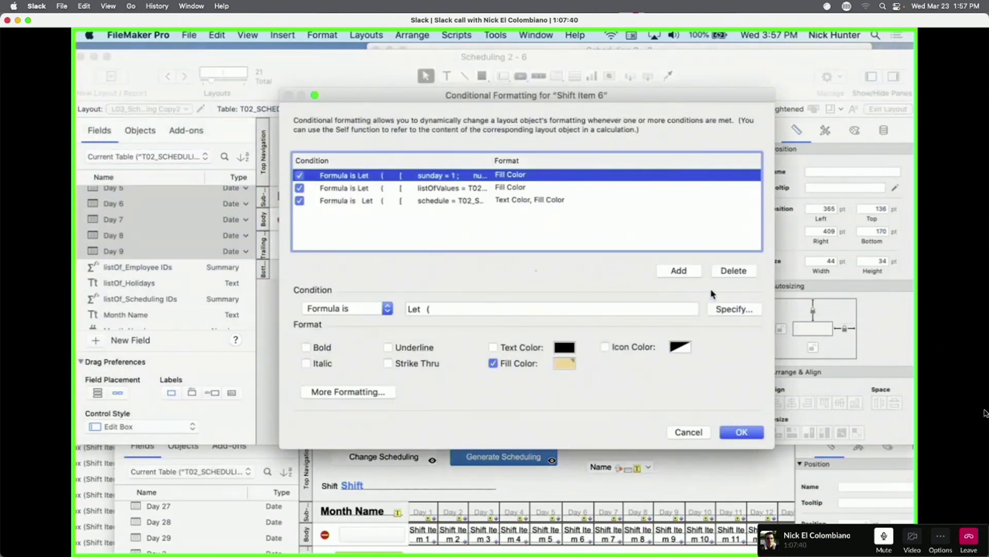
{"action": "left_click", "coordinate": [734, 308]}
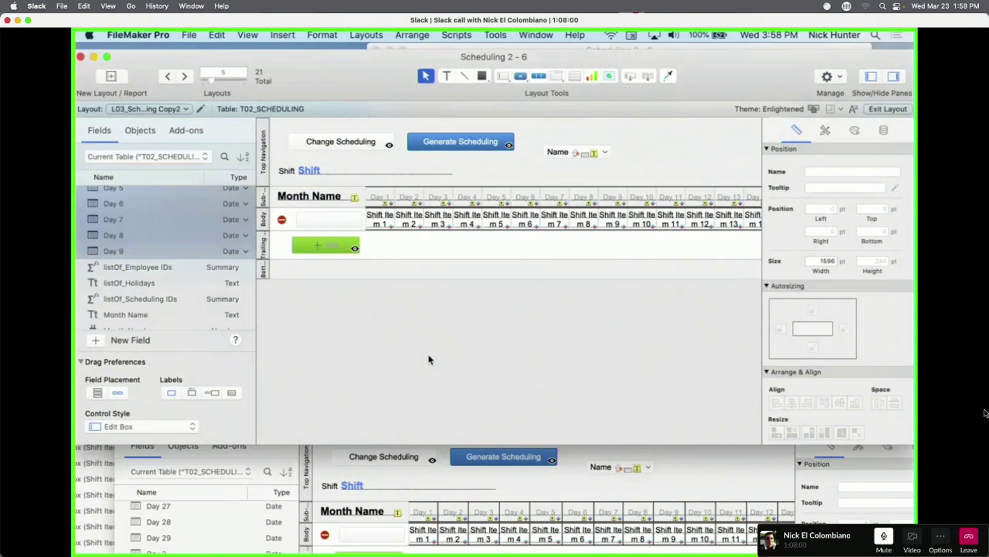
Open the field definitions of the SCH_Scheduling table and examine the comment of the Day 1 field.
{"action": "scroll", "coordinate": [428, 354], "scroll_direction": "down", "scroll_amount": 1}
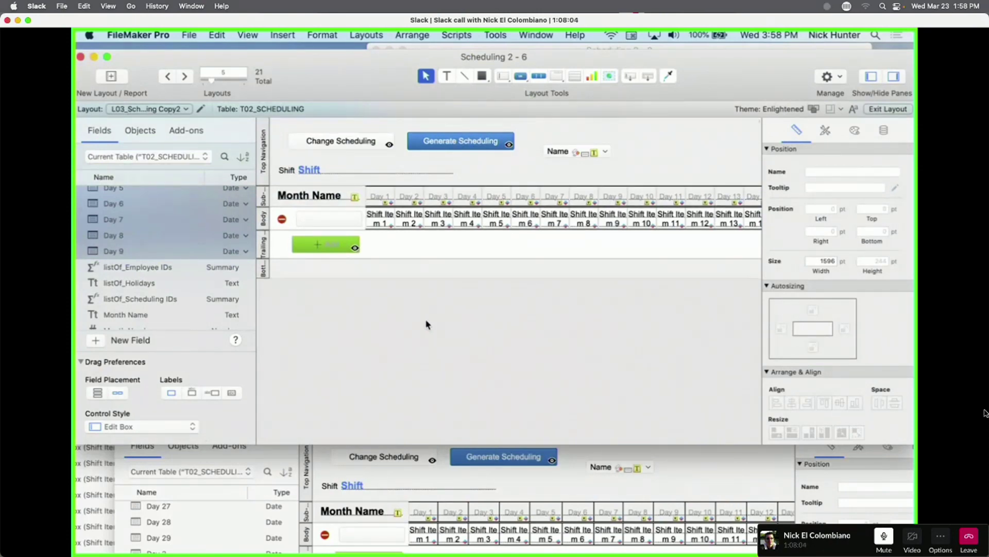
{"action": "key", "text": "super+shift+d"}
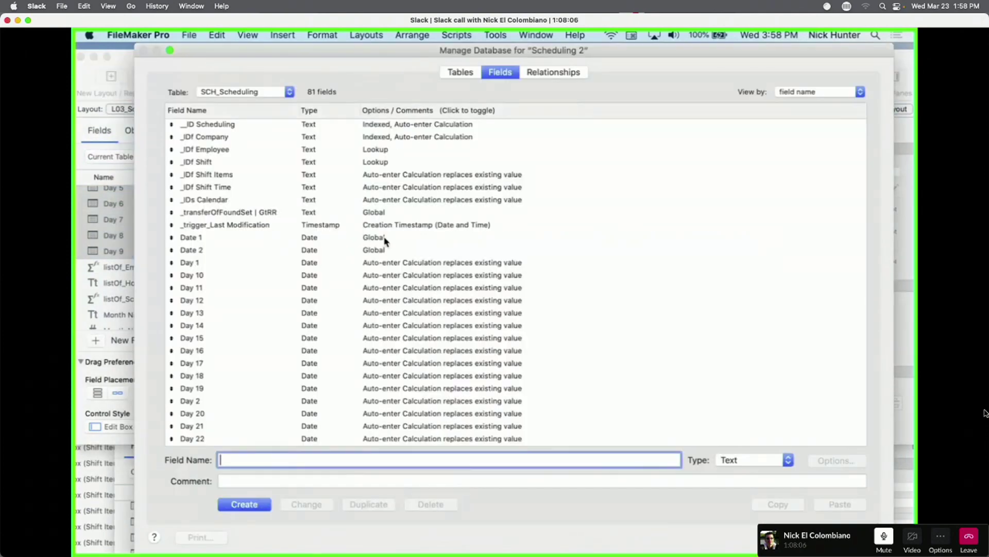
{"action": "left_click", "coordinate": [221, 262]}
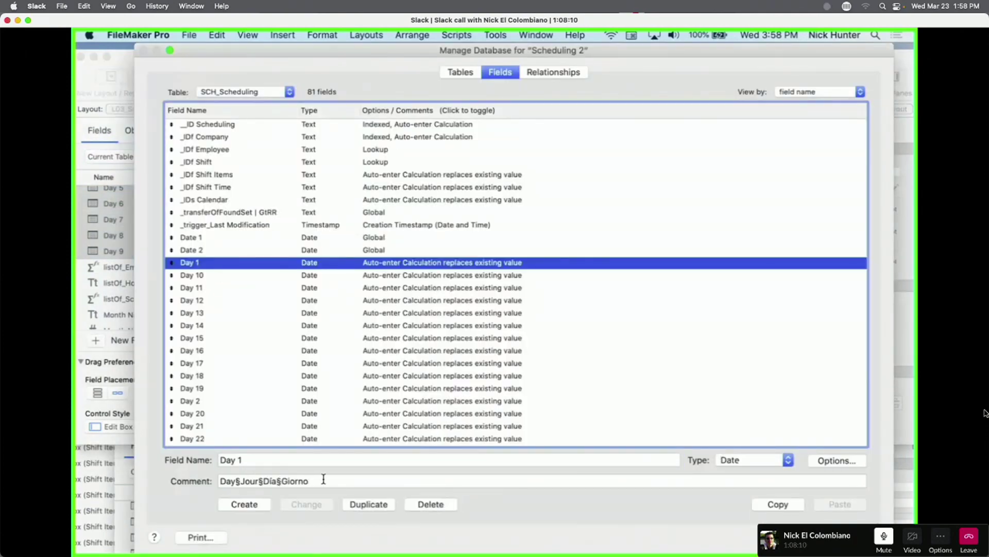
{"action": "left_click_drag", "start_coordinate": [323, 479], "coordinate": [199, 481]}
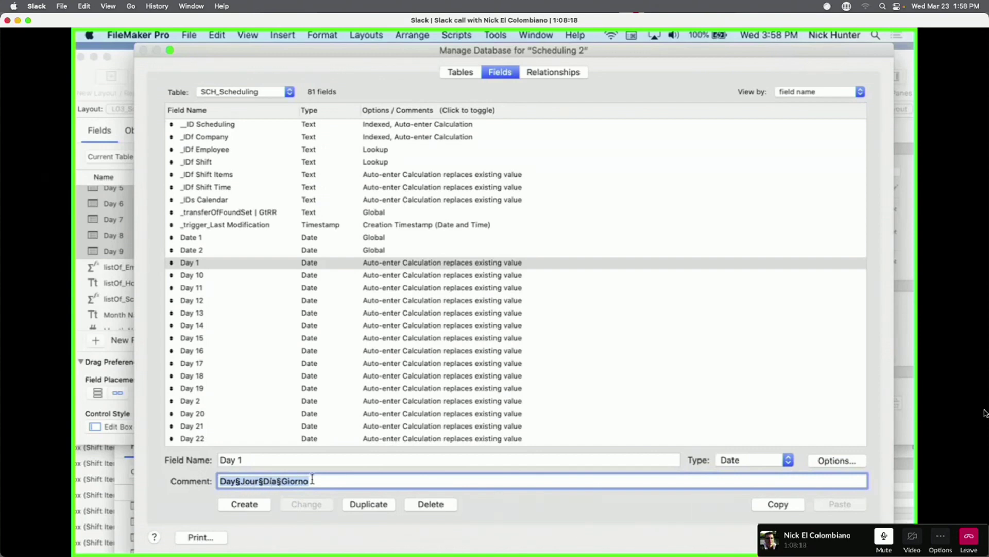
Switch the SCH_Scheduling field list to show the field comments instead of the options.
{"action": "left_click", "coordinate": [294, 480]}
{"action": "left_click_drag", "start_coordinate": [294, 481], "coordinate": [195, 484]}
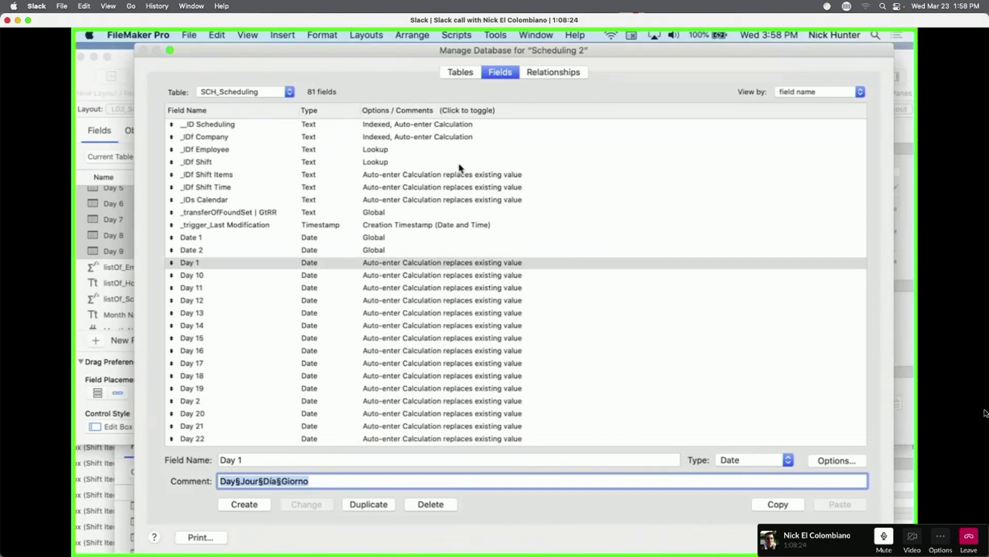
{"action": "left_click", "coordinate": [442, 111]}
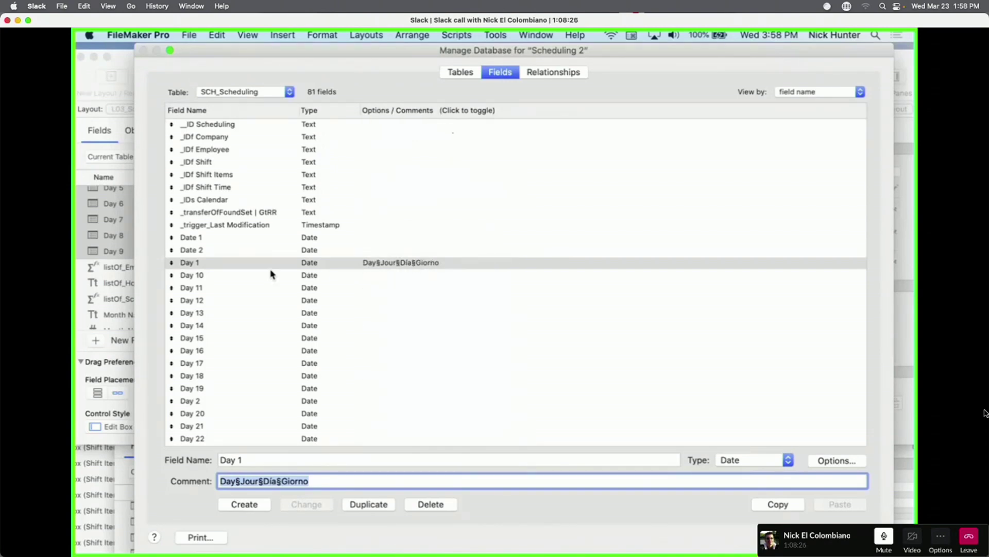
Copy the comment Day§Jour§Día§Giorno from the Day 1 field to the Day 2 field and save the change.
{"action": "left_click", "coordinate": [289, 483]}
{"action": "triple_click", "coordinate": [290, 482]}
{"action": "key", "text": "super+c"}
{"action": "left_click", "coordinate": [210, 276]}
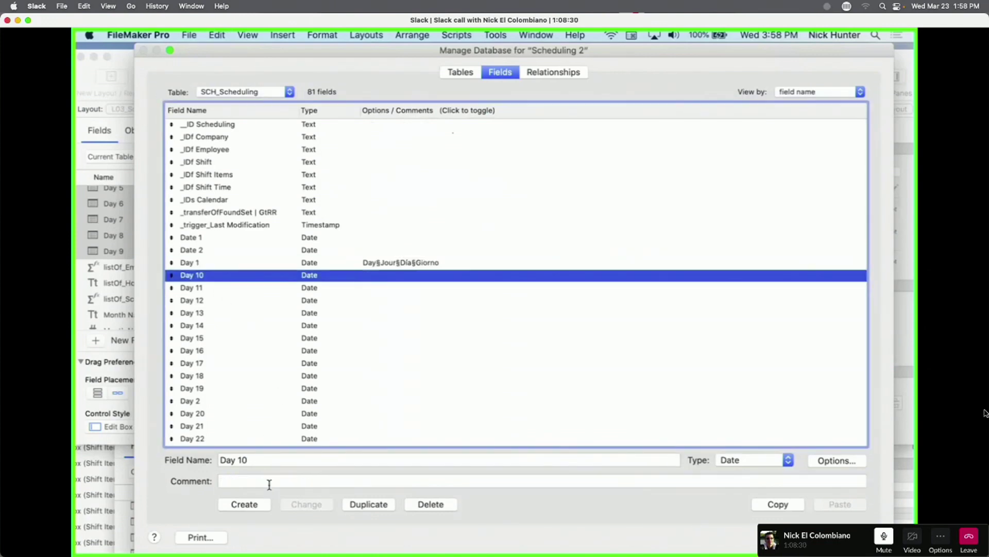
{"action": "left_click", "coordinate": [269, 481]}
{"action": "scroll", "coordinate": [204, 304], "scroll_direction": "down", "scroll_amount": 5}
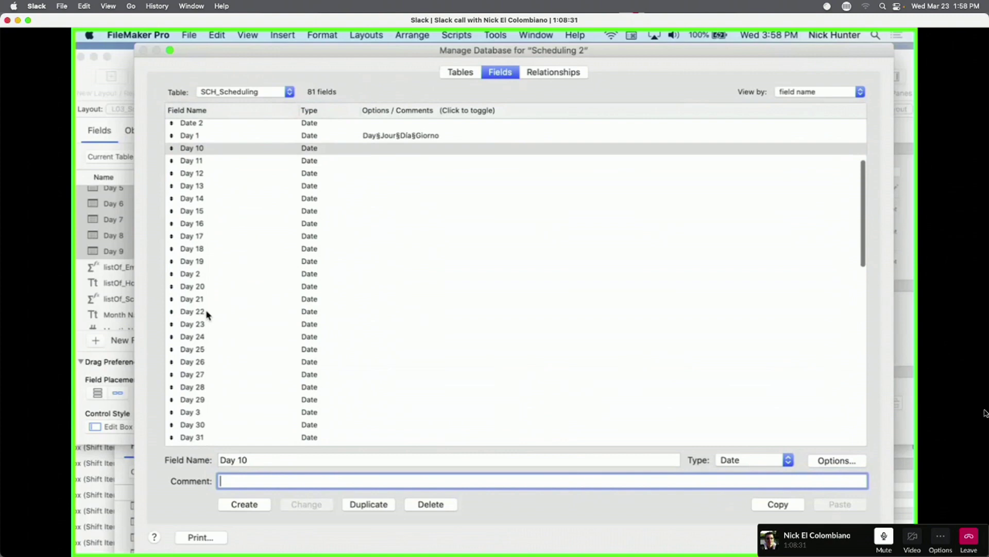
{"action": "left_click", "coordinate": [205, 274]}
{"action": "left_click", "coordinate": [253, 481]}
{"action": "key", "text": "super+v"}
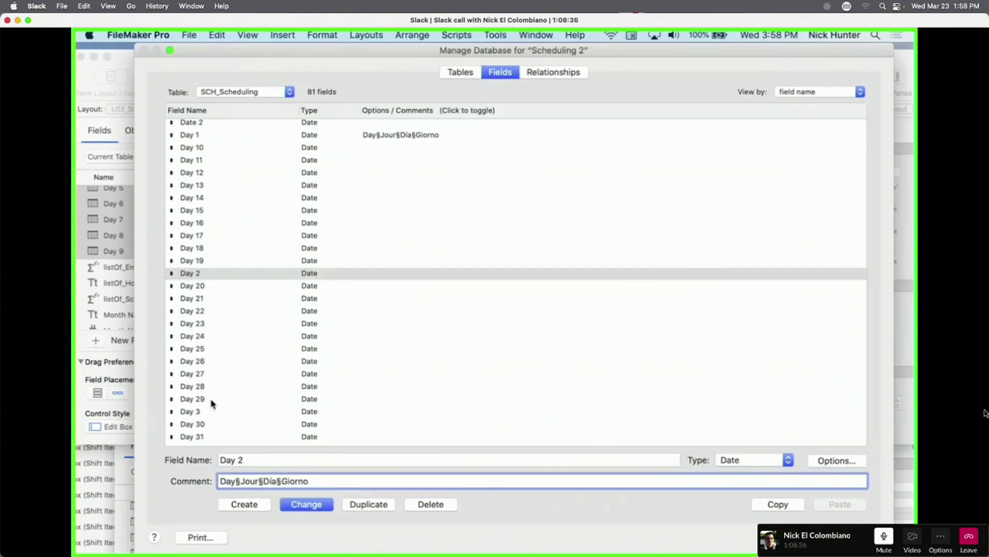
{"action": "left_click", "coordinate": [211, 414]}
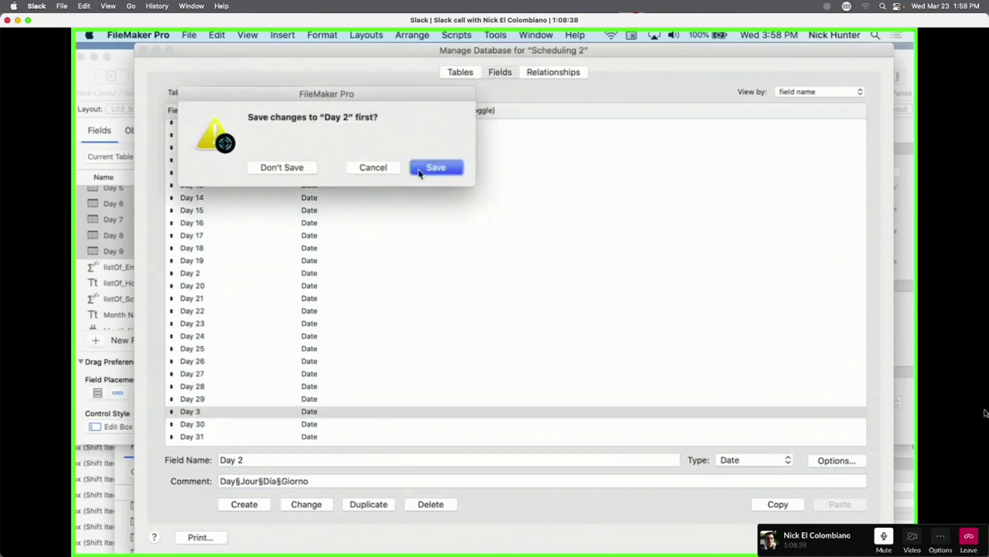
{"action": "left_click", "coordinate": [422, 169]}
Give the Day 3 field the comment Day§Jour§Día§Giorno and apply the change.
{"action": "left_click", "coordinate": [232, 480]}
{"action": "key", "text": "super+v"}
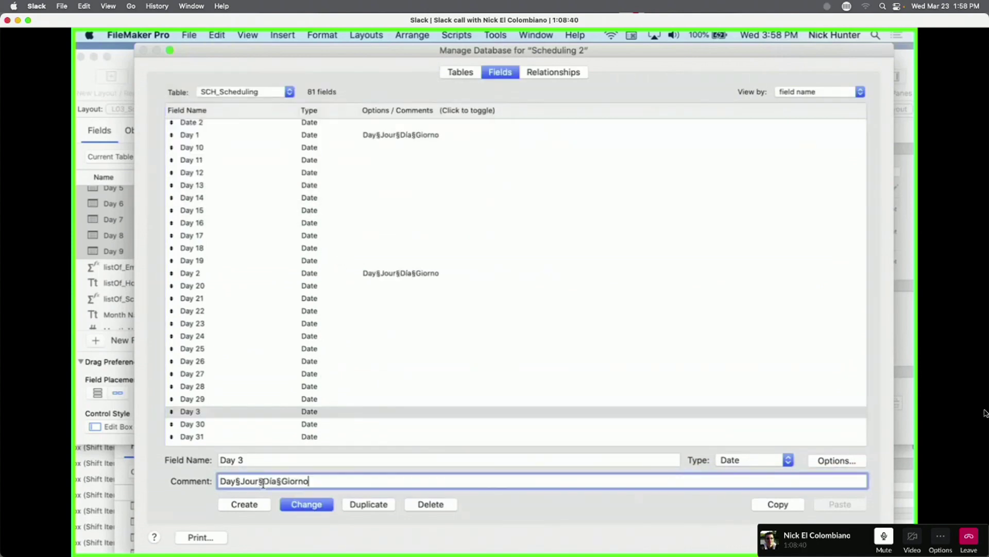
{"action": "left_click", "coordinate": [309, 506]}
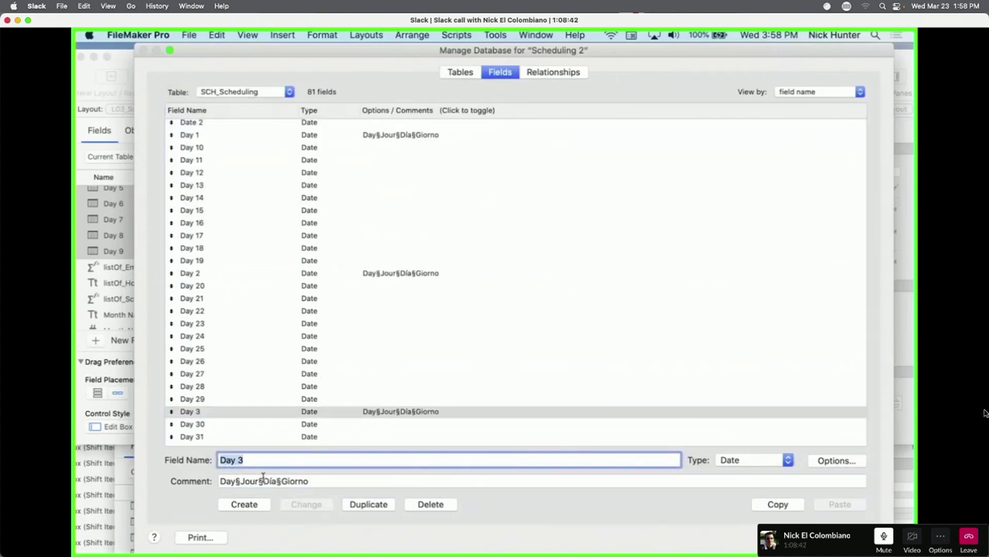
Close the field definitions and show the scheduling layout with its records in Browse mode.
{"action": "scroll", "coordinate": [276, 371], "scroll_direction": "down", "scroll_amount": 5}
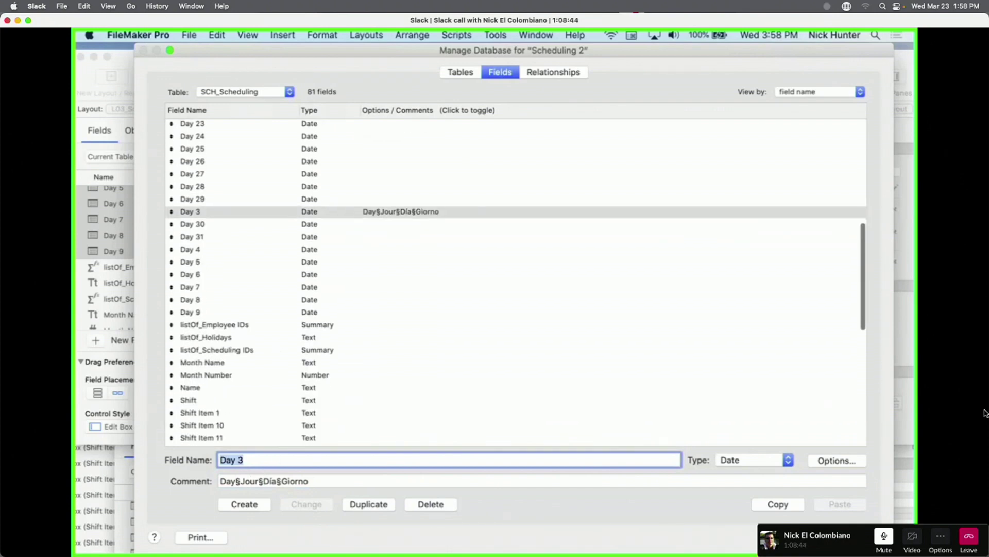
{"action": "left_click", "coordinate": [855, 537]}
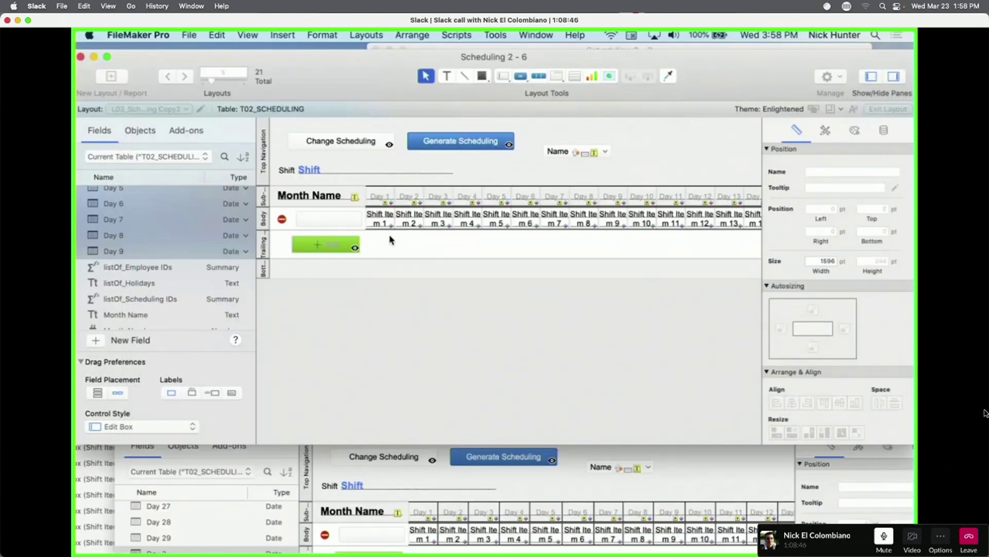
{"action": "left_click", "coordinate": [389, 225]}
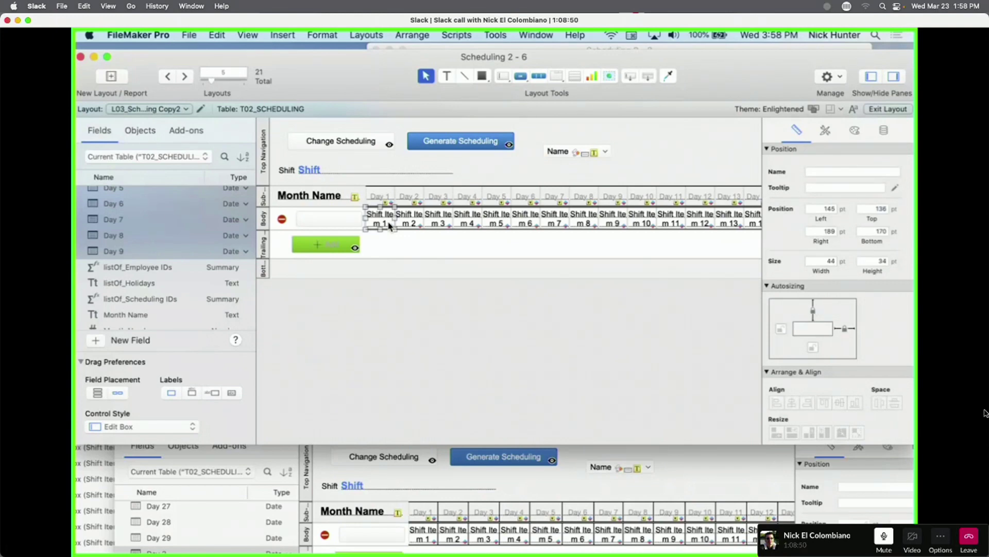
{"action": "key", "text": "super+b"}
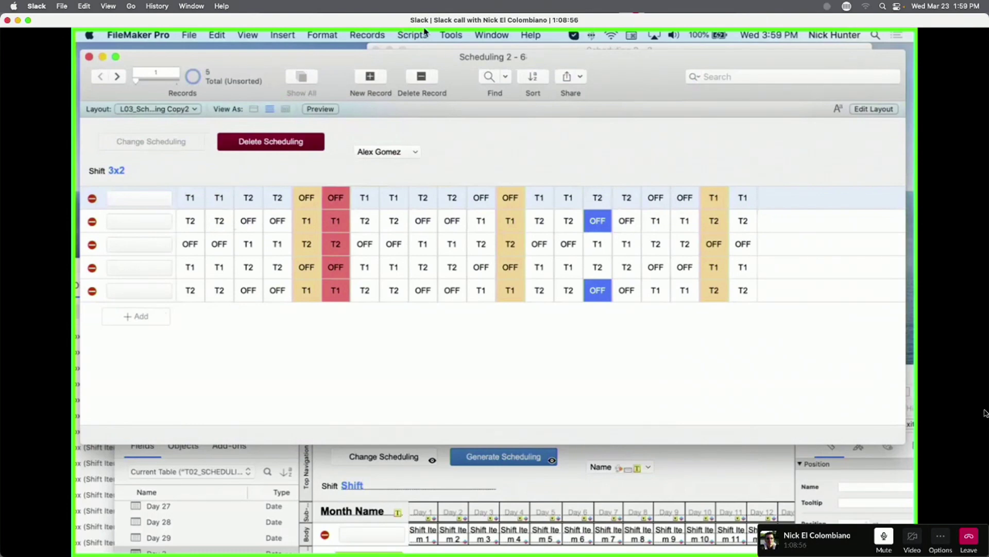
Add a watch expression in the Data Viewer using the FieldComment function with an empty string as file name.
{"action": "left_click", "coordinate": [449, 35]}
{"action": "left_click", "coordinate": [473, 76]}
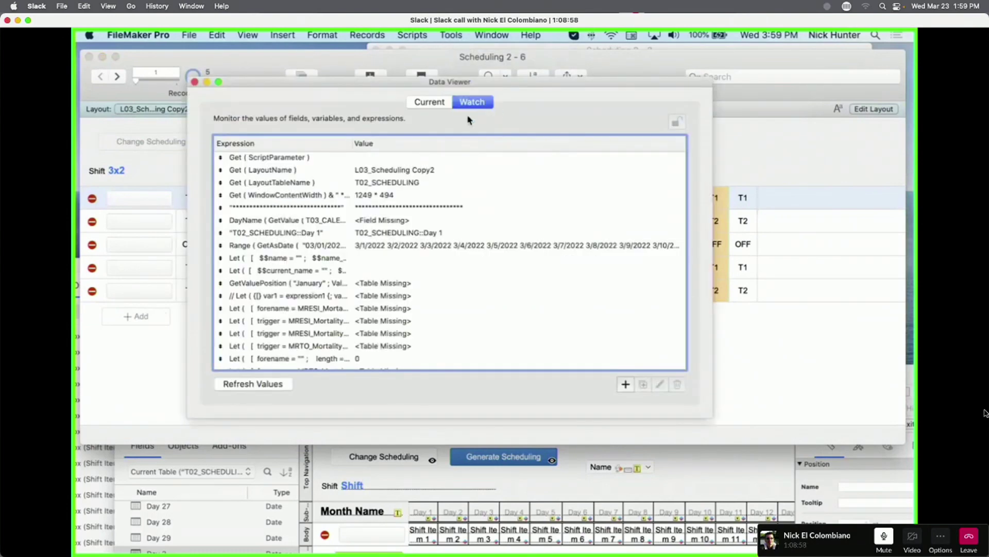
{"action": "left_click", "coordinate": [625, 384]}
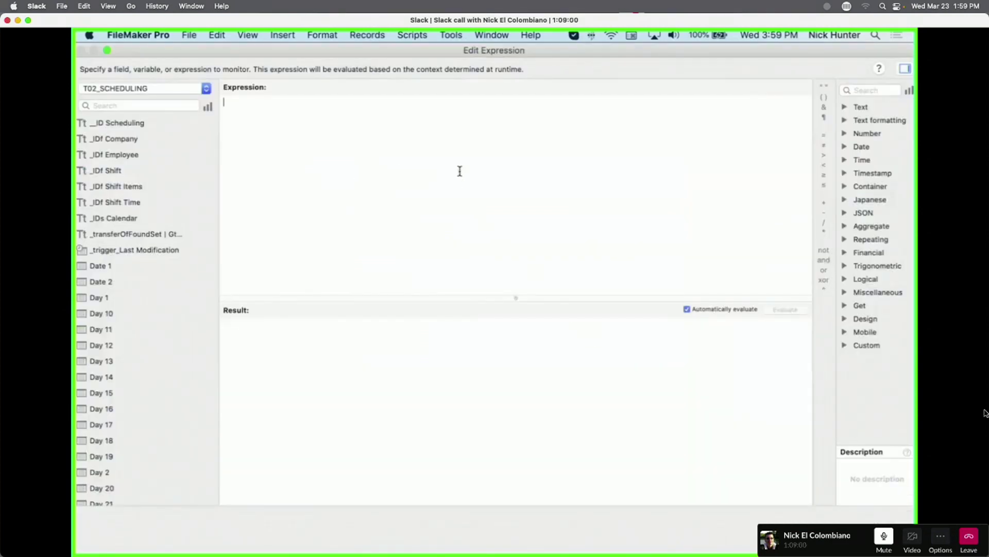
{"action": "left_click", "coordinate": [871, 90]}
{"action": "type", "text": "comm"}
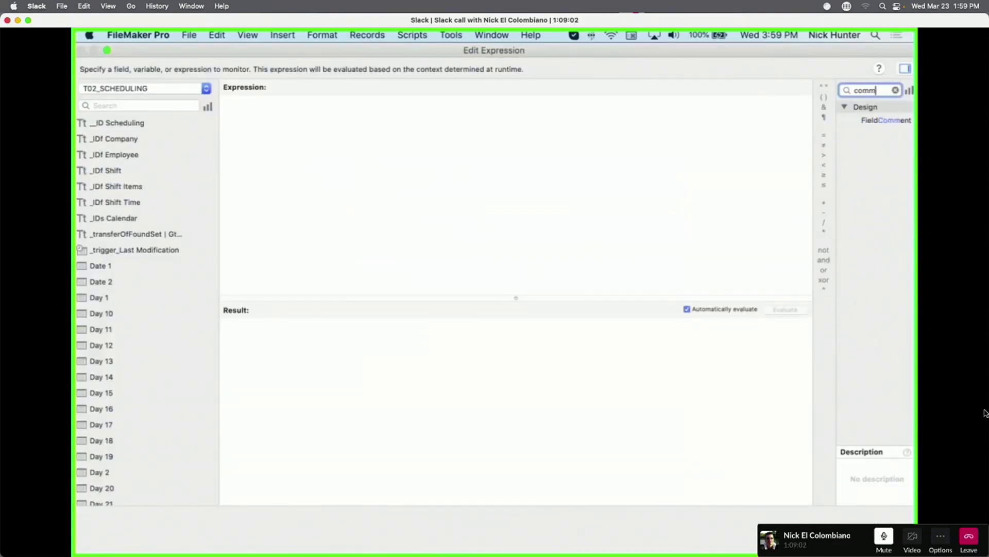
{"action": "double_click", "coordinate": [877, 121]}
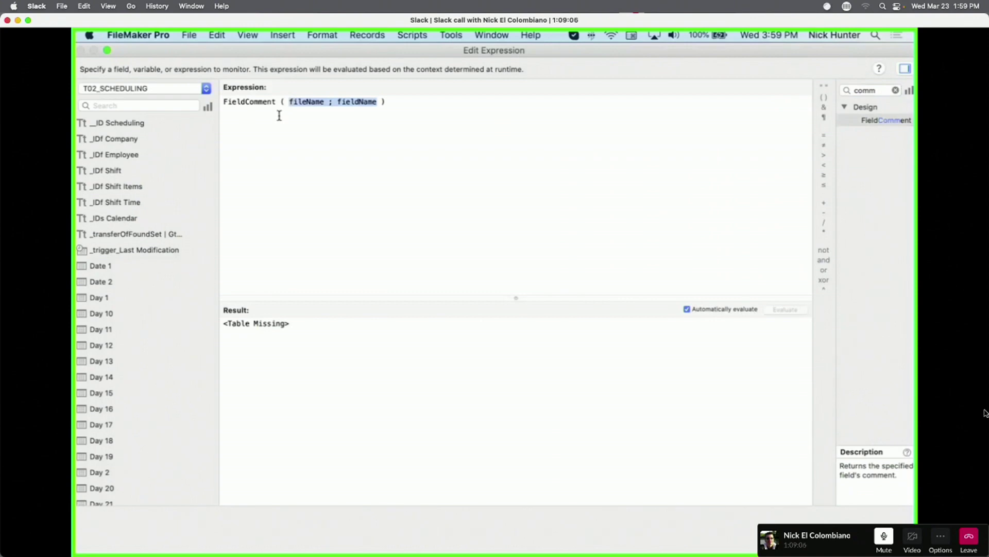
{"action": "double_click", "coordinate": [313, 102]}
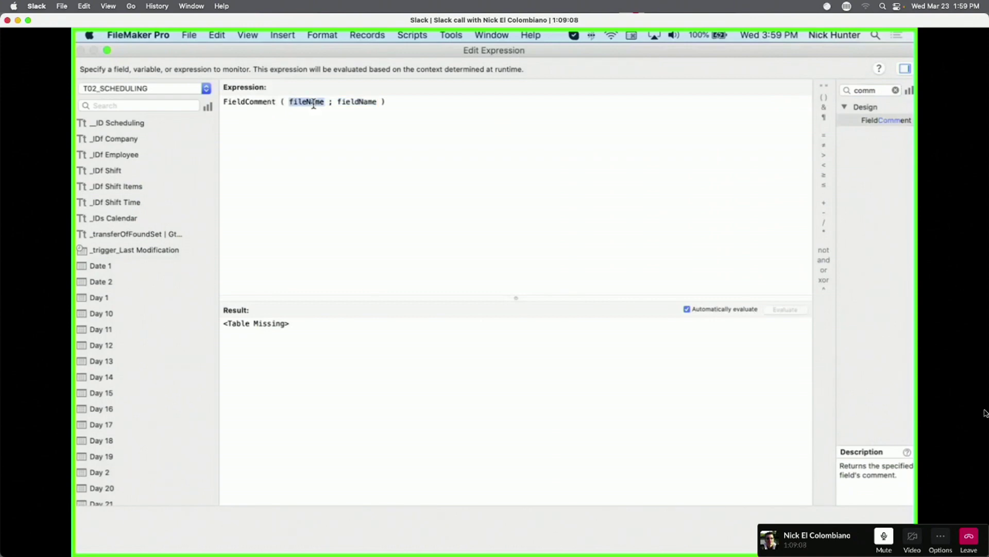
{"action": "type", "text": "\"\""}
{"action": "double_click", "coordinate": [337, 102]}
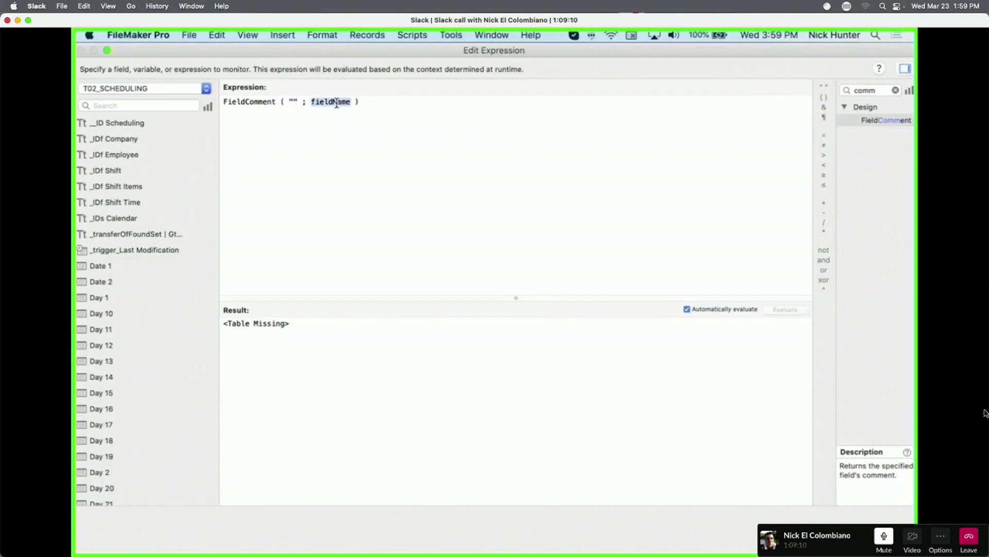
{"action": "double_click", "coordinate": [122, 297]}
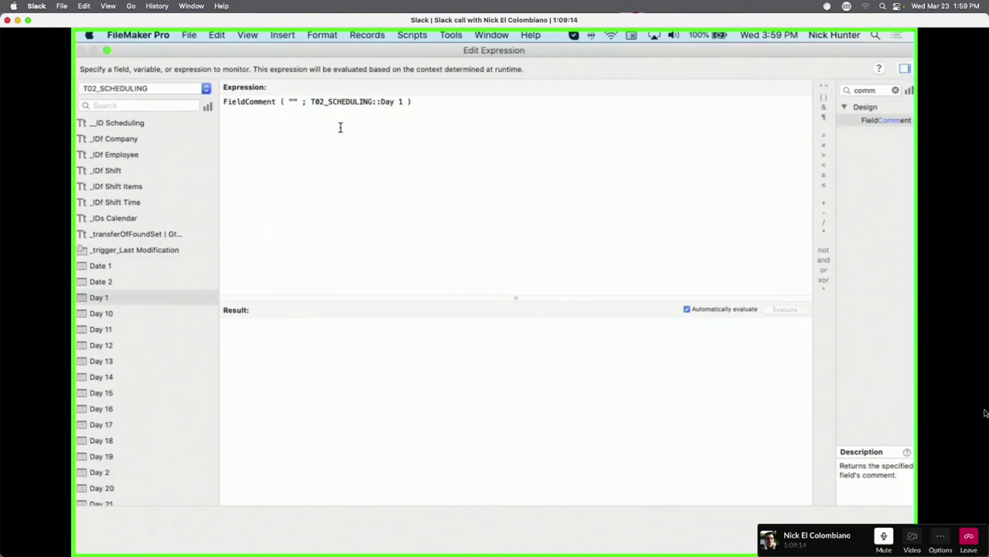
{"action": "key", "text": "super+z"}
Replace the fieldName argument of FieldComment with GetFieldName ( T02_SCHEDULING::Day 1 ).
{"action": "key", "text": "BackSpace"}
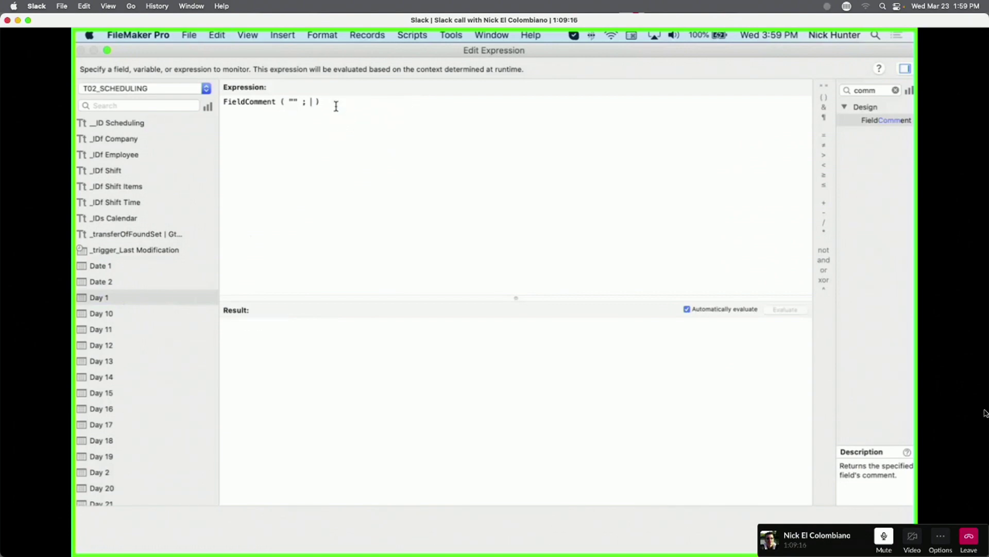
{"action": "type", "text": "getfi"}
{"action": "key", "text": "Down"}
{"action": "key", "text": "Return"}
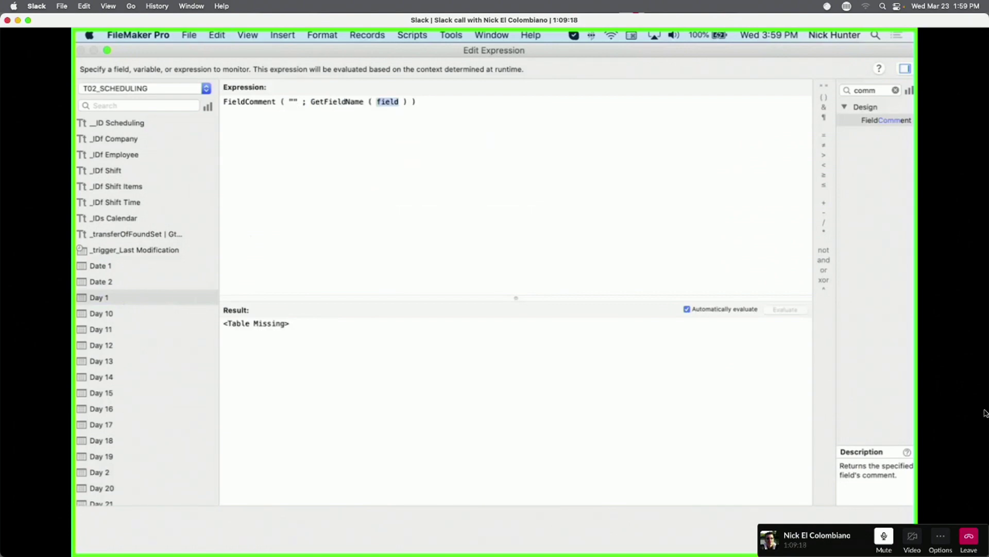
{"action": "key", "text": "Right"}
{"action": "key", "text": "alt+shift+Left"}
{"action": "double_click", "coordinate": [126, 299]}
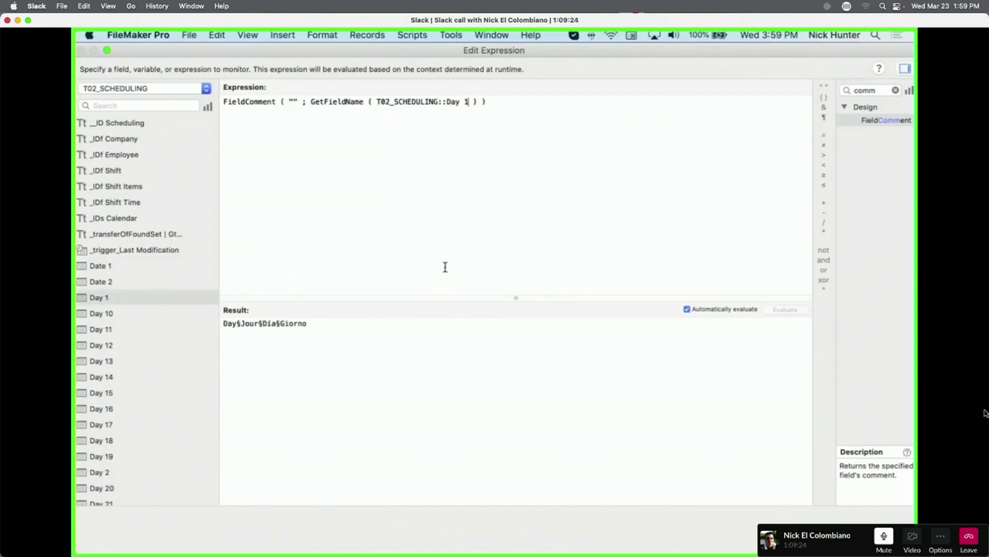
Make the Let expression for the Day 1 field return its comment variable.
{"action": "left_click_drag", "start_coordinate": [365, 375], "coordinate": [72, 274]}
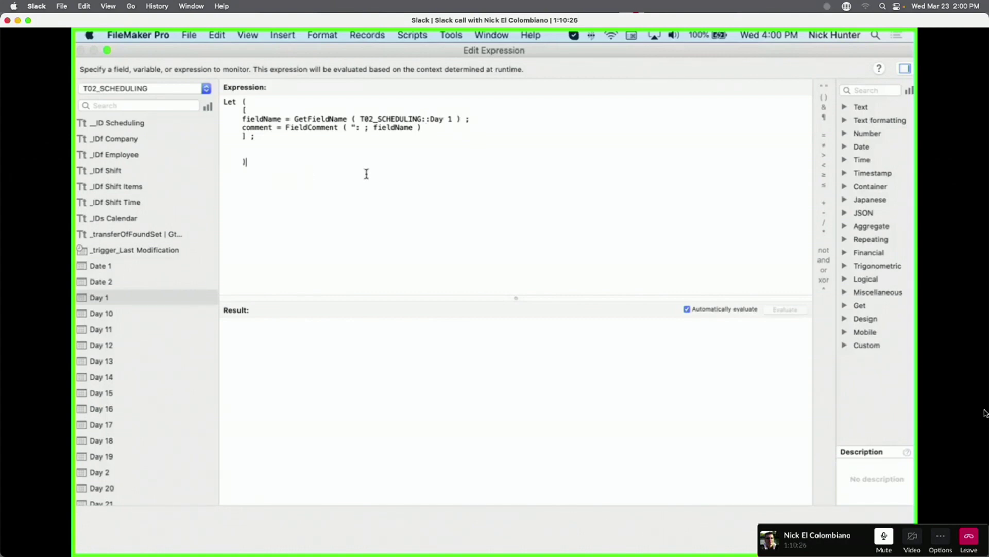
{"action": "double_click", "coordinate": [262, 128]}
{"action": "key", "text": "super+c"}
{"action": "left_click", "coordinate": [261, 149]}
{"action": "key", "text": "super+v"}
Correct the file name argument of FieldComment to "" and evaluate the Let expression with automatic evaluation turned on.
{"action": "left_click", "coordinate": [687, 309]}
{"action": "left_click", "coordinate": [783, 309]}
{"action": "left_click", "coordinate": [358, 179]}
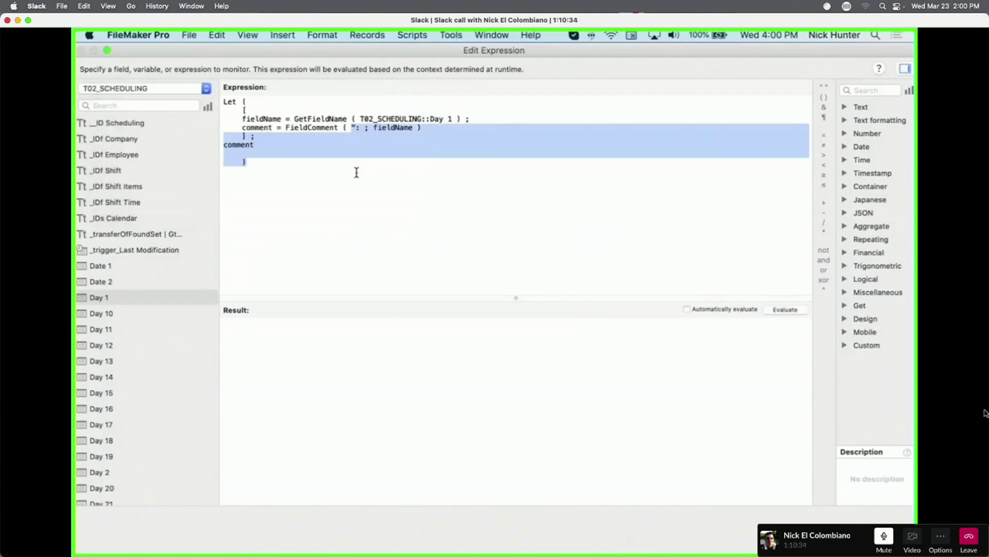
{"action": "left_click", "coordinate": [325, 129]}
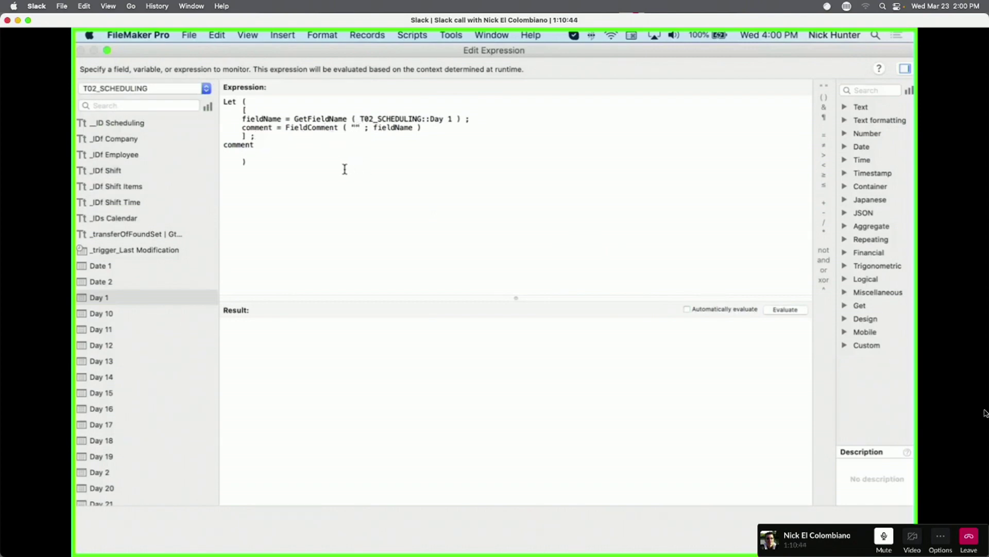
{"action": "left_click", "coordinate": [716, 309]}
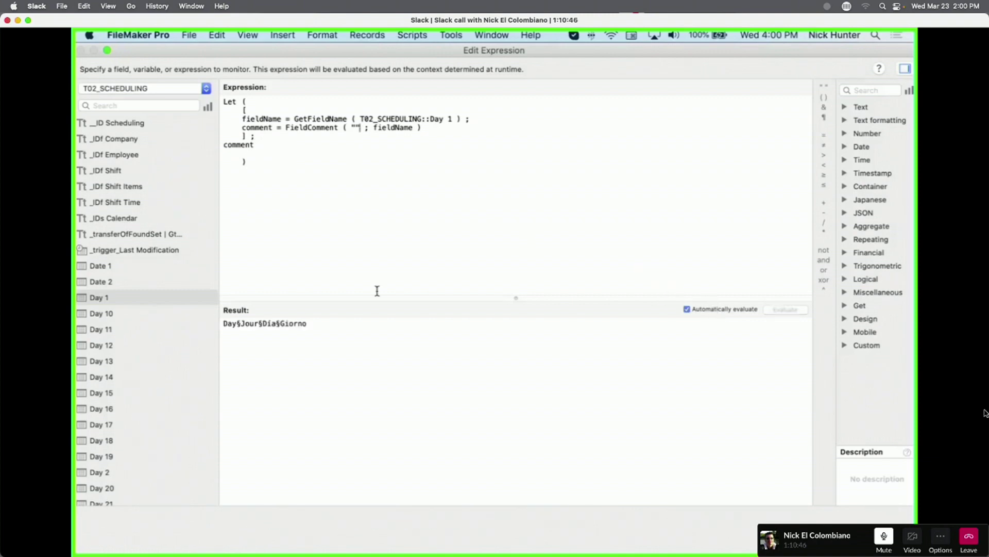
Add a variable listOFValues after comment in the Let expression, defined with the Substitute function.
{"action": "left_click", "coordinate": [435, 128]}
{"action": "type", "text": ";"}
{"action": "key", "text": "Return"}
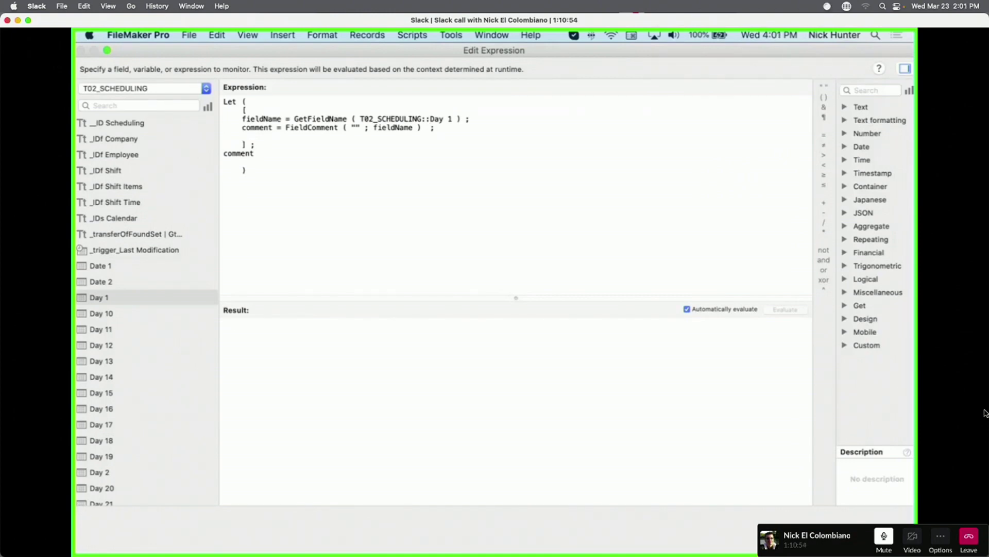
{"action": "type", "text": "list"}
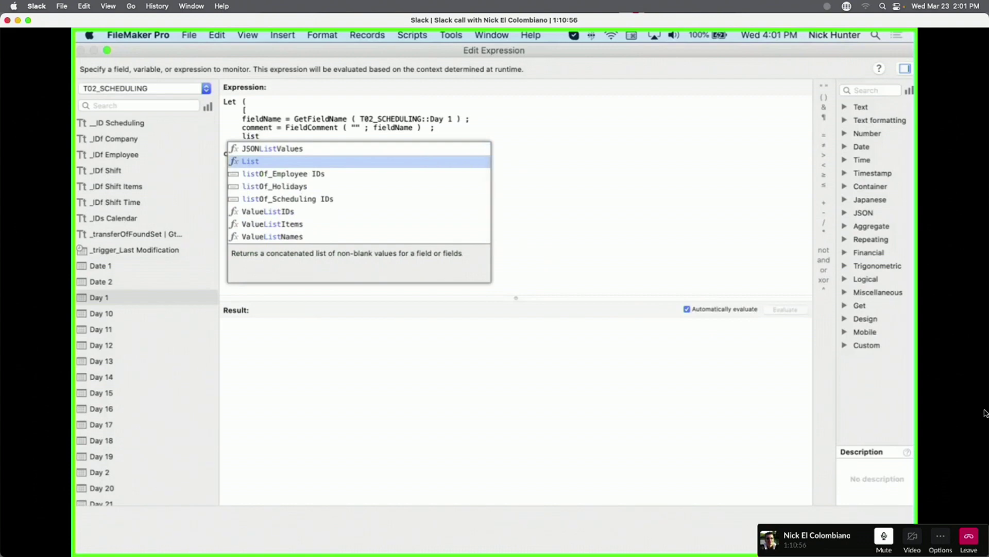
{"action": "type", "text": "OFValues"}
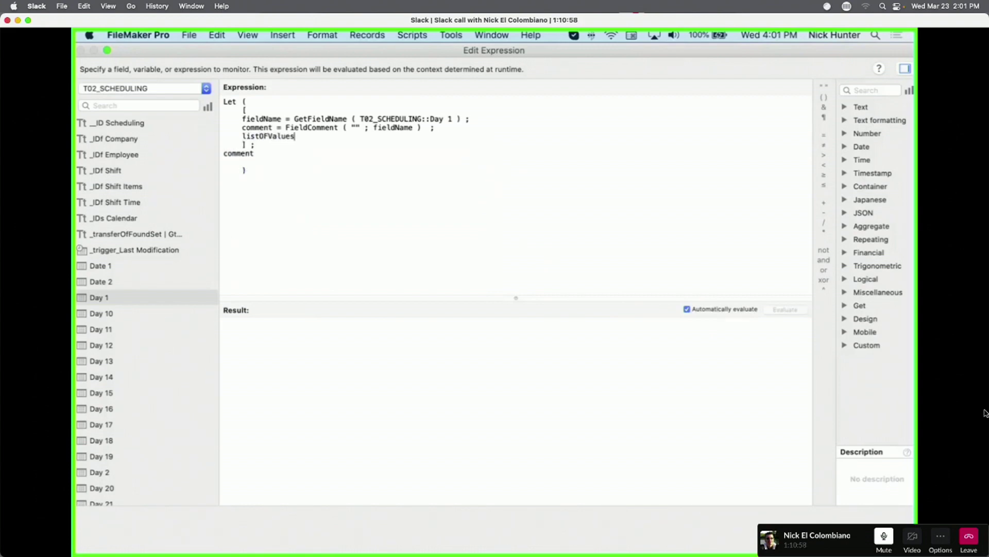
{"action": "type", "text": " = "}
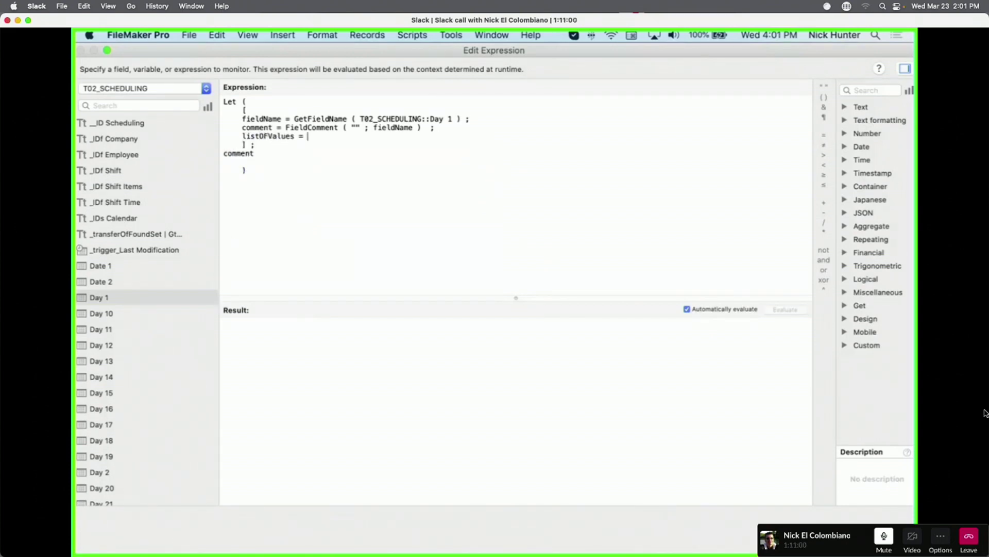
{"action": "type", "text": "Sub"}
{"action": "key", "text": "Return"}
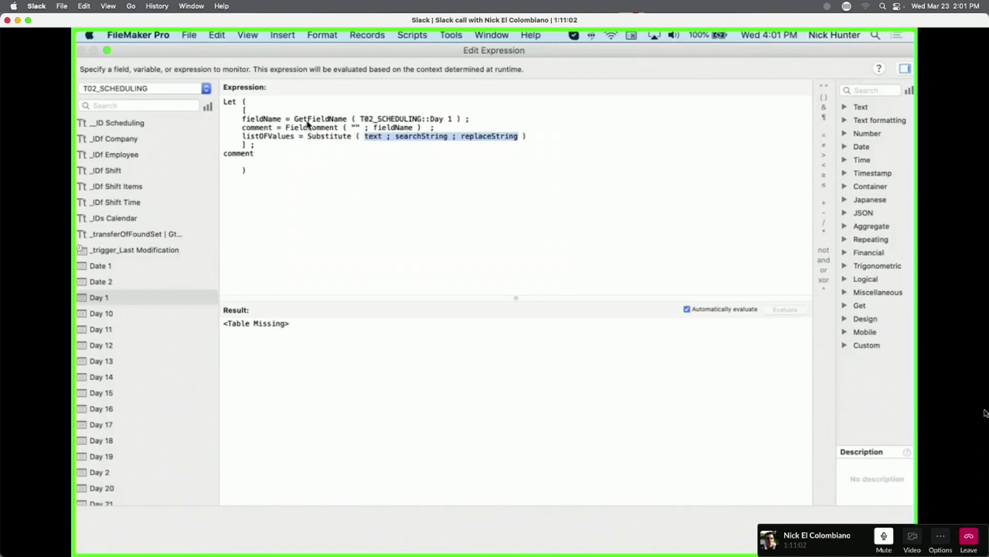
Fill in the Substitute function so that it replaces "§" with ¶ in comment.
{"action": "double_click", "coordinate": [264, 127]}
{"action": "key", "text": "super+c"}
{"action": "double_click", "coordinate": [371, 137]}
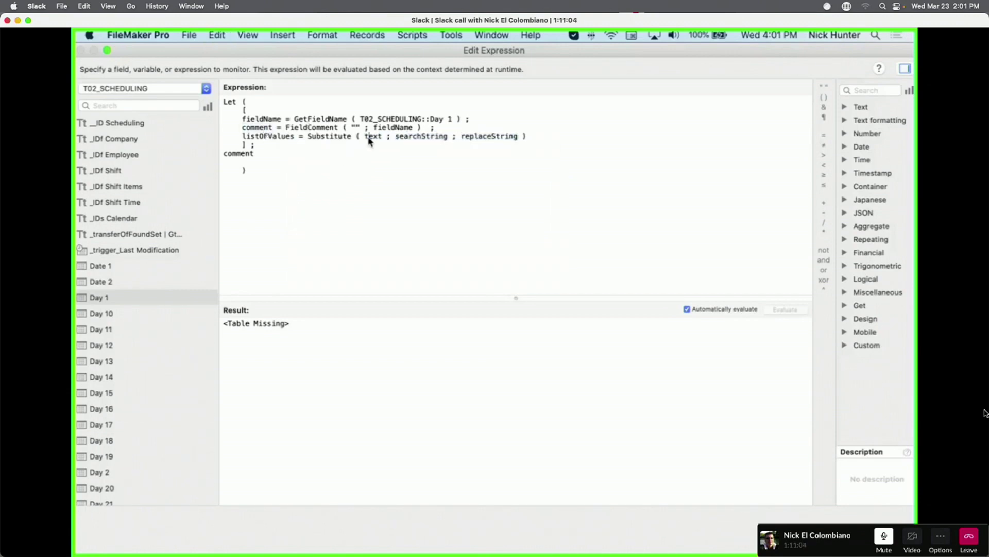
{"action": "key", "text": "super+v"}
{"action": "double_click", "coordinate": [447, 137]}
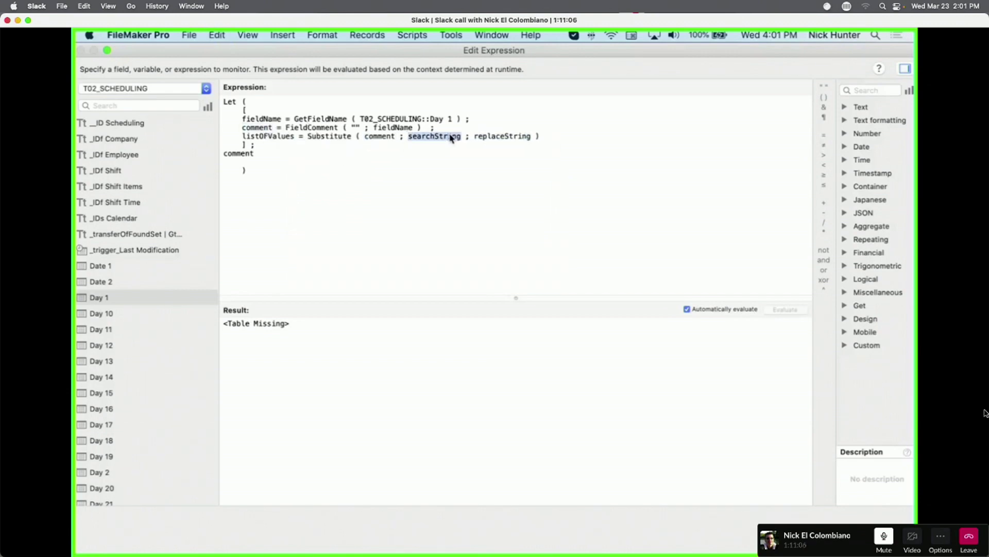
{"action": "type", "text": "\"¶\""}
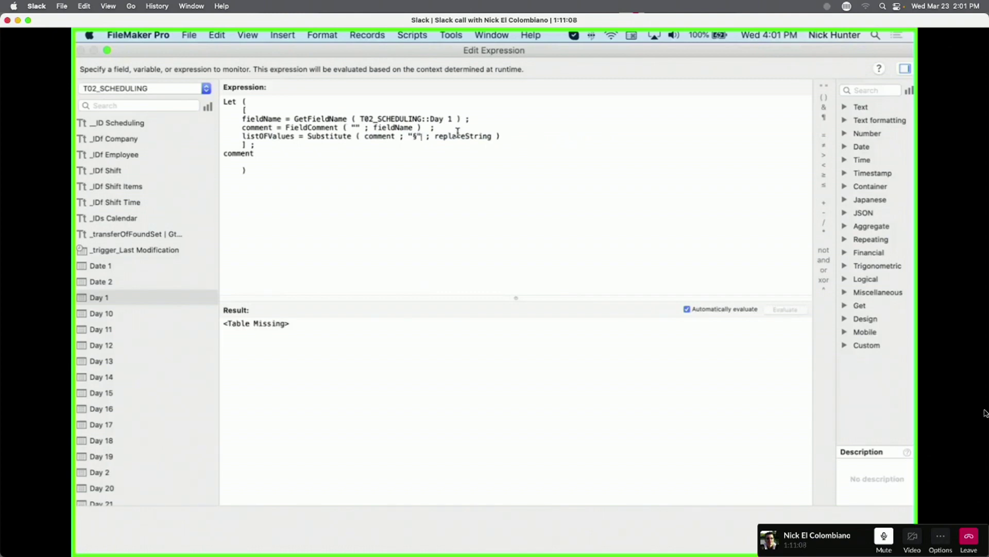
{"action": "double_click", "coordinate": [462, 135]}
{"action": "type", "text": "¶"}
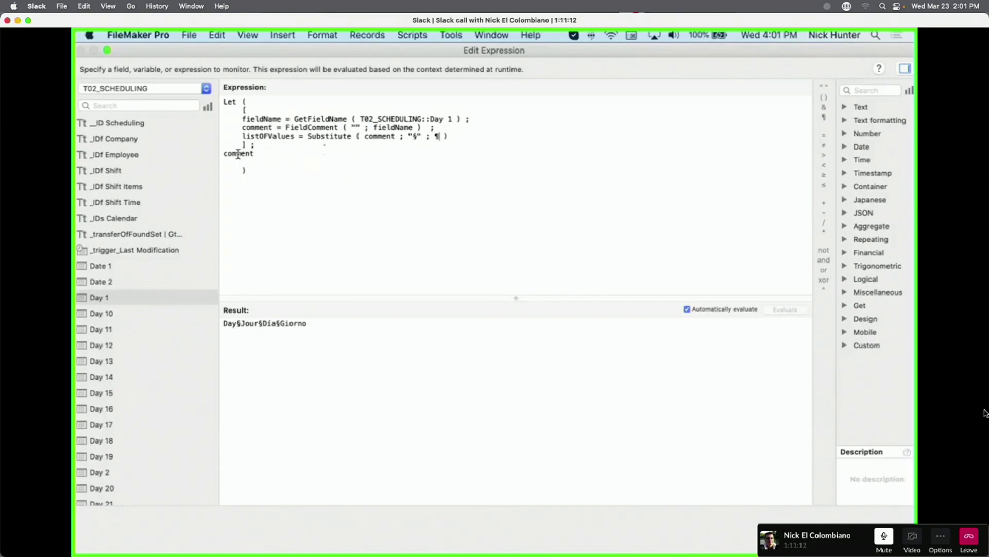
Make the Let expression return listOFValues instead of comment.
{"action": "double_click", "coordinate": [254, 135]}
{"action": "key", "text": "super+c"}
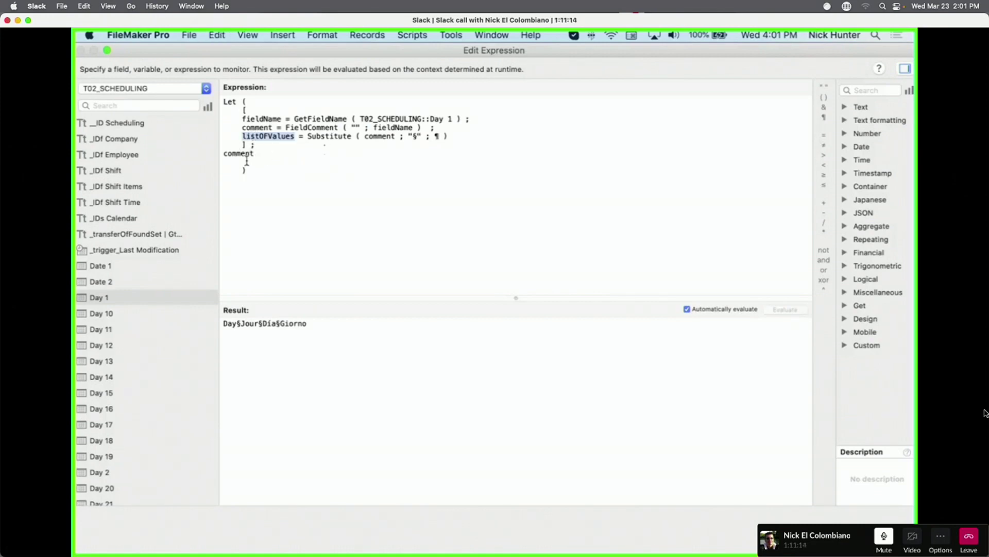
{"action": "double_click", "coordinate": [239, 154]}
{"action": "key", "text": "super+v"}
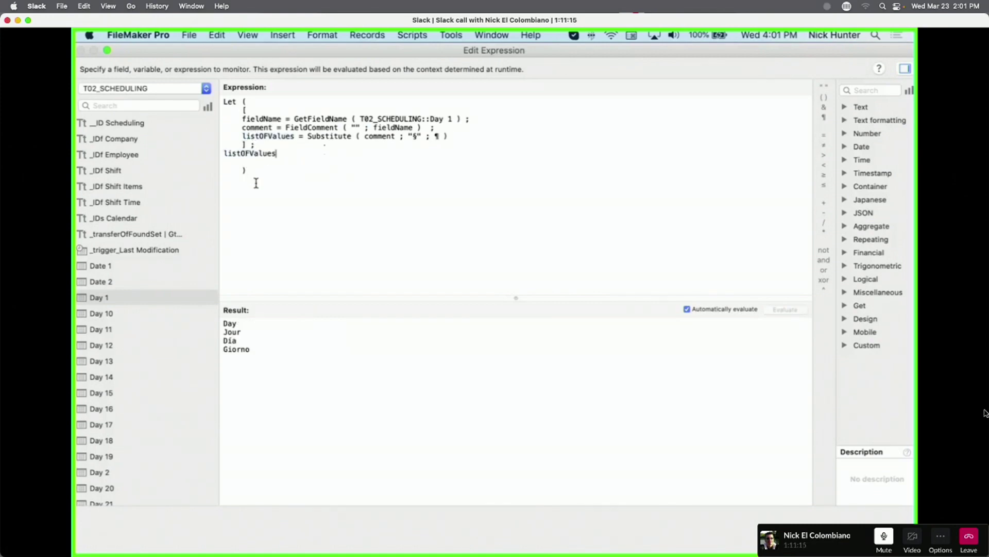
Correct the capitalisation of the Substitute variable's name to listOfValues in its definition.
{"action": "left_click", "coordinate": [266, 135]}
{"action": "key", "text": "BackSpace"}
{"action": "type", "text": "f"}
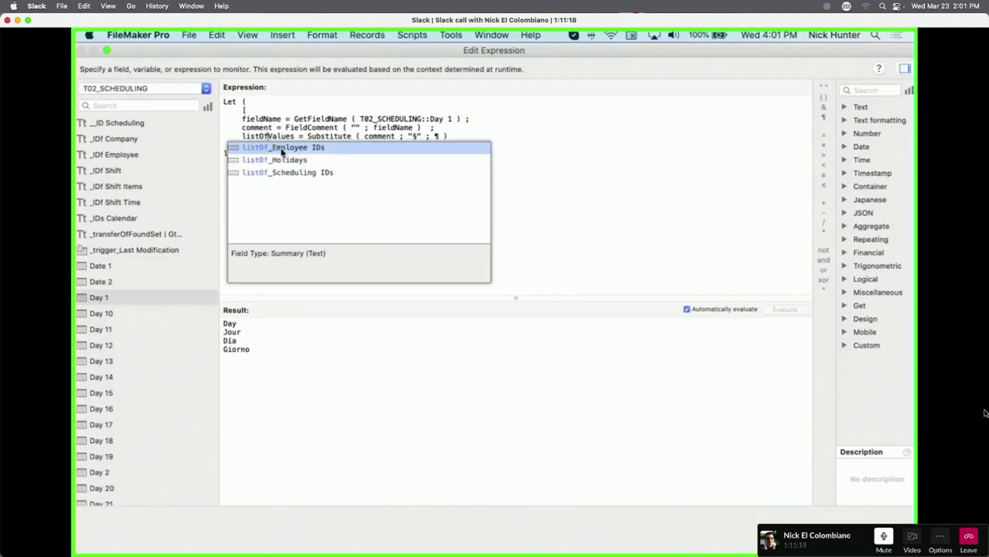
{"action": "key", "text": "Escape"}
{"action": "type", "text": ";"}
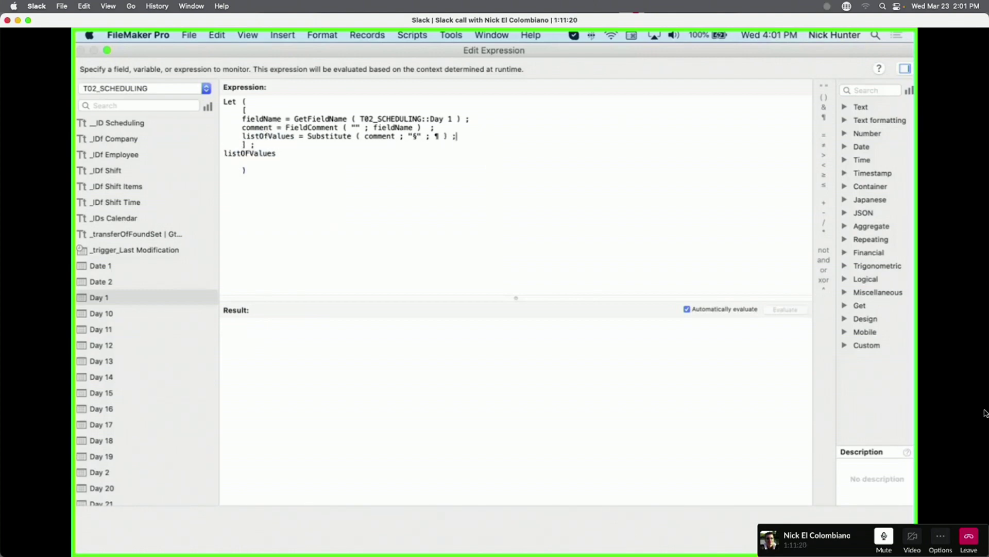
{"action": "key", "text": "Return"}
{"action": "type", "text": "ge"}
{"action": "key", "text": "BackSpace"}
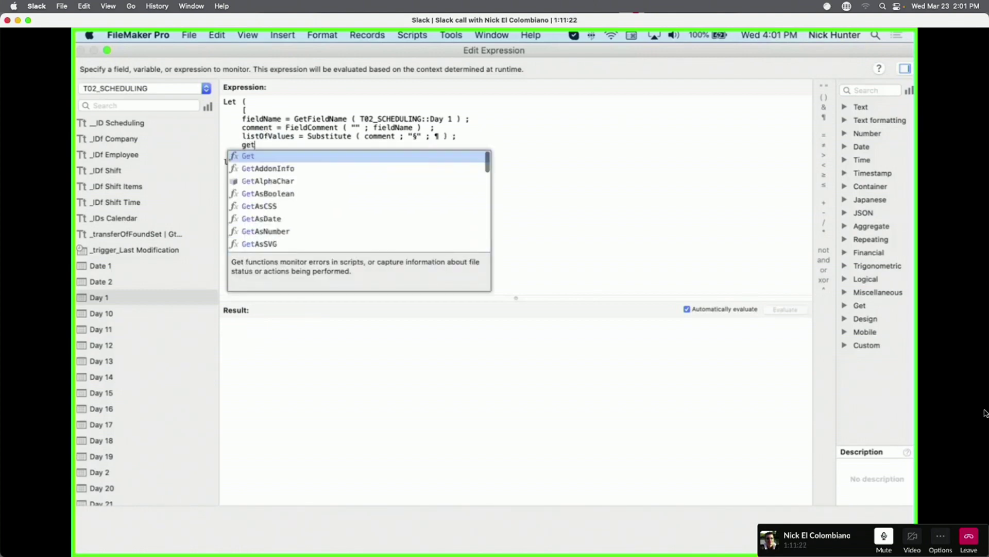
{"action": "key", "text": "Escape"}
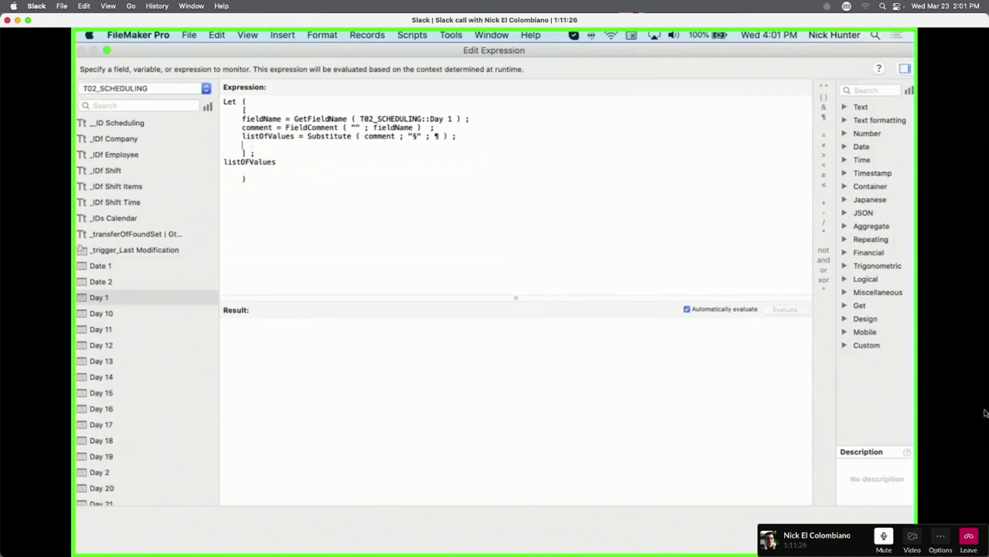
{"action": "key", "text": "BackSpace"}
{"action": "key", "text": "BackSpace"}
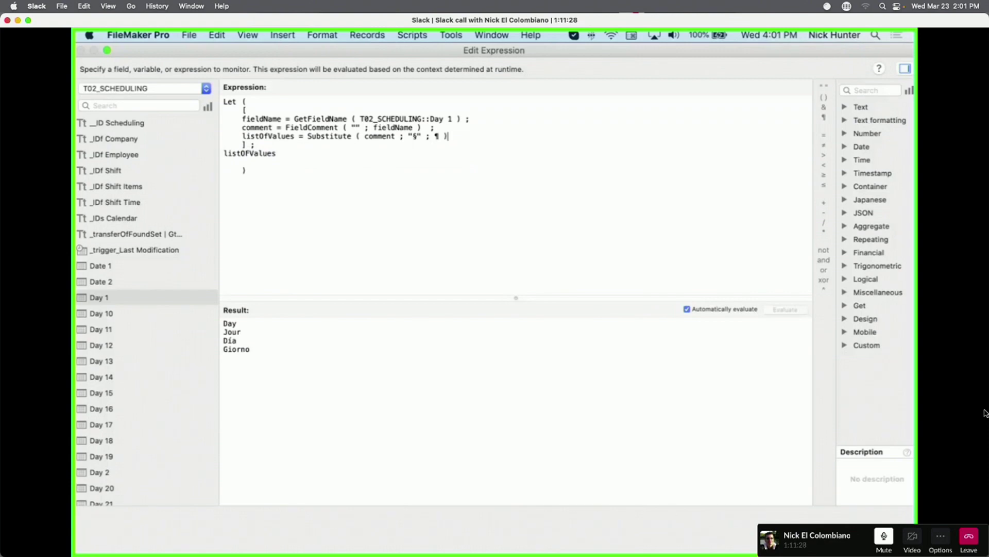
Start a line reading french below the listOfValues definition in the Let expression.
{"action": "key", "text": "Return"}
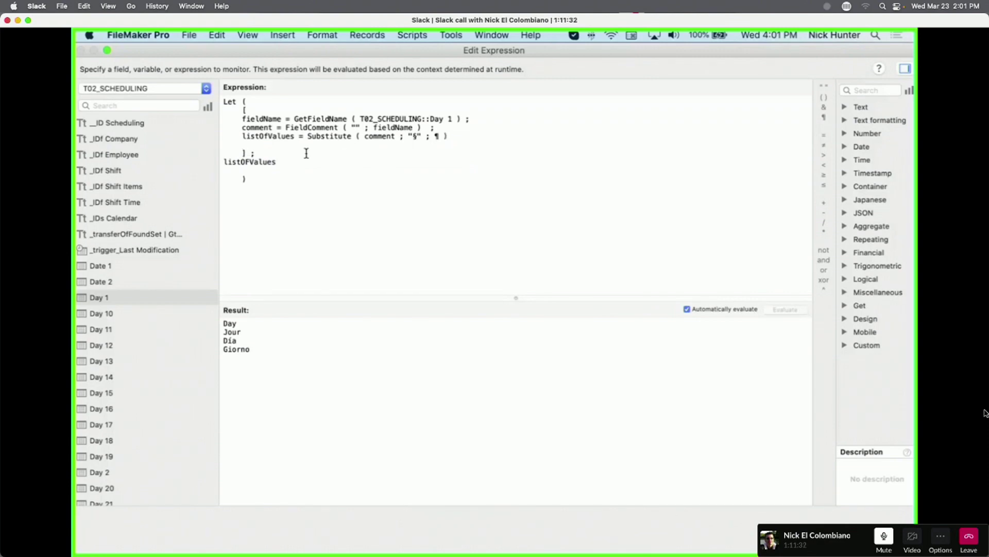
{"action": "key", "text": "Tab"}
{"action": "type", "text": "frenc"}
Add languageCode = 2 ; as the first variable of the Let expression, above fieldName.
{"action": "key", "text": "Up"}
{"action": "key", "text": "Up"}
{"action": "key", "text": "Up"}
{"action": "key", "text": "Up"}
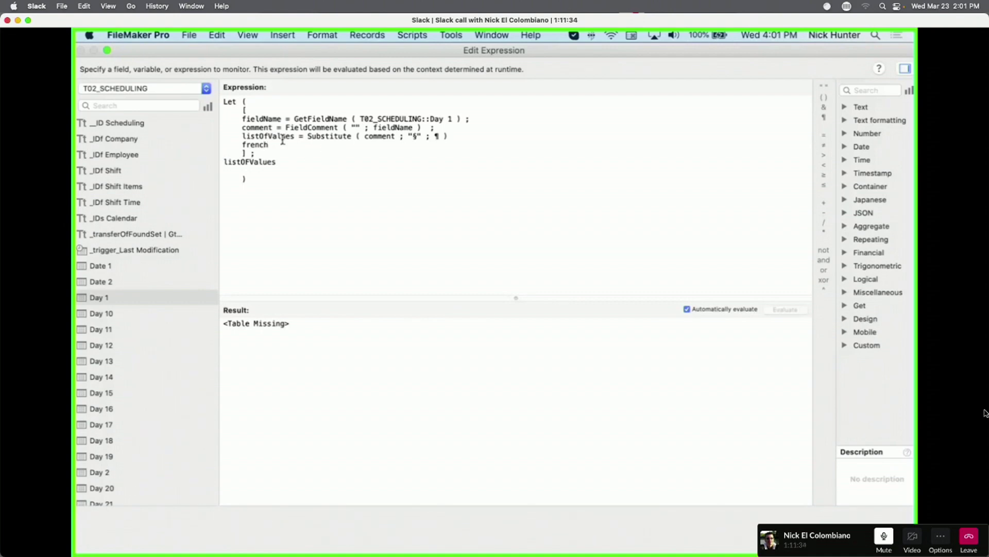
{"action": "key", "text": "Return"}
{"action": "type", "text": "lamgua"}
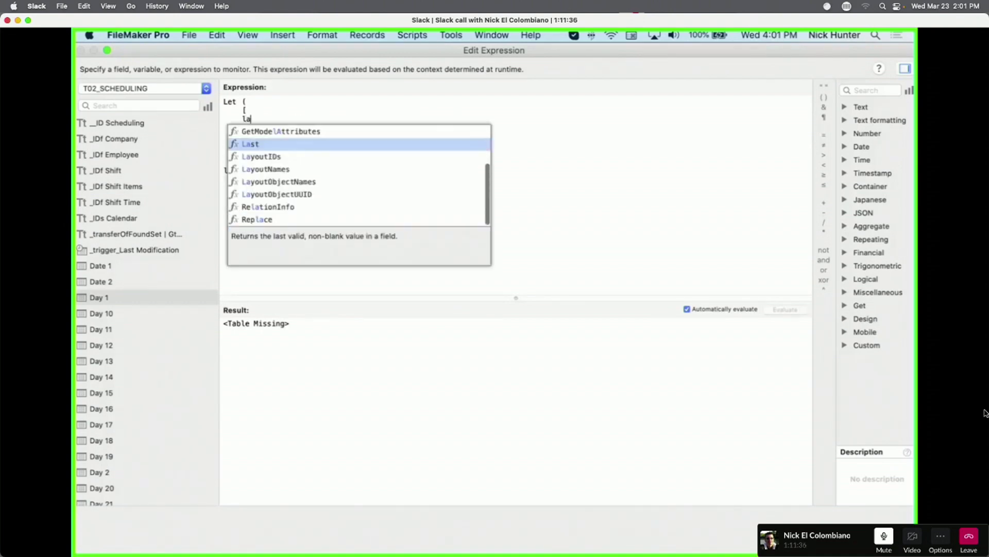
{"action": "key", "text": "BackSpace"}
{"action": "key", "text": "BackSpace"}
{"action": "key", "text": "BackSpace"}
{"action": "key", "text": "BackSpace"}
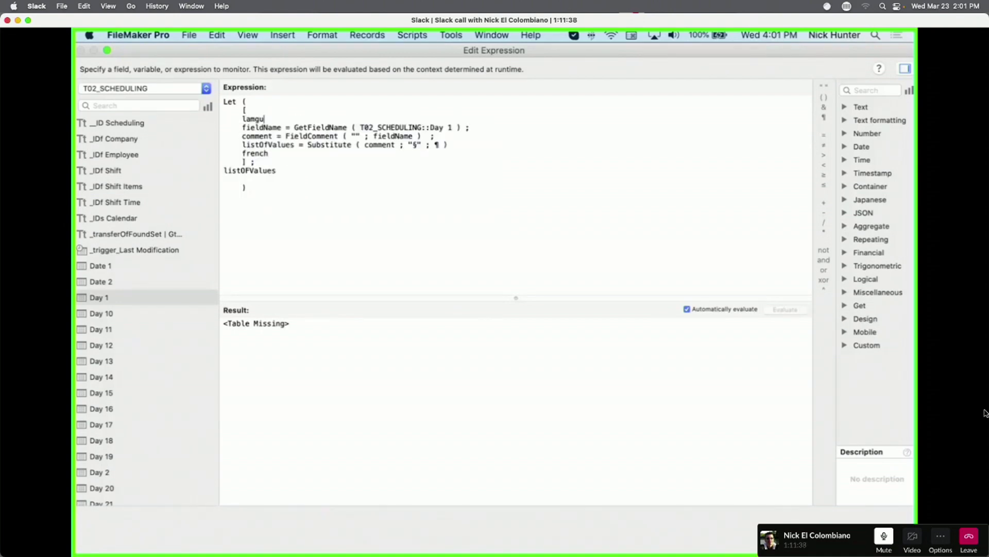
{"action": "type", "text": "nguageCode = 2 ;"}
Remove the listOFValues result and the word french from the Let expression.
{"action": "left_click", "coordinate": [225, 170]}
{"action": "key", "text": "Return"}
{"action": "key", "text": "shift+Down"}
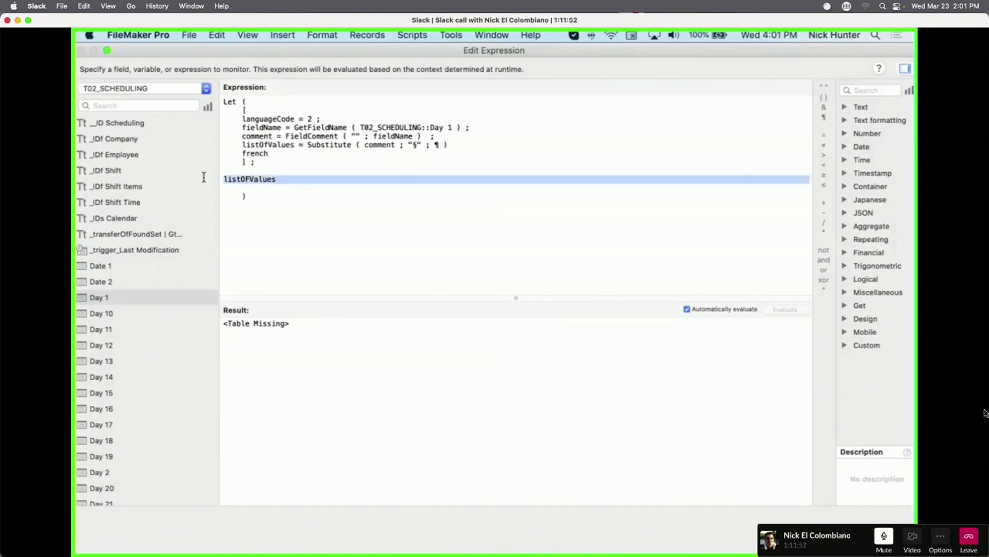
{"action": "key", "text": "super+x"}
{"action": "key", "text": "BackSpace"}
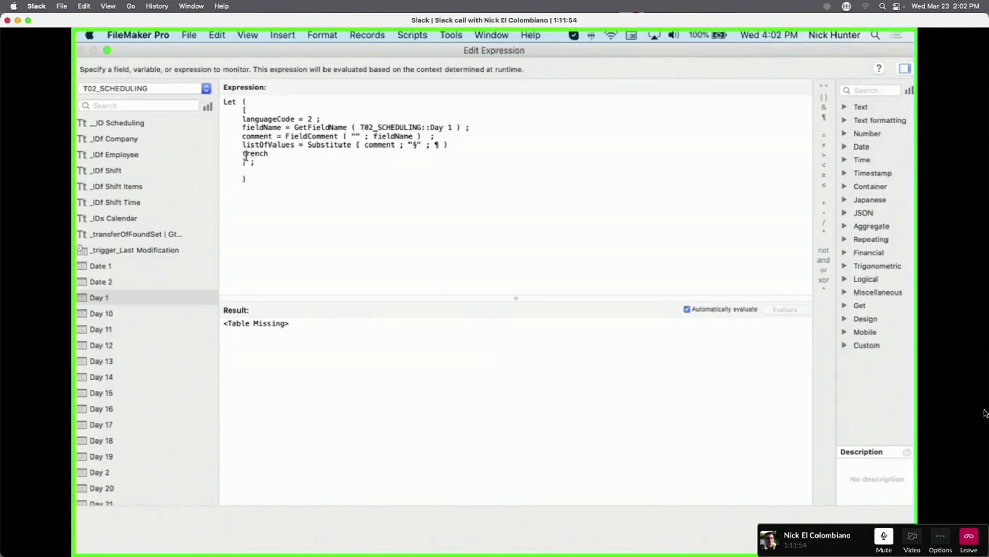
{"action": "double_click", "coordinate": [246, 154]}
{"action": "key", "text": "BackSpace"}
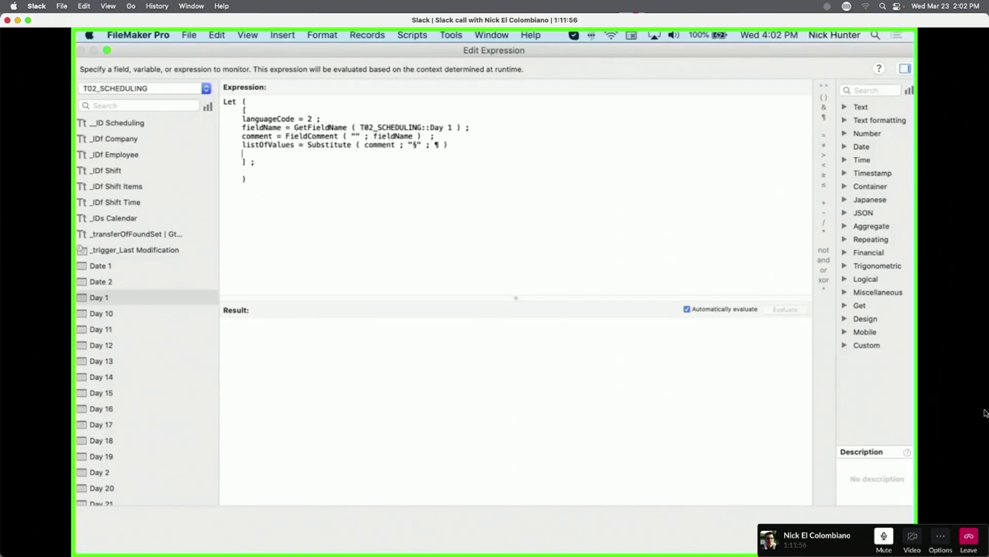
Add a variable value after listOfValues, defined as GetValue ( listOfValues ; languageCode ).
{"action": "left_click", "coordinate": [449, 145]}
{"action": "type", "text": ";"}
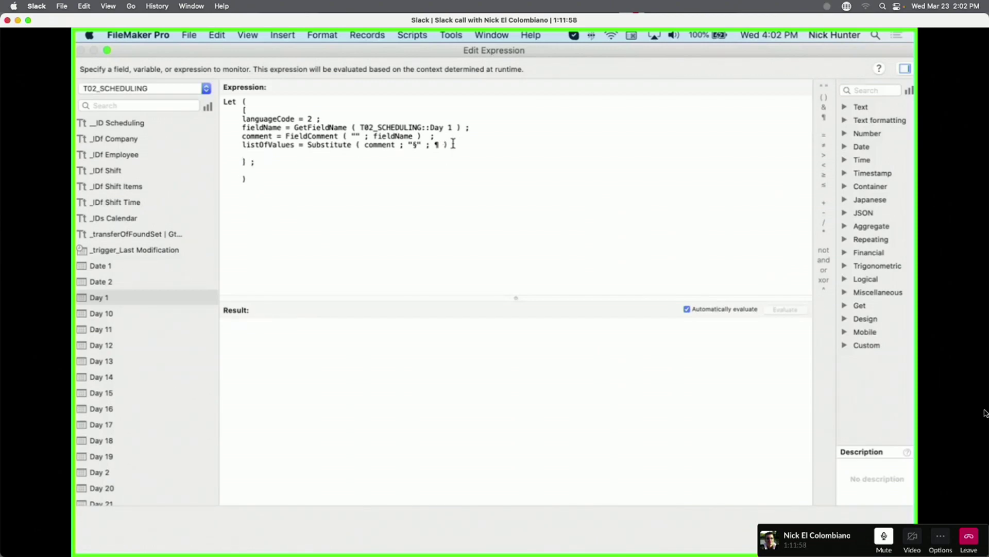
{"action": "key", "text": "Return"}
{"action": "type", "text": "value = get"}
{"action": "key", "text": "Return"}
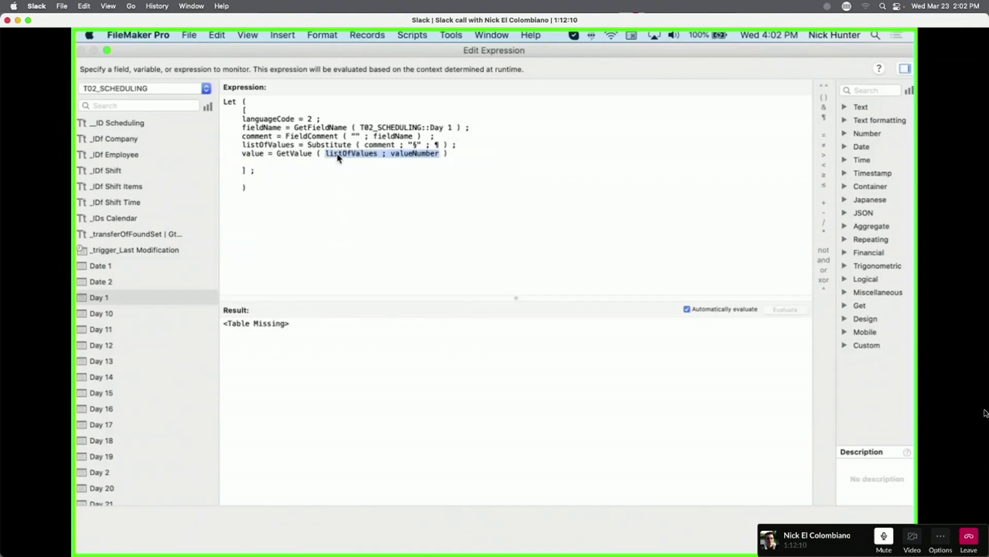
{"action": "double_click", "coordinate": [263, 118]}
{"action": "double_click", "coordinate": [407, 154]}
{"action": "key", "text": "super+v"}
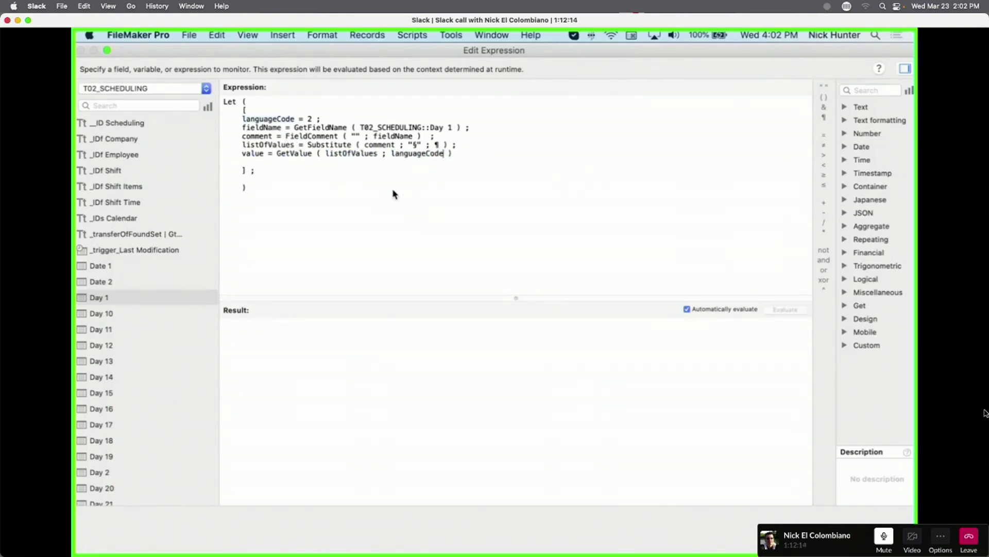
Make the Let expression return value, leaving a blank line above the result.
{"action": "double_click", "coordinate": [252, 154]}
{"action": "key", "text": "super+c"}
{"action": "left_click", "coordinate": [252, 179]}
{"action": "key", "text": "super+v"}
{"action": "left_click", "coordinate": [265, 172]}
{"action": "key", "text": "Return"}
Indent the value result line and leave one blank line between it and the closing parenthesis.
{"action": "left_click", "coordinate": [264, 186]}
{"action": "type", "text": "\\"}
{"action": "key", "text": "Return"}
{"action": "key", "text": "Return"}
{"action": "key", "text": "BackSpace"}
{"action": "key", "text": "BackSpace"}
{"action": "key", "text": "BackSpace"}
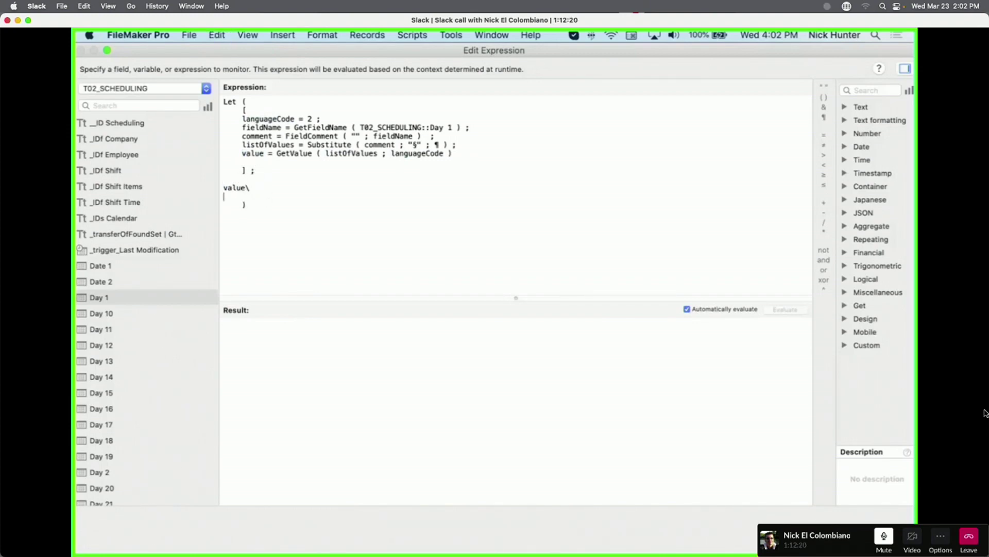
{"action": "key", "text": "Return"}
{"action": "key", "text": "Up"}
{"action": "key", "text": "super+Left"}
{"action": "key", "text": "Tab"}
{"action": "left_click", "coordinate": [292, 215]}
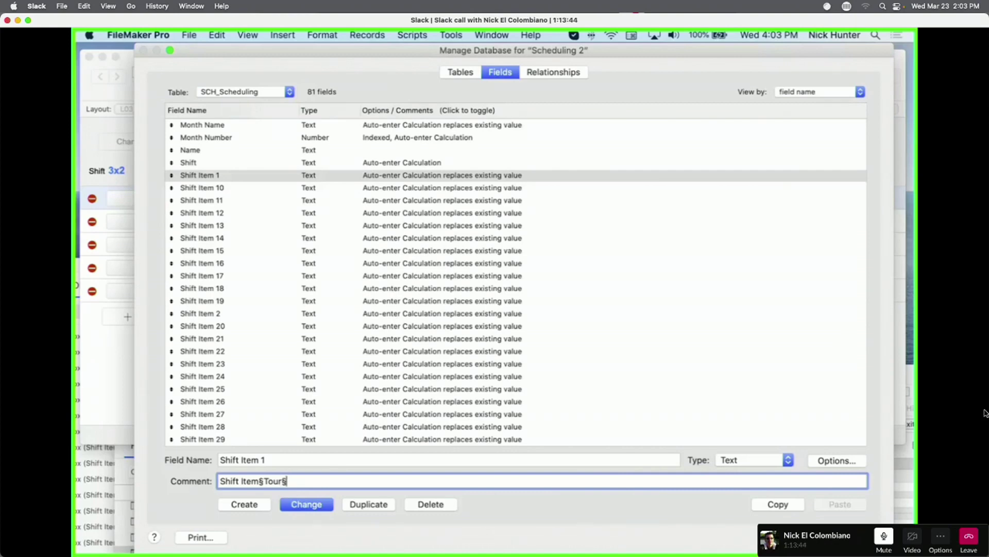
Complete the comment of the Shift Item 1 field as Shift Item§Tour§Turno§Torno and apply the change.
{"action": "type", "text": "Turno§torno"}
{"action": "key", "text": "BackSpace"}
{"action": "key", "text": "BackSpace"}
{"action": "key", "text": "BackSpace"}
{"action": "key", "text": "BackSpace"}
{"action": "key", "text": "BackSpace"}
{"action": "type", "text": "T"}
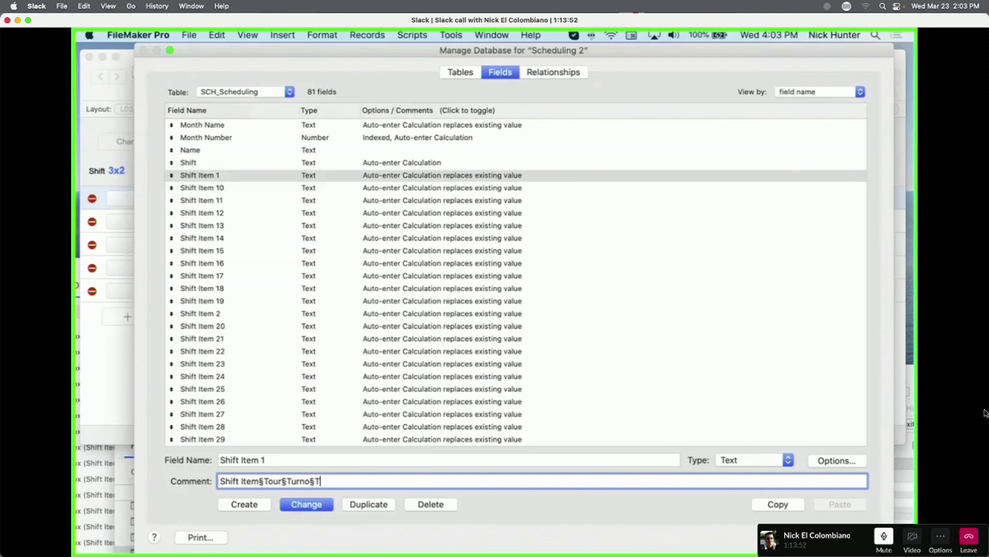
{"action": "type", "text": "orno"}
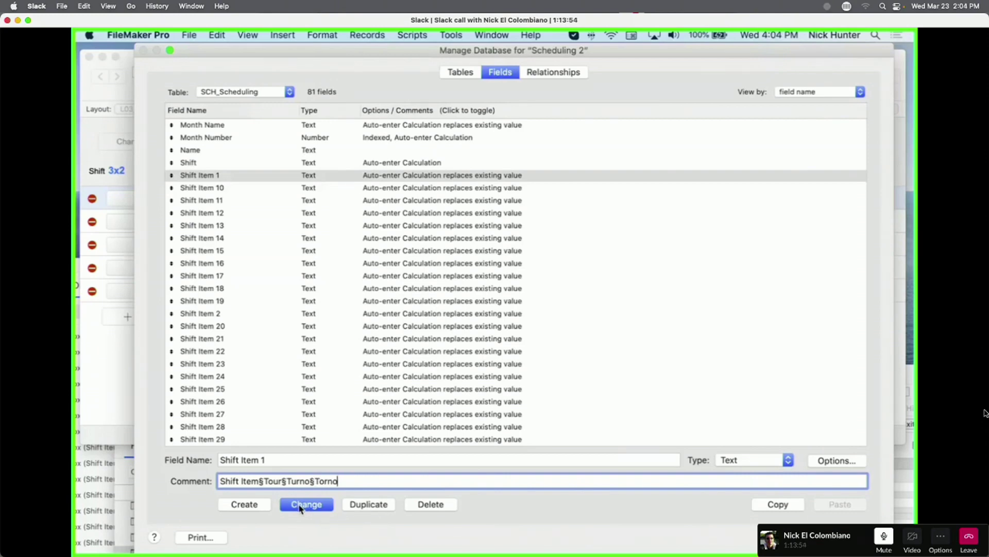
{"action": "left_click", "coordinate": [302, 505]}
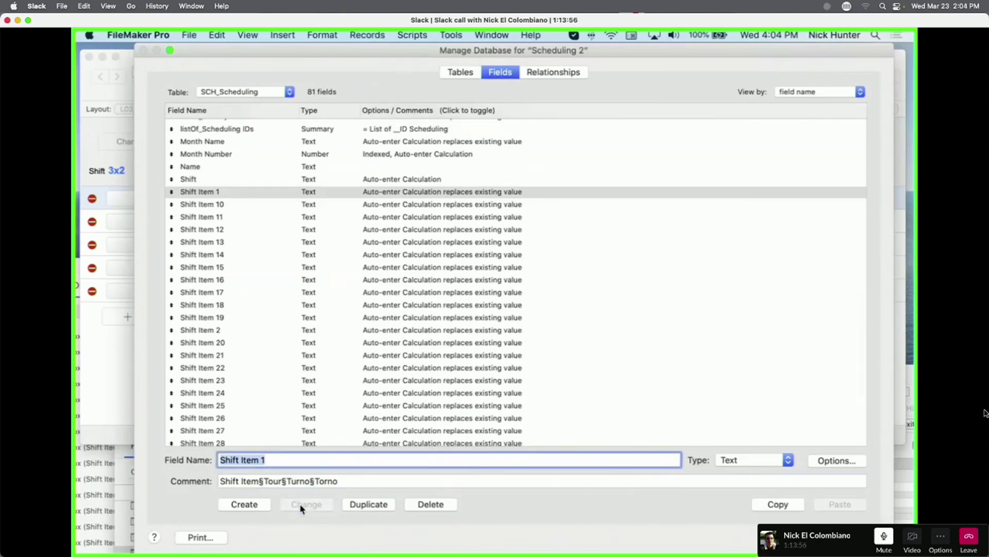
Show the comments in the field list, compare those of Day 3 and Shift Item 1, and leave the database definition.
{"action": "left_click", "coordinate": [414, 114]}
{"action": "scroll", "coordinate": [433, 227], "scroll_direction": "up", "scroll_amount": 5}
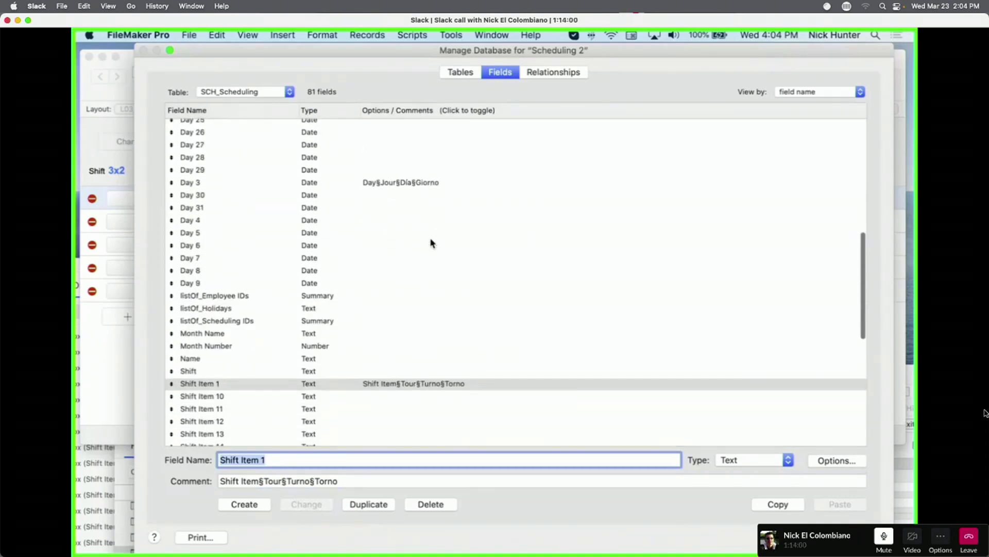
{"action": "left_click", "coordinate": [412, 109]}
{"action": "left_click", "coordinate": [434, 107]}
{"action": "scroll", "coordinate": [390, 178], "scroll_direction": "down", "scroll_amount": 1}
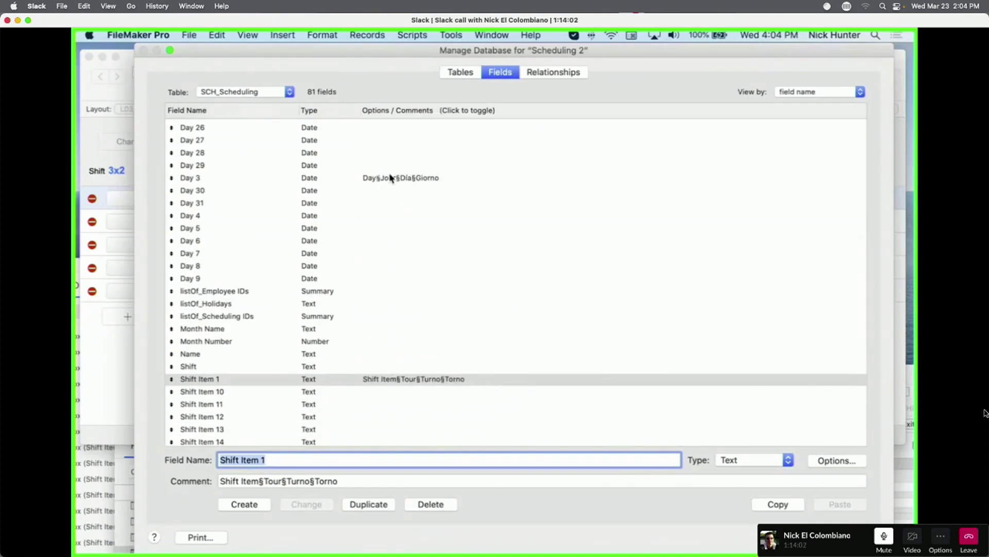
{"action": "left_click", "coordinate": [390, 178]}
{"action": "left_click", "coordinate": [402, 382], "text": "super"}
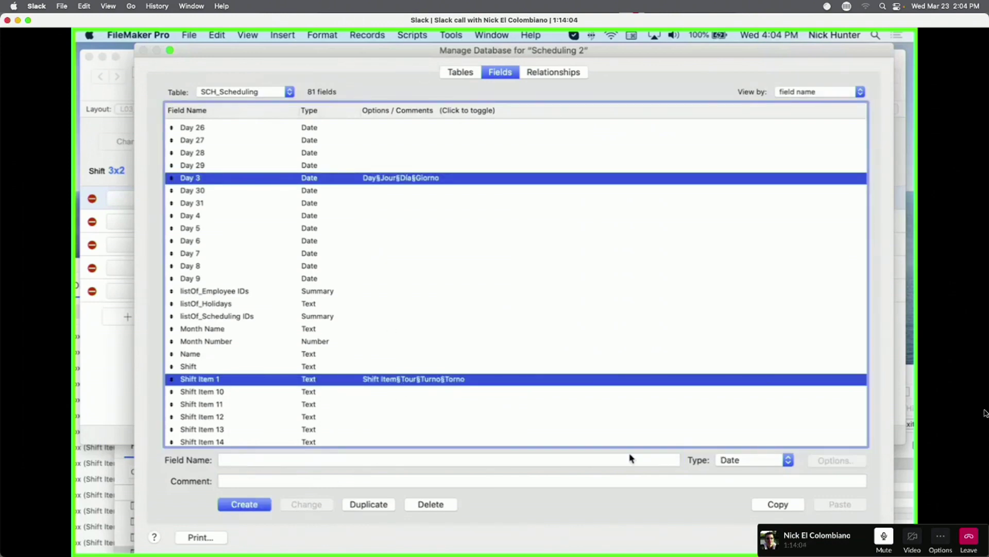
{"action": "key", "text": "Escape"}
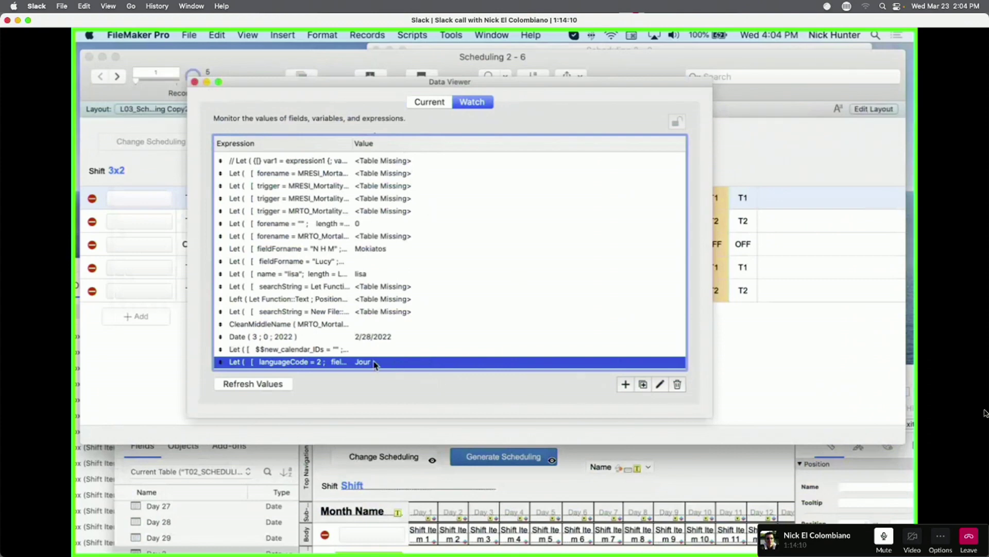
Duplicate the watched Let expression that starts with languageCode = 2.
{"action": "left_click", "coordinate": [625, 384]}
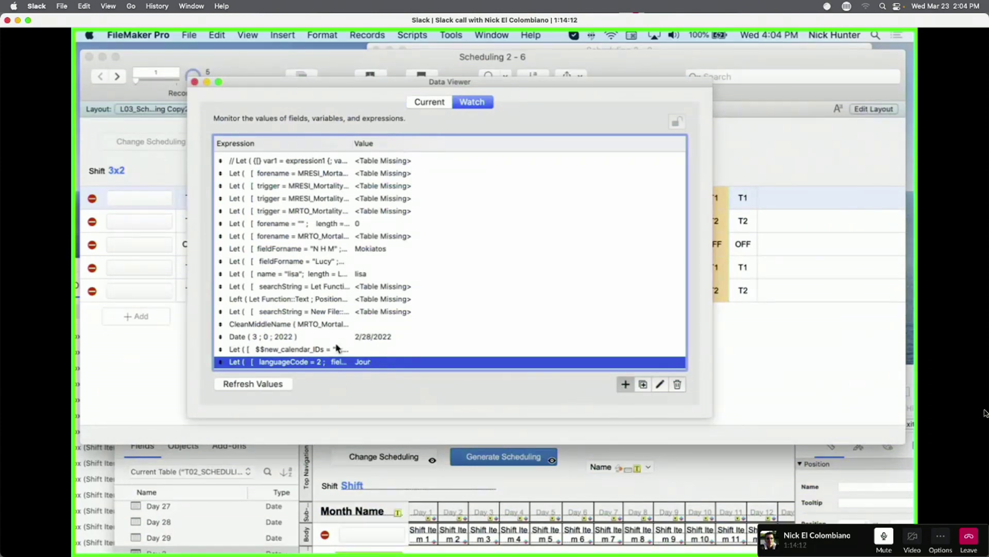
{"action": "key", "text": "Escape"}
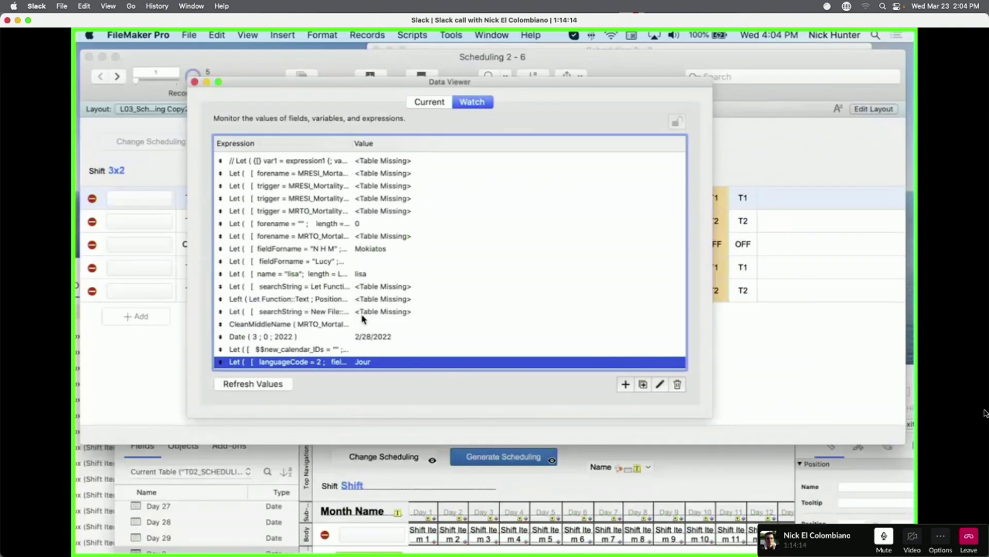
{"action": "left_click", "coordinate": [644, 384]}
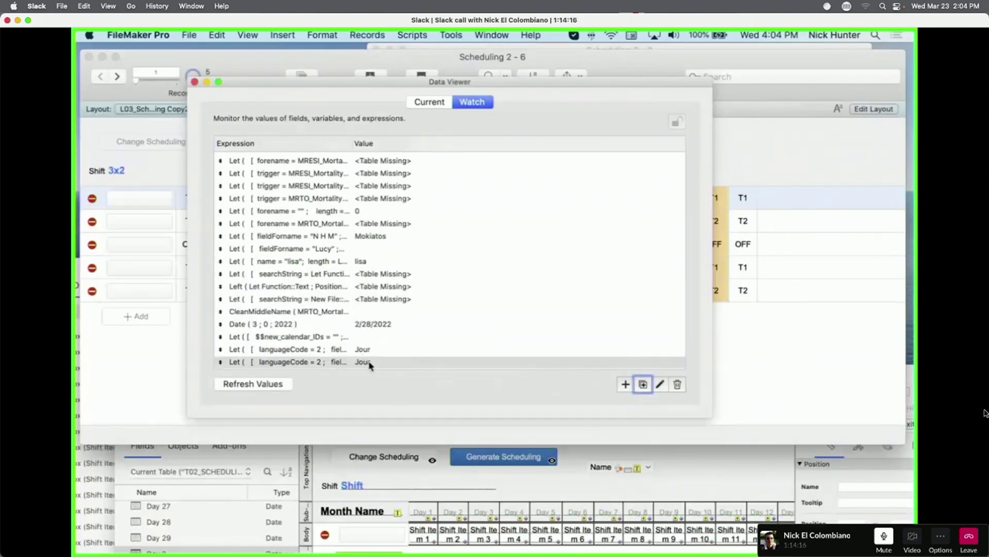
In the duplicated expression, replace the GetFieldName argument with T02_SCHEDULING::Shift Item 1.
{"action": "key", "text": "Return"}
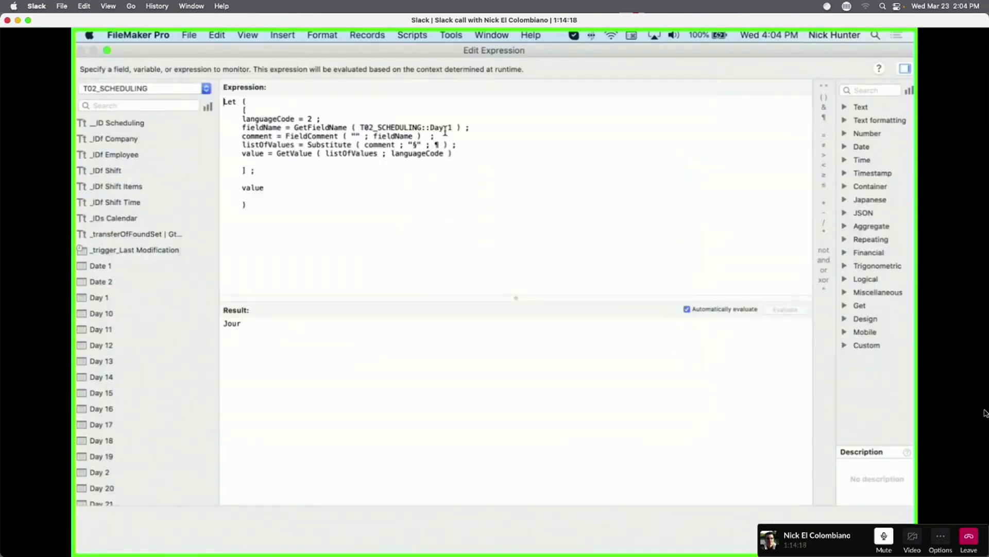
{"action": "left_click_drag", "start_coordinate": [452, 127], "coordinate": [359, 128]}
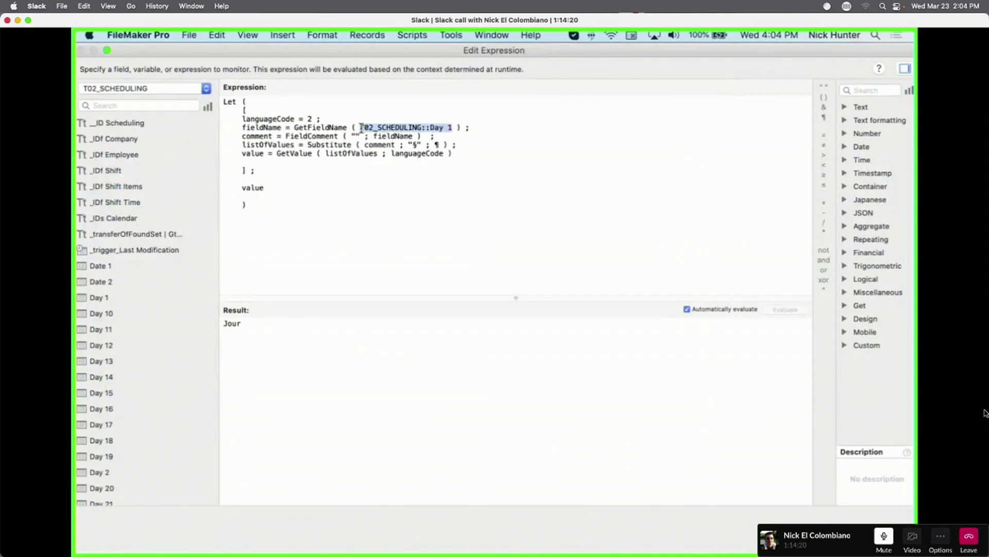
{"action": "scroll", "coordinate": [109, 308], "scroll_direction": "down", "scroll_amount": 5}
{"action": "scroll", "coordinate": [108, 308], "scroll_direction": "down", "scroll_amount": 6}
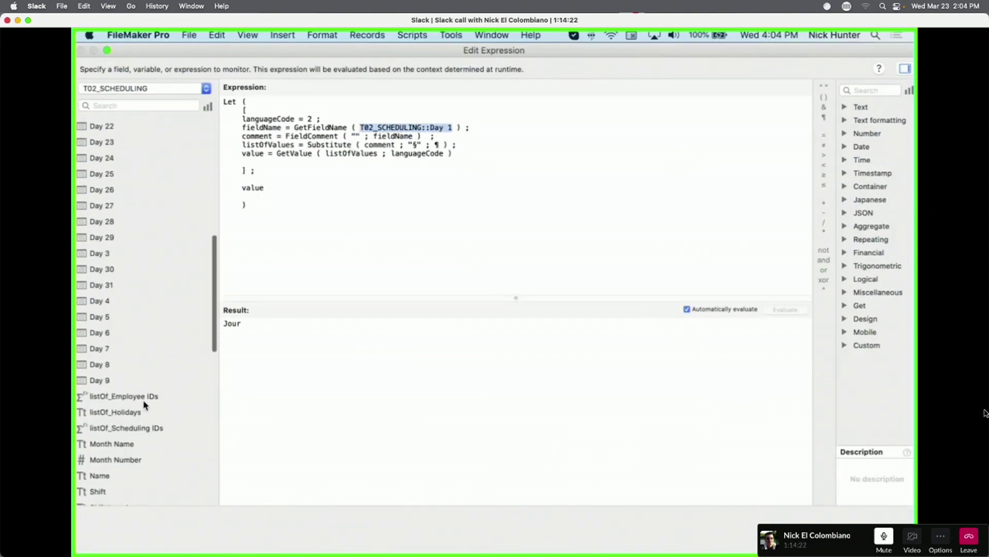
{"action": "double_click", "coordinate": [131, 441]}
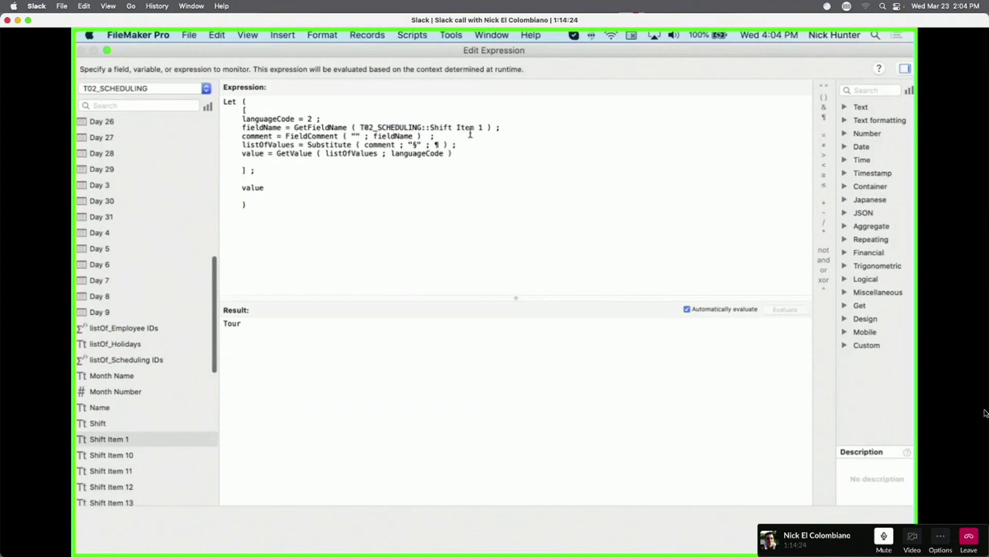
Check the evaluated result and set languageCode to 1 in the Shift Item 1 expression.
{"action": "left_click_drag", "start_coordinate": [272, 331], "coordinate": [111, 333]}
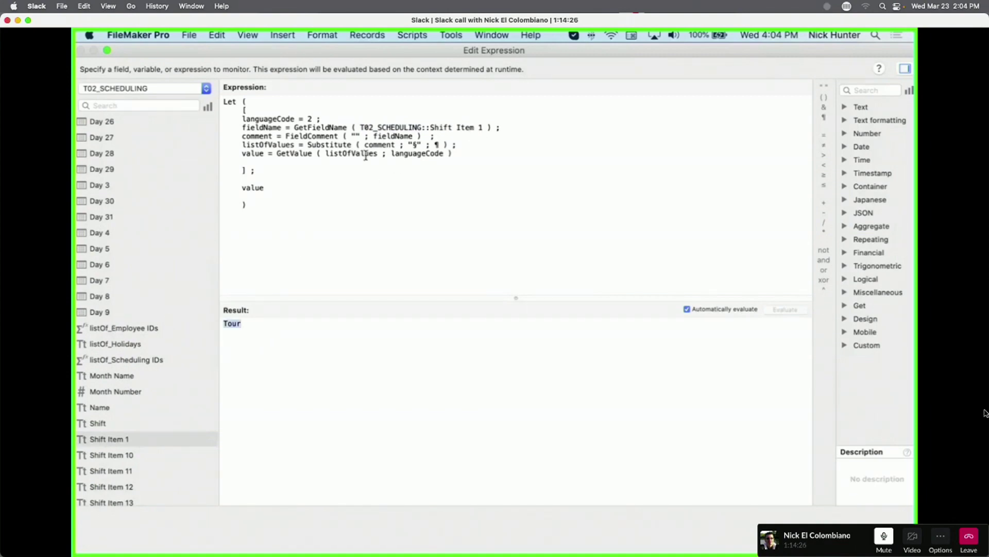
{"action": "double_click", "coordinate": [310, 119]}
{"action": "type", "text": "1"}
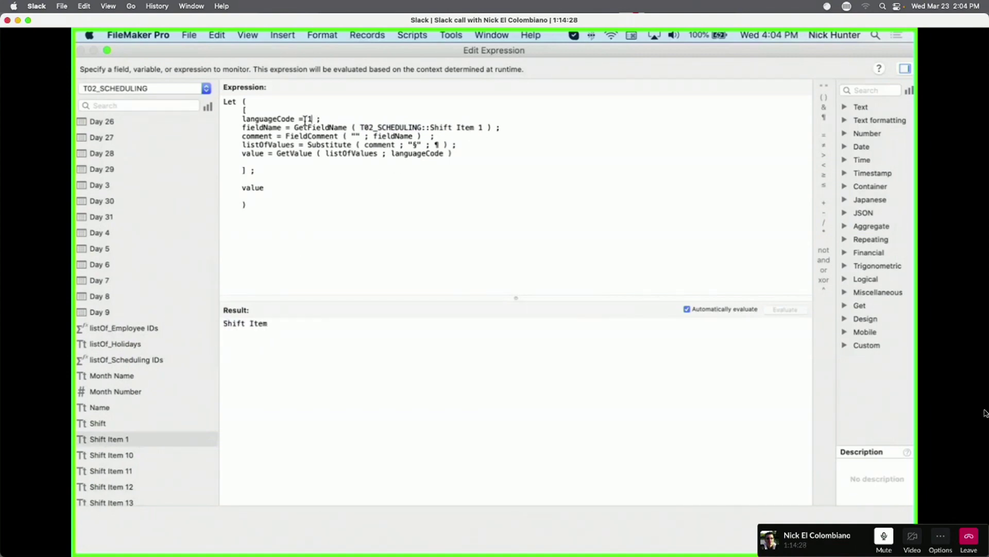
Try other language codes in the Shift Item 1 expression, then set languageCode to 2 and save the expression.
{"action": "key", "text": "BackSpace"}
{"action": "type", "text": "2"}
{"action": "key", "text": "BackSpace"}
{"action": "type", "text": "3"}
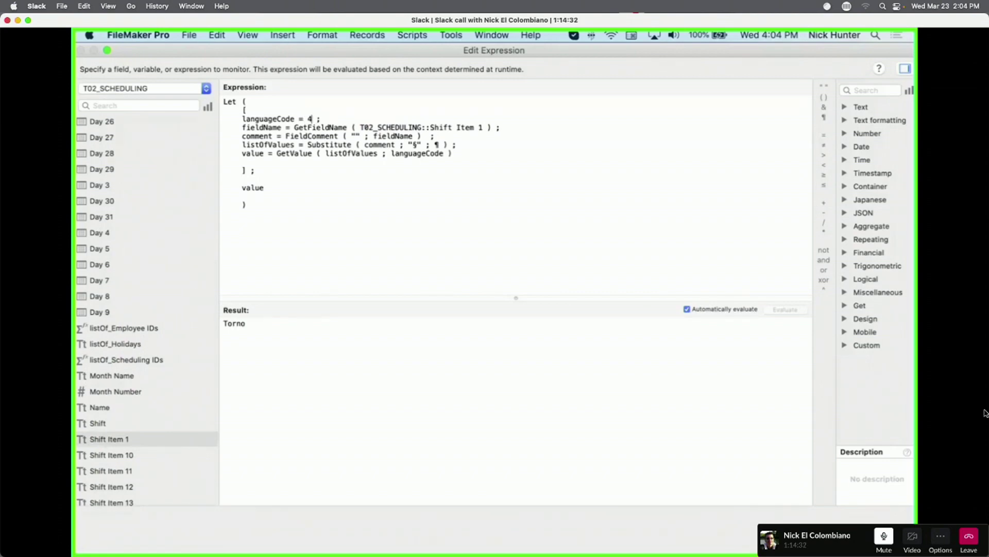
{"action": "key", "text": "BackSpace"}
{"action": "type", "text": "2"}
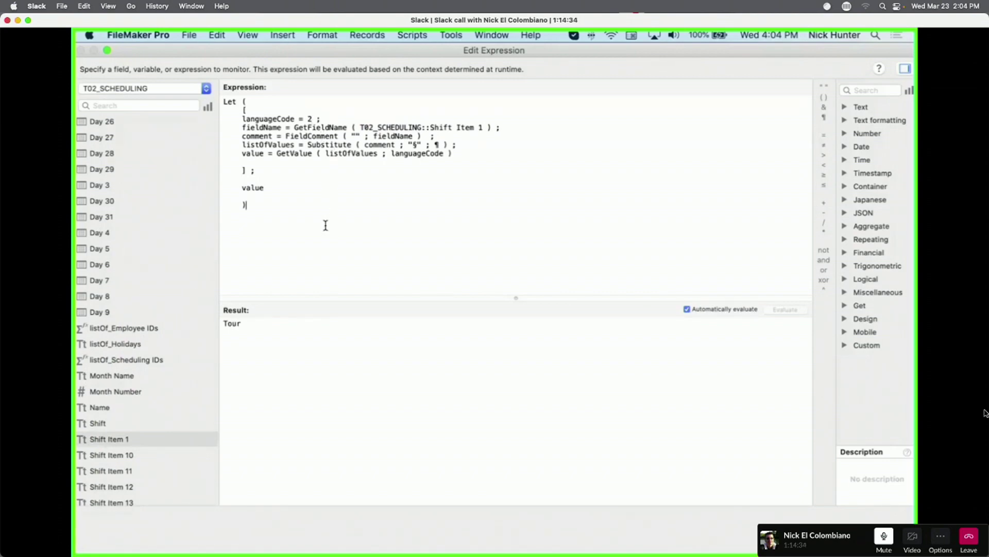
{"action": "left_click_drag", "start_coordinate": [325, 223], "coordinate": [236, 102]}
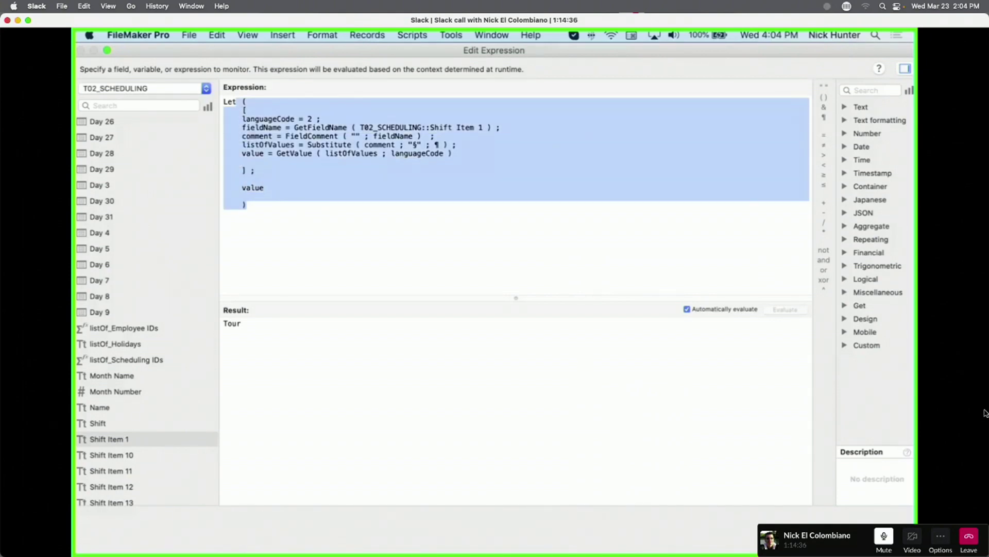
{"action": "key", "text": "Return"}
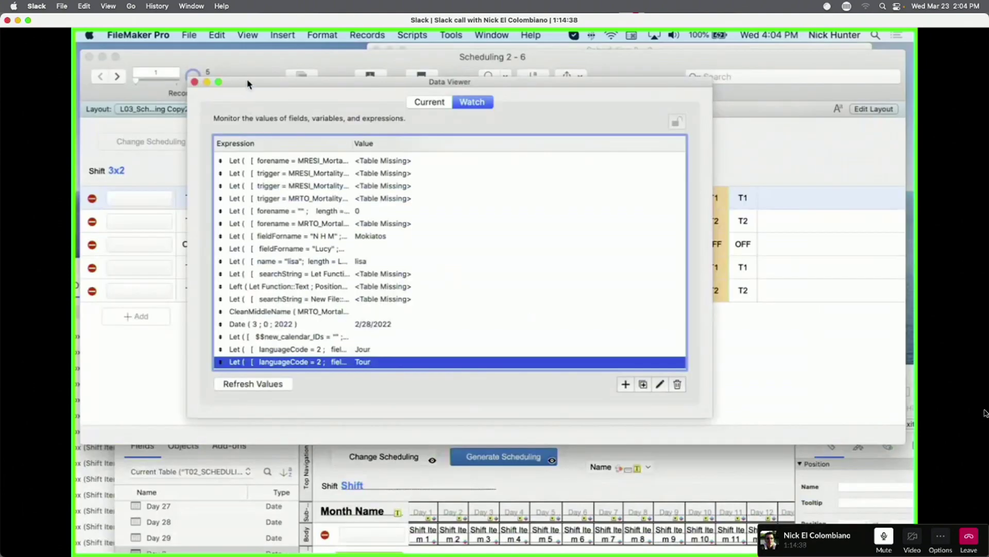
Open the database definition's SCH_Scheduling fields and bring up the auto-enter calculation of the Day 14 field.
{"action": "left_click_drag", "start_coordinate": [243, 83], "coordinate": [475, 188]}
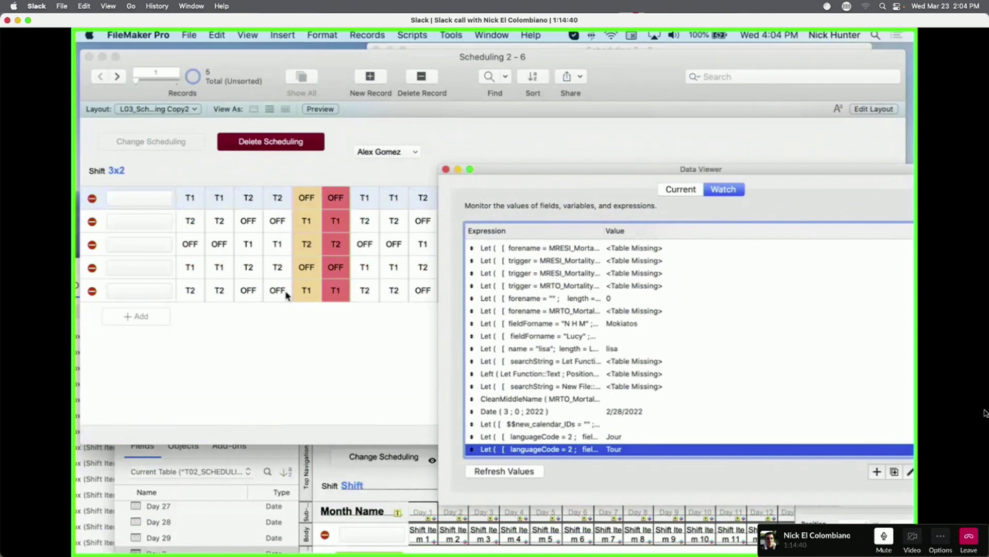
{"action": "key", "text": "super+shift+d"}
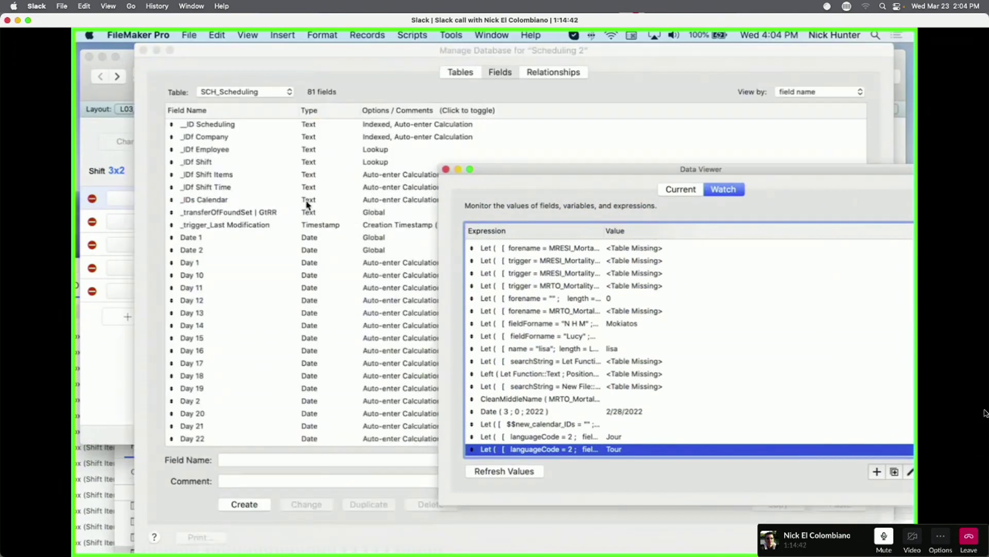
{"action": "left_click", "coordinate": [256, 289]}
{"action": "scroll", "coordinate": [276, 307], "scroll_direction": "down", "scroll_amount": 5}
{"action": "left_click", "coordinate": [283, 304], "text": "super"}
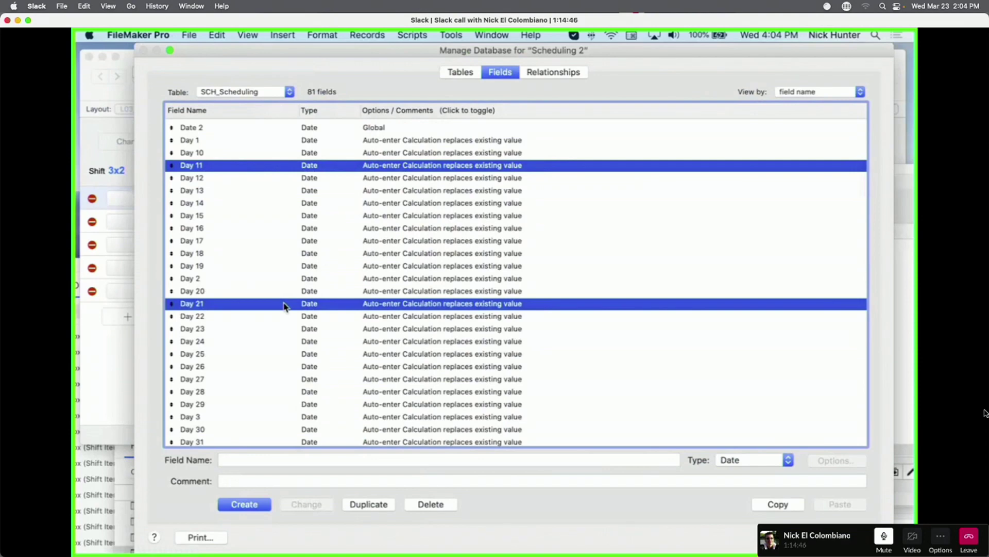
{"action": "double_click", "coordinate": [413, 203]}
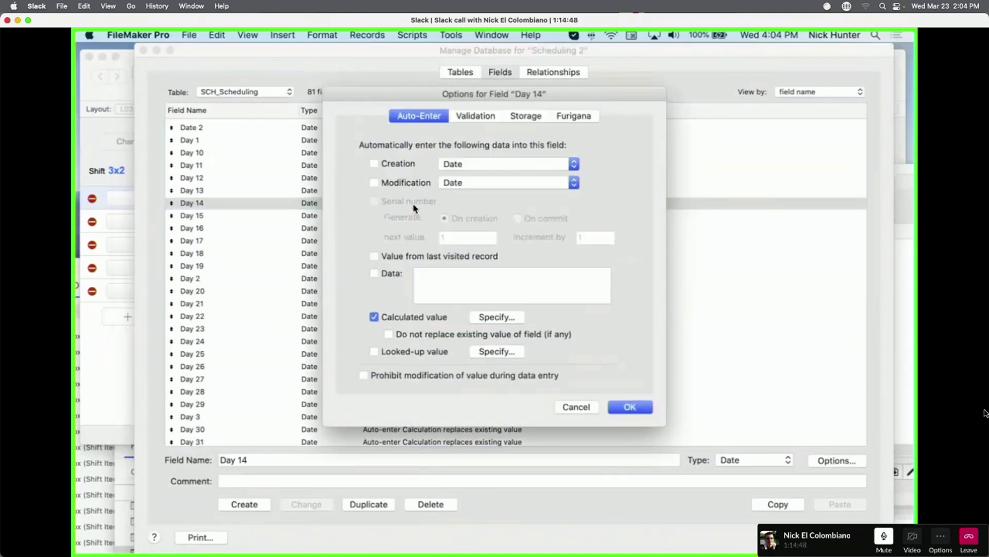
{"action": "left_click", "coordinate": [495, 321]}
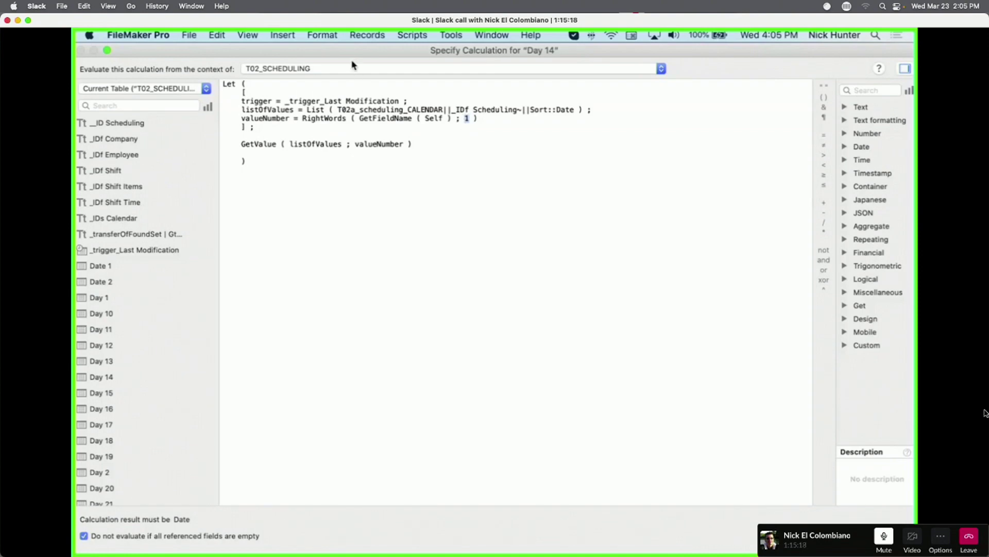
Examine the listOfValues and valueNumber lines of the Day 14 calculation, including GetFieldName ( Self ), and leave it without changes.
{"action": "left_click_drag", "start_coordinate": [355, 50], "coordinate": [620, 335]}
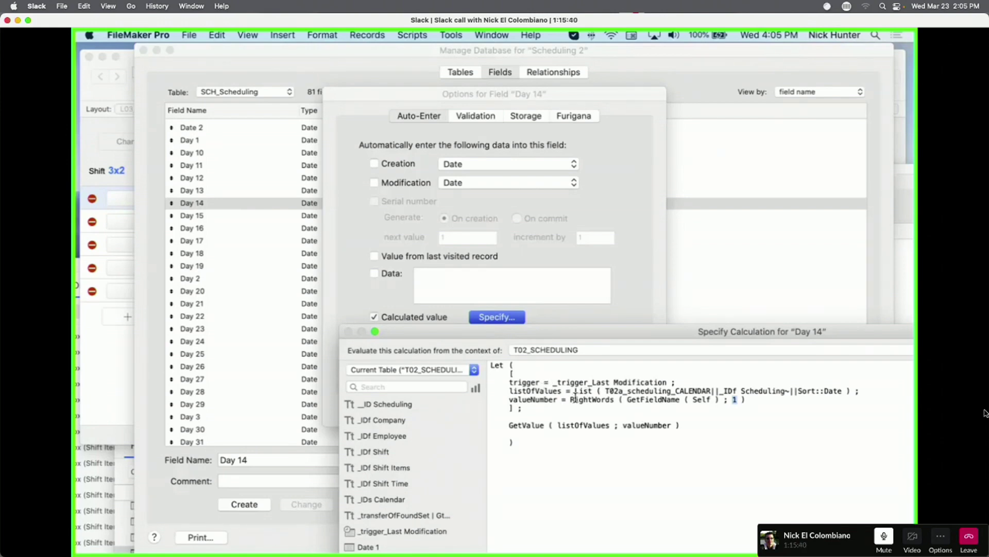
{"action": "left_click_drag", "start_coordinate": [575, 391], "coordinate": [840, 391]}
{"action": "left_click", "coordinate": [614, 400]}
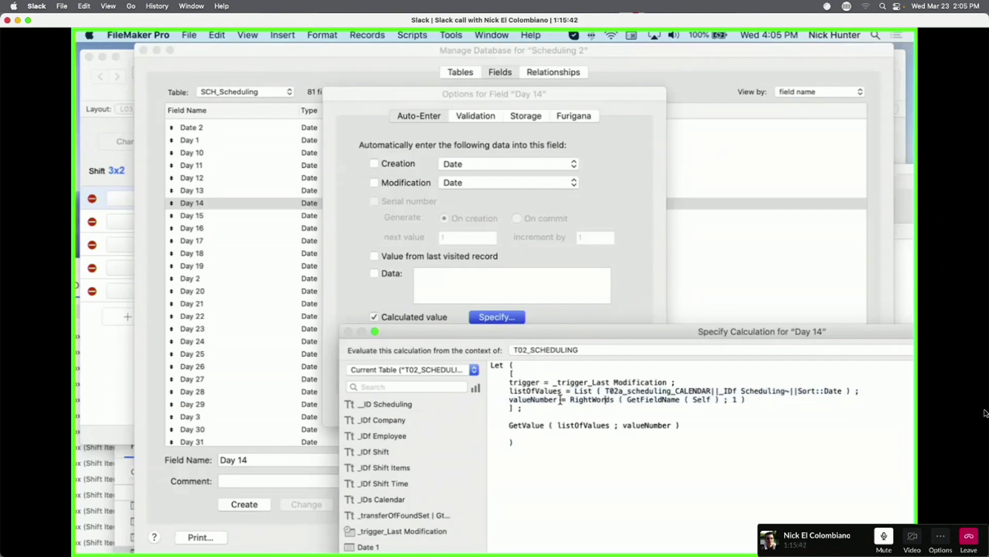
{"action": "left_click_drag", "start_coordinate": [567, 400], "coordinate": [615, 400]}
{"action": "left_click", "coordinate": [637, 400]}
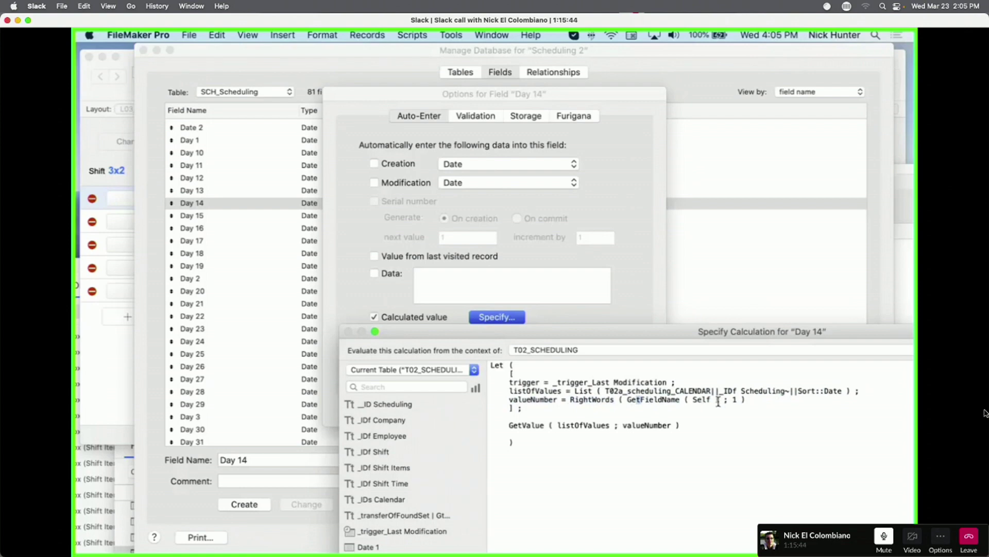
{"action": "double_click", "coordinate": [702, 400]}
{"action": "left_click", "coordinate": [735, 400]}
{"action": "left_click_drag", "start_coordinate": [516, 334], "coordinate": [360, 143]}
{"action": "key", "text": "Escape"}
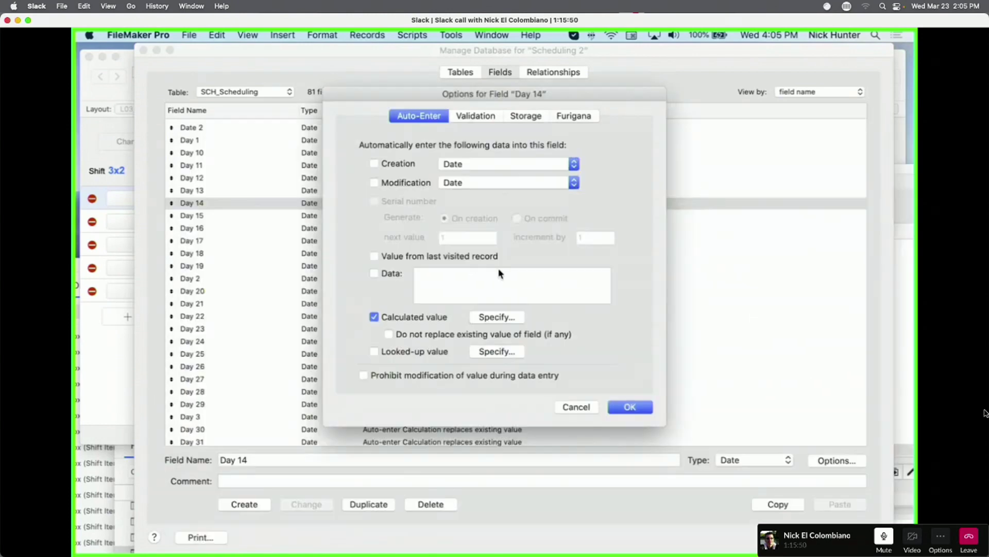
{"action": "key", "text": "Escape"}
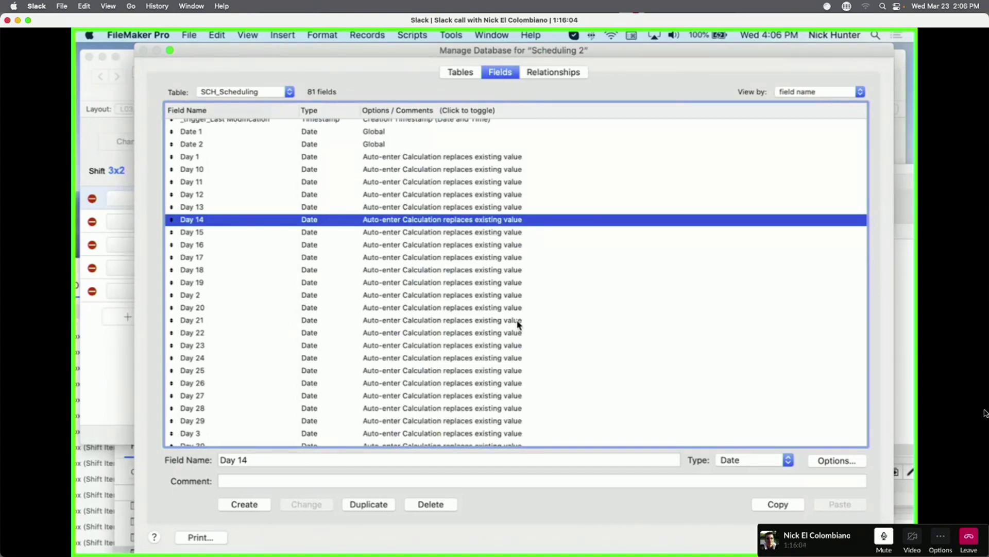
Look through the CAL_Calendar table's fields, highlight its three tag_ fields, and close the database definition.
{"action": "left_click", "coordinate": [242, 93]}
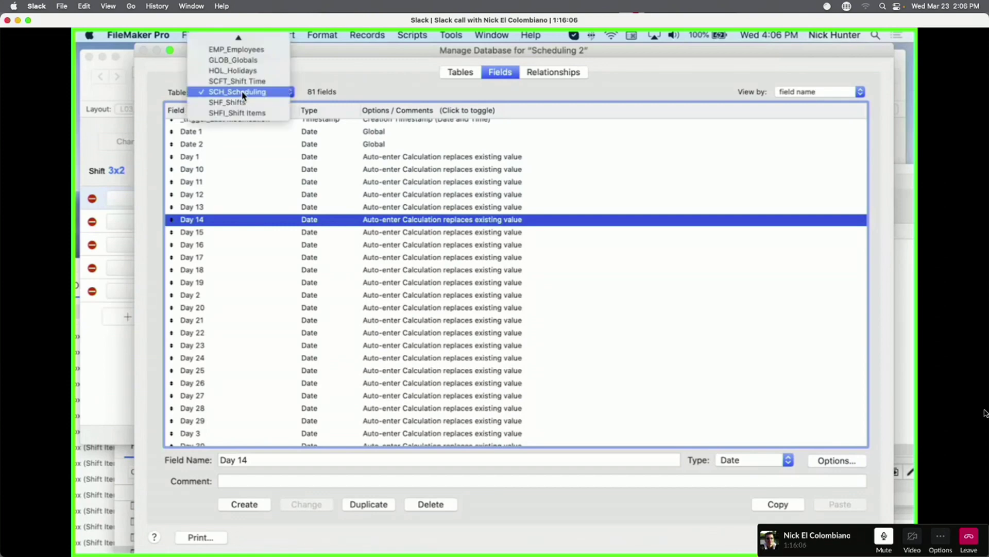
{"action": "scroll", "coordinate": [242, 96], "scroll_direction": "up", "scroll_amount": 2}
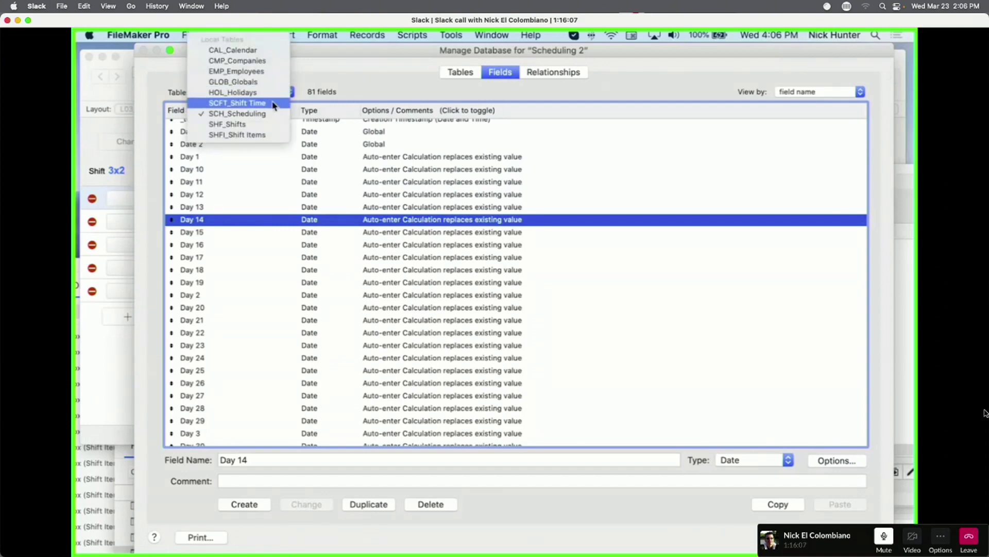
{"action": "left_click", "coordinate": [257, 50]}
{"action": "scroll", "coordinate": [332, 298], "scroll_direction": "up", "scroll_amount": 1}
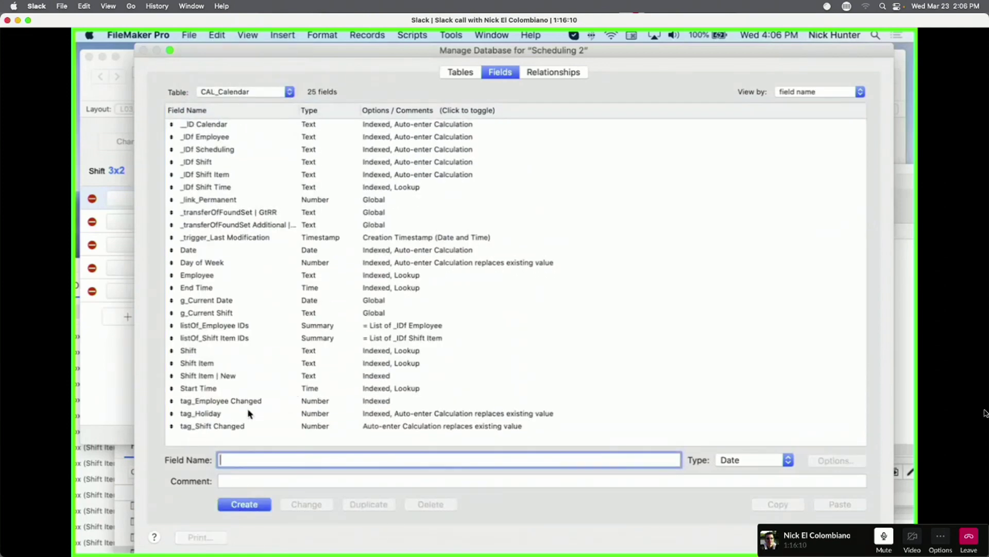
{"action": "left_click", "coordinate": [239, 425]}
{"action": "left_click_drag", "start_coordinate": [230, 420], "coordinate": [261, 408]}
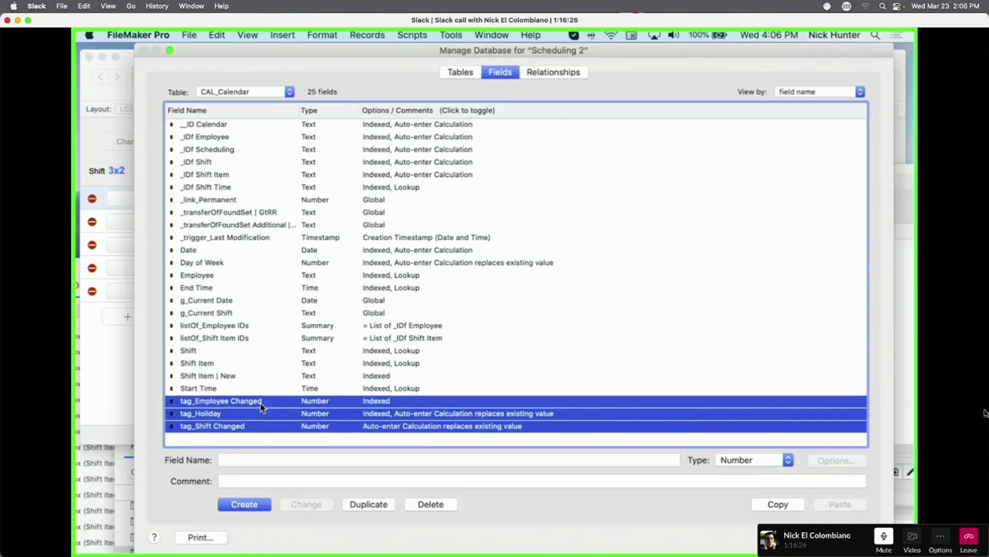
{"action": "key", "text": "Return"}
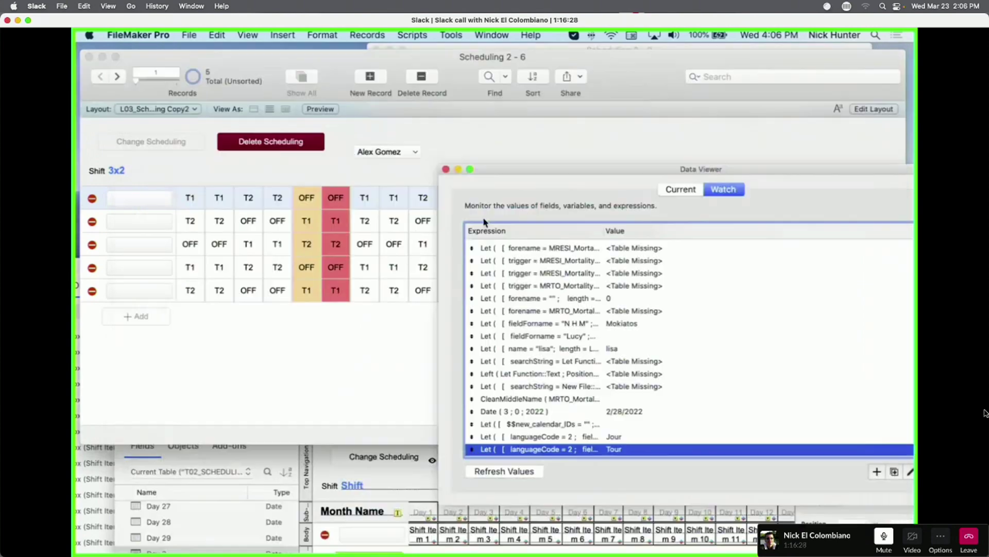
Close the Data Viewer and switch the scheduling layout to Layout mode.
{"action": "left_click_drag", "start_coordinate": [484, 169], "coordinate": [334, 125]}
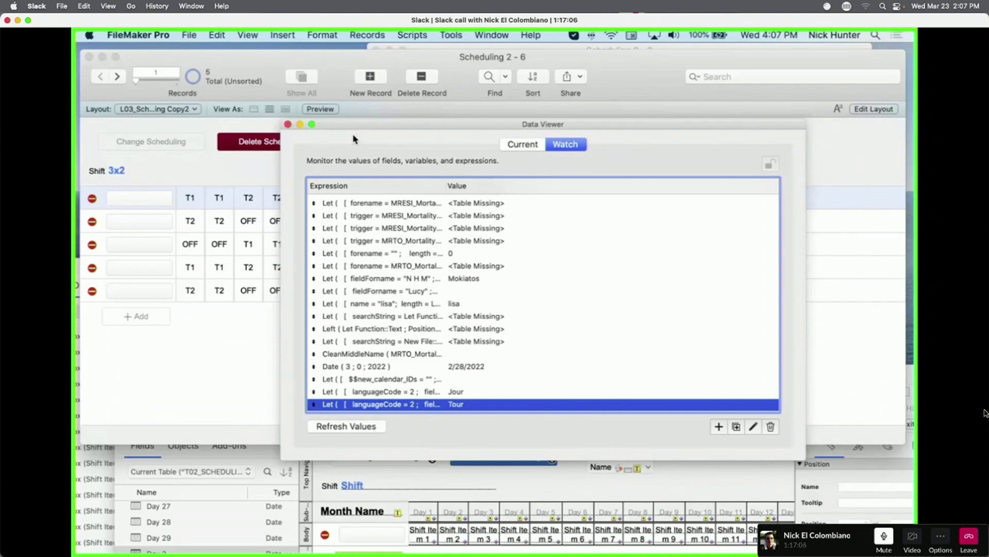
{"action": "left_click", "coordinate": [288, 124]}
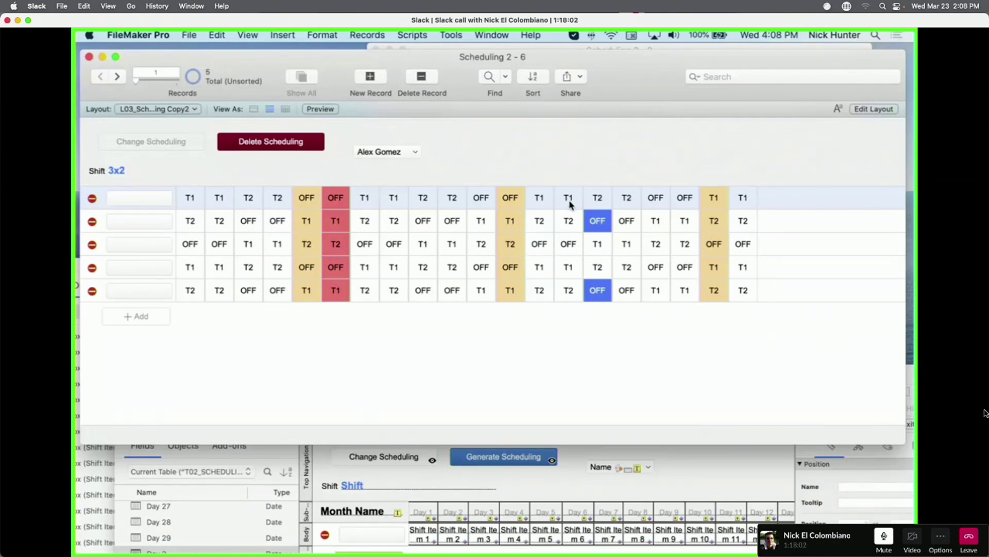
{"action": "scroll", "coordinate": [452, 149], "scroll_direction": "right", "scroll_amount": 1}
{"action": "key", "text": "super+l"}
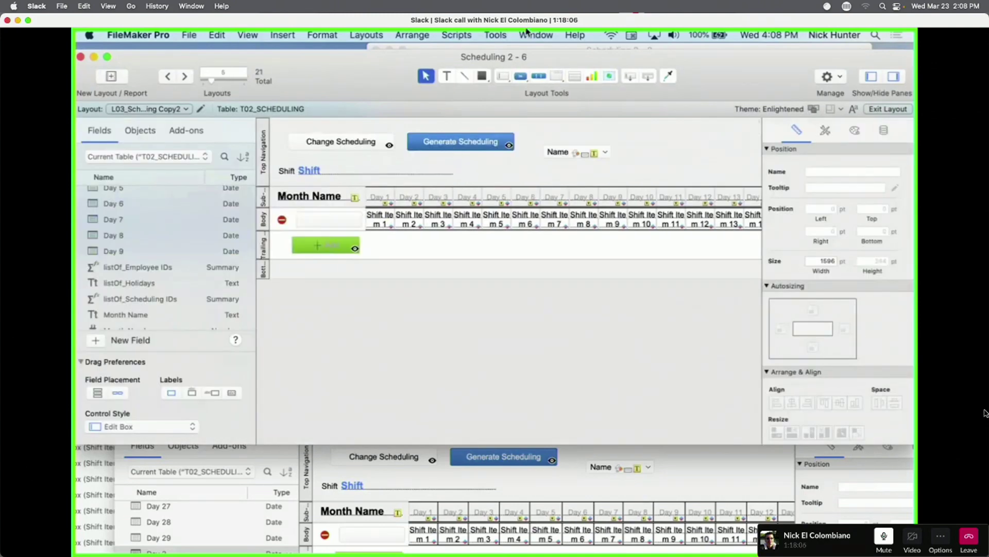
Copy the entire watched Let expression for T02_SCHEDULING::Day 1 from the Data Viewer and close the viewer.
{"action": "left_click", "coordinate": [495, 35]}
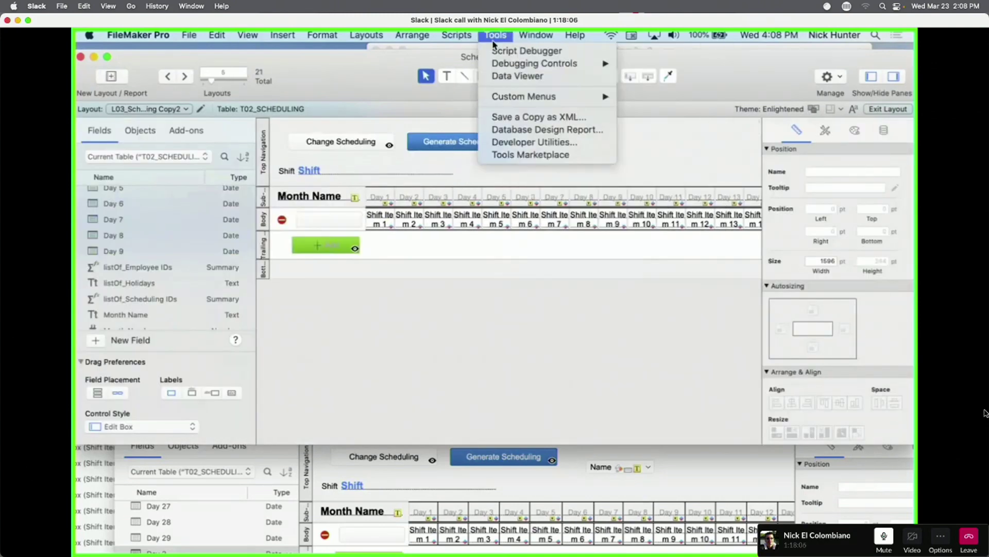
{"action": "left_click", "coordinate": [503, 78]}
{"action": "key", "text": "super+w"}
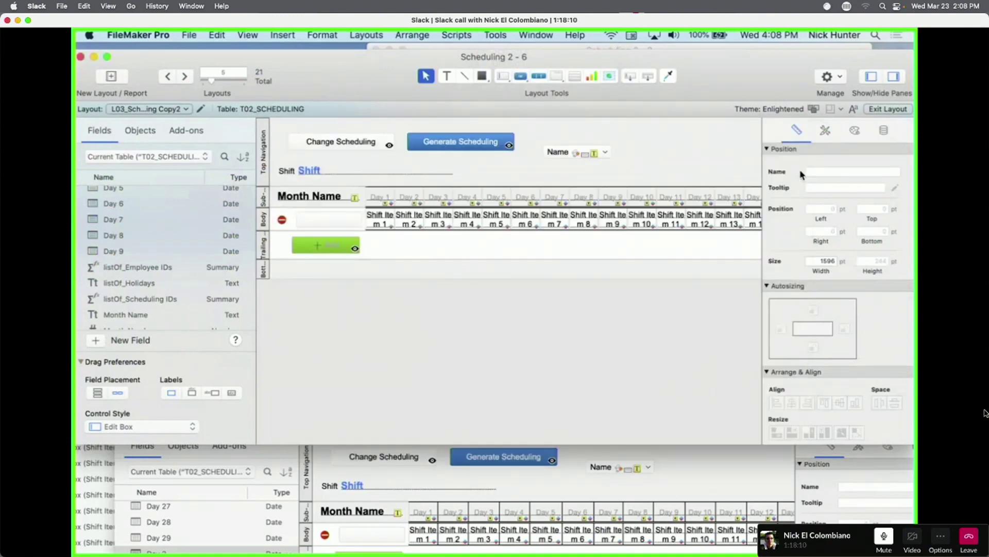
{"action": "left_click", "coordinate": [536, 35]}
{"action": "mouse_move", "coordinate": [511, 40]}
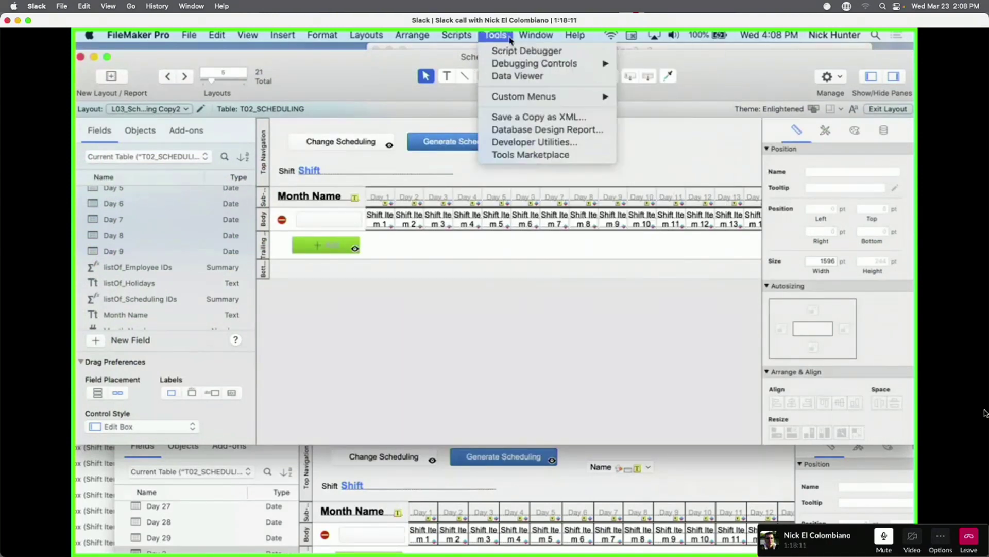
{"action": "left_click", "coordinate": [505, 75]}
{"action": "scroll", "coordinate": [454, 364], "scroll_direction": "down", "scroll_amount": 10}
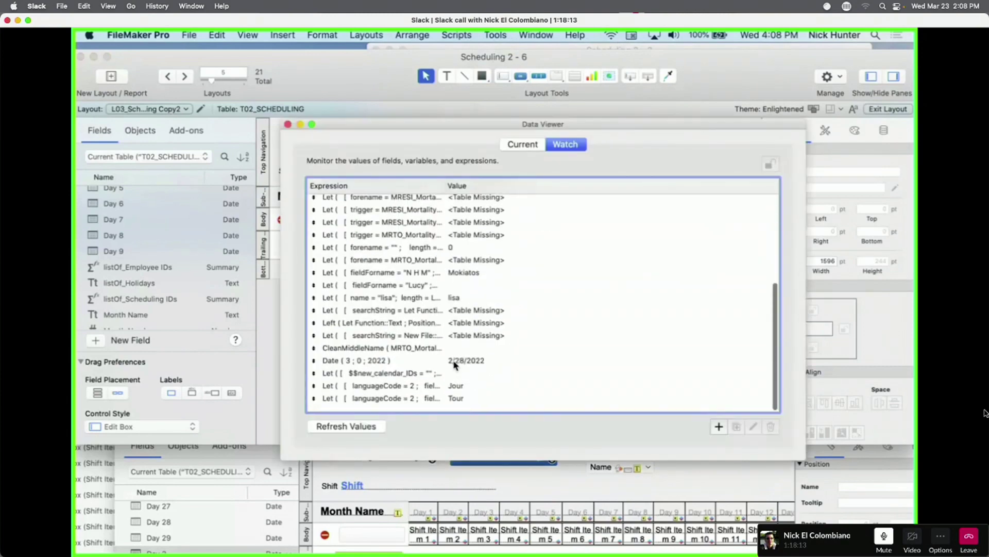
{"action": "left_click", "coordinate": [469, 393]}
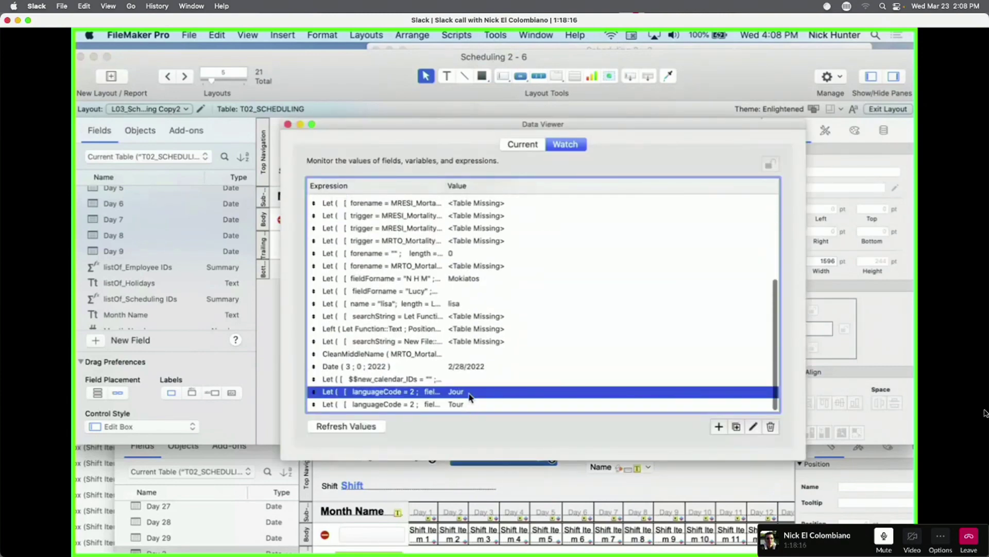
{"action": "double_click", "coordinate": [470, 395]}
{"action": "key", "text": "super+a"}
{"action": "key", "text": "super+c"}
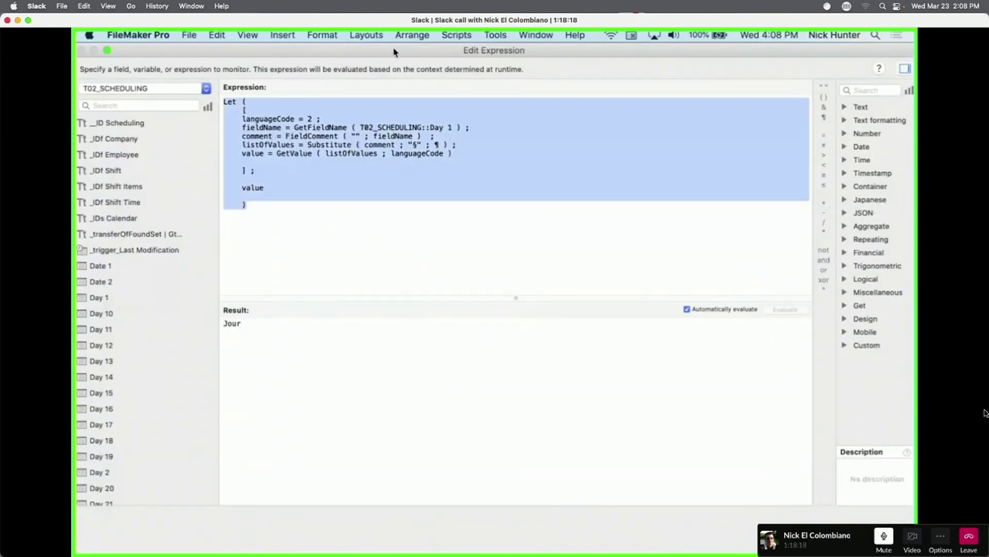
{"action": "key", "text": "Escape"}
{"action": "key", "text": "super+w"}
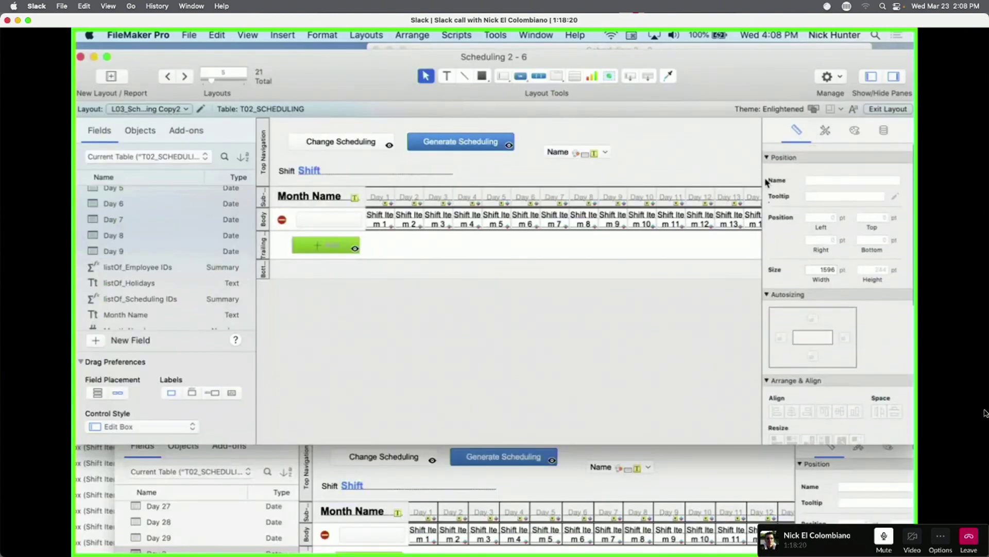
Replace the Self formula in the Day 1 field's tooltip calculation with the copied Let expression.
{"action": "left_click", "coordinate": [381, 197]}
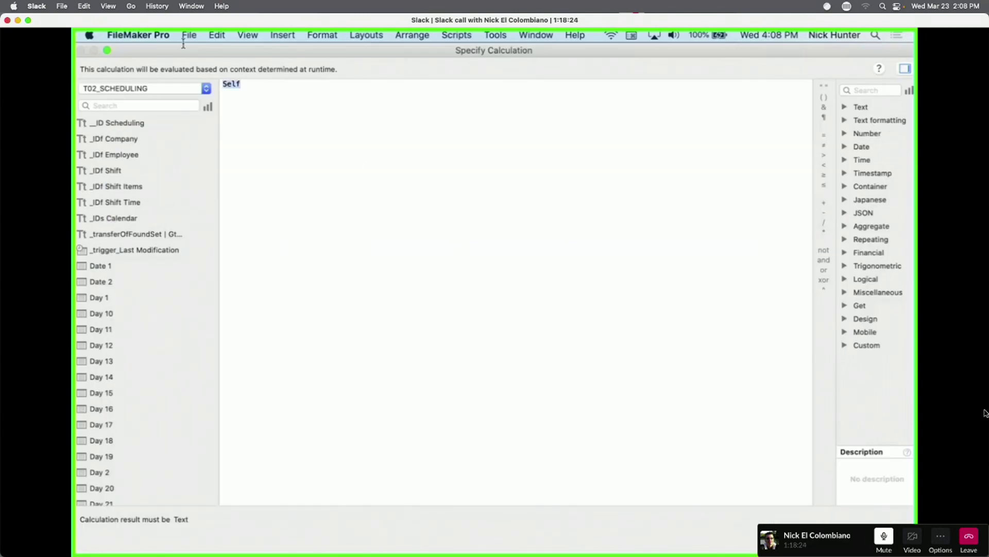
{"action": "key", "text": "super+a"}
{"action": "key", "text": "super+v"}
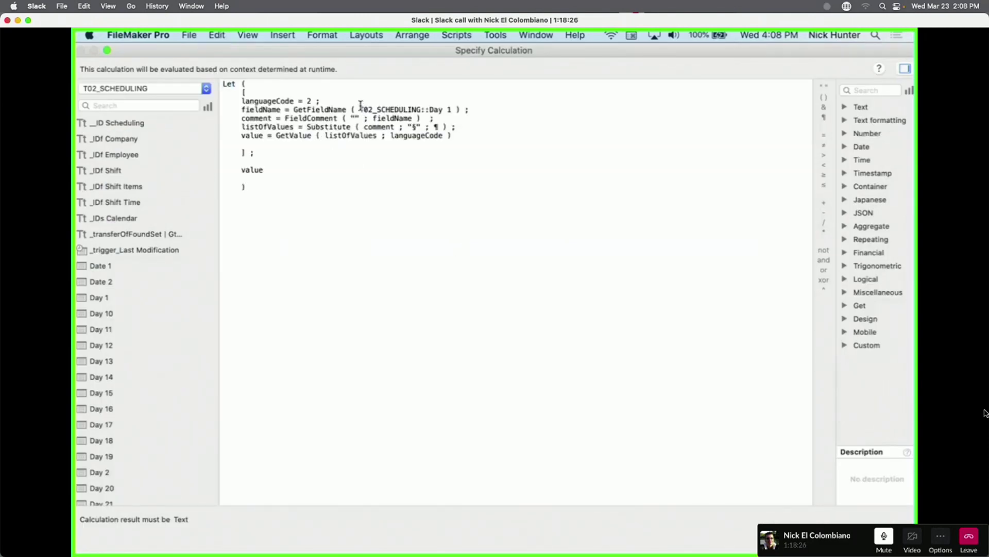
Change the GetFieldName argument in the pasted calculation to Self, save it, and return the layout to Browse mode.
{"action": "left_click", "coordinate": [436, 107]}
{"action": "mouse_move", "coordinate": [453, 110]}
{"action": "left_mouse_down"}
{"action": "mouse_move", "coordinate": [356, 109]}
{"action": "mouse_move", "coordinate": [453, 107]}
{"action": "left_mouse_up"}
{"action": "type", "text": "Self"}
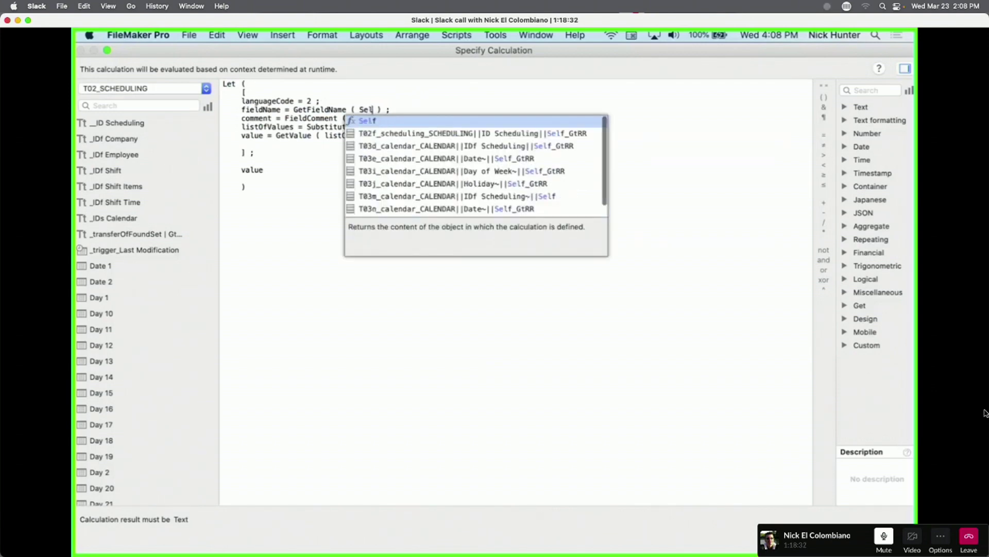
{"action": "left_click", "coordinate": [485, 85]}
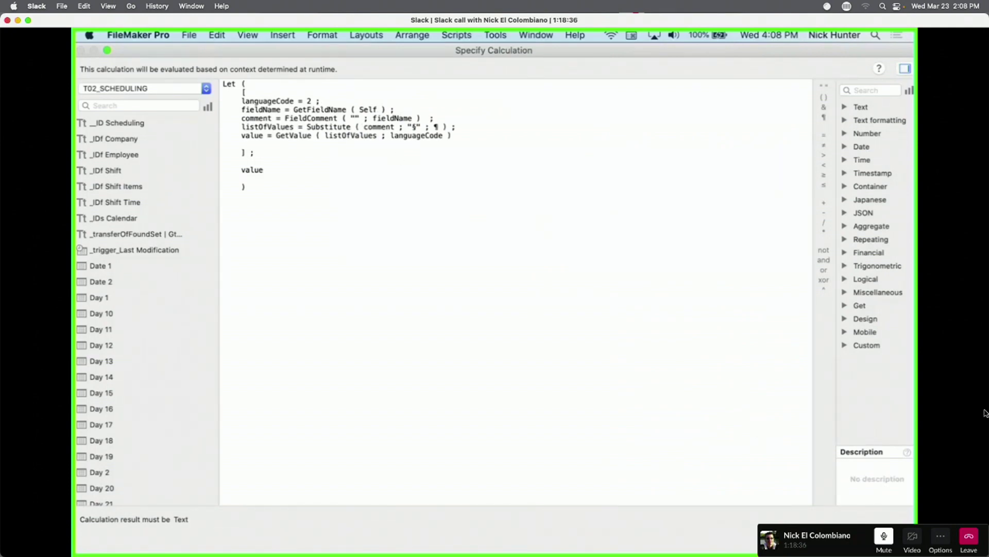
{"action": "key", "text": "KP_Enter"}
{"action": "left_click", "coordinate": [491, 173]}
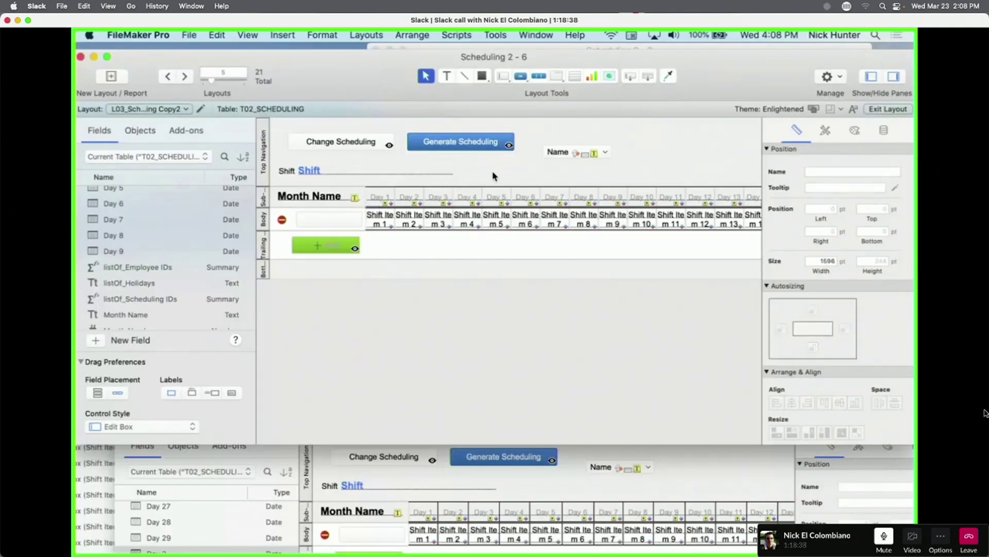
{"action": "key", "text": "super+b"}
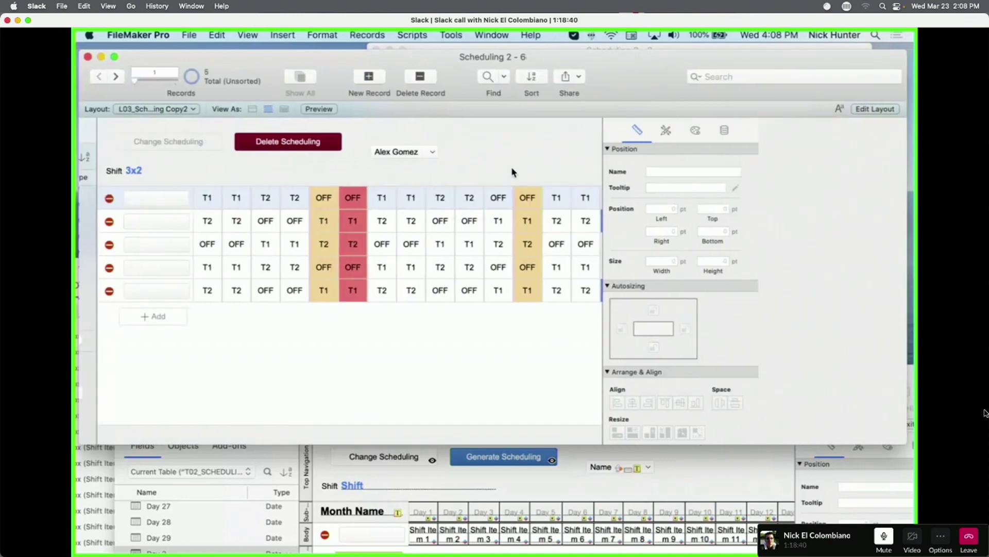
Sort the scheduling records by Month Number from the current table in ascending order.
{"action": "key", "text": "super+s"}
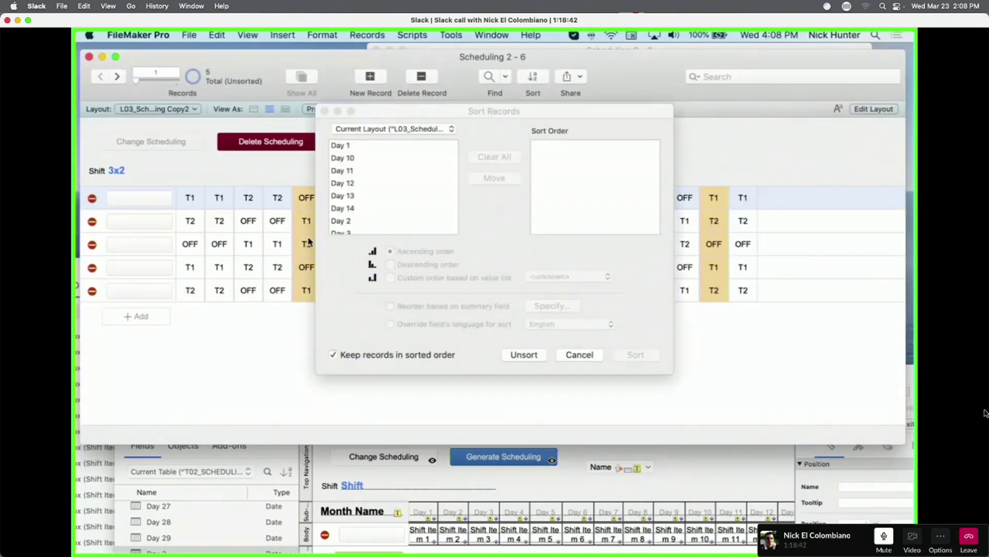
{"action": "left_click", "coordinate": [362, 130]}
{"action": "left_click", "coordinate": [362, 139]}
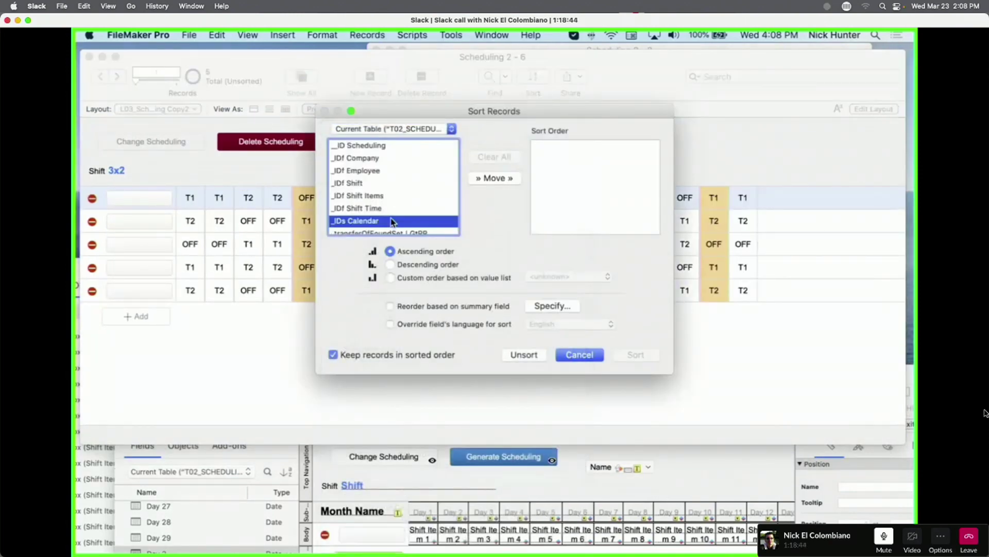
{"action": "scroll", "coordinate": [409, 223], "scroll_direction": "down", "scroll_amount": 10}
{"action": "left_click", "coordinate": [410, 222]}
{"action": "scroll", "coordinate": [394, 229], "scroll_direction": "down", "scroll_amount": 1}
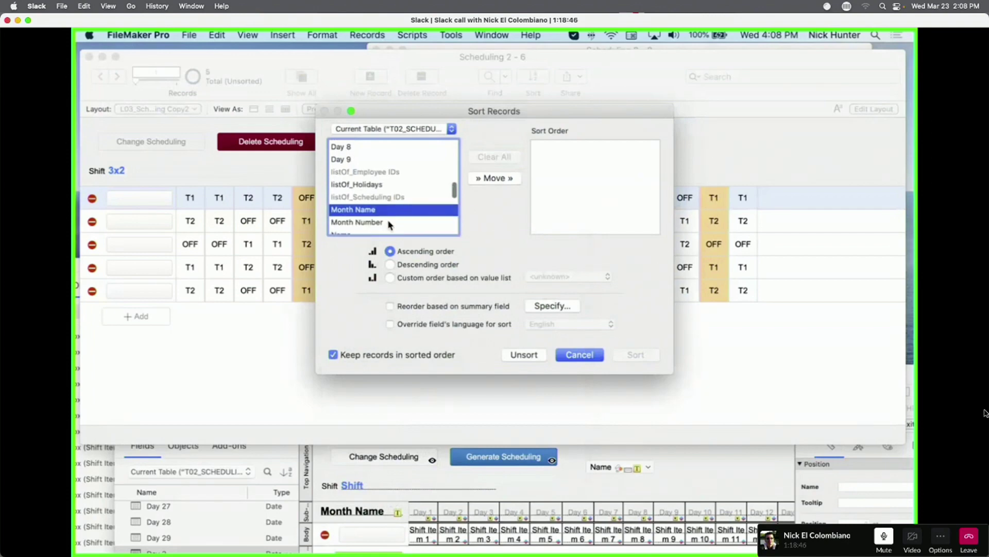
{"action": "double_click", "coordinate": [391, 224]}
{"action": "left_click", "coordinate": [635, 355]}
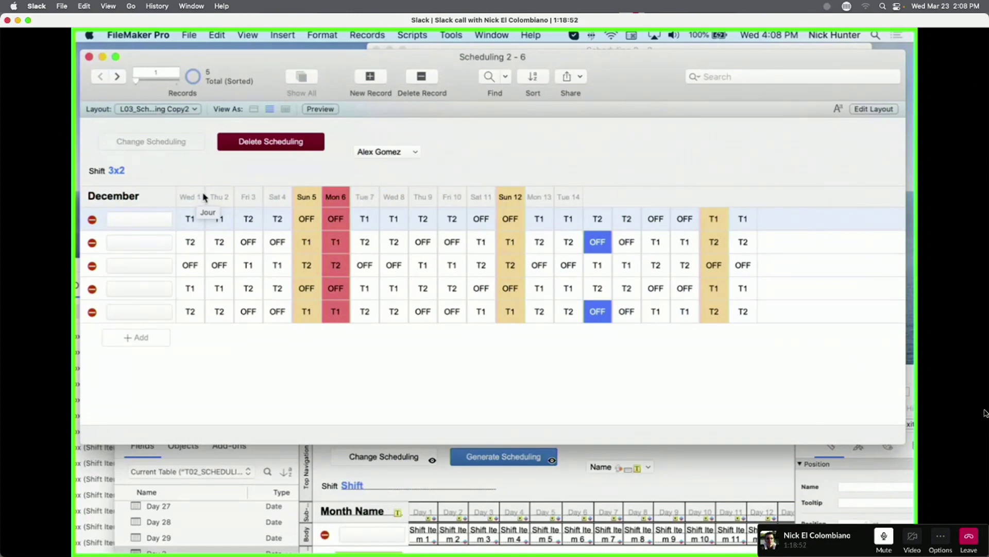
Copy the Day 1 field's tooltip expression to the tooltips of all fields Day 1 through Day 14 and return to Browse mode.
{"action": "key", "text": "super+l"}
{"action": "scroll", "coordinate": [534, 188], "scroll_direction": "right", "scroll_amount": 5}
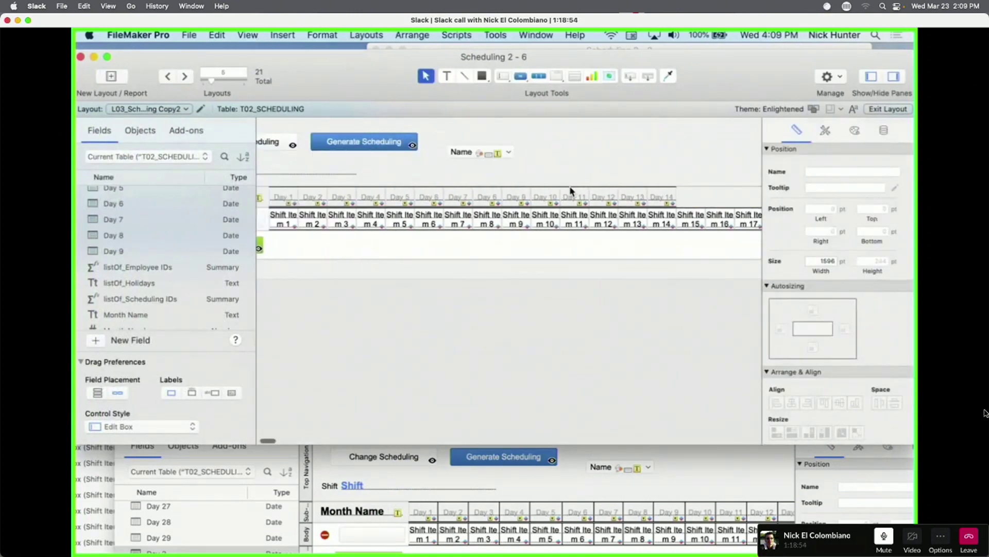
{"action": "left_click", "coordinate": [294, 198]}
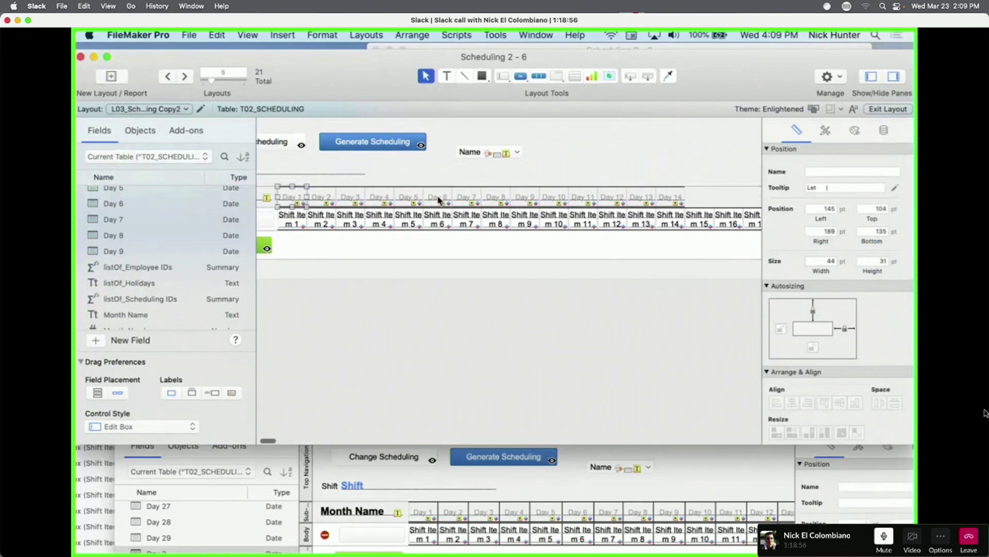
{"action": "left_click", "coordinate": [833, 187]}
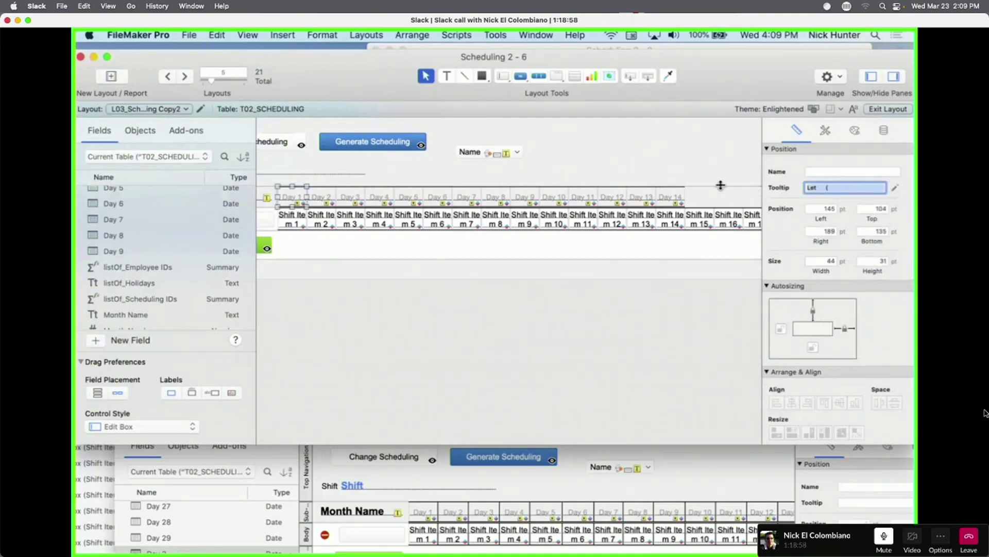
{"action": "left_click_drag", "start_coordinate": [714, 197], "coordinate": [303, 206]}
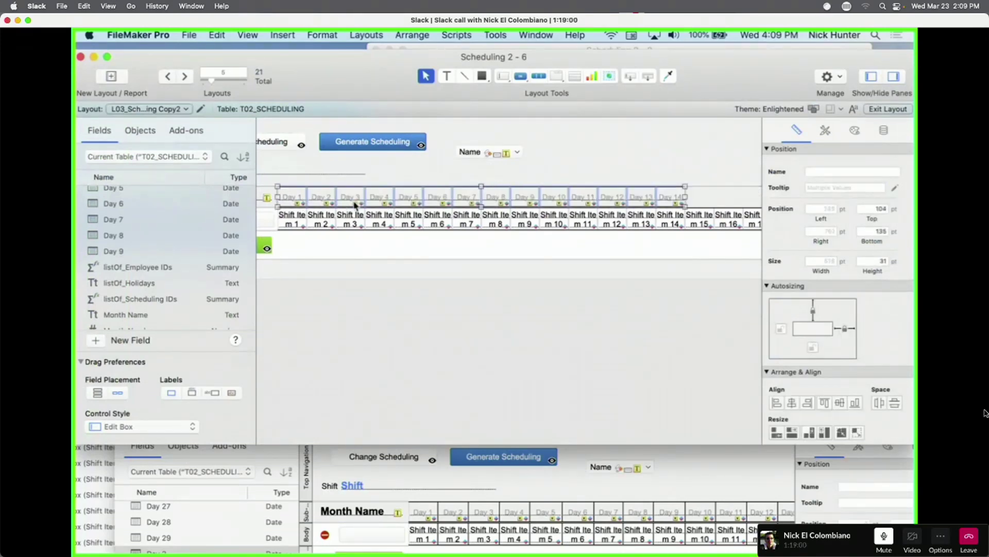
{"action": "left_click", "coordinate": [821, 188]}
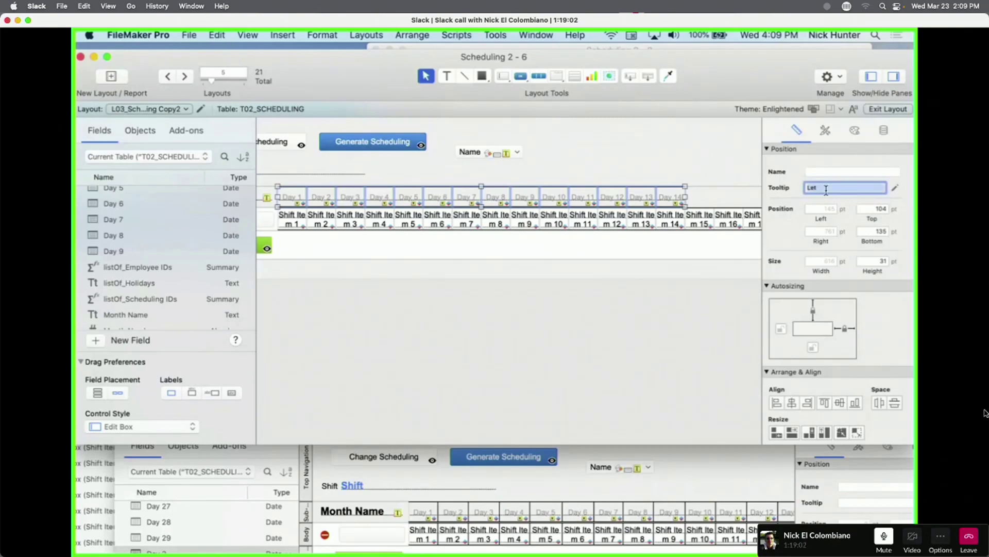
{"action": "key", "text": "super+b"}
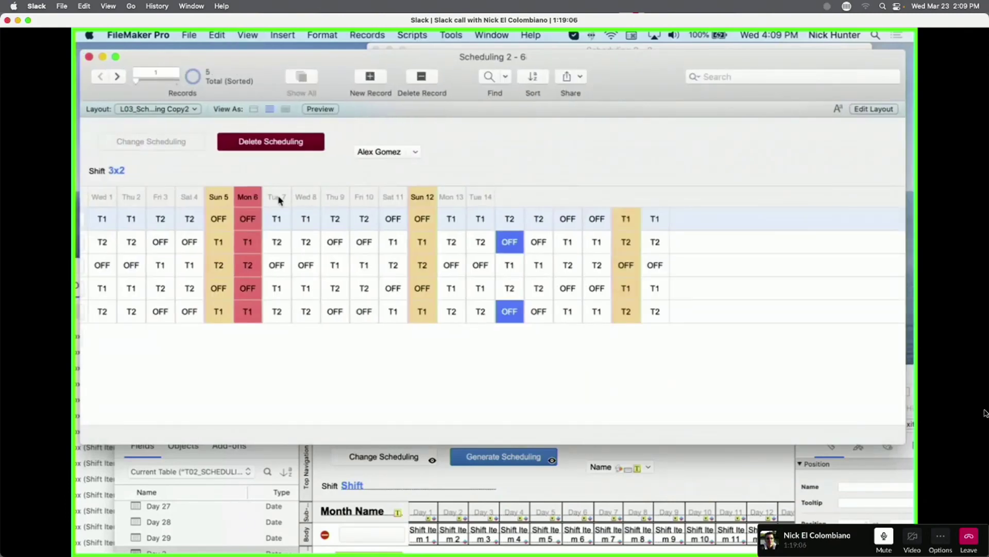
In the Day 1 field's tooltip calculation, append & and the RightWords function to the value result.
{"action": "key", "text": "super+l"}
{"action": "left_click", "coordinate": [385, 201]}
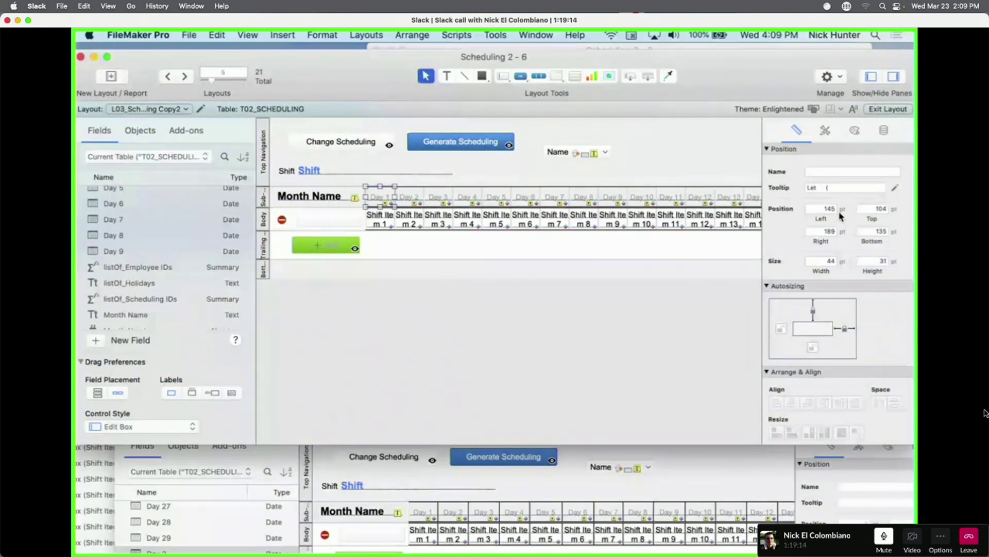
{"action": "left_click", "coordinate": [895, 188]}
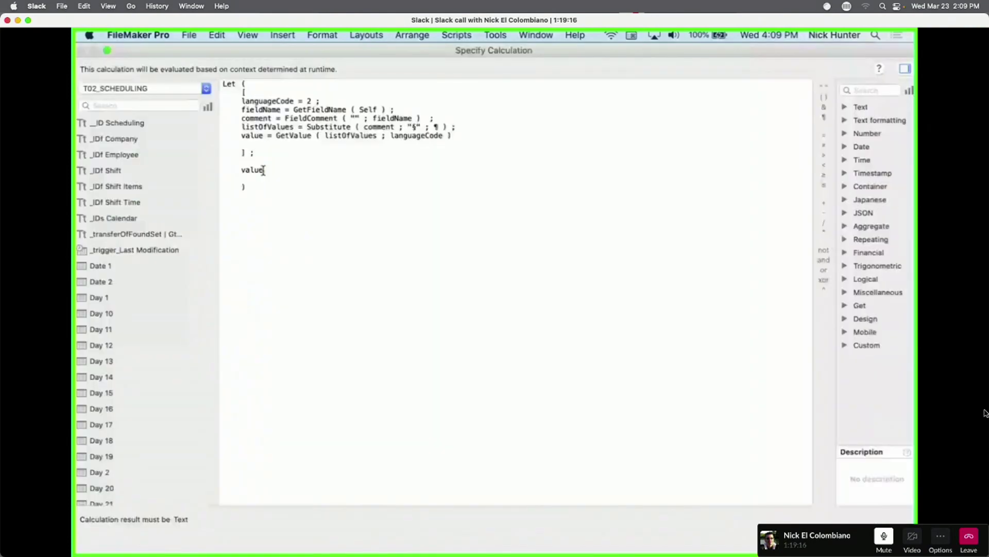
{"action": "double_click", "coordinate": [246, 172]}
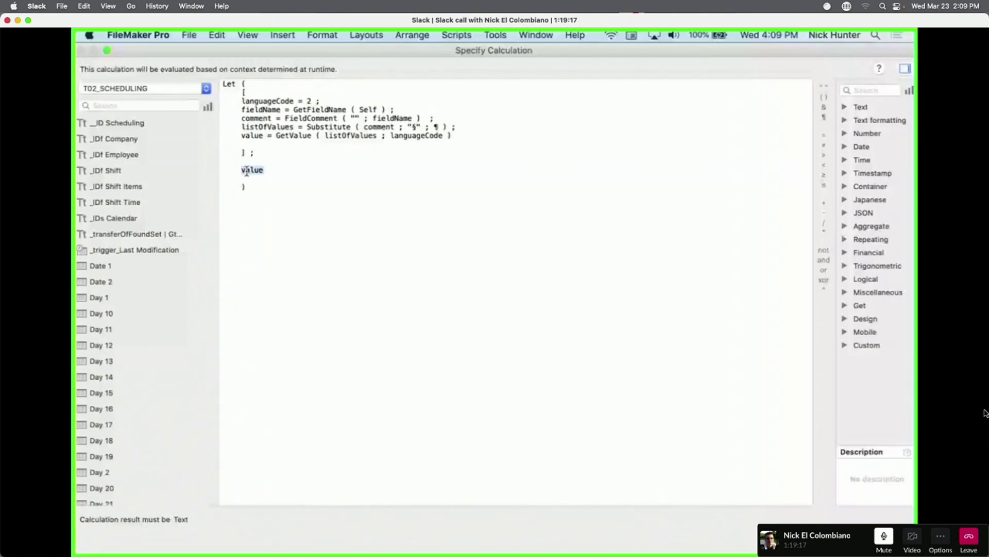
{"action": "left_click", "coordinate": [274, 172]}
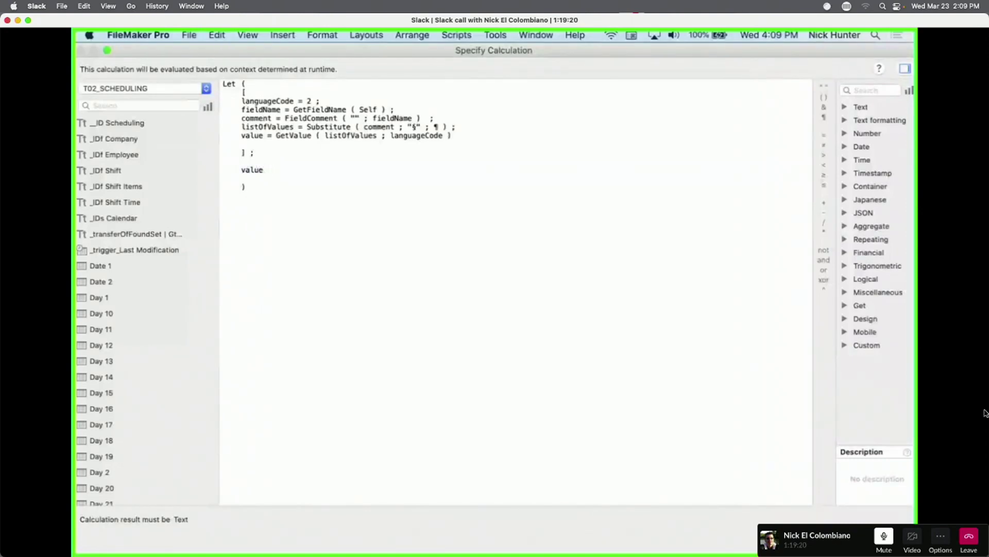
{"action": "type", "text": "& right"}
{"action": "key", "text": "Down"}
{"action": "key", "text": "Down"}
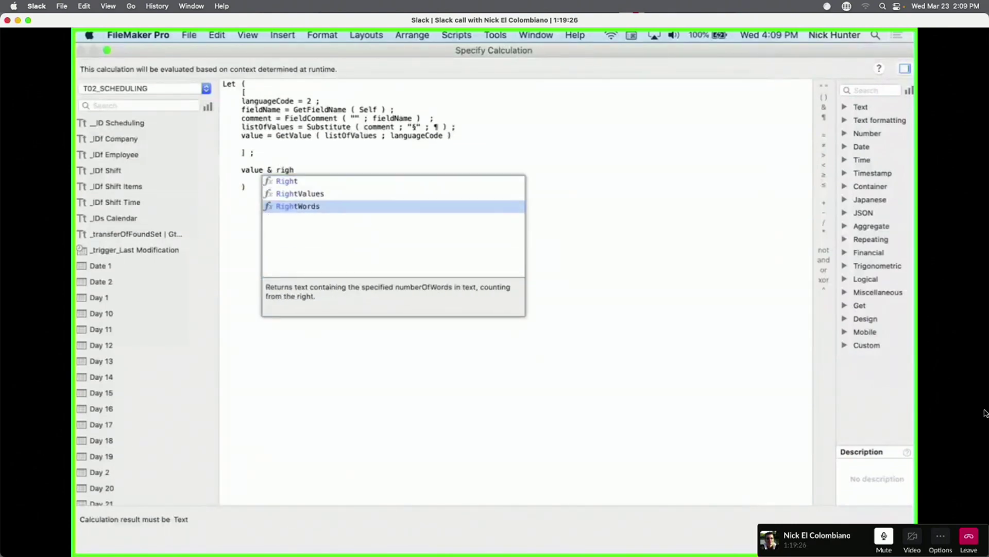
{"action": "key", "text": "Return"}
Replace the text argument of RightWords with GetFieldName ( Self ).
{"action": "double_click", "coordinate": [342, 170]}
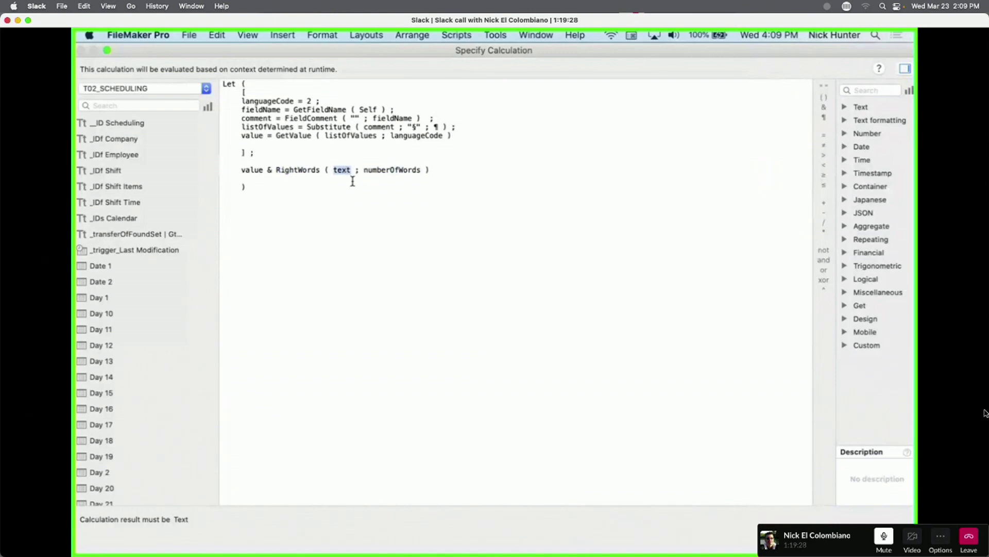
{"action": "type", "text": "self"}
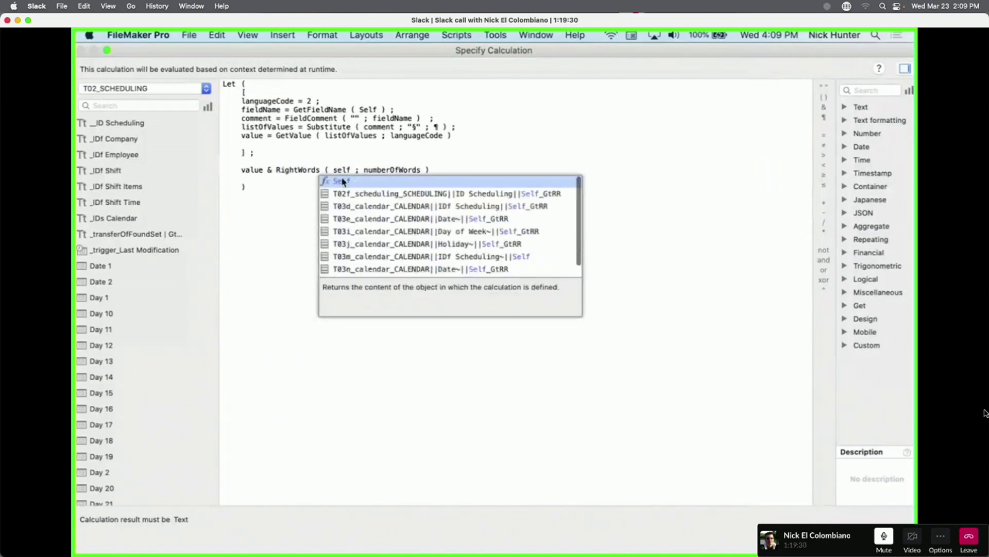
{"action": "double_click", "coordinate": [342, 171]}
{"action": "type", "text": "geyfe"}
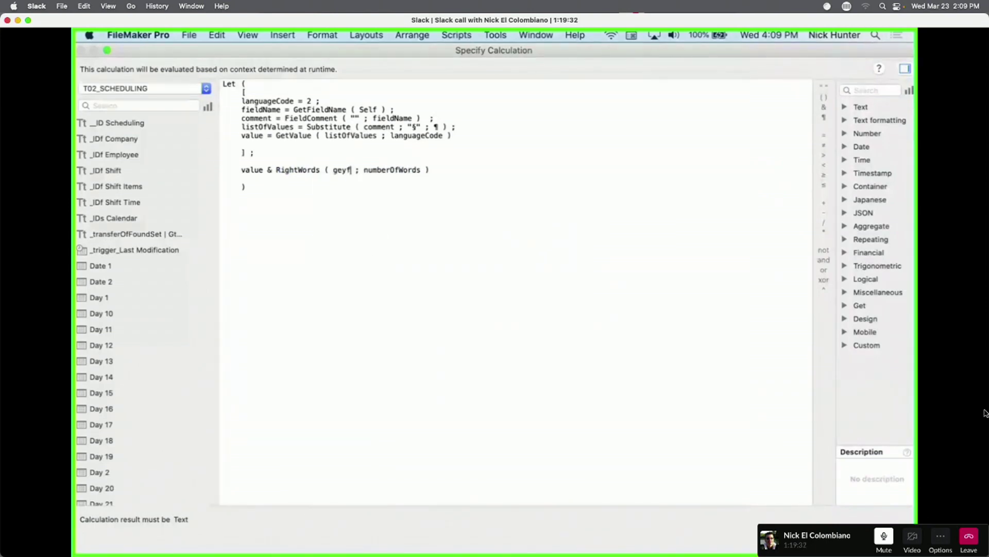
{"action": "key", "text": "BackSpace"}
{"action": "key", "text": "BackSpace"}
{"action": "key", "text": "BackSpace"}
{"action": "type", "text": "tfield"}
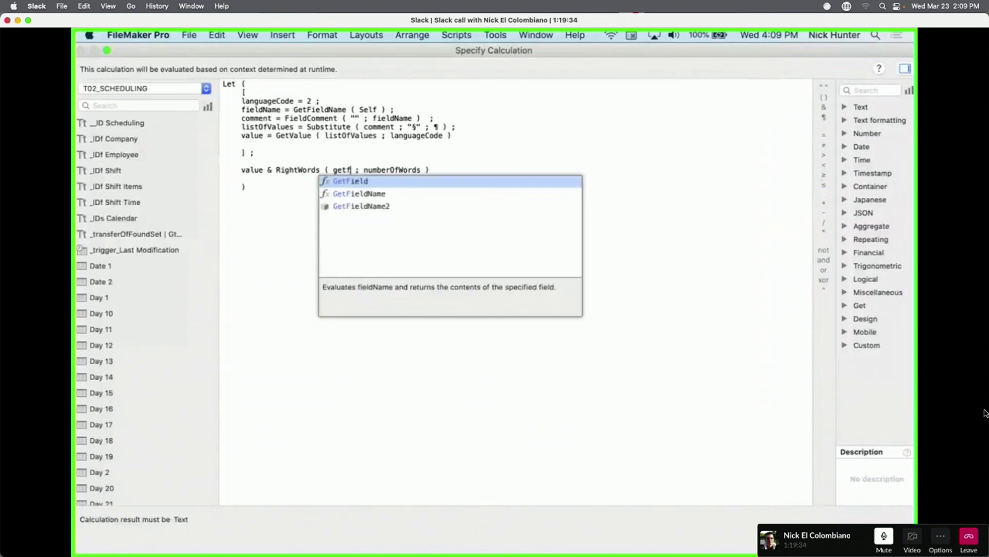
{"action": "key", "text": "Down"}
{"action": "key", "text": "Return"}
{"action": "type", "text": "self"}
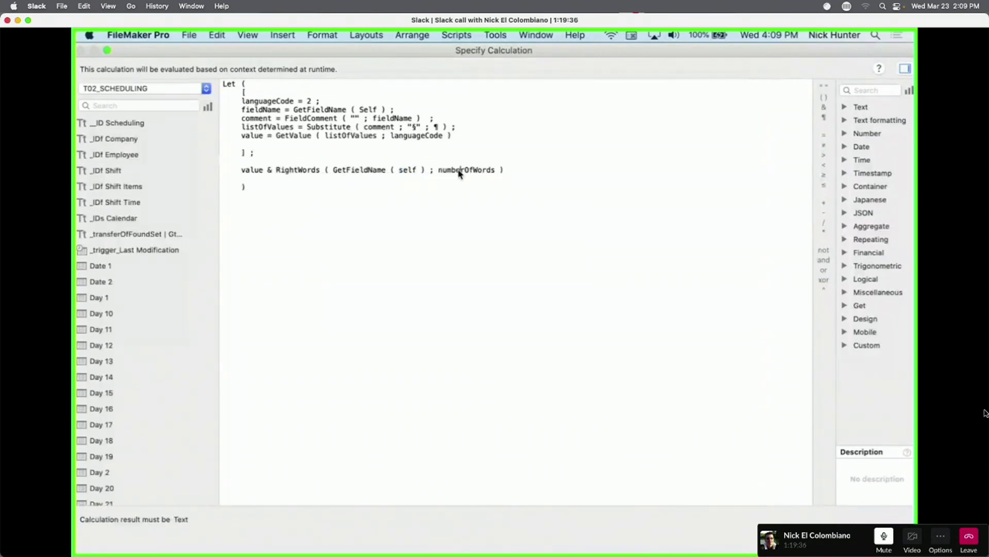
Set the numberOfWords argument of RightWords to 1, save the calculation, and check the Day 1 tooltip in Browse mode.
{"action": "double_click", "coordinate": [460, 171]}
{"action": "type", "text": "1"}
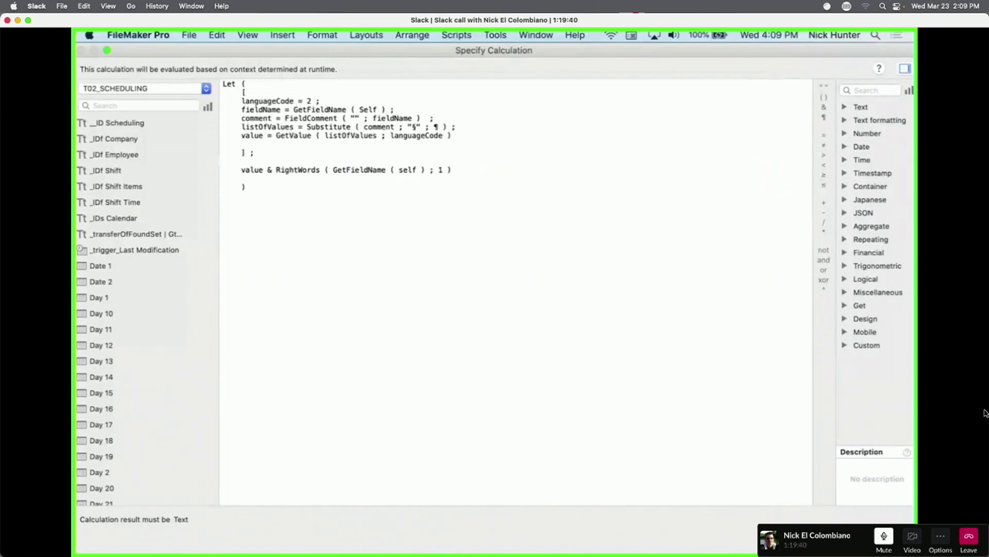
{"action": "key", "text": "Return"}
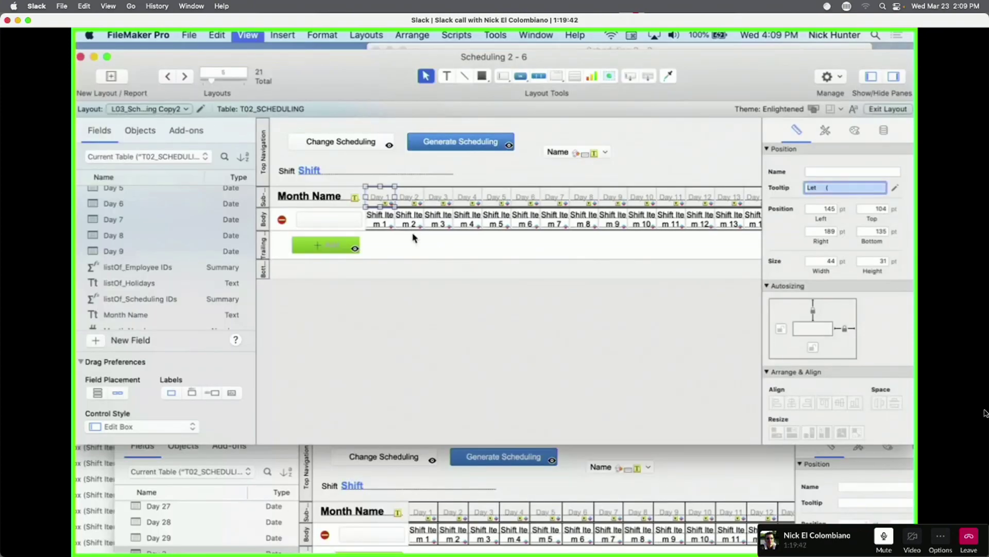
{"action": "key", "text": "super+b"}
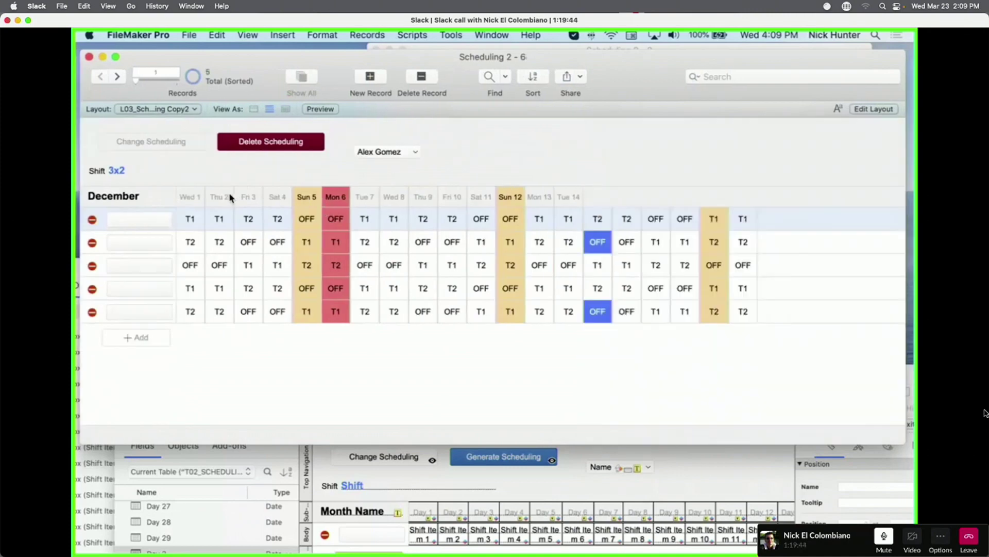
{"action": "mouse_move", "coordinate": [191, 199]}
Insert " " & between value and RightWords in the Day 1 tooltip calculation and save it.
{"action": "key", "text": "super+l"}
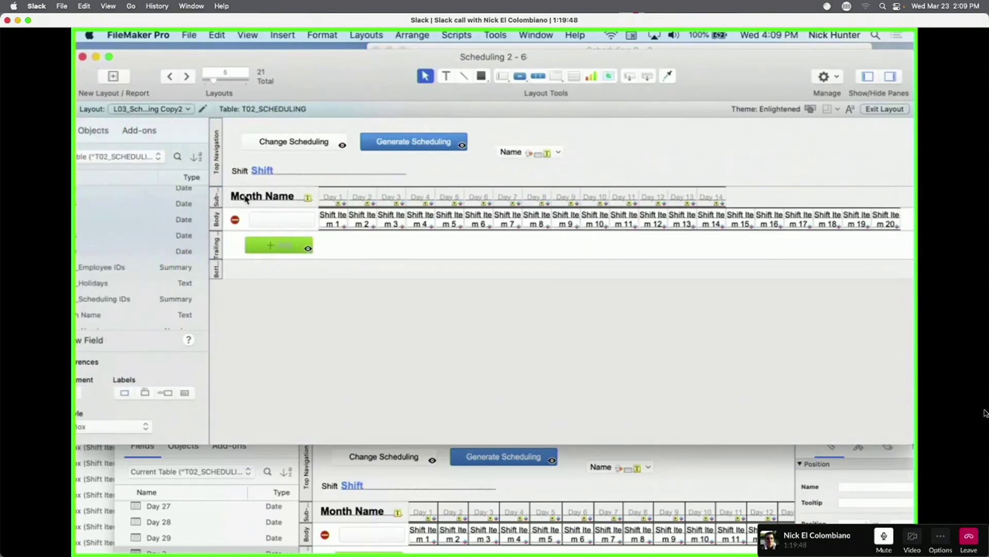
{"action": "left_click", "coordinate": [365, 203]}
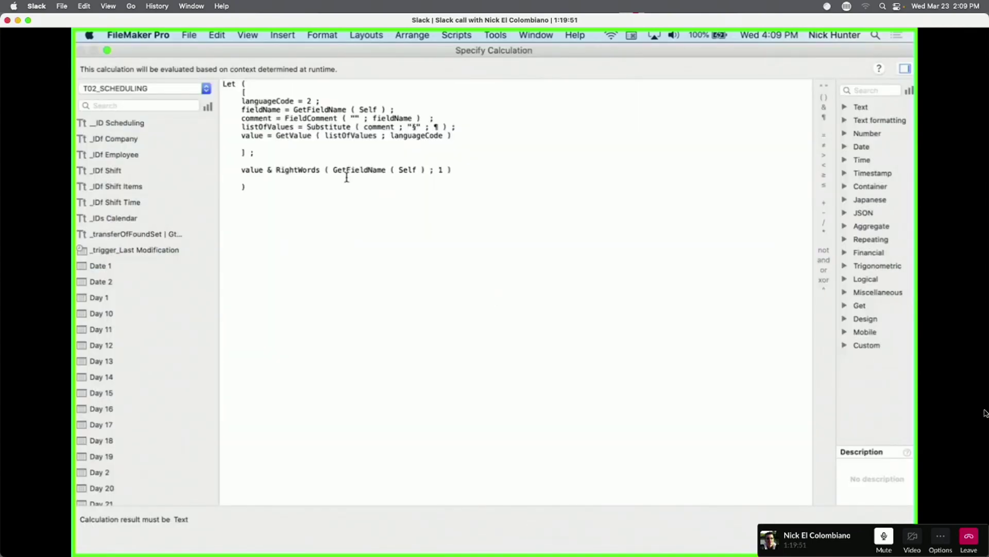
{"action": "left_click", "coordinate": [276, 170]}
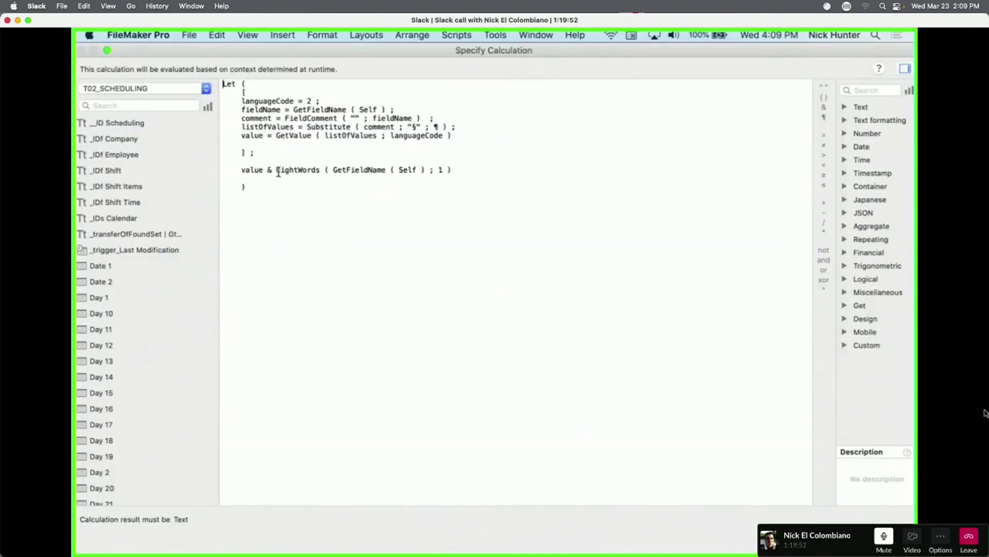
{"action": "type", "text": "\" \" "}
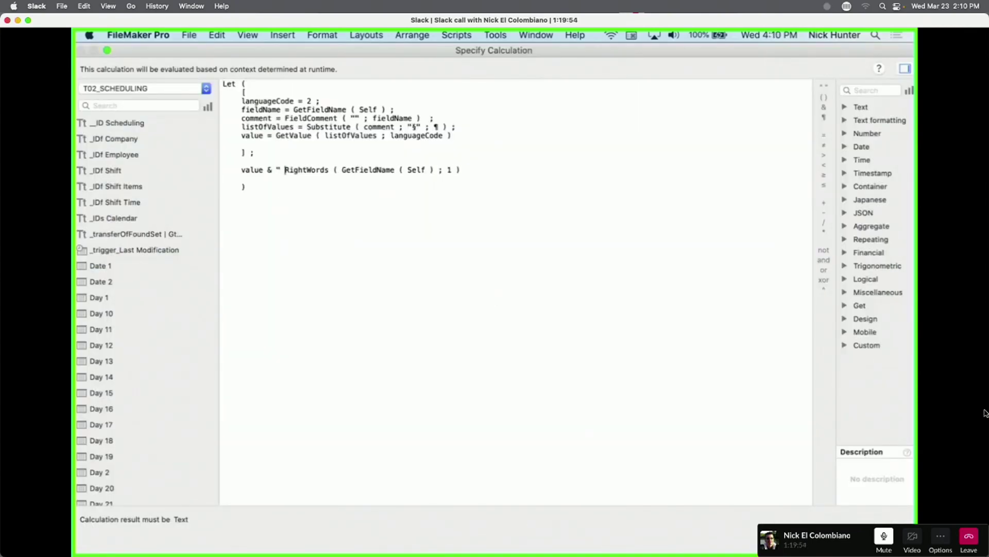
{"action": "type", "text": "&"}
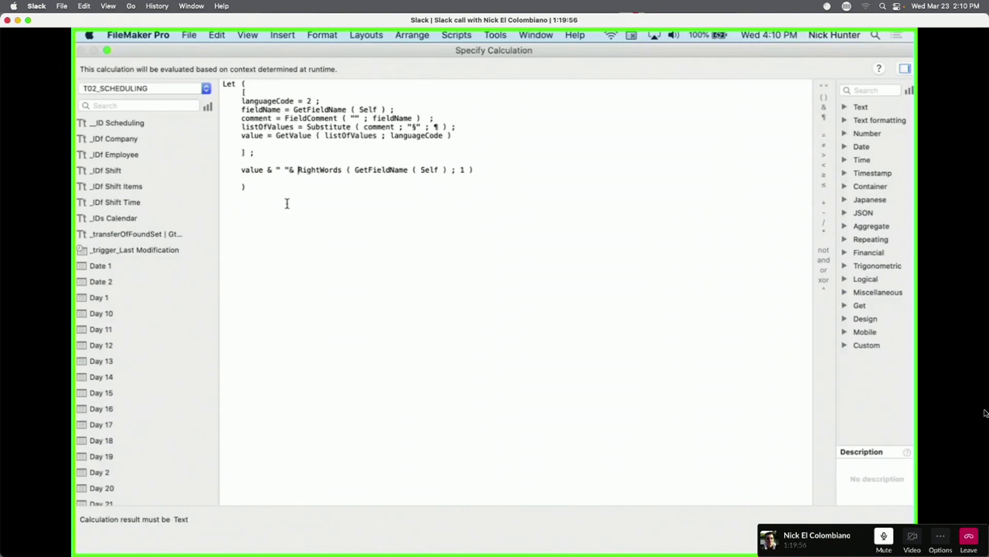
{"action": "left_click", "coordinate": [289, 170]}
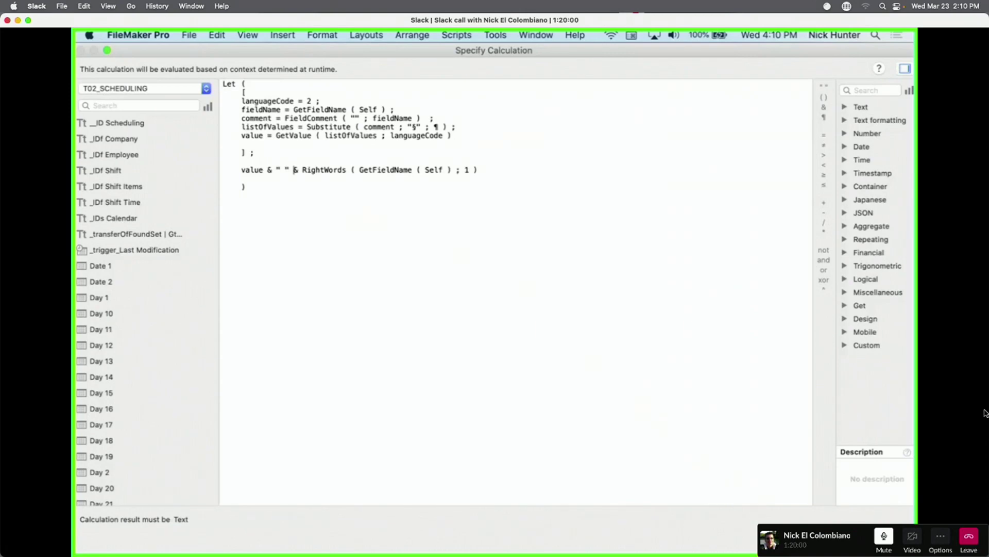
{"action": "key", "text": "Return"}
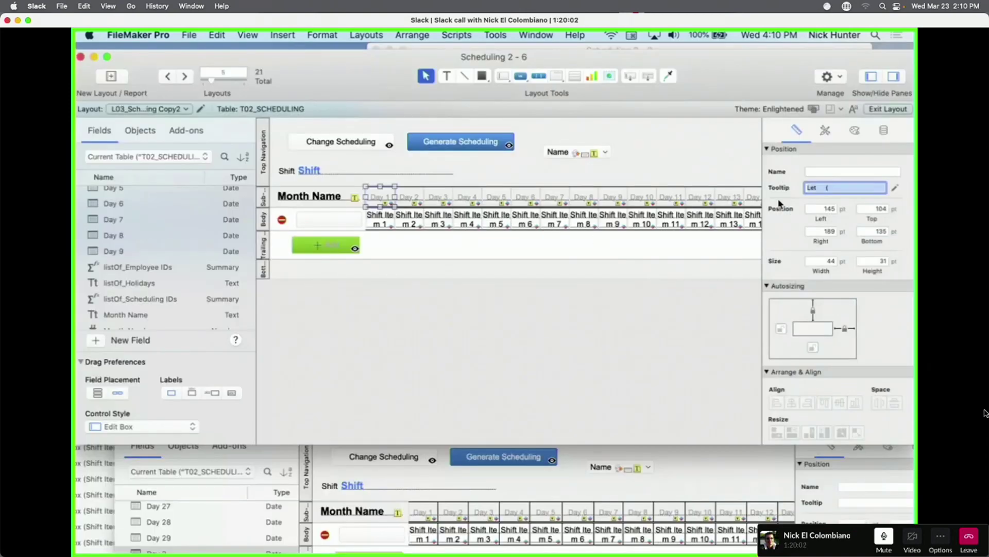
Replace the tooltips of Day 2 through Day 14 with the updated Day 1 expression, check them in Browse mode, and return to Layout mode.
{"action": "scroll", "coordinate": [464, 201], "scroll_direction": "right", "scroll_amount": 5}
{"action": "left_click_drag", "start_coordinate": [607, 198], "coordinate": [268, 201]}
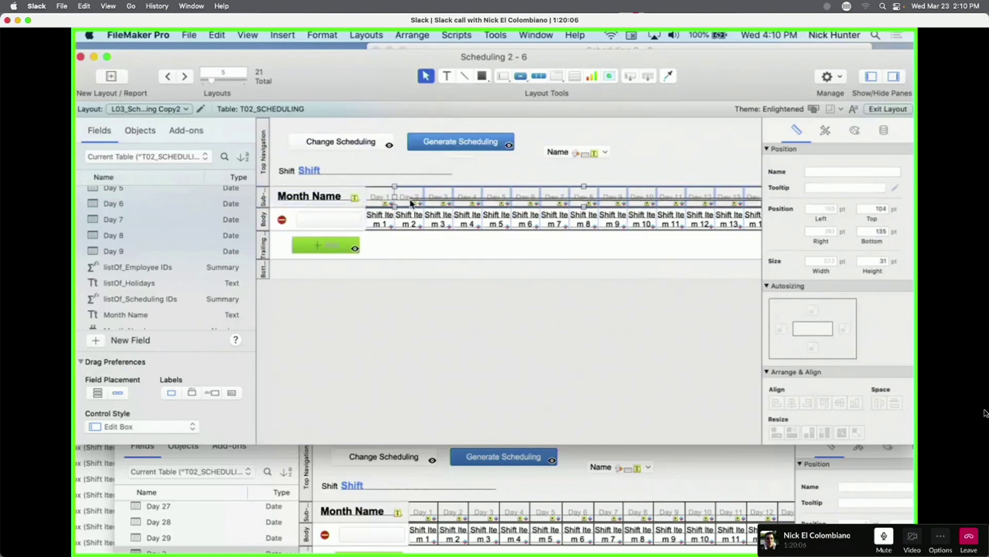
{"action": "left_click", "coordinate": [829, 188]}
{"action": "key", "text": "super+x"}
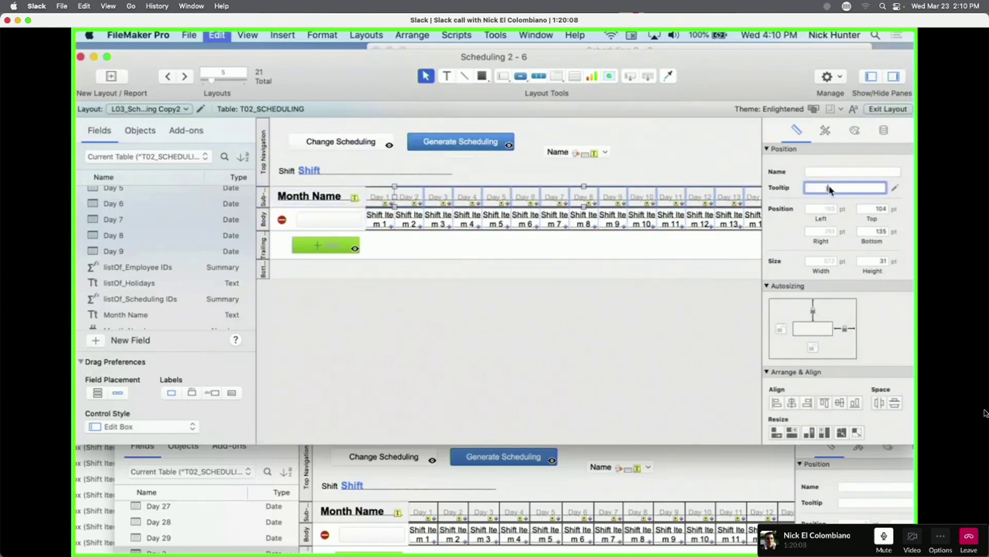
{"action": "key", "text": "super+v"}
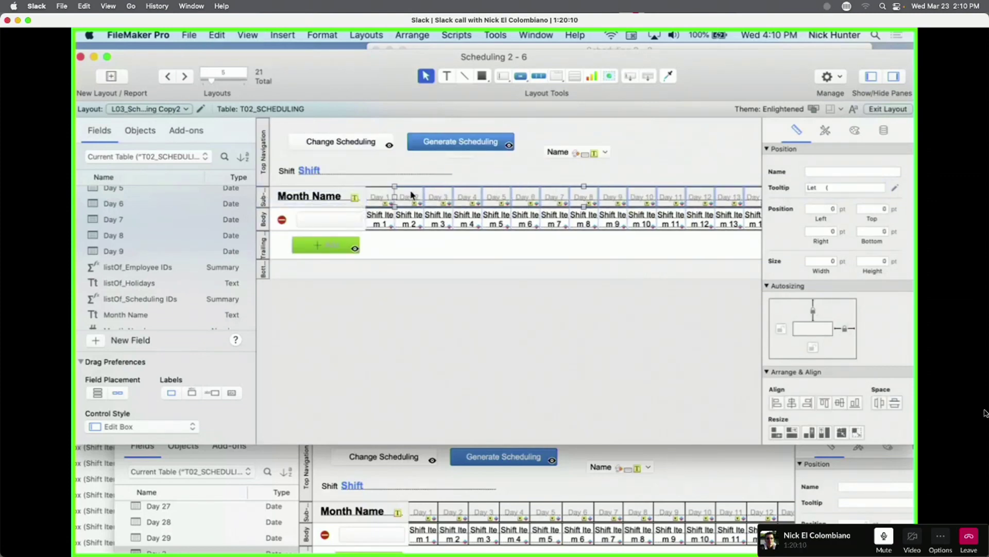
{"action": "key", "text": "super+b"}
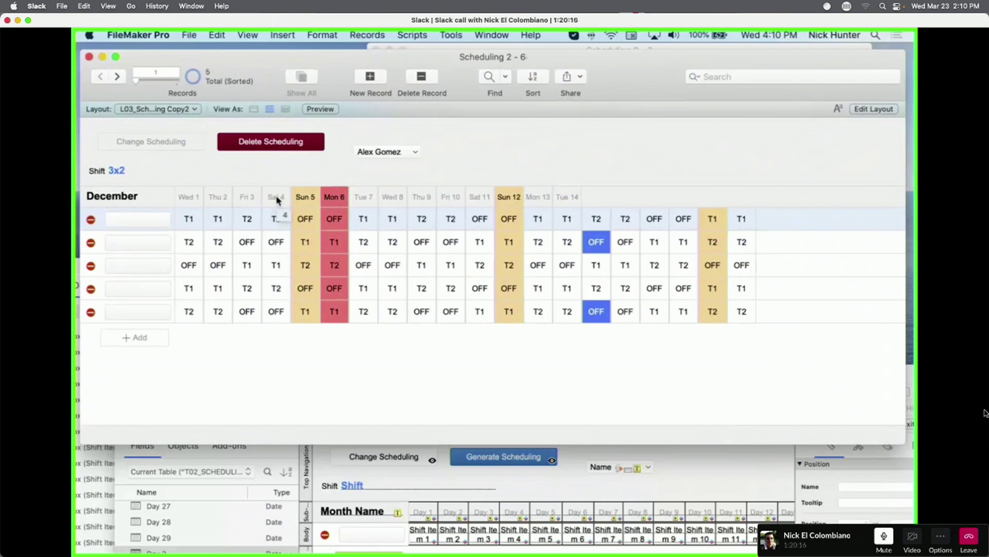
{"action": "key", "text": "super+l"}
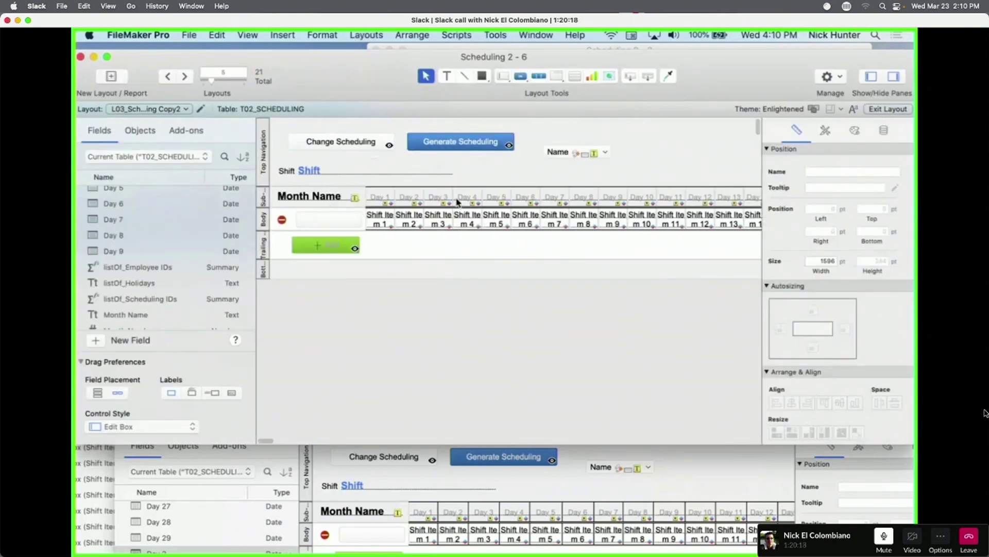
Switch to Browse mode and show the comments of the SCH_Scheduling fields in the database definition.
{"action": "key", "text": "super+b"}
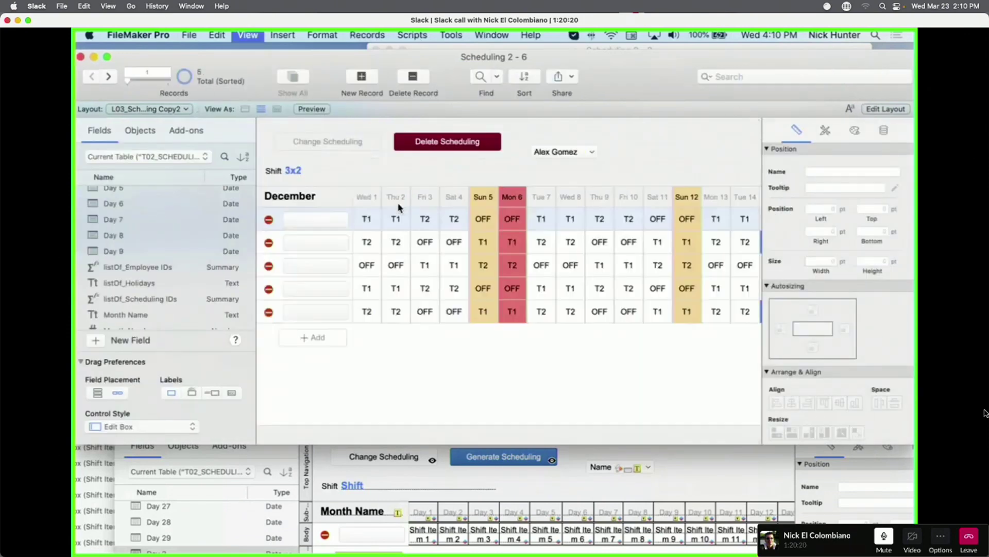
{"action": "key", "text": "shift+super+d"}
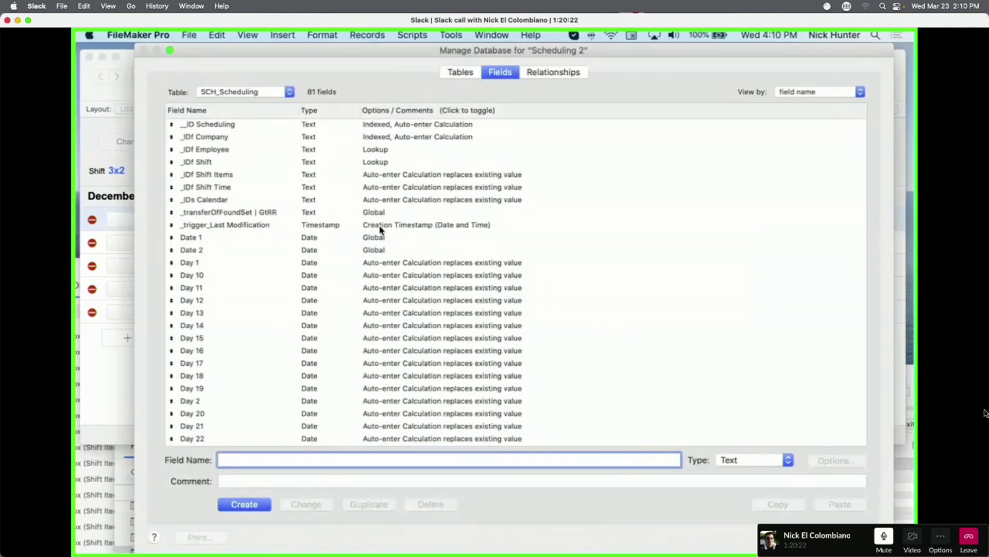
{"action": "left_click", "coordinate": [419, 111]}
{"action": "scroll", "coordinate": [409, 266], "scroll_direction": "down", "scroll_amount": 4}
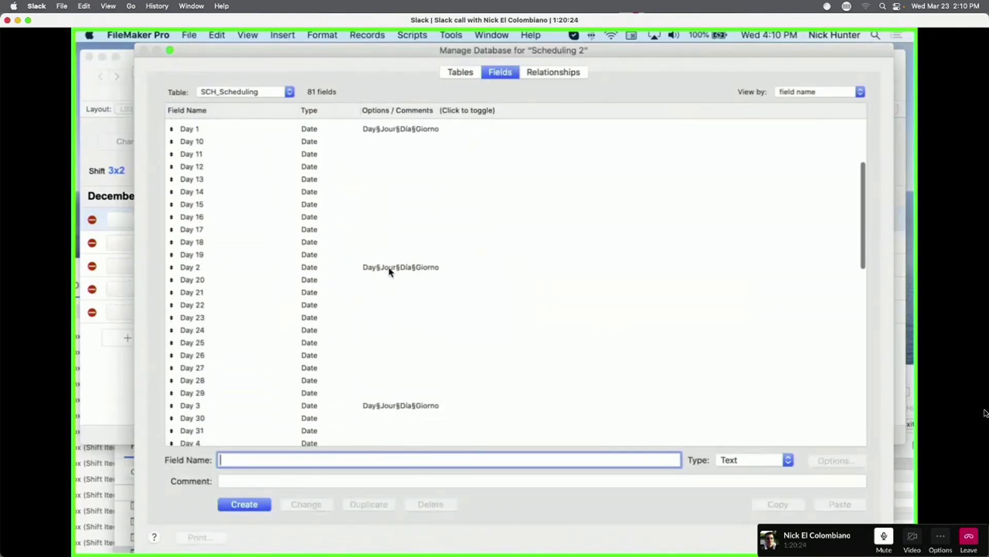
{"action": "left_click", "coordinate": [403, 328]}
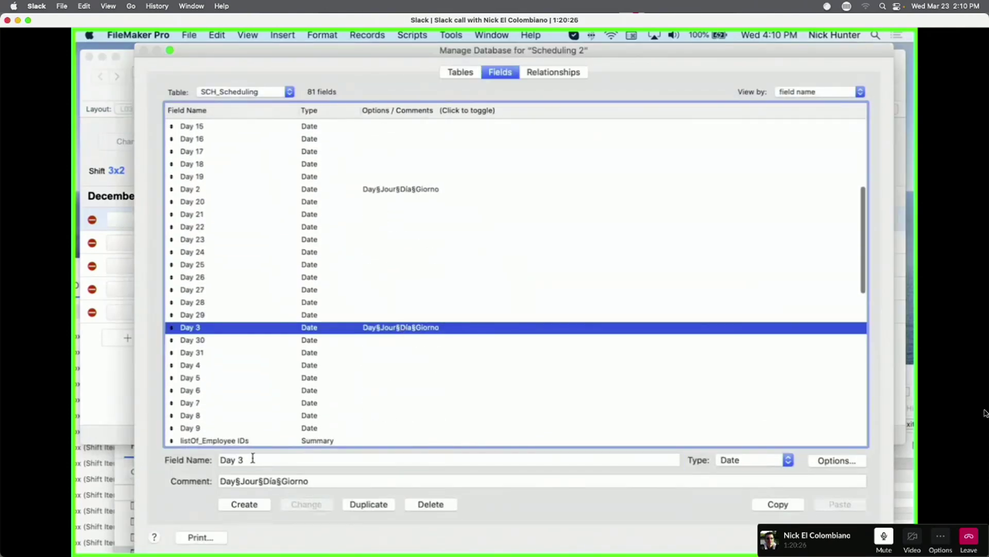
{"action": "left_click", "coordinate": [259, 477]}
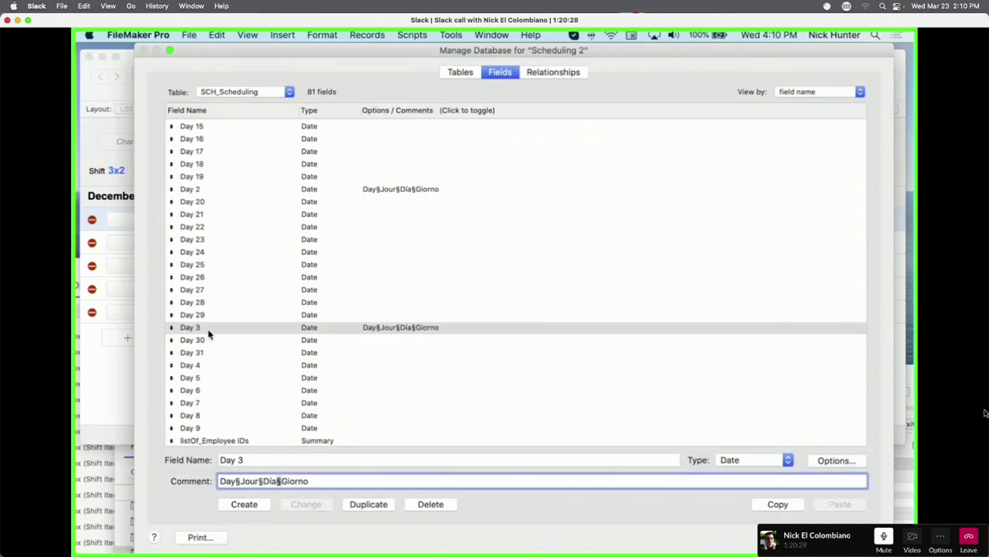
{"action": "left_click", "coordinate": [210, 367]}
{"action": "left_click", "coordinate": [262, 480]}
{"action": "type", "text": "§"}
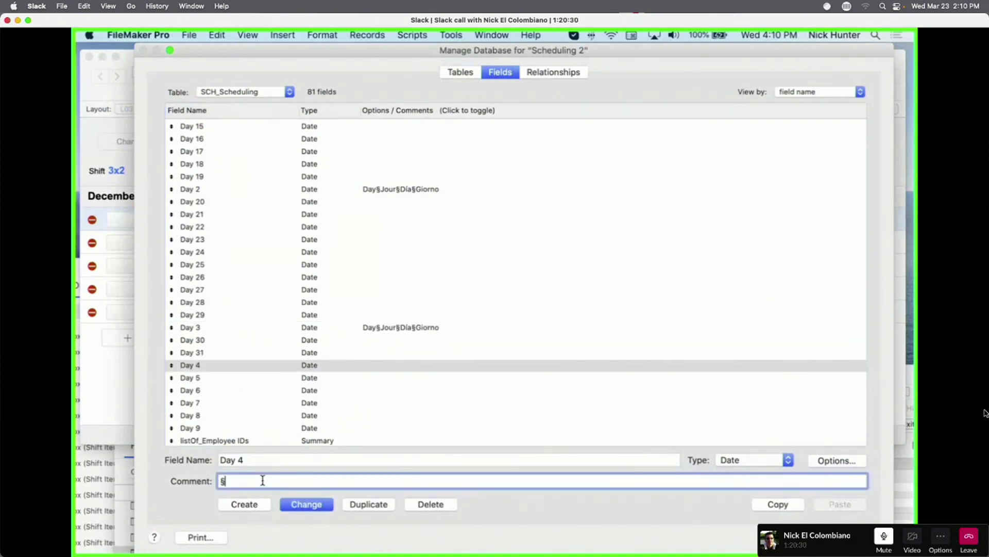
{"action": "key", "text": "super+a"}
{"action": "key", "text": "super+x"}
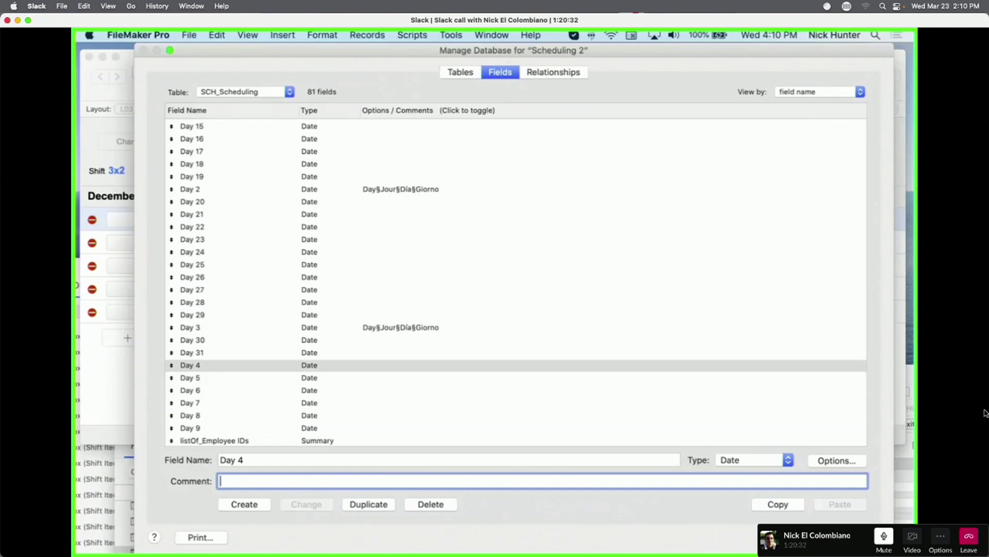
Copy the comment Day§Jour§Día§Giorno from the Day 3 field to Day 4 and save the change.
{"action": "left_click", "coordinate": [246, 331]}
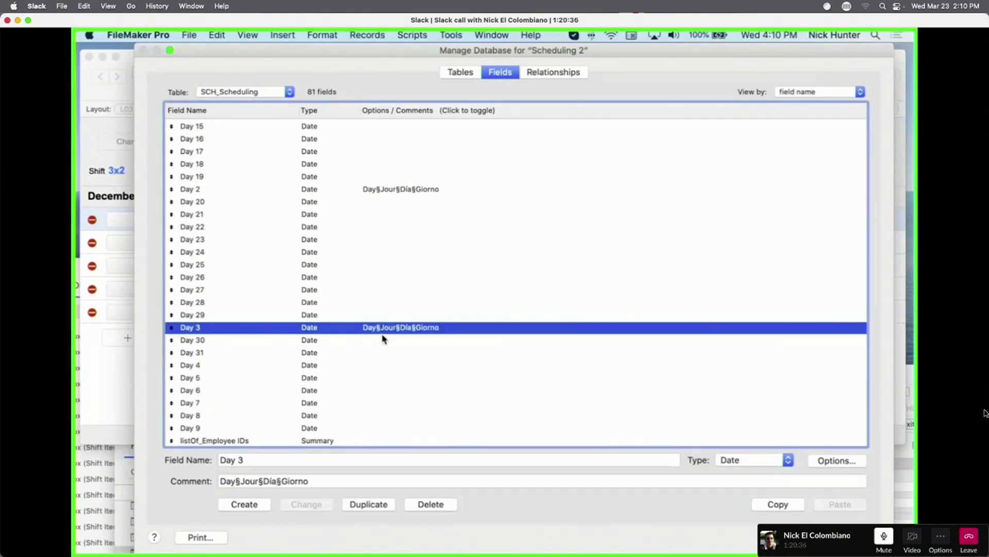
{"action": "triple_click", "coordinate": [238, 475]}
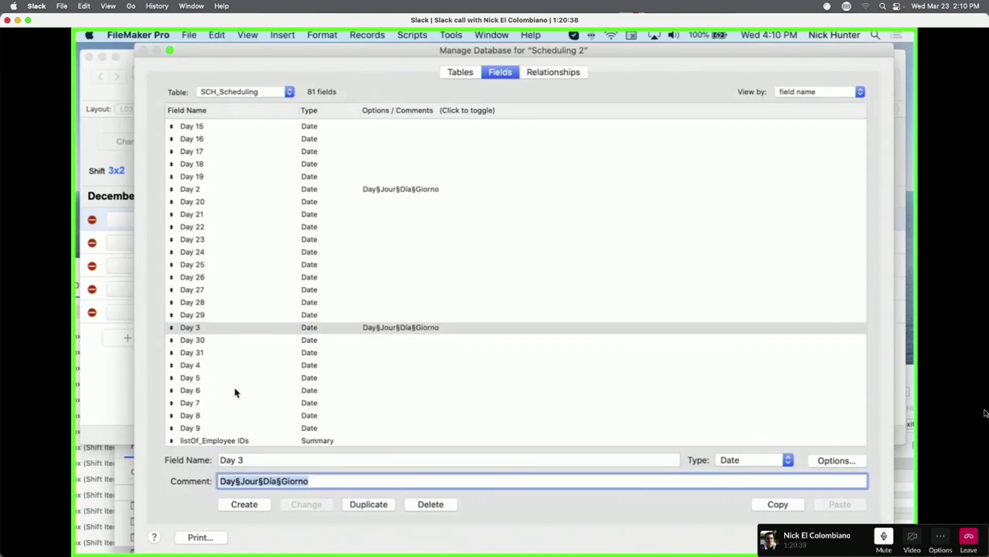
{"action": "left_click", "coordinate": [210, 366]}
{"action": "left_click", "coordinate": [243, 480]}
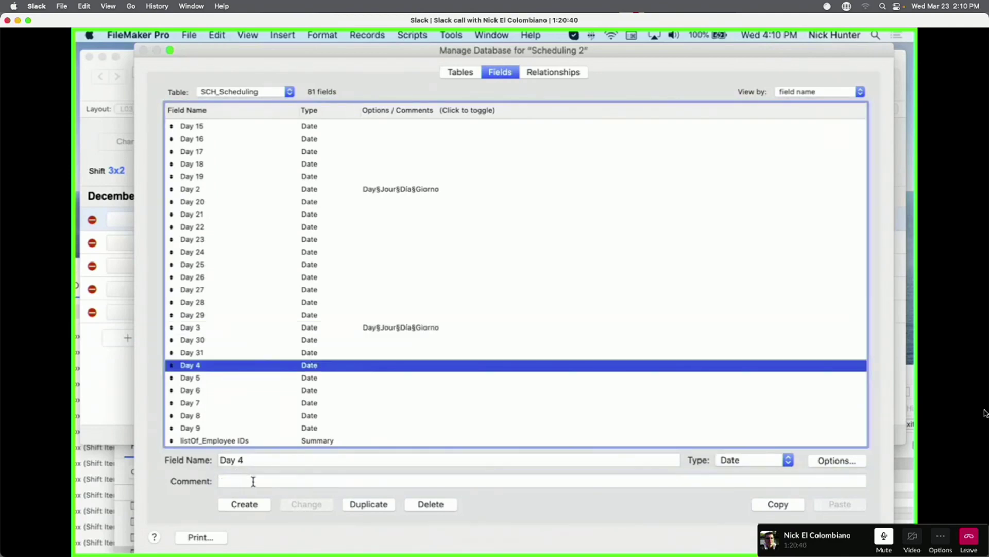
{"action": "key", "text": "super+v"}
{"action": "left_click", "coordinate": [302, 505]}
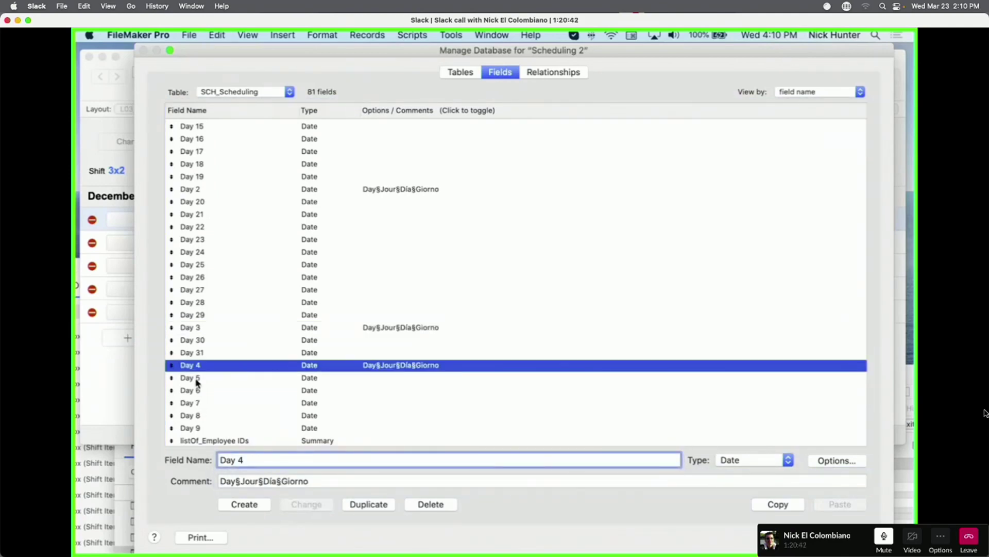
Give the Day 5 and Day 6 fields the comment Day§Jour§Día§Giorno, saving each change.
{"action": "left_click", "coordinate": [193, 378]}
{"action": "left_click", "coordinate": [244, 480]}
{"action": "key", "text": "super+v"}
{"action": "left_click", "coordinate": [284, 504]}
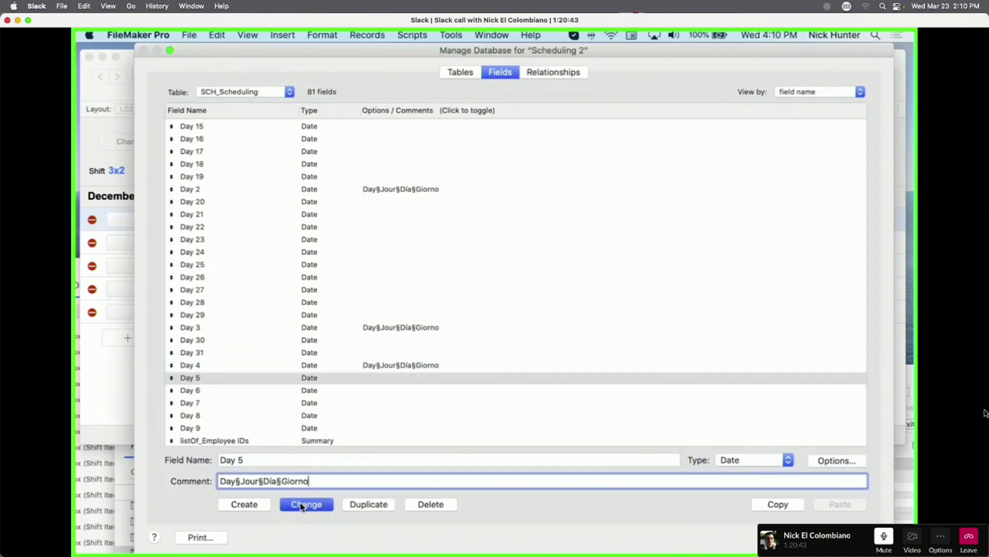
{"action": "left_click", "coordinate": [206, 390]}
{"action": "left_click", "coordinate": [265, 480]}
{"action": "key", "text": "super+v"}
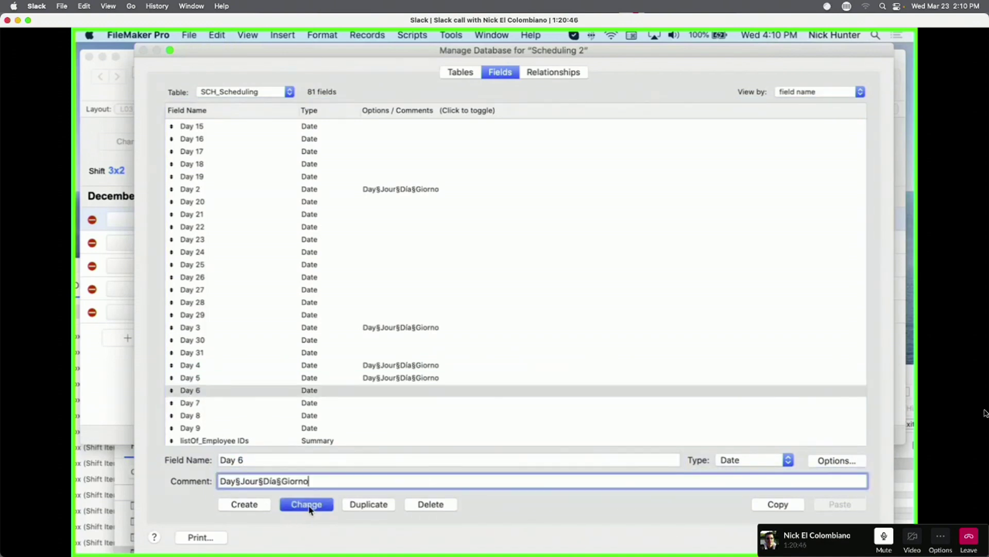
{"action": "left_click", "coordinate": [305, 504]}
Give the Day 7 and Day 8 fields the comment Day§Jour§Día§Giorno, saving each change.
{"action": "left_click", "coordinate": [215, 406]}
{"action": "left_click", "coordinate": [254, 480]}
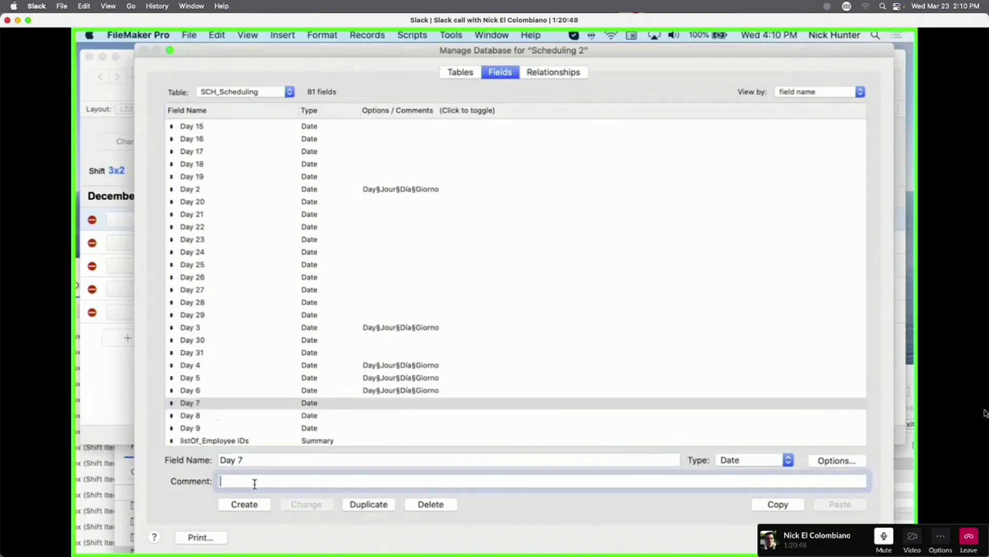
{"action": "key", "text": "super+v"}
{"action": "left_click", "coordinate": [306, 504]}
{"action": "left_click", "coordinate": [216, 417]}
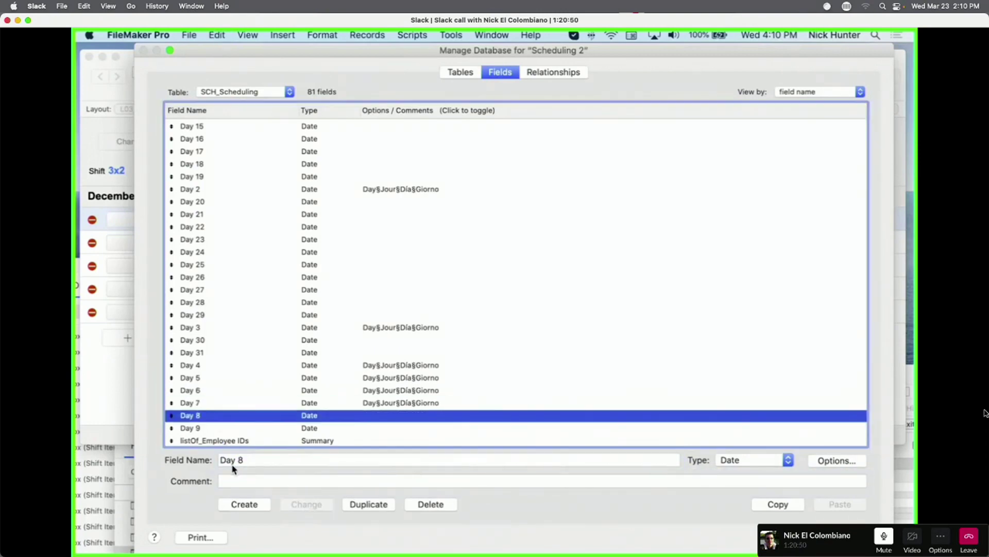
{"action": "left_click", "coordinate": [240, 479]}
{"action": "key", "text": "super+v"}
{"action": "left_click", "coordinate": [306, 504]}
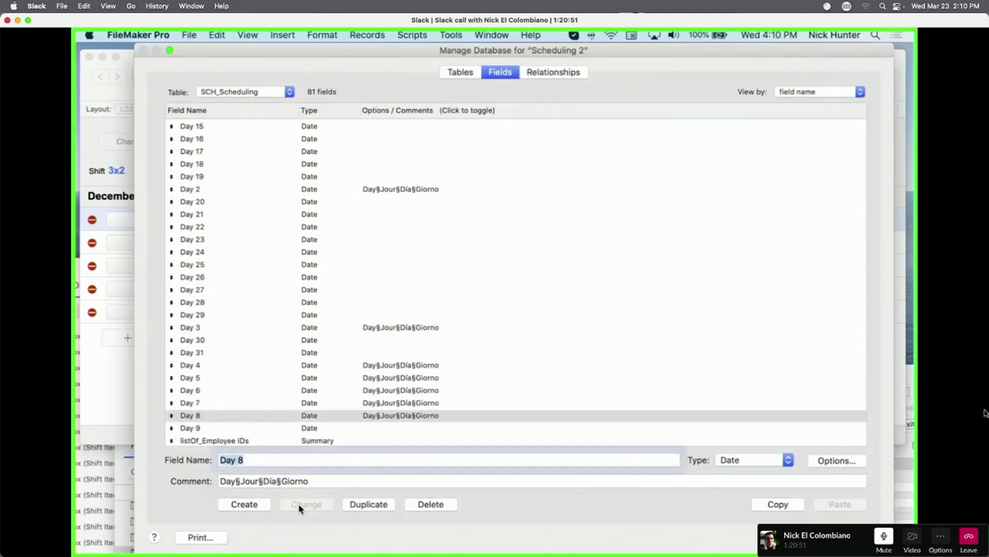
Give the Day 9 field the comment Day§Jour§Día§Giorno and save the change.
{"action": "left_click", "coordinate": [220, 429]}
{"action": "left_click", "coordinate": [244, 478]}
{"action": "key", "text": "super+v"}
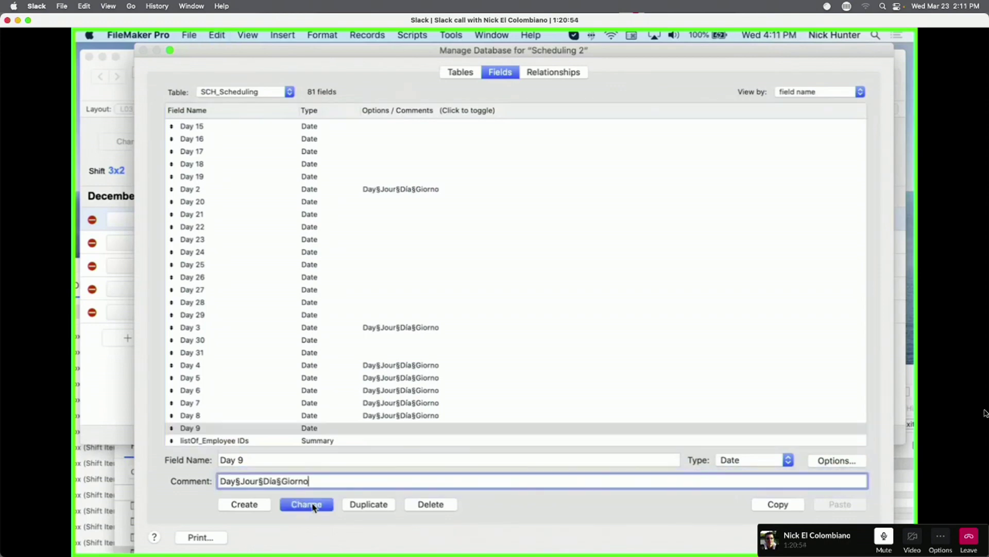
{"action": "left_click", "coordinate": [306, 504]}
Inspect the field options of Day 4 and Day 25, closing each without changing anything.
{"action": "scroll", "coordinate": [296, 380], "scroll_direction": "down", "scroll_amount": 3}
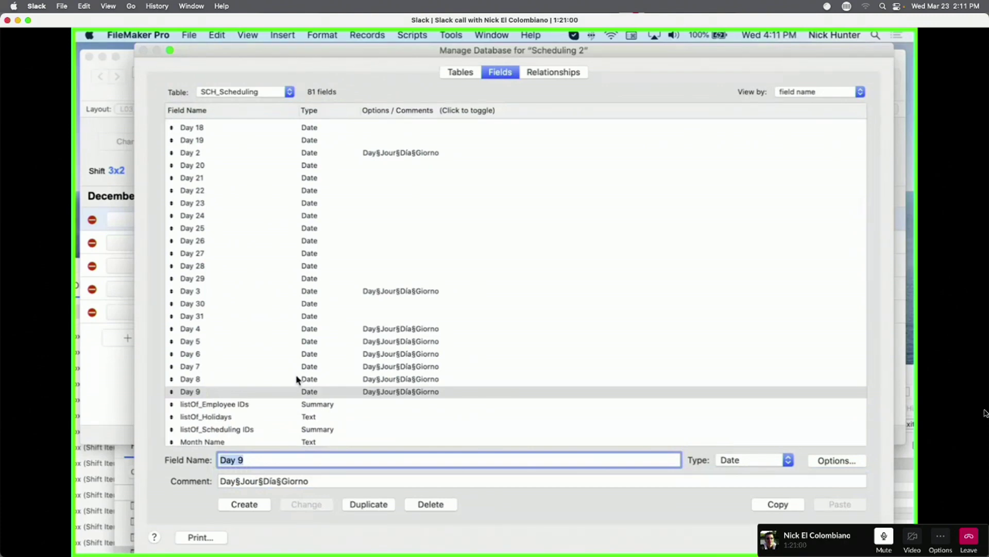
{"action": "double_click", "coordinate": [206, 329]}
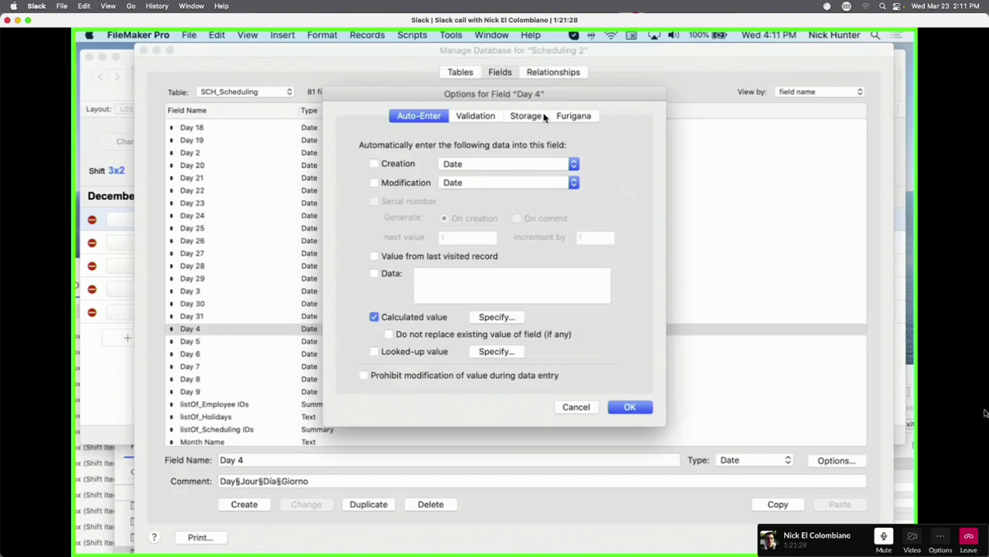
{"action": "key", "text": "Escape"}
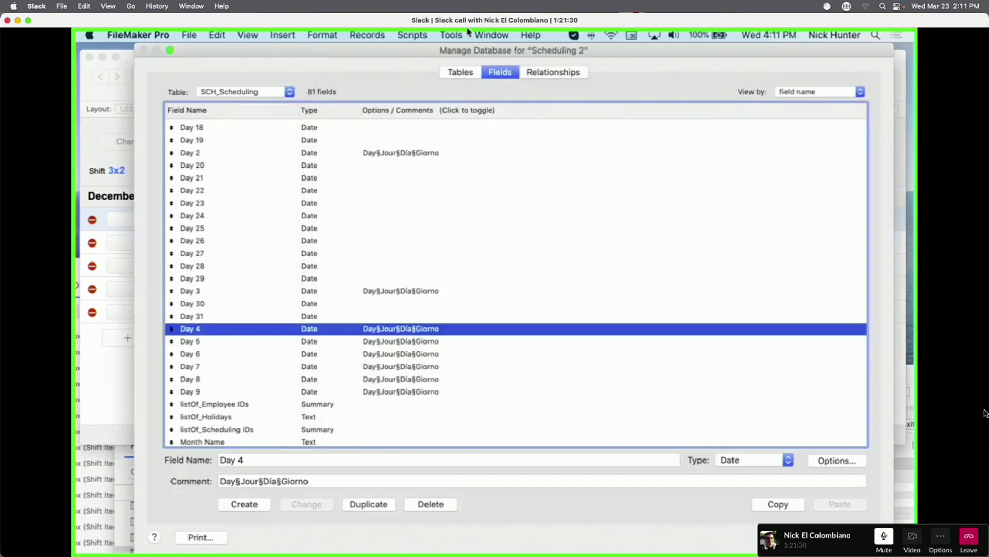
{"action": "left_click", "coordinate": [216, 35]}
{"action": "left_click", "coordinate": [369, 33]}
{"action": "double_click", "coordinate": [316, 230]}
{"action": "key", "text": "Escape"}
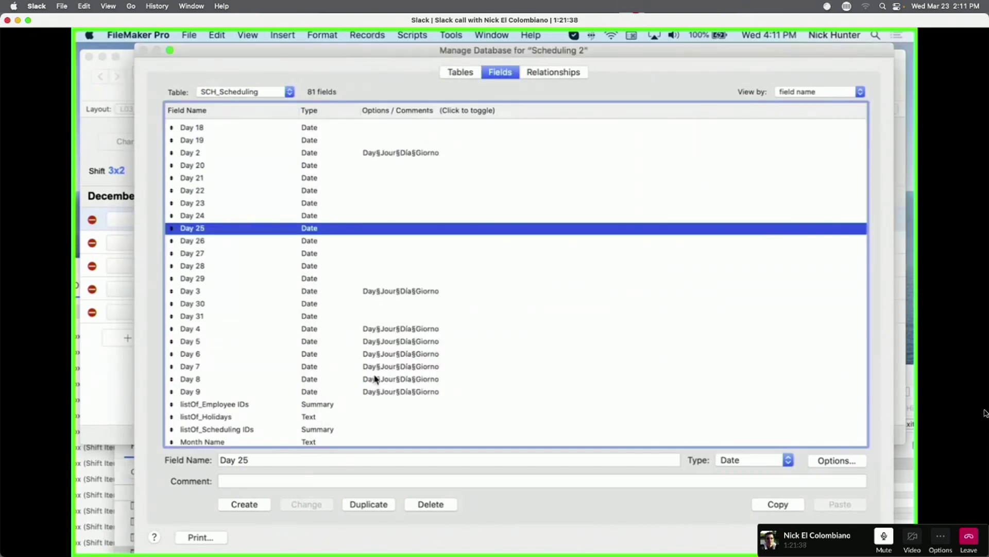
Review the Day 8 comment, select Day 5 through Day 7 together to check their comment editing, and close the database definition.
{"action": "left_click", "coordinate": [412, 384]}
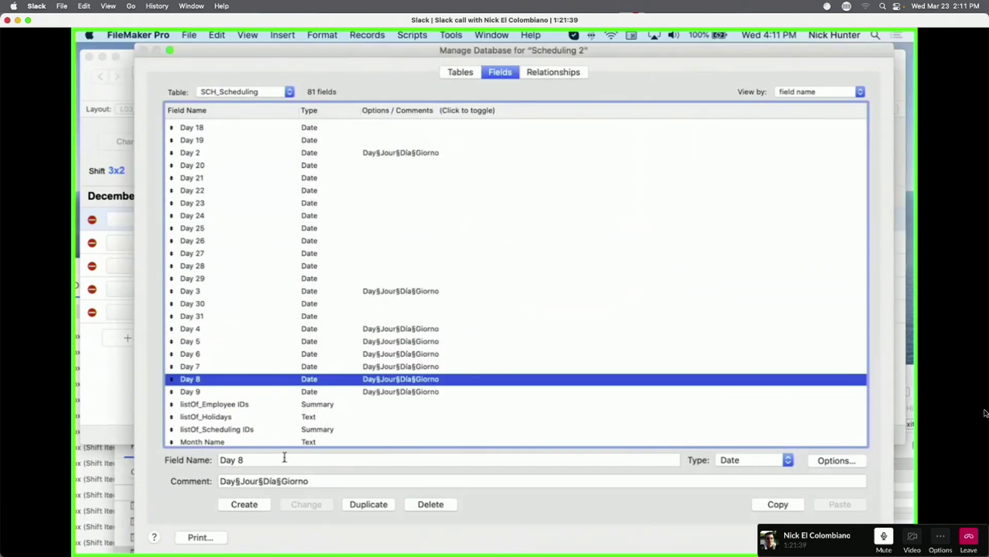
{"action": "left_click", "coordinate": [310, 479]}
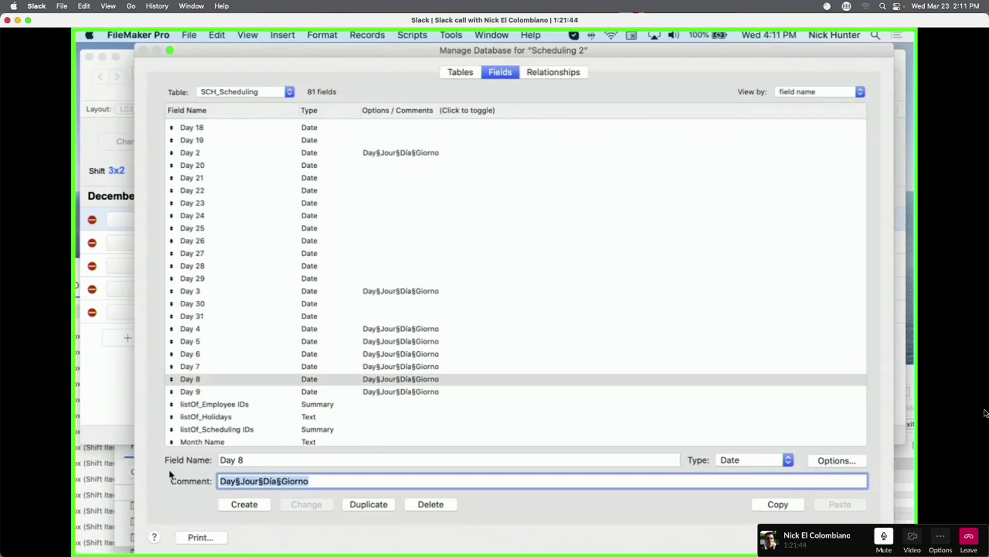
{"action": "left_click", "coordinate": [360, 342]}
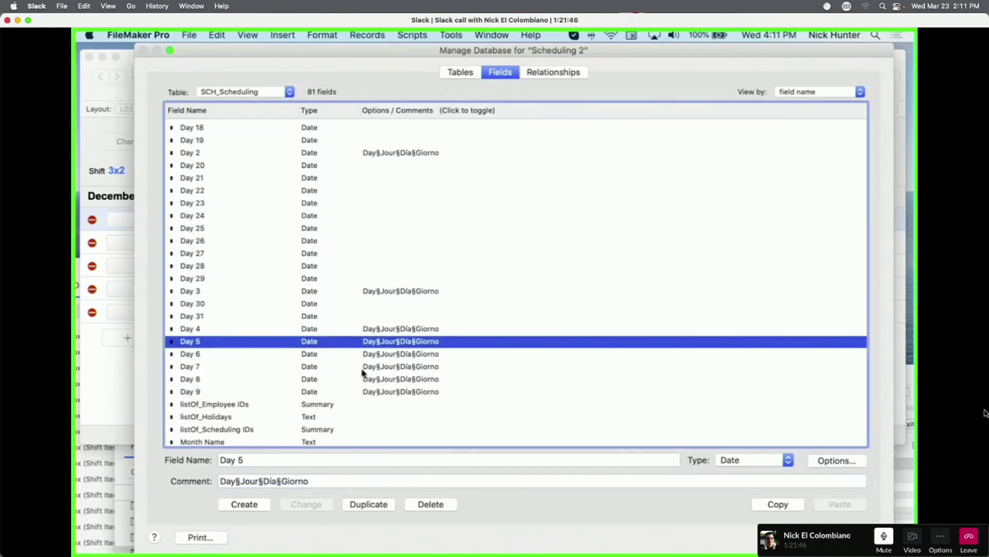
{"action": "left_click", "coordinate": [362, 371], "text": "shift"}
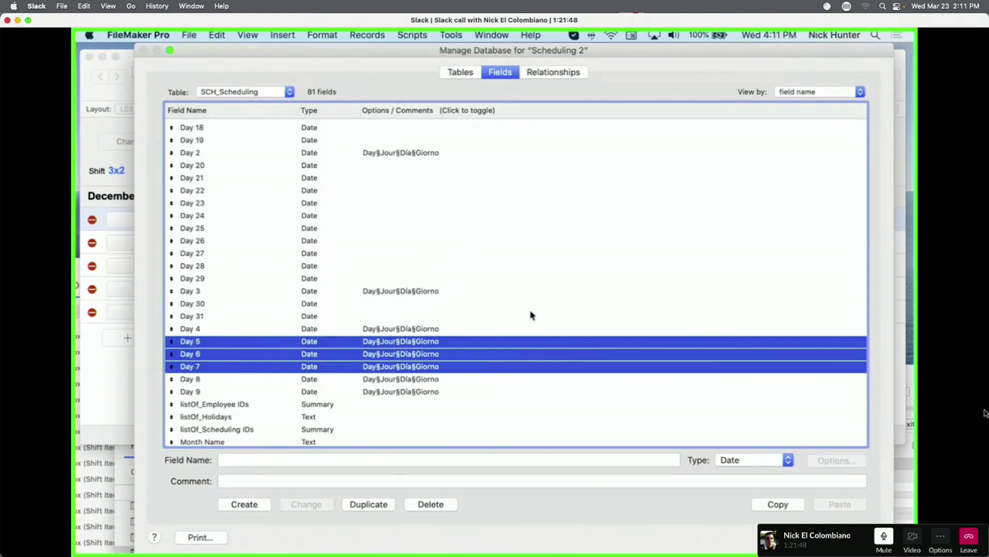
{"action": "key", "text": "Escape"}
Search the computer for "deepl" and switch to the FM DeepL.fmp12 file.
{"action": "key", "text": "super+space"}
{"action": "type", "text": "deepl"}
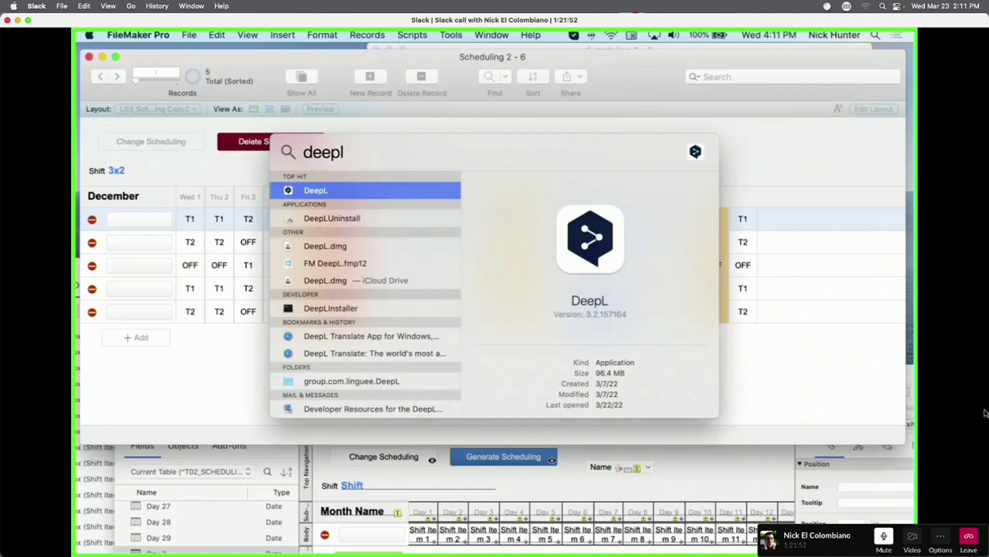
{"action": "left_click", "coordinate": [379, 262]}
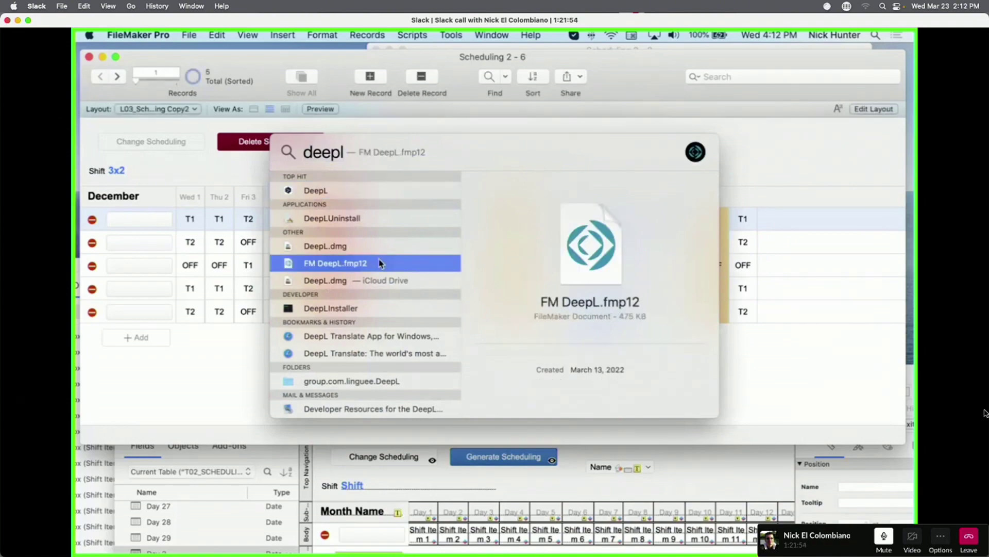
{"action": "key", "text": "Return"}
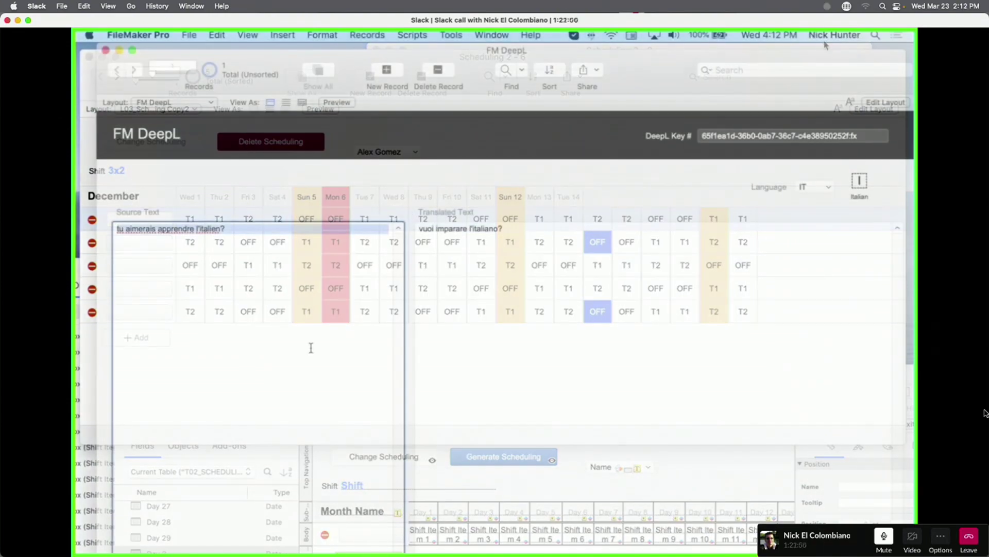
Replace the source text with "I want to learn French" and translate it into Italian.
{"action": "type", "text": "t"}
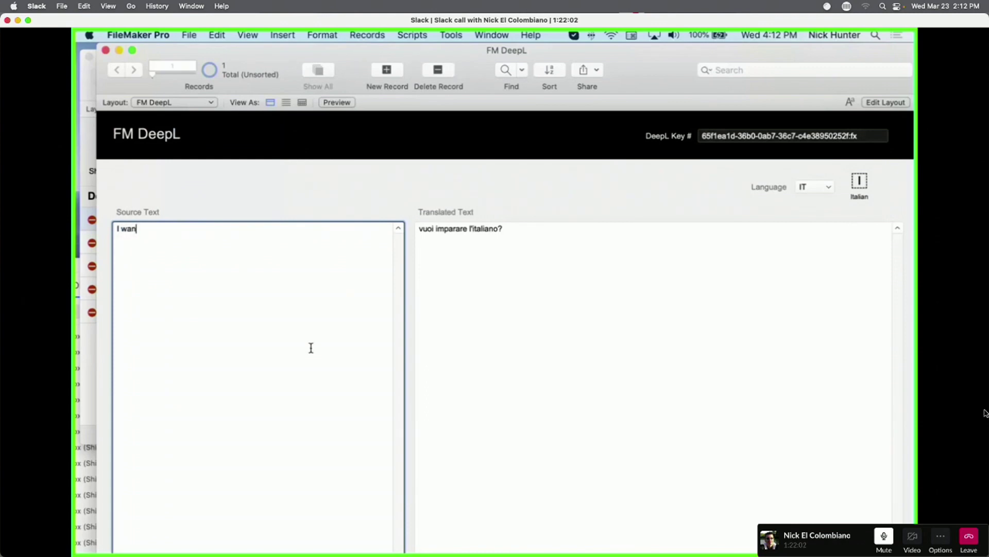
{"action": "type", "text": " want to learn French"}
{"action": "left_click", "coordinate": [438, 238]}
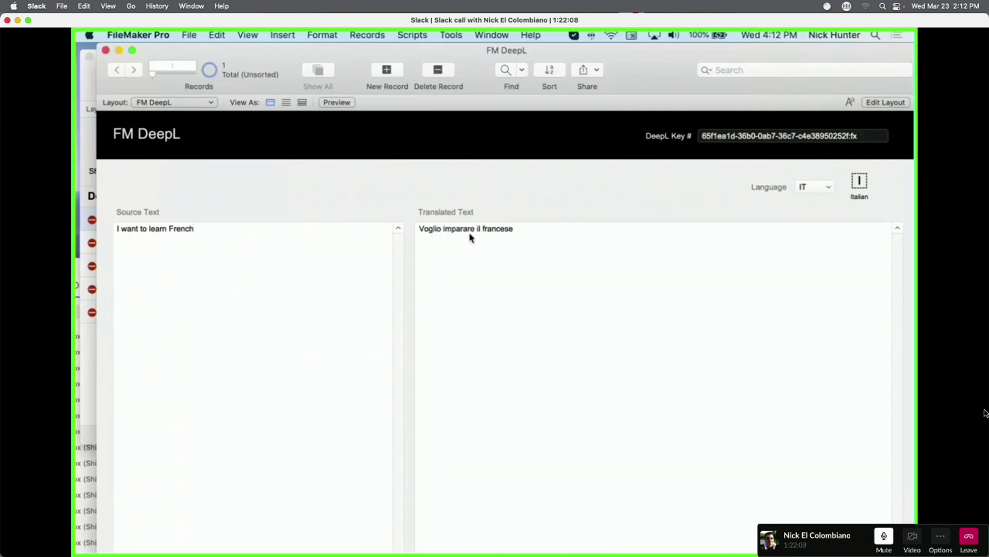
Translate the source text into French, and set the translation language to Russian.
{"action": "left_click", "coordinate": [802, 187]}
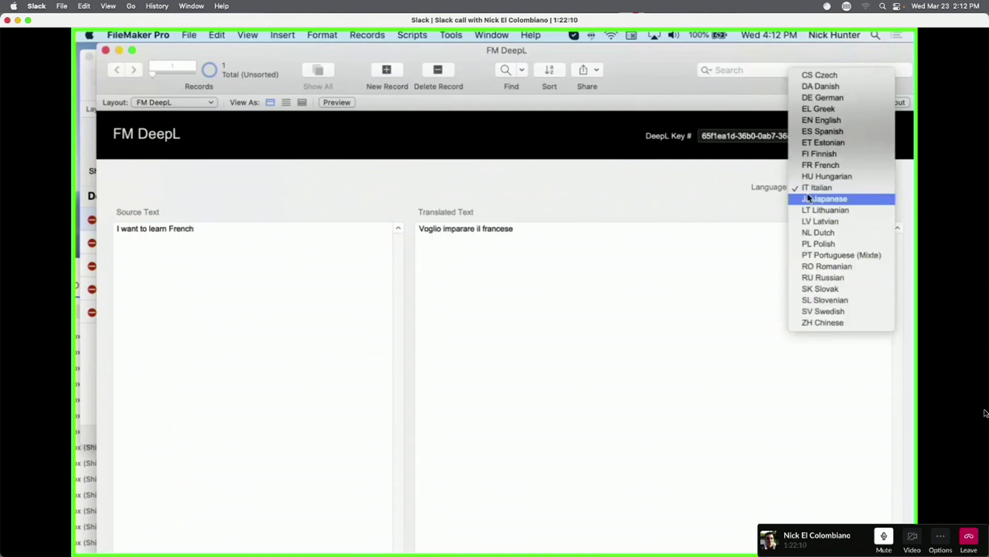
{"action": "left_click", "coordinate": [595, 172]}
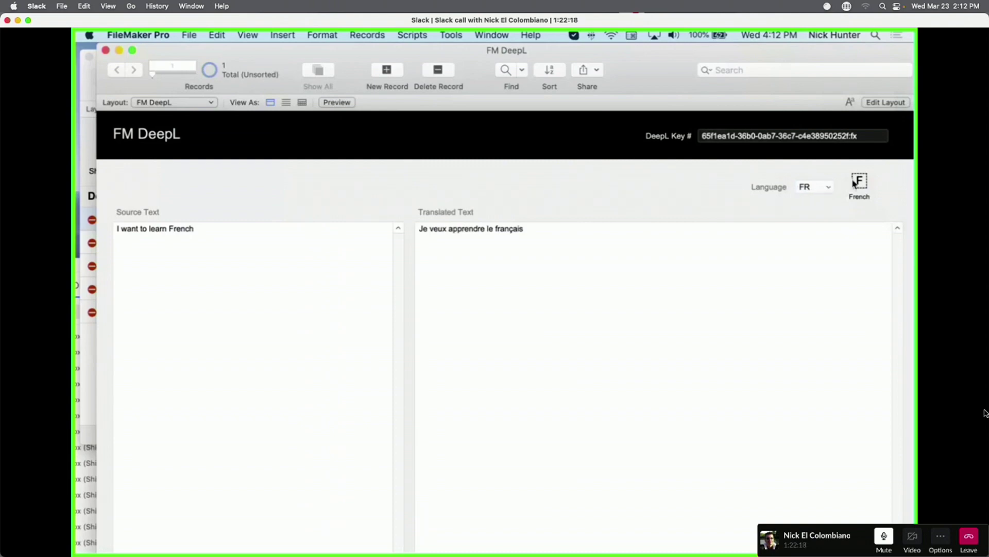
{"action": "left_click", "coordinate": [824, 188]}
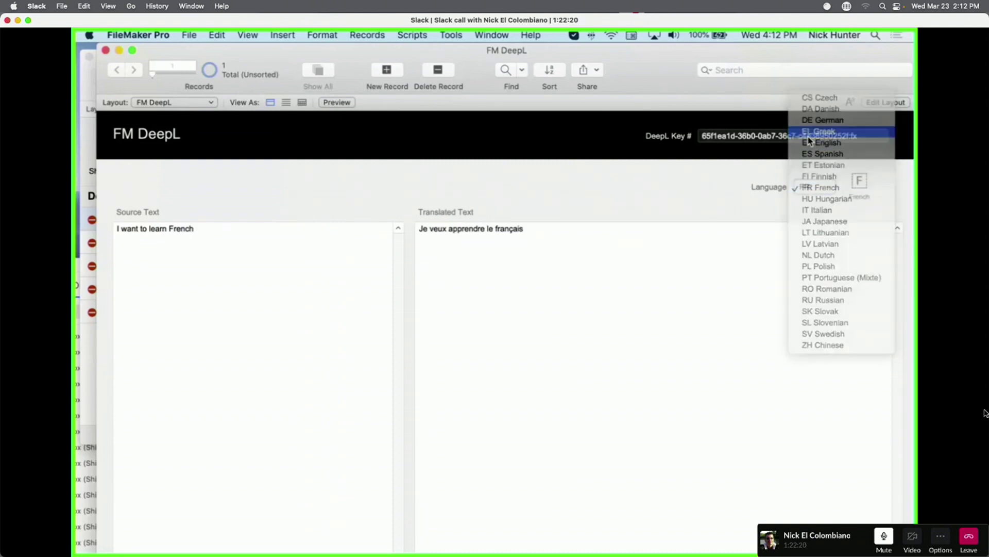
{"action": "left_click", "coordinate": [565, 171]}
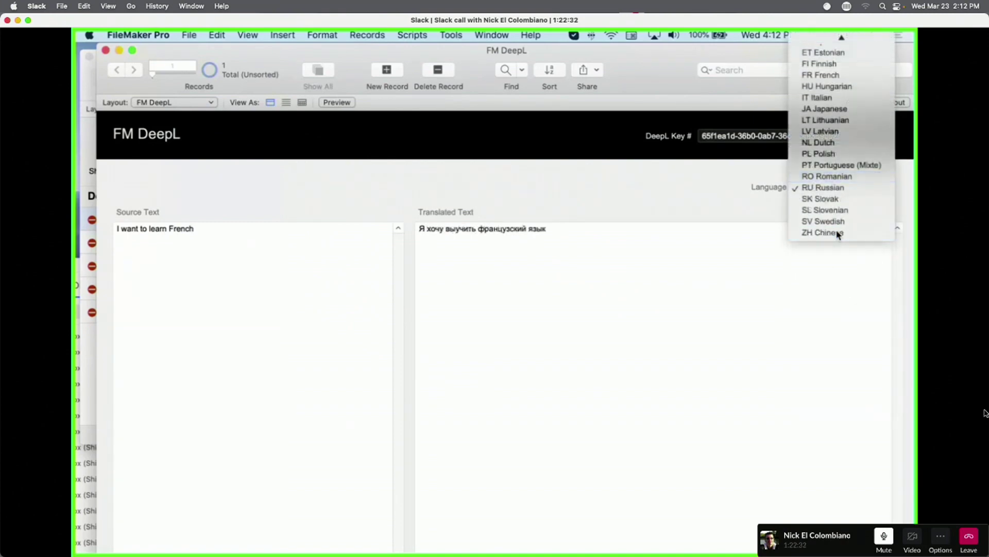
{"action": "left_click", "coordinate": [555, 193]}
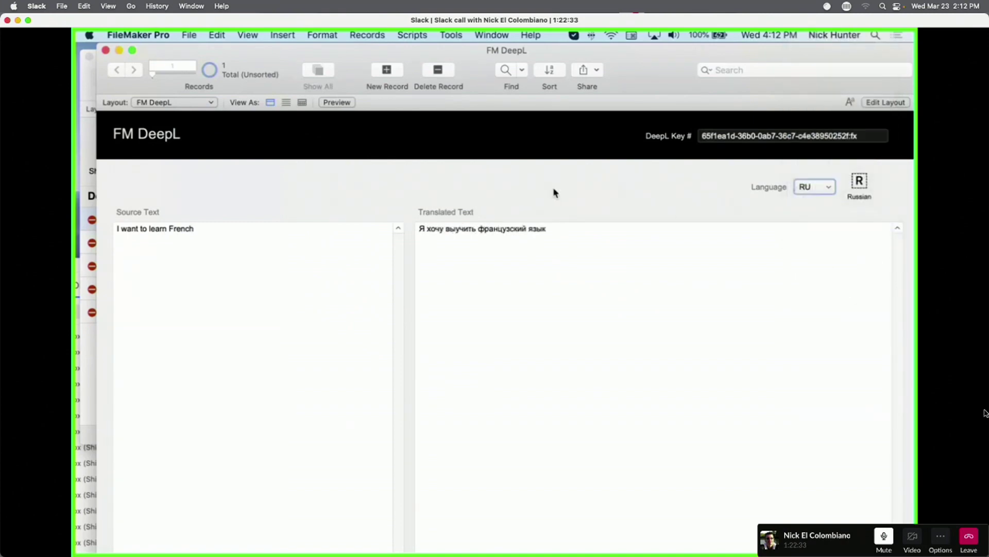
Translate the source text into Chinese (ZH), and move the FM DeepL window aside to uncover the scheduling file behind it.
{"action": "type", "text": "ZH"}
{"action": "key", "text": "Return"}
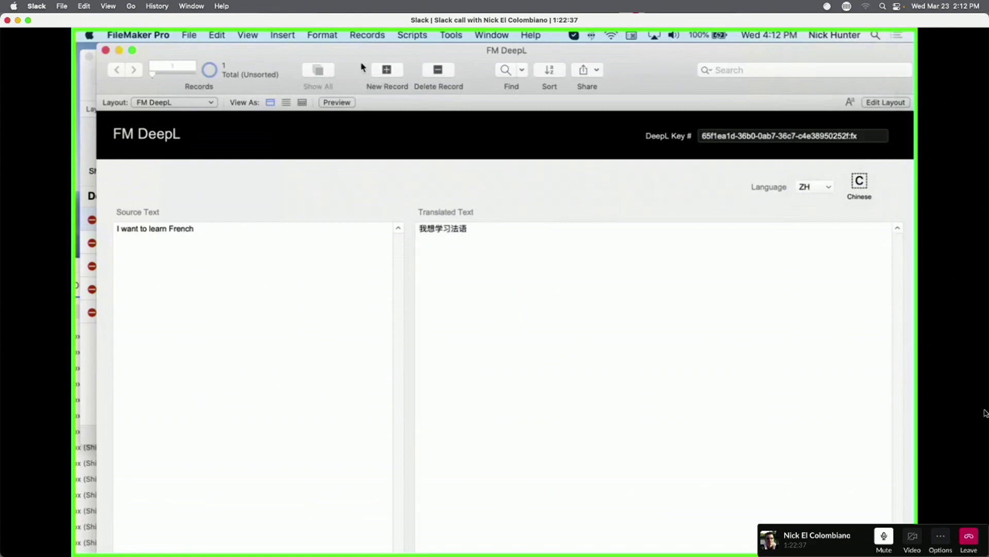
{"action": "left_click_drag", "start_coordinate": [362, 65], "coordinate": [478, 102]}
{"action": "left_click", "coordinate": [410, 289]}
{"action": "key", "text": "alt+shift+Left"}
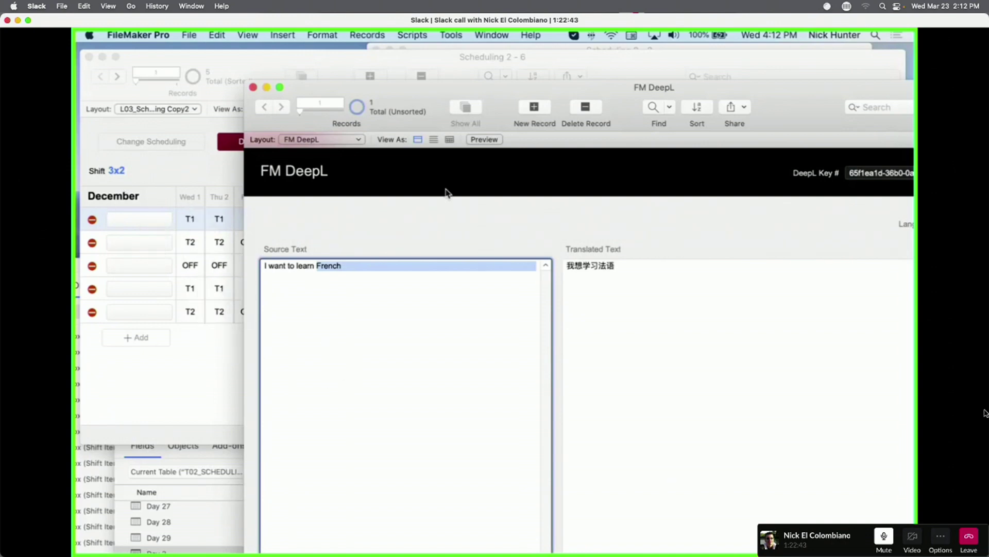
{"action": "left_click", "coordinate": [452, 224]}
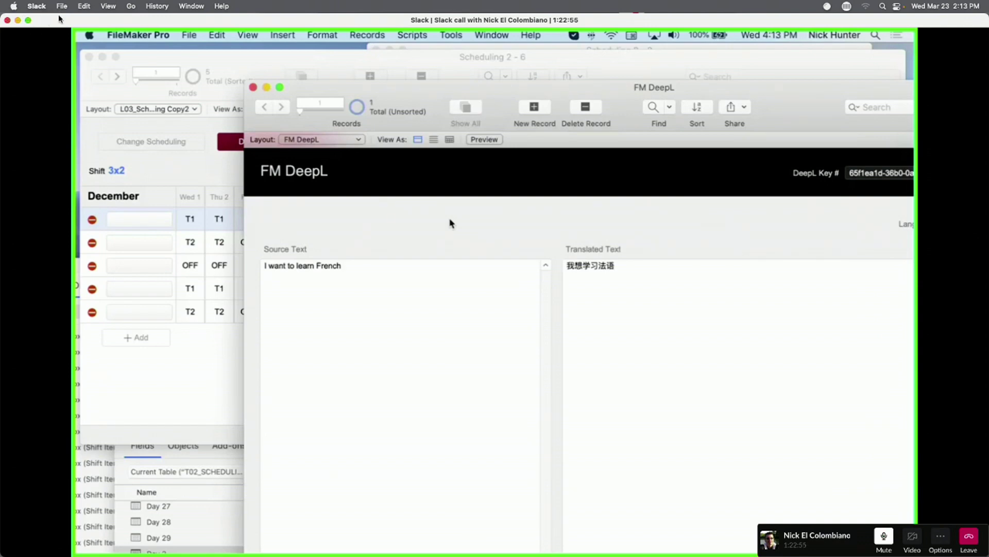
Move the Slack call and browser windows lower to uncover the desktop files, and open the livestream closing credits movie in QuickTime Player.
{"action": "left_click_drag", "start_coordinate": [58, 23], "coordinate": [37, 209]}
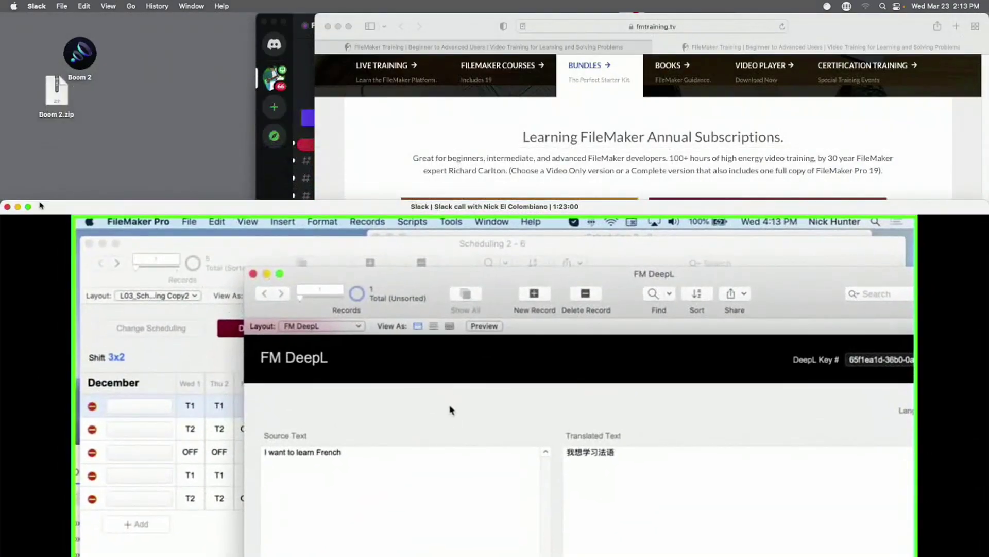
{"action": "left_click", "coordinate": [413, 22]}
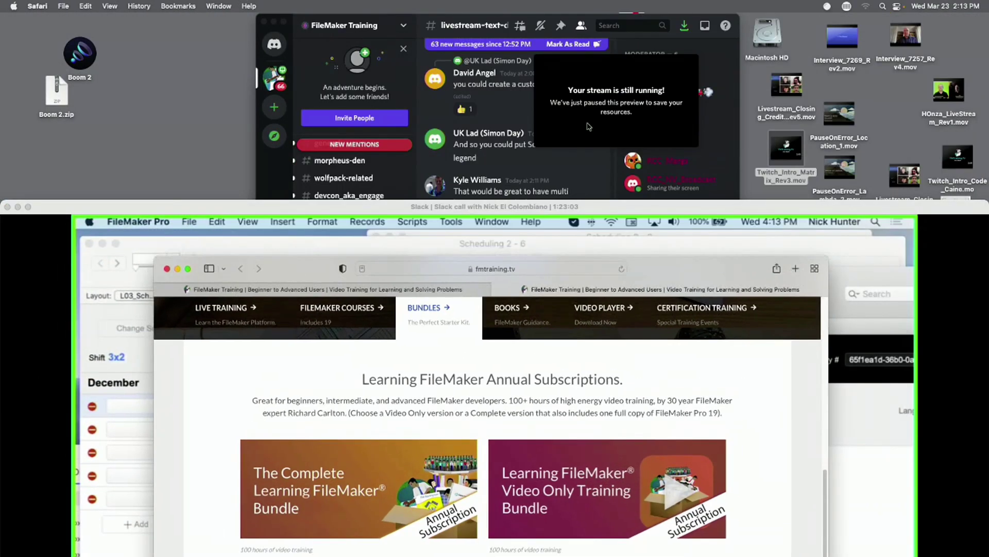
{"action": "double_click", "coordinate": [764, 103]}
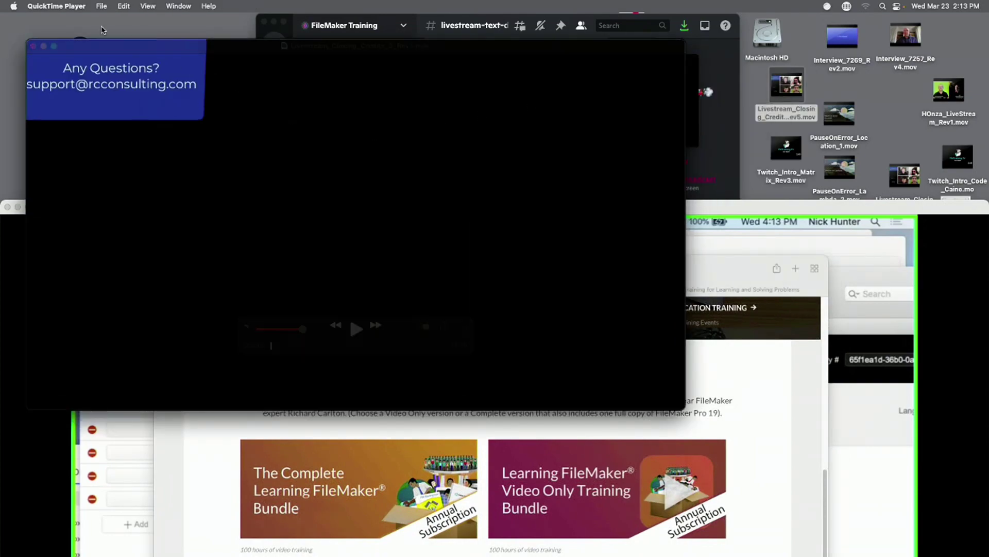